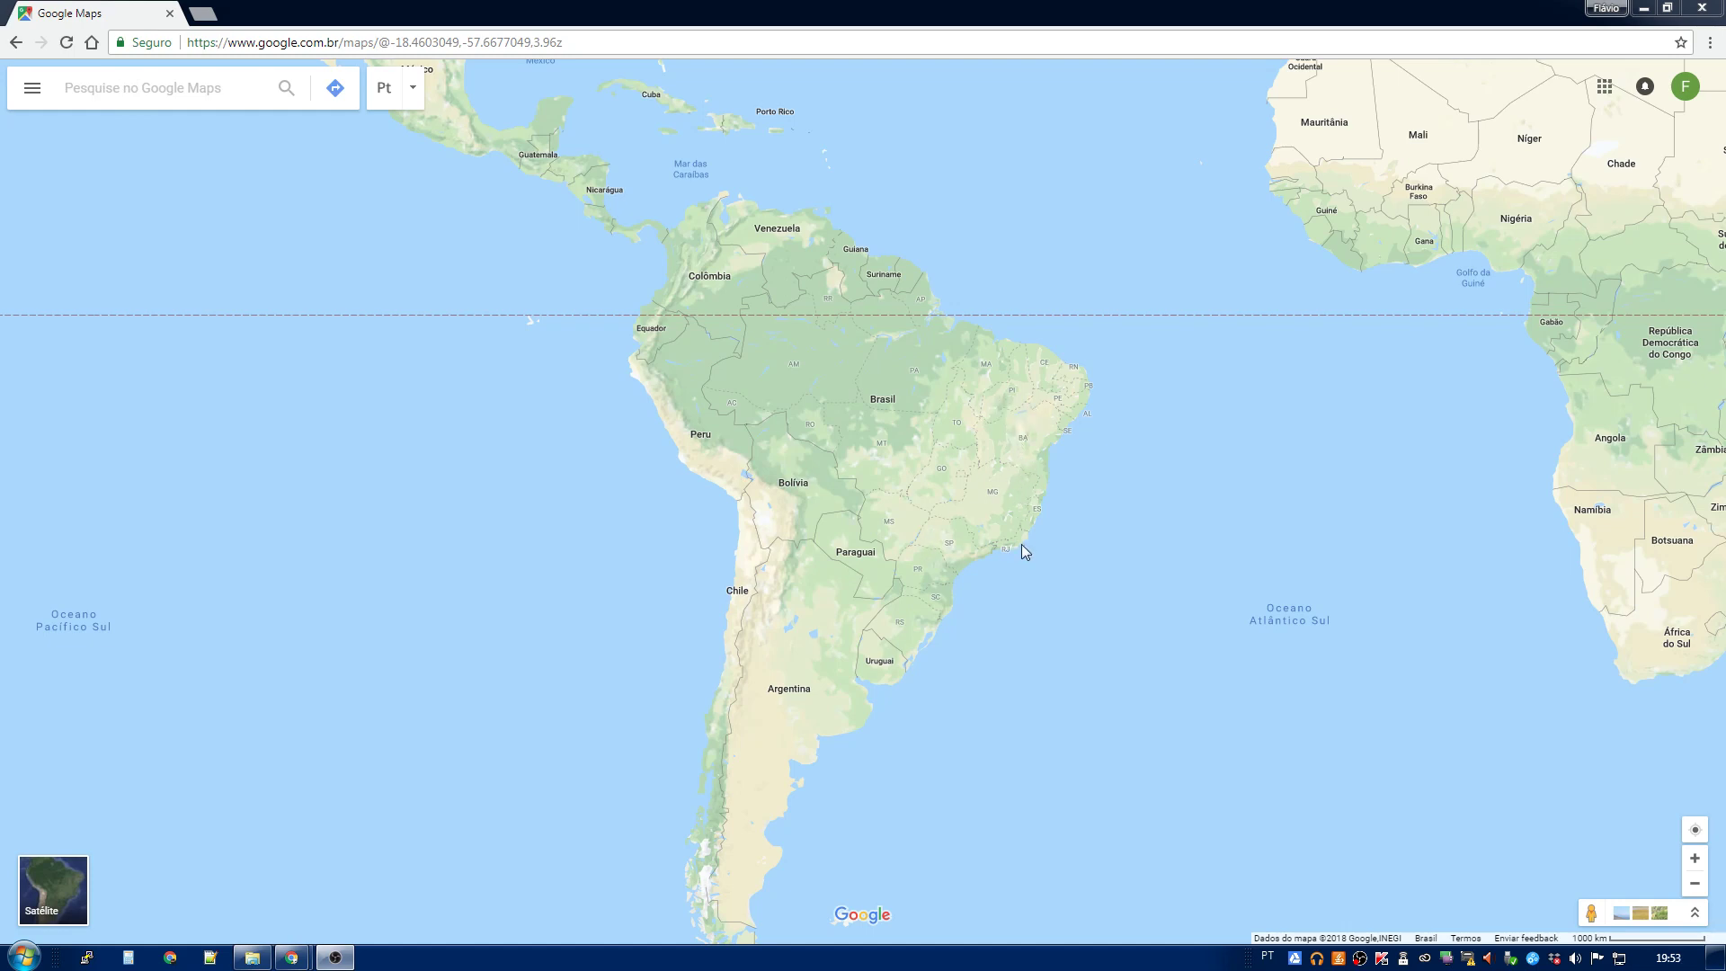
Step: Zoom into central Brasília, look around a road there in Street View, and exit back to the map
left_click_drag(959, 498, 920, 495)
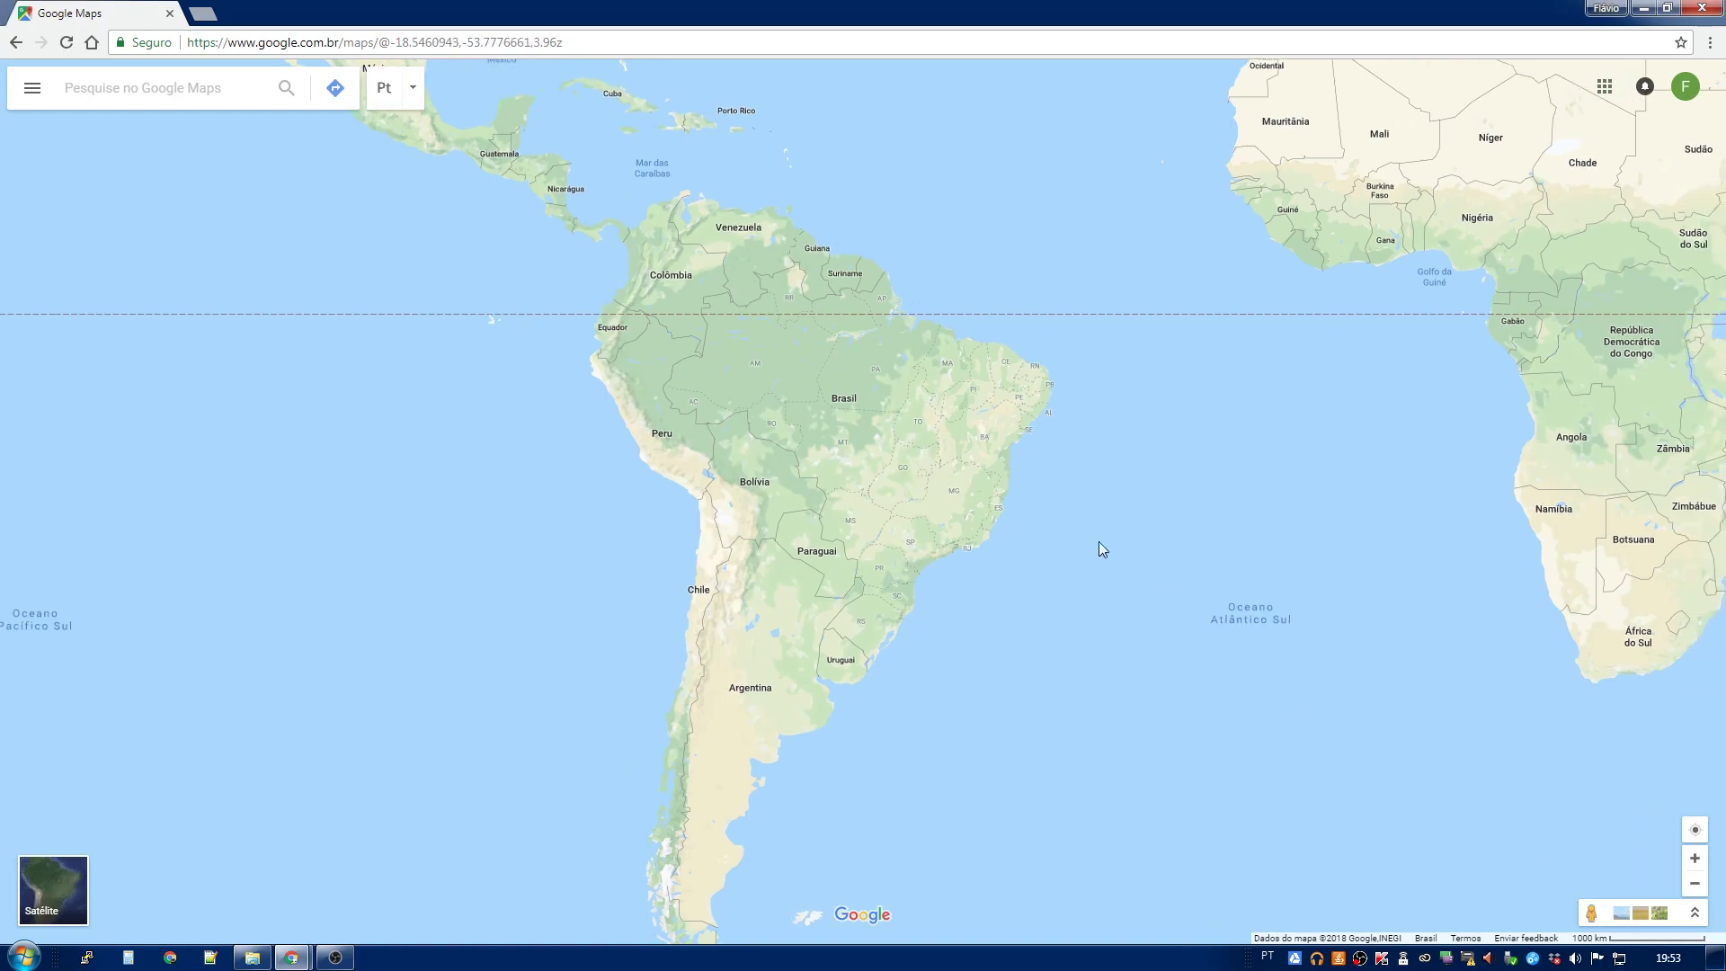
scroll(921, 485, "up", 1)
scroll(922, 486, "up", 4)
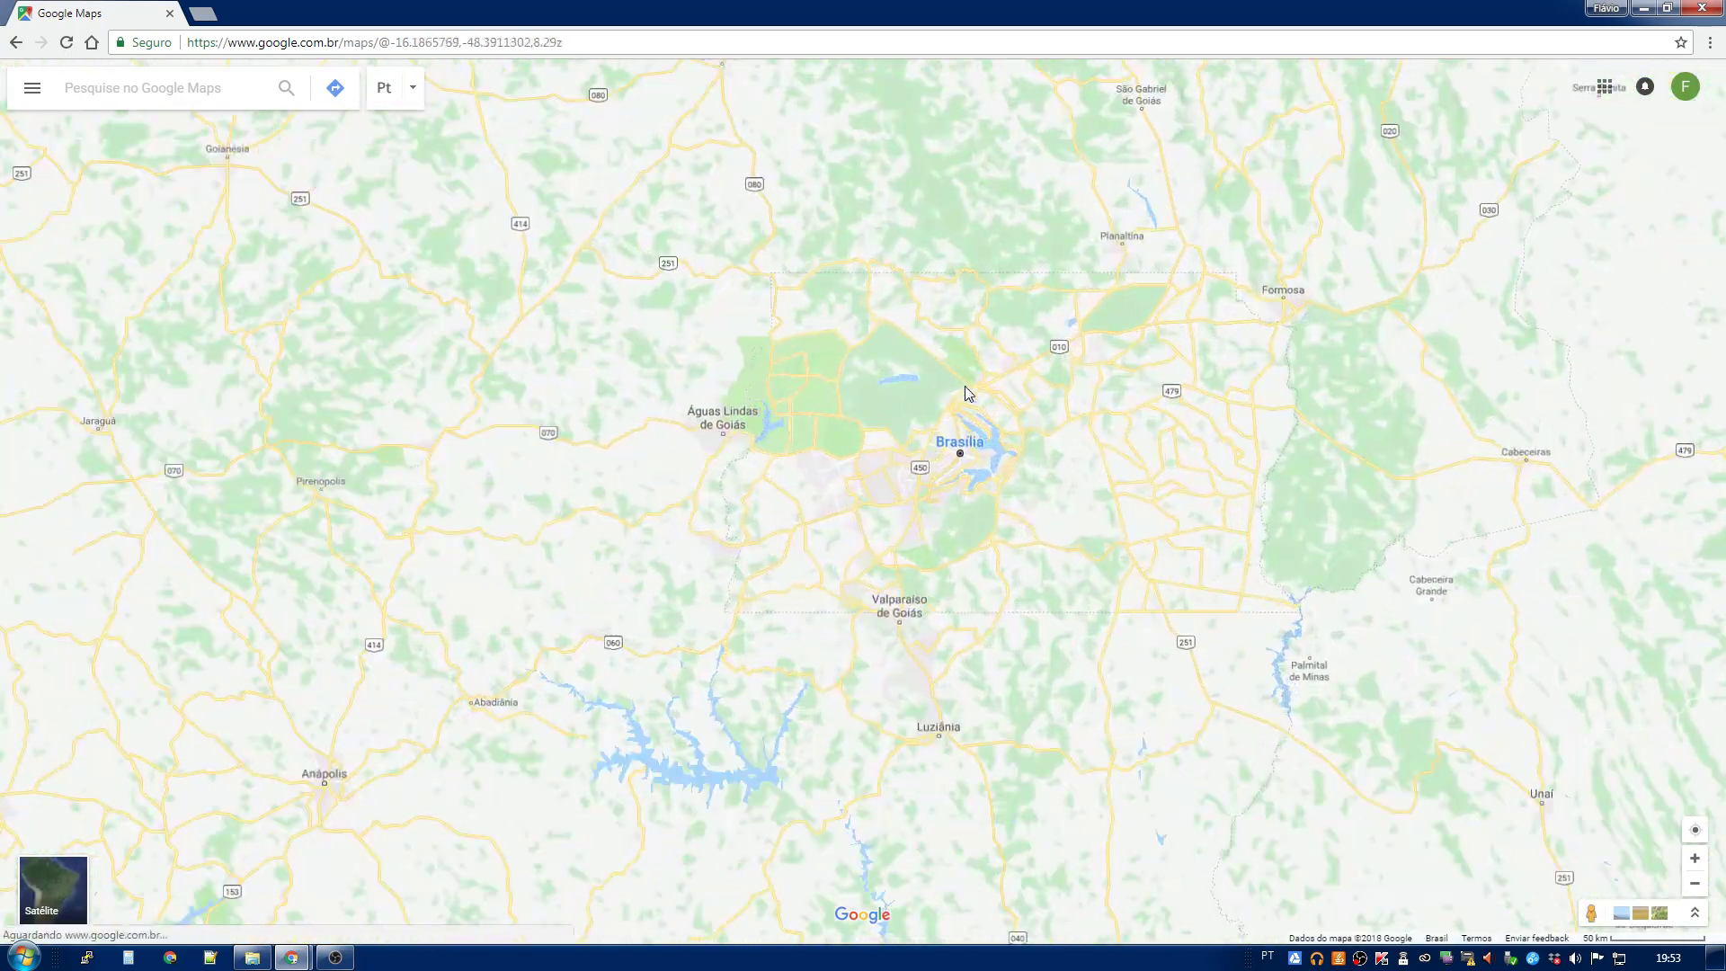
scroll(935, 515, "up", 7)
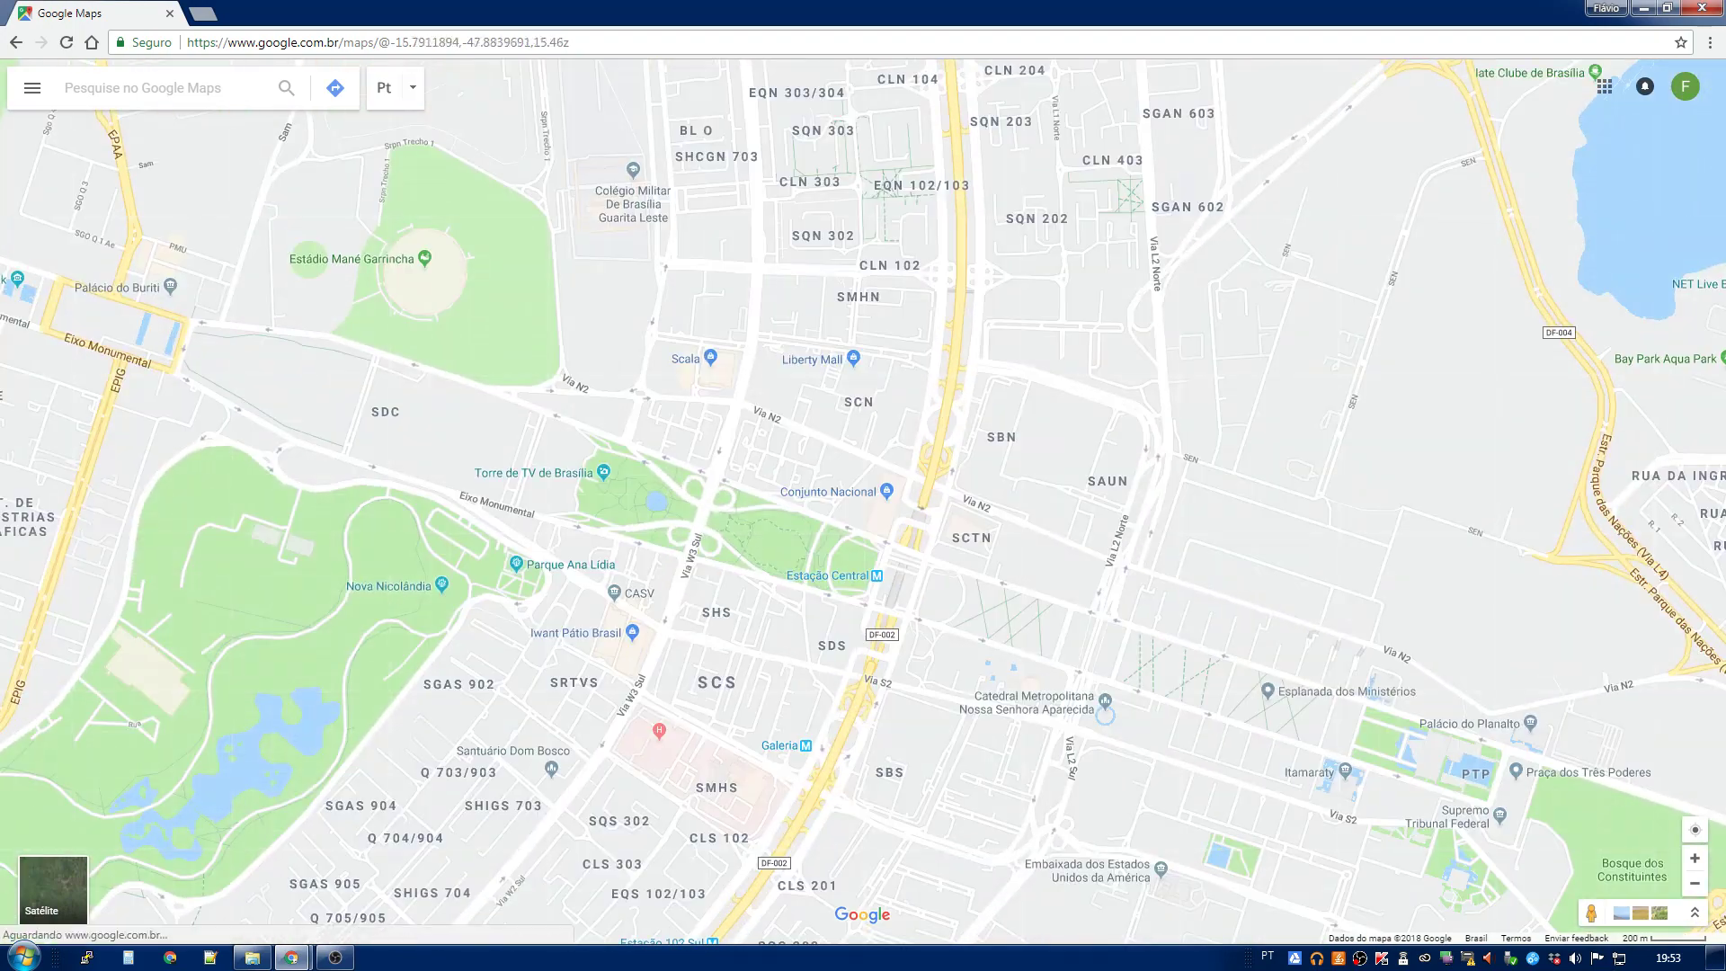
left_click_drag(1608, 914, 943, 641)
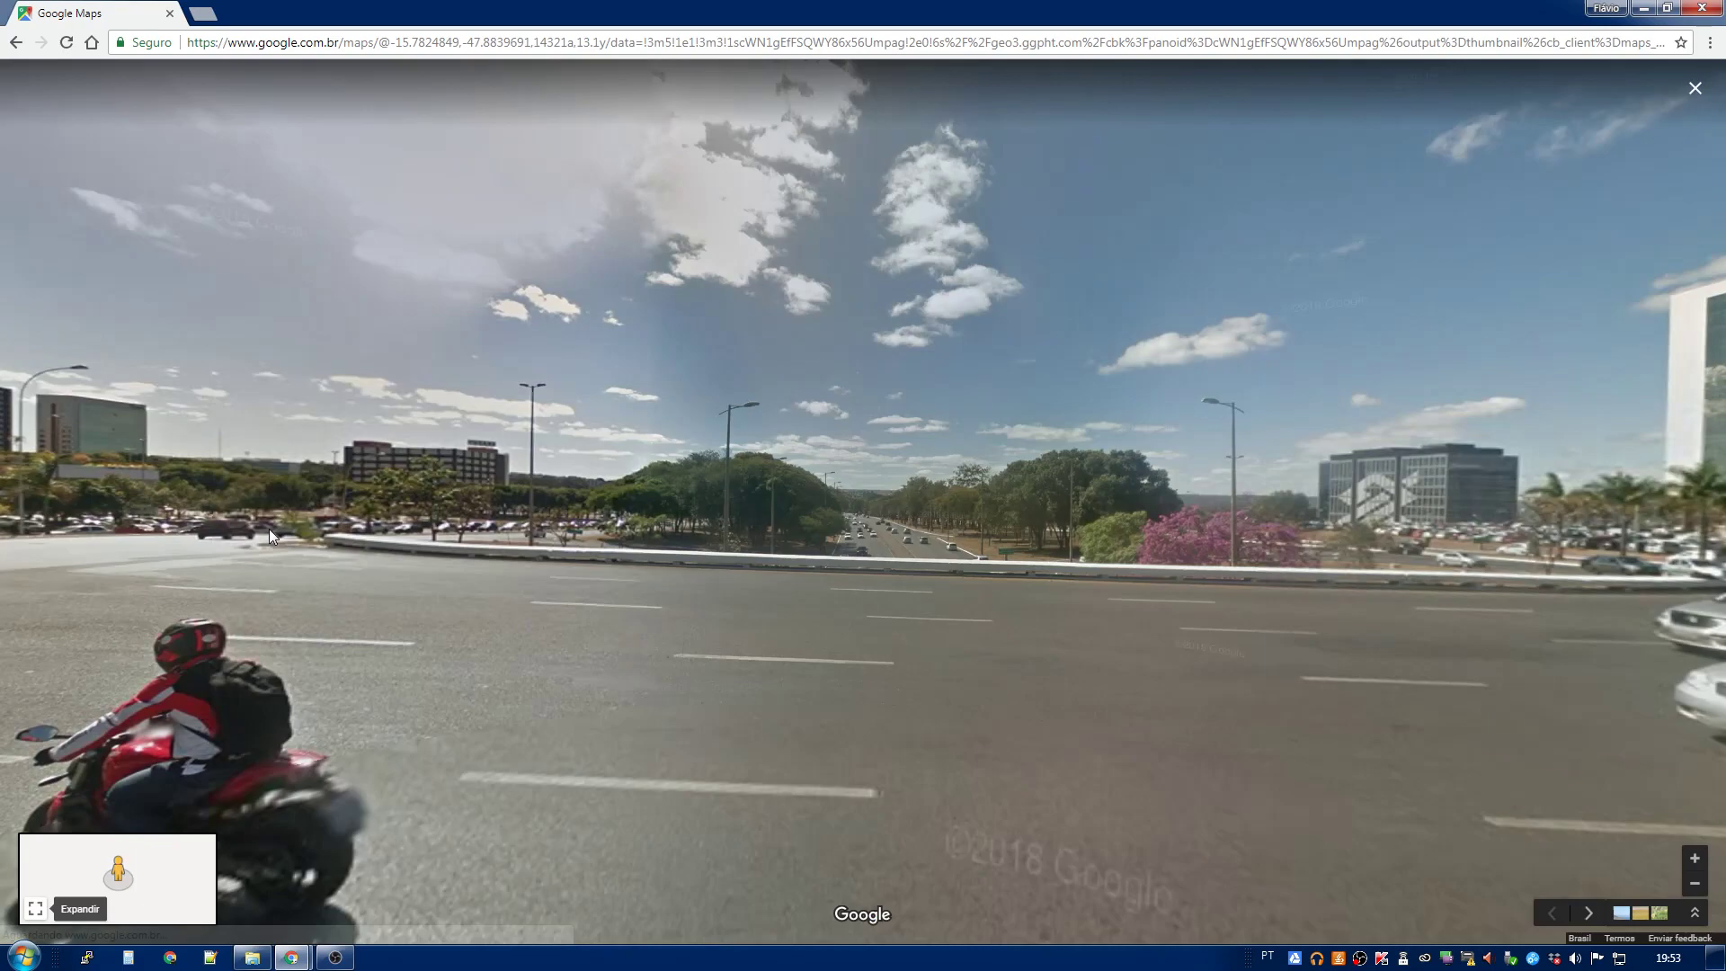
left_click_drag(268, 539, 1219, 569)
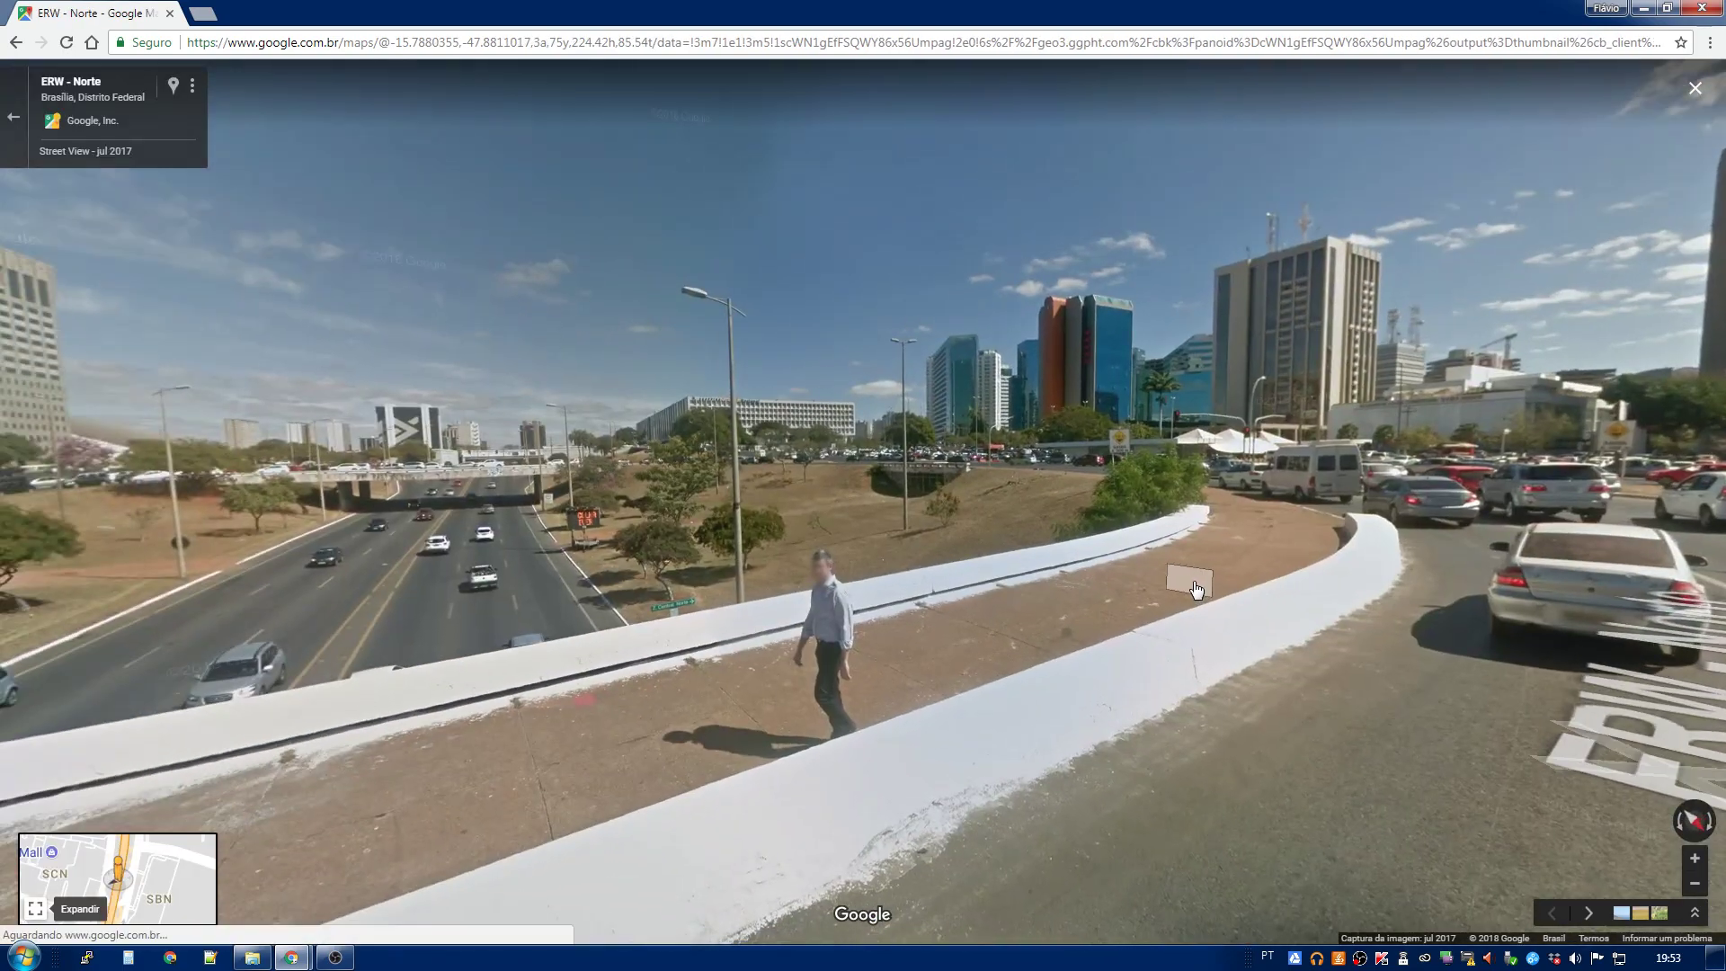
key("Escape")
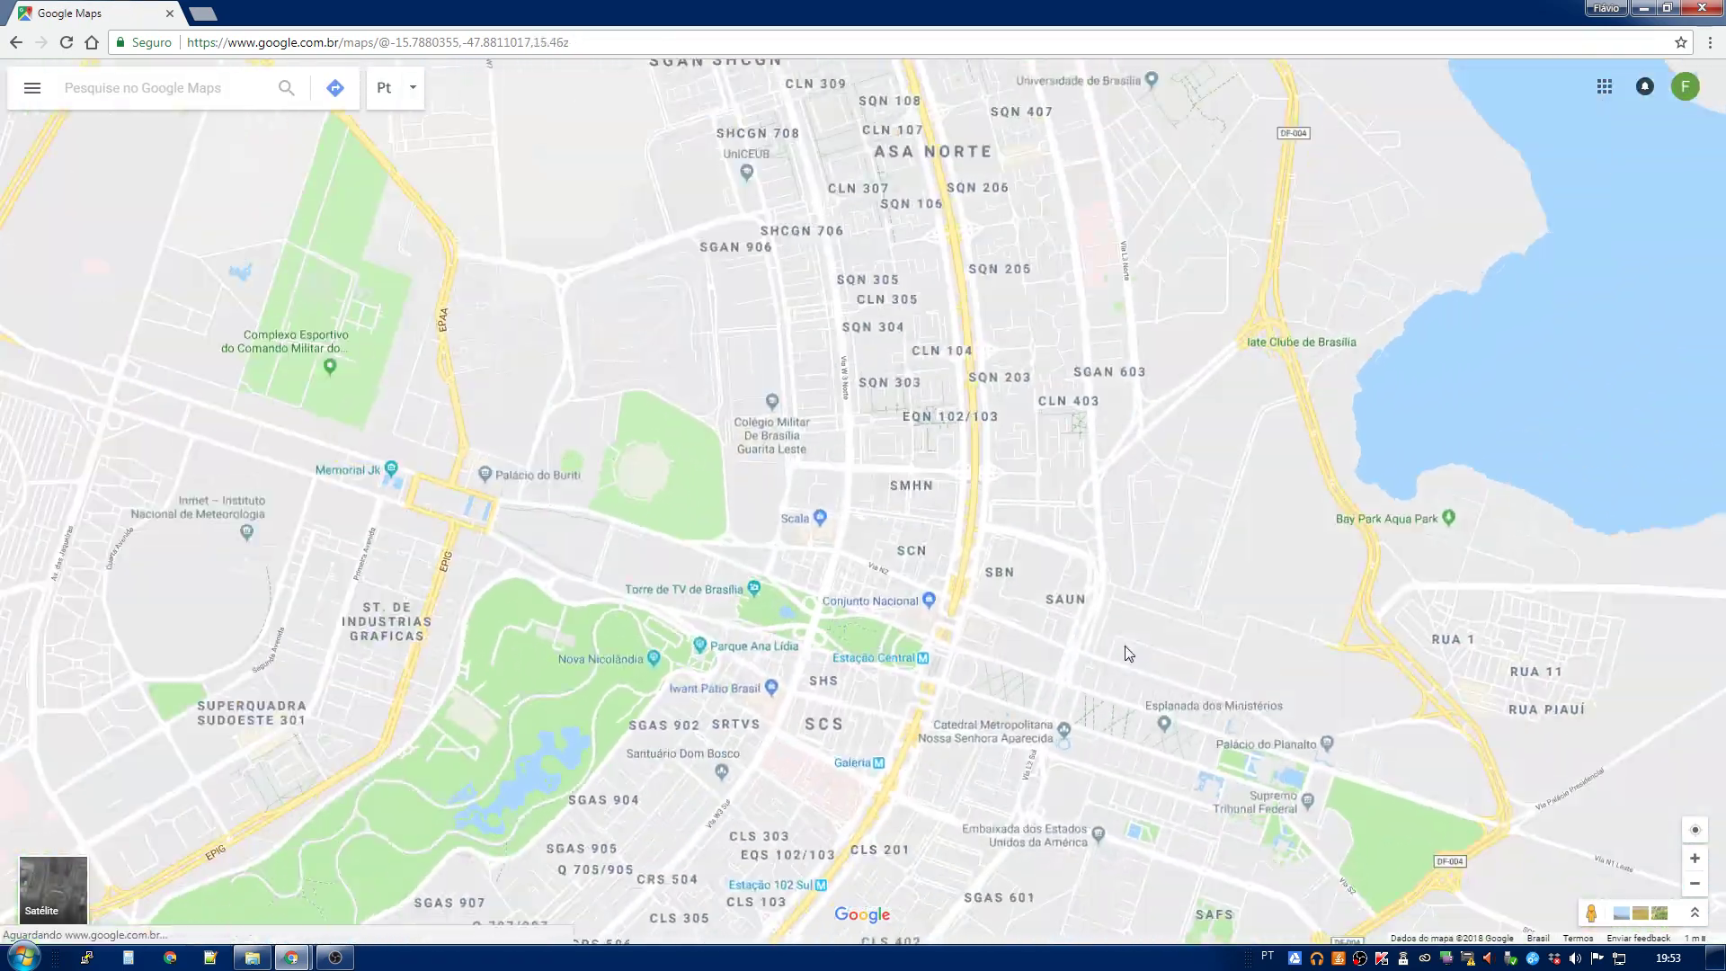
scroll(1048, 617, "down", 5)
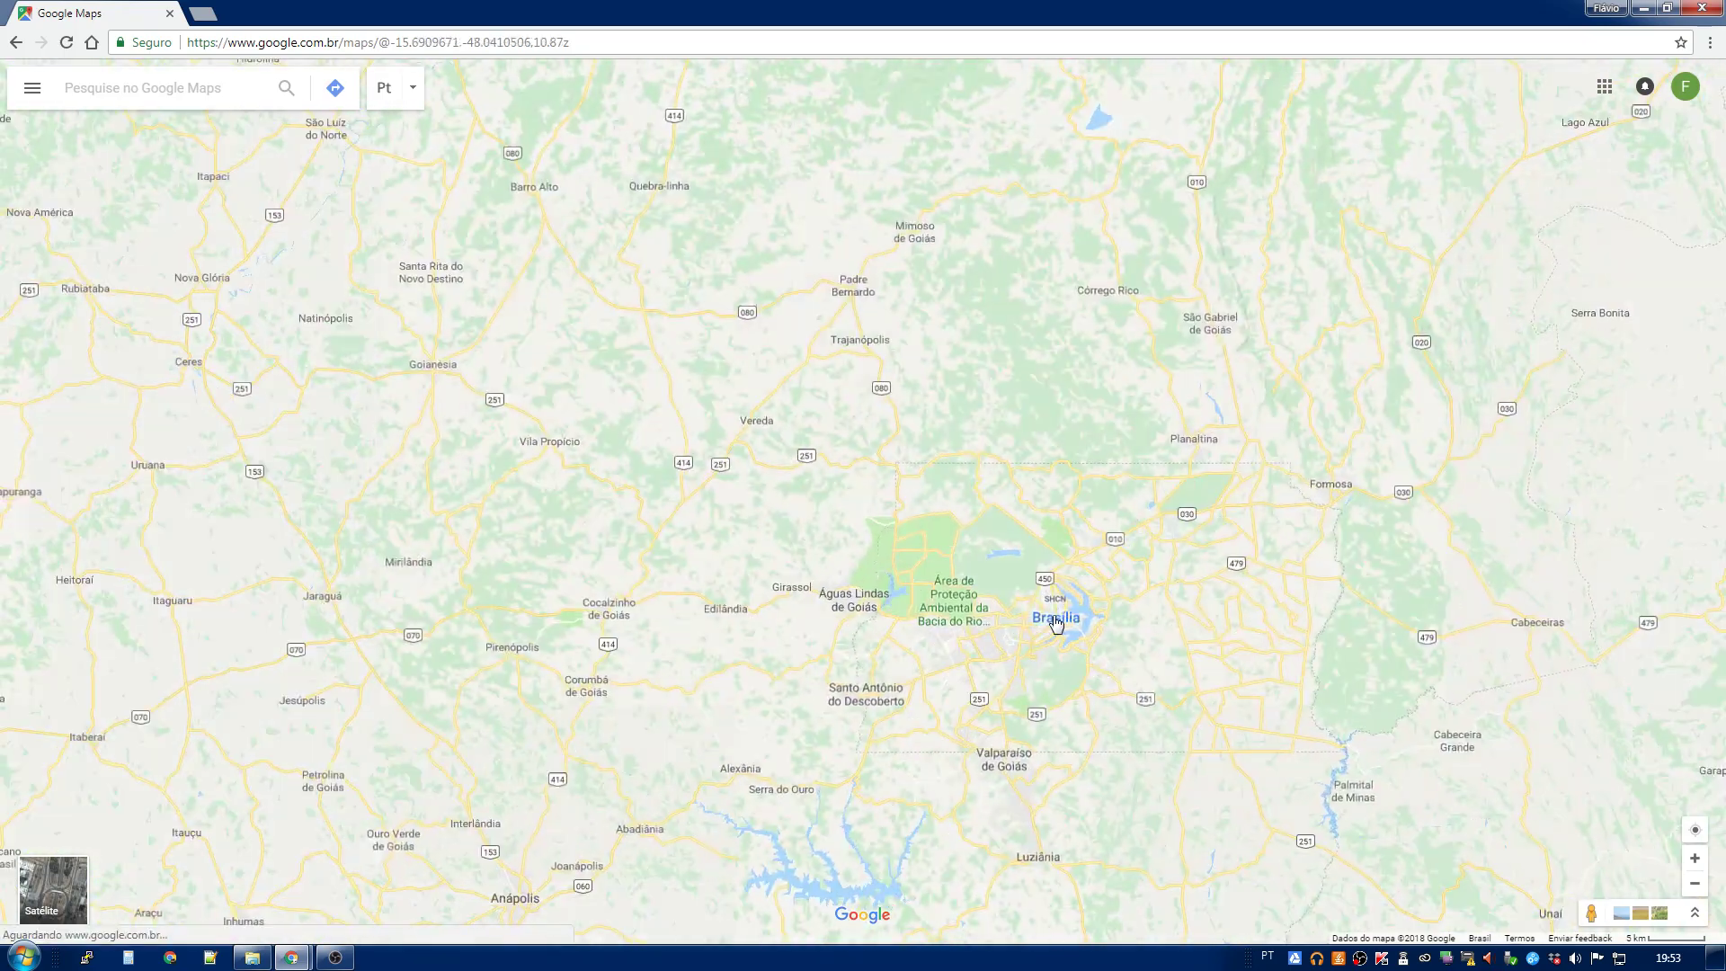
scroll(1050, 630, "down", 6)
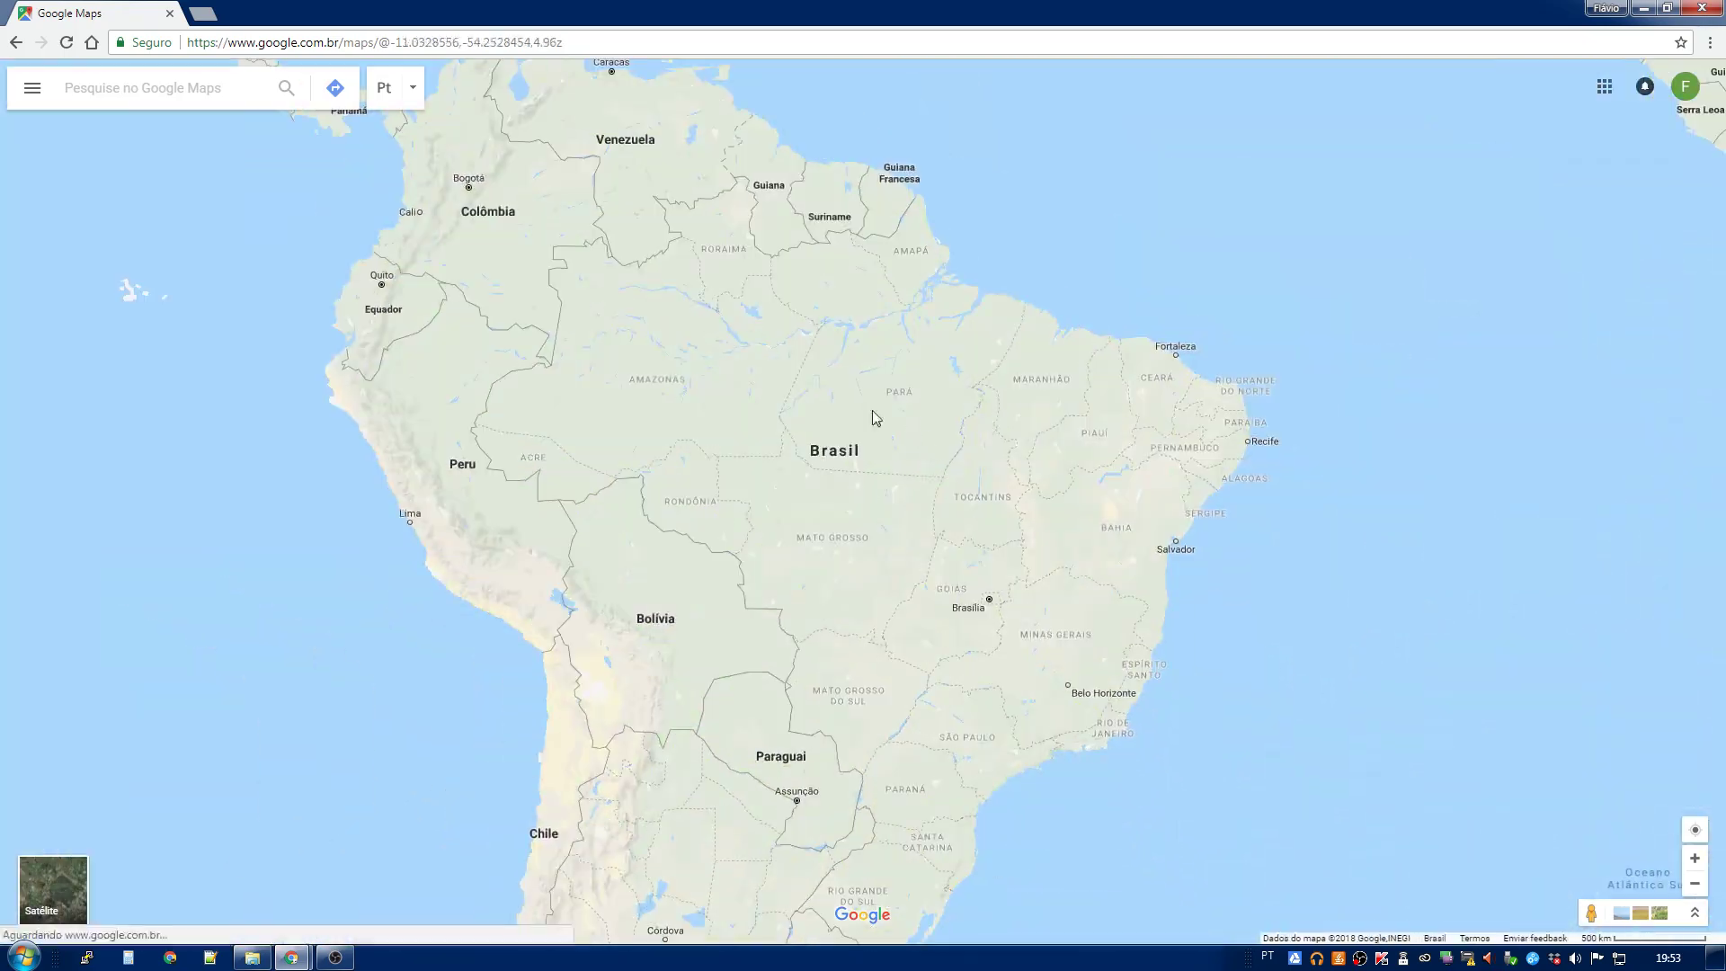
scroll(844, 580, "down", 1)
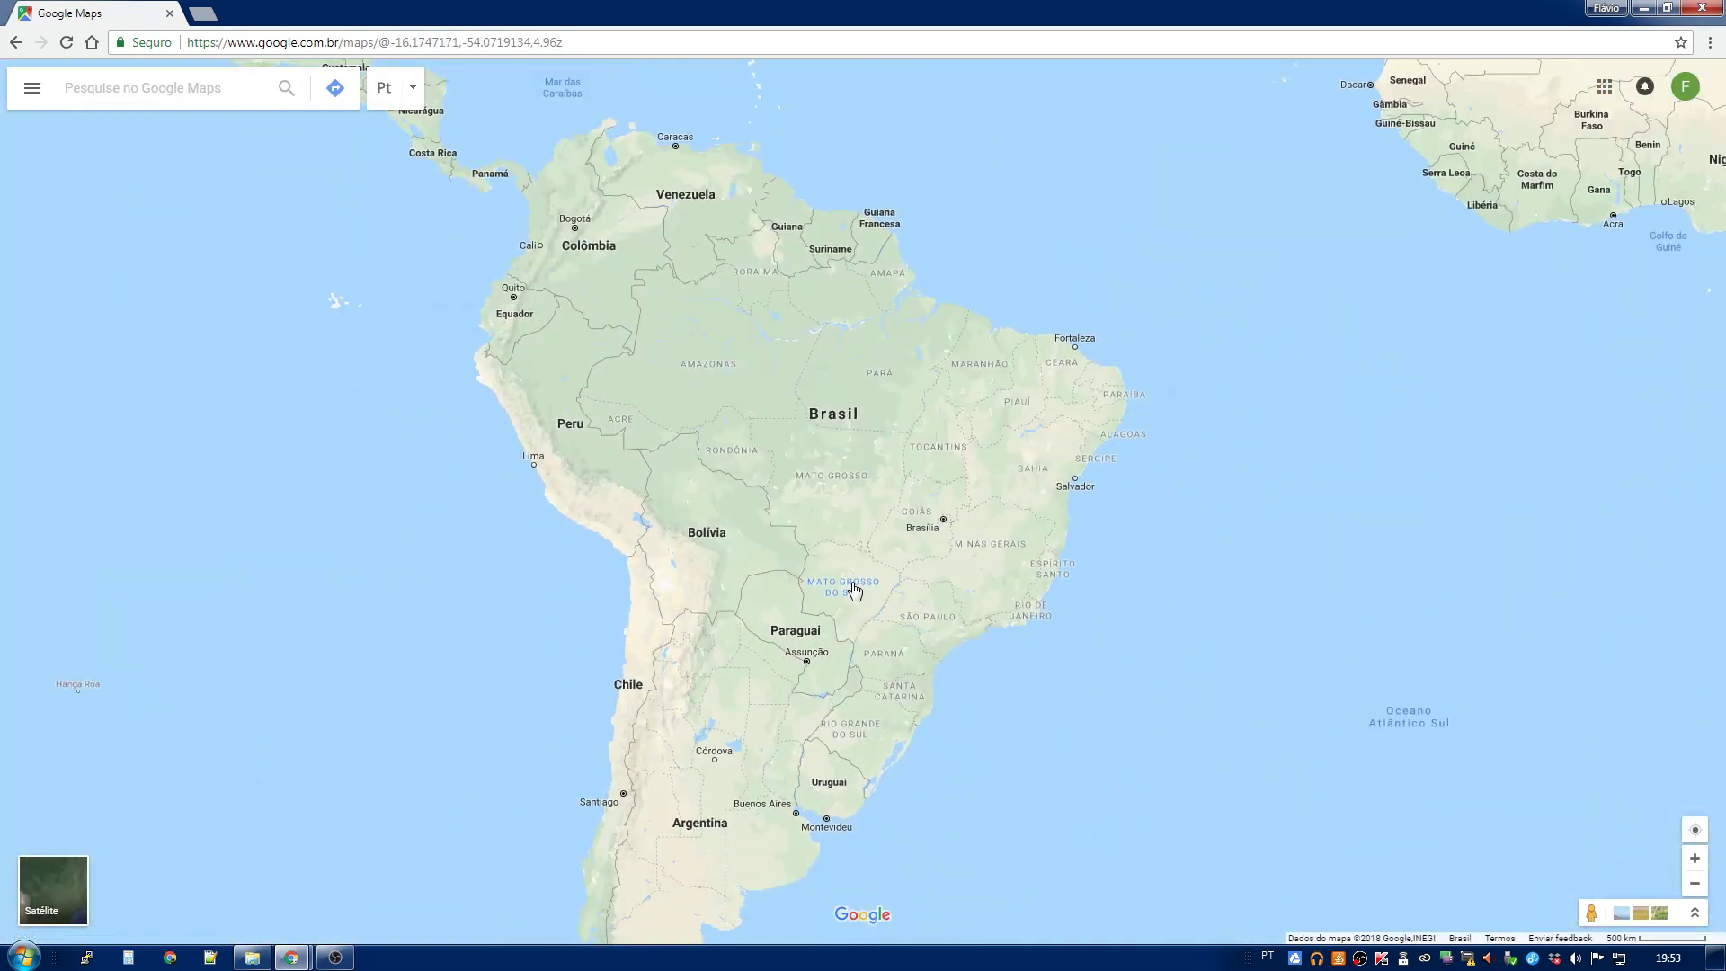
left_click_drag(851, 580, 858, 484)
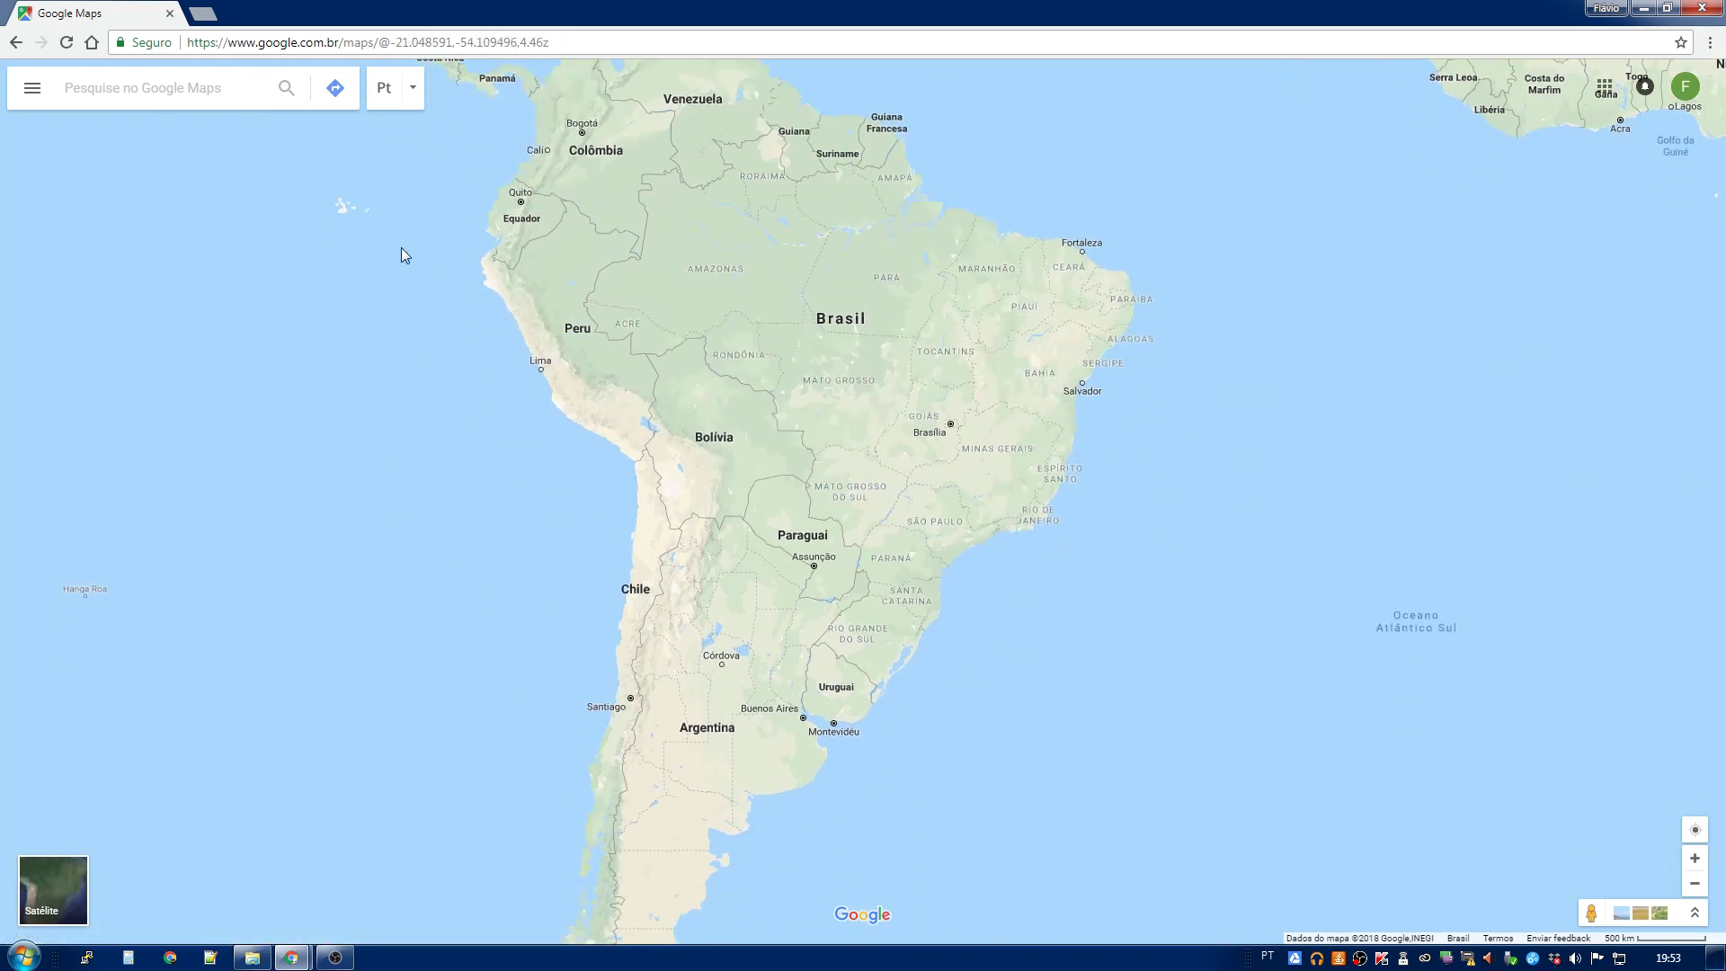
left_click_drag(482, 384, 440, 513)
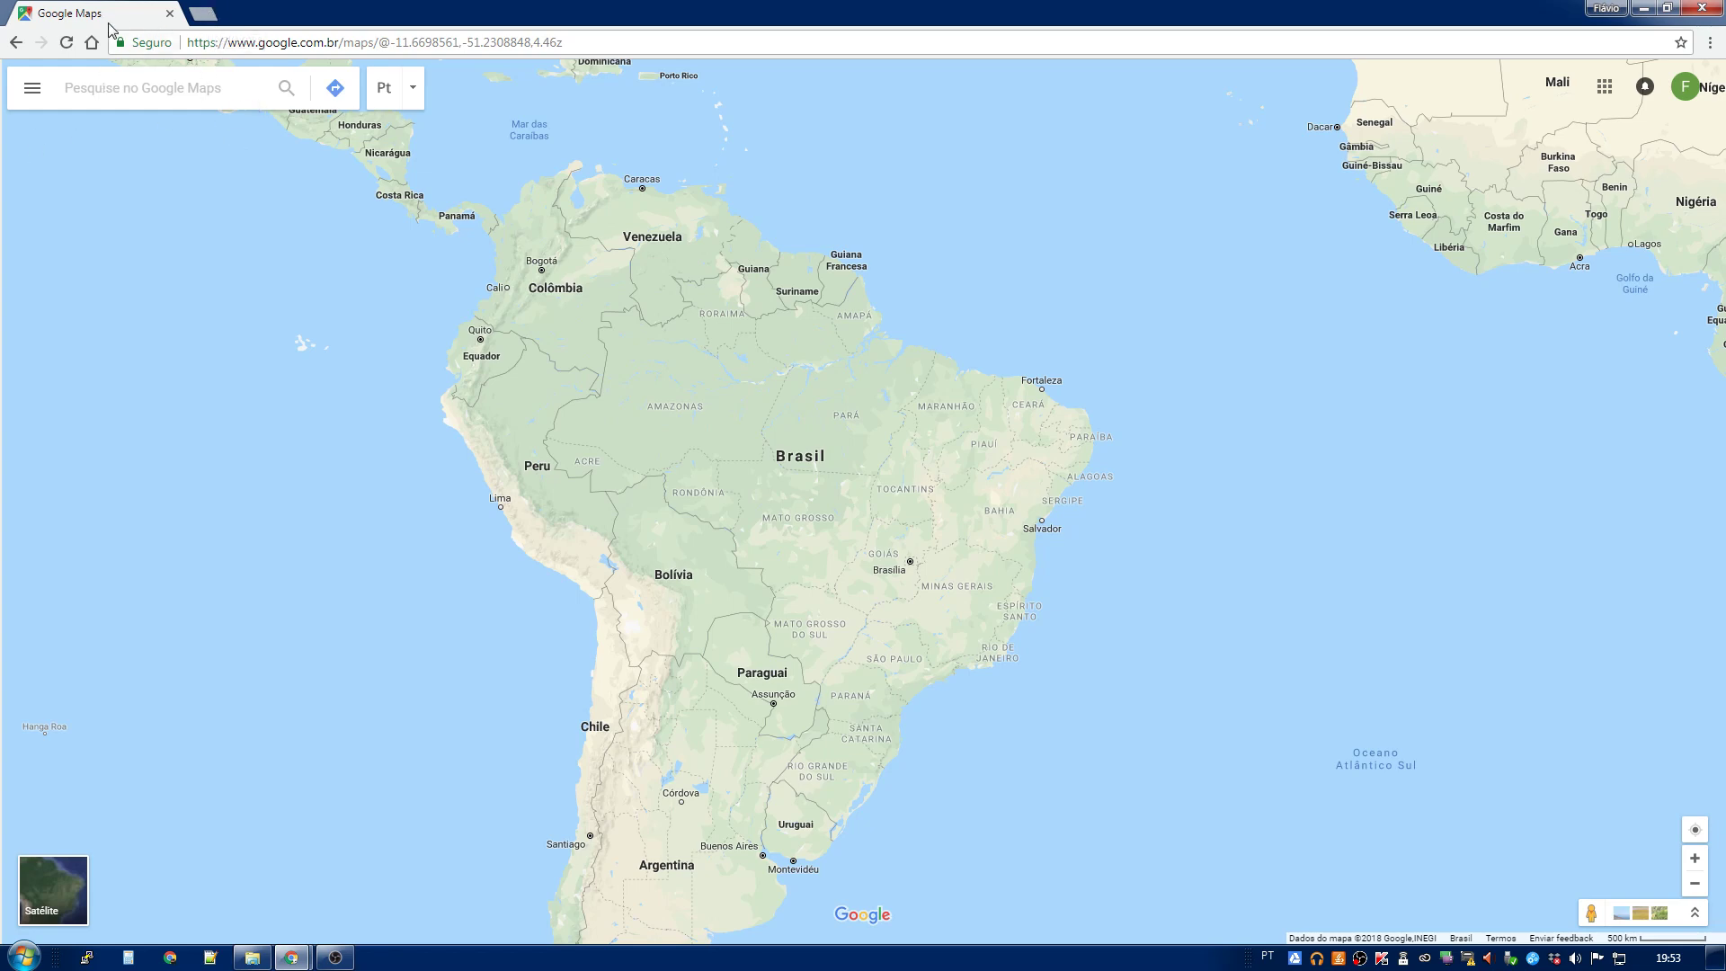
Step: Create a new custom map from the maps in Seus lugares, then close its editor and the places list
left_click(33, 90)
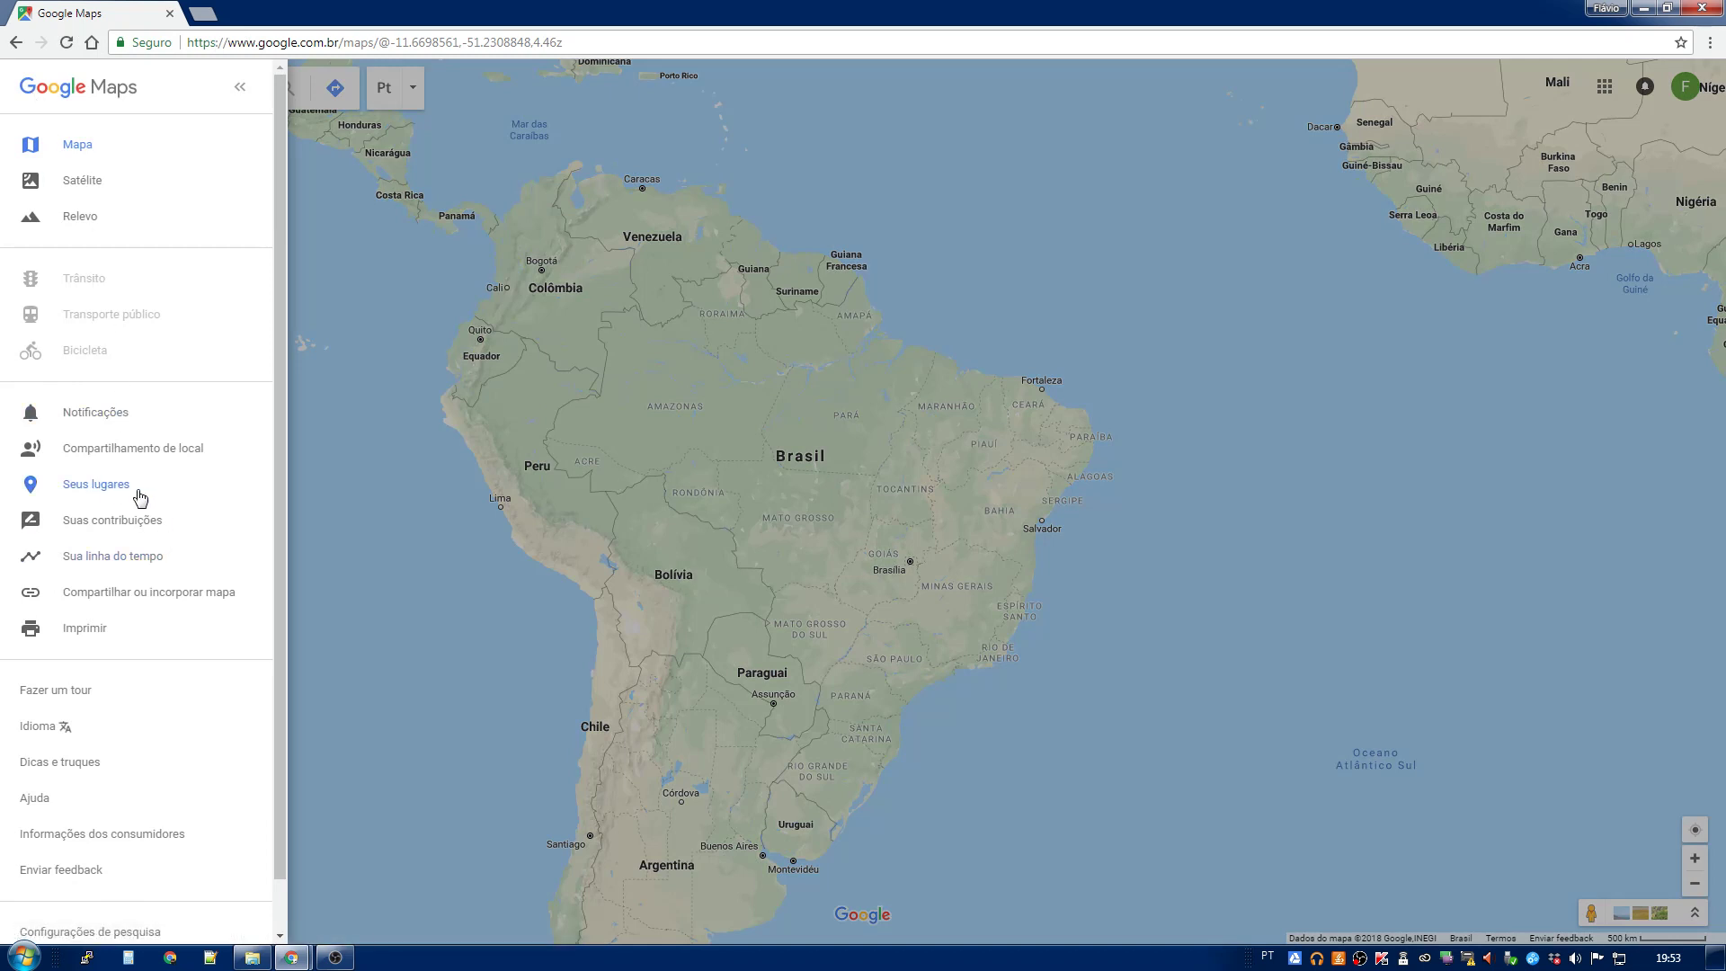
left_click(93, 488)
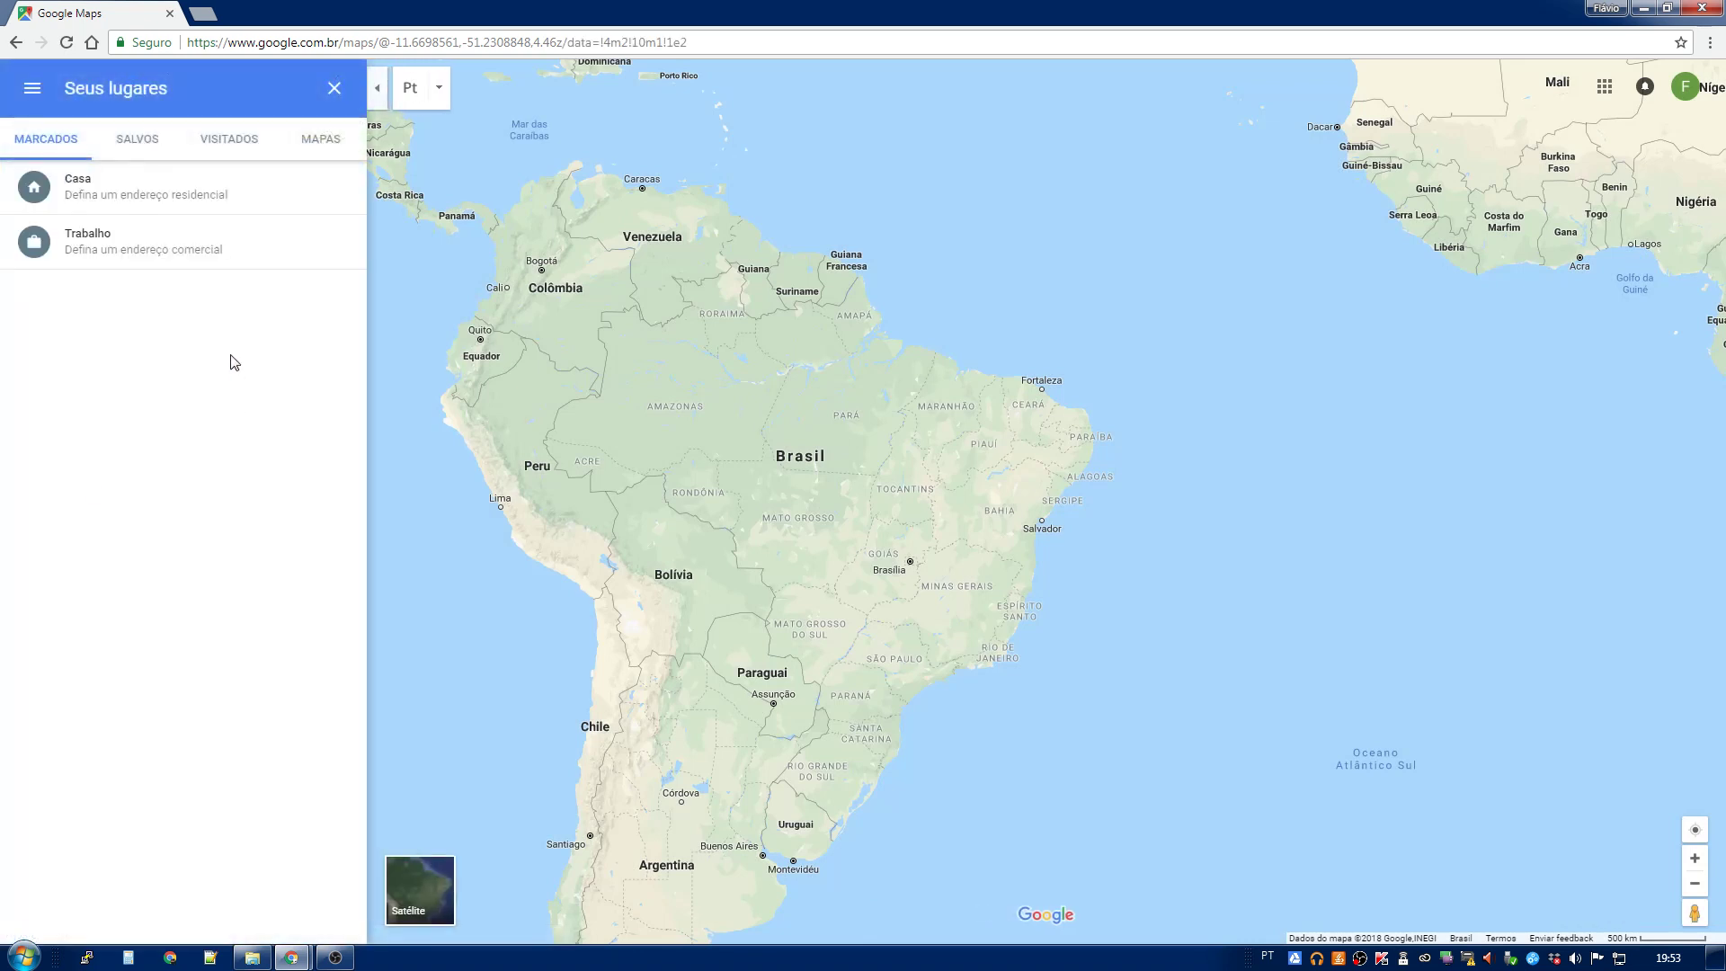
left_click(307, 153)
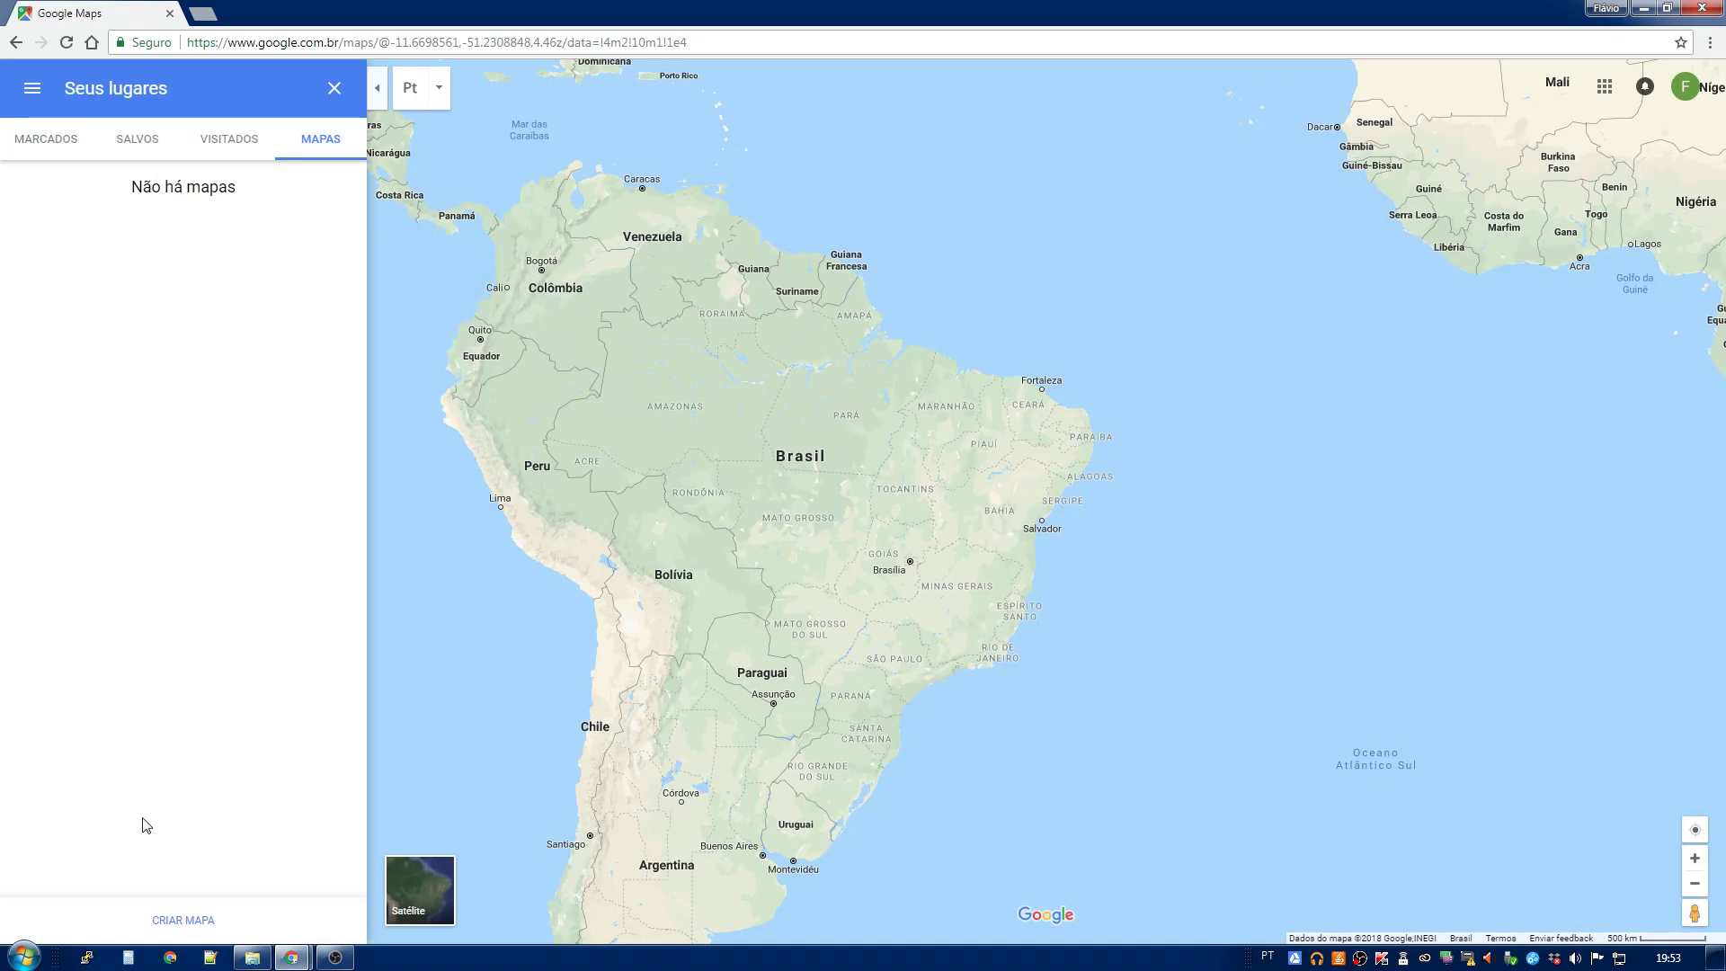
left_click(184, 920)
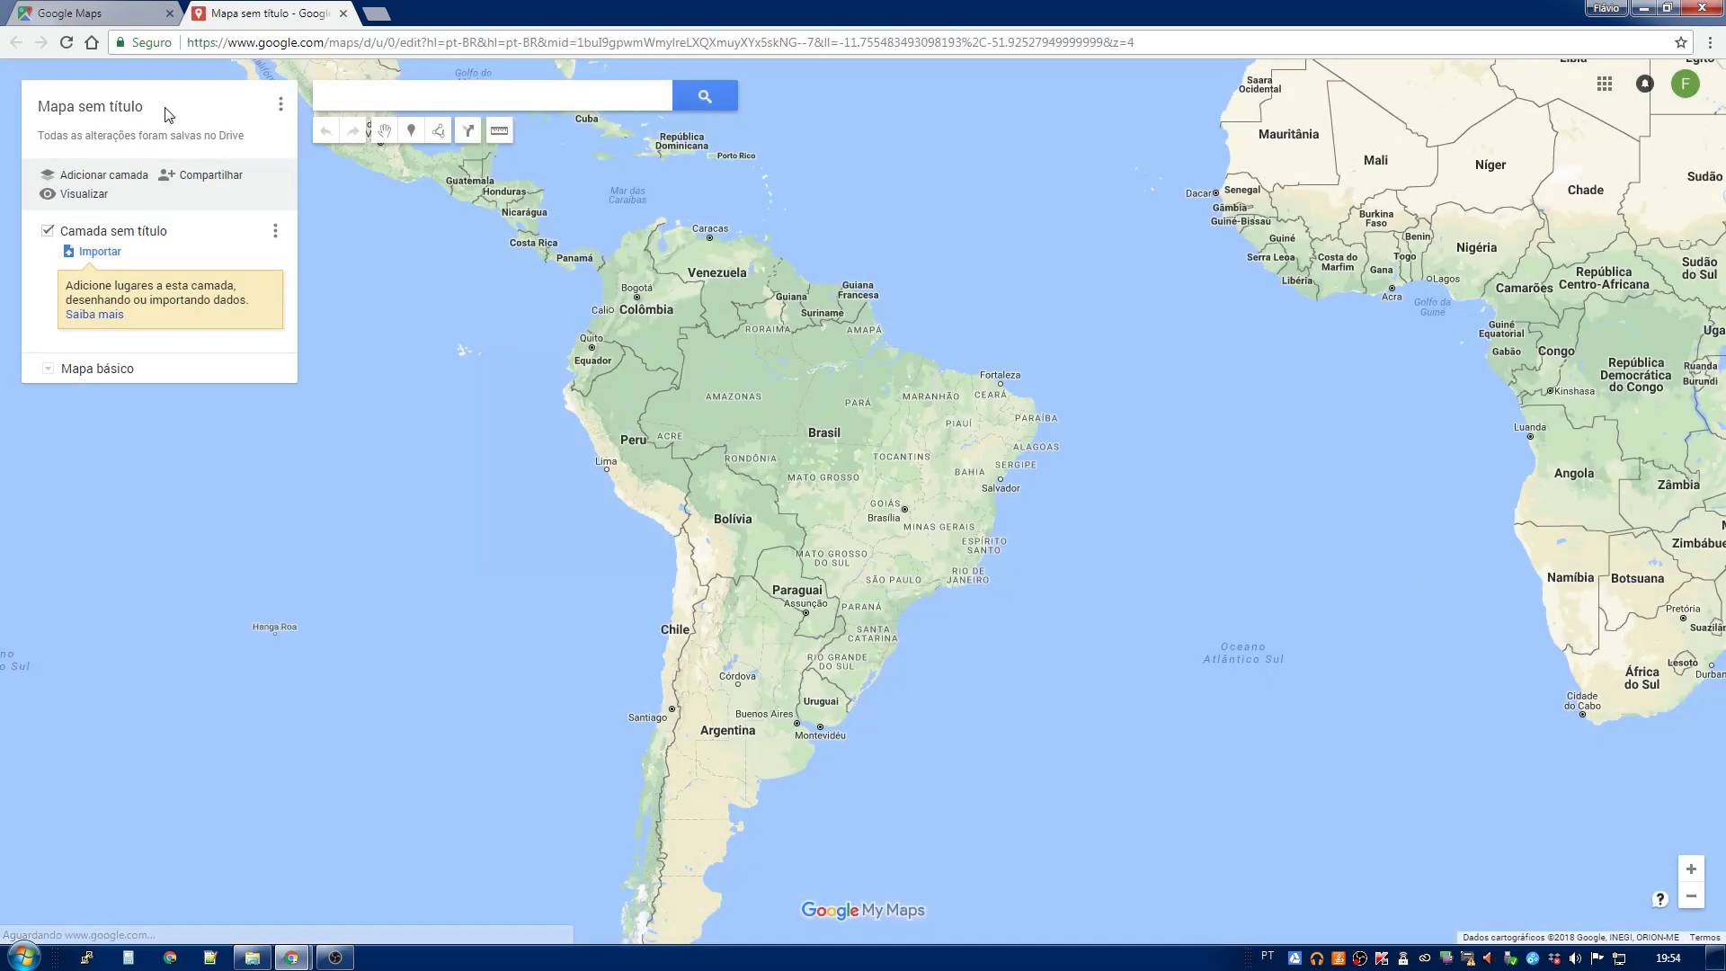
left_click(344, 14)
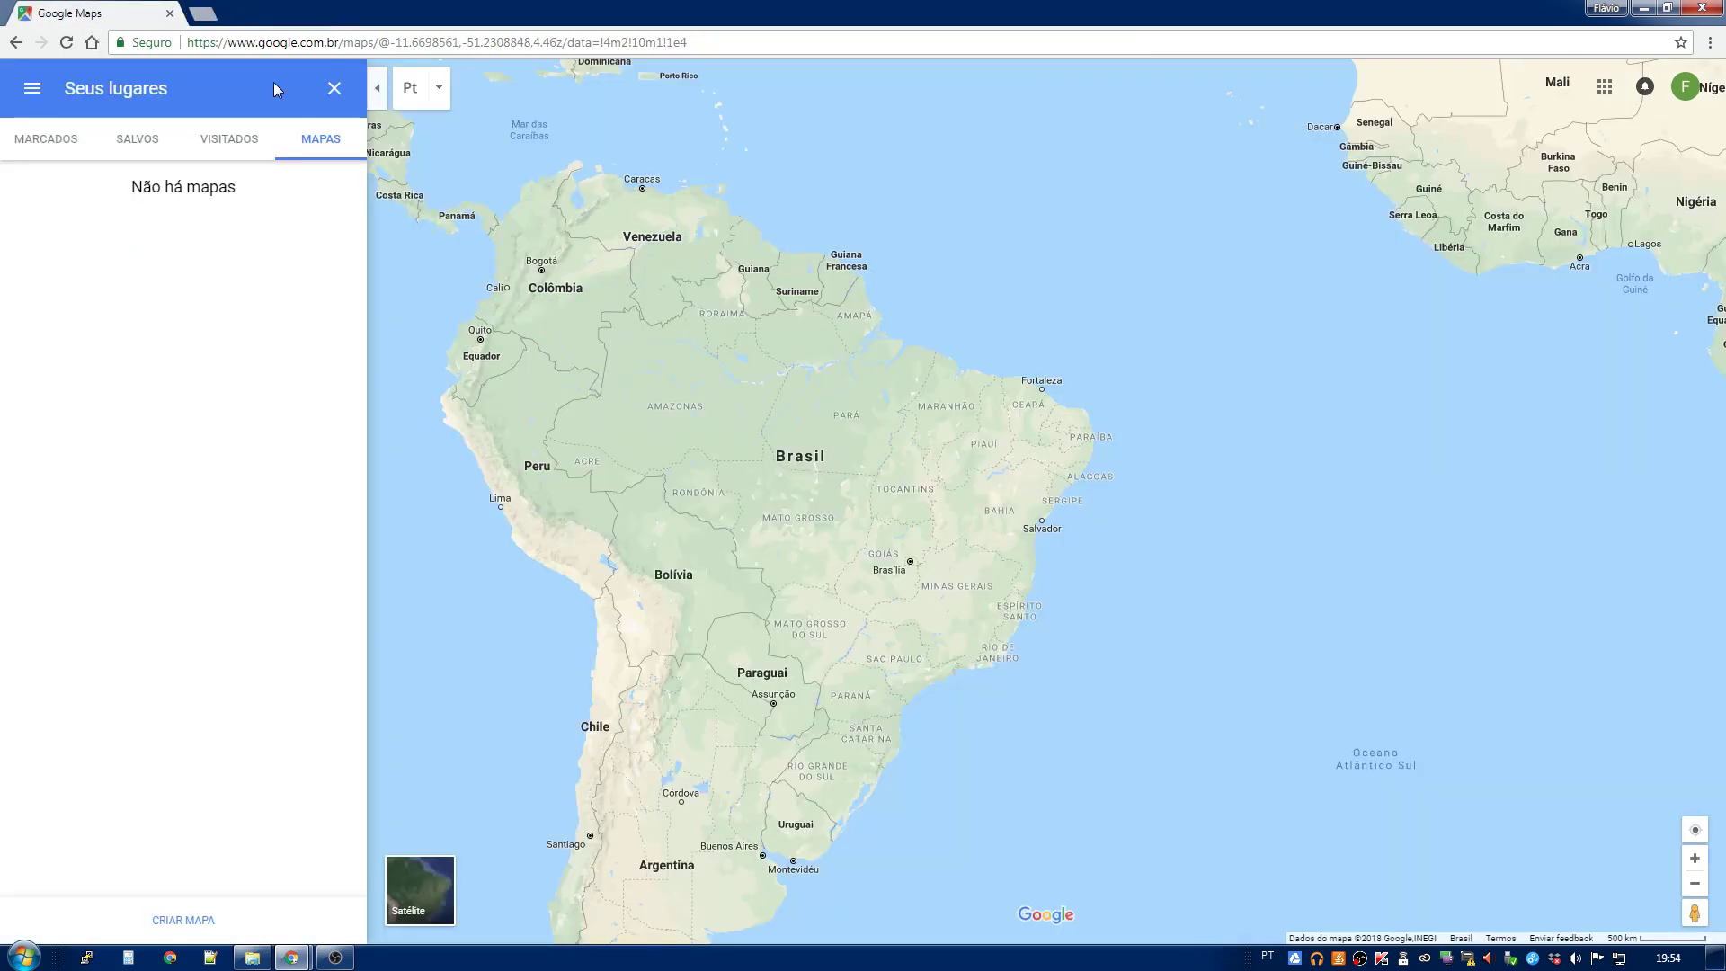
left_click(334, 87)
Step: Search the web for "mymaps" in a new browser tab and open the Google MyMaps site
left_click(203, 14)
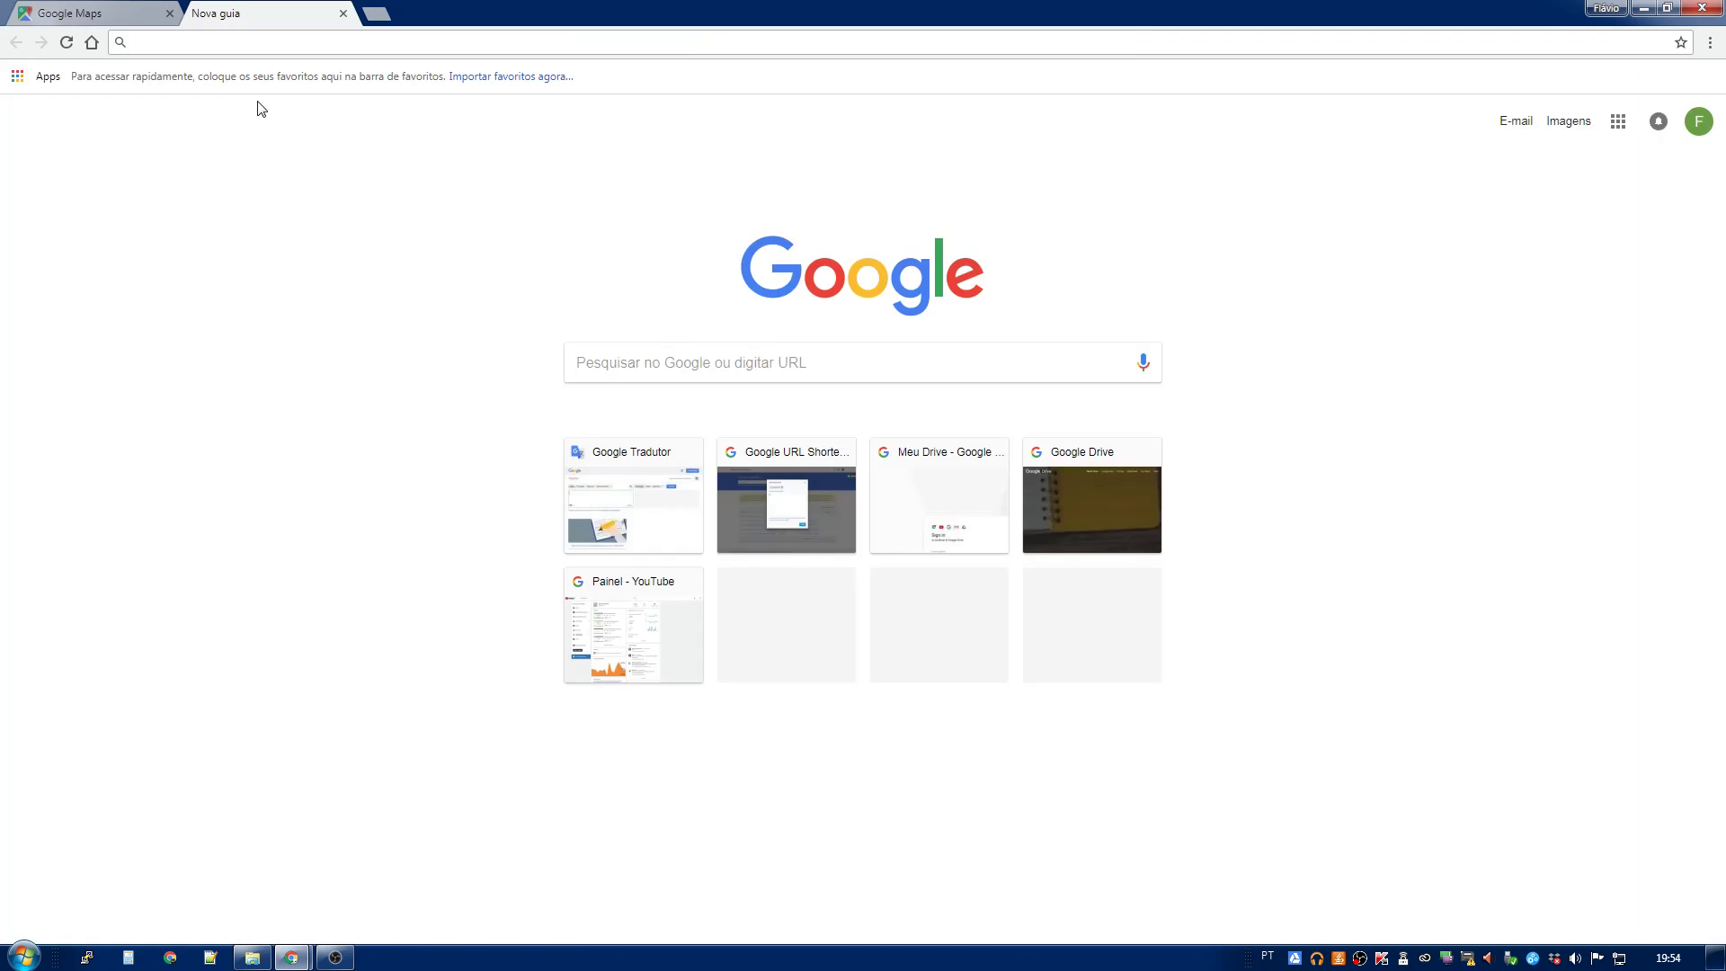
type("mymaps")
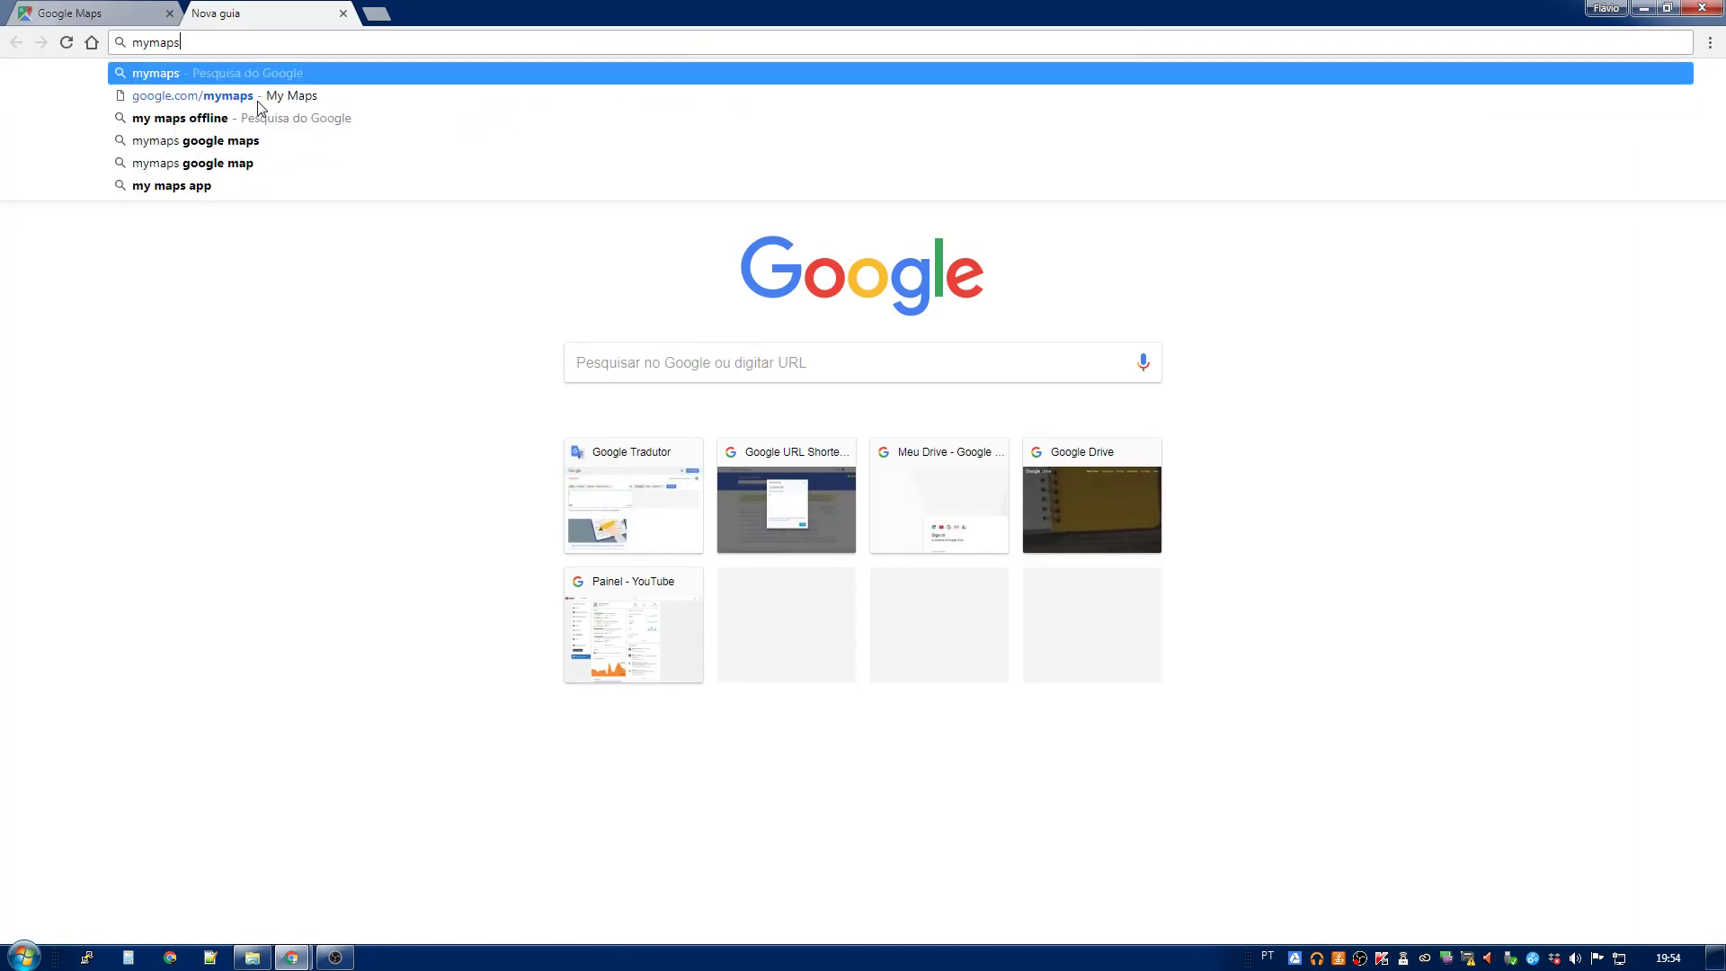
key("Return")
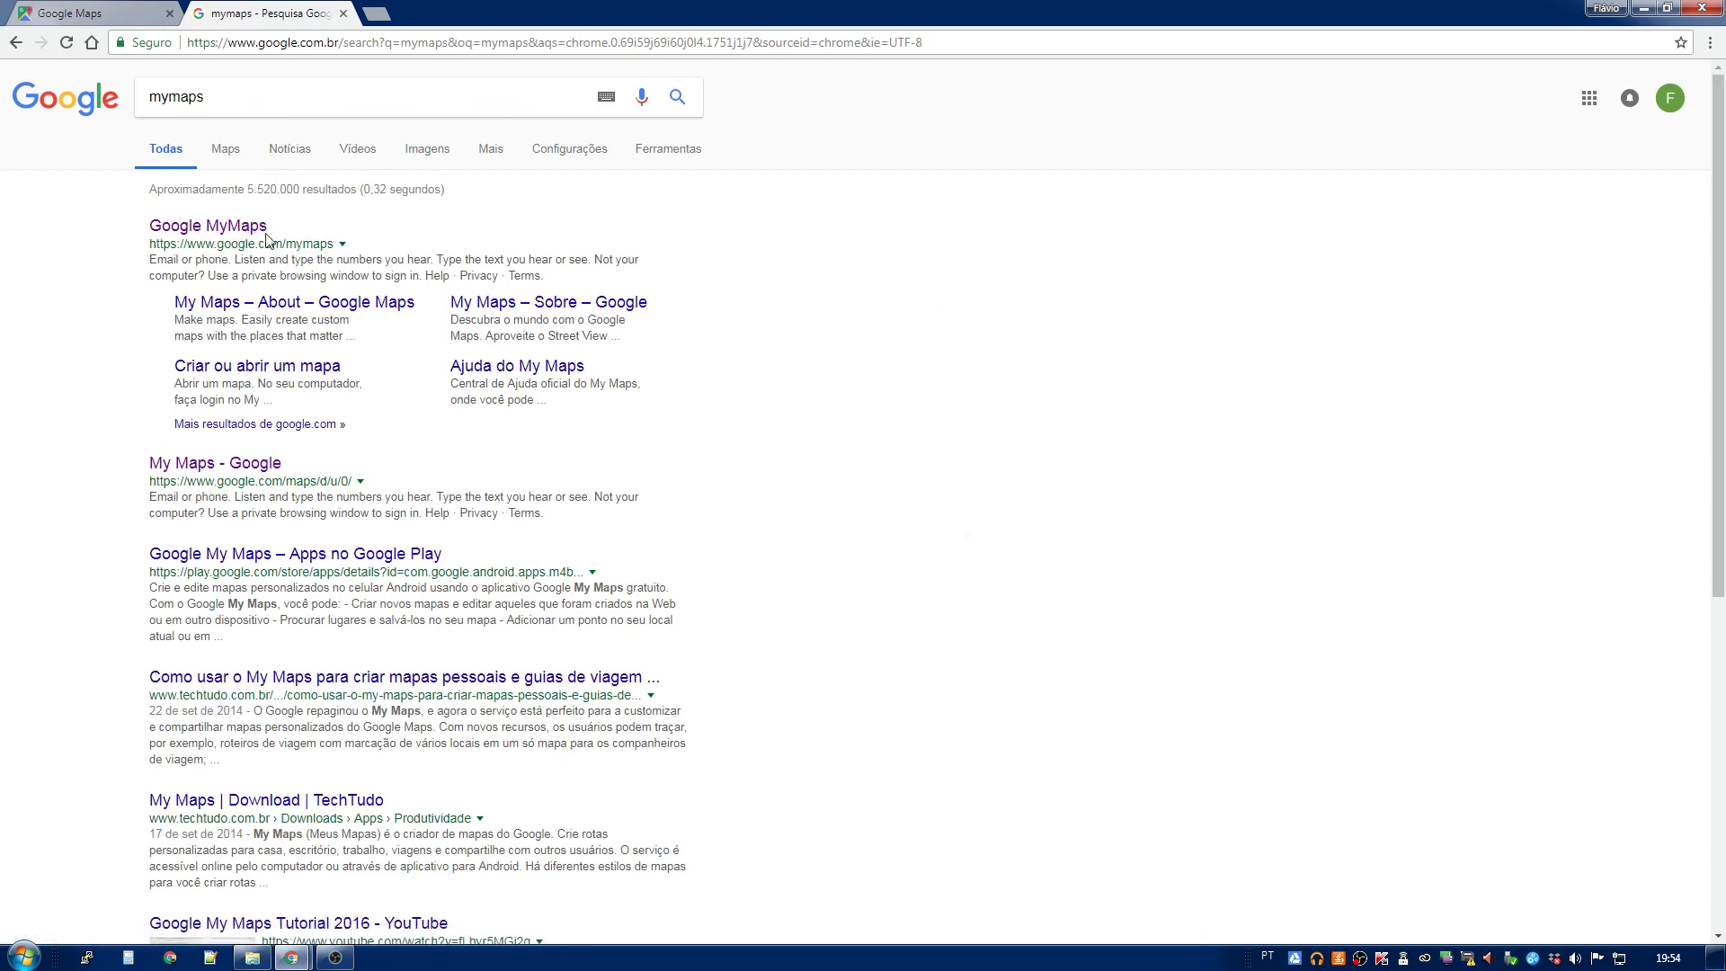
left_click(235, 229)
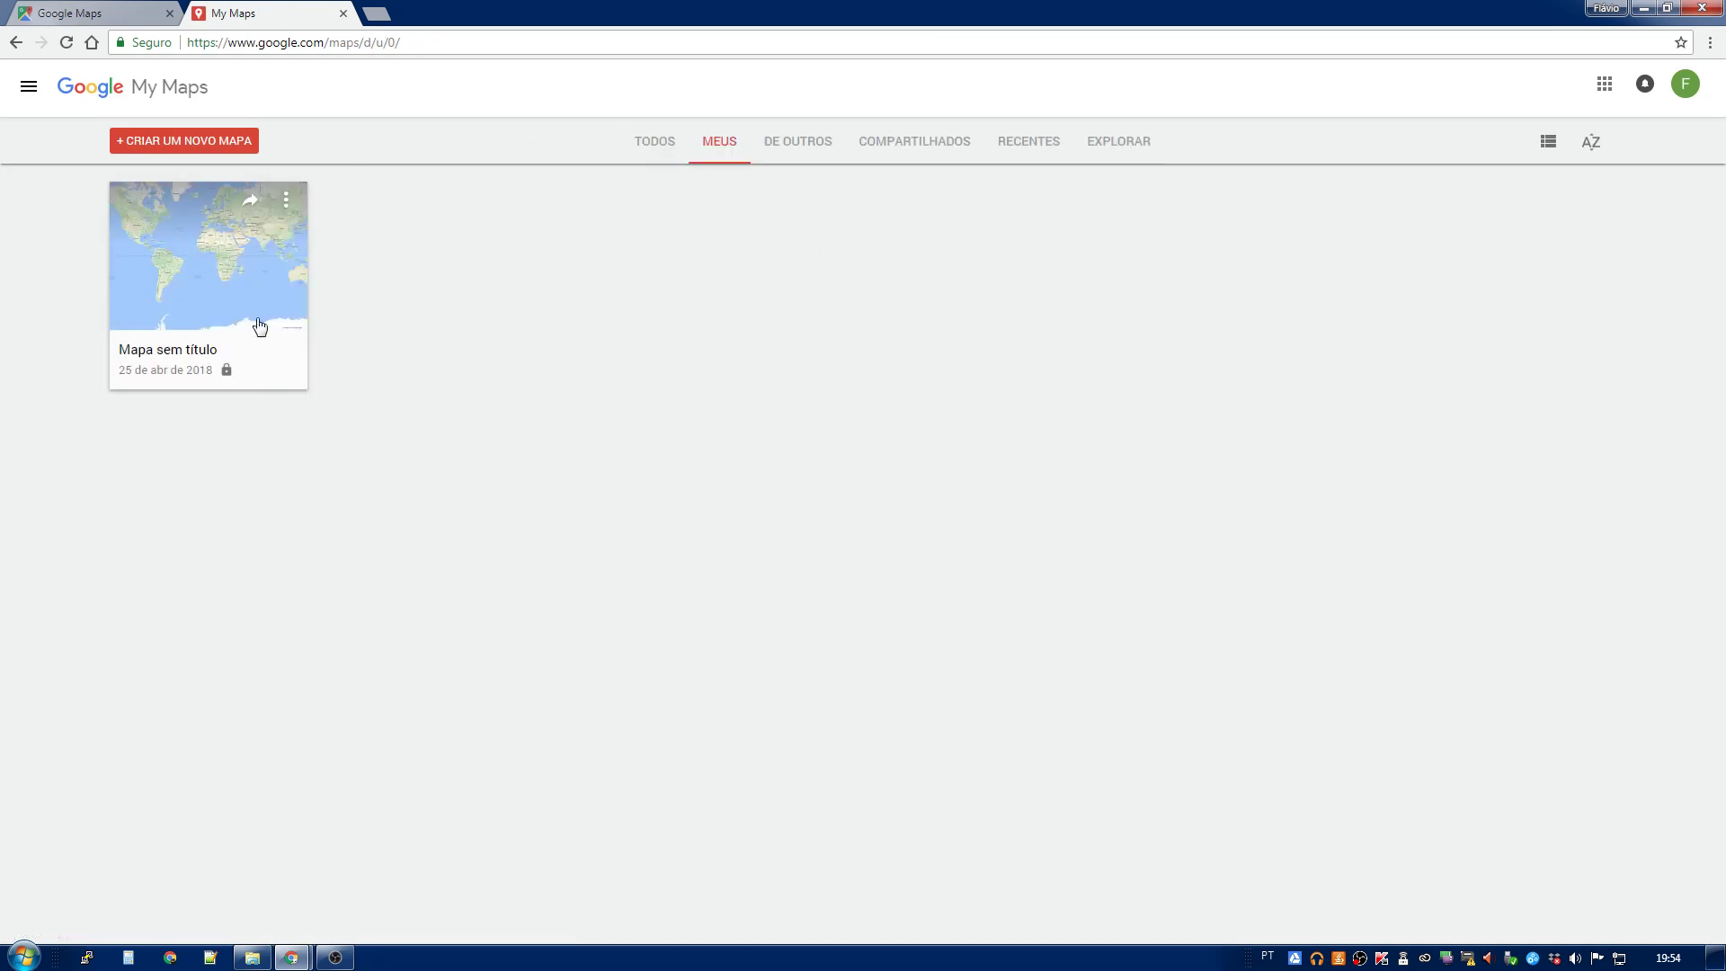
Step: Open the untitled map in My Maps and set its title to Brasil
left_click(89, 9)
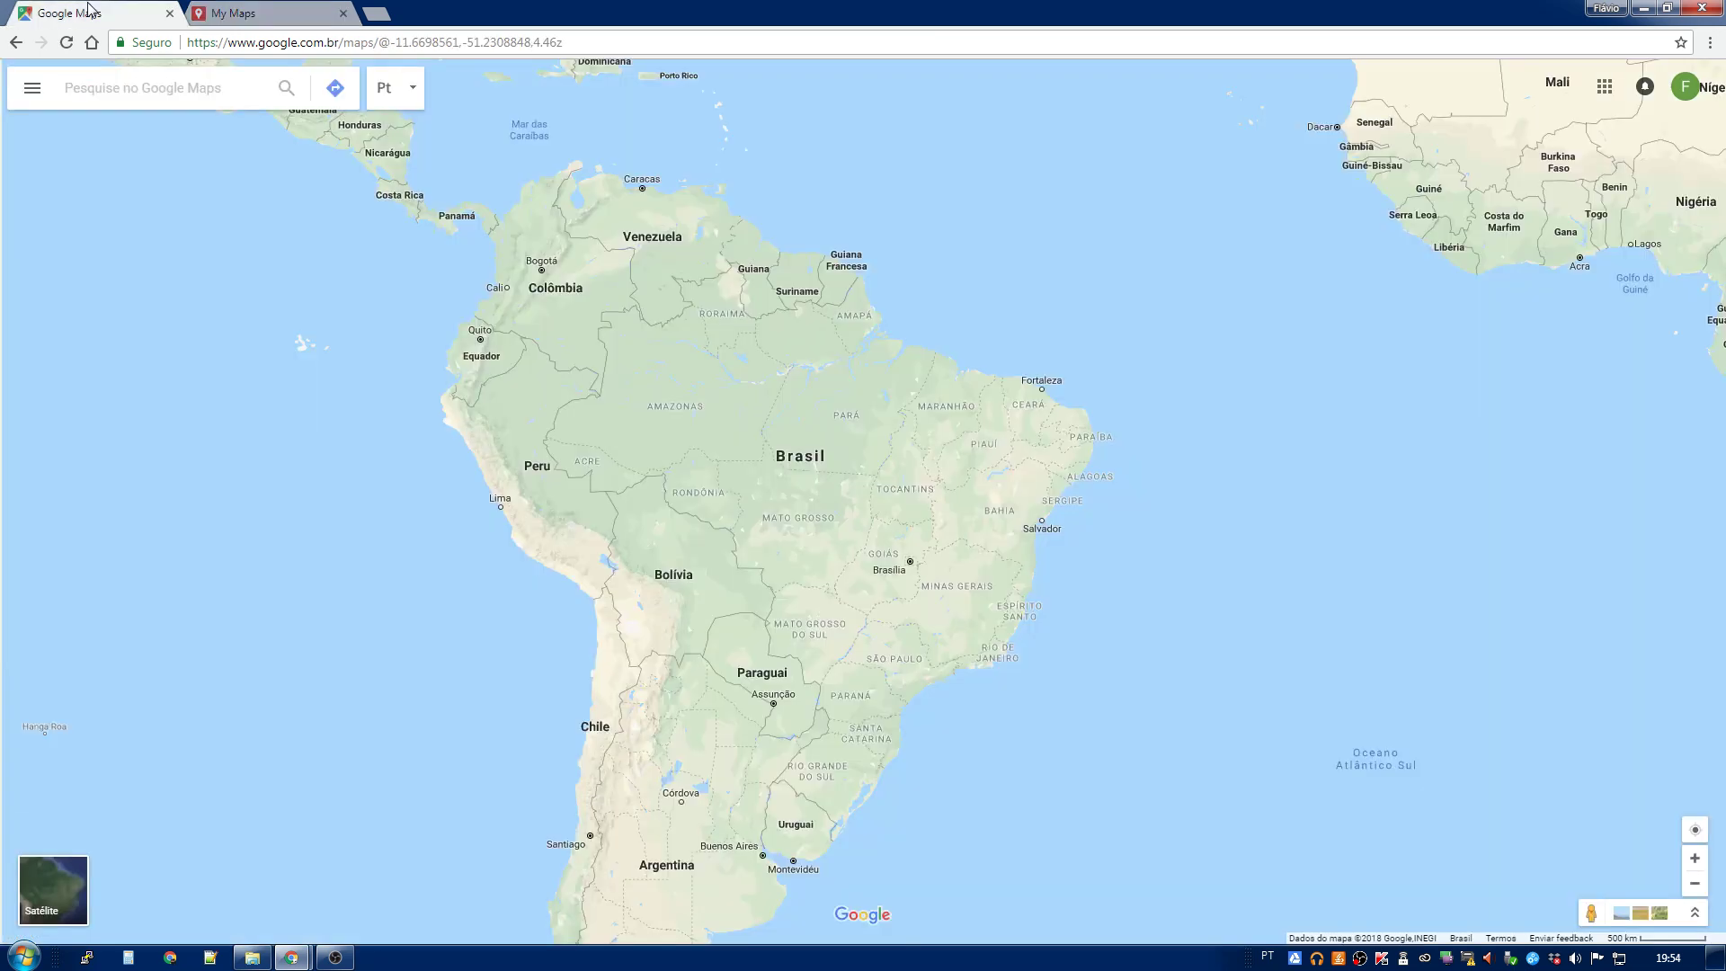
left_click(198, 15)
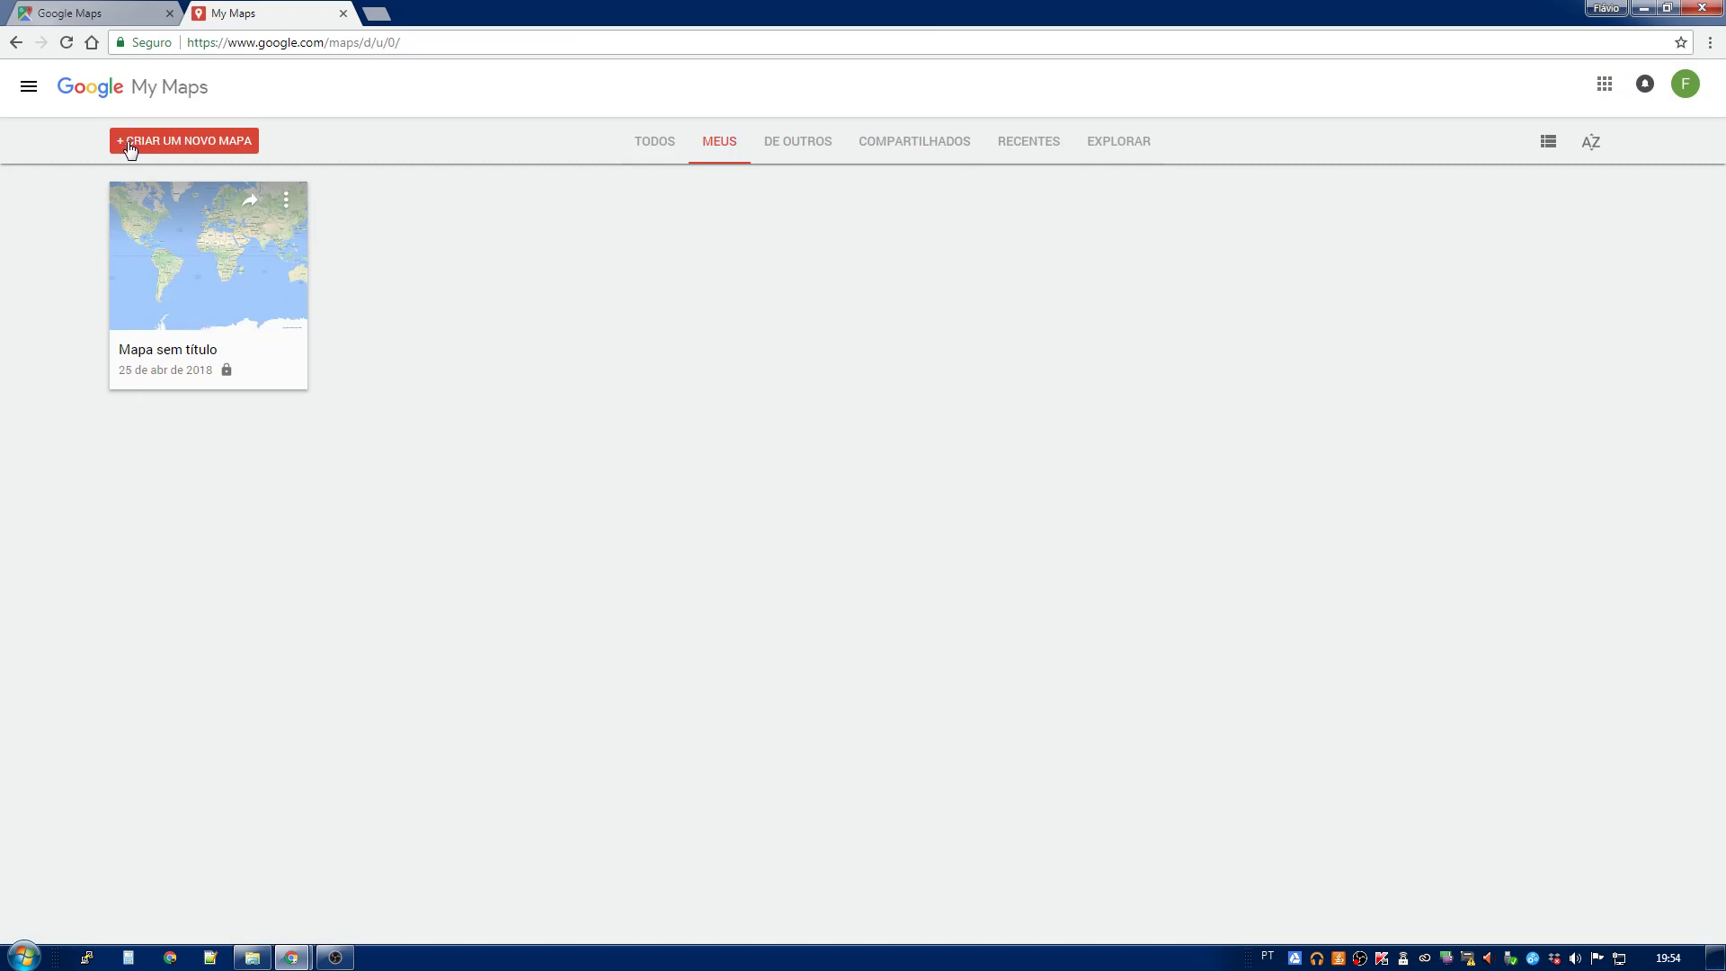
left_click(219, 266)
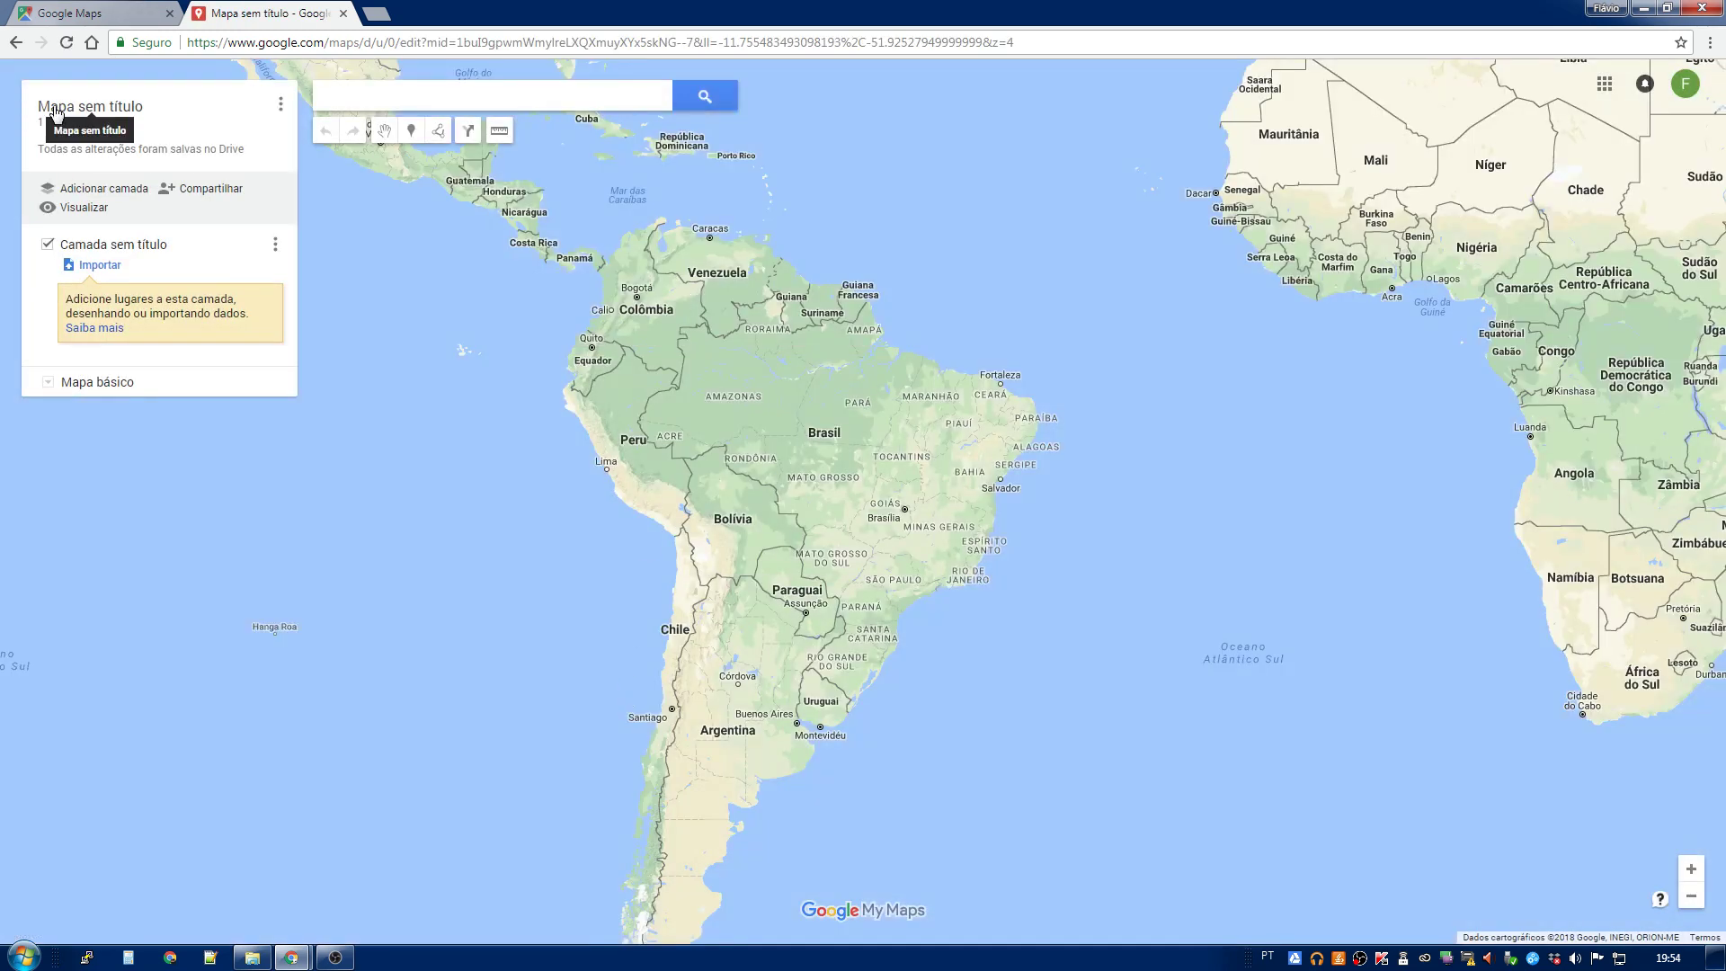
left_click(56, 108)
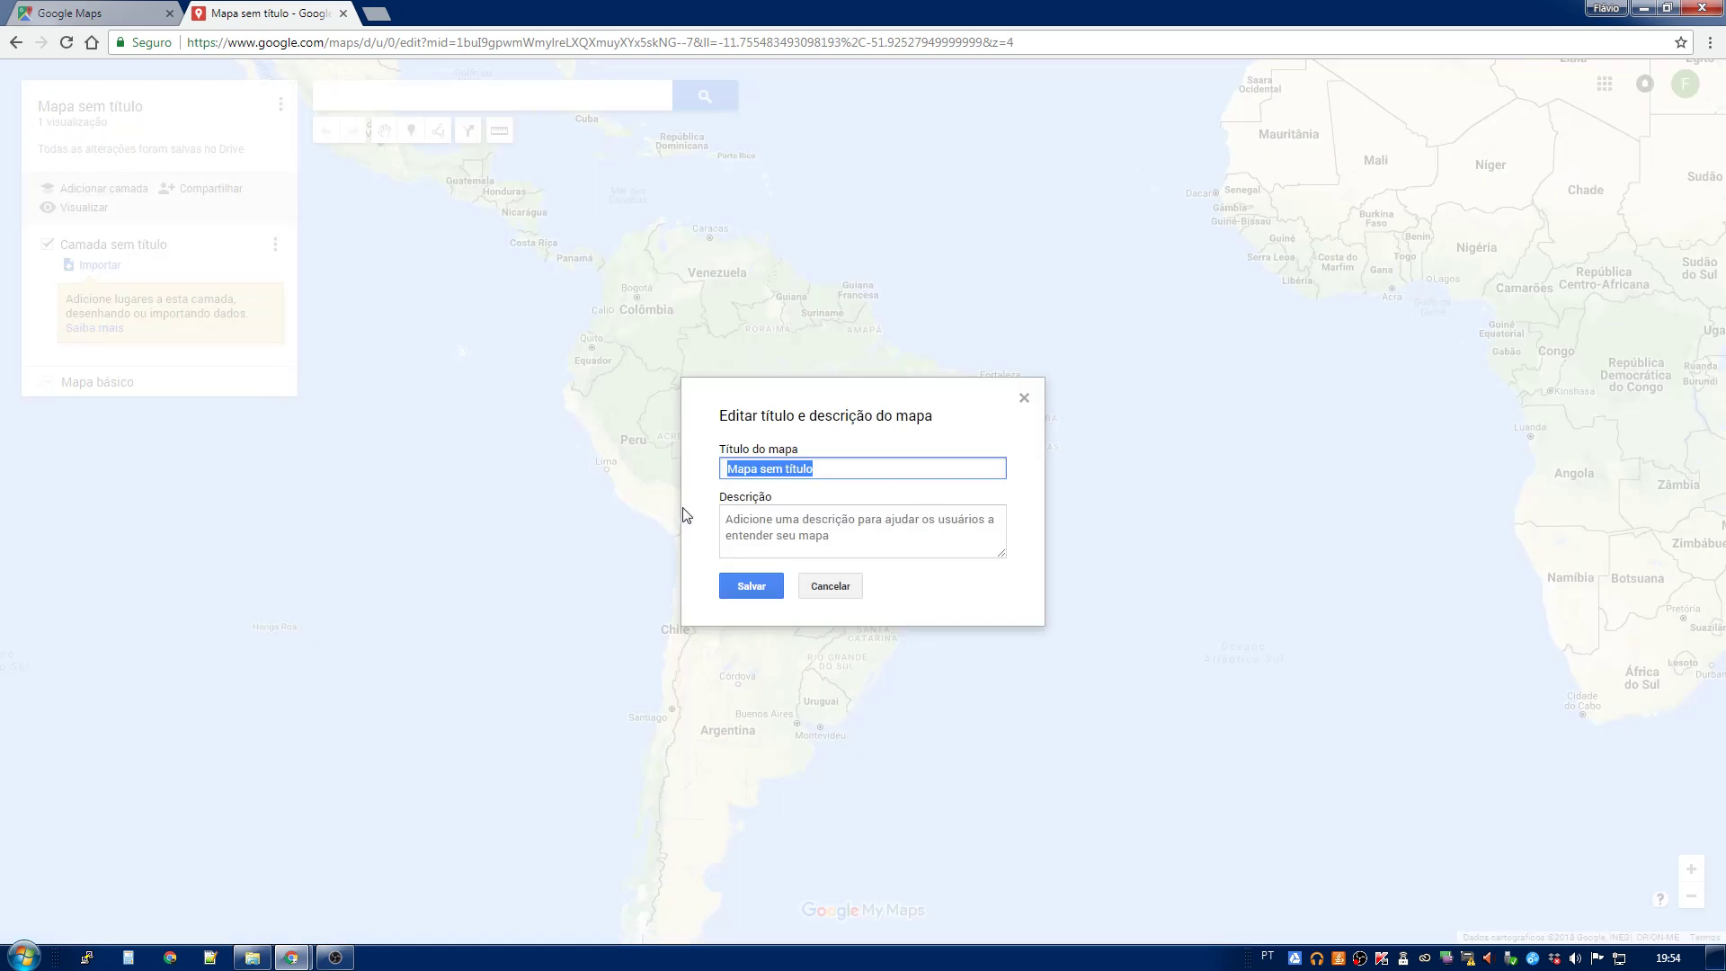
type("Brasil")
key("Return")
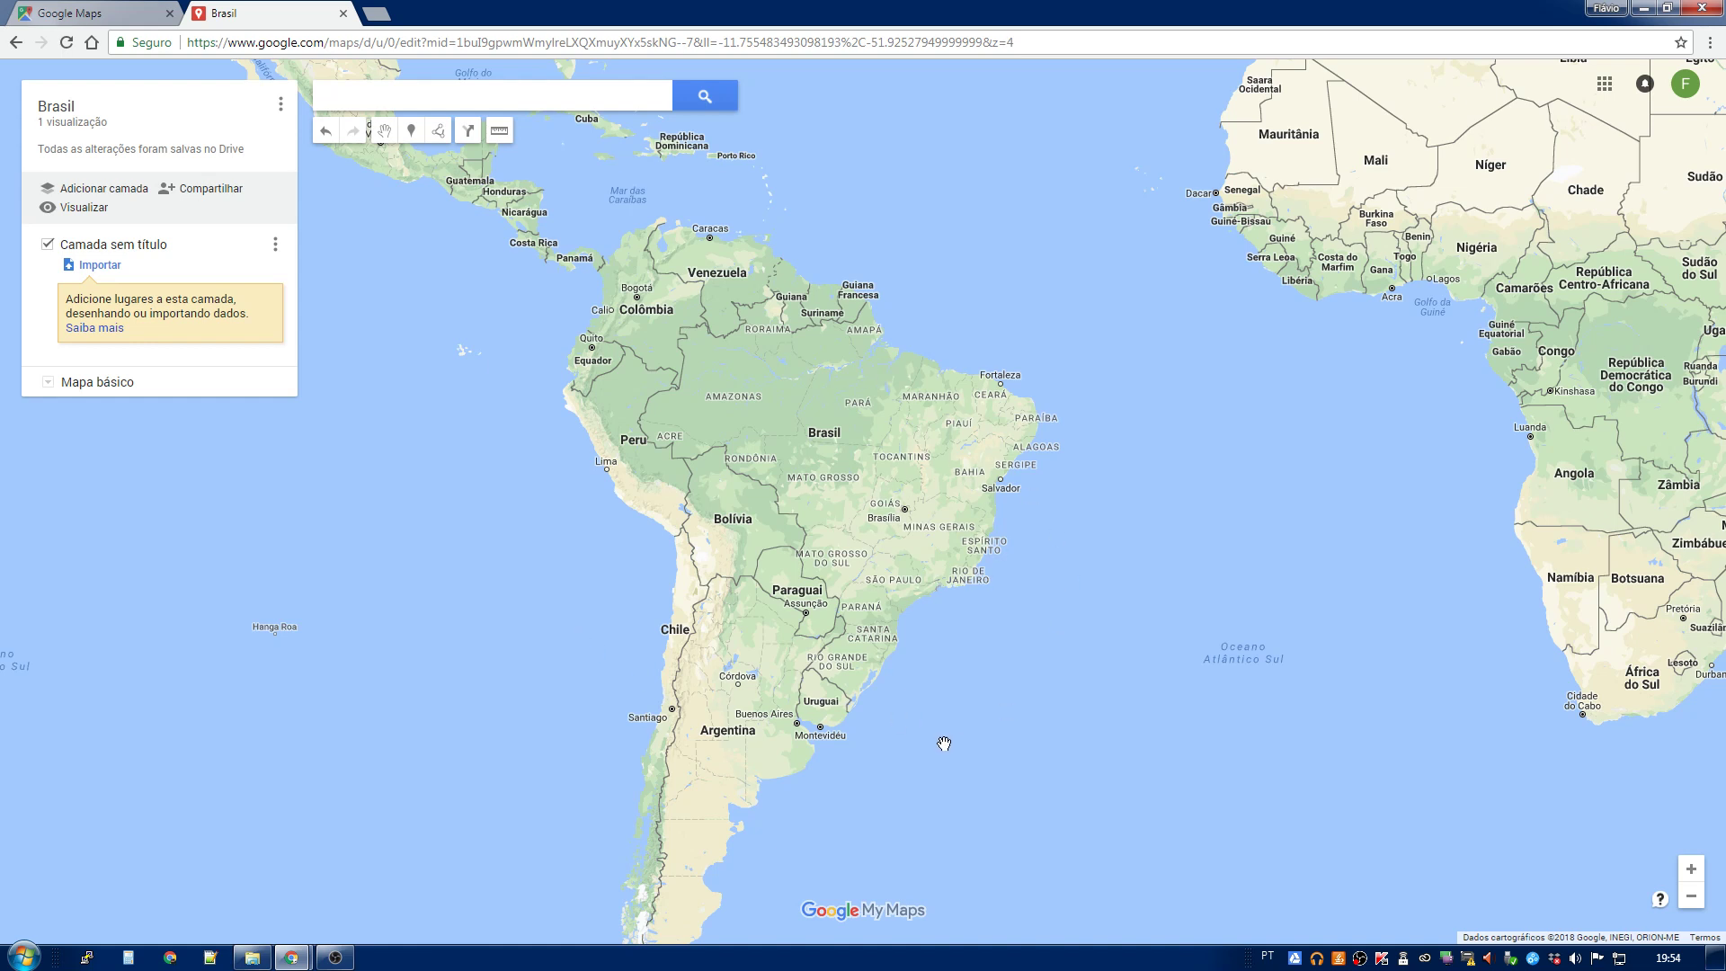
Step: Open local.xlsx in Excel, examine its locality, state, coordinate and TIPO columns, and close the workbook
left_click(253, 957)
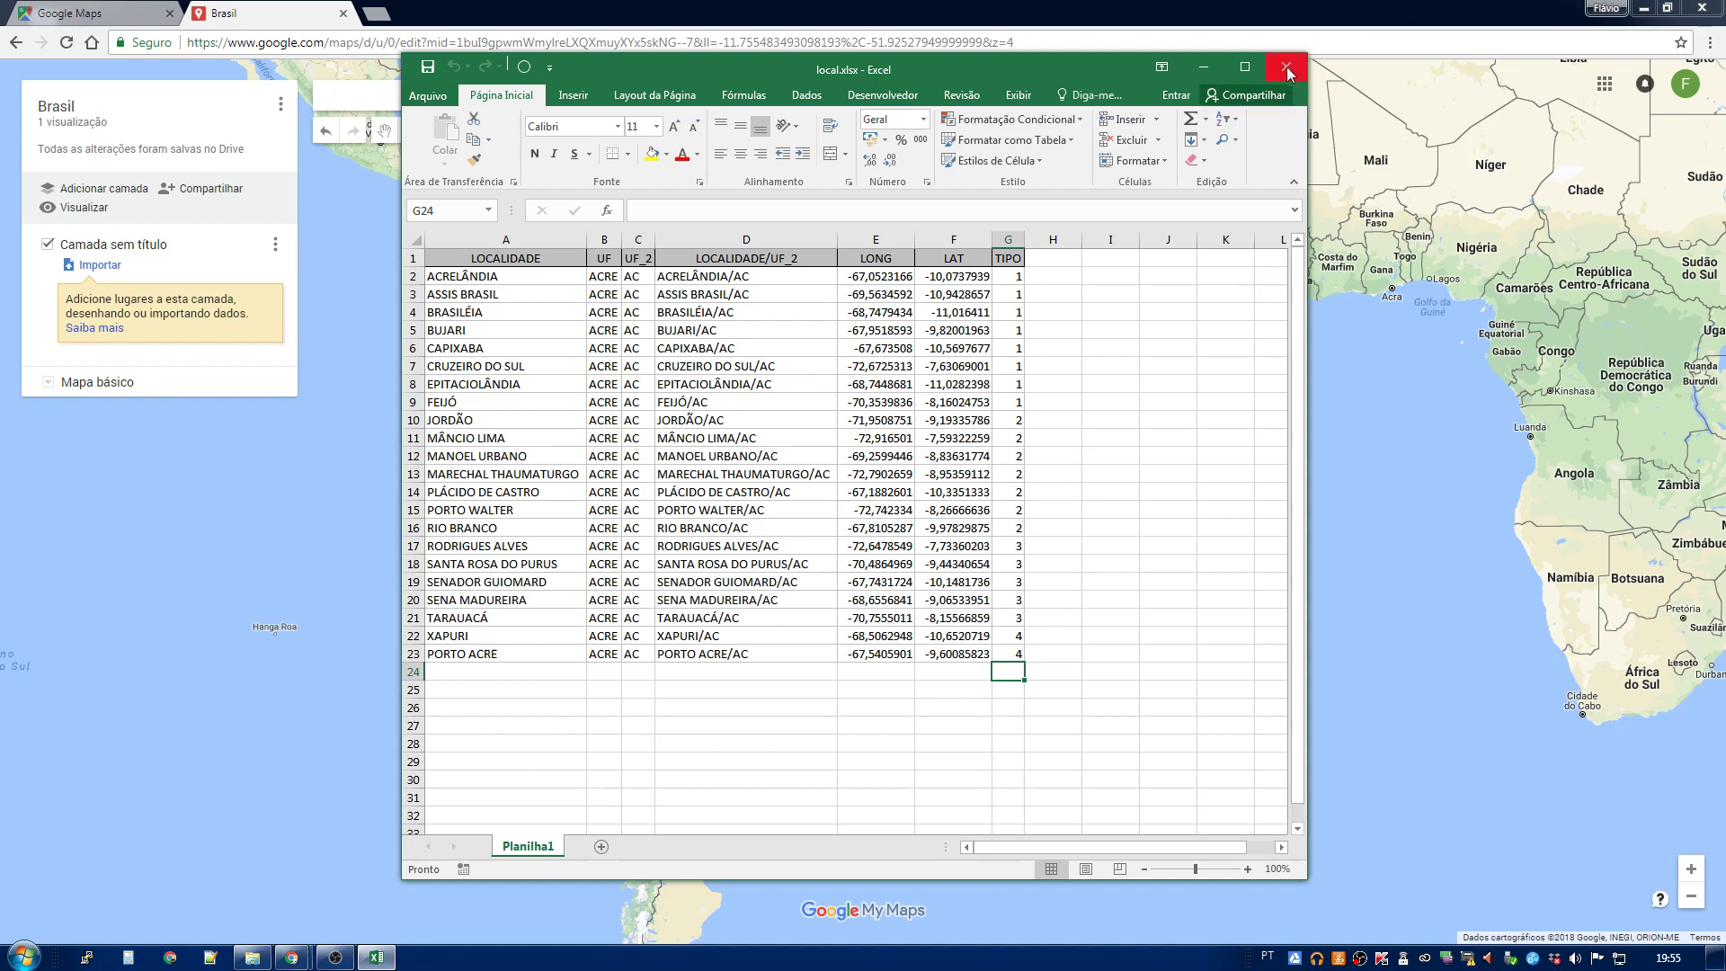
left_click_drag(478, 258, 476, 635)
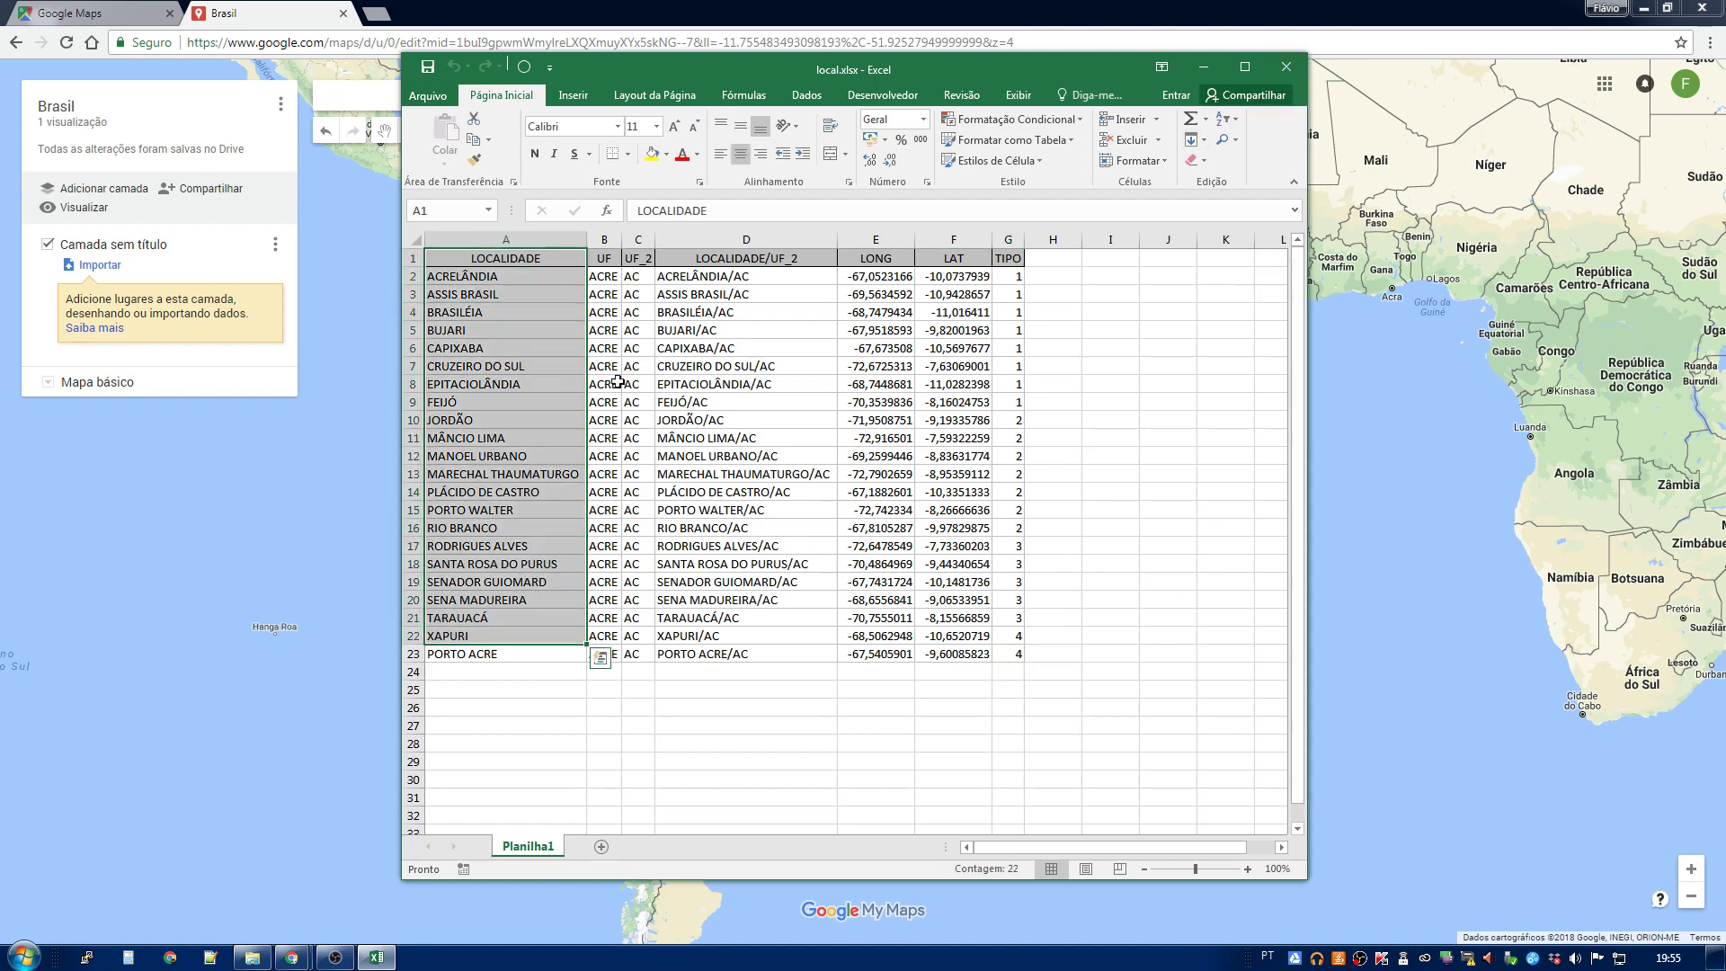
left_click(632, 259)
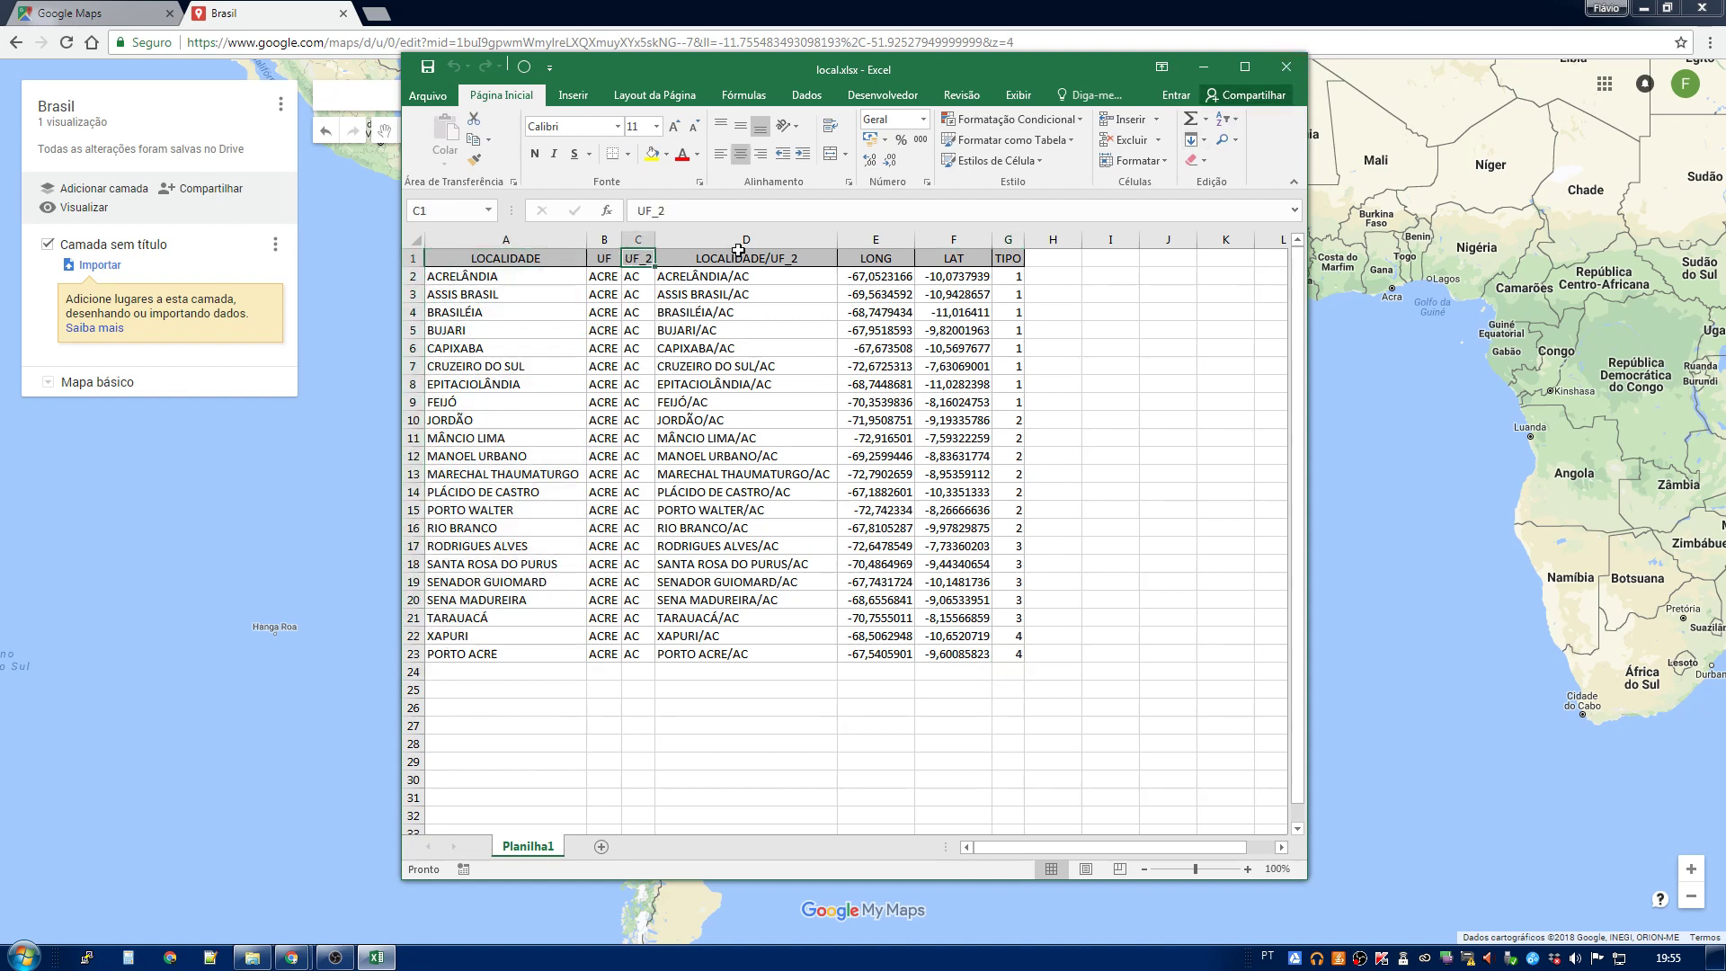
left_click(739, 256)
left_click(858, 264)
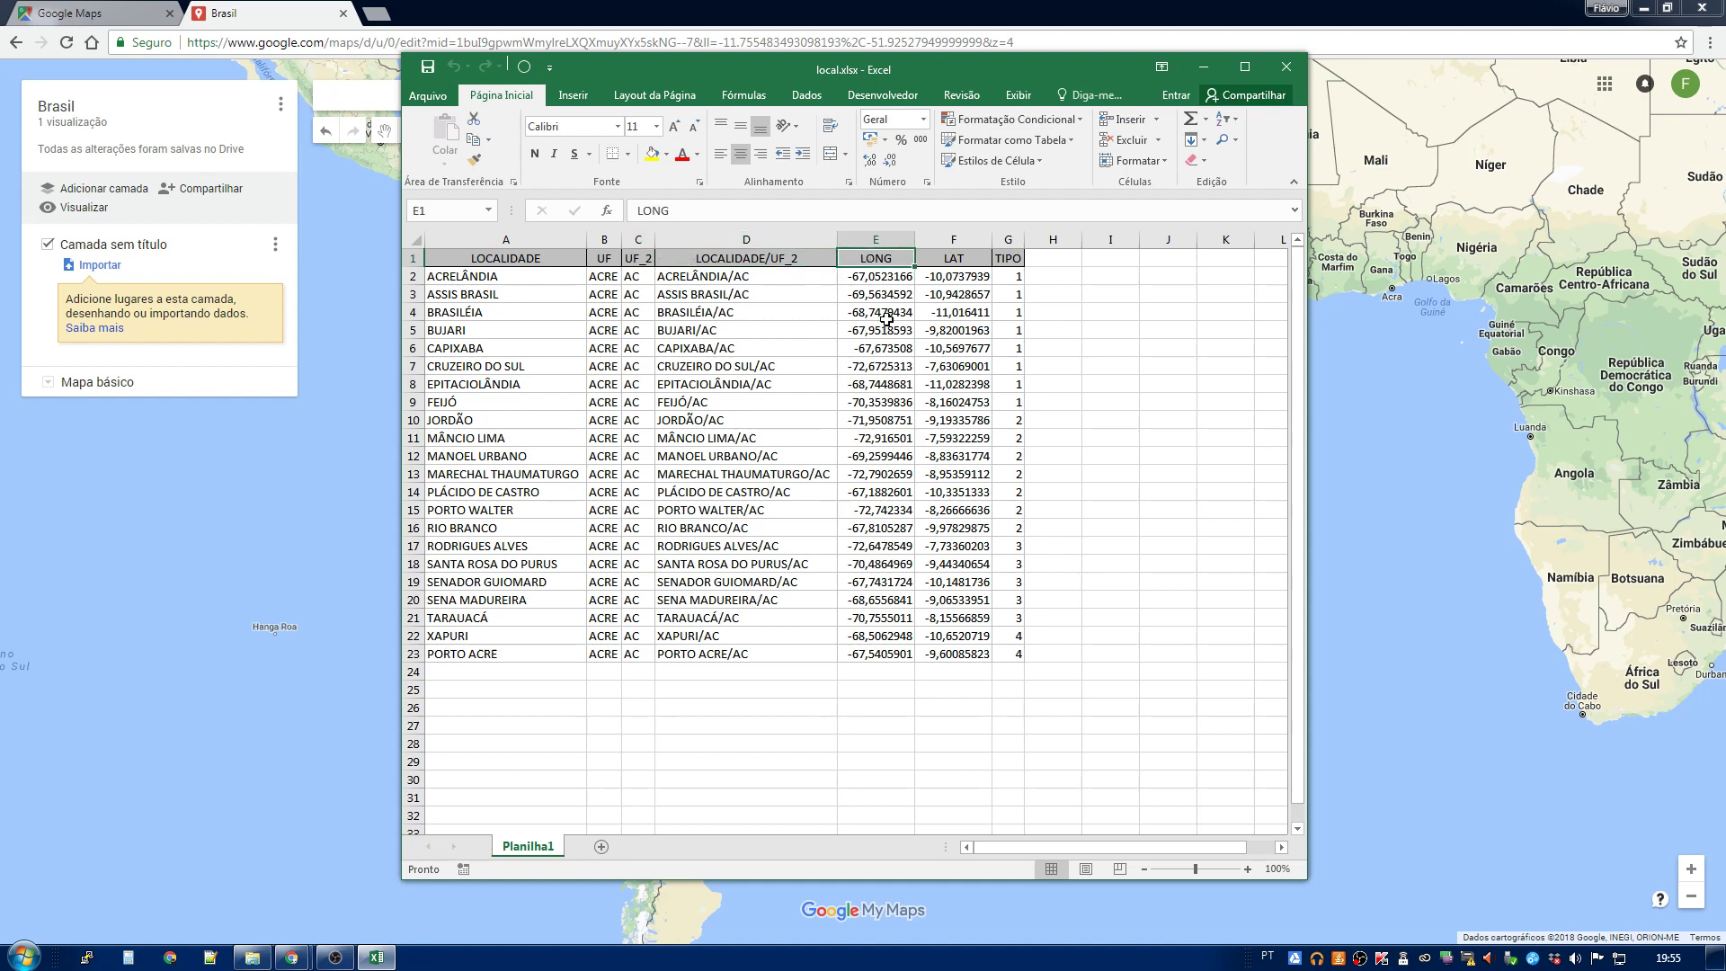
left_click(1008, 264)
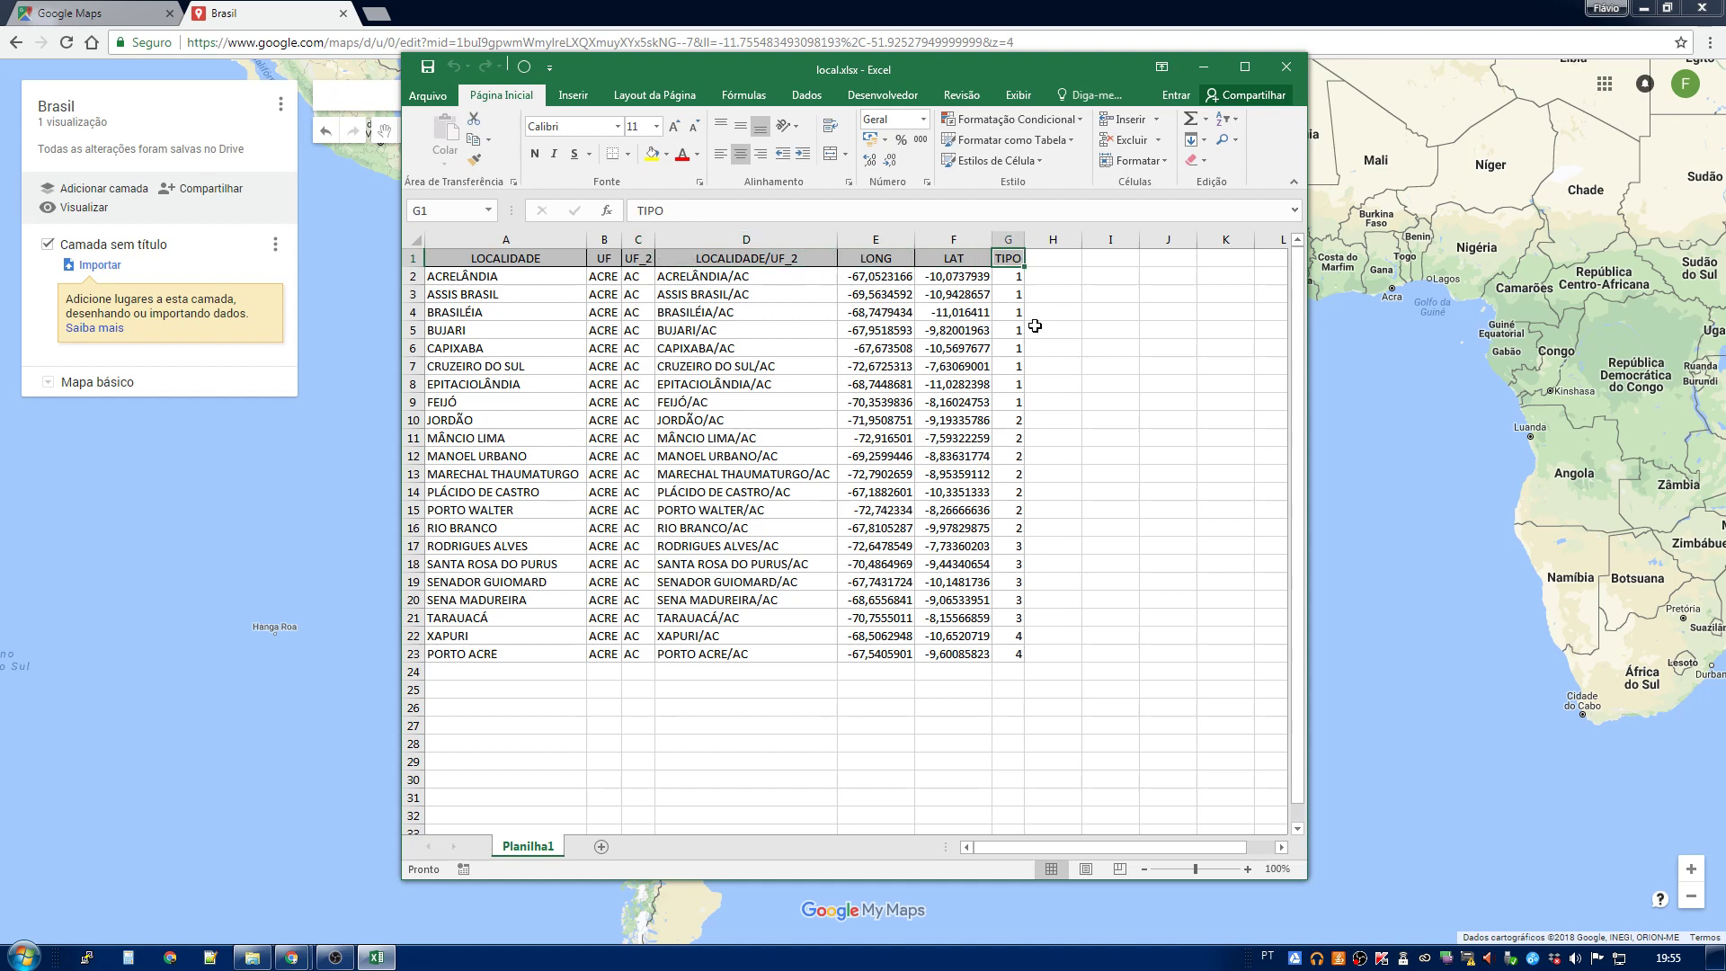
left_click_drag(1008, 256, 1011, 653)
left_click(1011, 654)
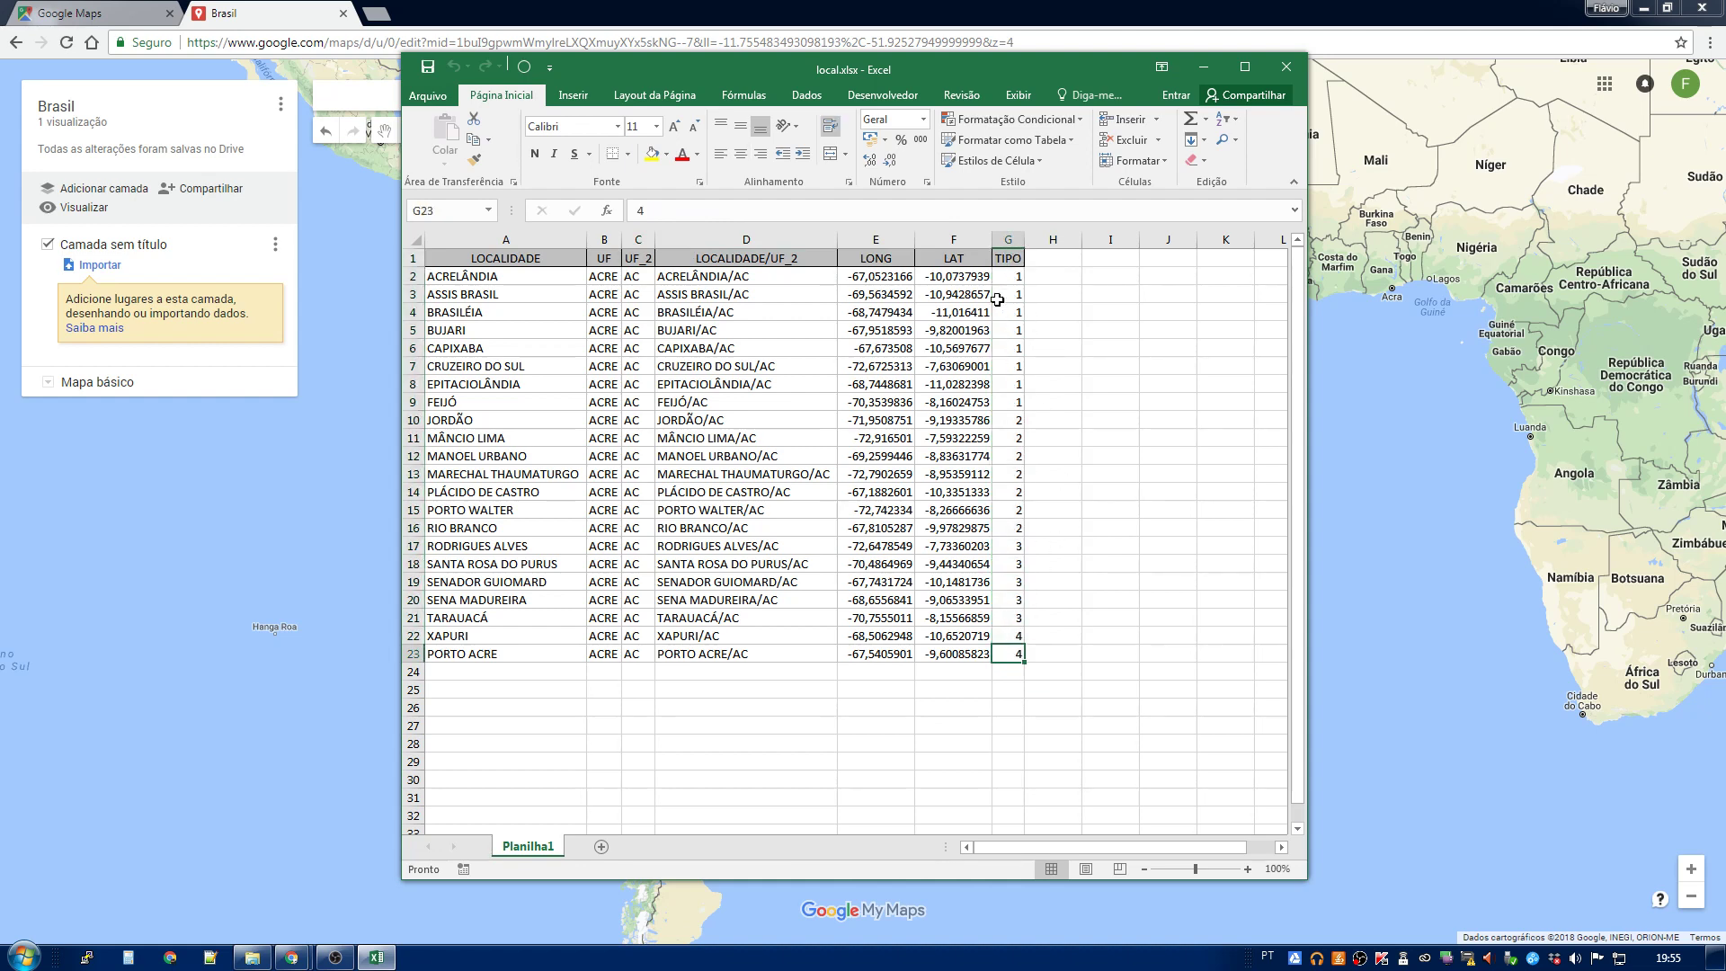
left_click(1289, 72)
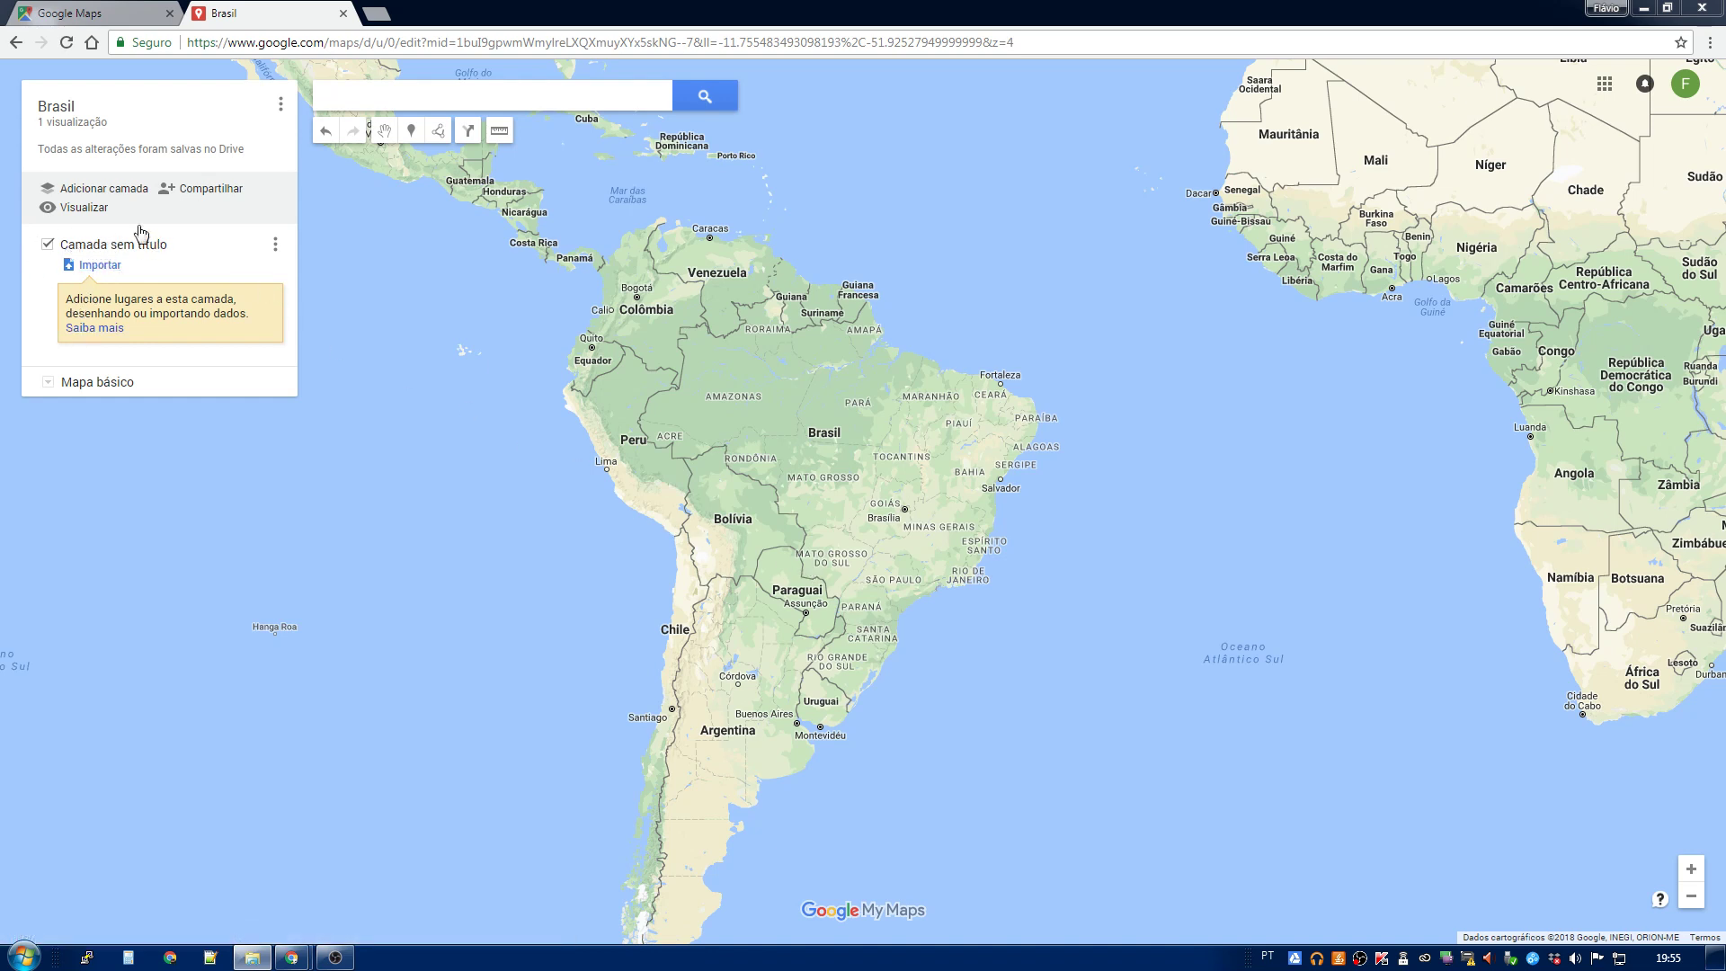
Step: Import the local.xlsx file from the computer into the untitled layer
left_click(90, 265)
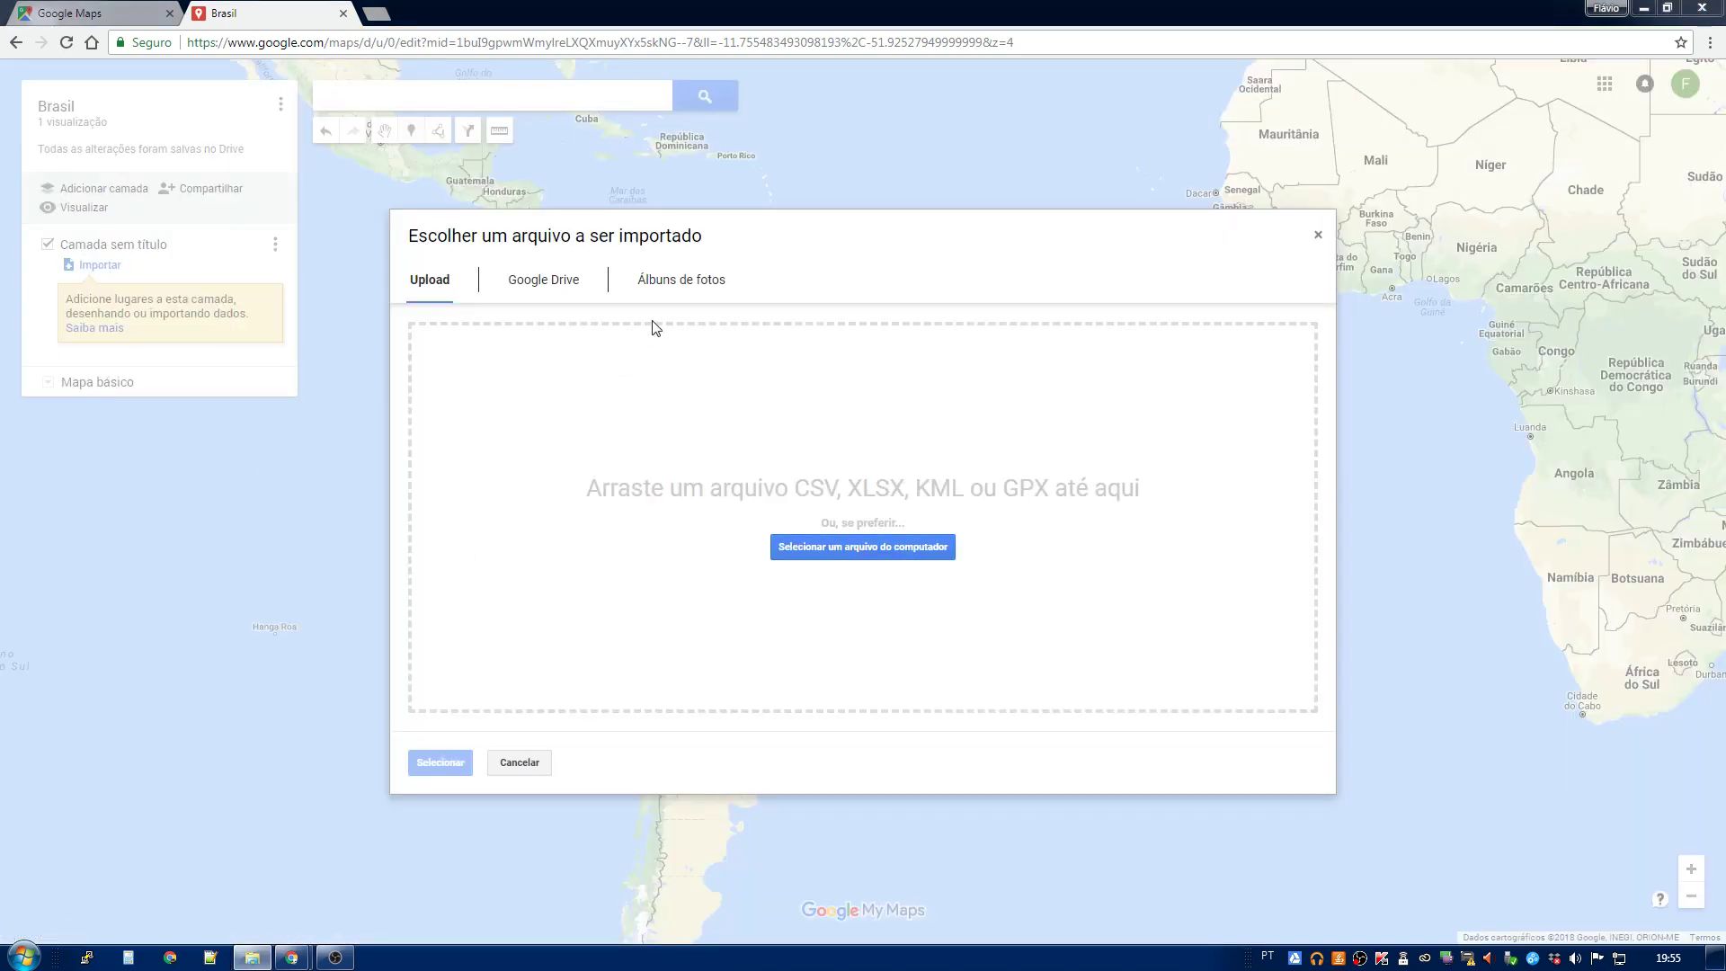
left_click(828, 550)
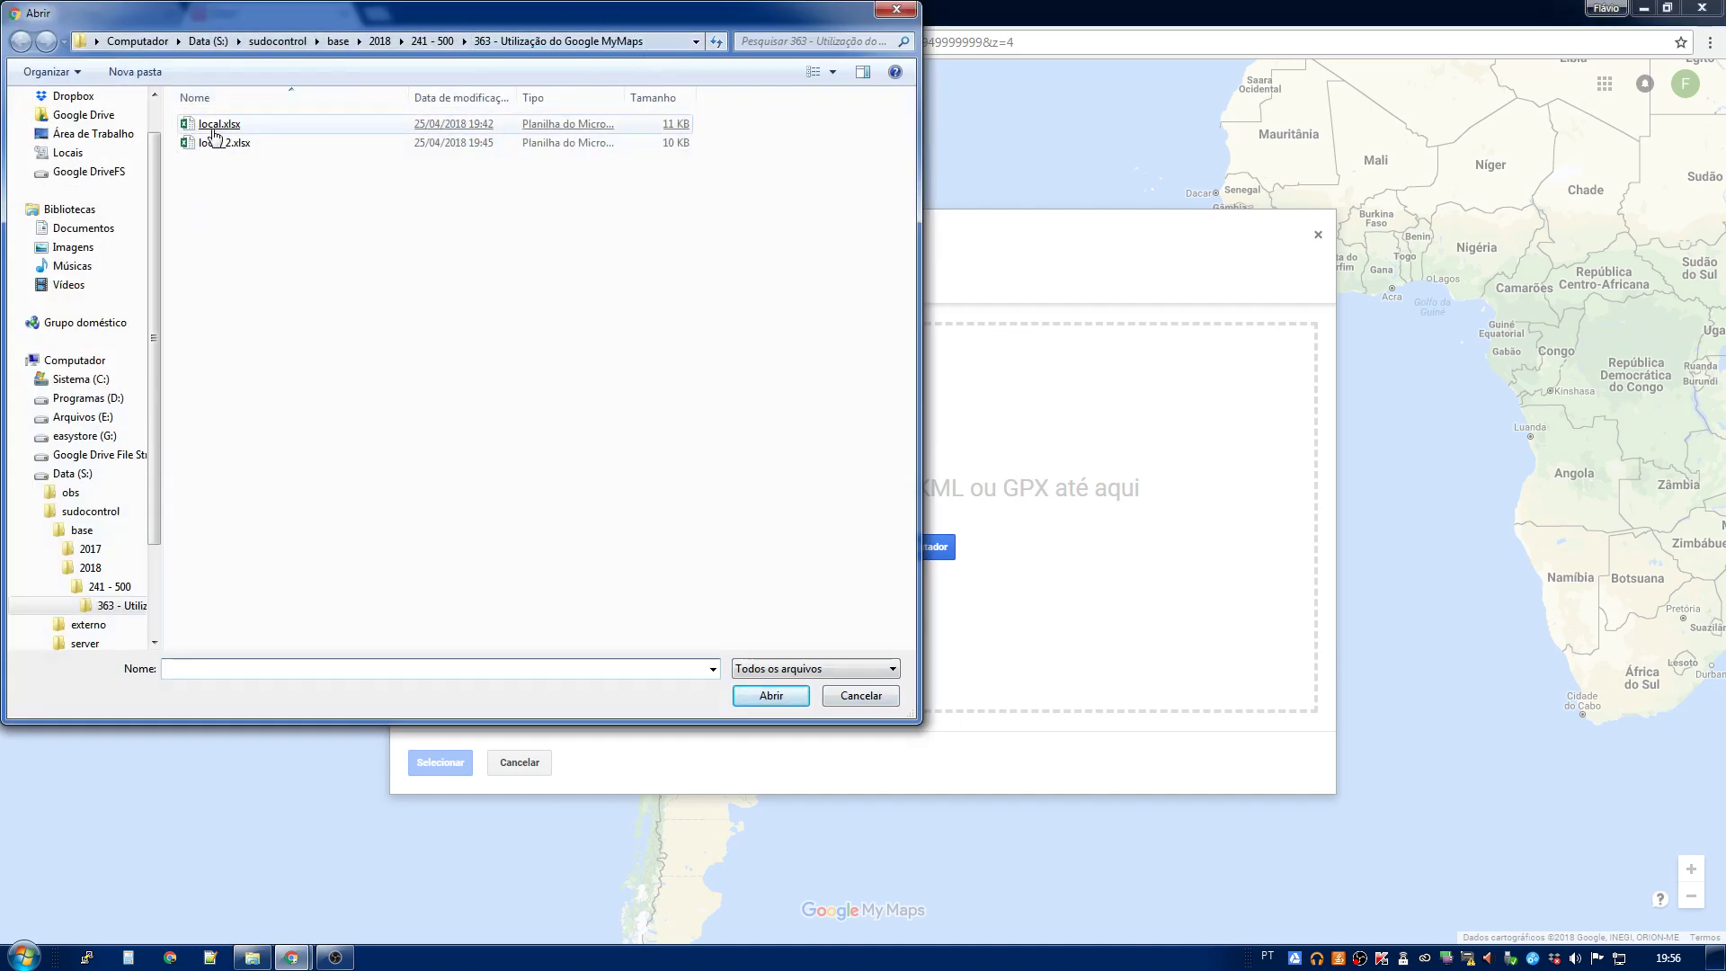
double_click(258, 132)
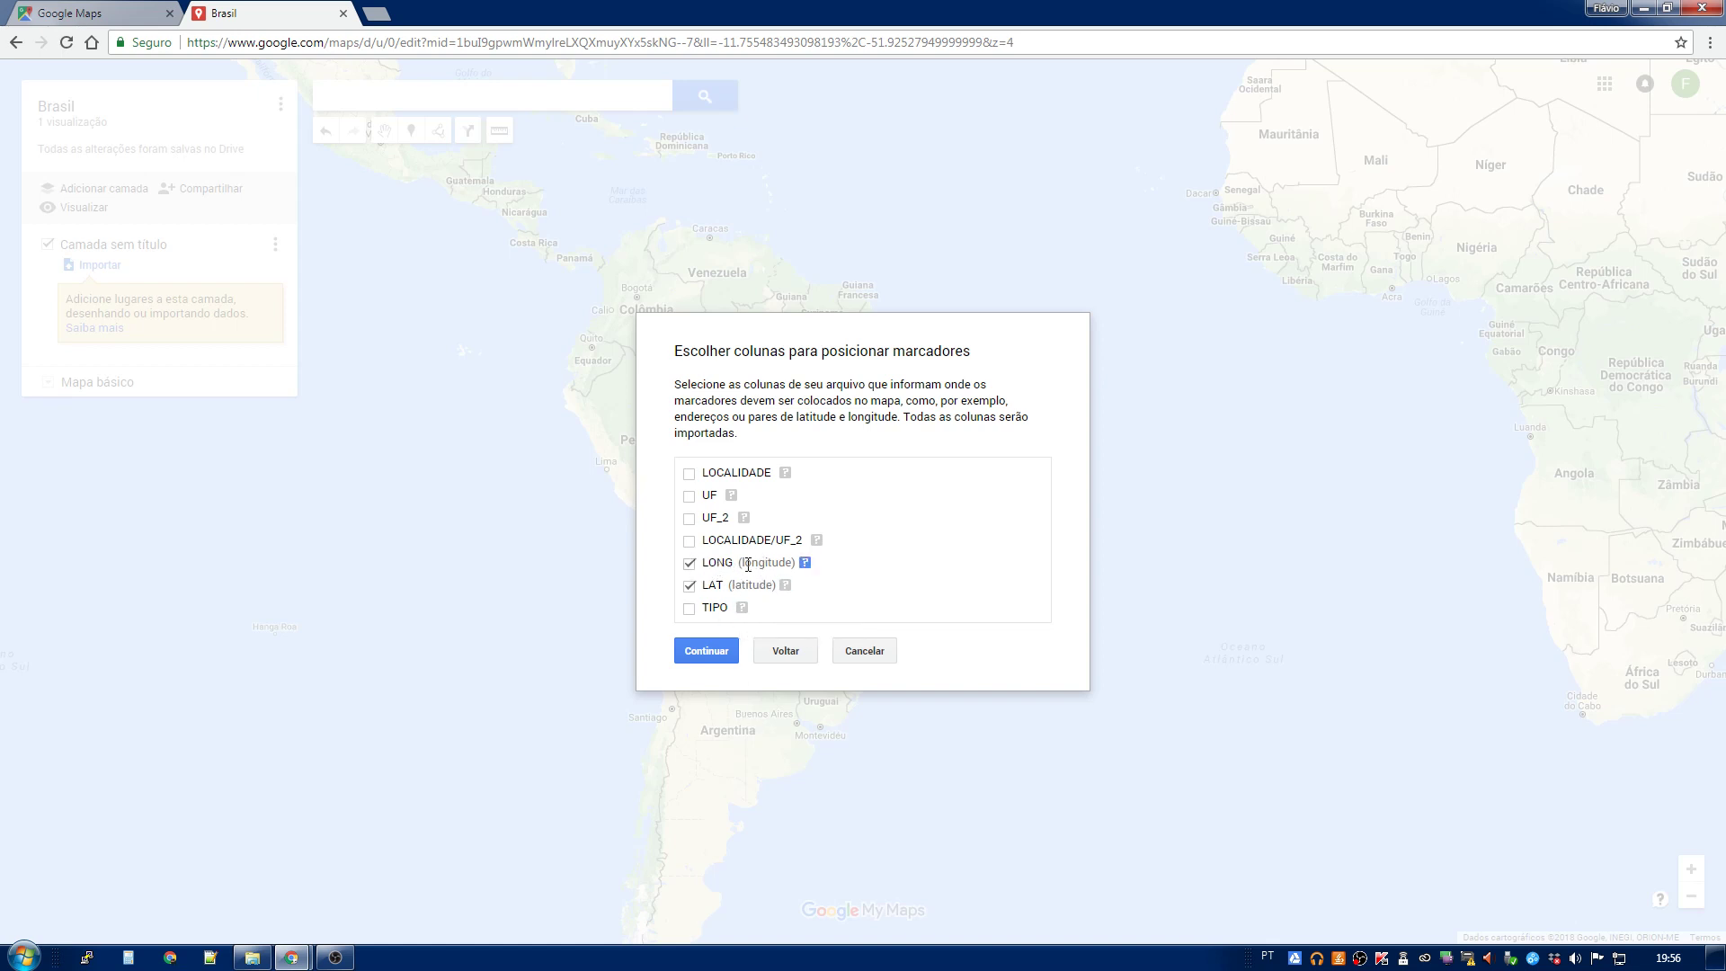
Step: Position the markers with LONG as longitude and LAT as latitude, title them by LOCALIDADE/UF_2, and finish the import
left_click(690, 564)
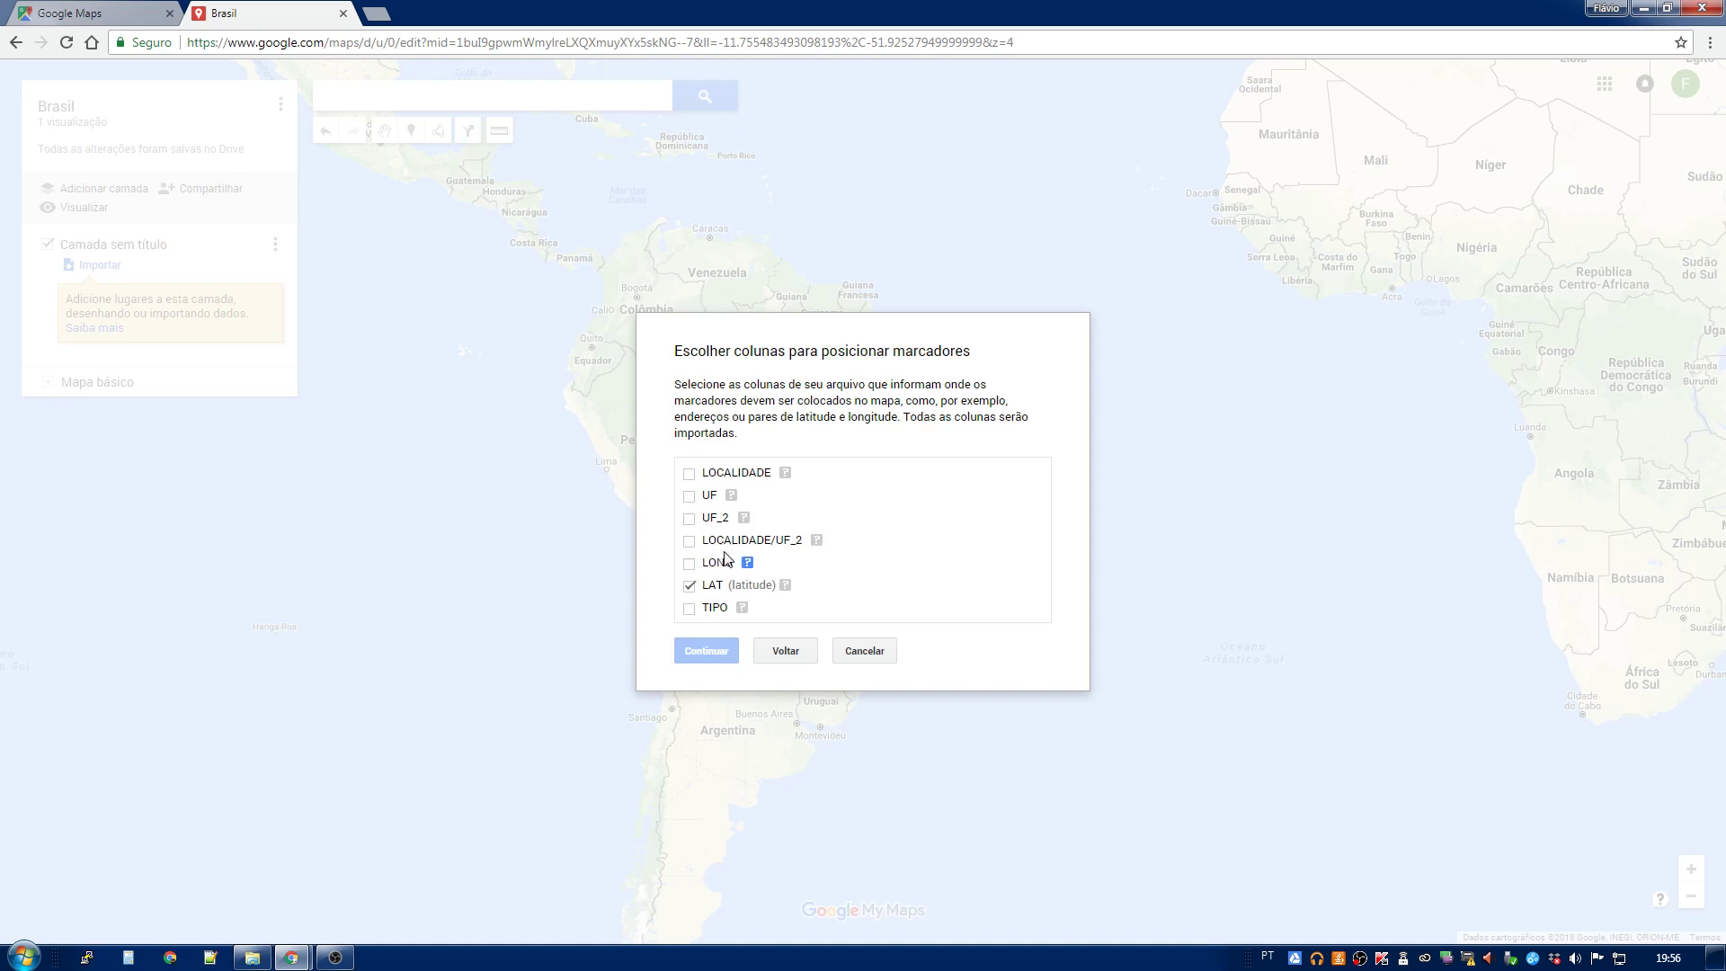
left_click(690, 540)
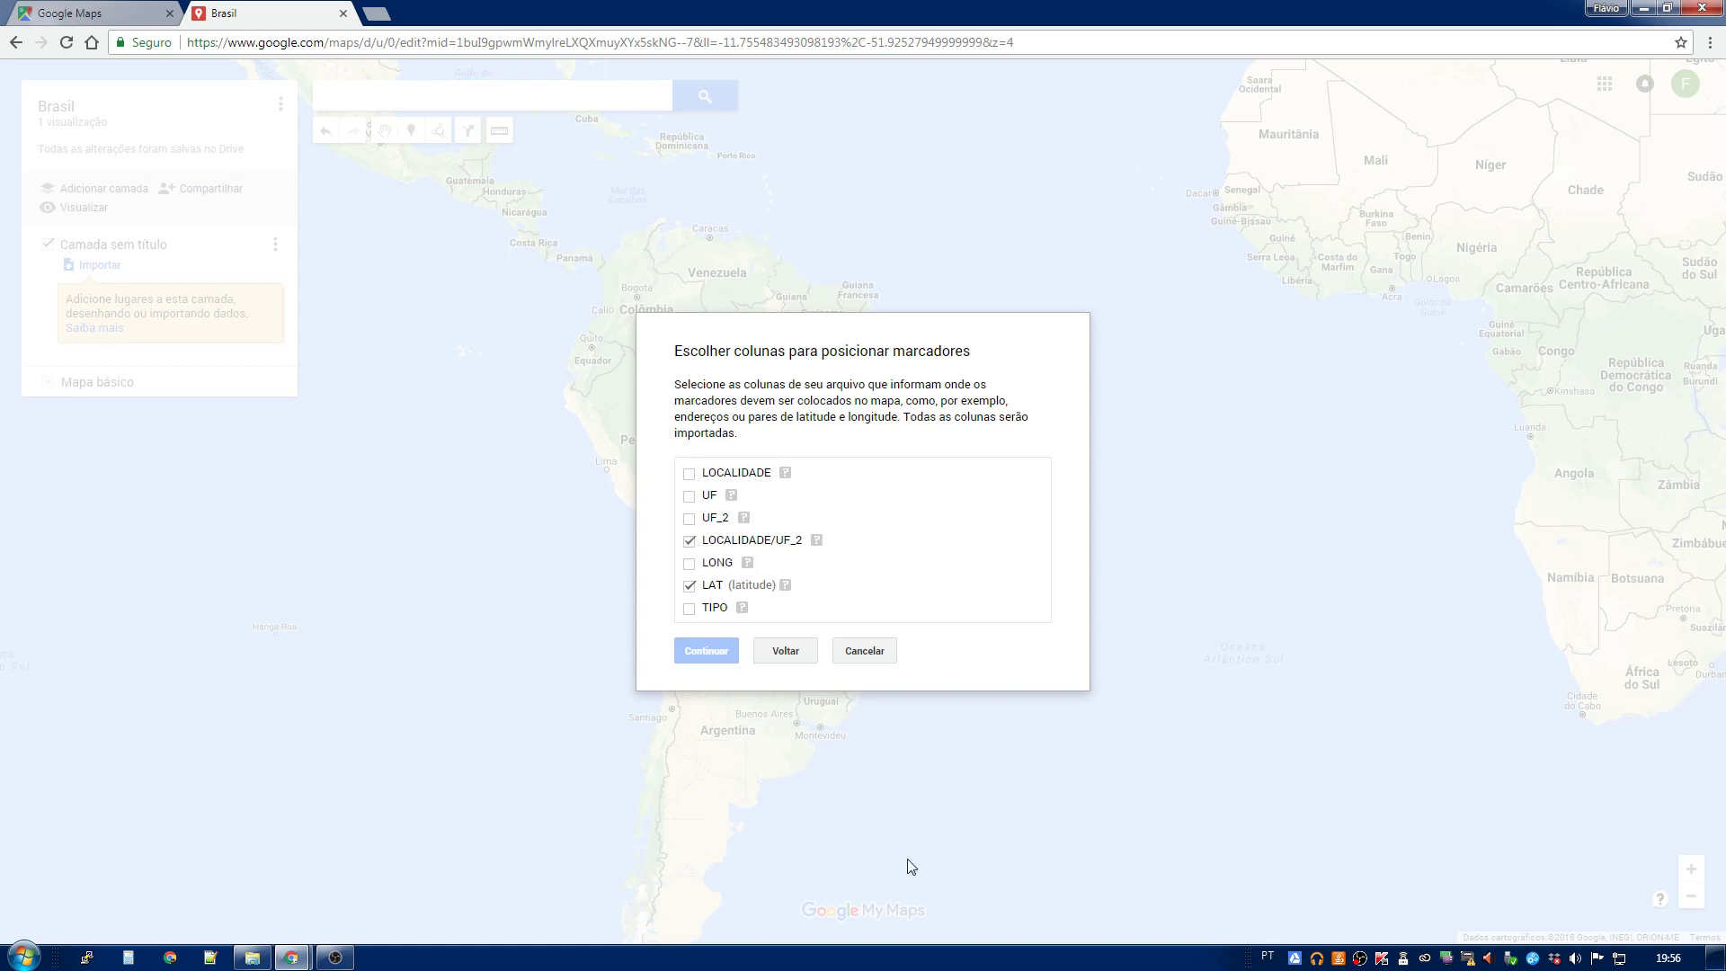
left_click(690, 541)
left_click(689, 563)
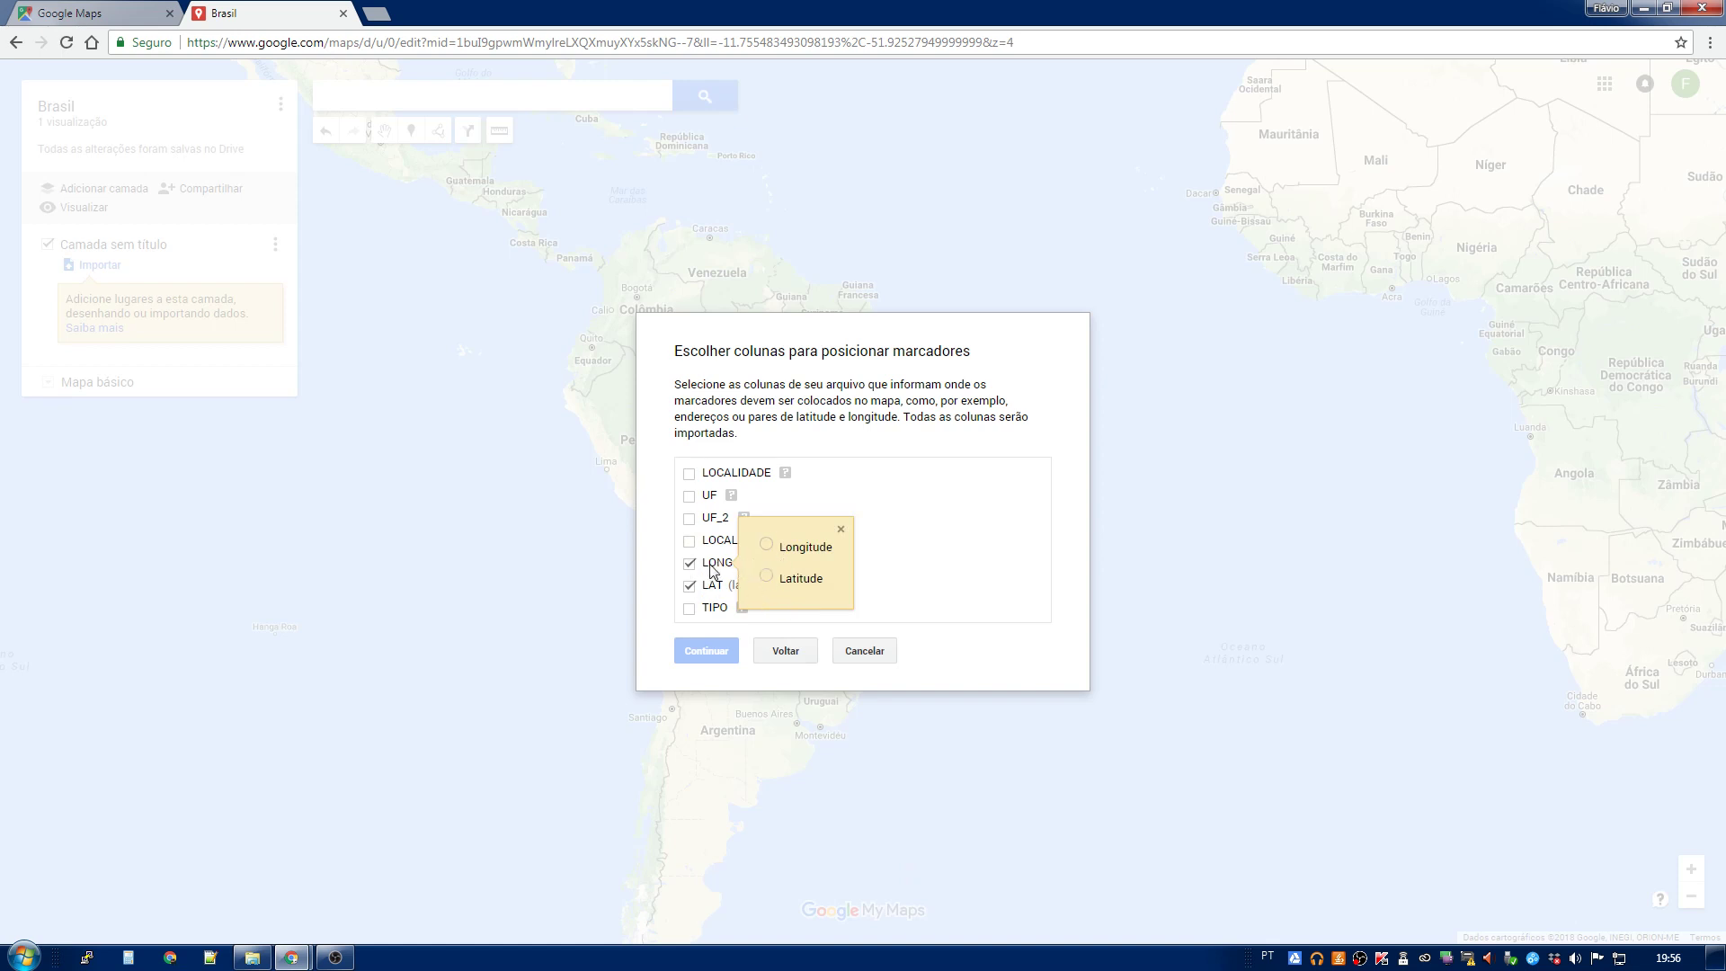
left_click(768, 546)
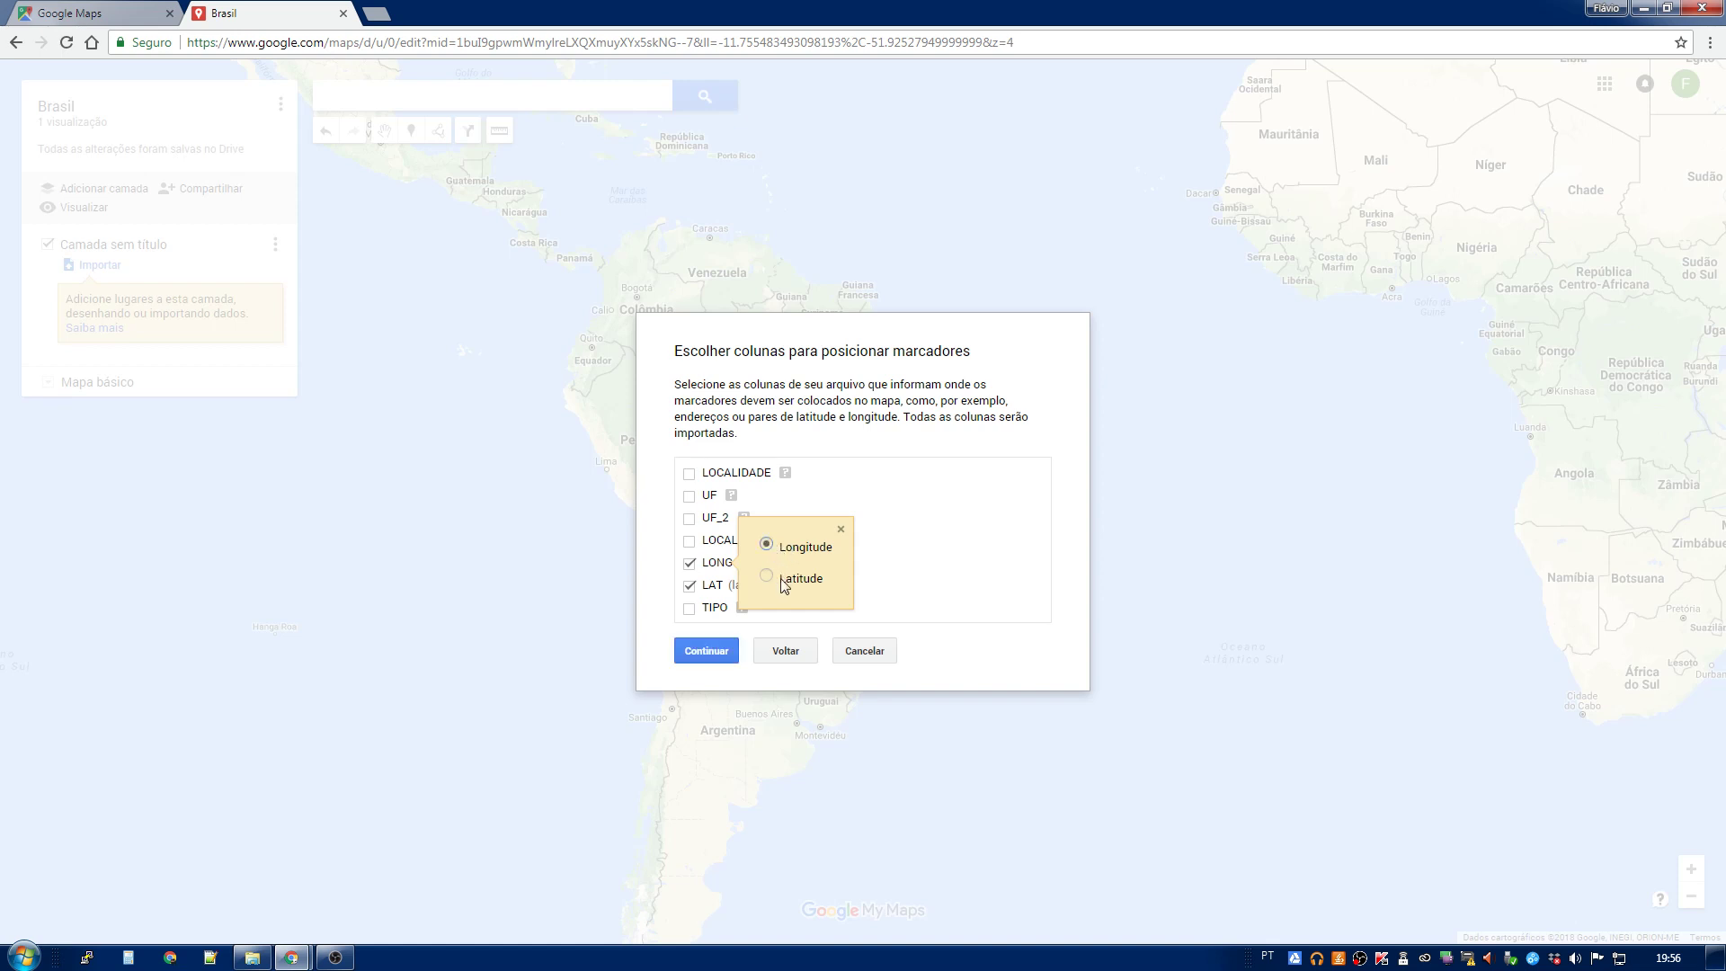
left_click(841, 529)
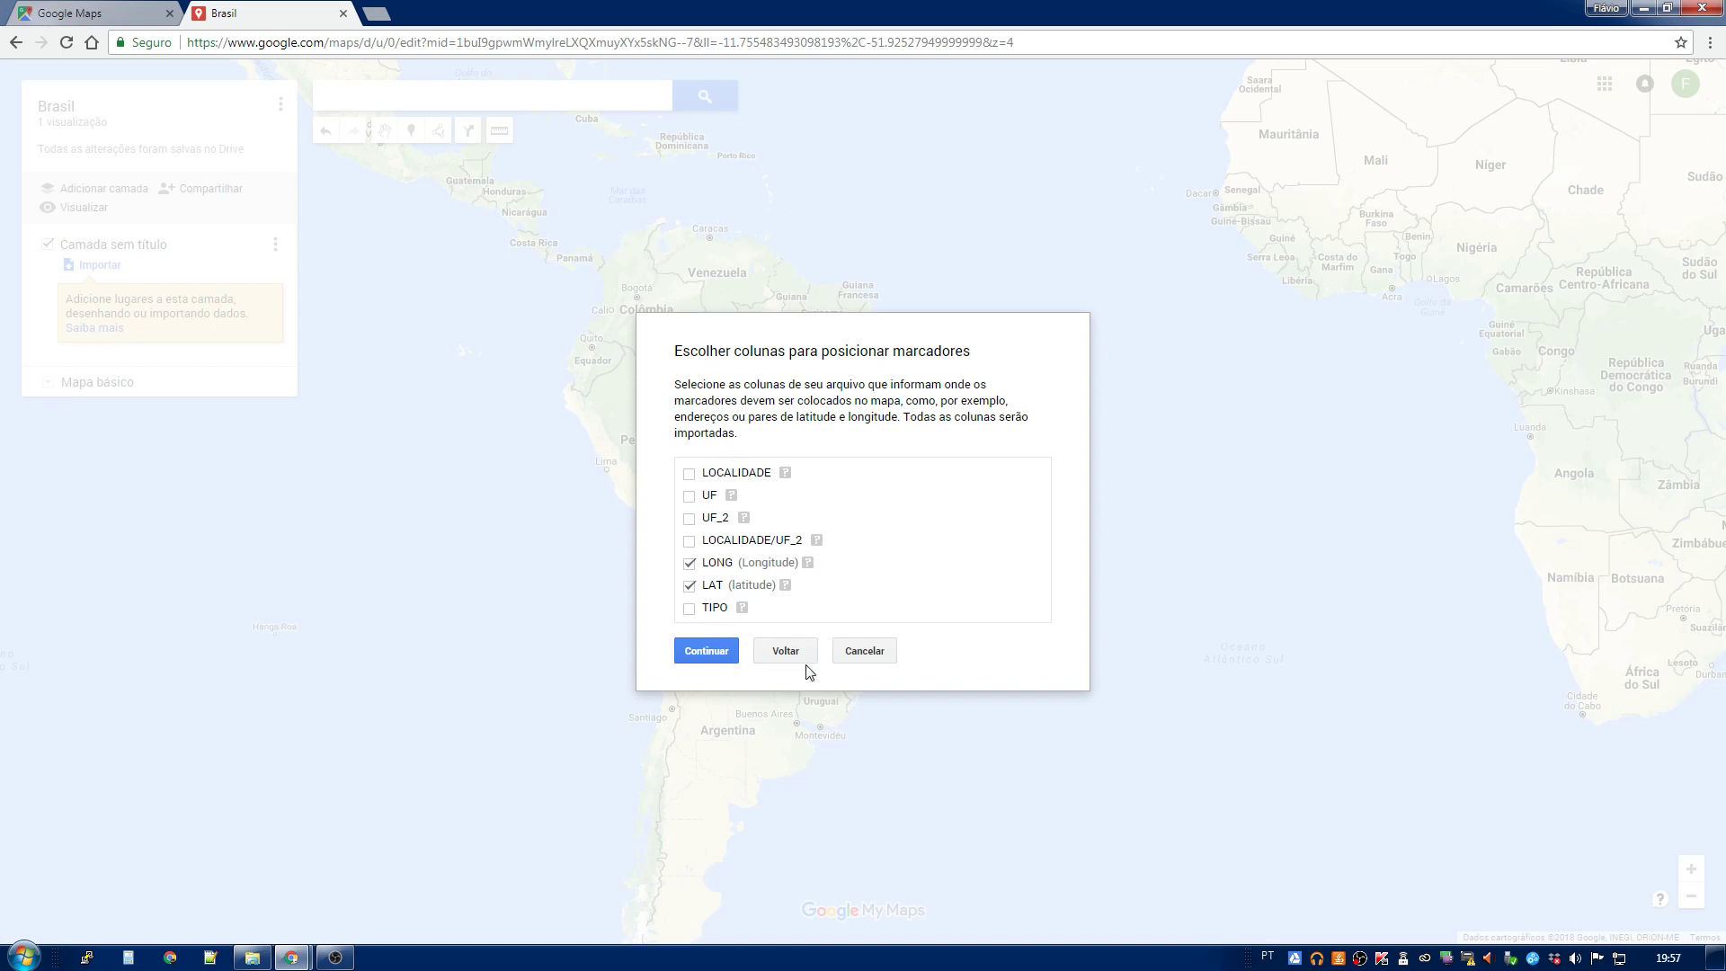
left_click(724, 653)
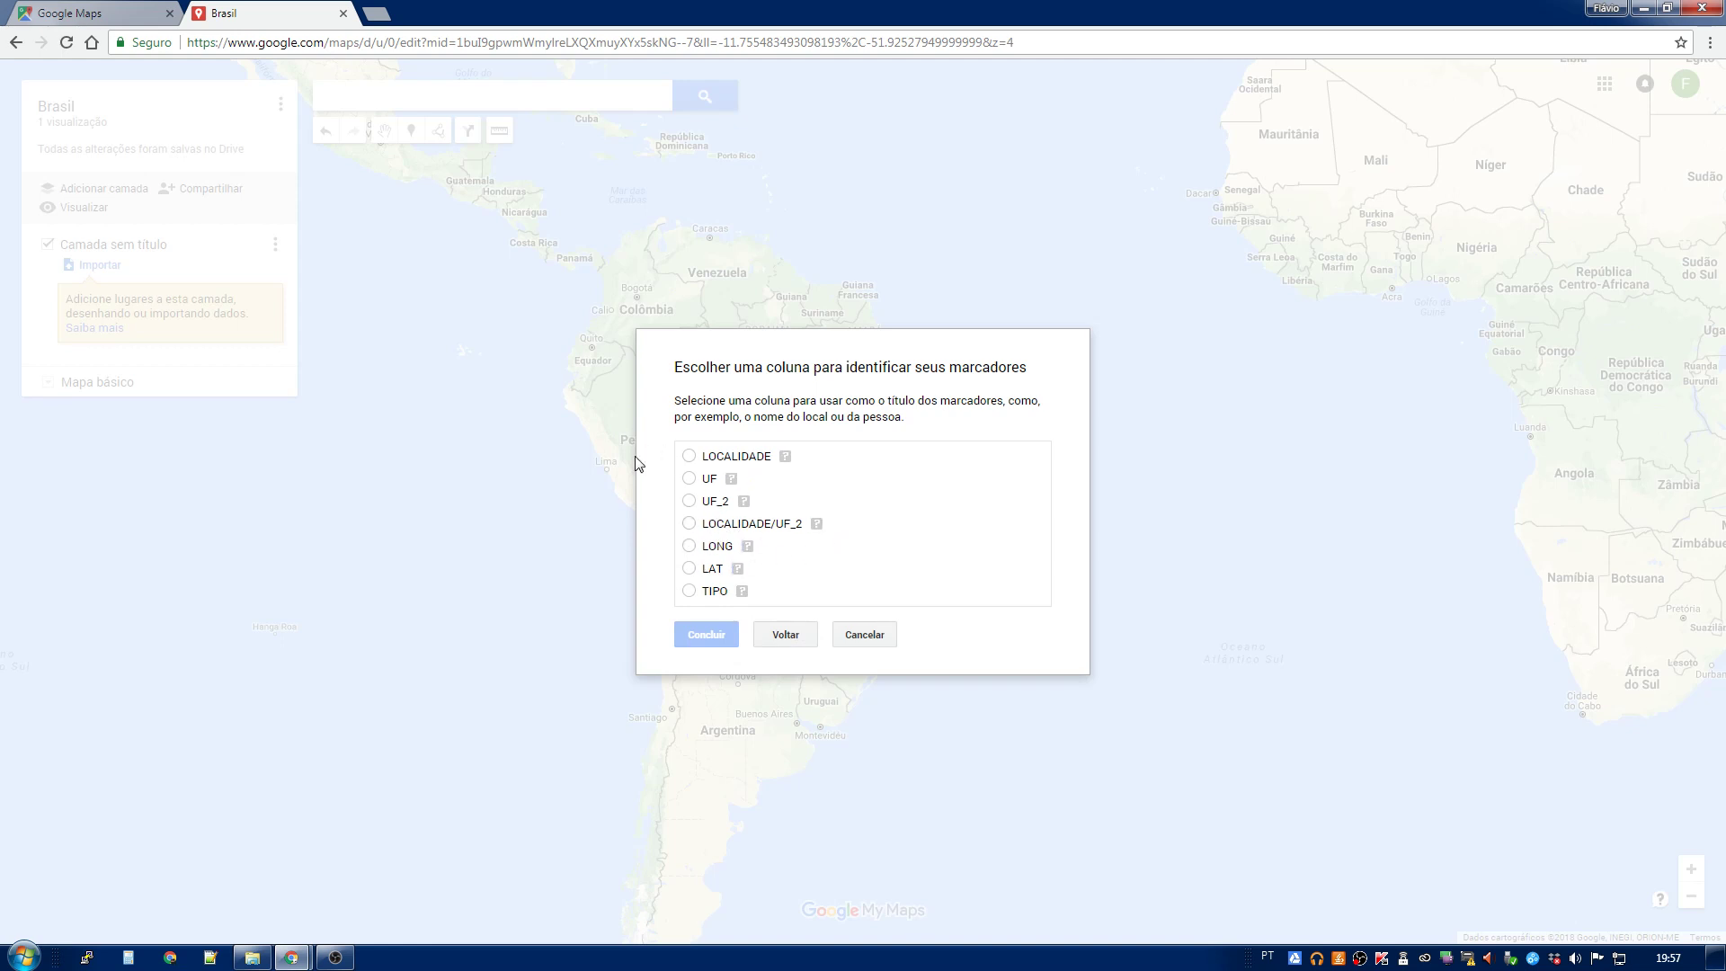
left_click(723, 524)
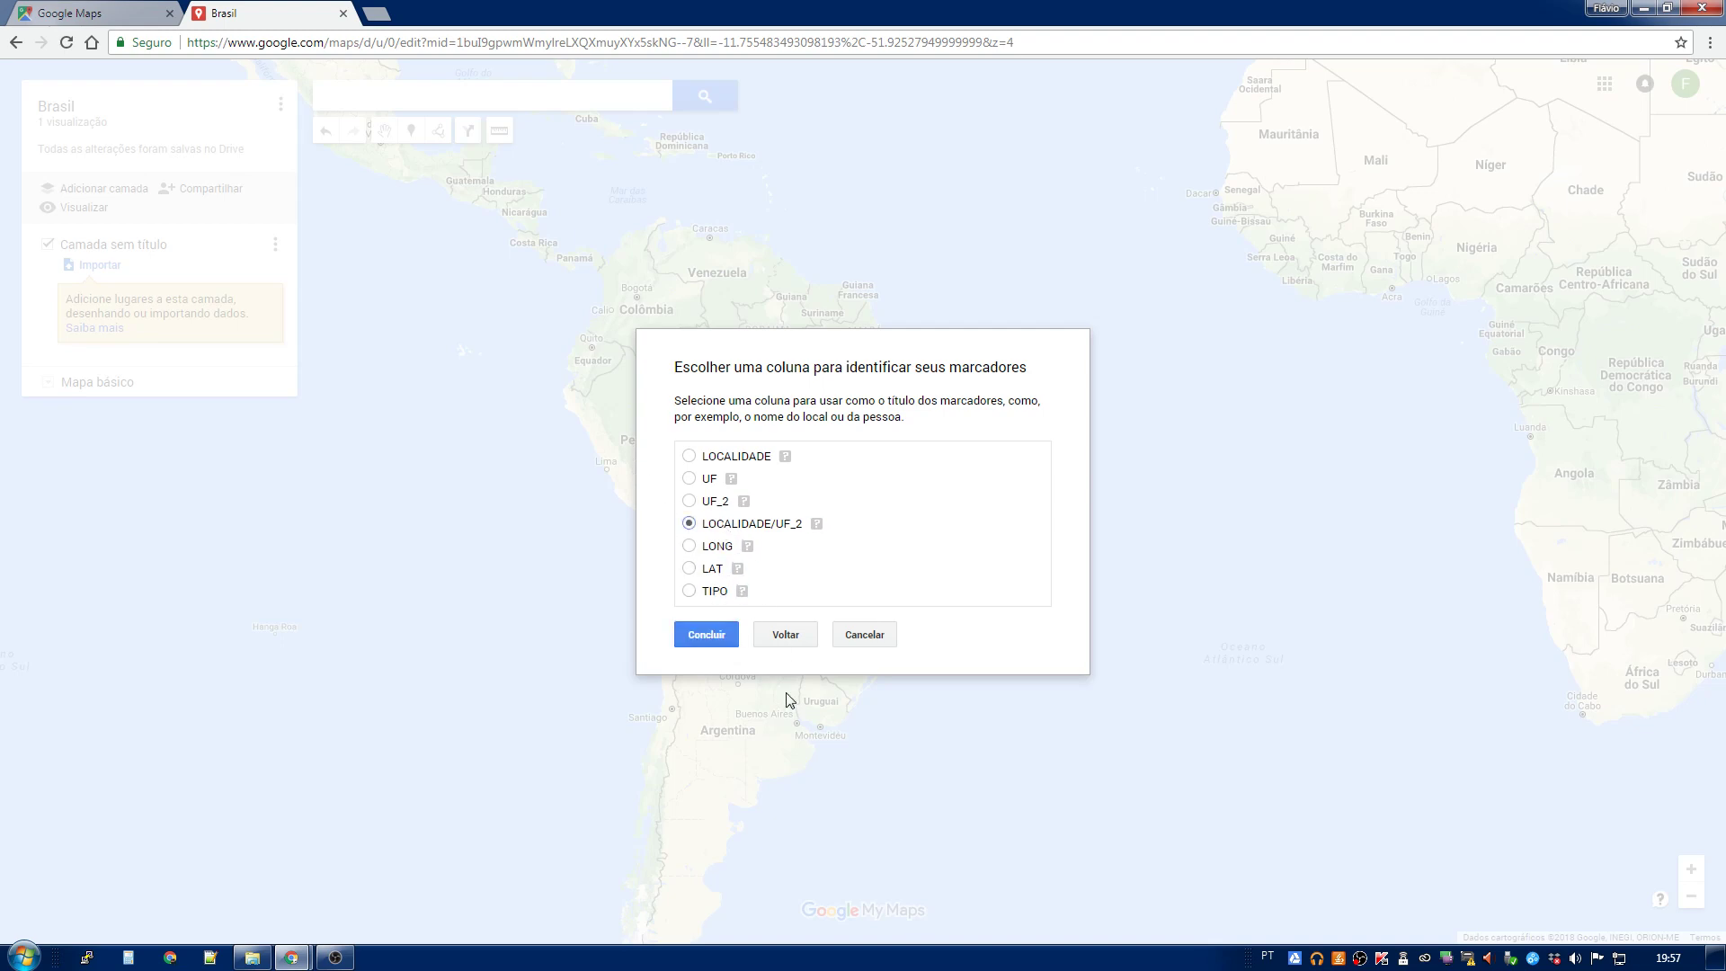
left_click(709, 635)
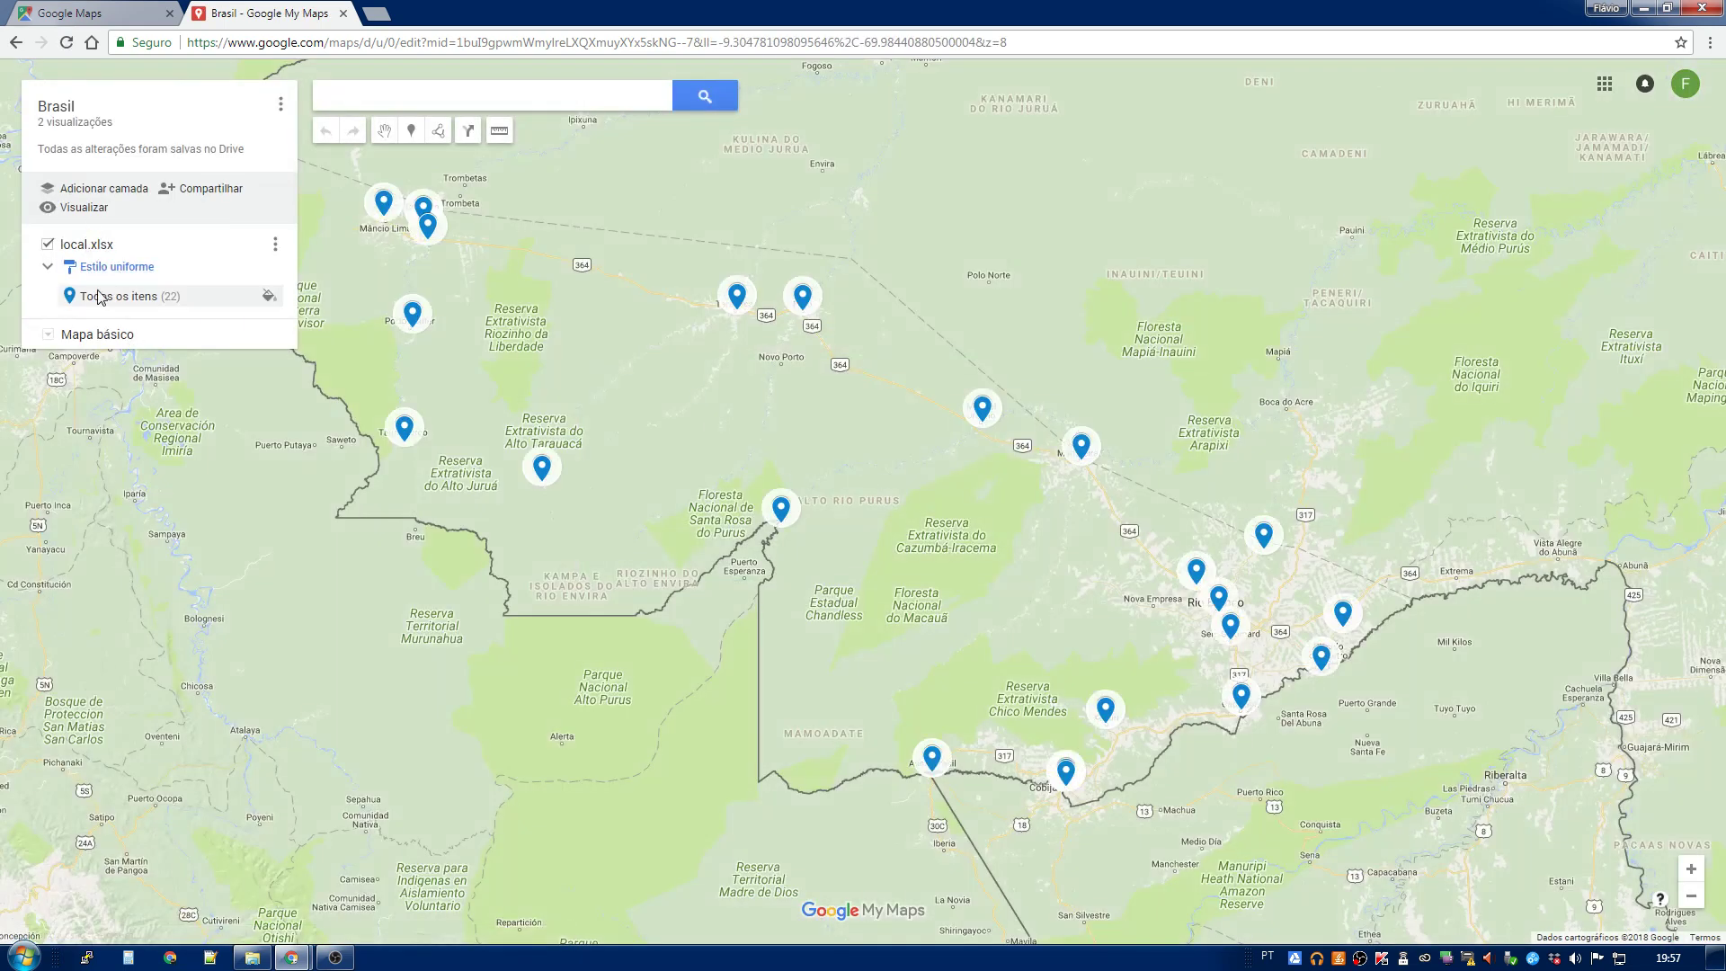
Step: Rename the imported local.xlsx layer as Acre
scroll(961, 676, "down", 1)
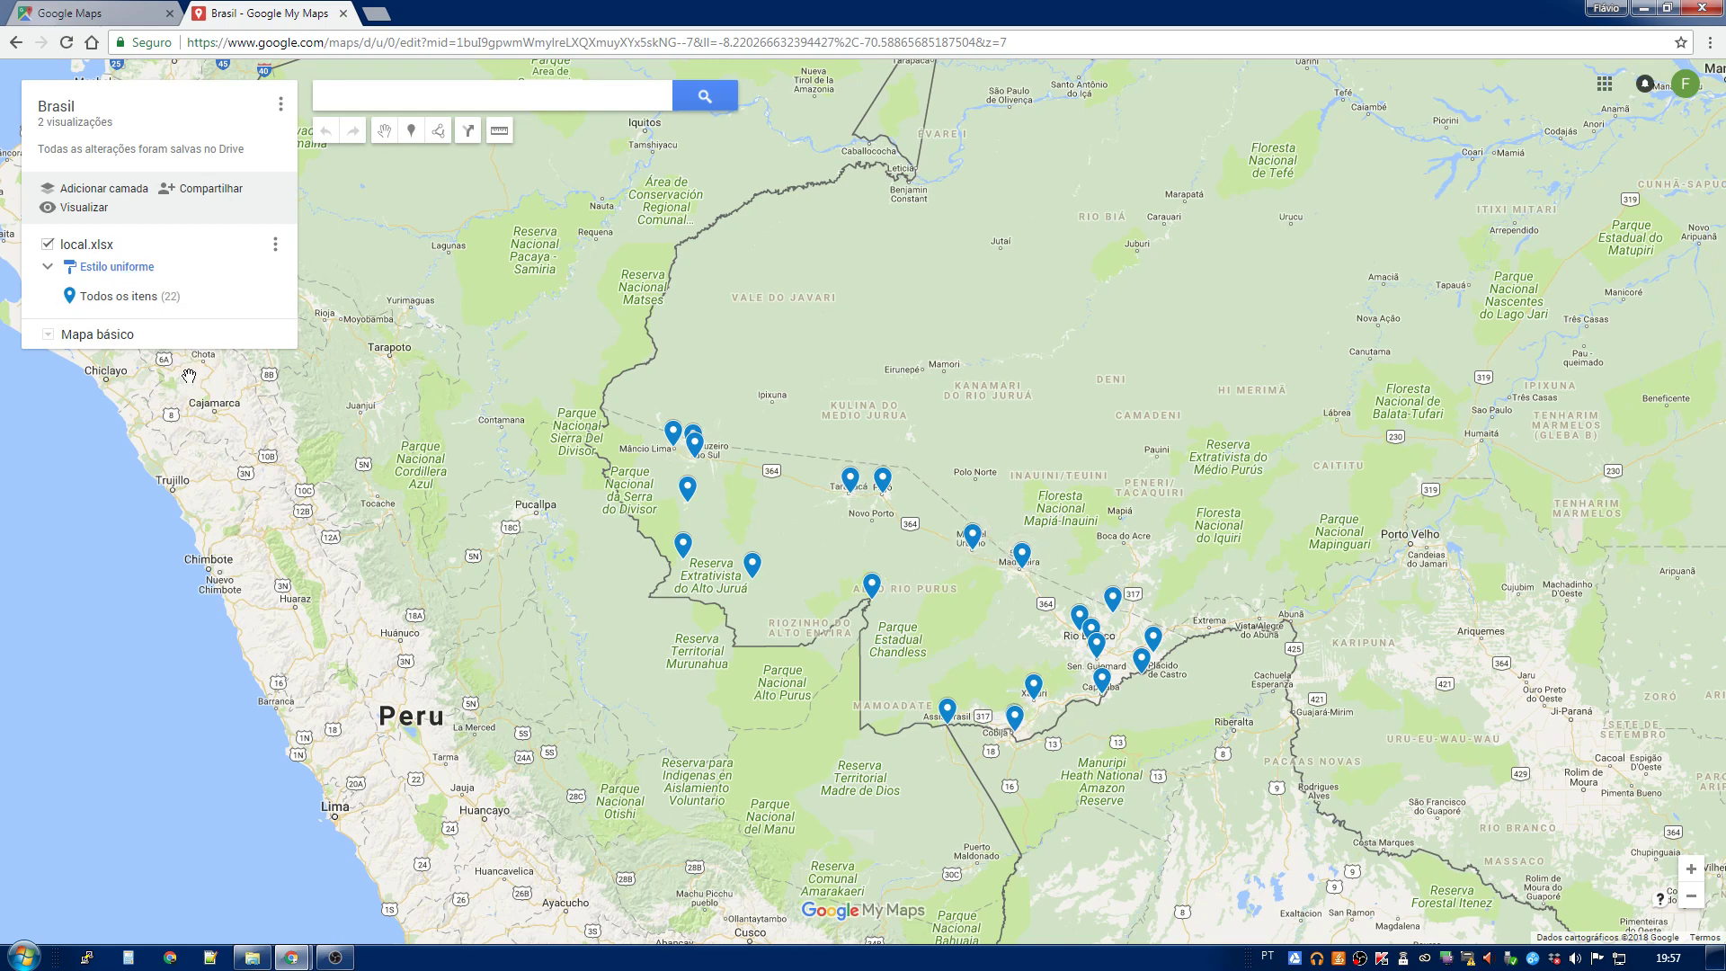
left_click(101, 252)
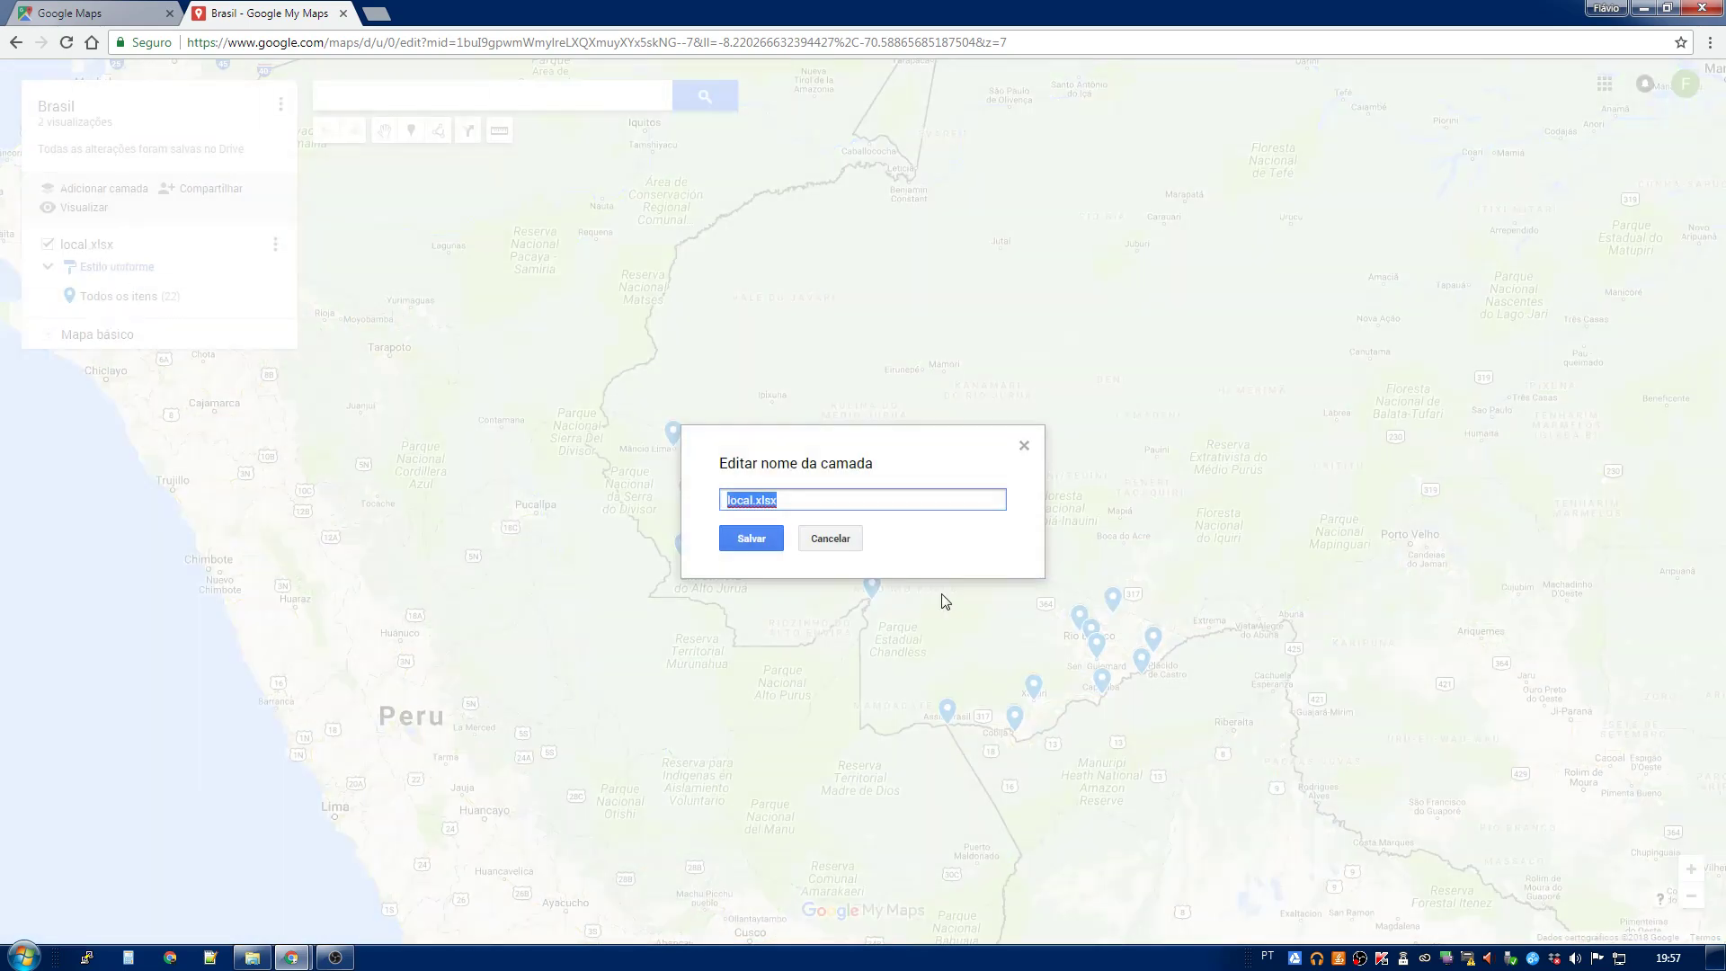
type("Acre")
key("Return")
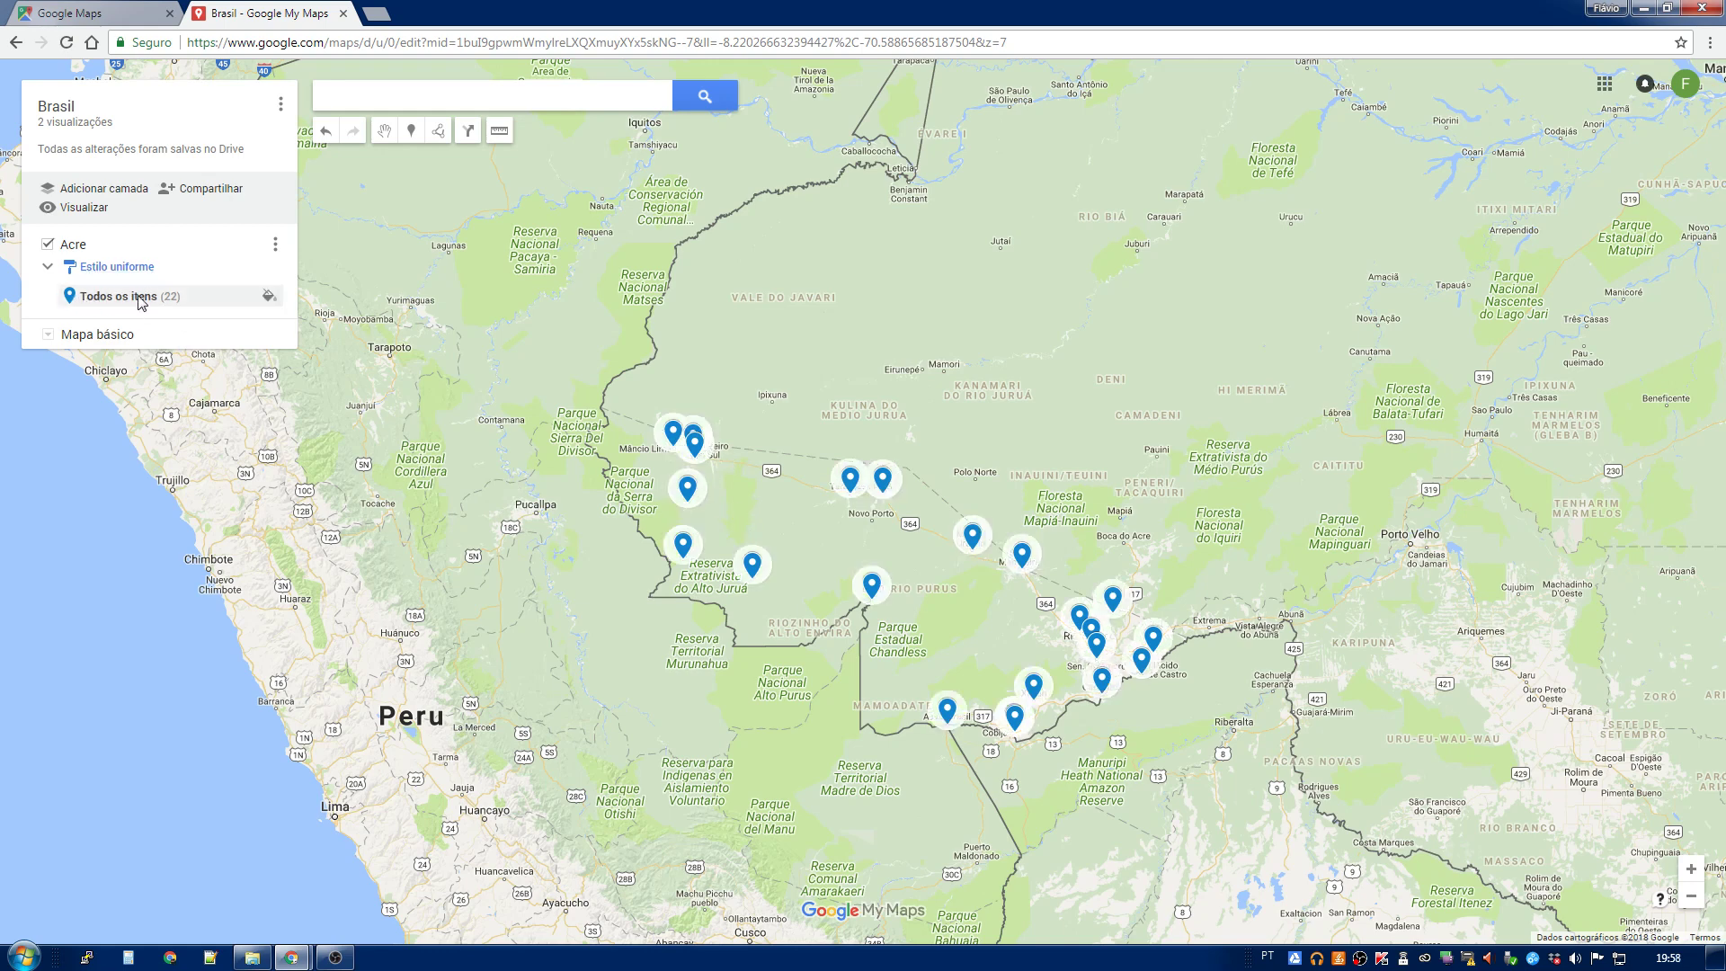
Step: Try an orange colour on all markers of the Acre layer, and return them to blue
left_click(272, 302)
left_click(144, 349)
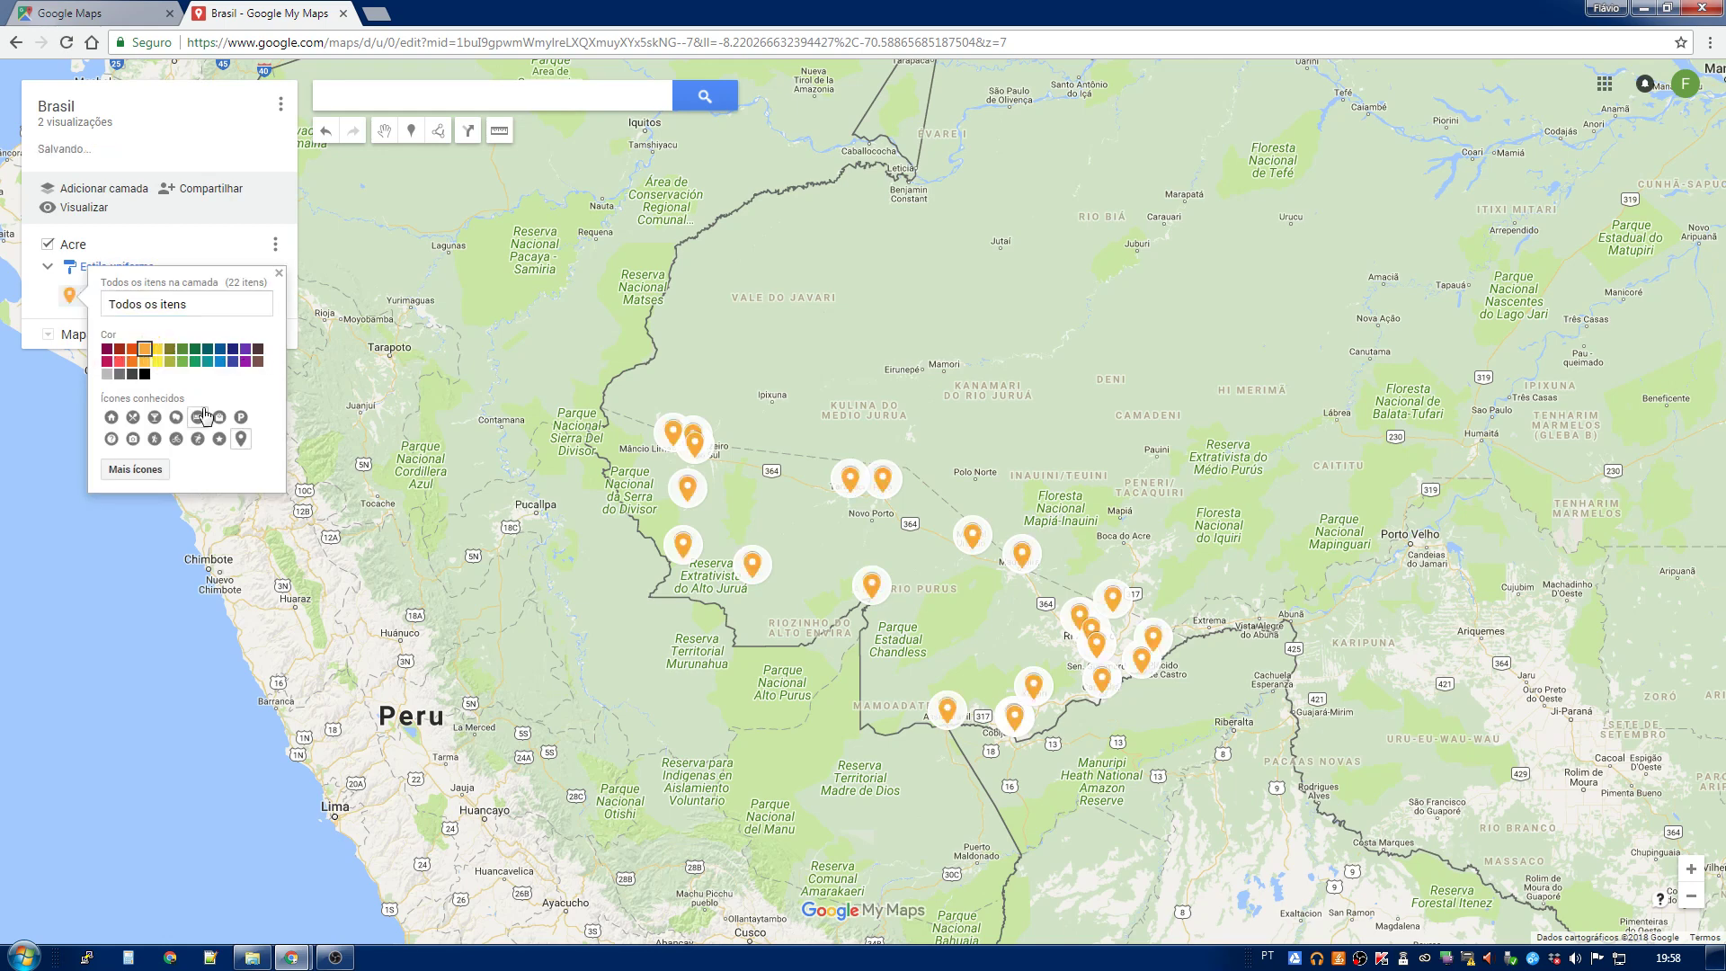
left_click(220, 361)
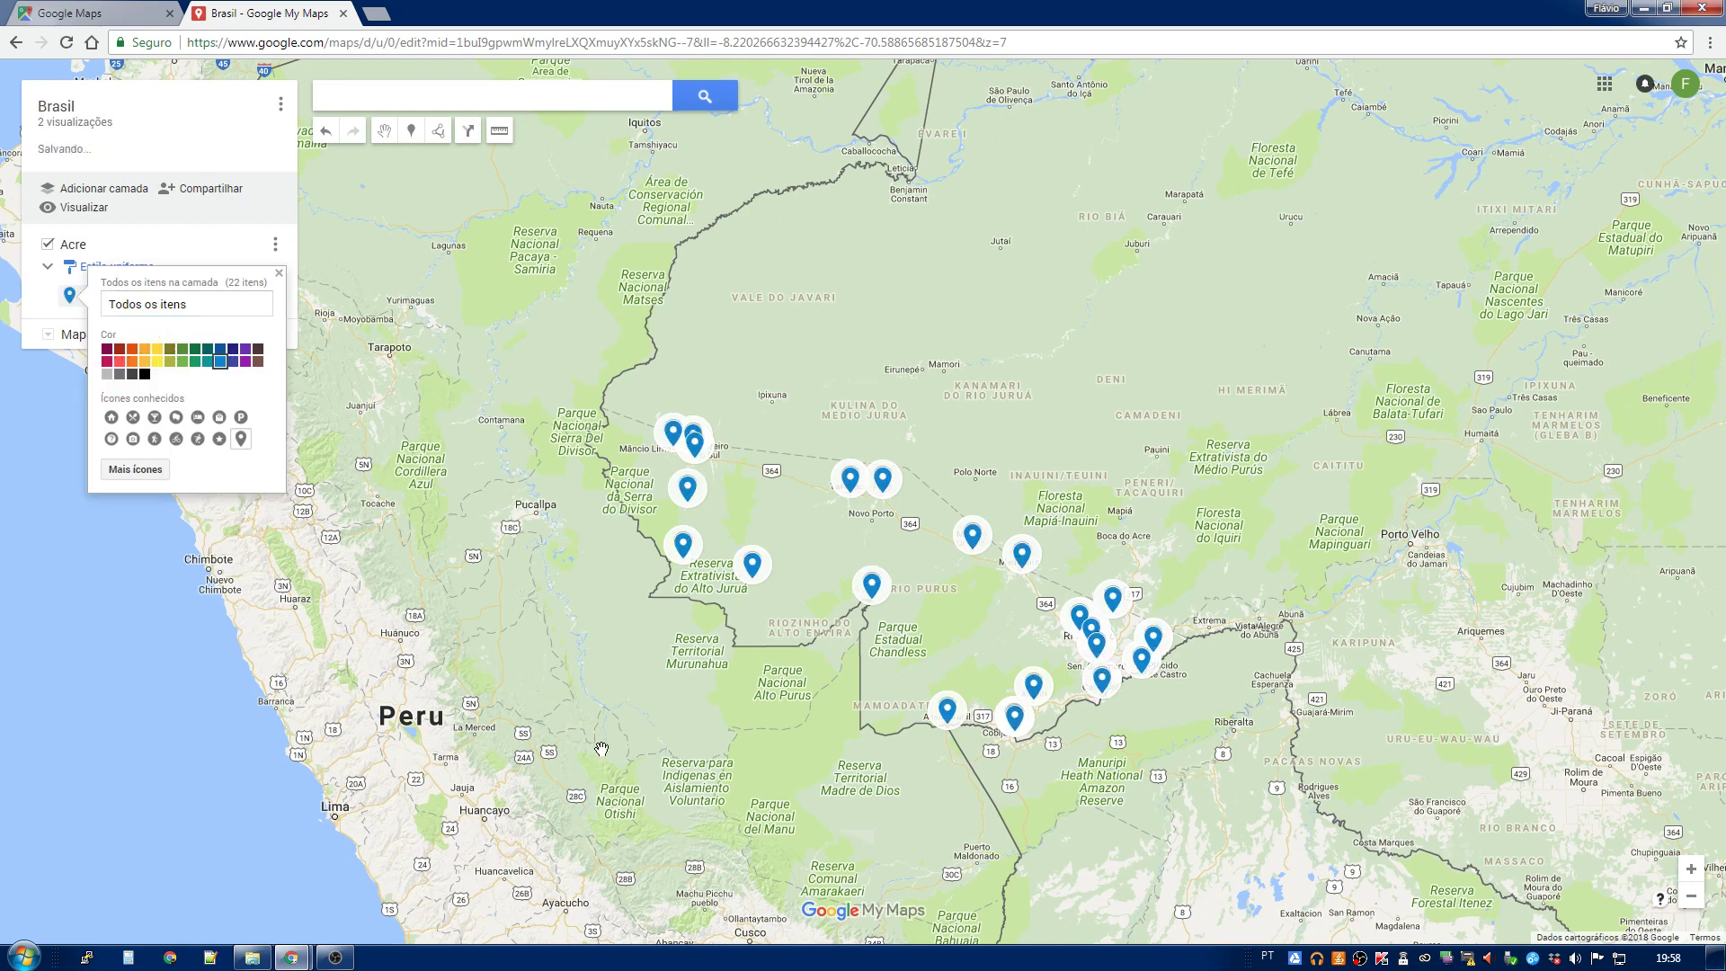
left_click(279, 273)
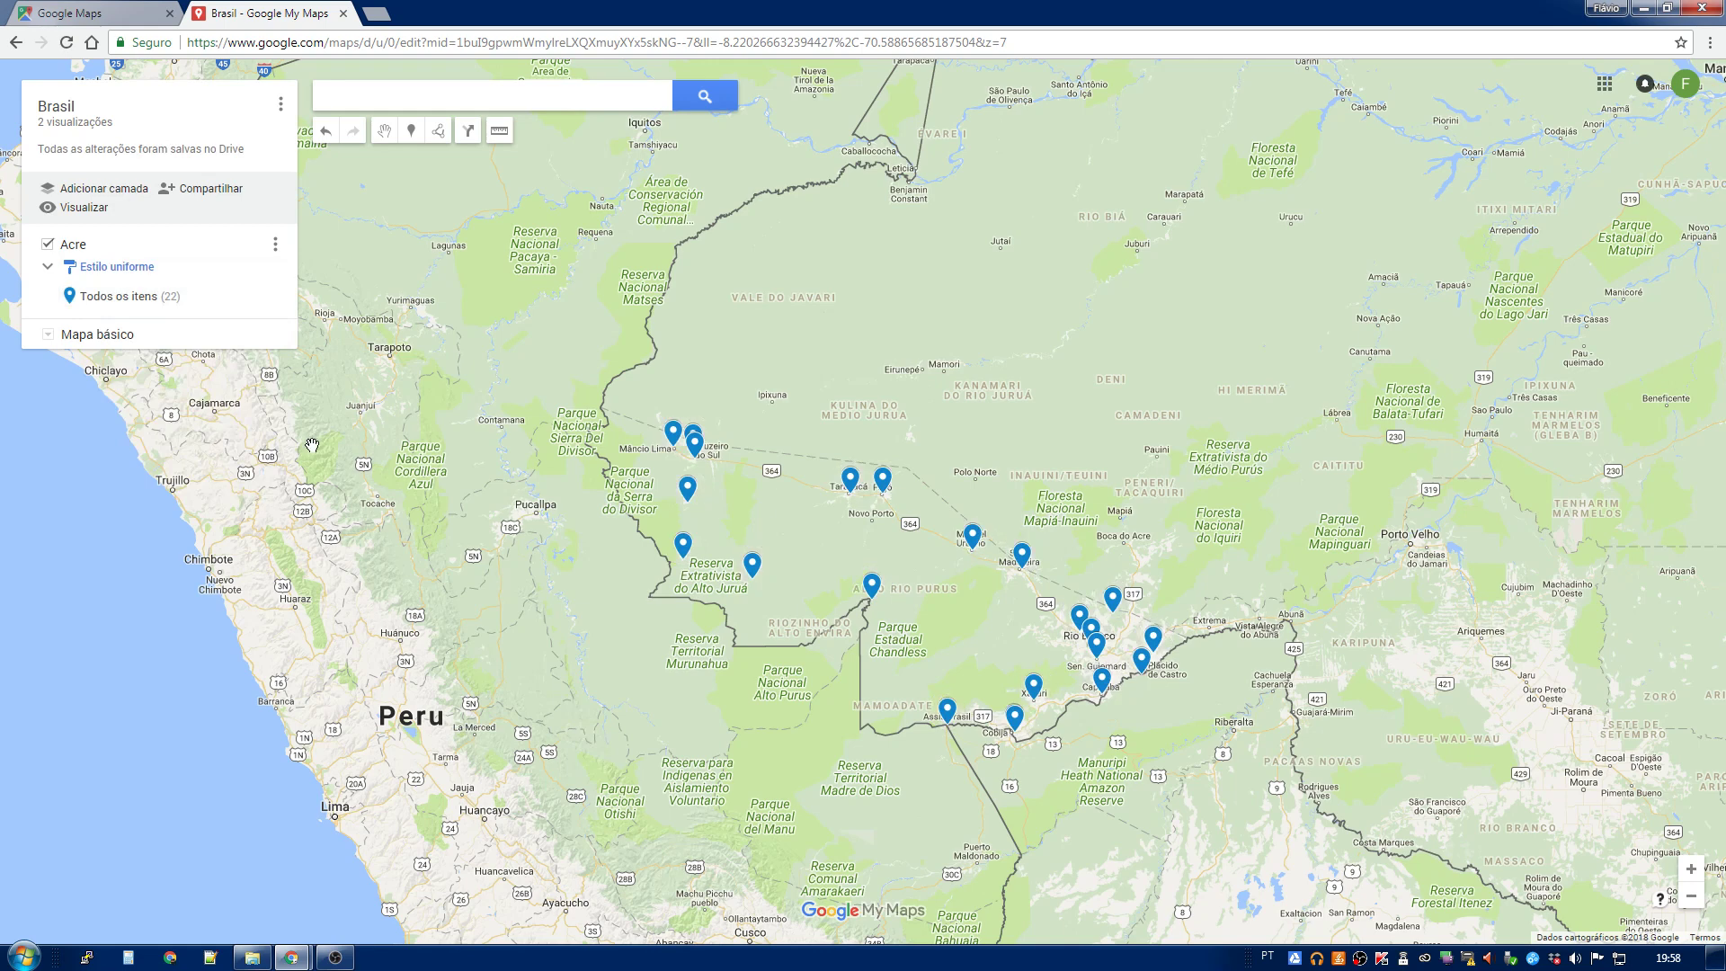
Step: Examine the imported fields and coordinates of the FEIJÓ/AC marker, and close its details
left_click(883, 493)
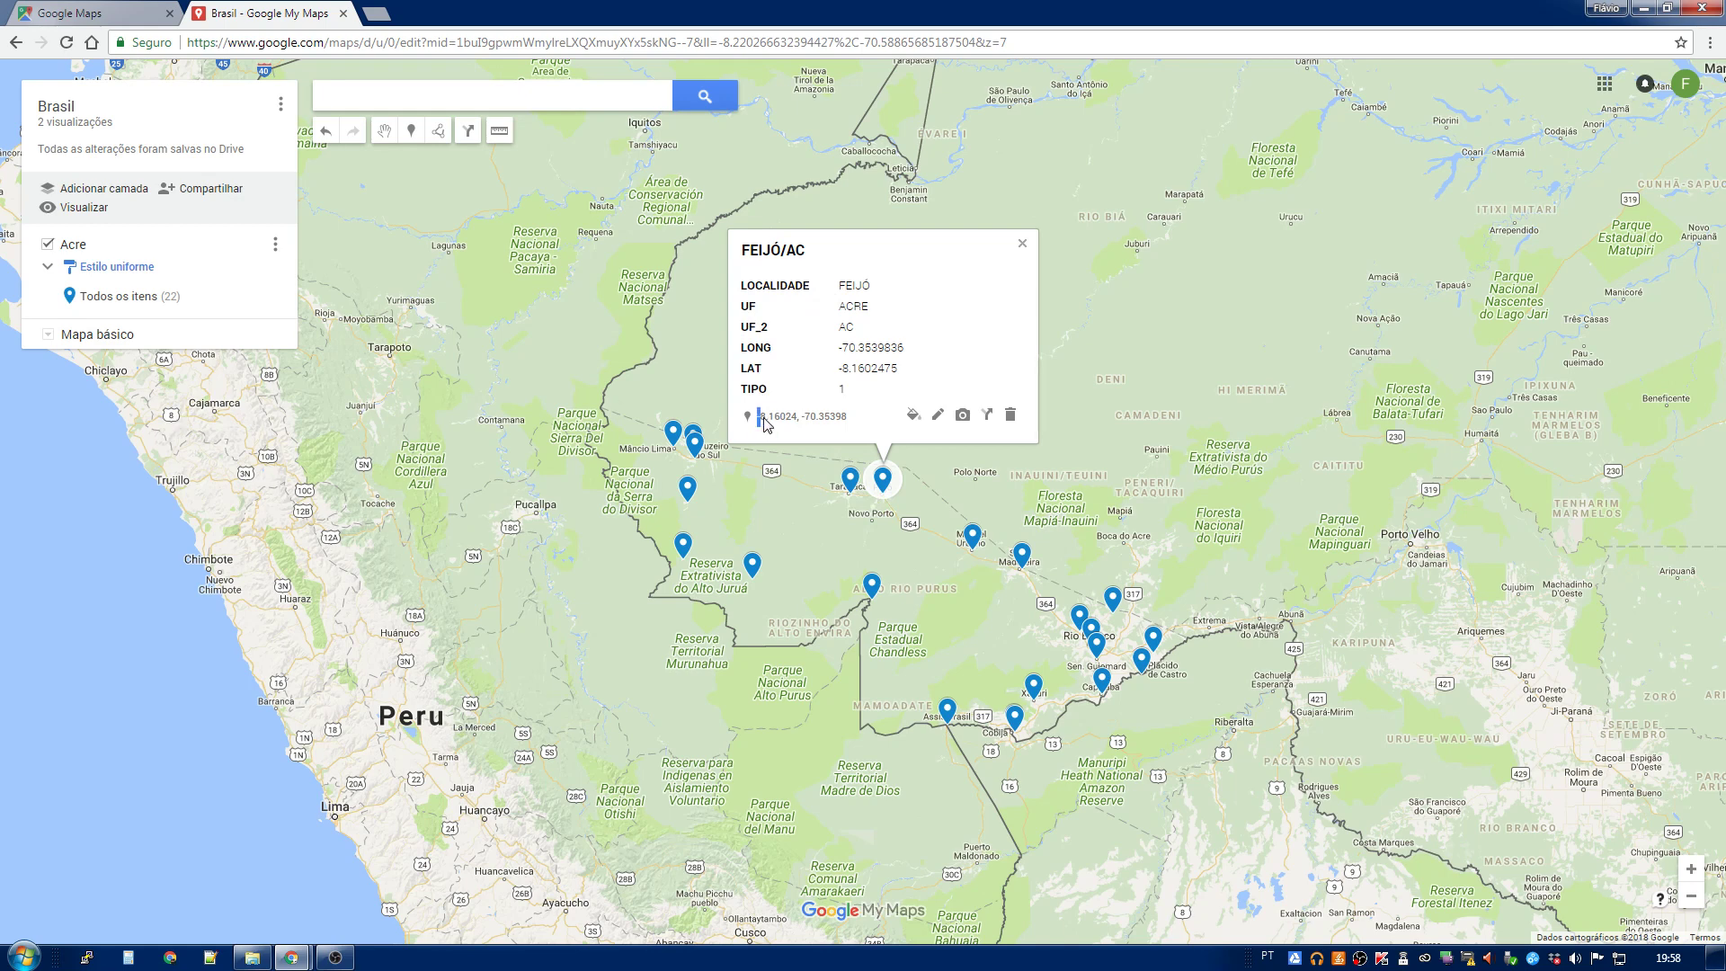
left_click_drag(764, 419, 848, 419)
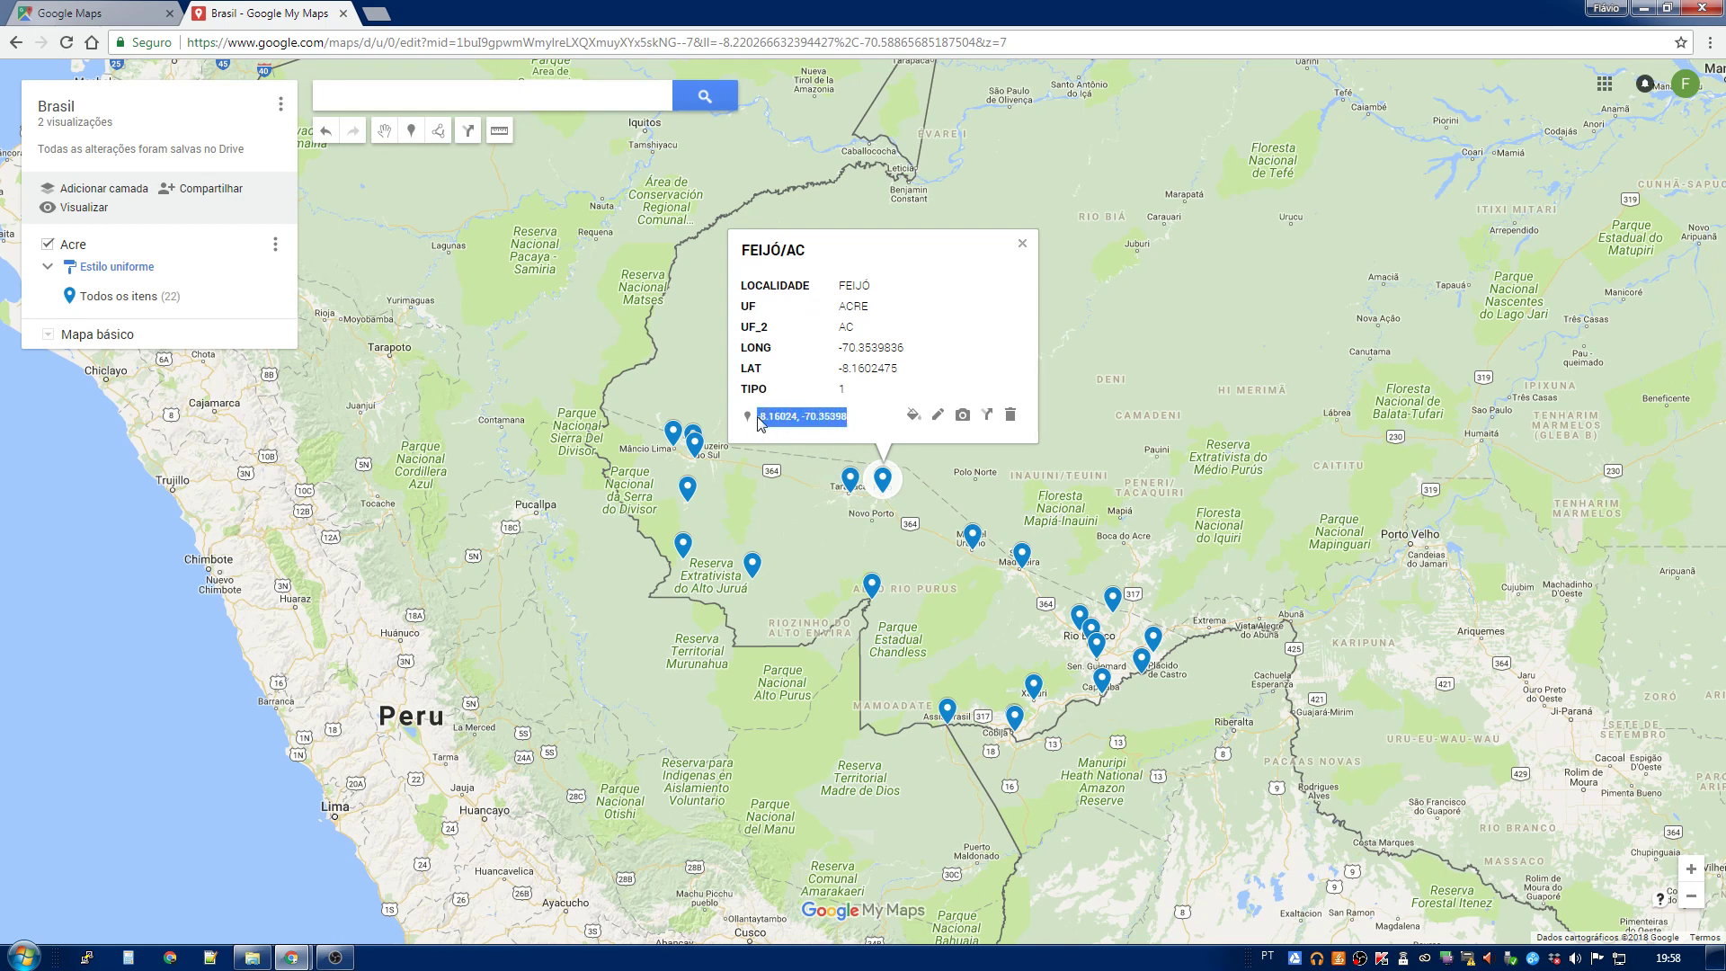
left_click_drag(742, 348, 771, 350)
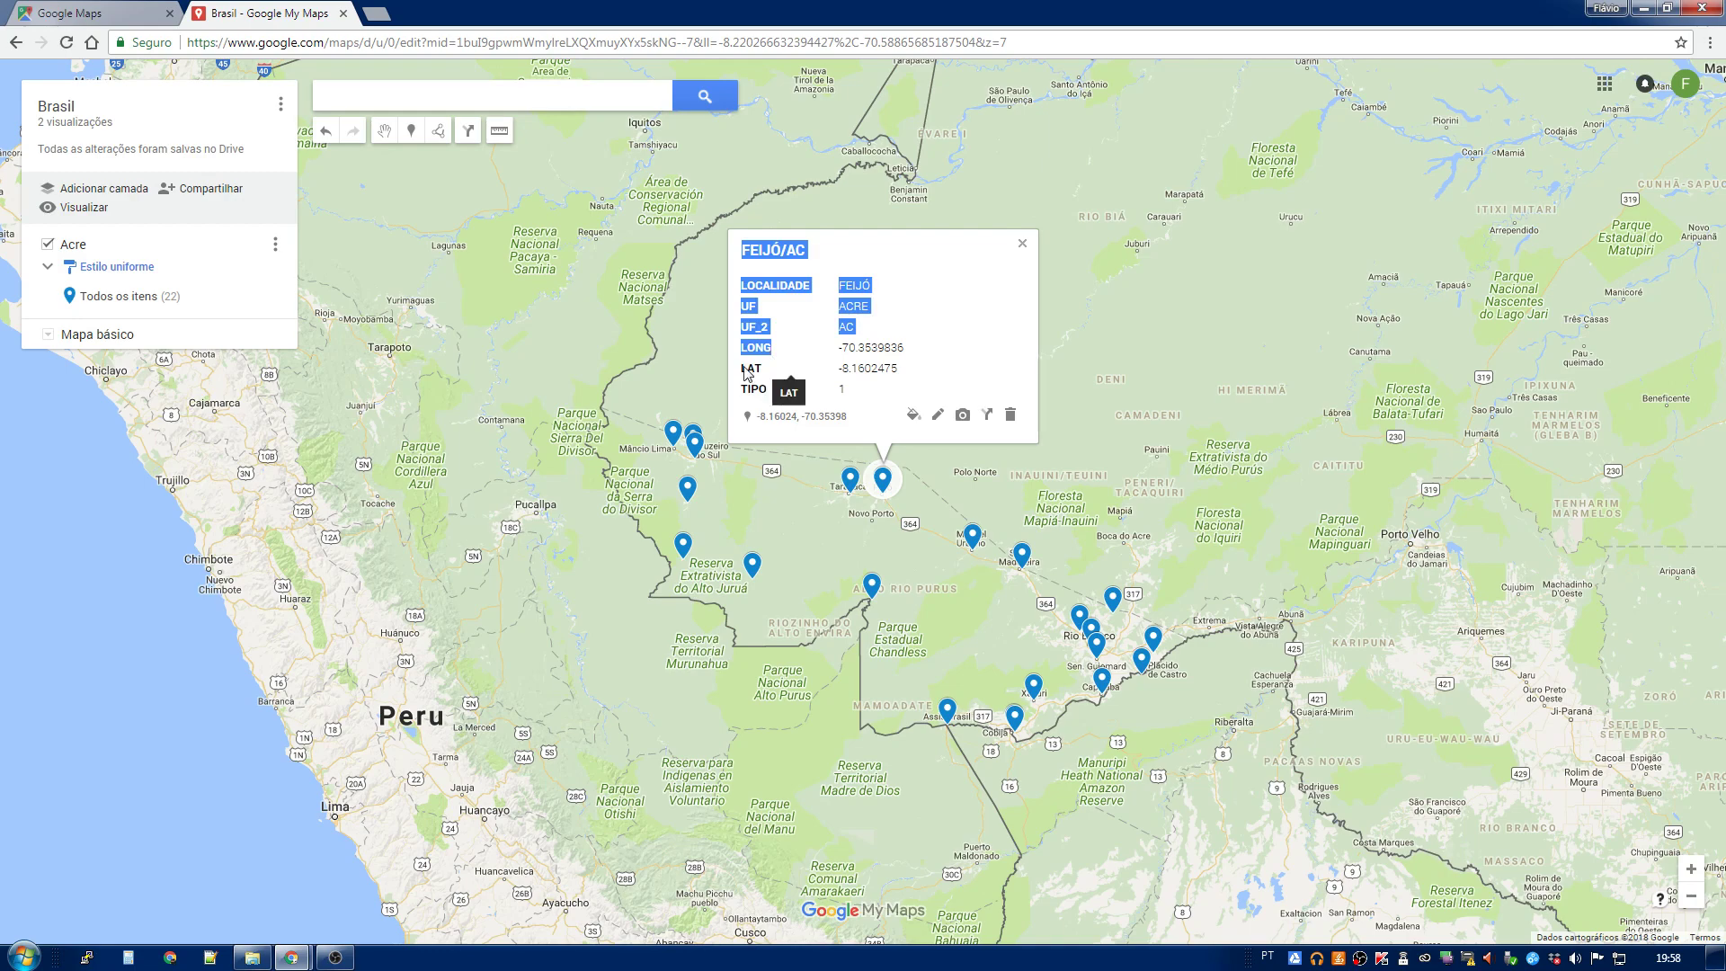
double_click(544, 526)
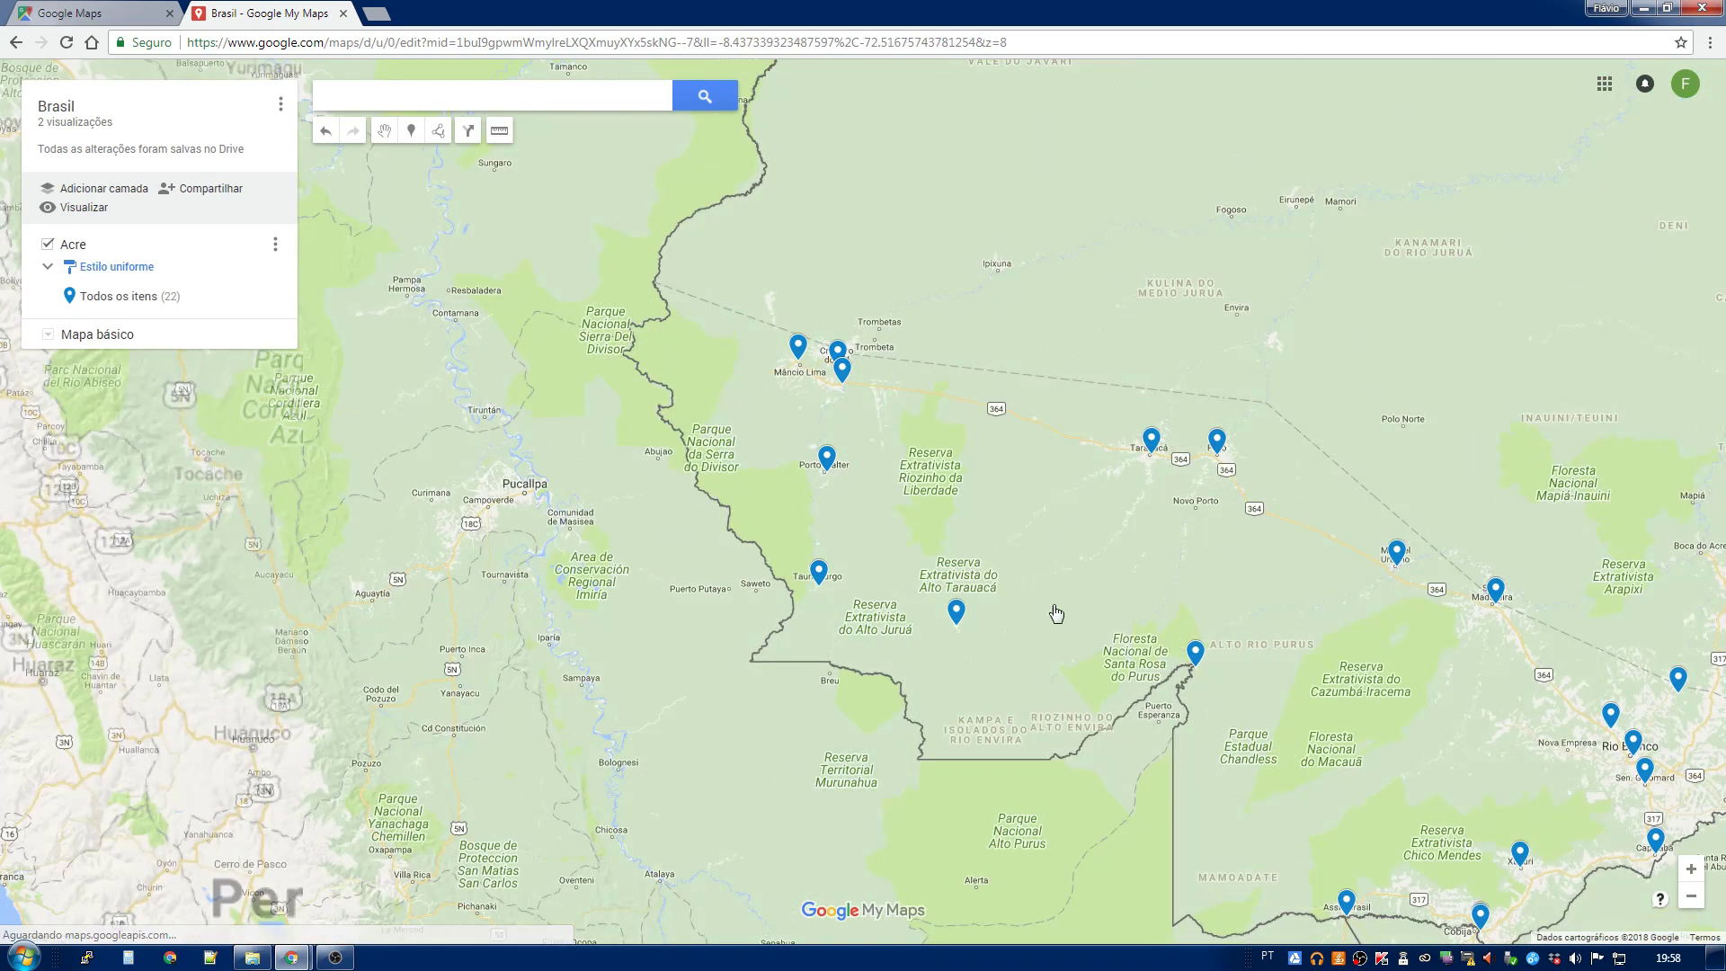
left_click_drag(1056, 614, 779, 591)
scroll(782, 580, "down", 1)
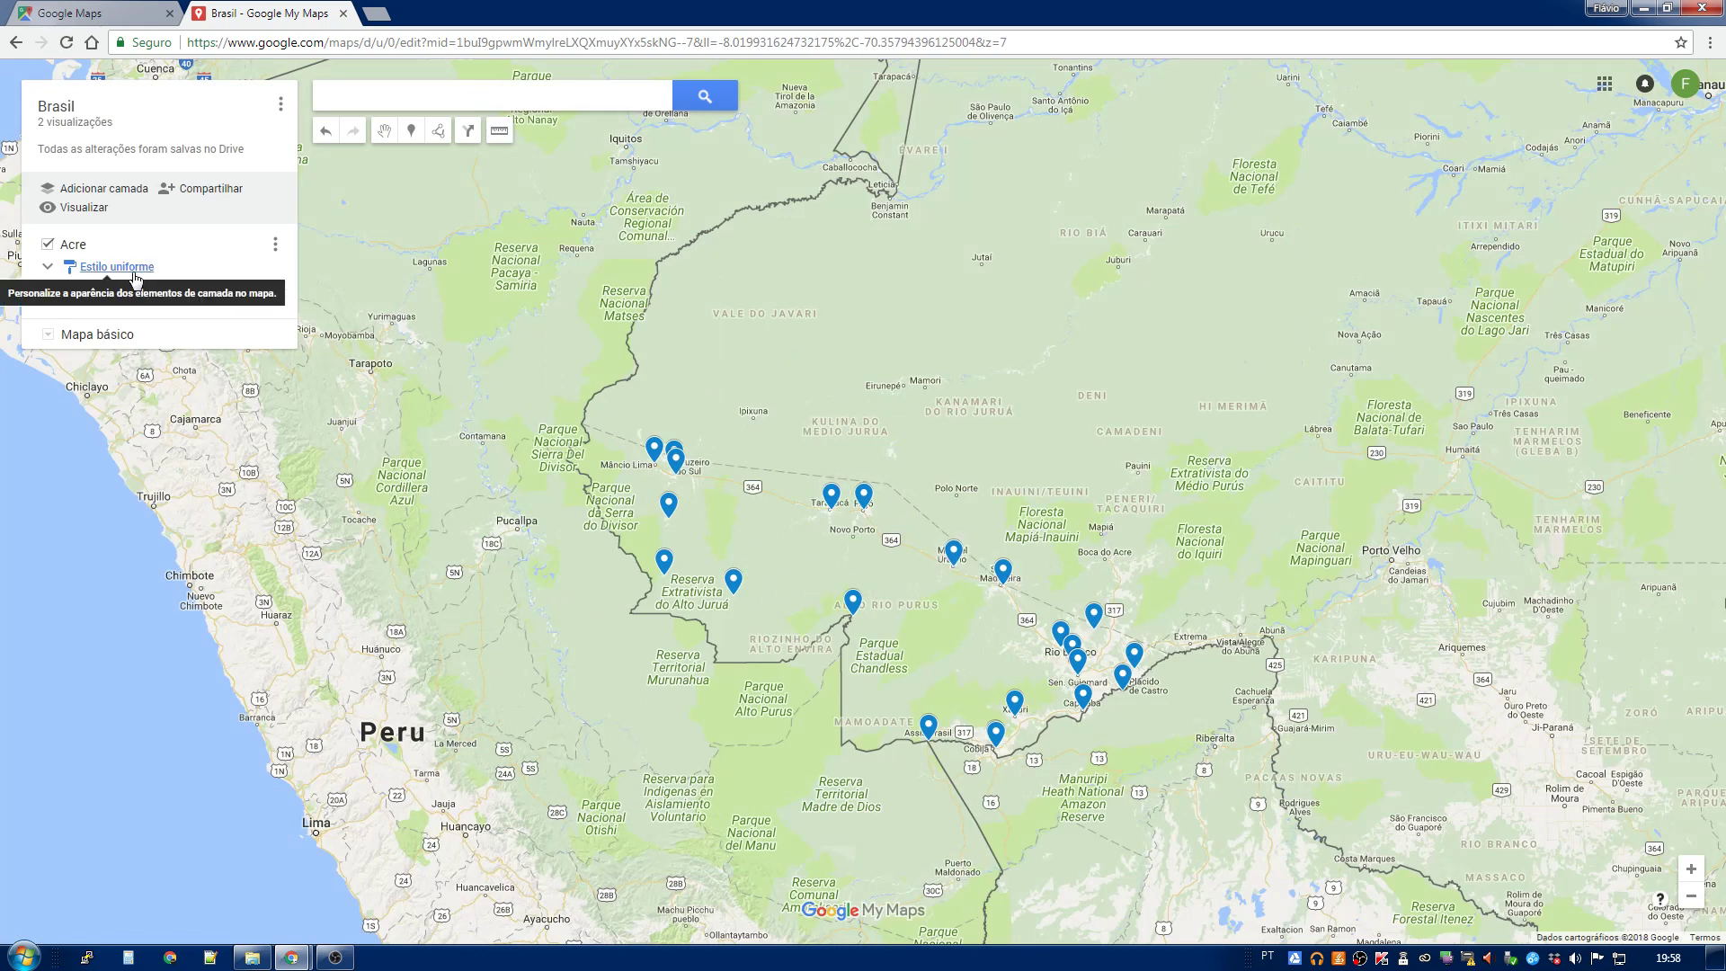
Step: Group the places of the Acre layer by the TIPO data column
left_click(106, 275)
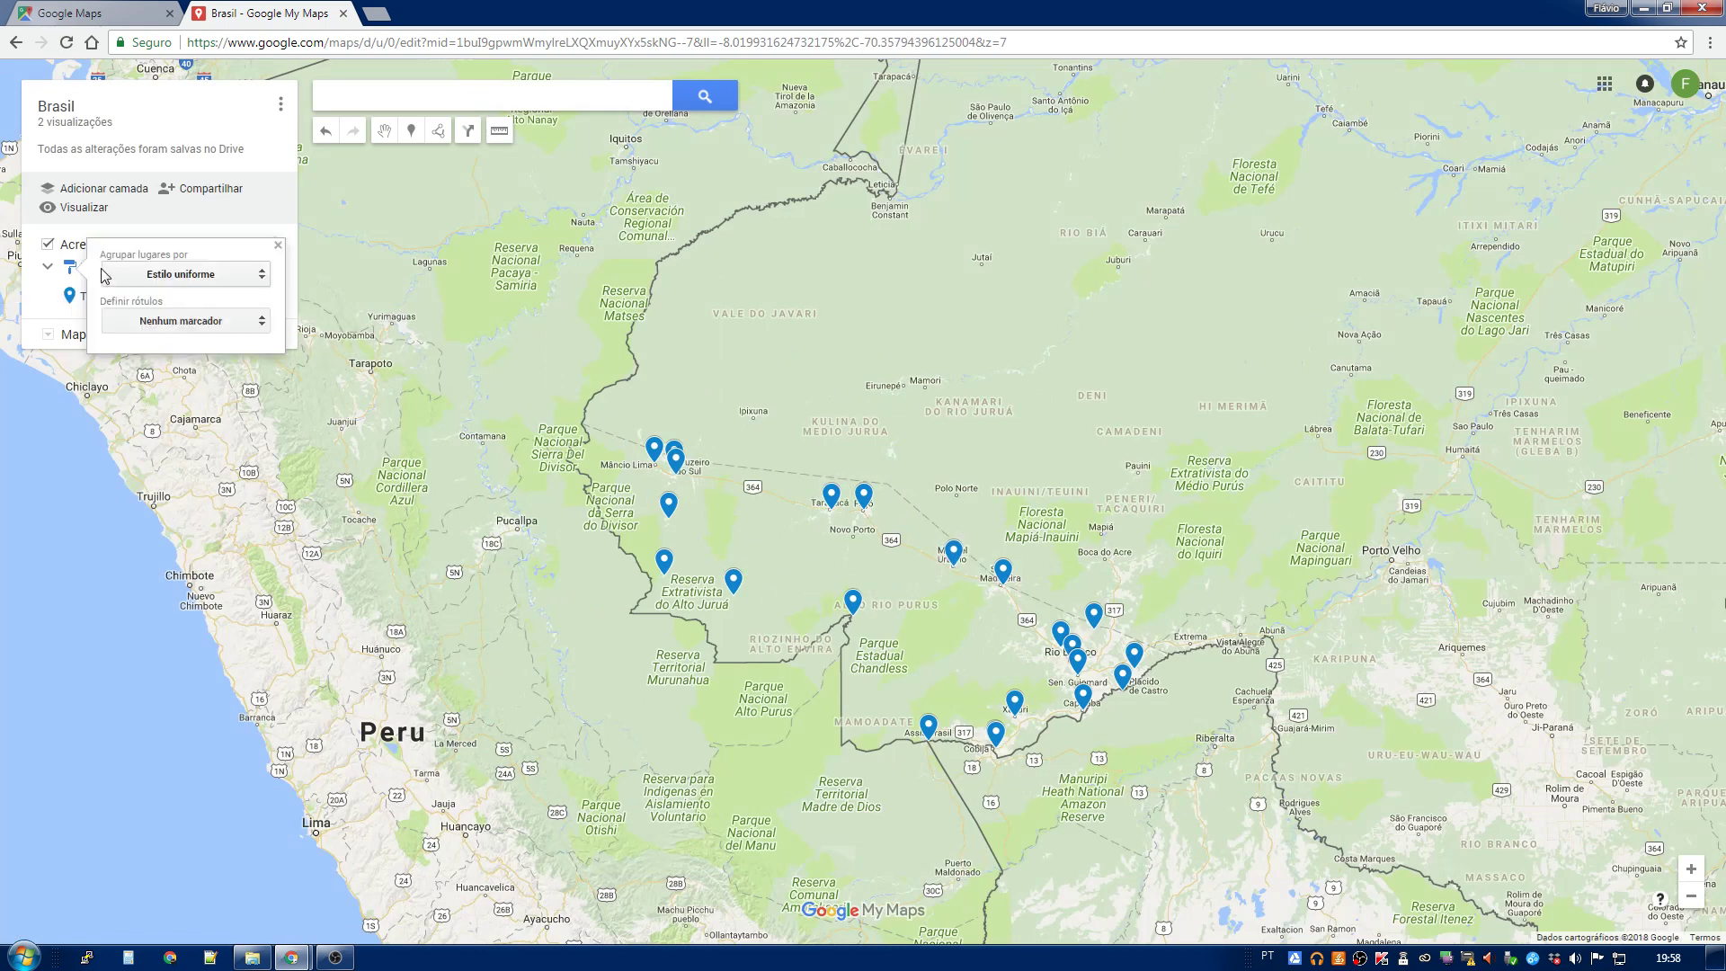
left_click(278, 245)
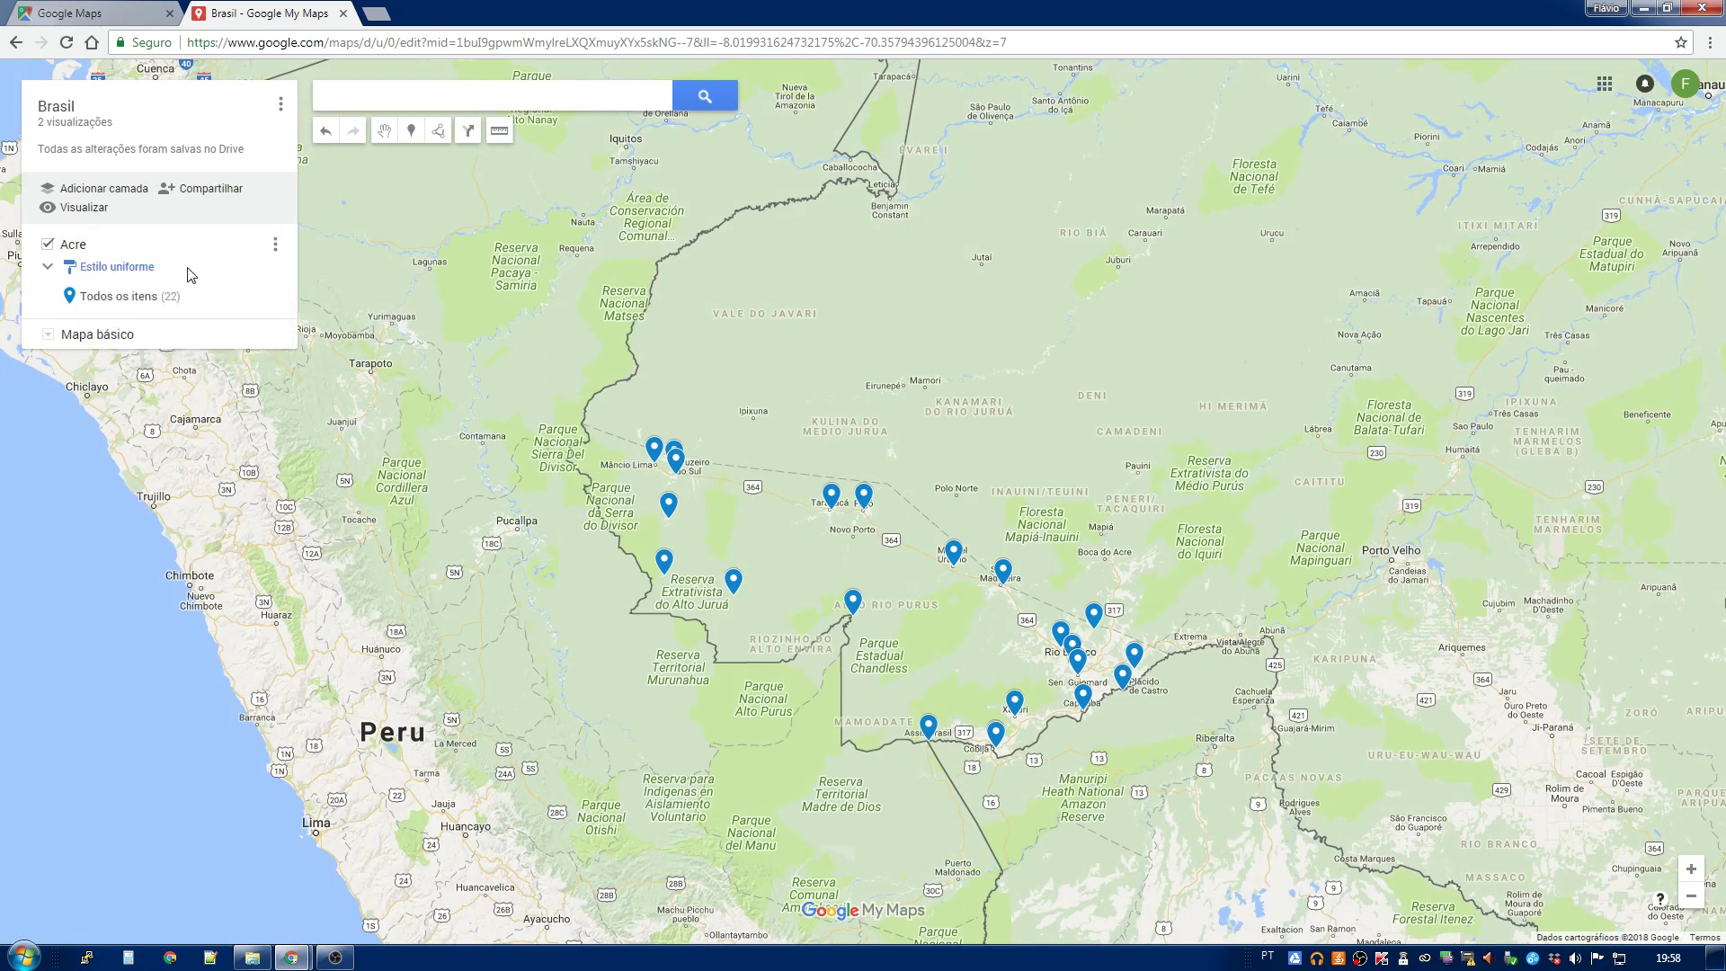
left_click(129, 274)
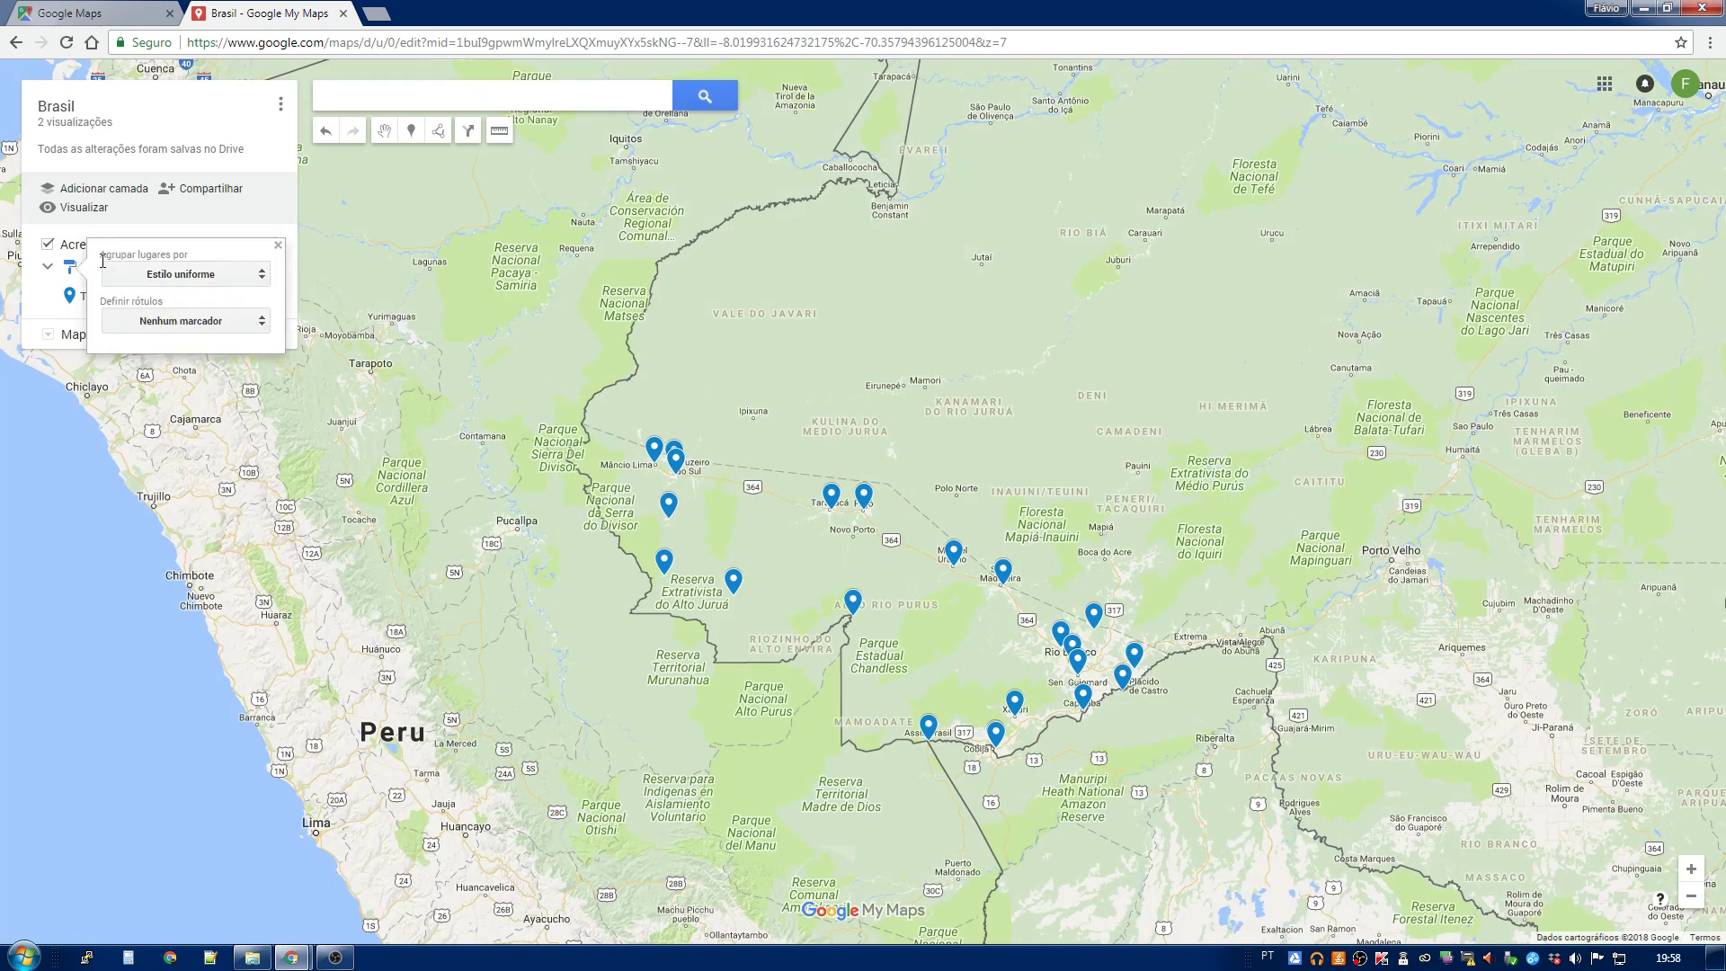
left_click(180, 274)
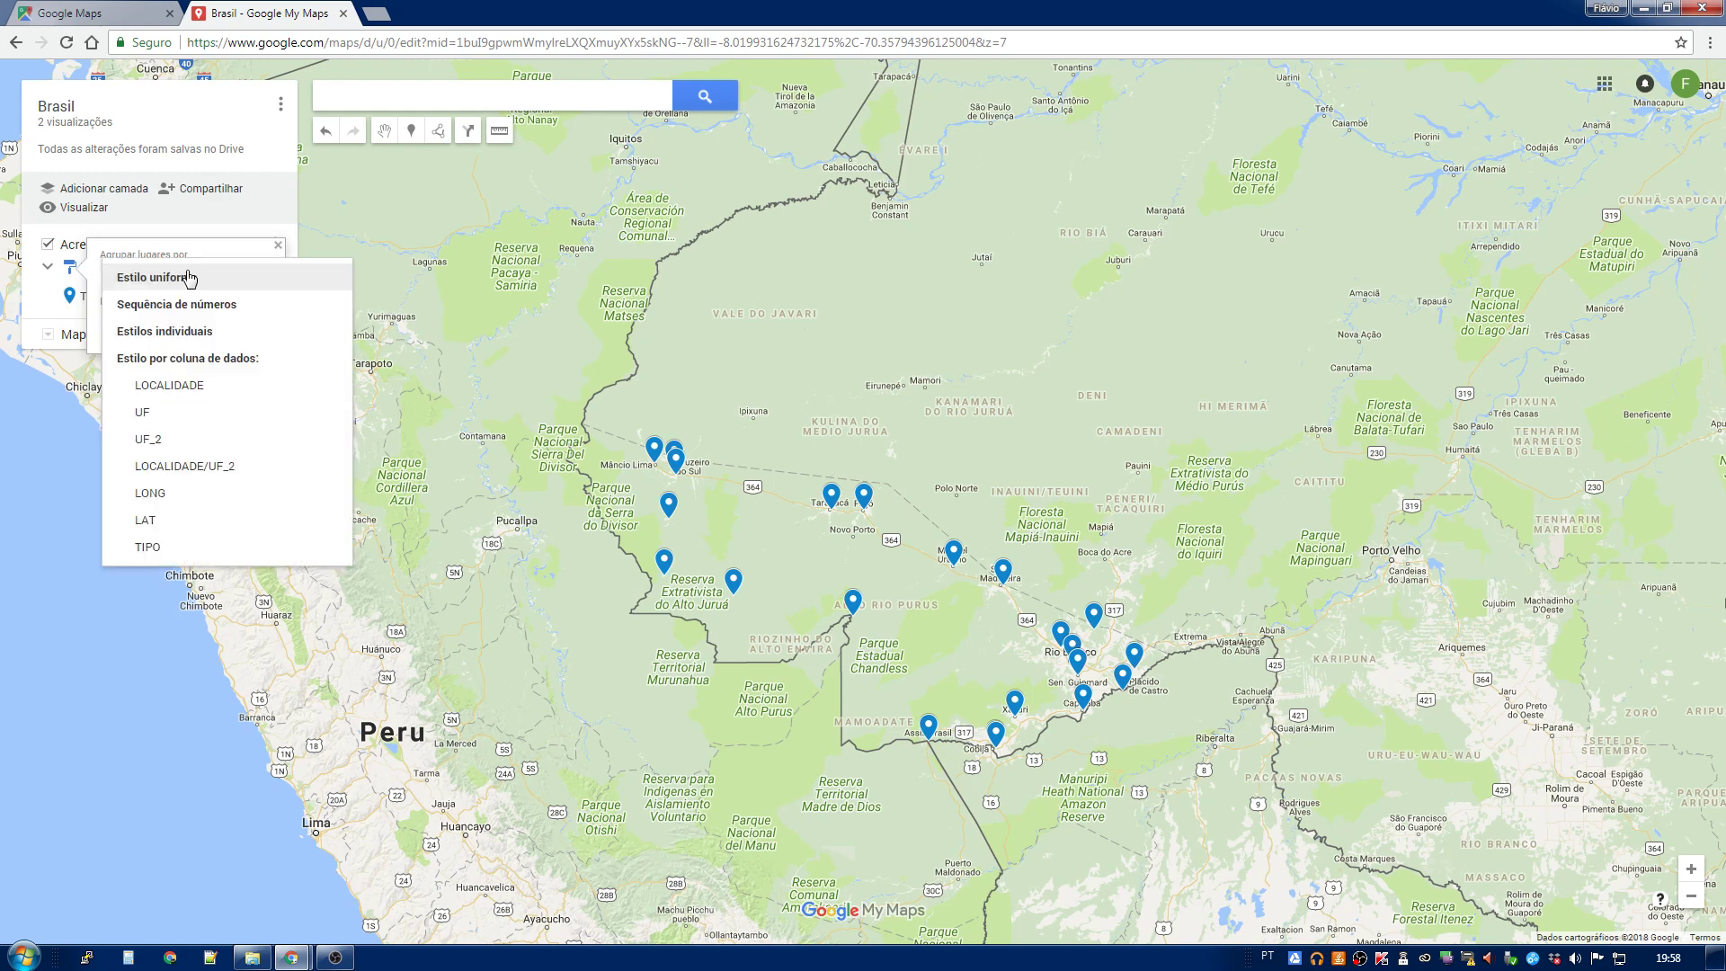
left_click(180, 546)
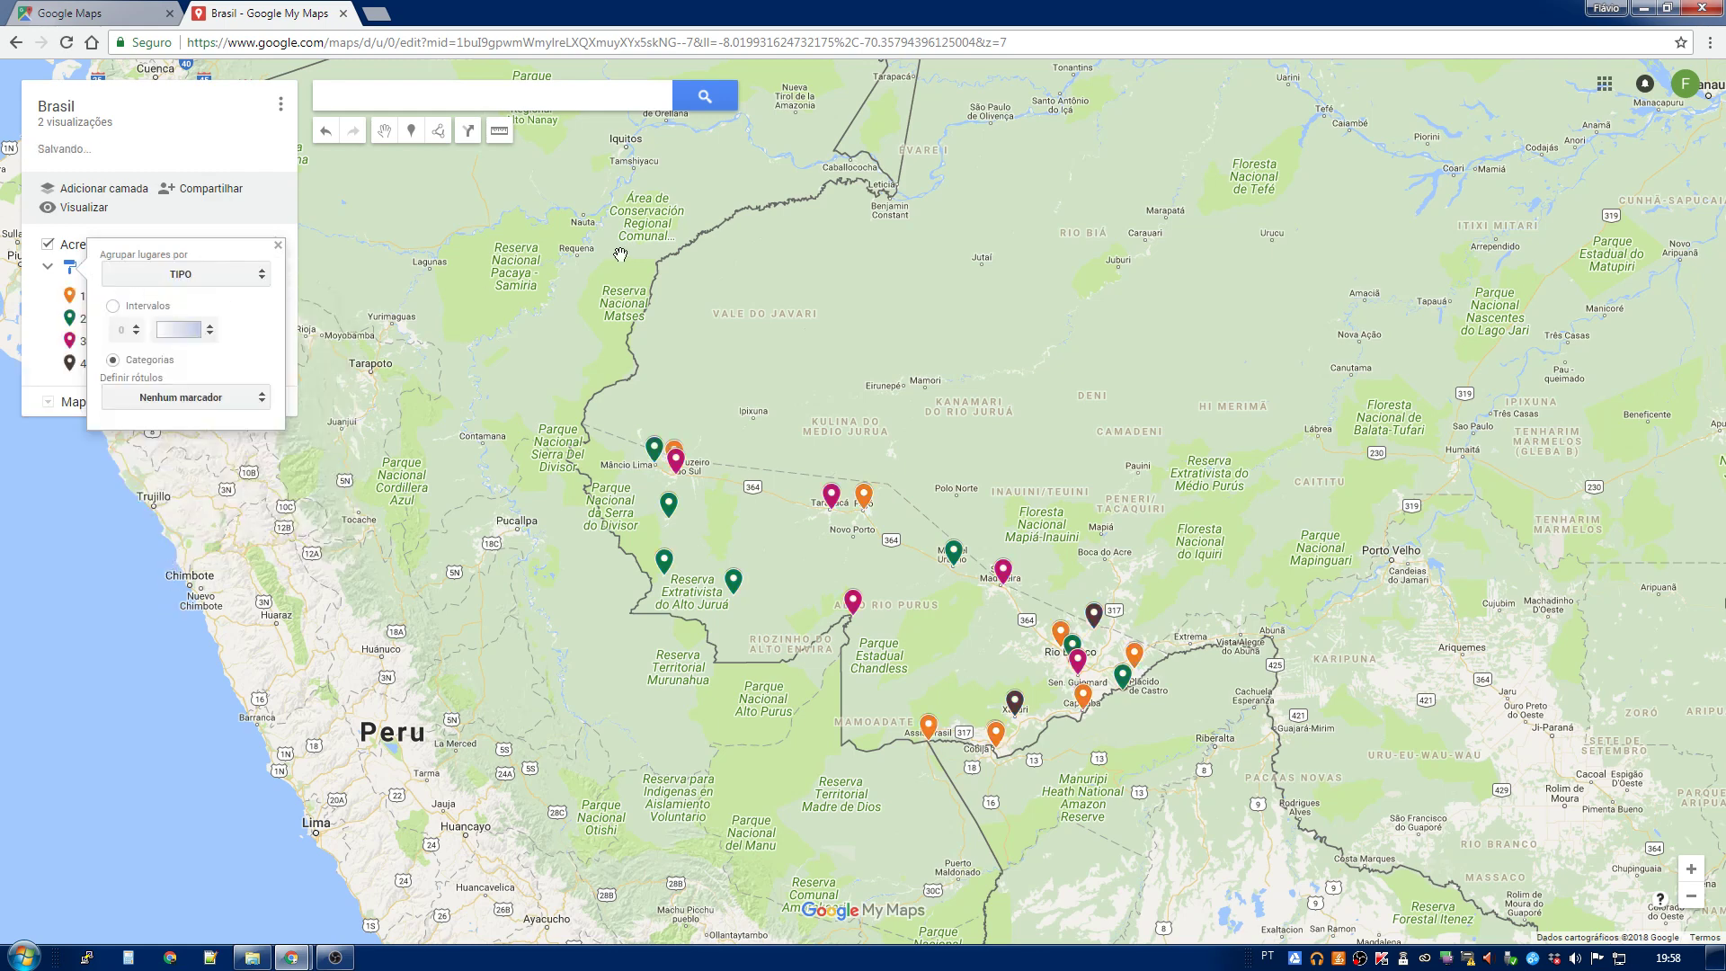
left_click(659, 305)
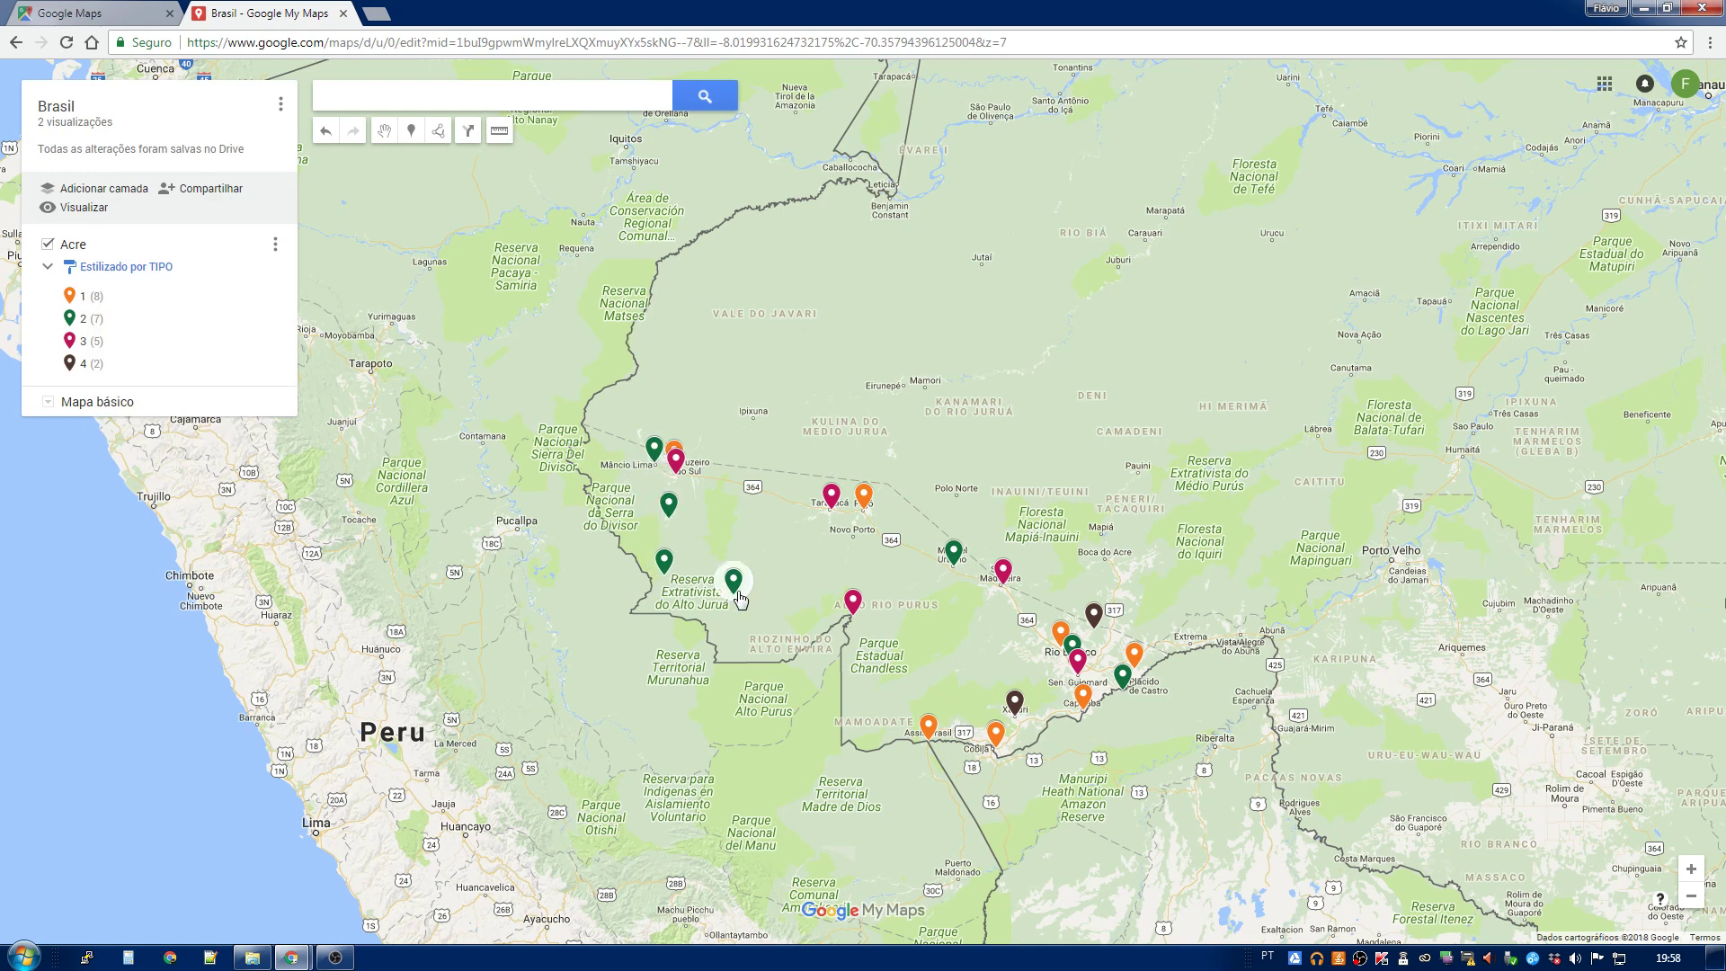
Step: Check the TIPO values of the green Mâncio Lima, Porto Walter and Marechal Thaumaturgo markers against the layer legend
left_click_drag(764, 539, 717, 508)
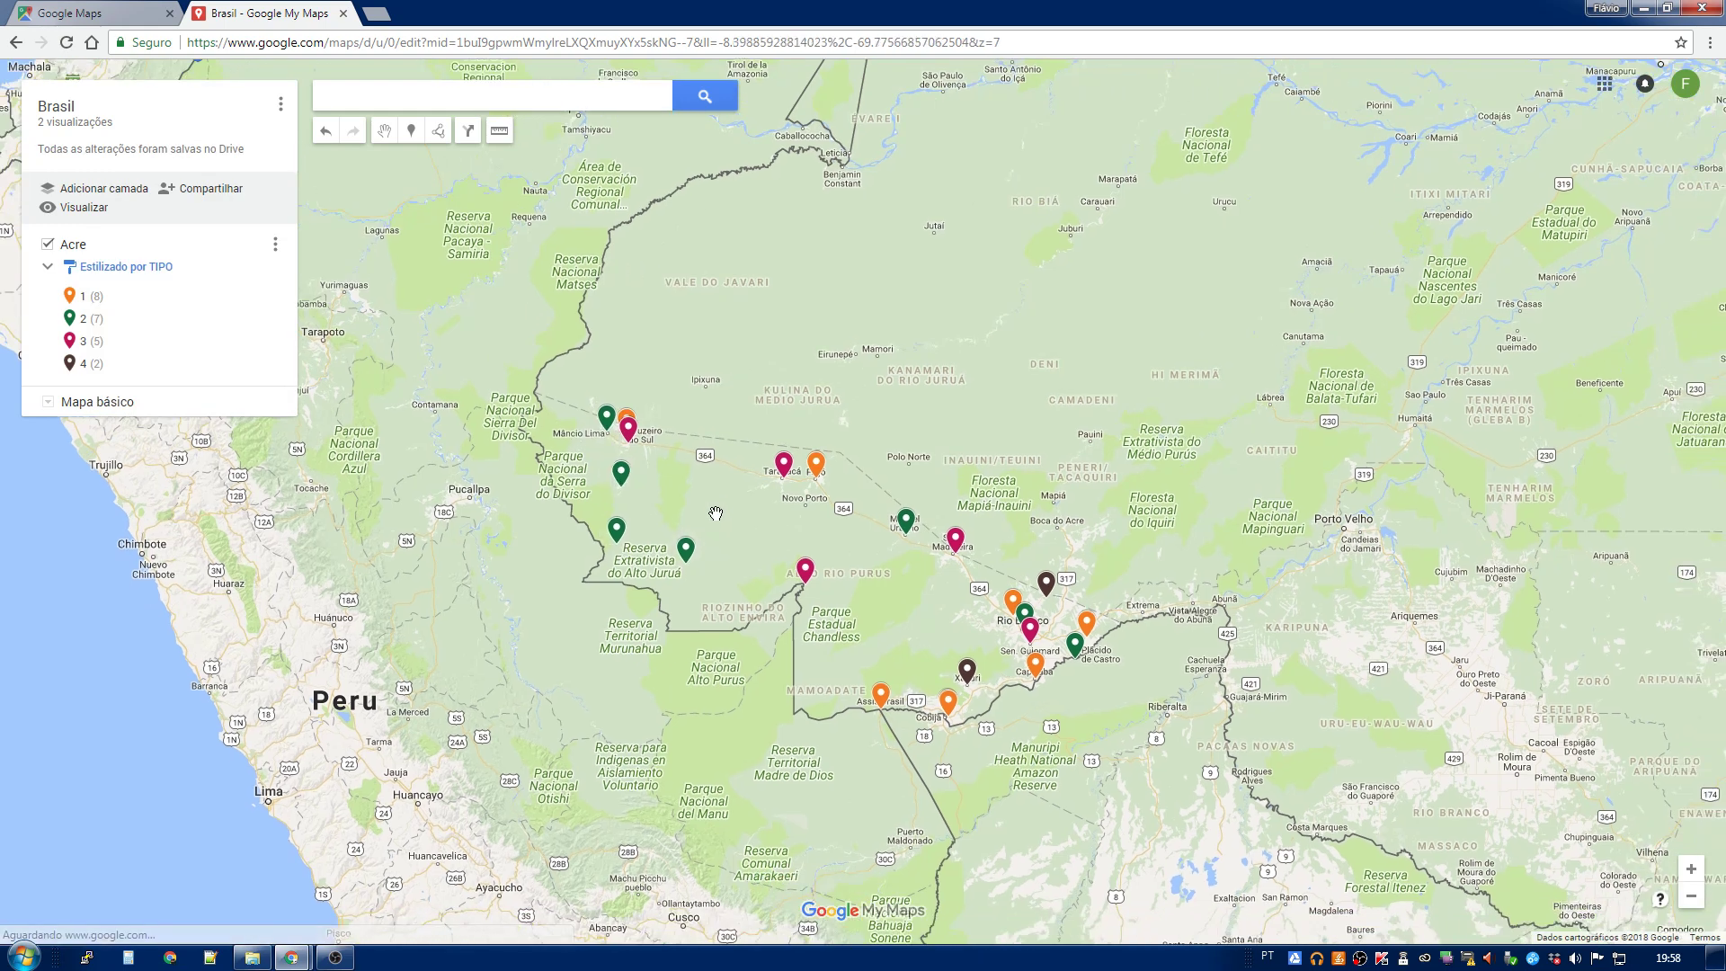
left_click(608, 420)
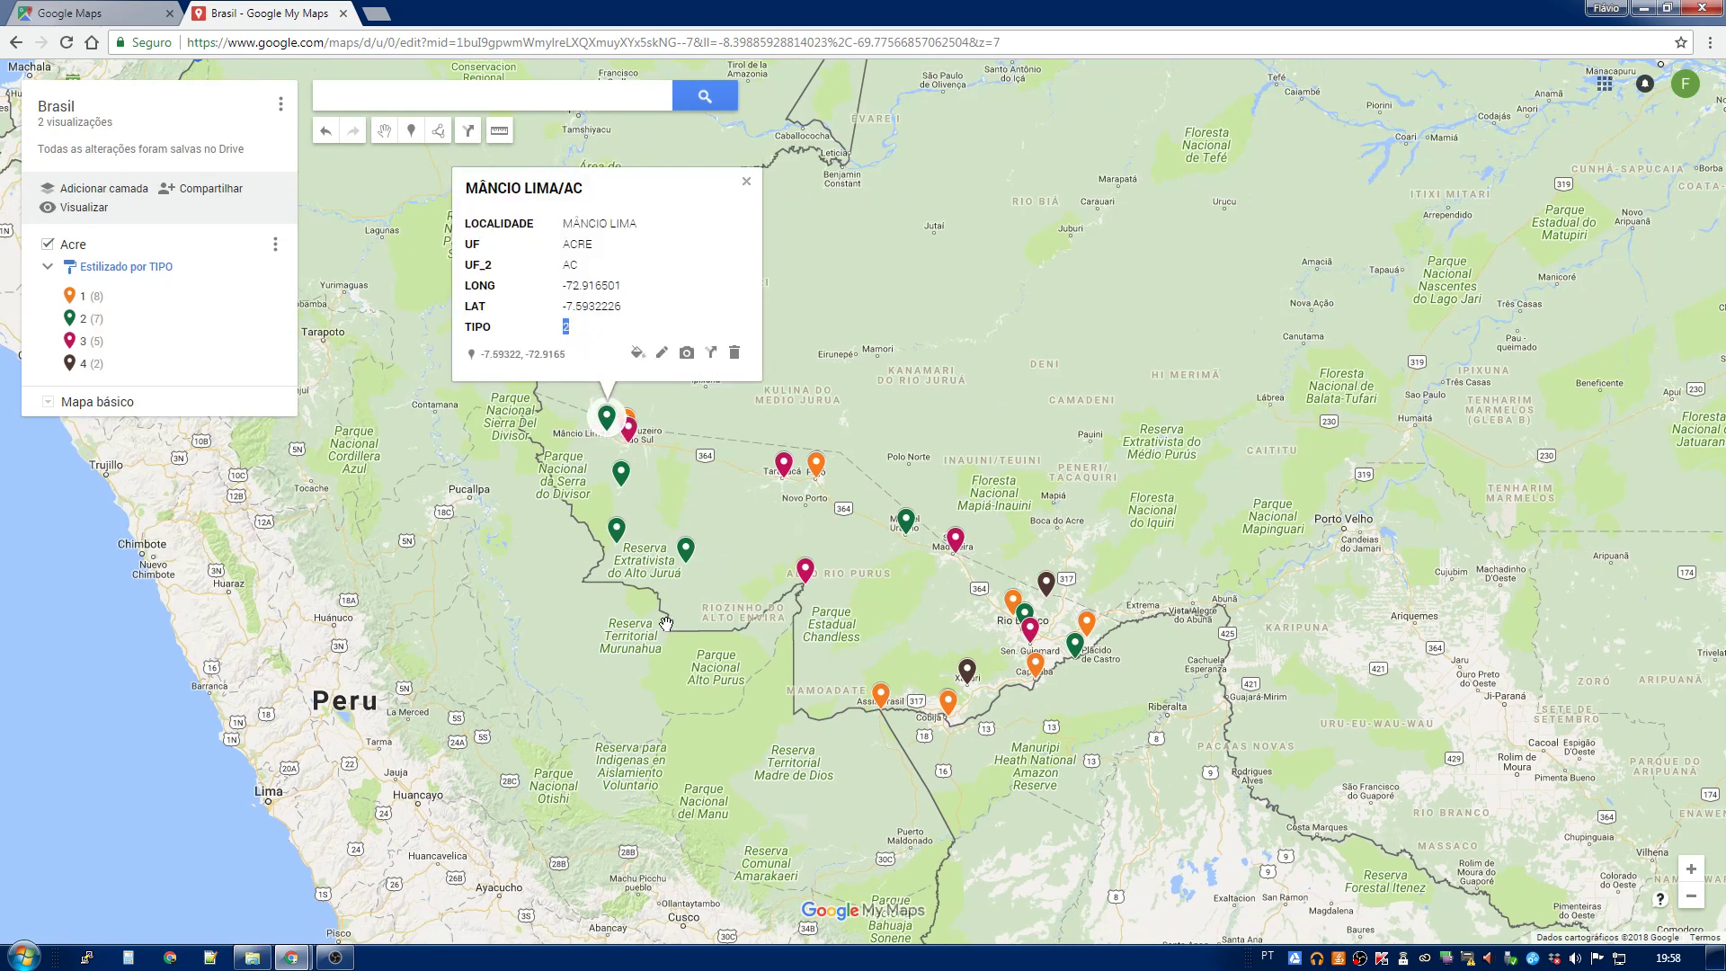
left_click(621, 473)
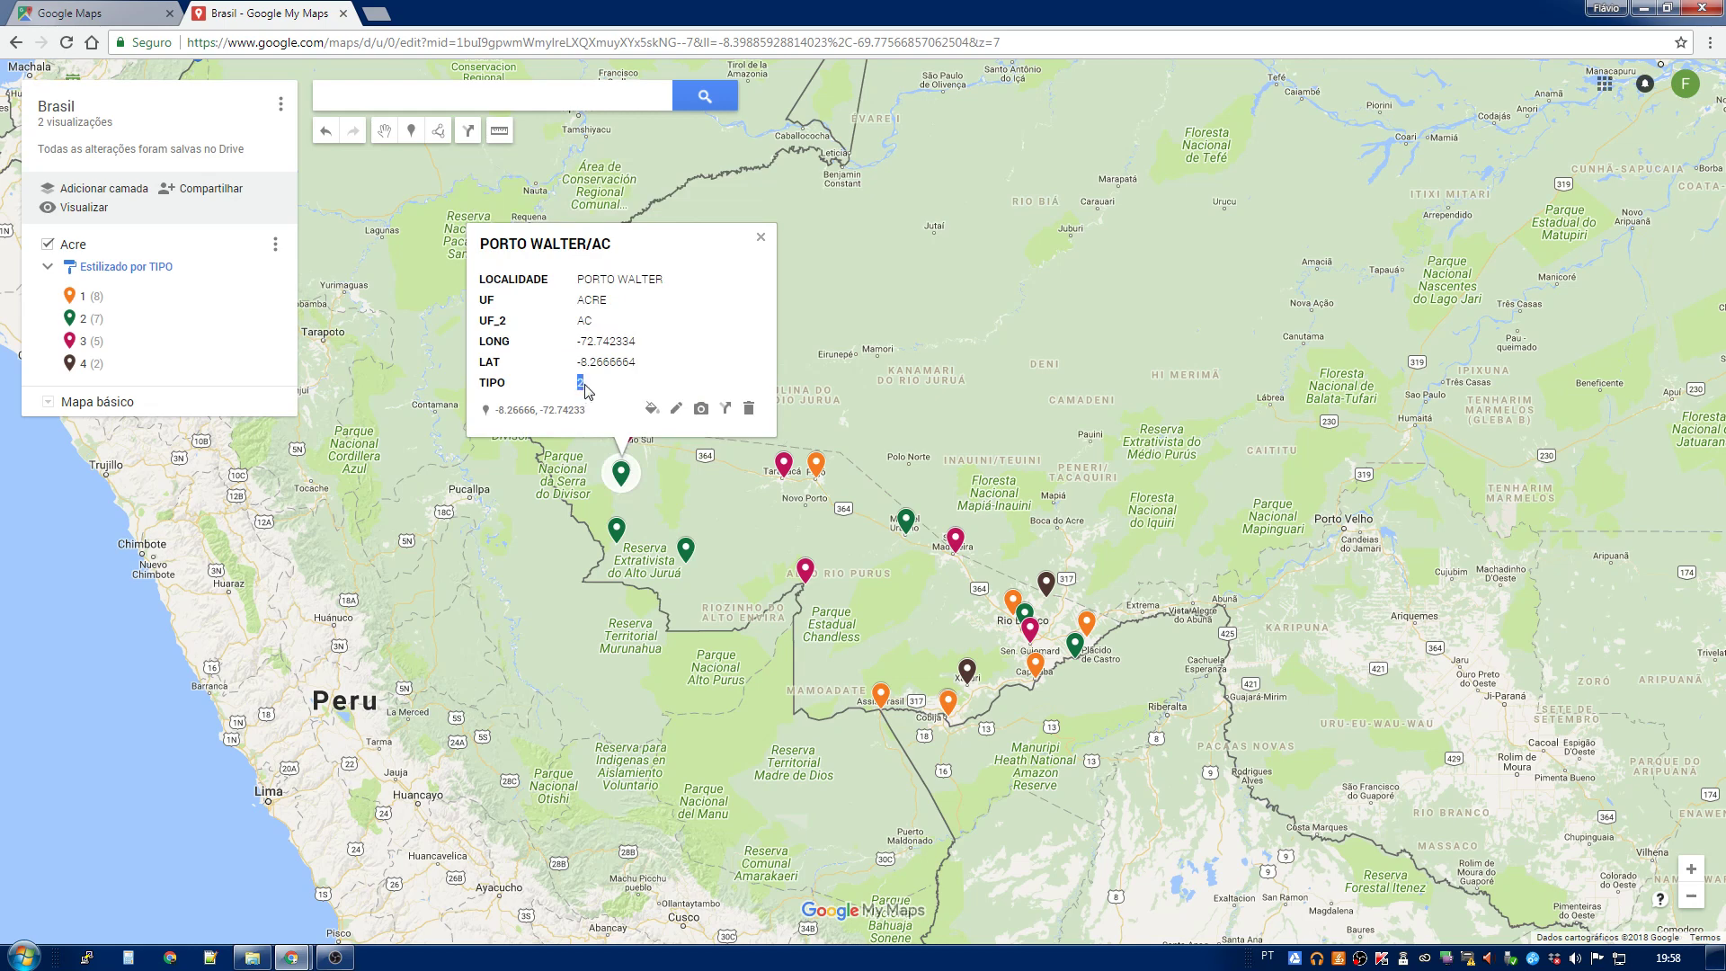
left_click(617, 530)
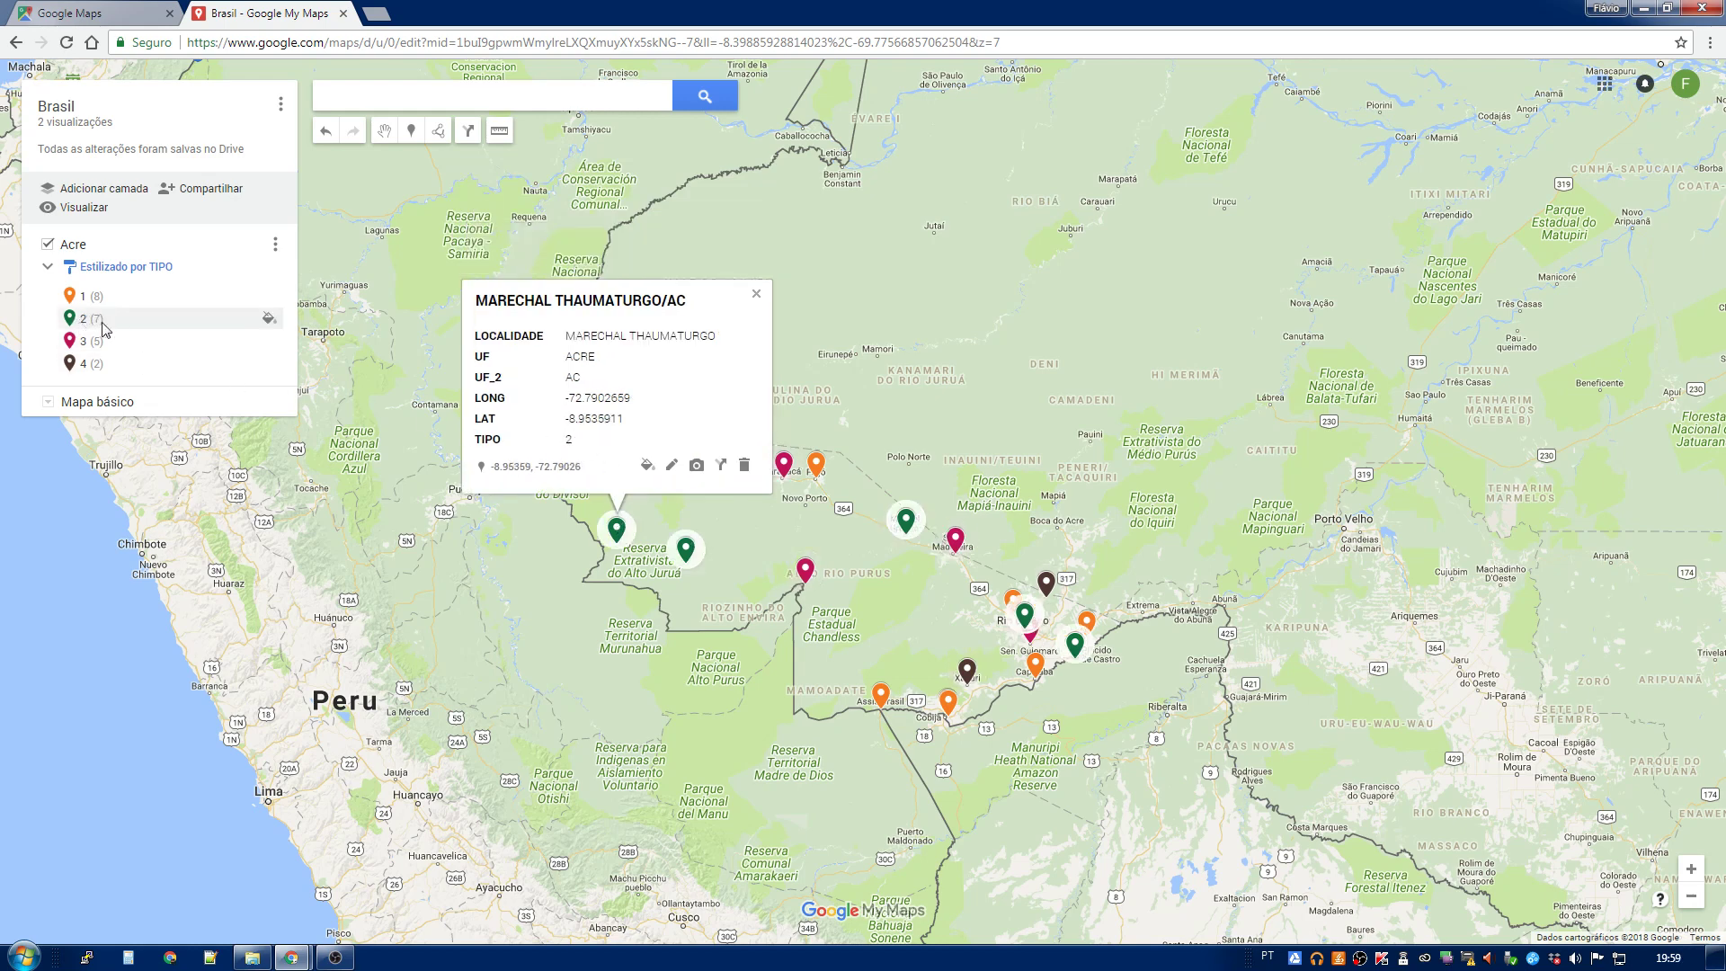
left_click(367, 328)
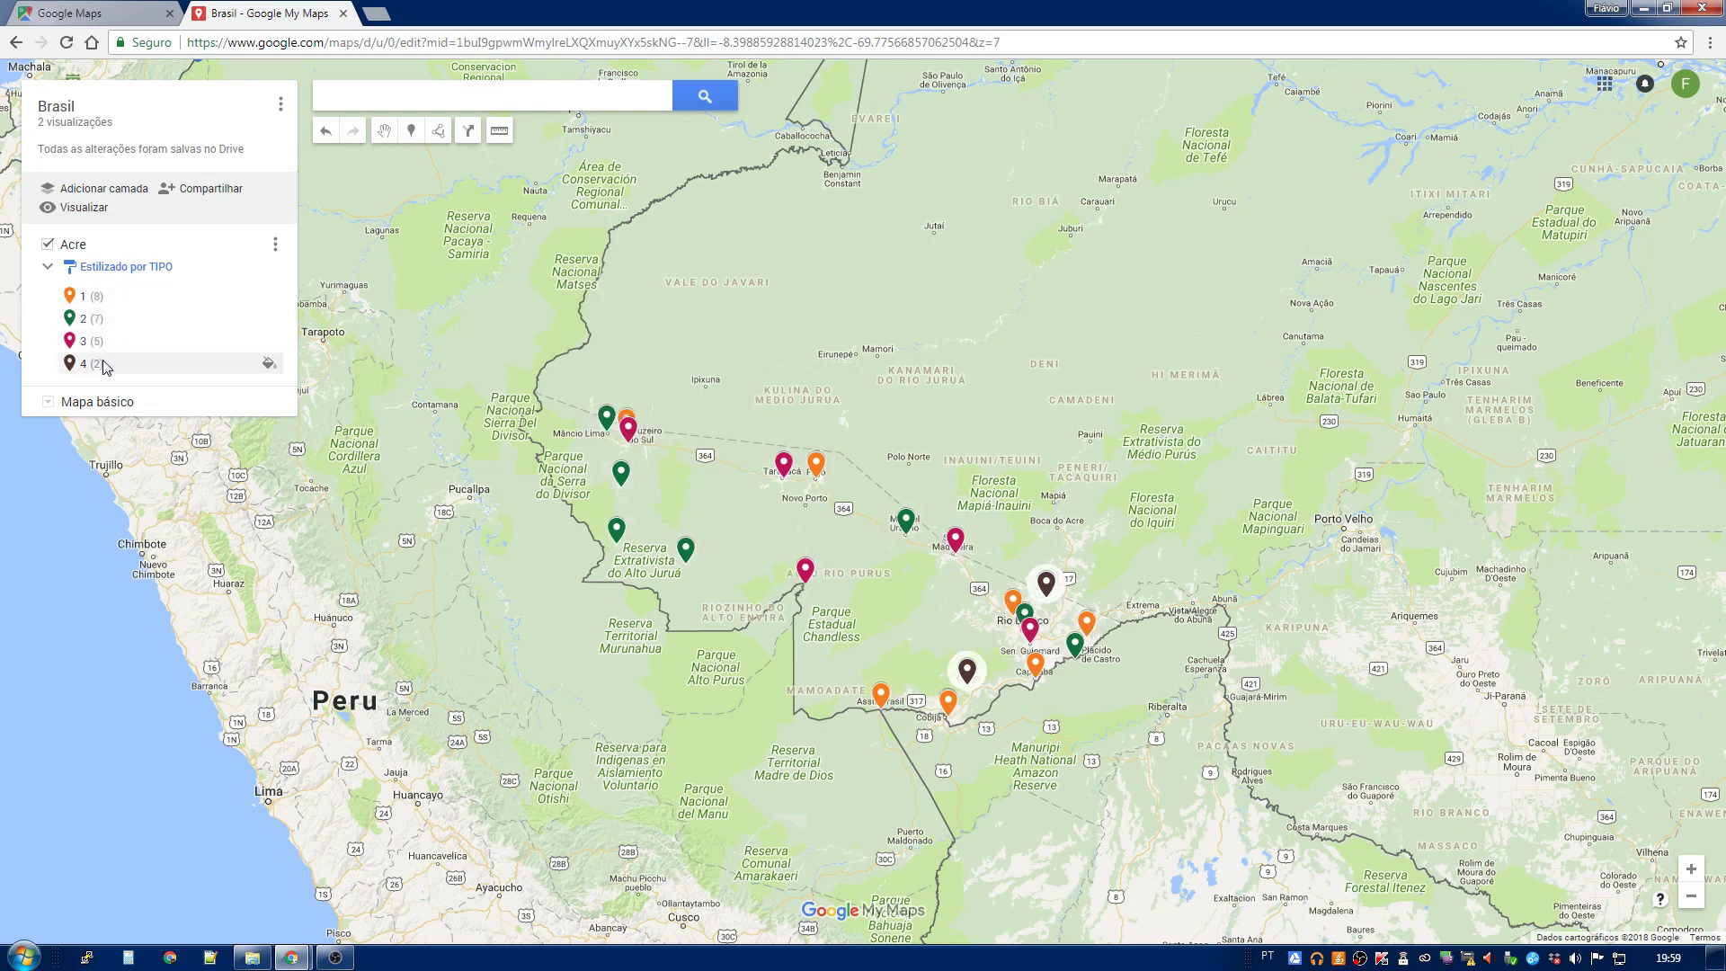
Step: Switch the TIPO grouping of the Acre layer from categories to Intervalos
left_click(149, 267)
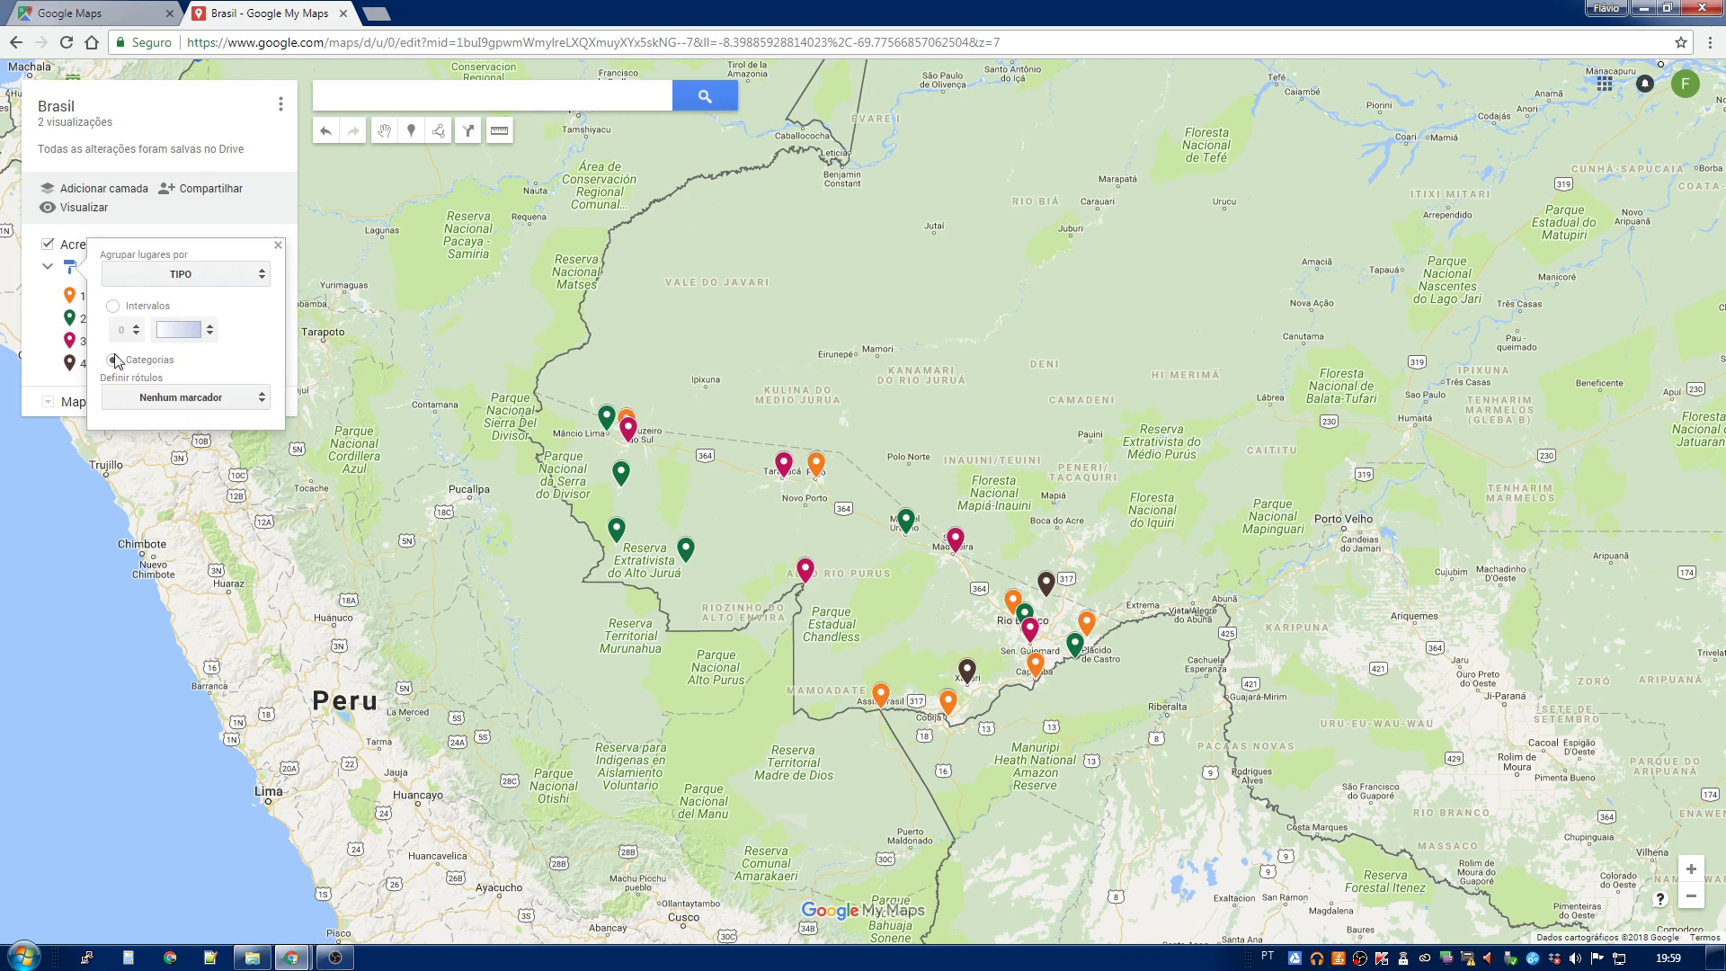
left_click(113, 306)
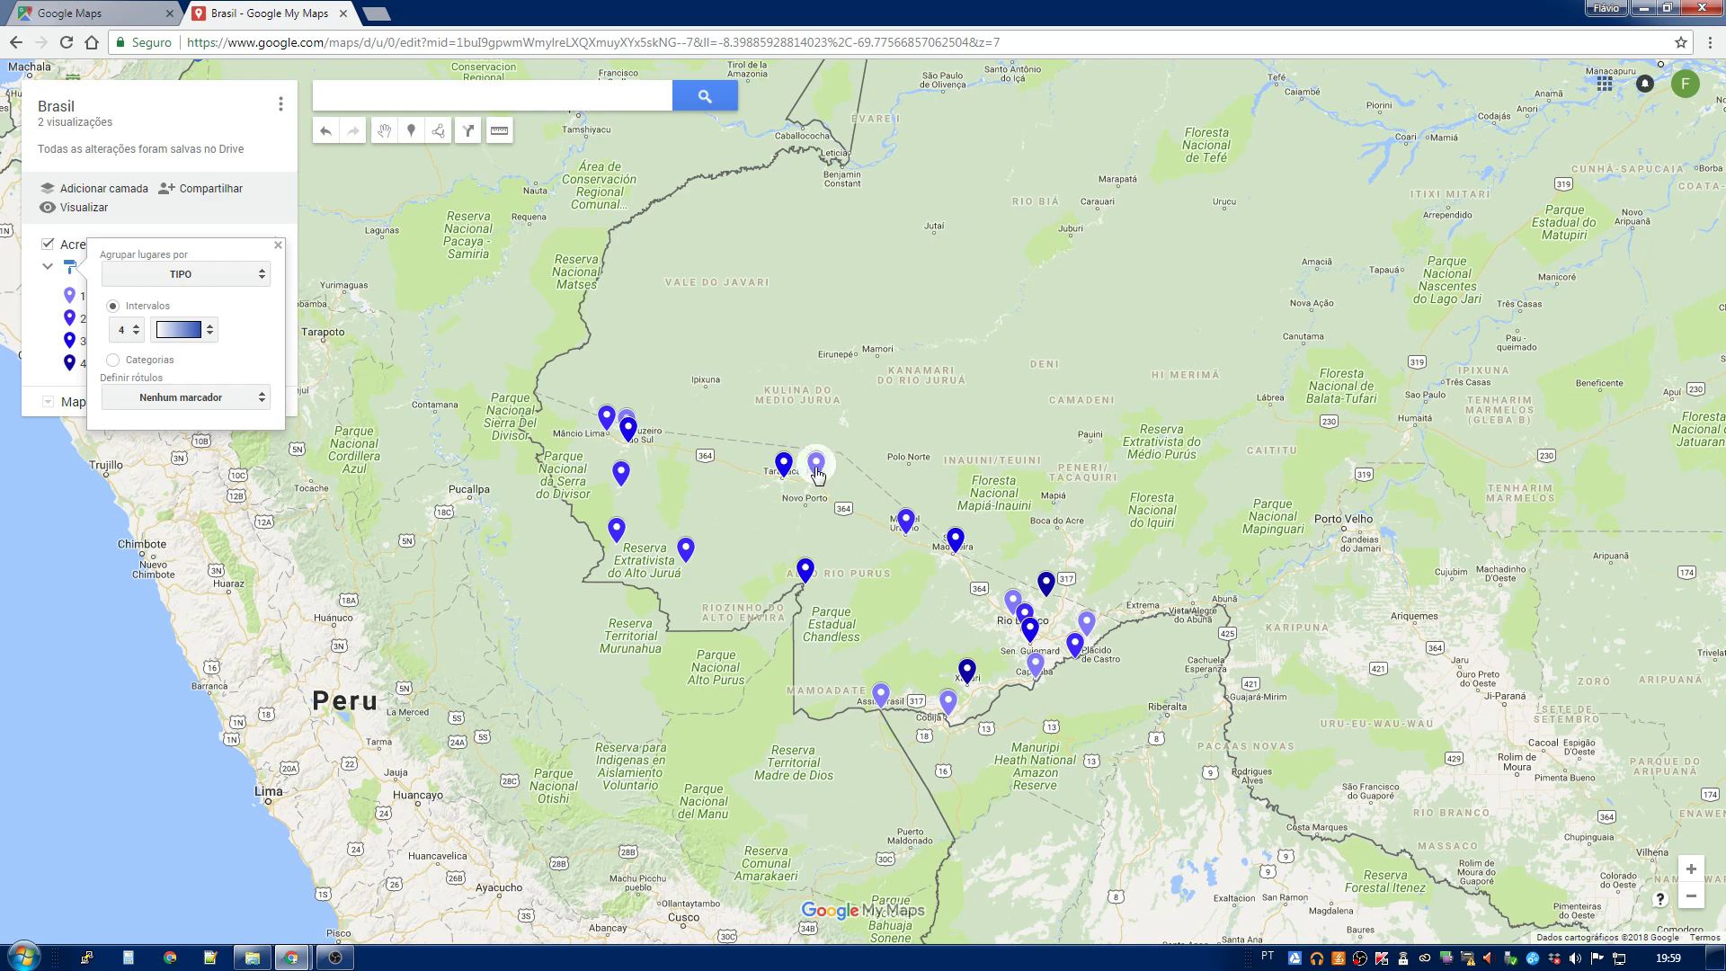
Step: Try the rainbow colour range on the TIPO intervals of the Acre layer, and return the grouping to Categorias
left_click(213, 337)
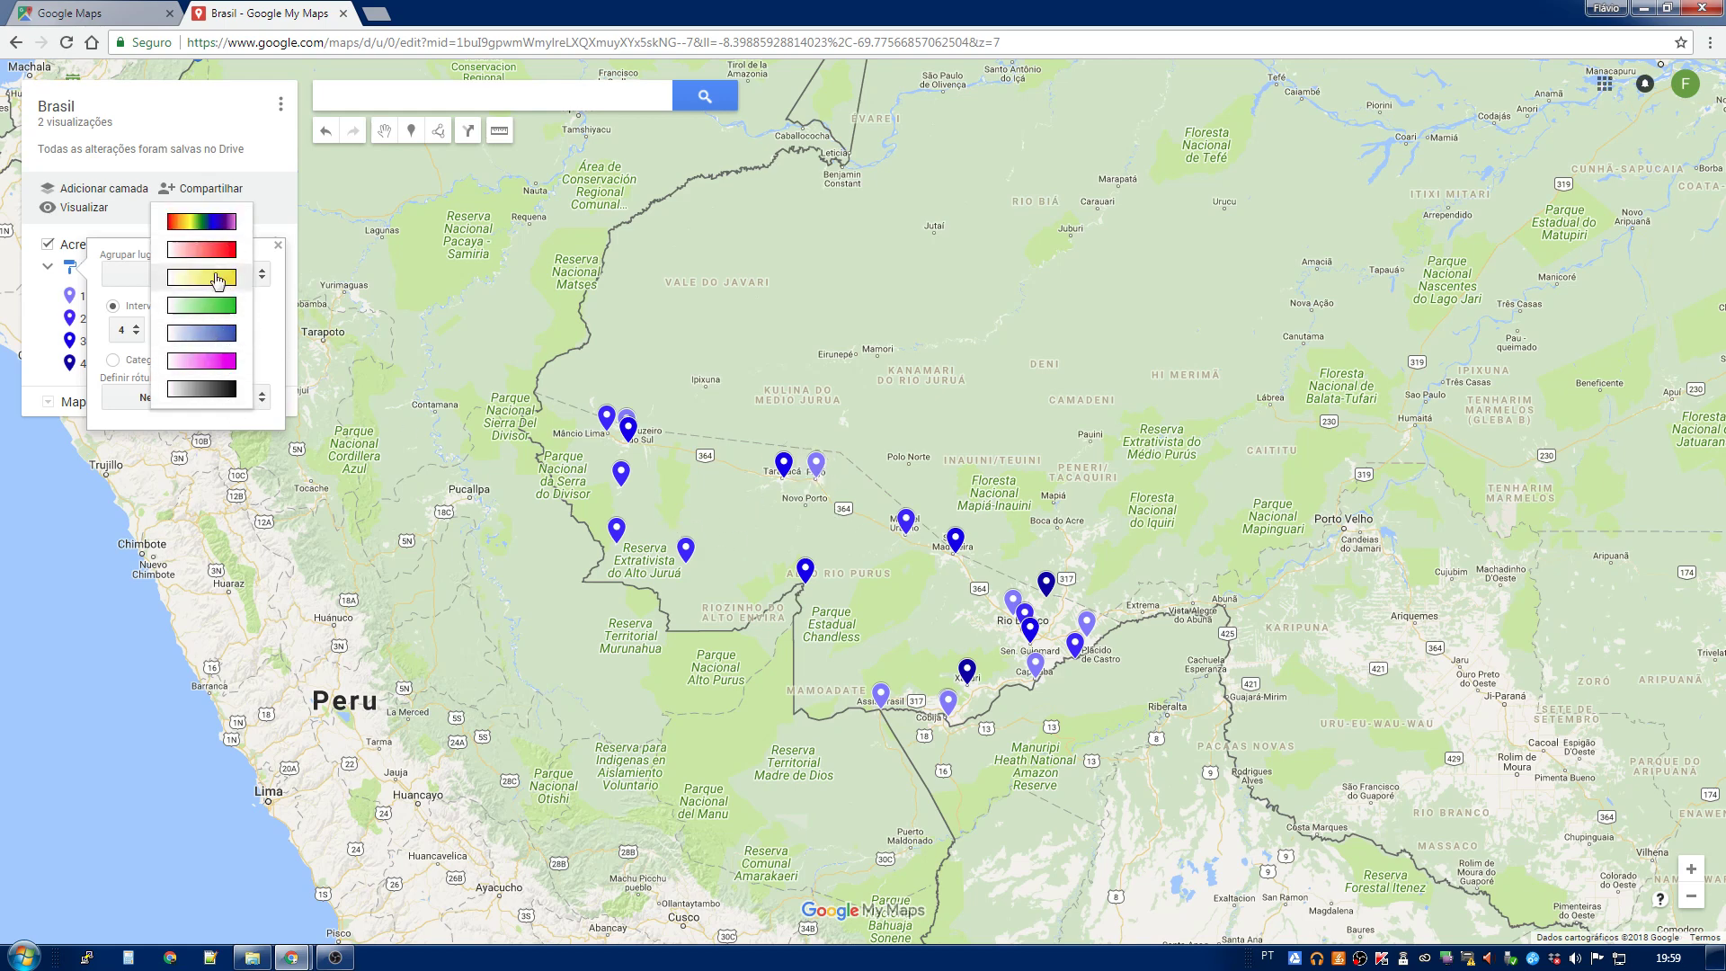
left_click(201, 221)
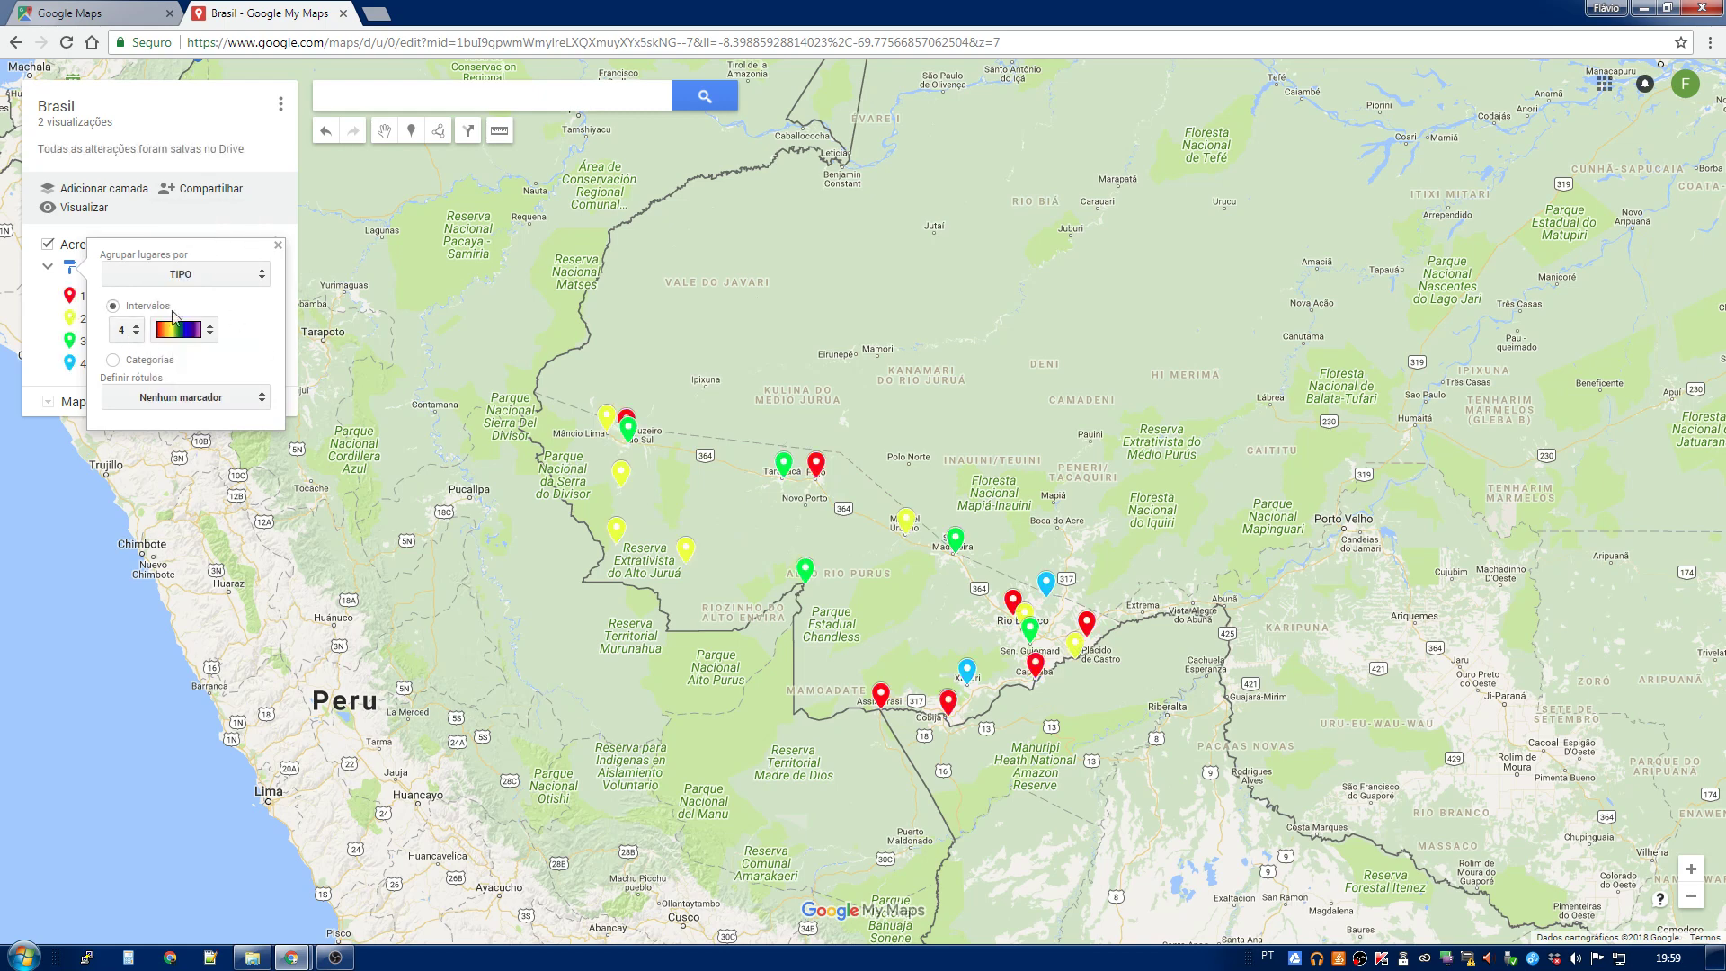
left_click(167, 360)
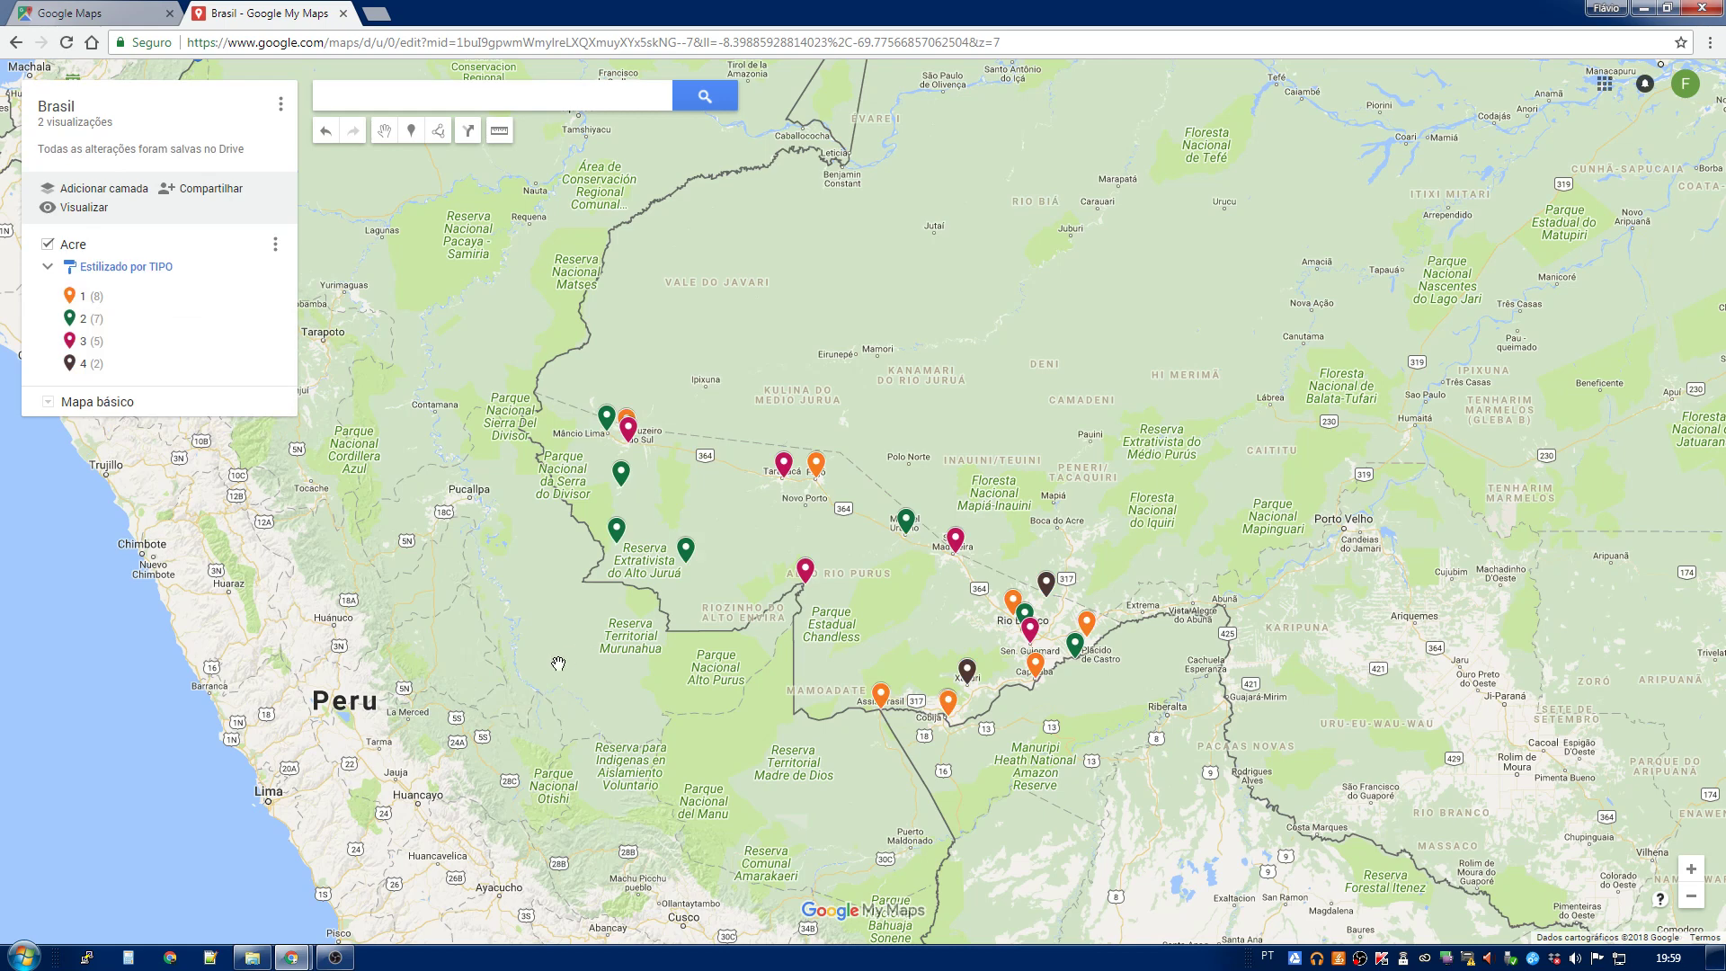
left_click(153, 268)
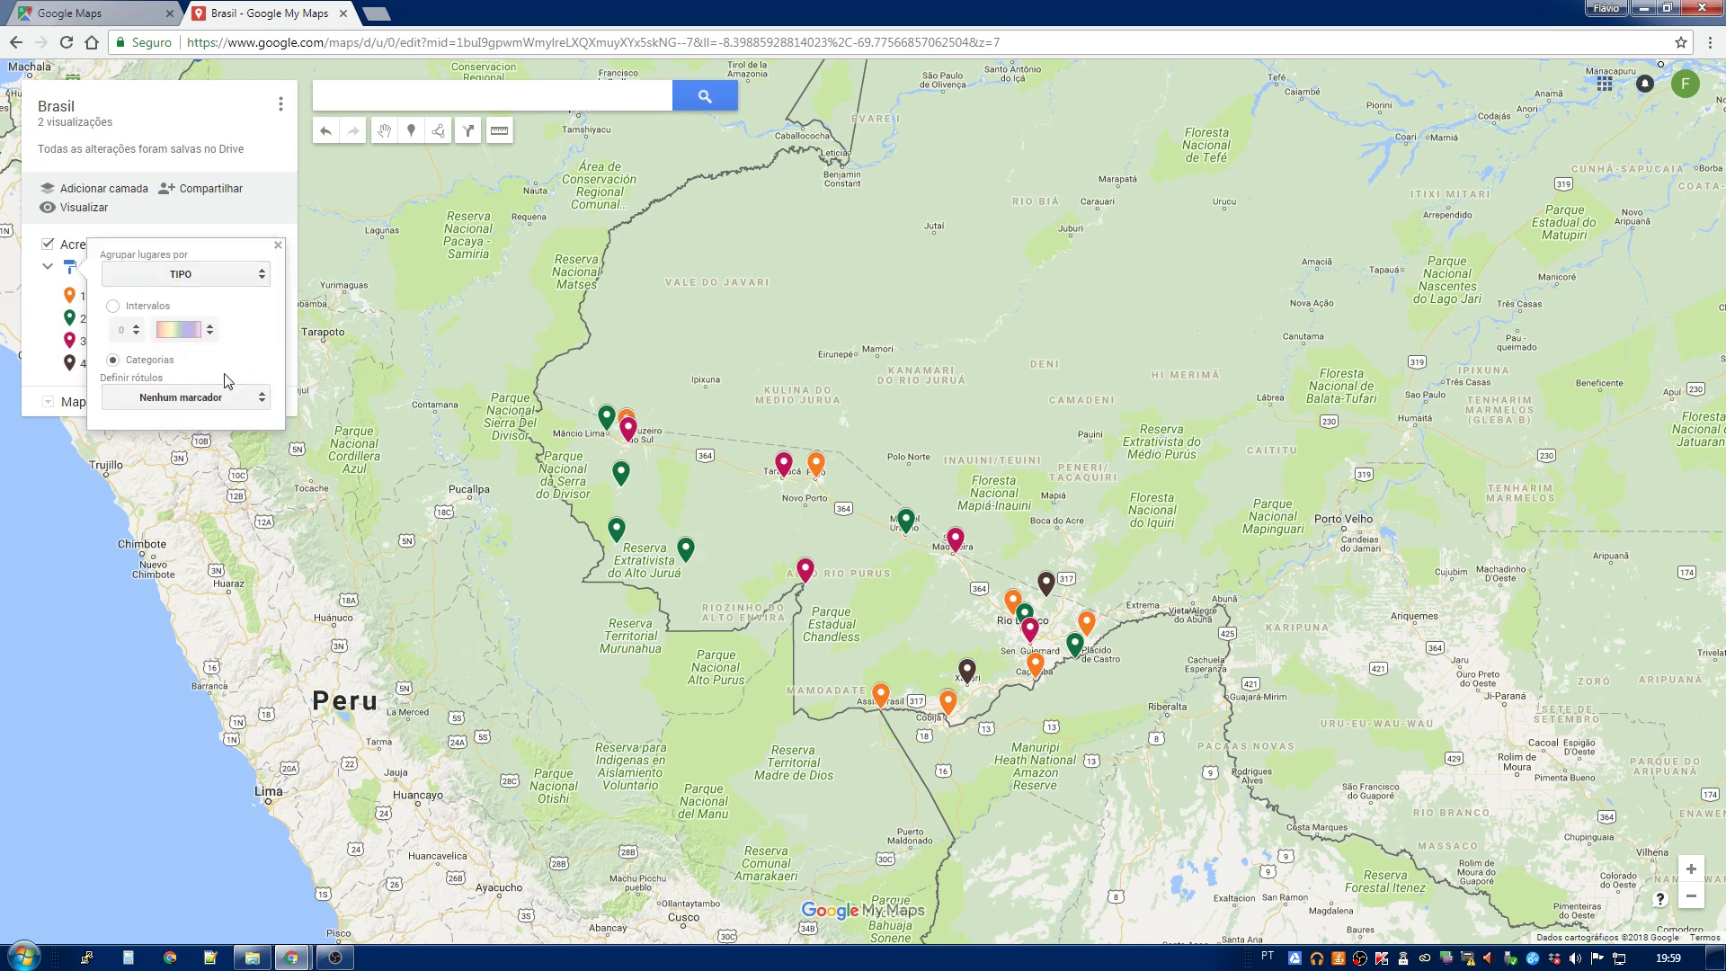
left_click(278, 245)
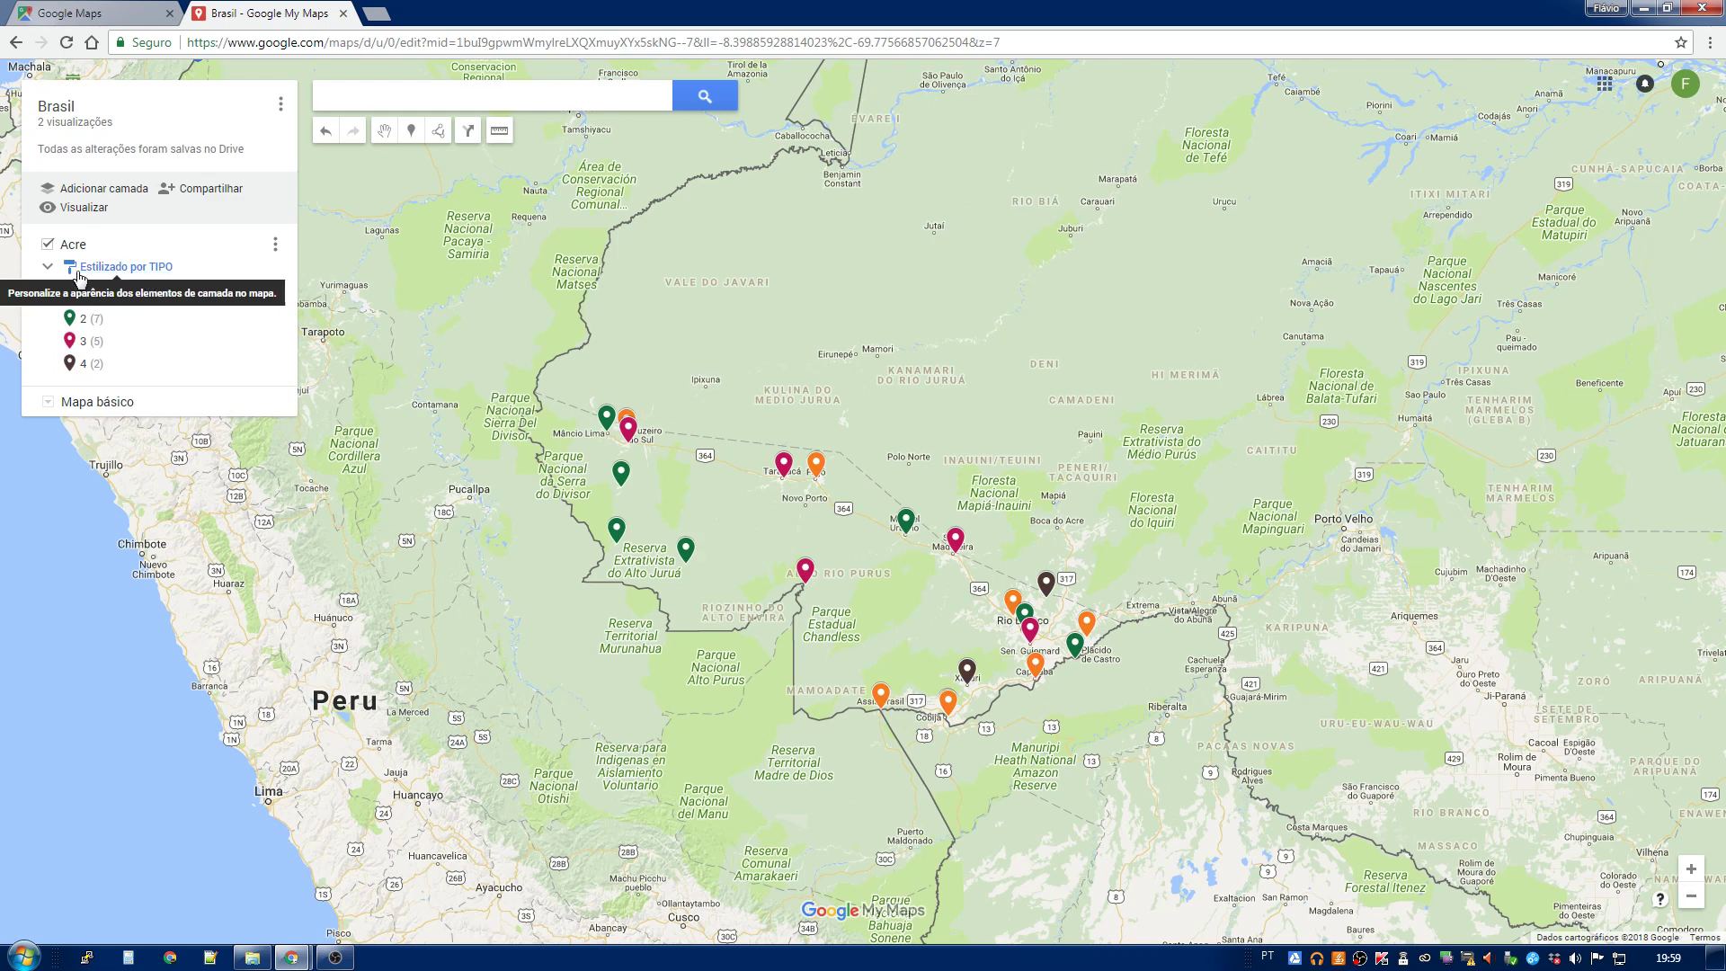
Step: Label the Acre layer's markers with the LOCALIDADE column
left_click(126, 267)
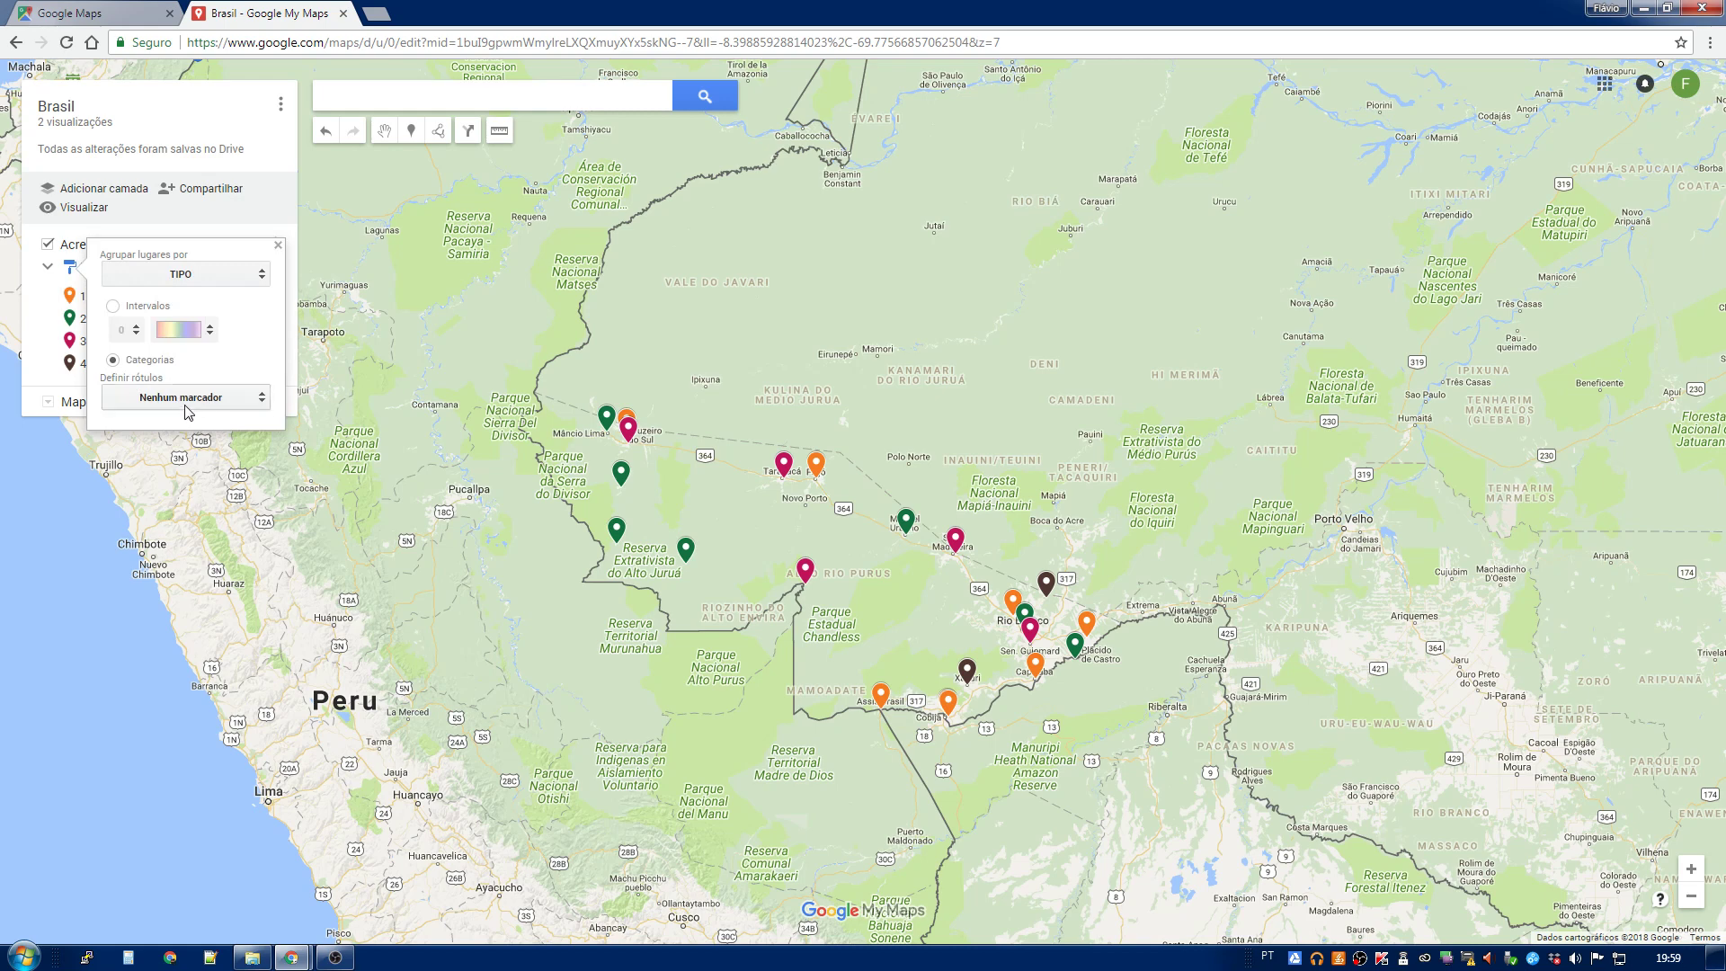
left_click(239, 412)
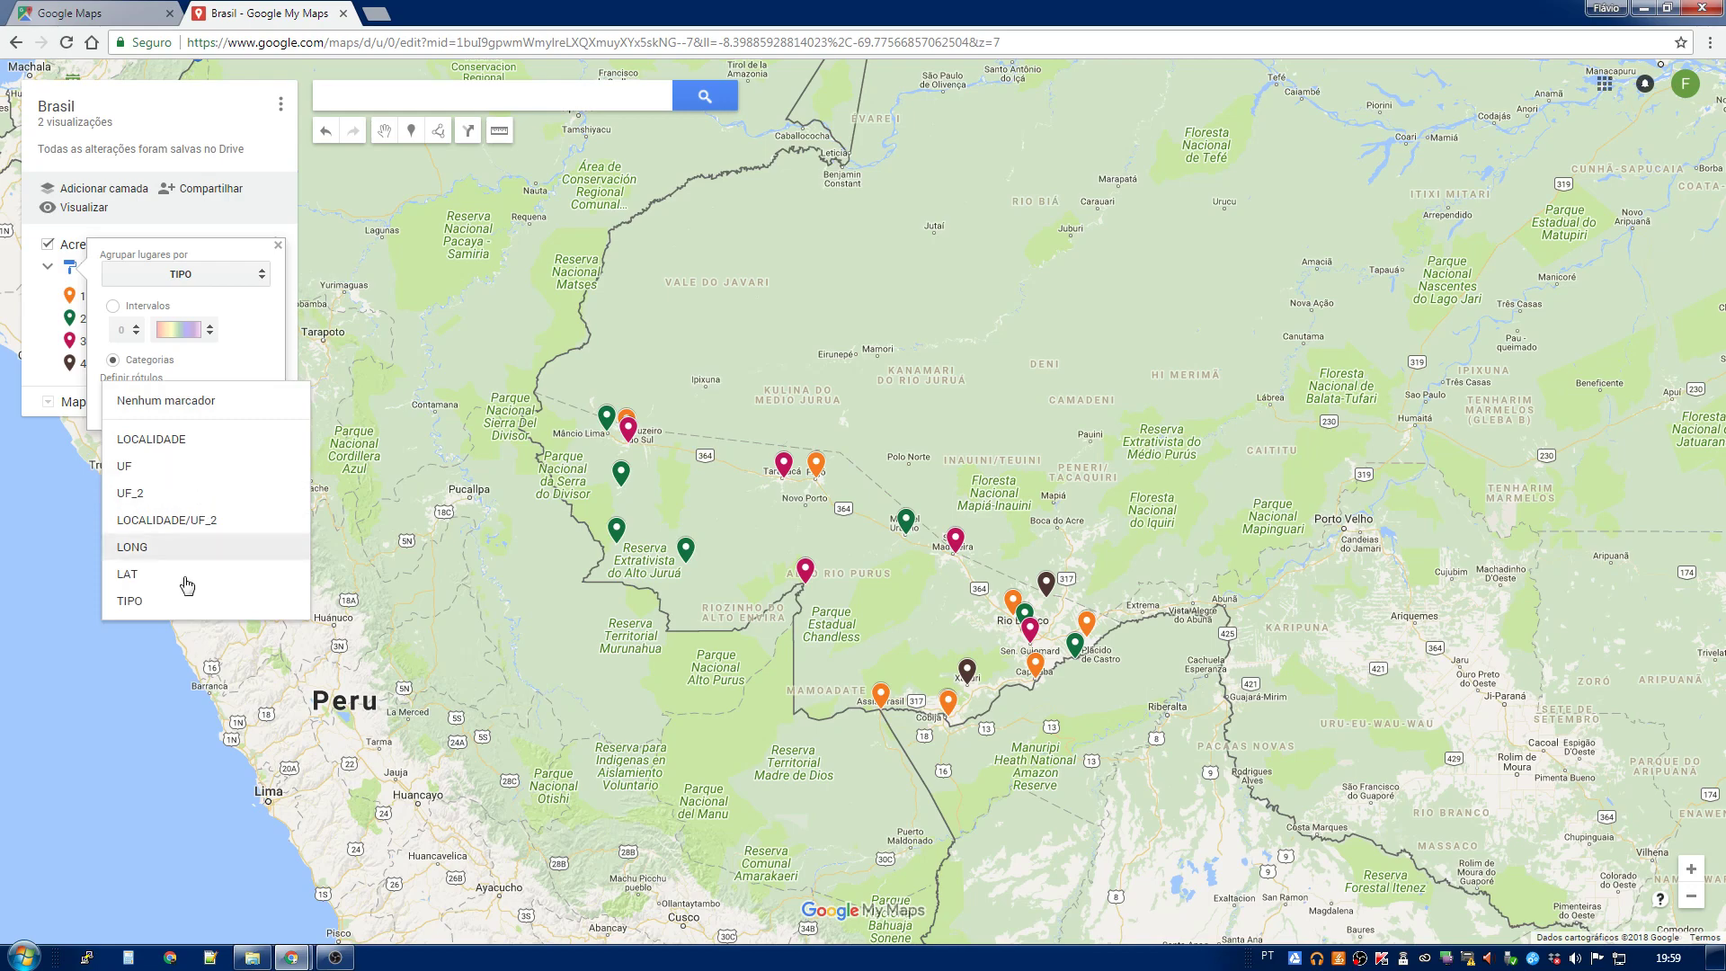
left_click(170, 439)
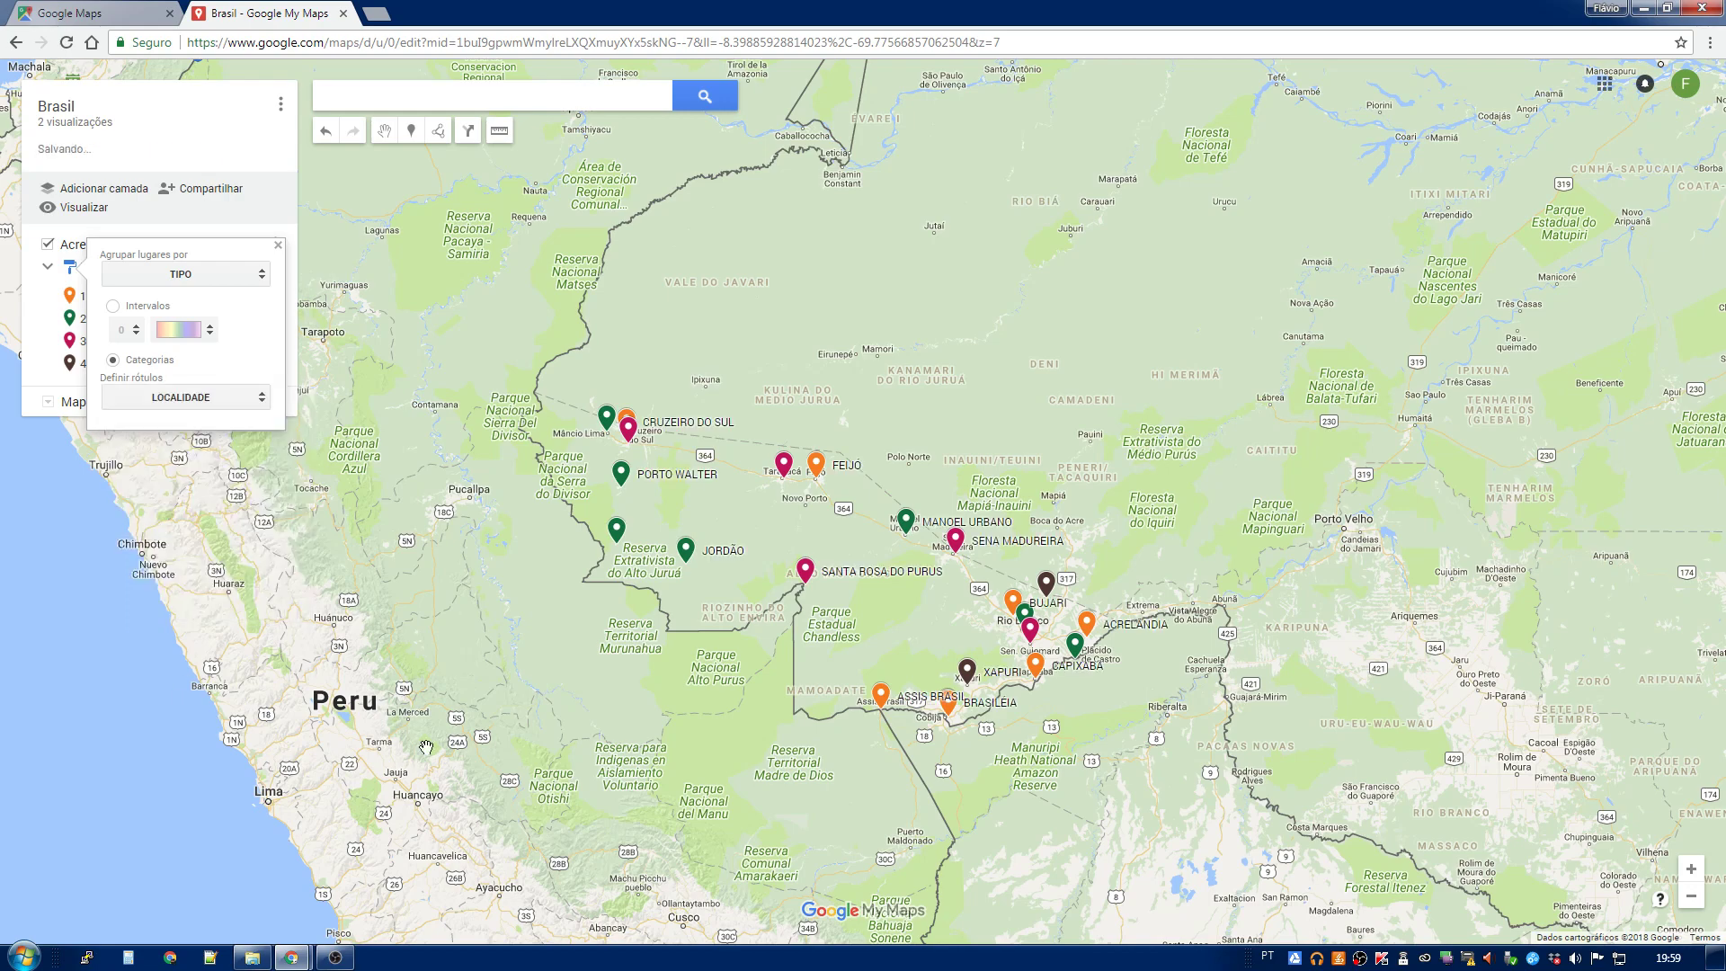
left_click(688, 535)
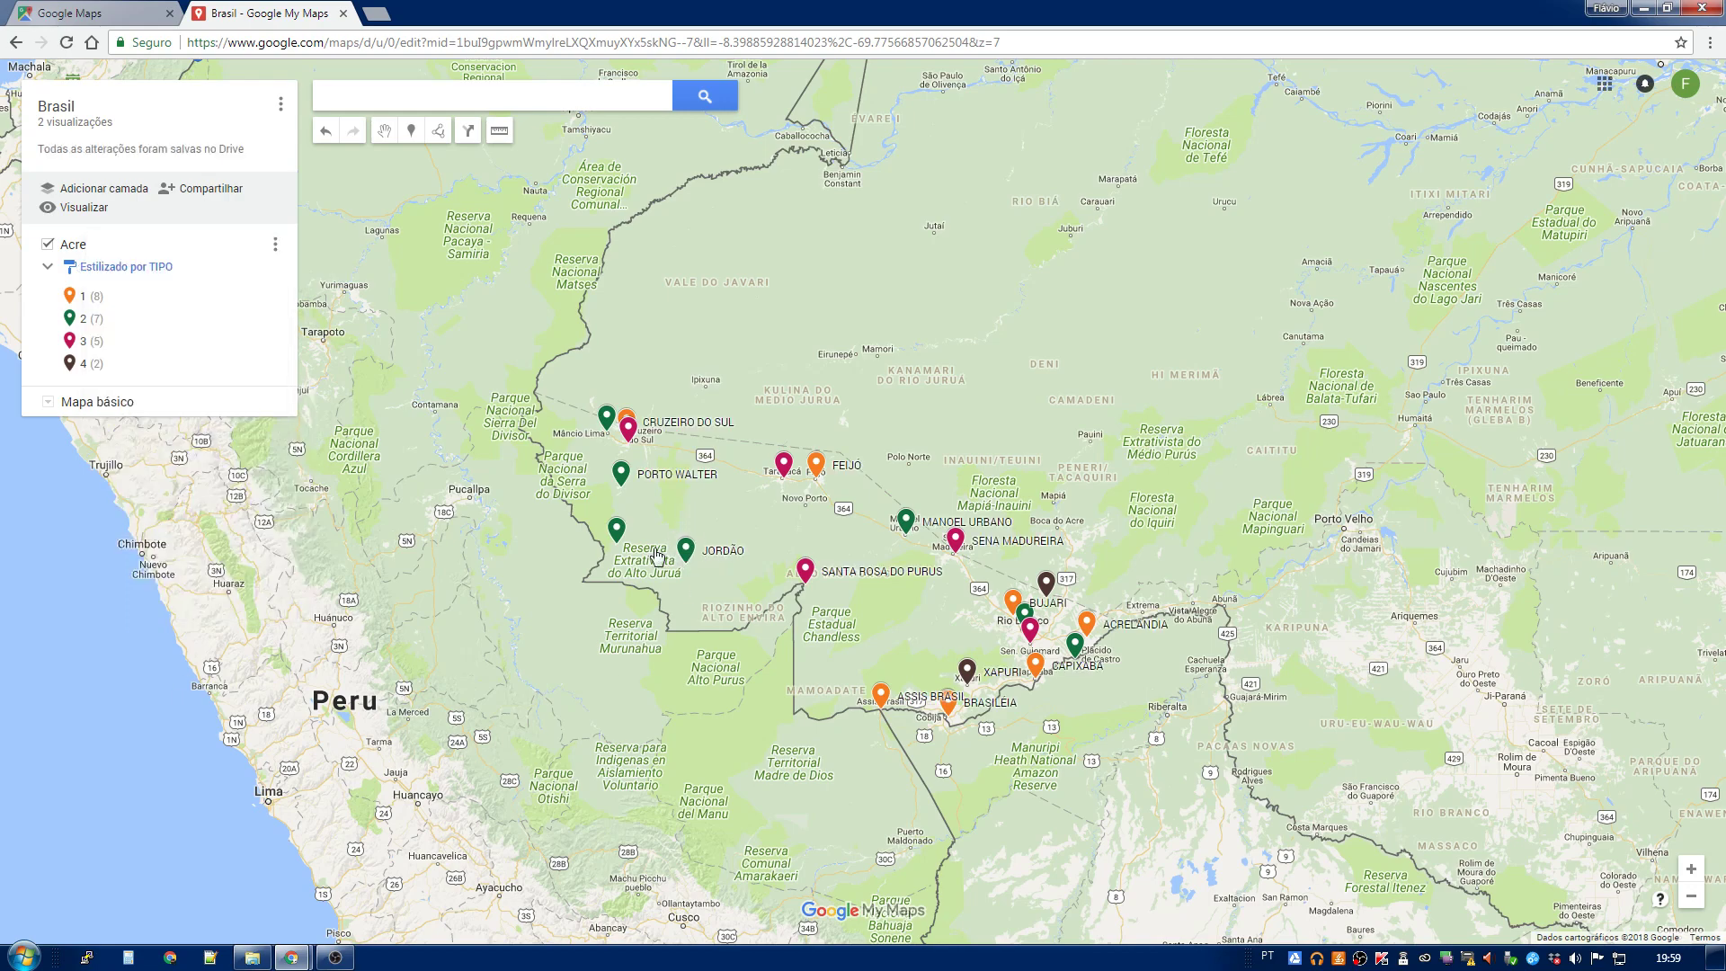
Step: Examine how the locality labels display across Acre at different map scales, including around Cruzeiro do Sul
scroll(664, 544, "up", 2)
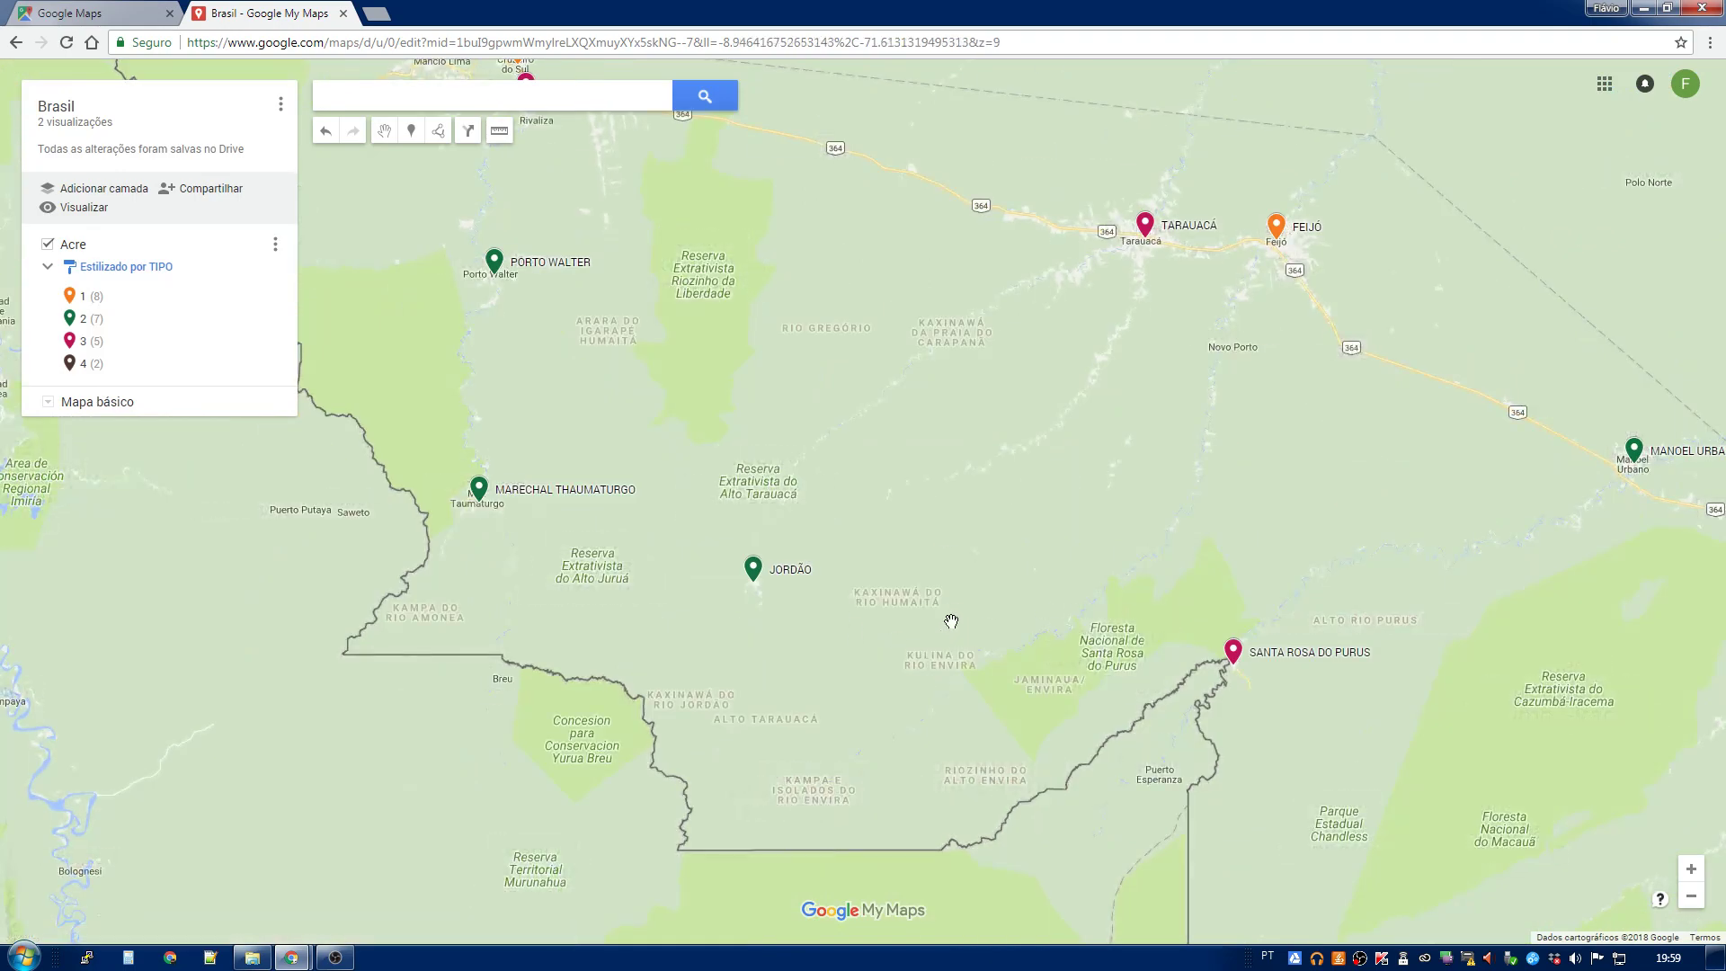
scroll(785, 570, "down", 3)
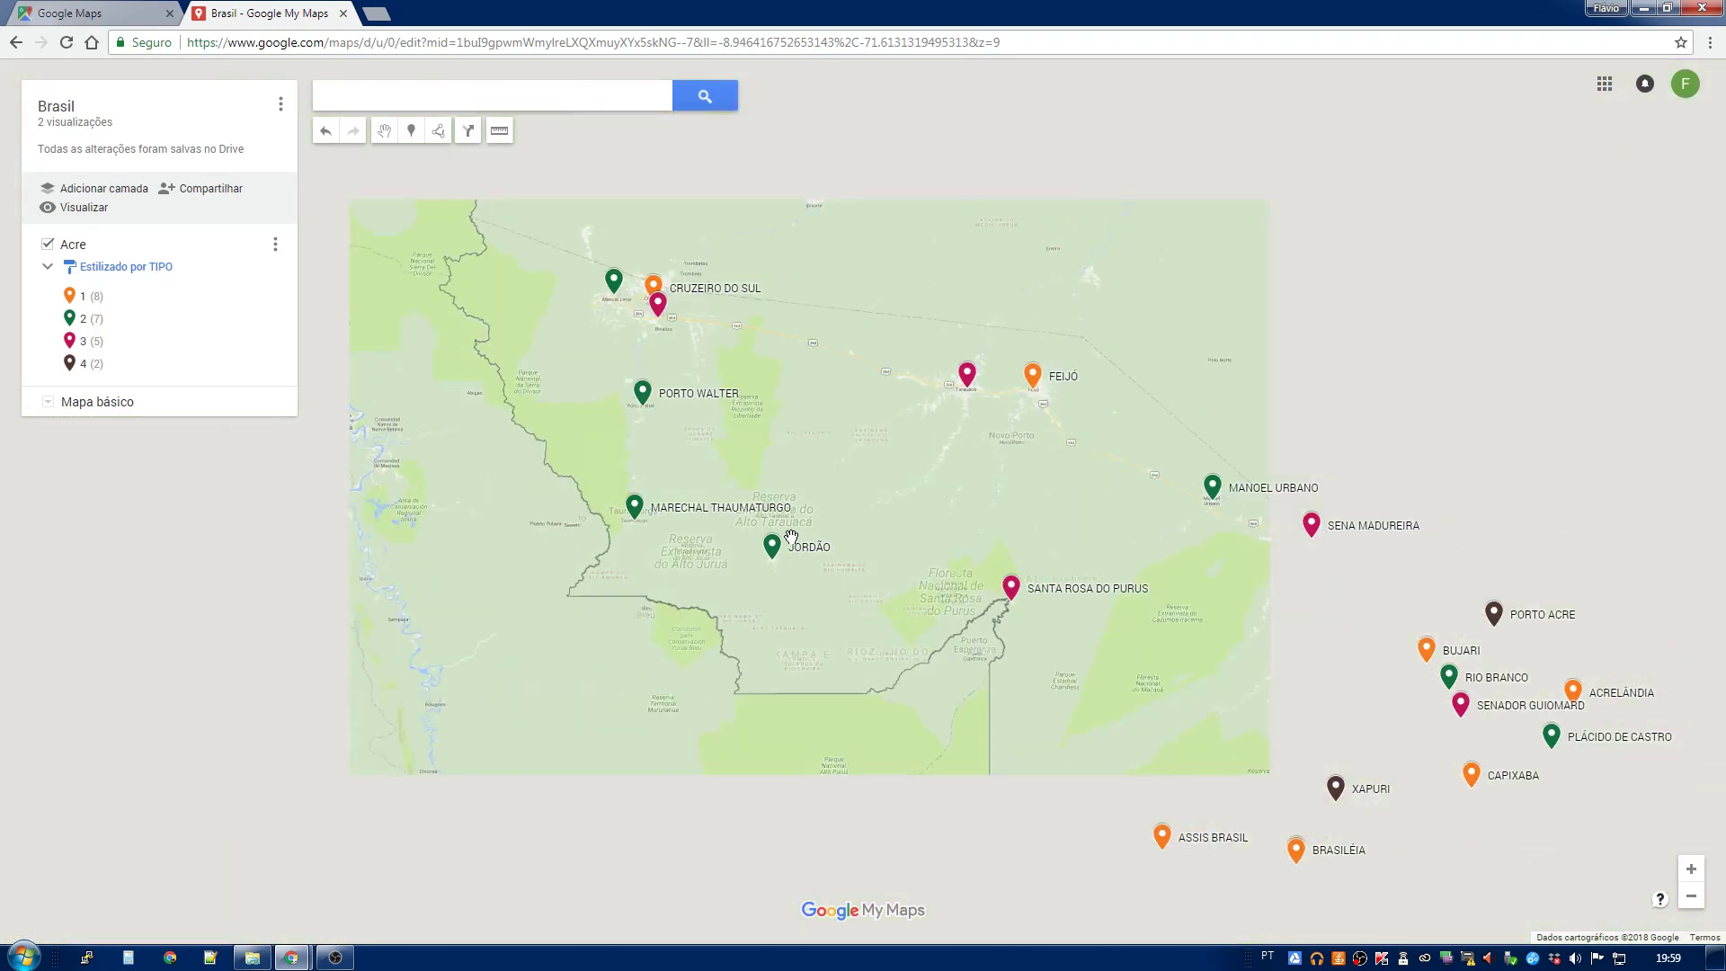
scroll(909, 608, "down", 2)
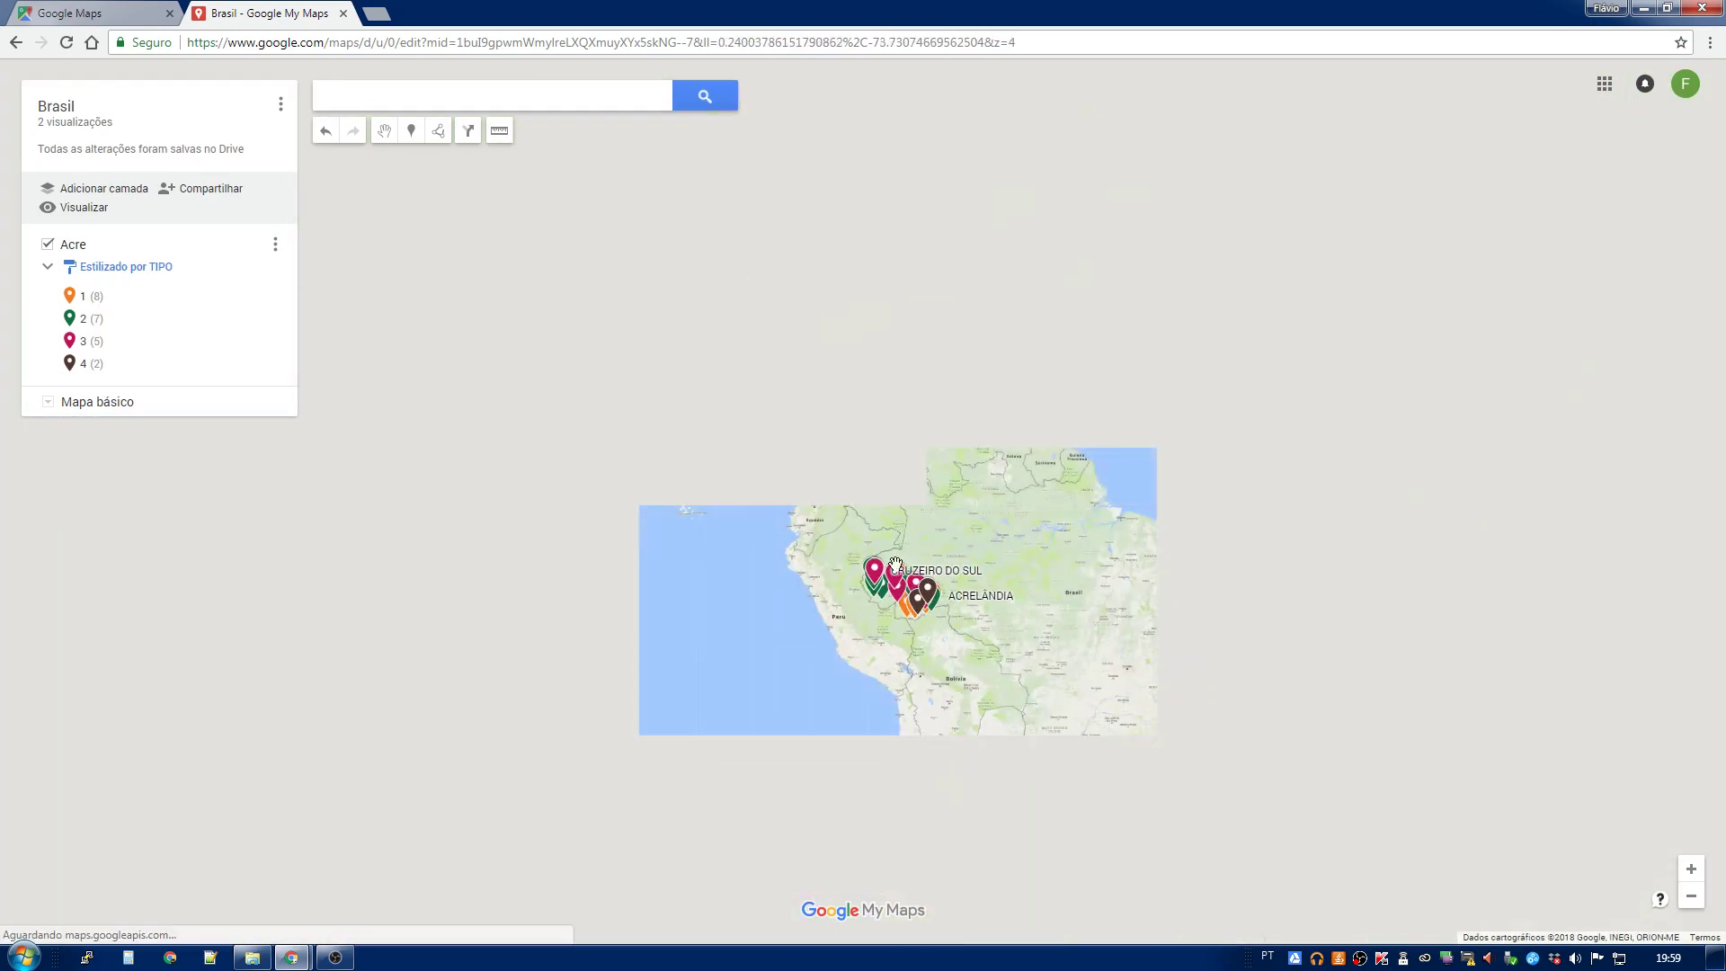
scroll(782, 522, "up", 2)
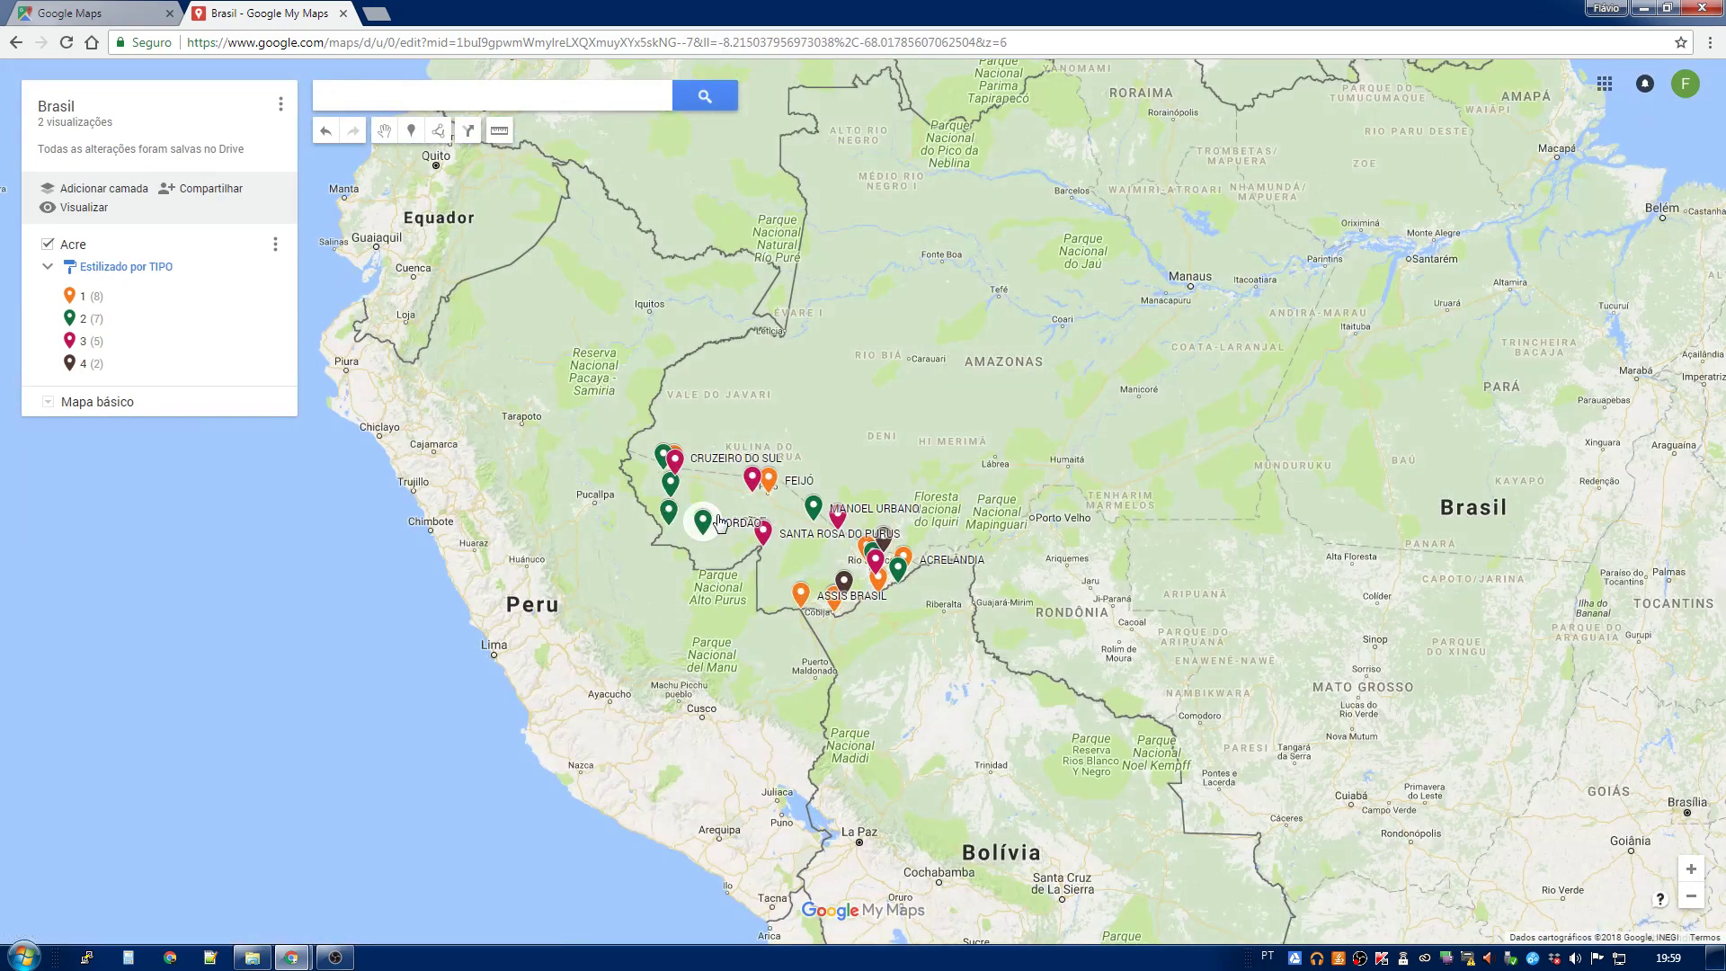
scroll(681, 520, "up", 2)
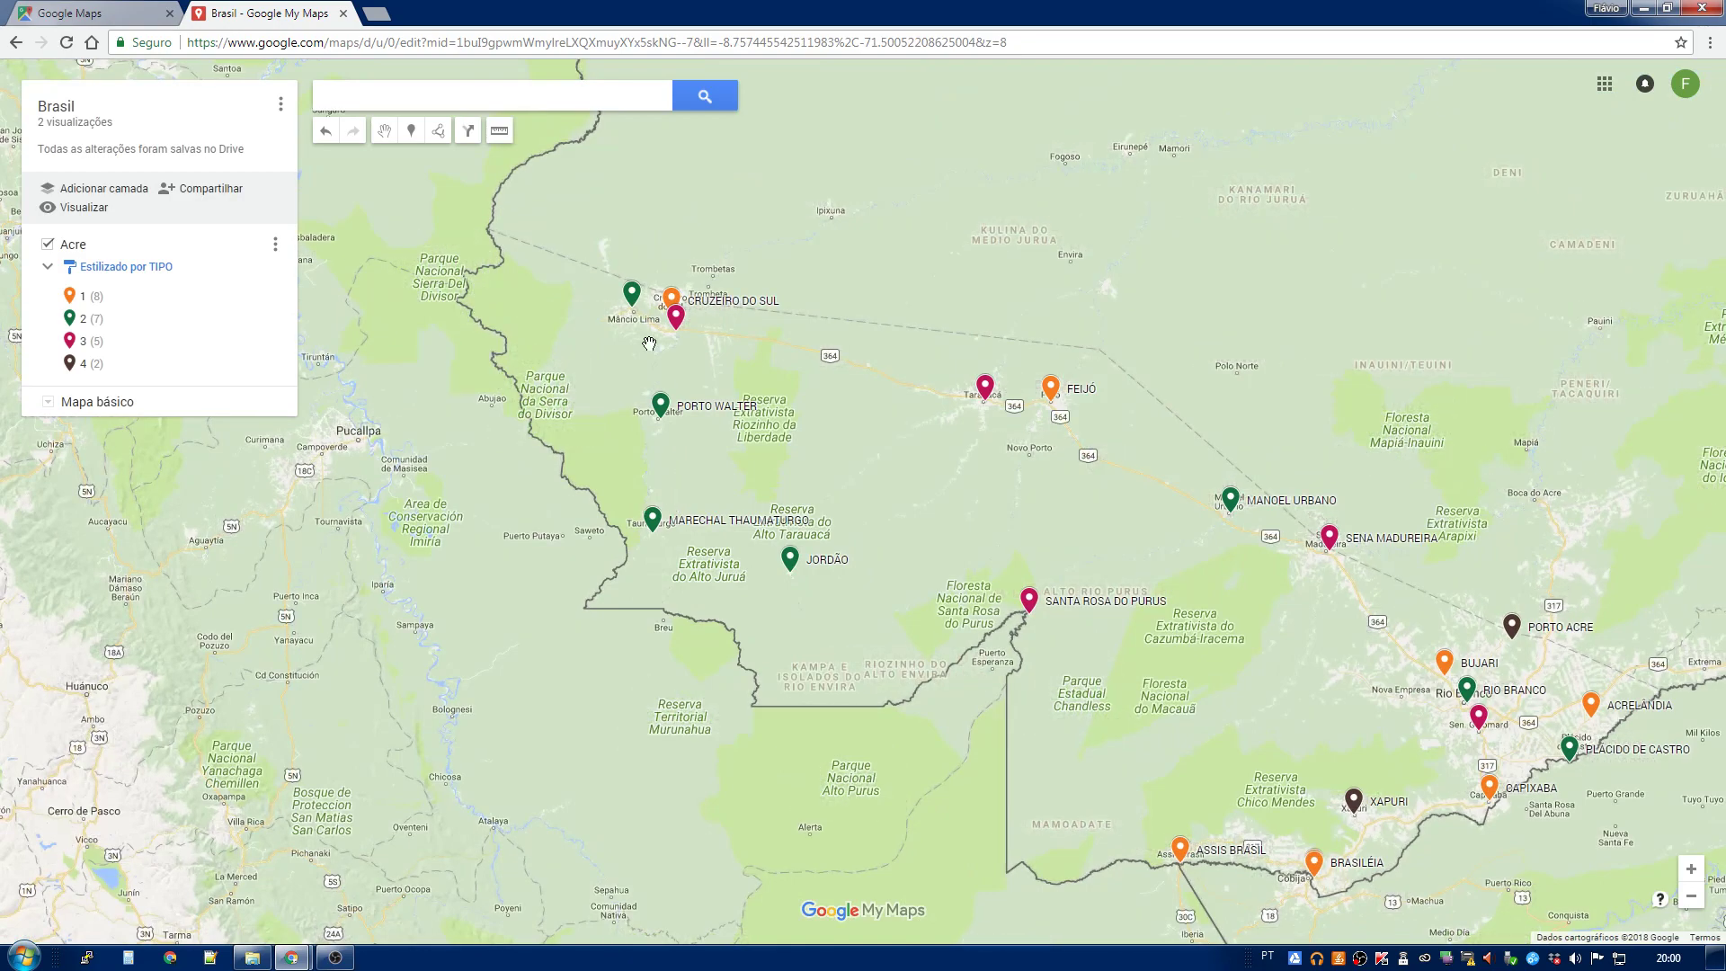
scroll(674, 279, "up", 2)
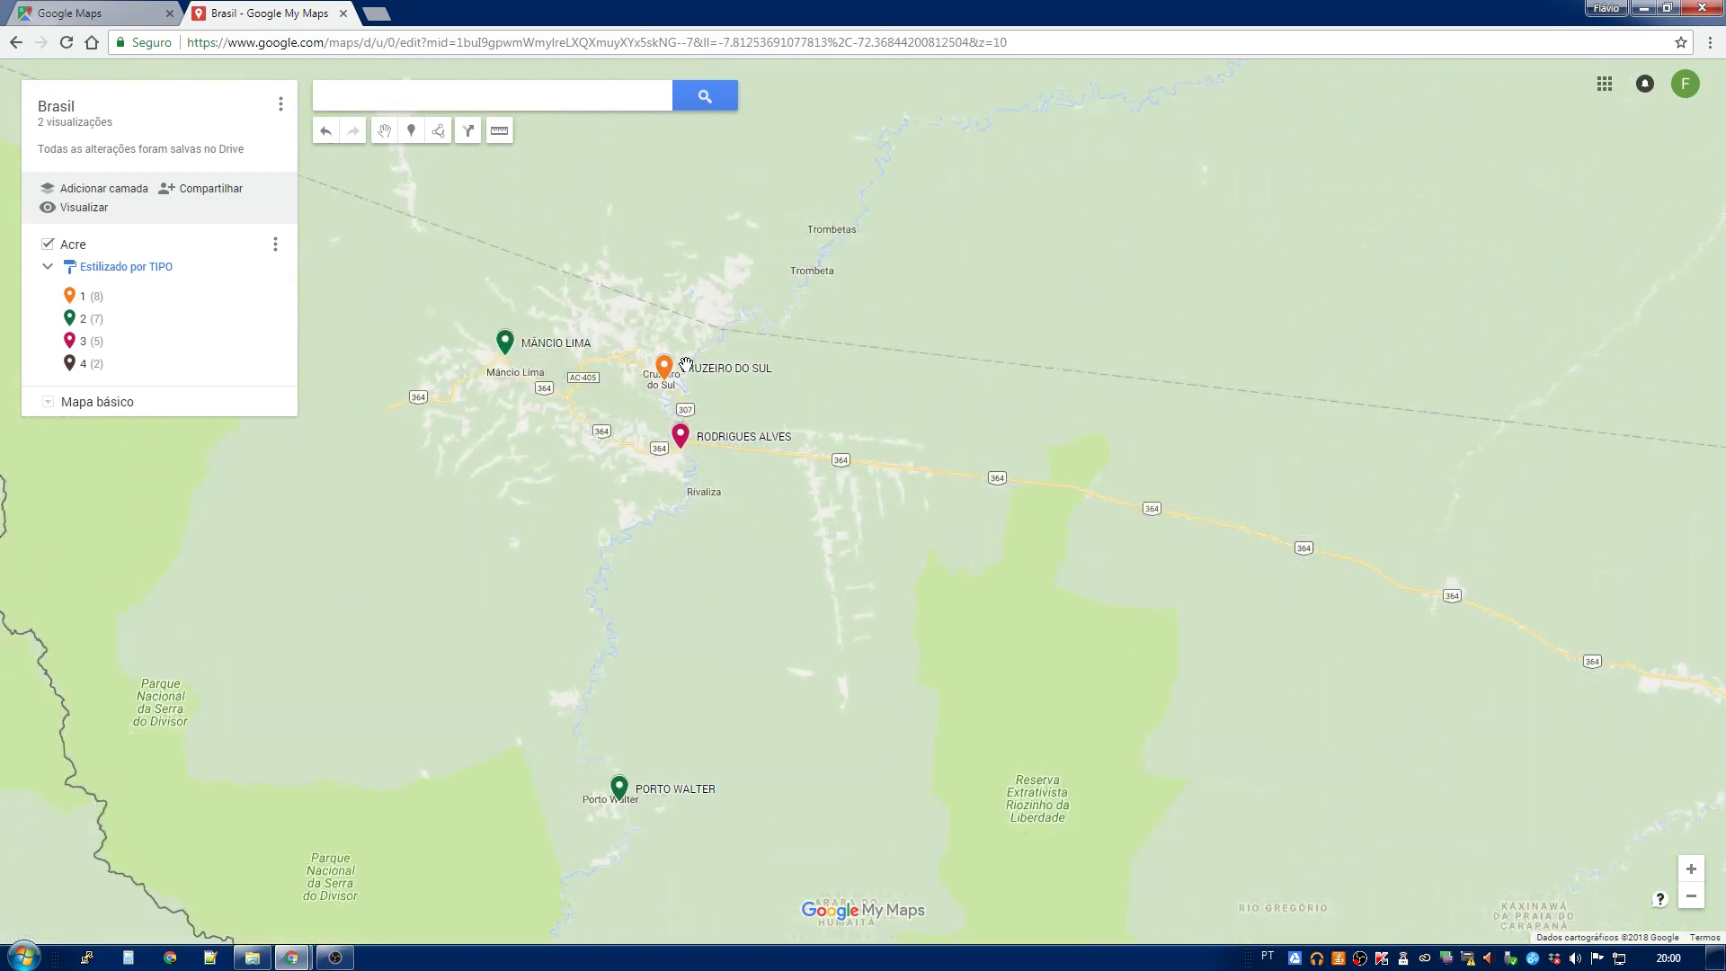
scroll(687, 680, "down", 1)
scroll(690, 678, "down", 1)
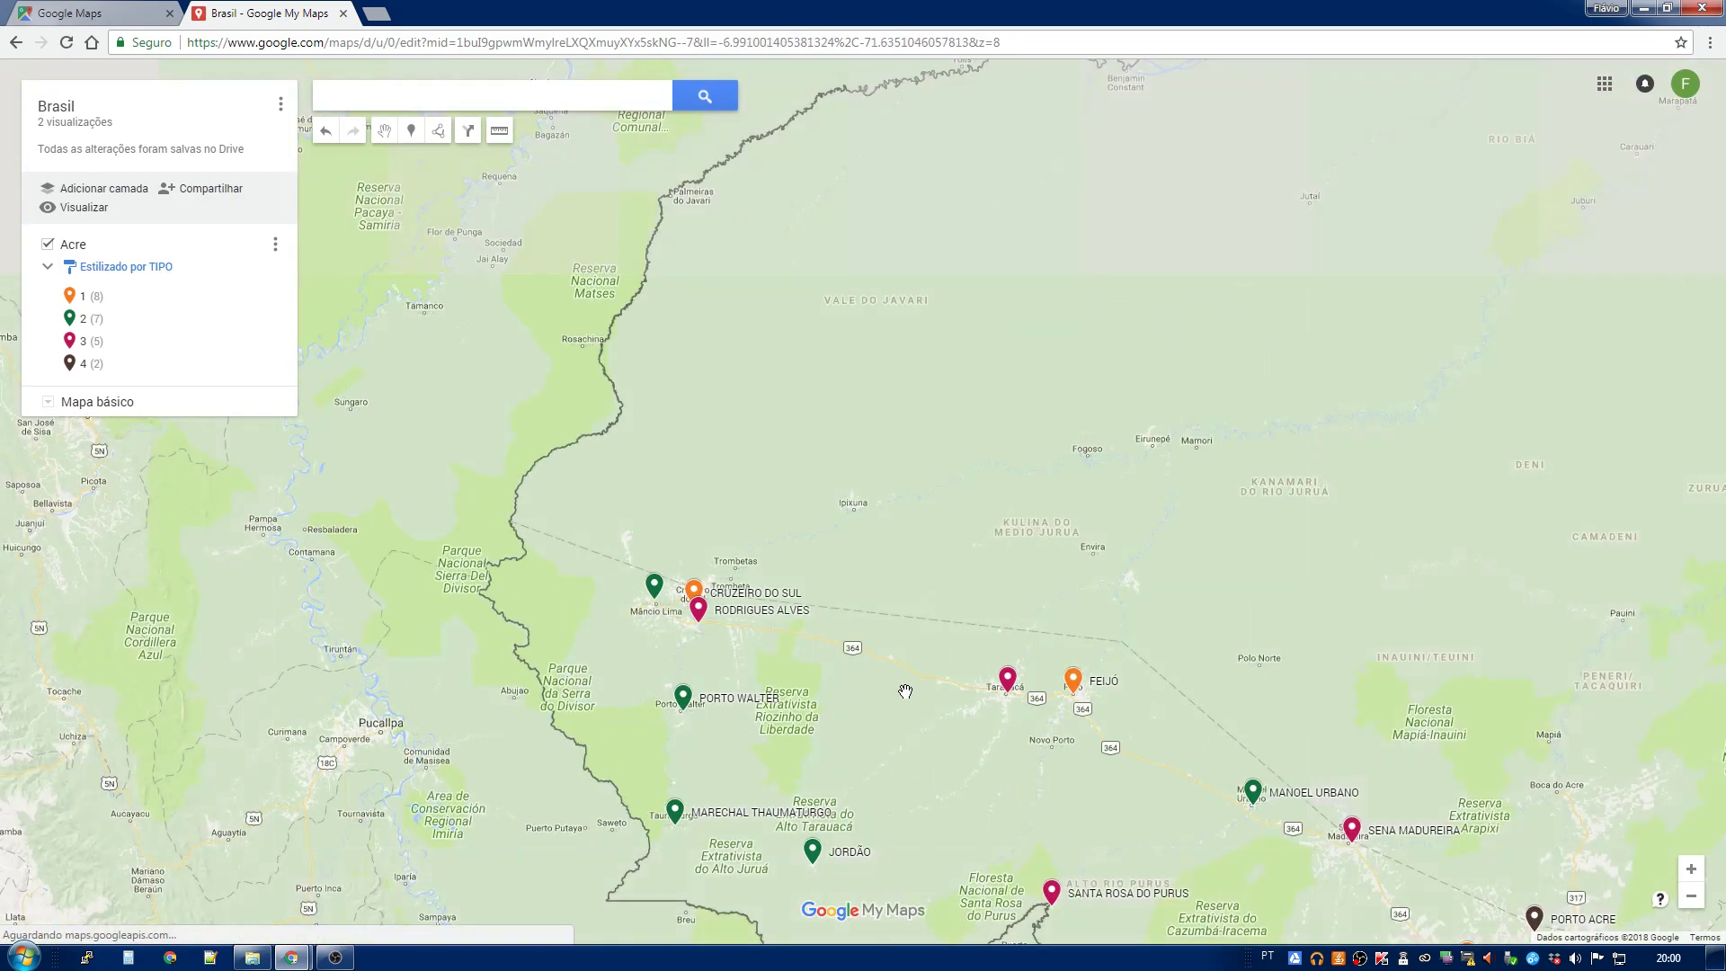
left_click_drag(905, 689, 747, 339)
mouse_move(286, 366)
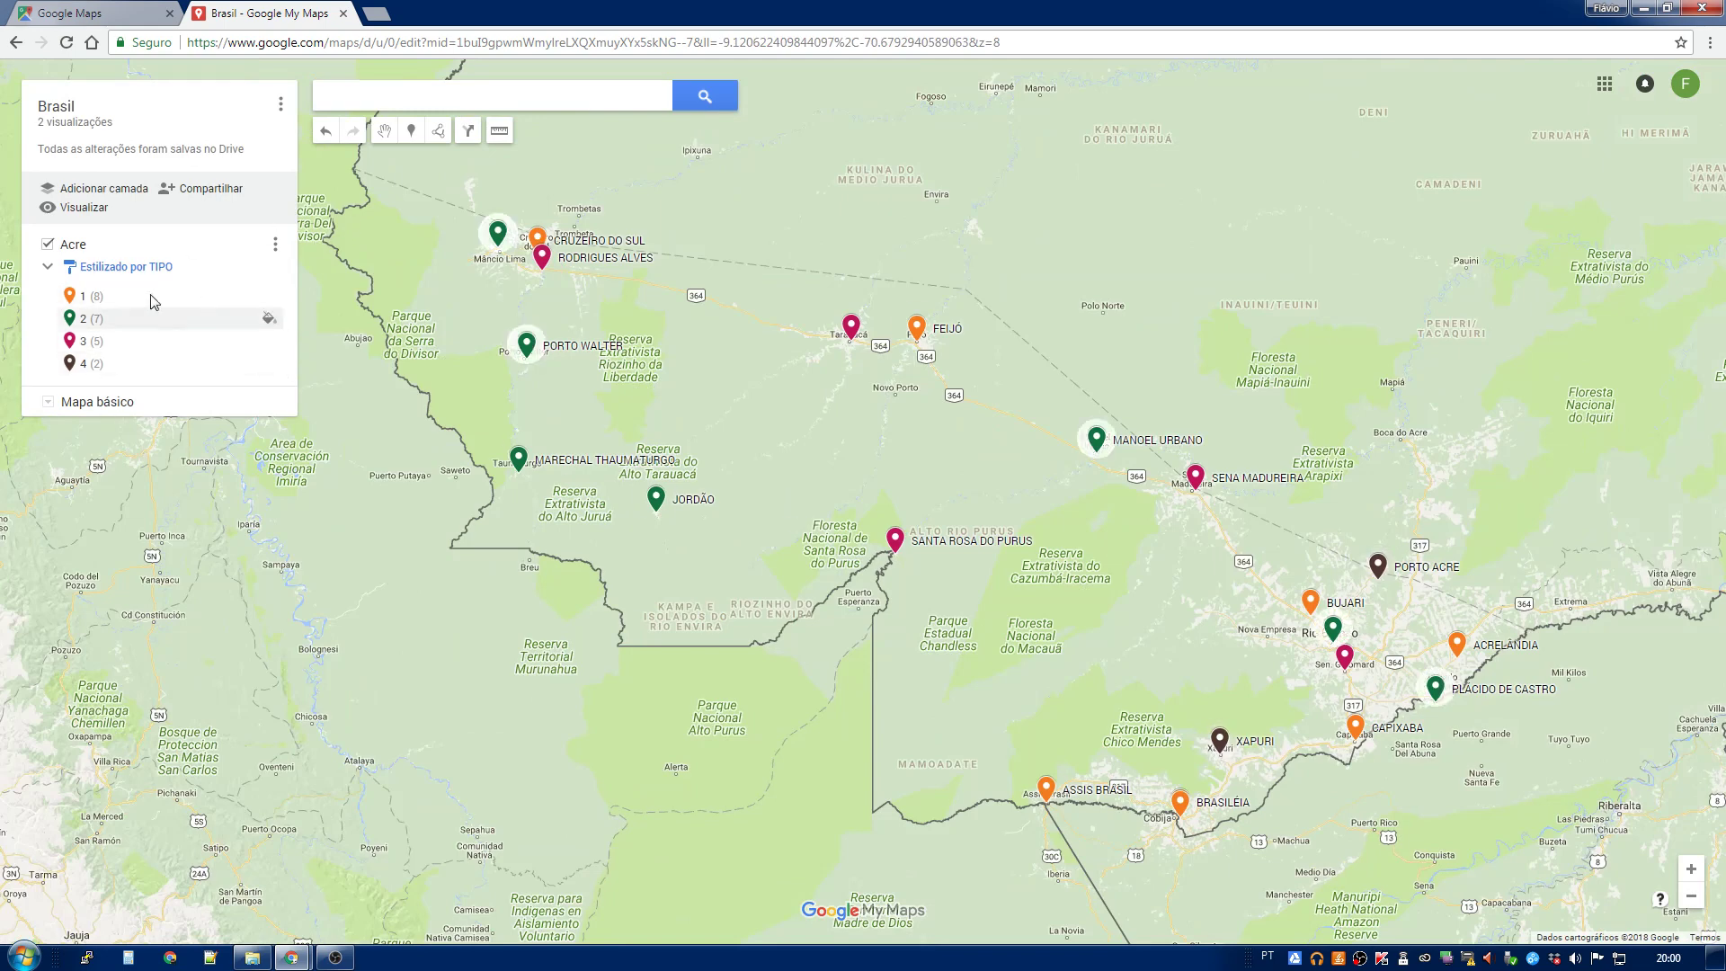
Step: Remove the marker labels from the Acre layer and apply Estilo uniforme to its places
left_click(99, 269)
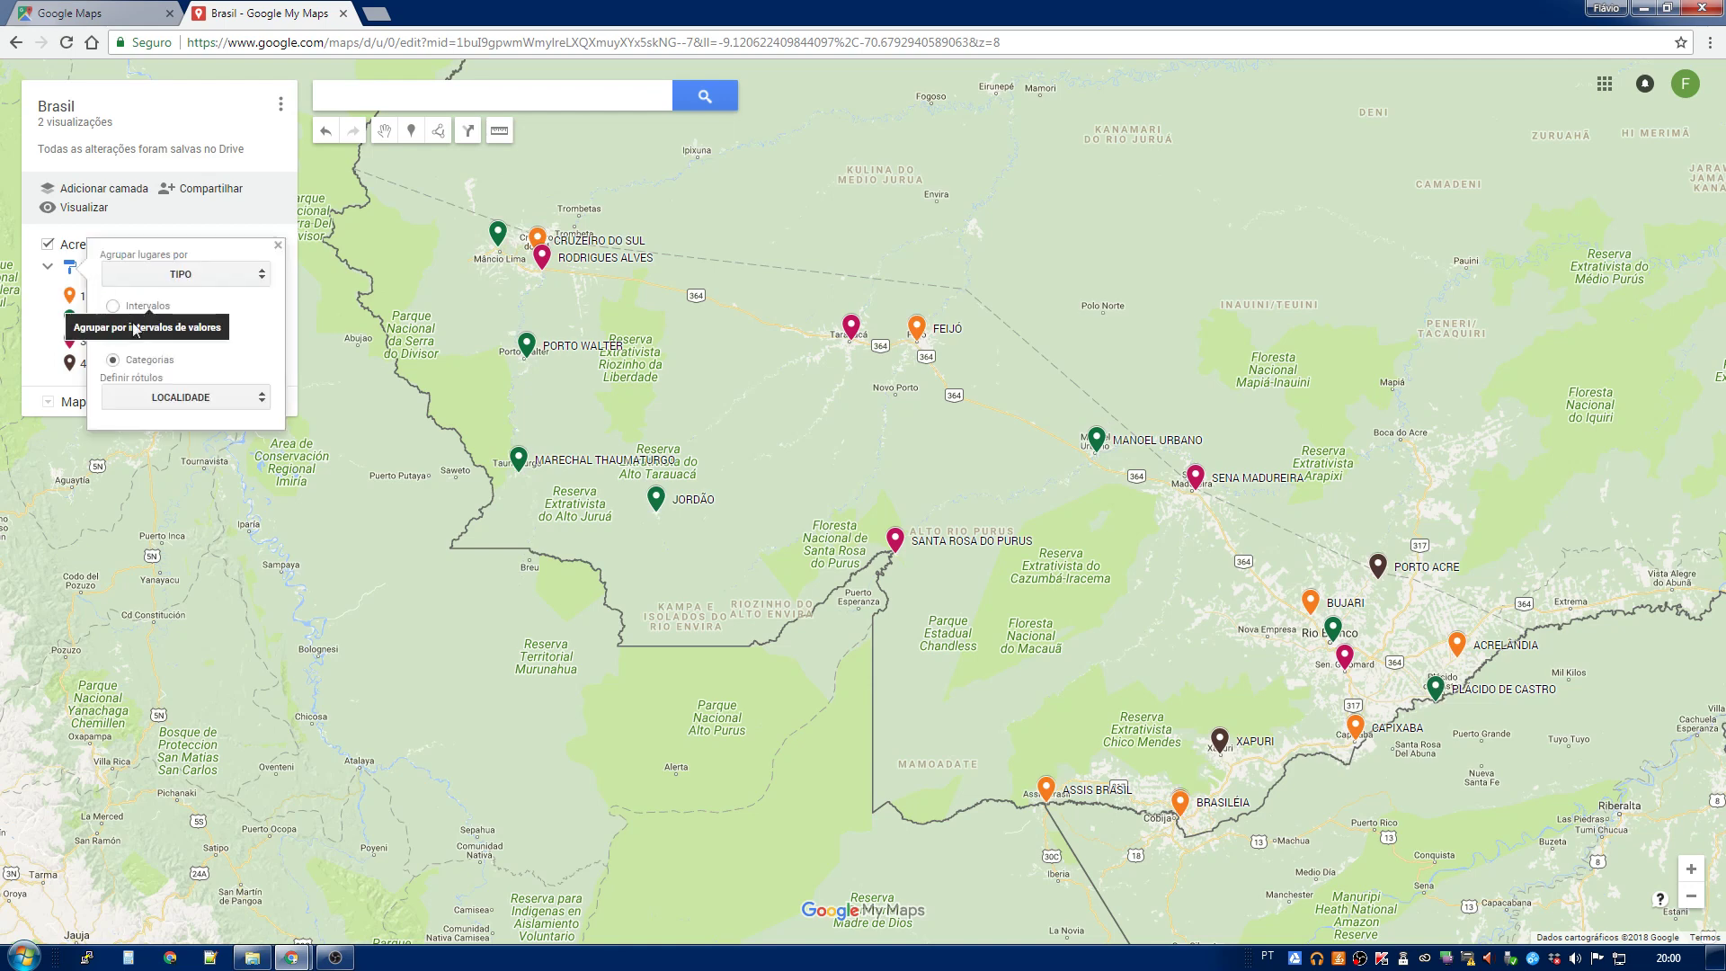
left_click(177, 401)
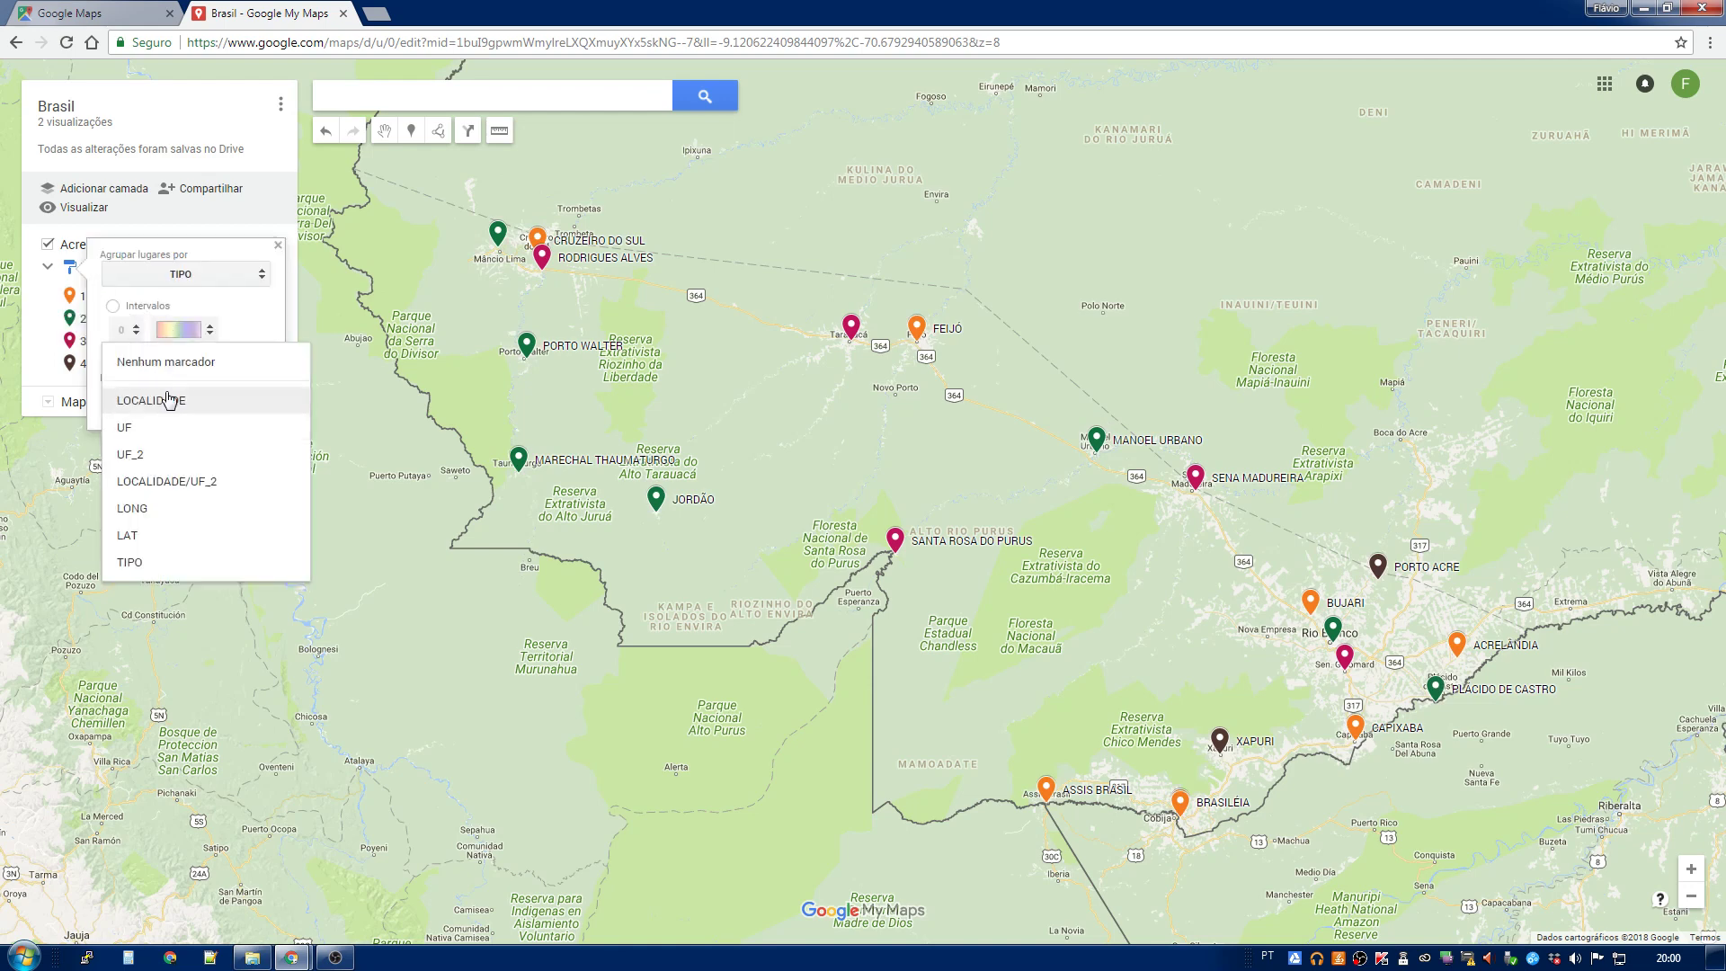
left_click(171, 362)
left_click(177, 274)
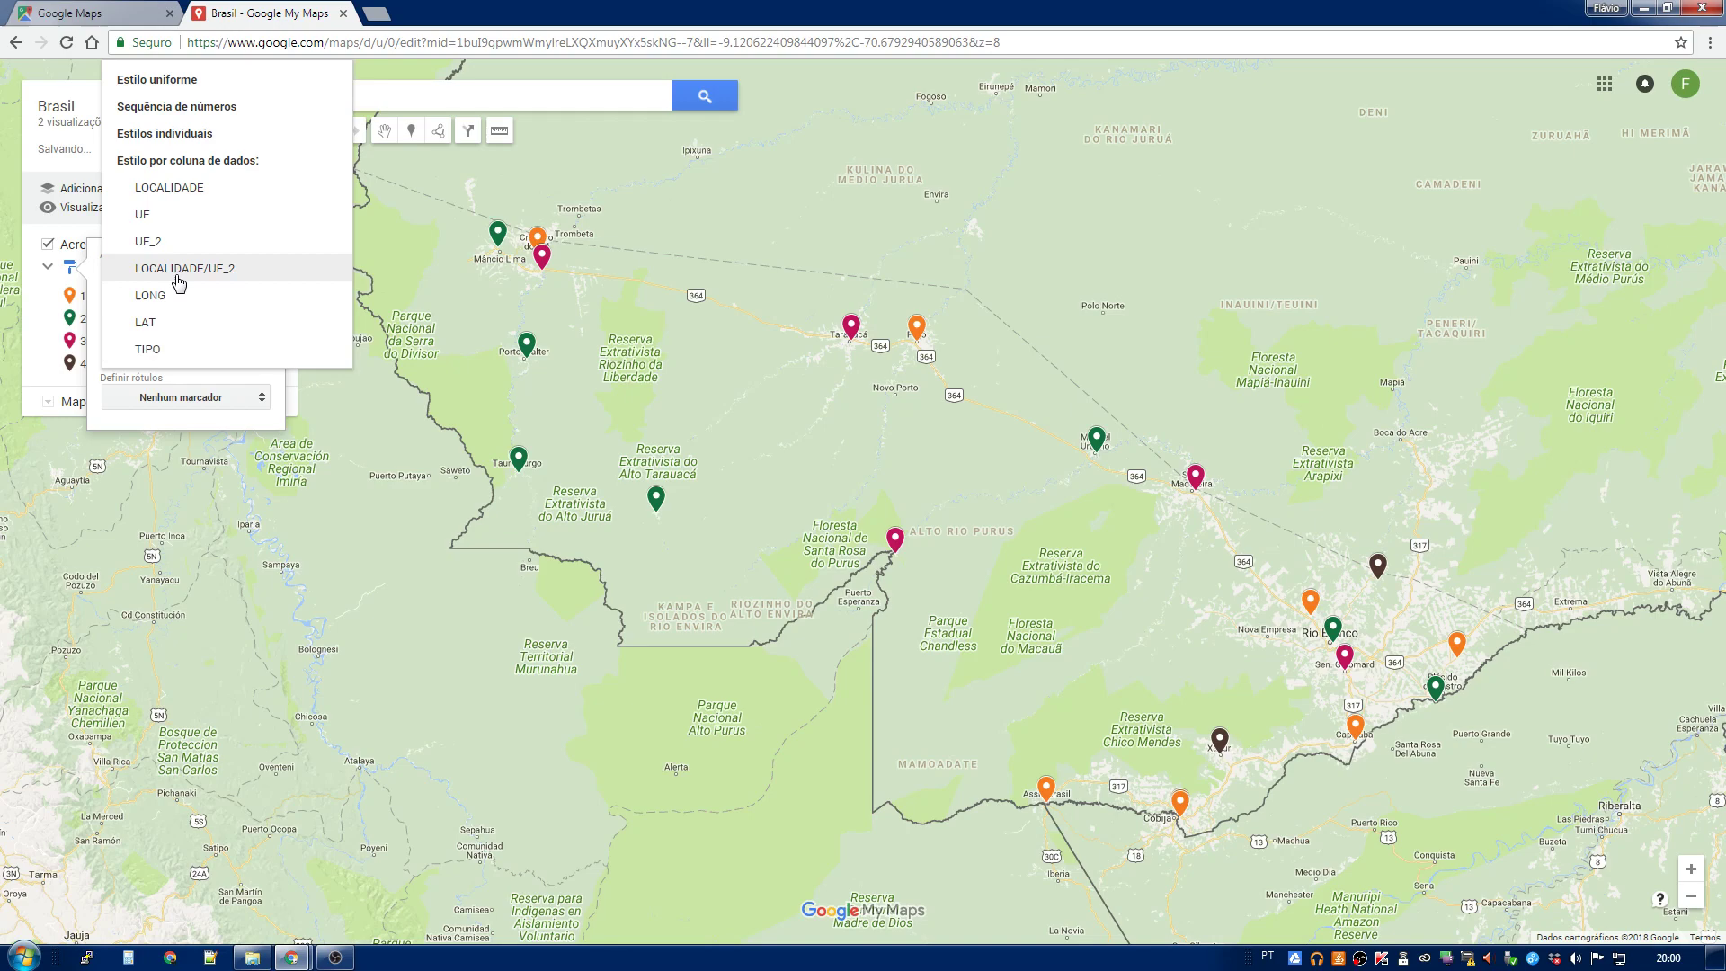
left_click(182, 83)
left_click(704, 432)
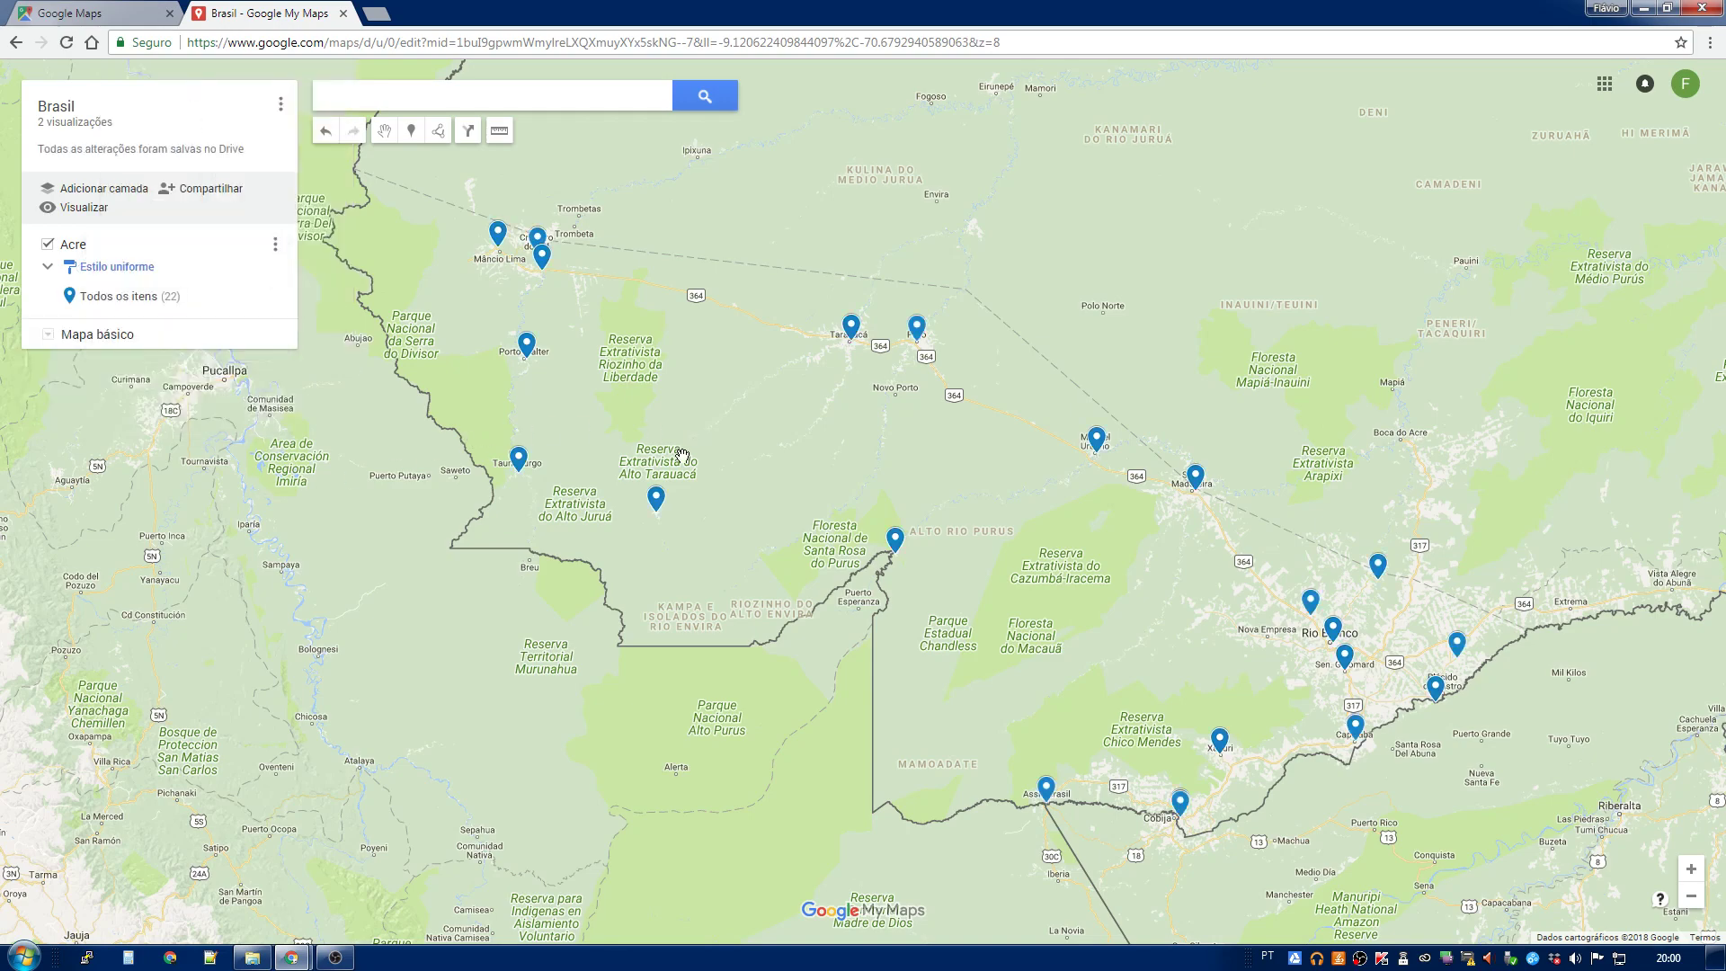
Step: Compare the LONG and LAT columns of local.xlsx with the columns of local_2.xlsx in Excel, and close both workbooks
scroll(937, 582, "down", 1)
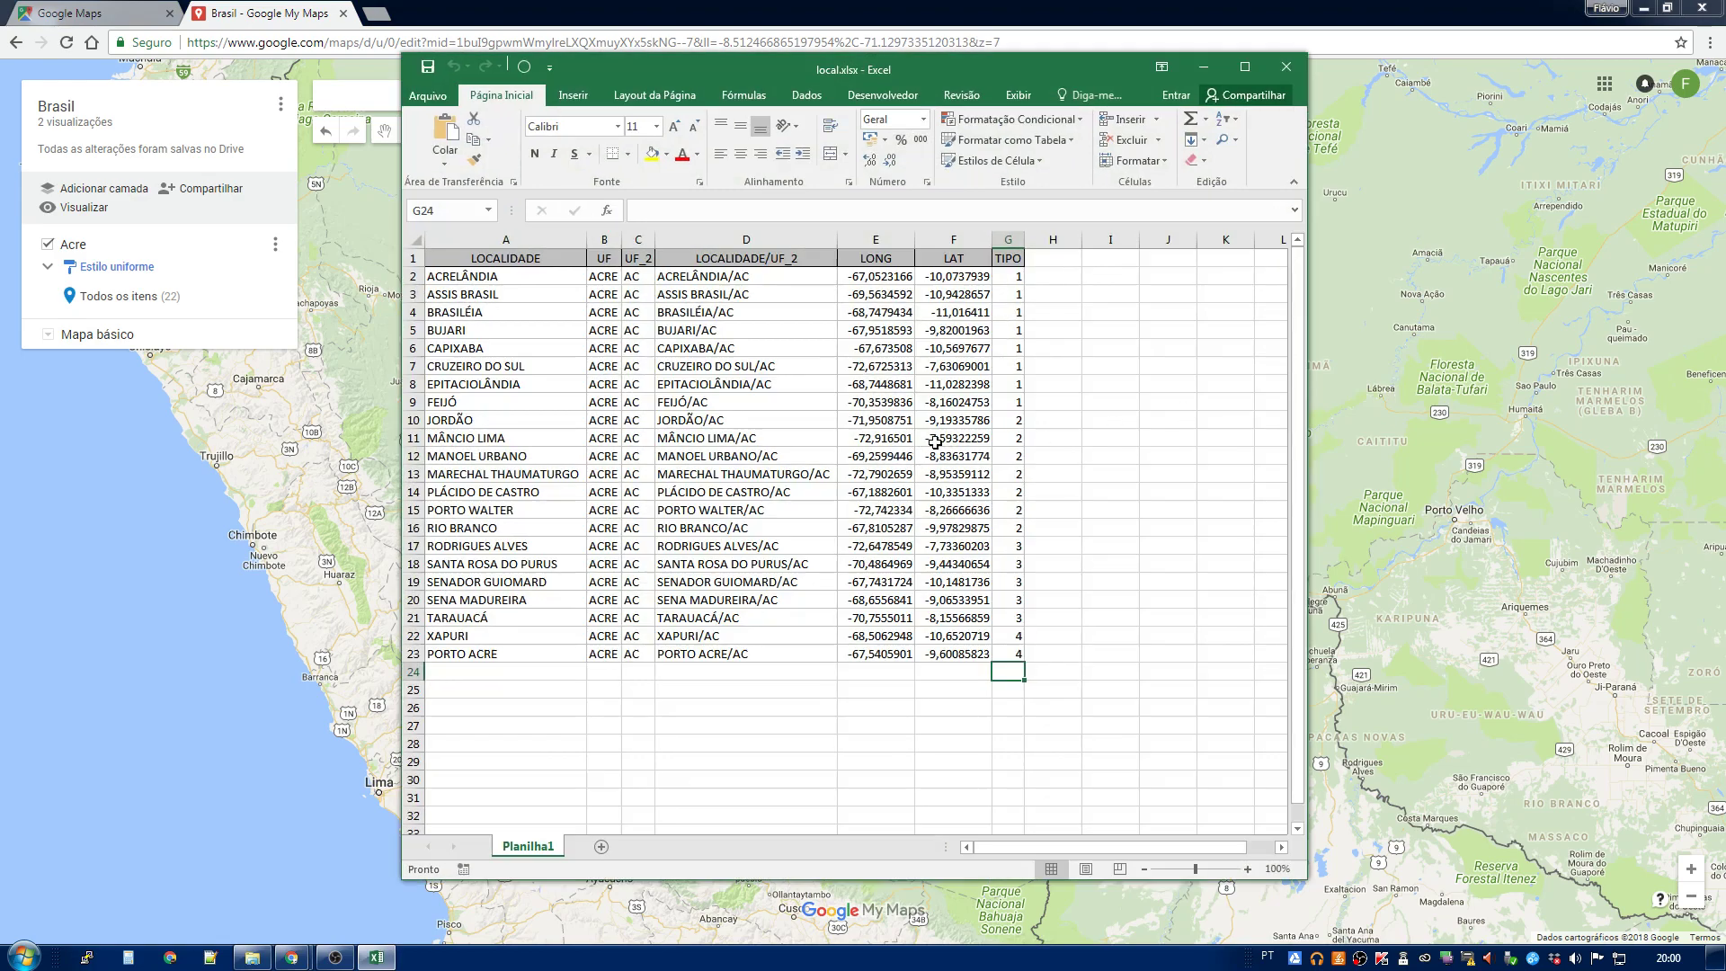
left_click_drag(879, 261, 956, 404)
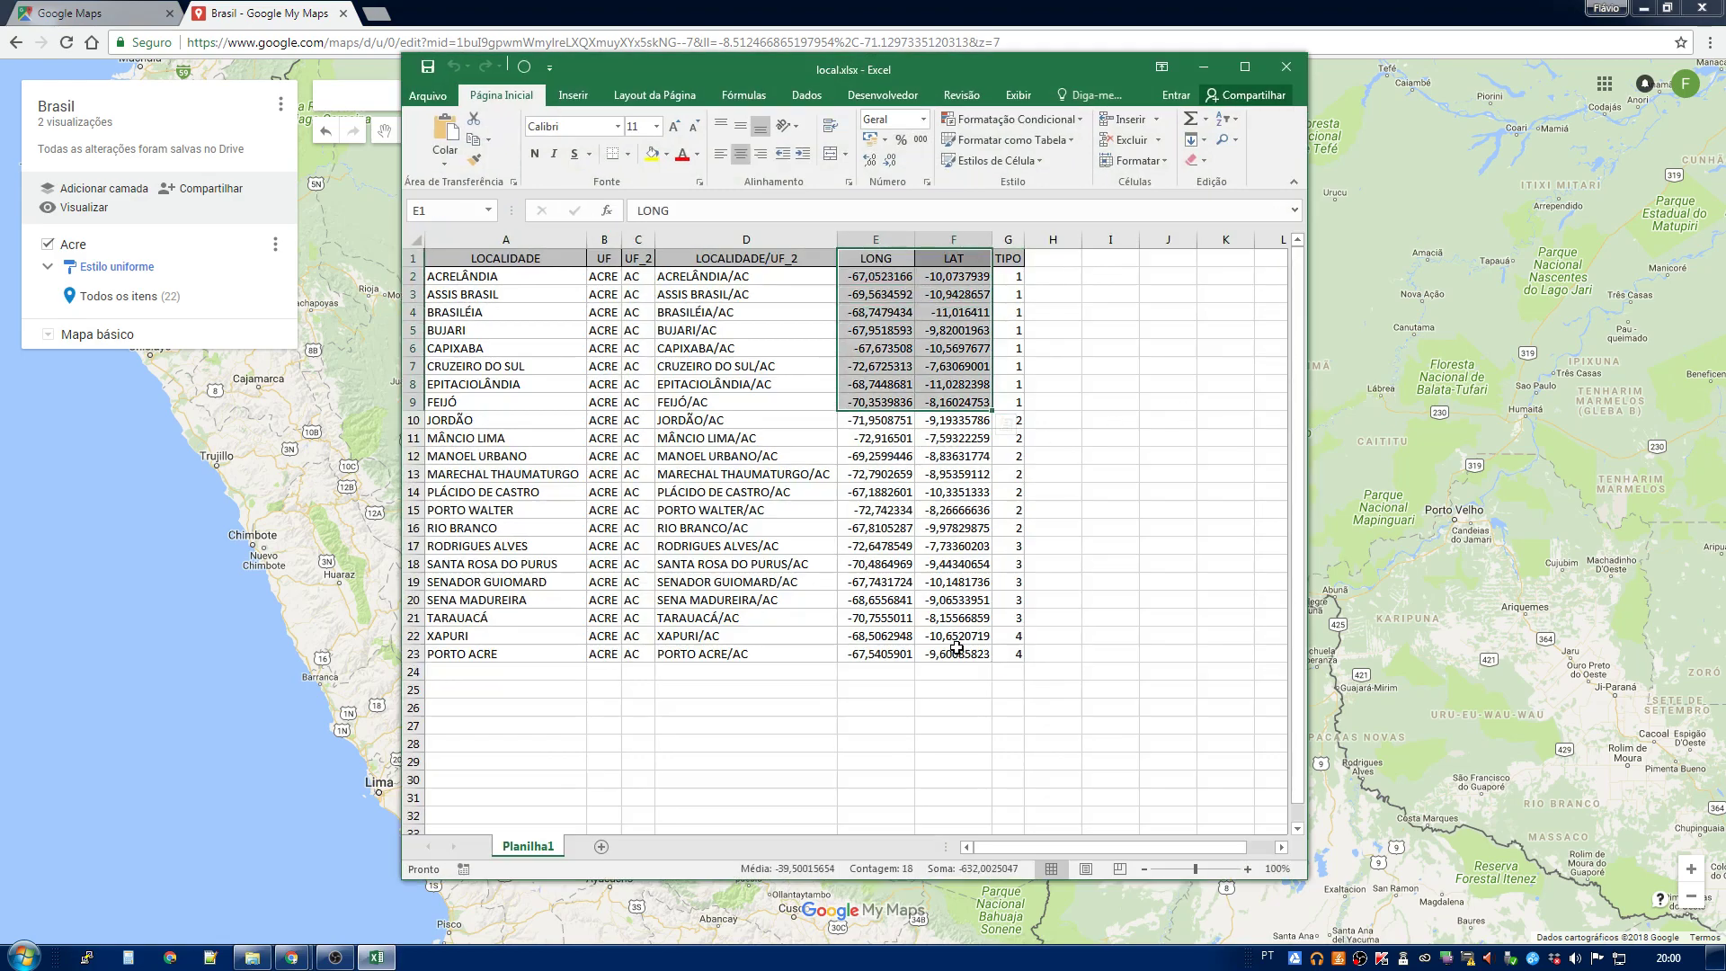
left_click(1108, 510)
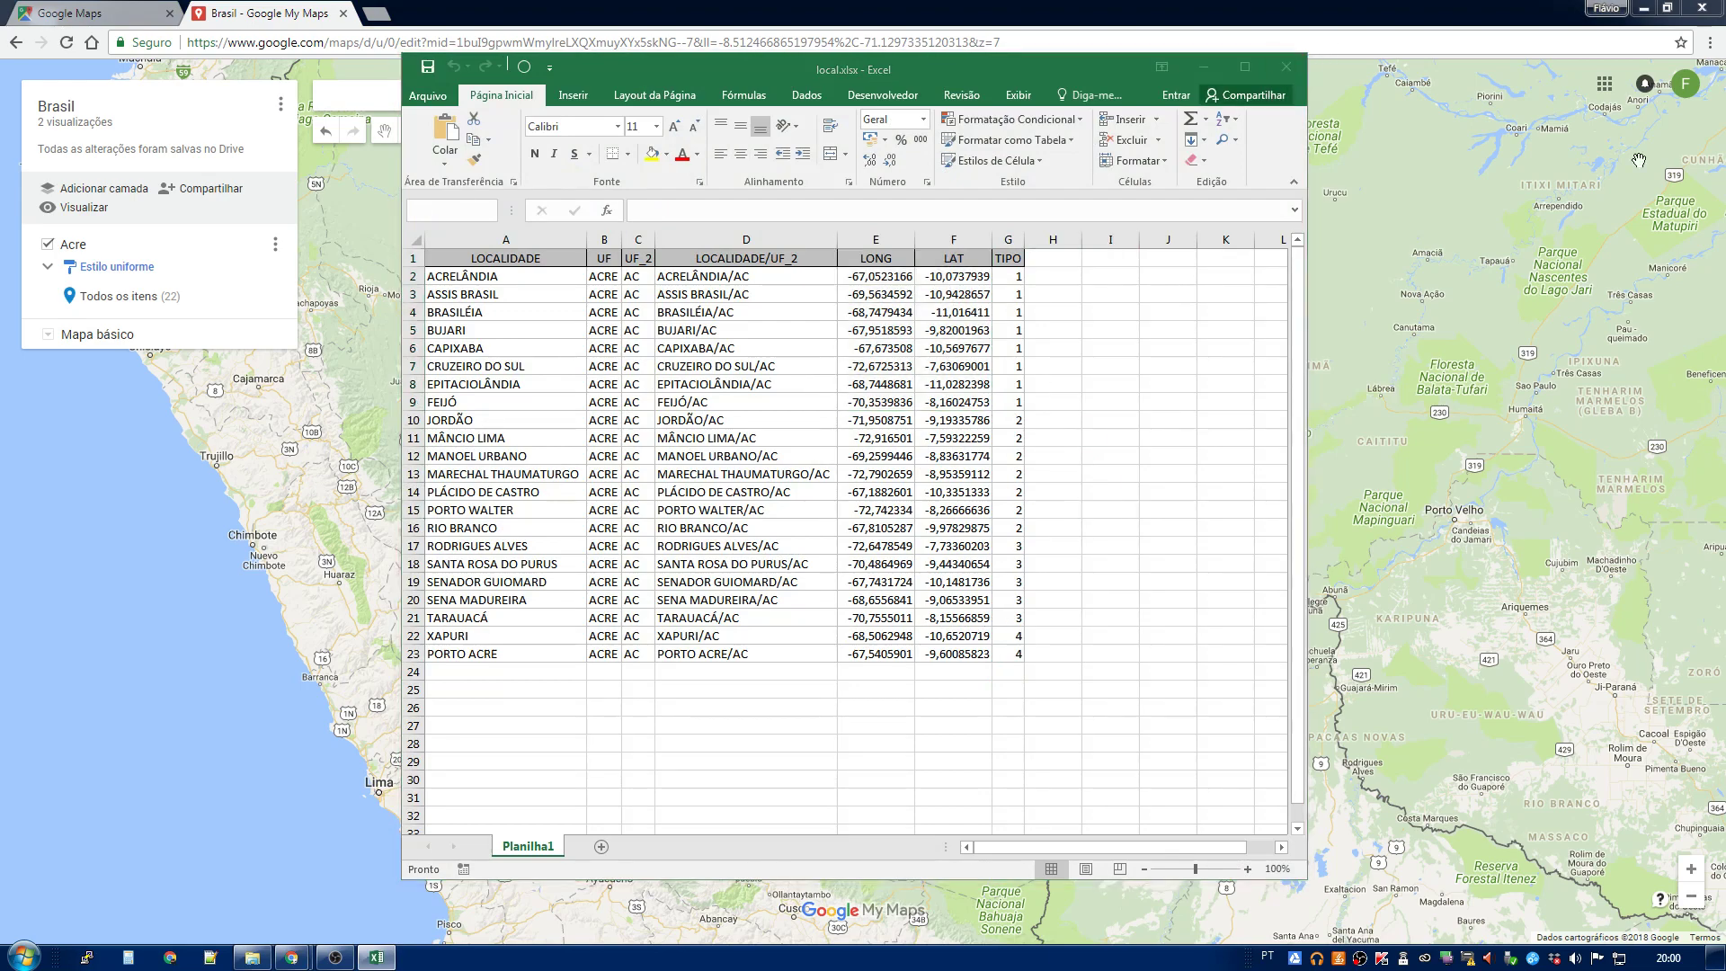
left_click(1285, 66)
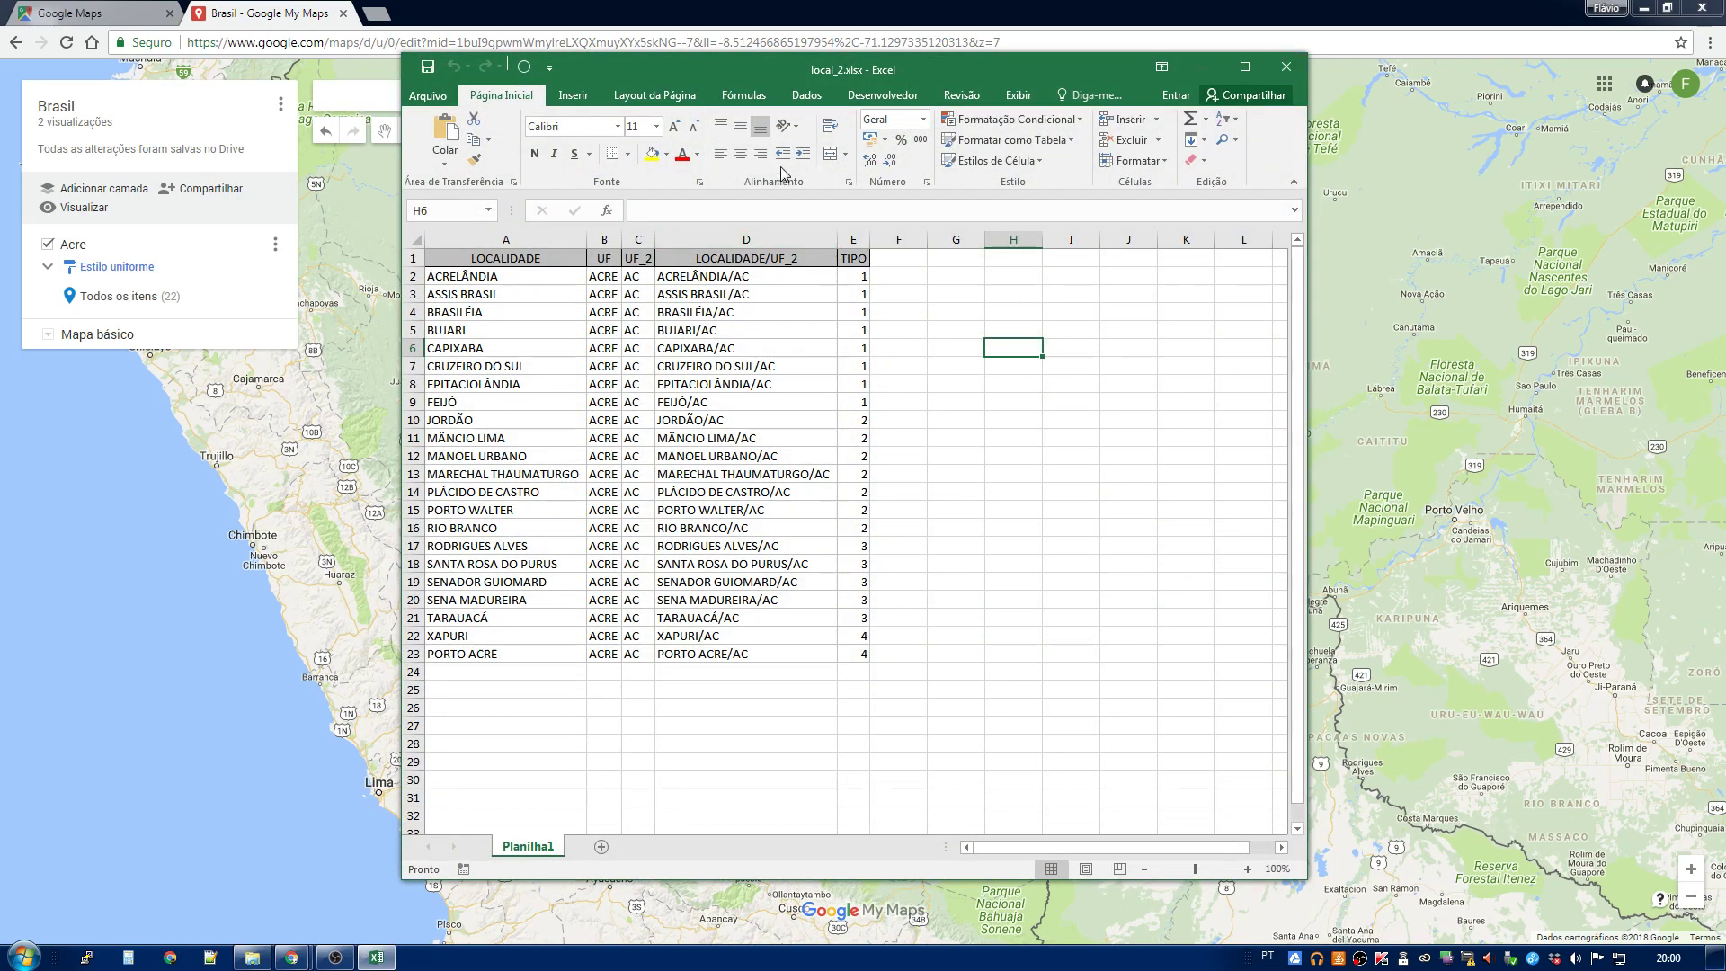
left_click(1286, 72)
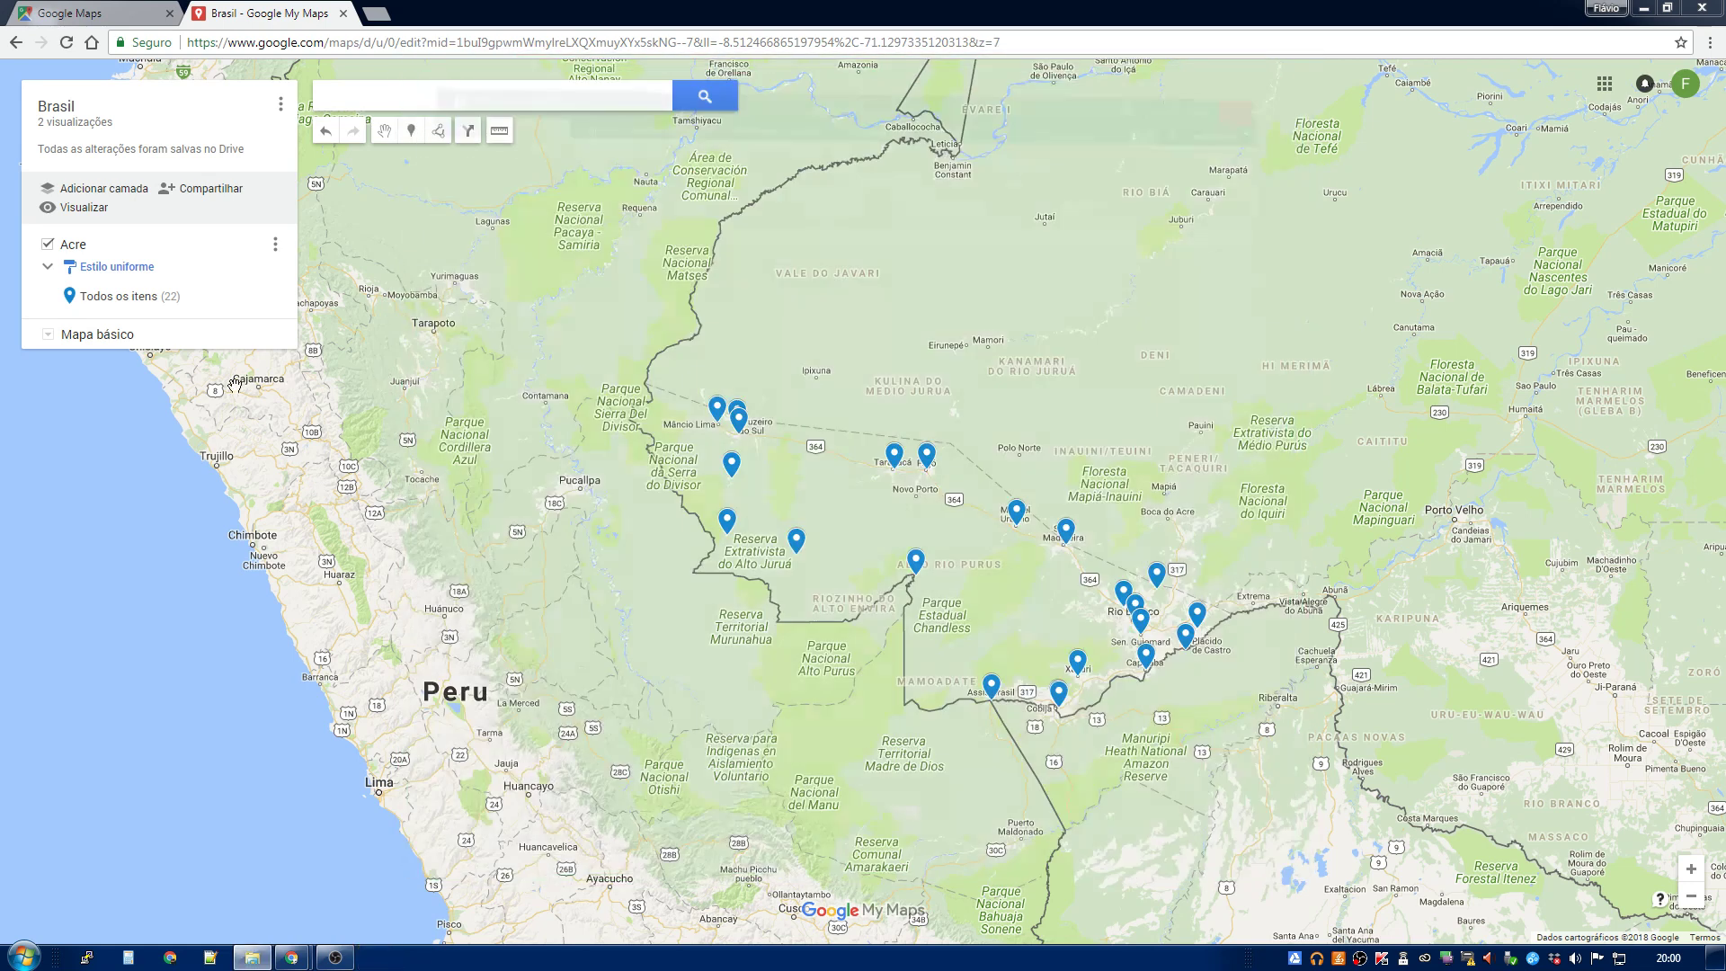
Step: Add a new layer named Acre_2 to the map and hide the Acre layer
left_click(122, 189)
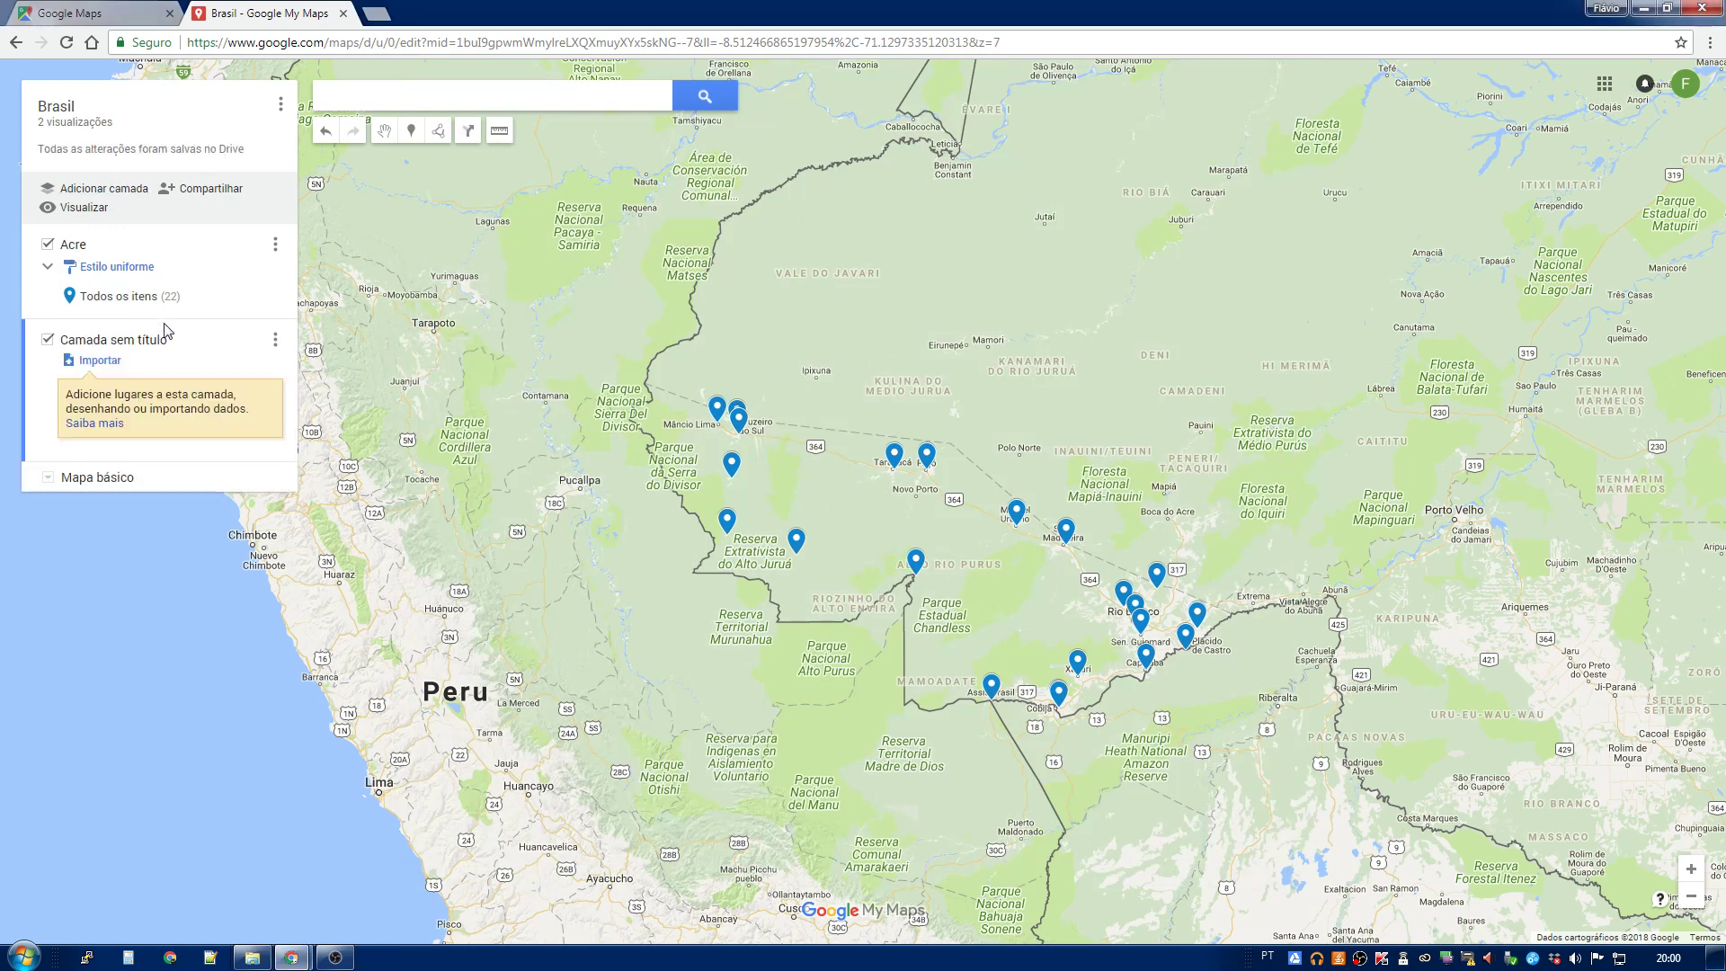
left_click(48, 244)
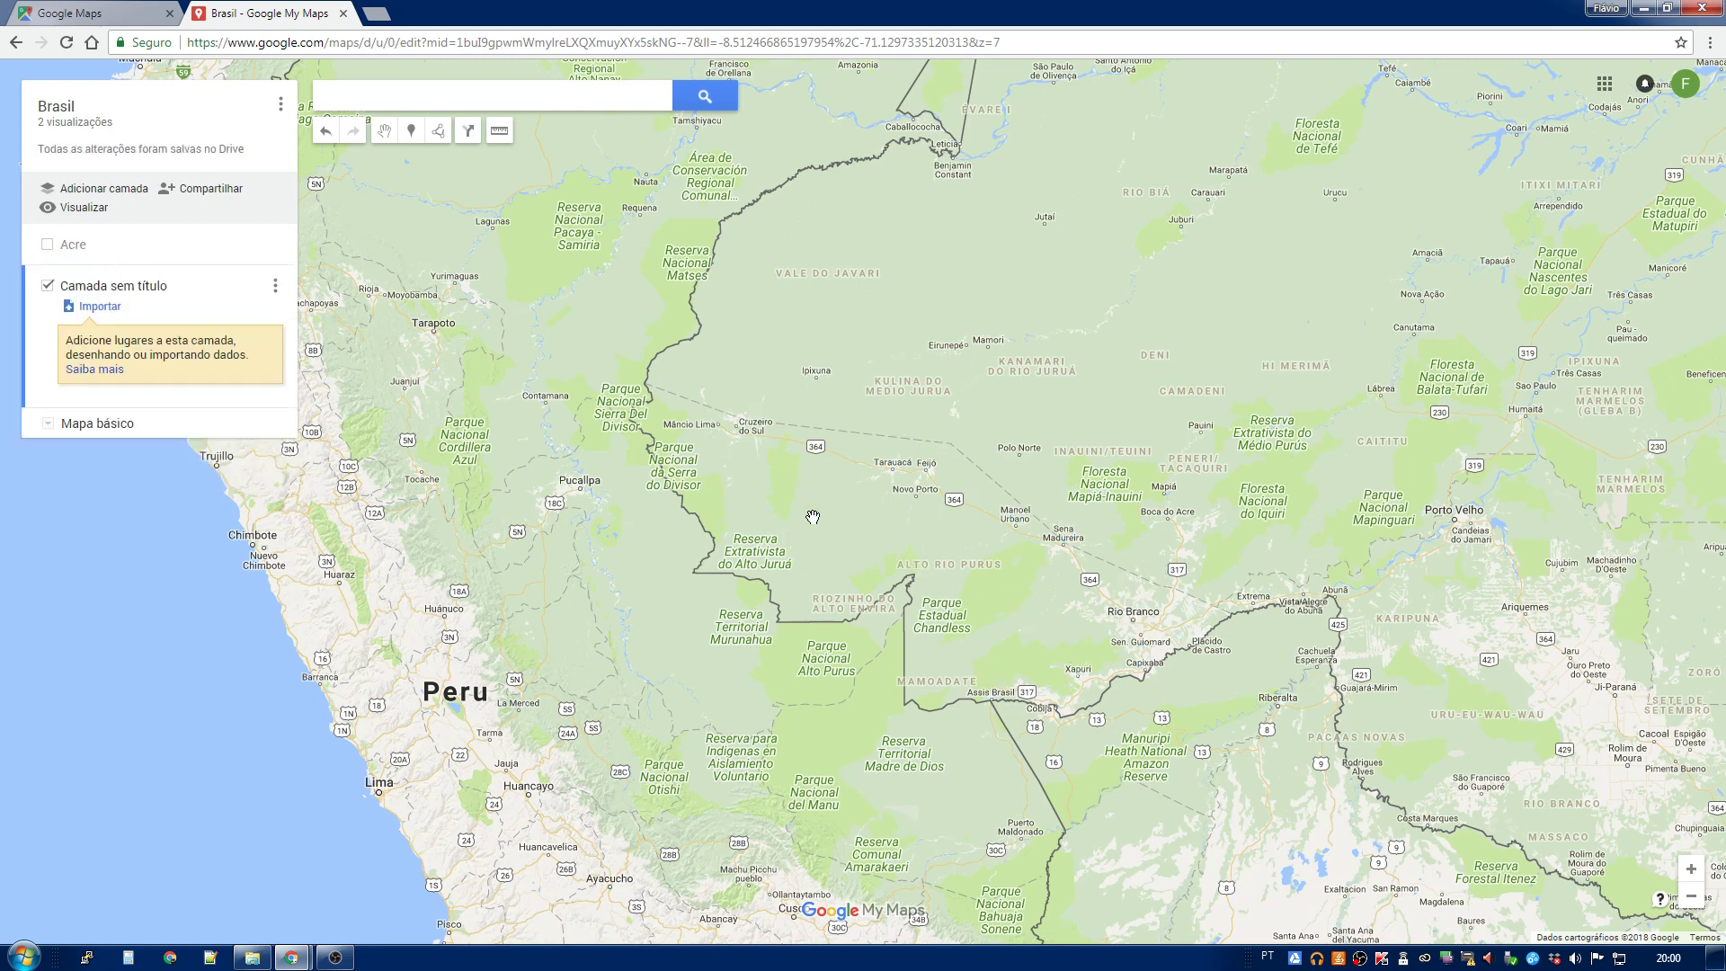
left_click(130, 288)
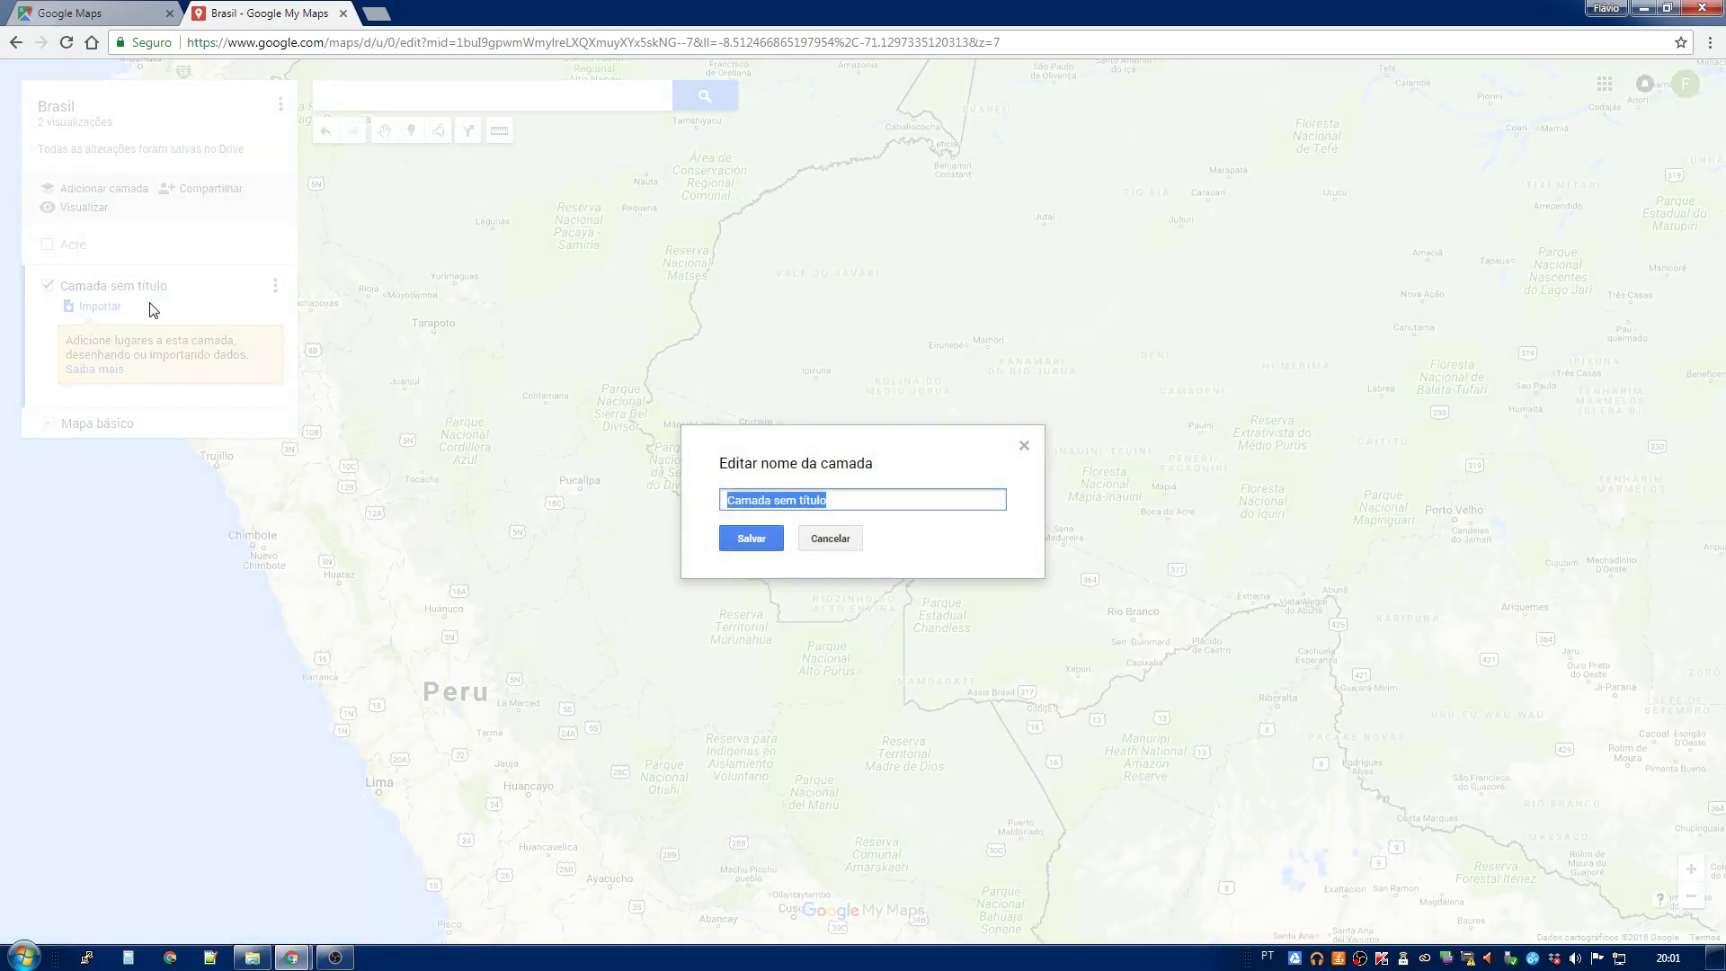
type("Acre_2")
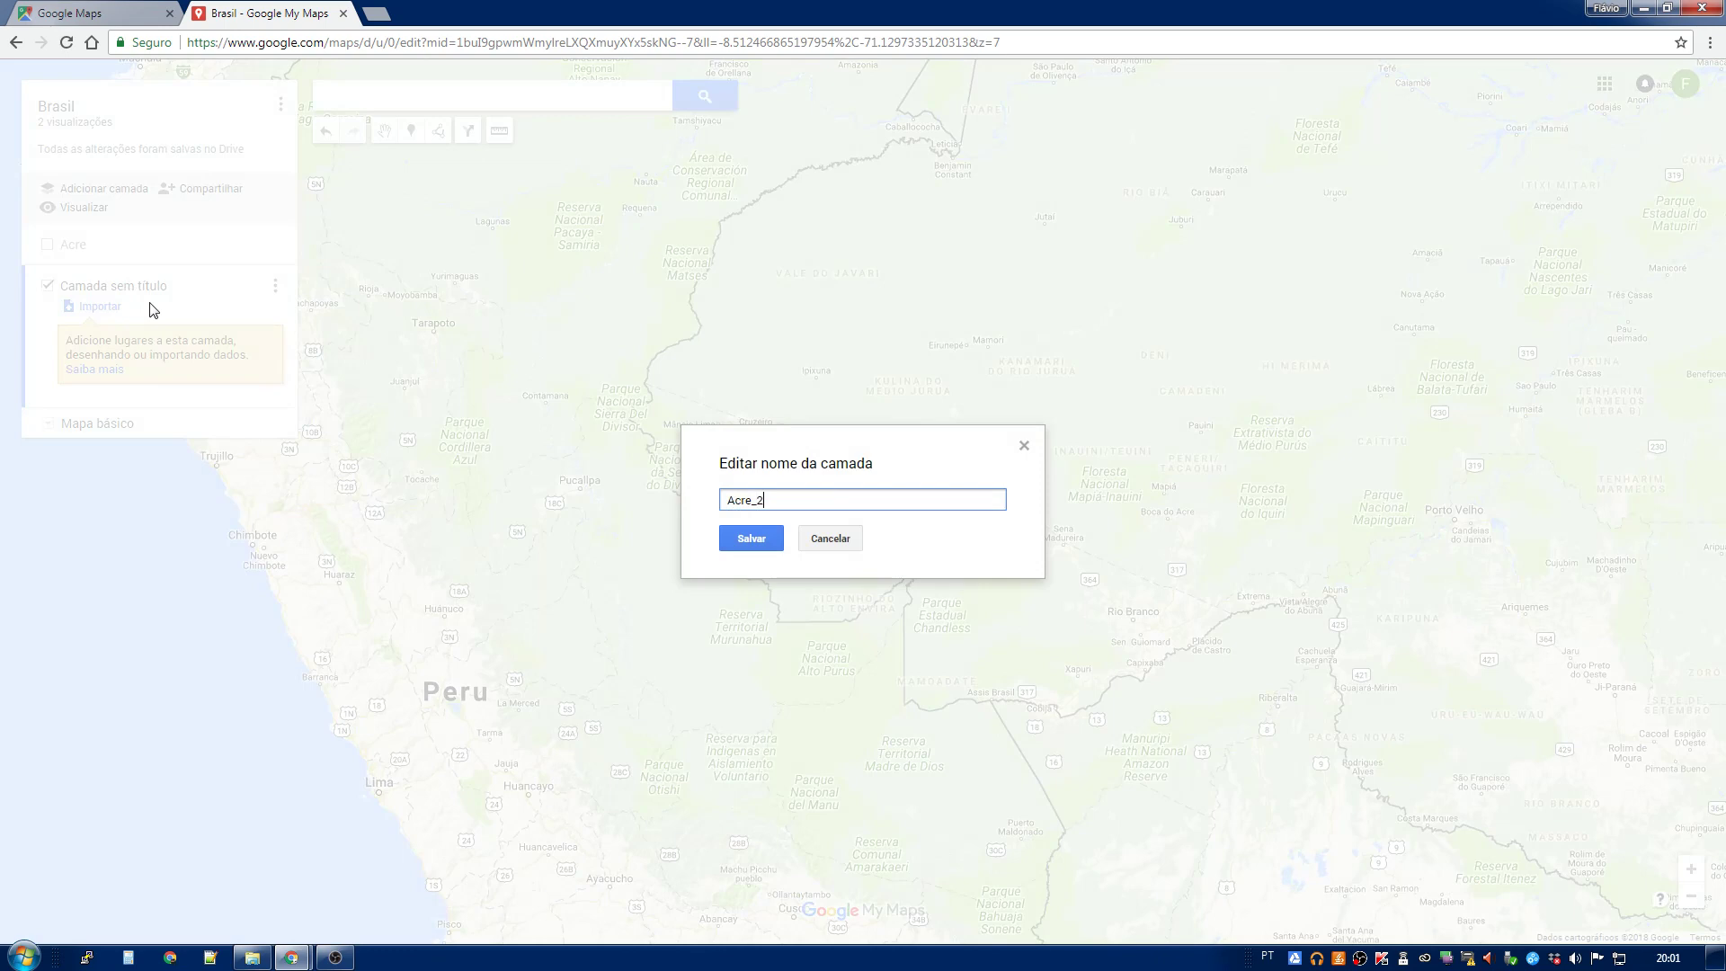
left_click(751, 537)
Step: Upload local_2.xlsx from the computer as the import file for the Acre_2 layer
left_click(100, 306)
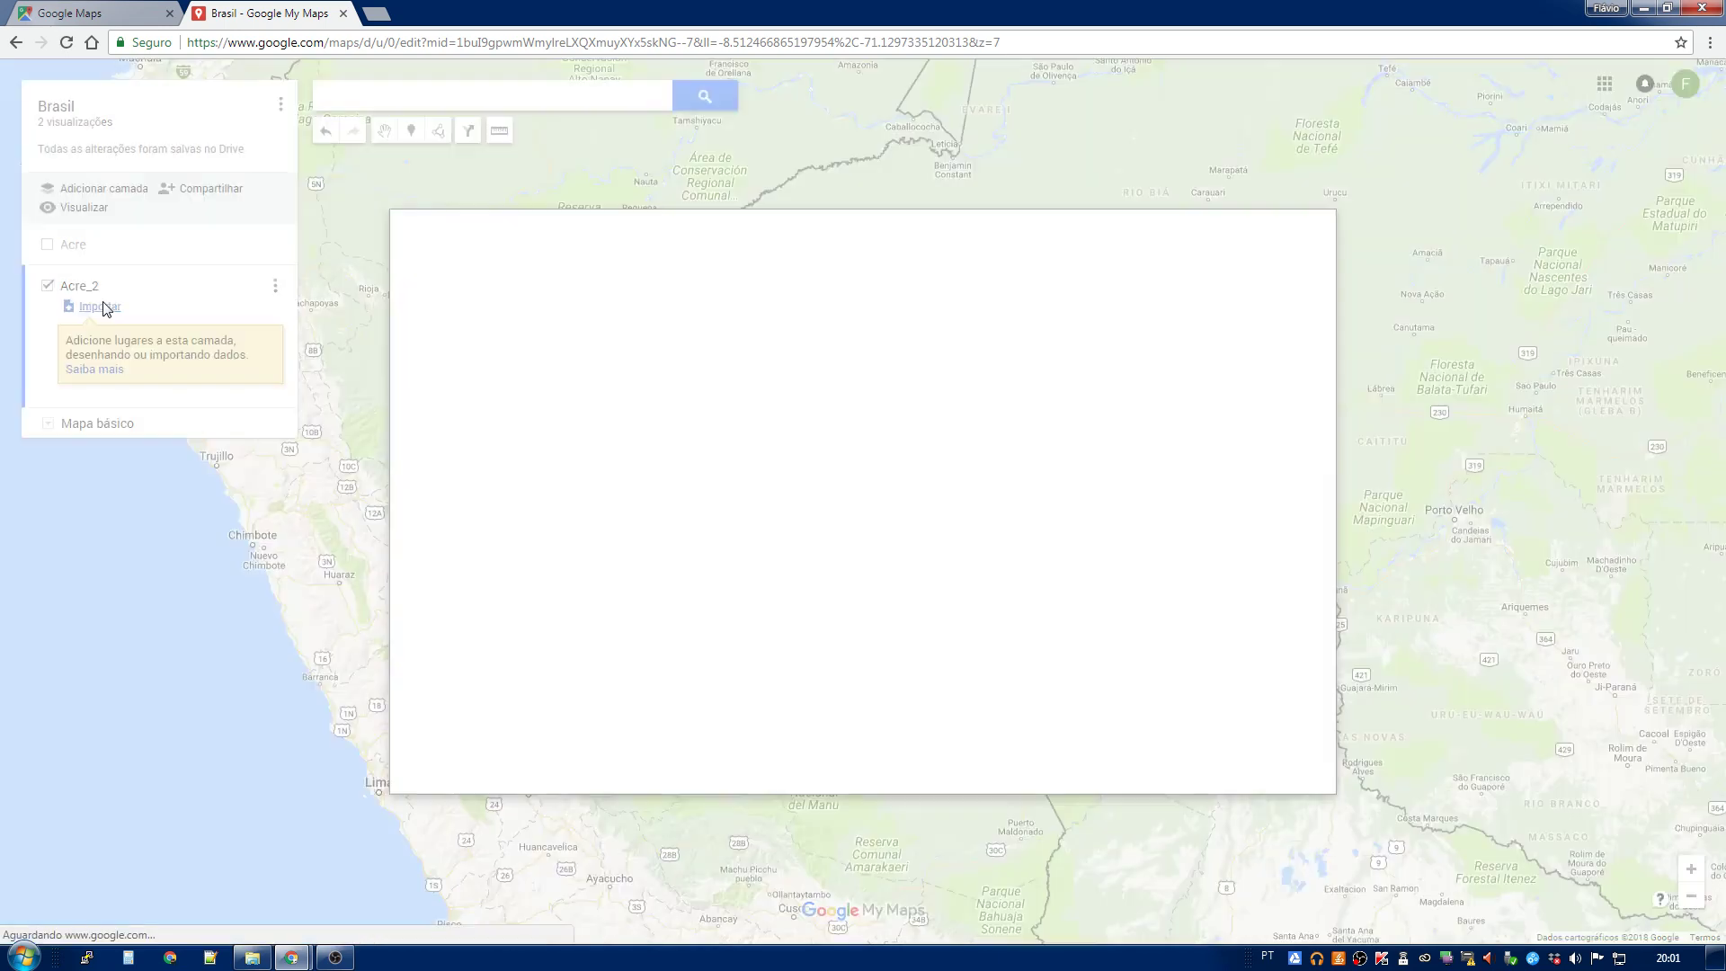
left_click(893, 548)
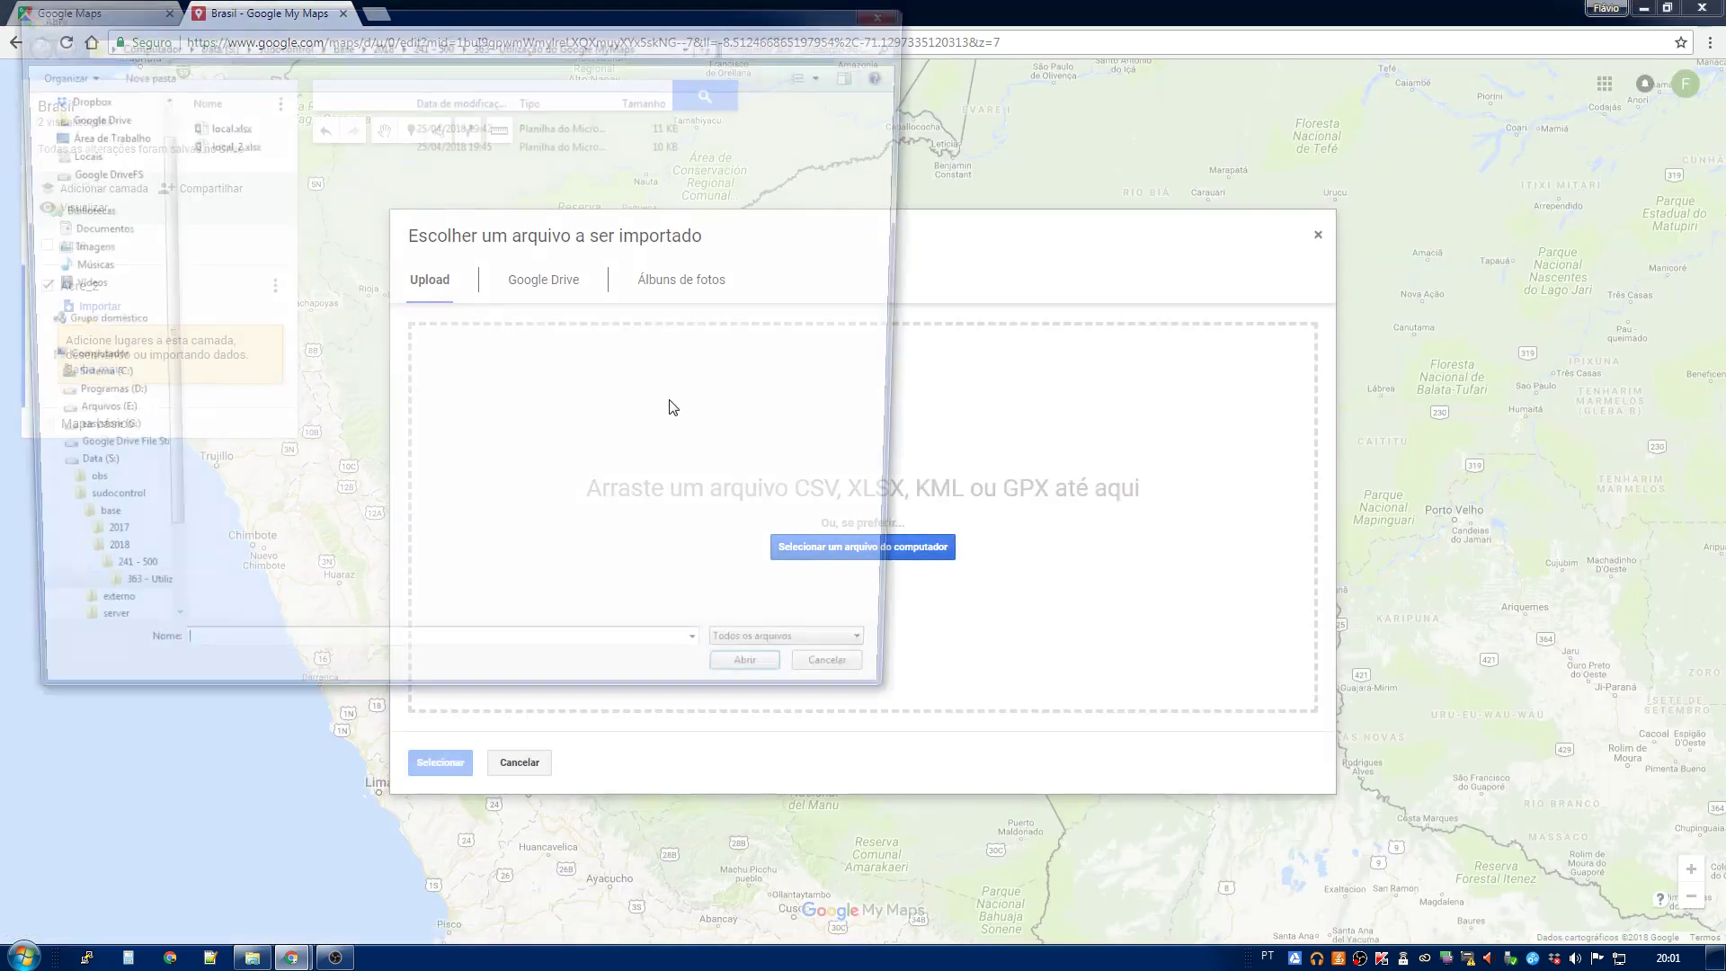
double_click(227, 144)
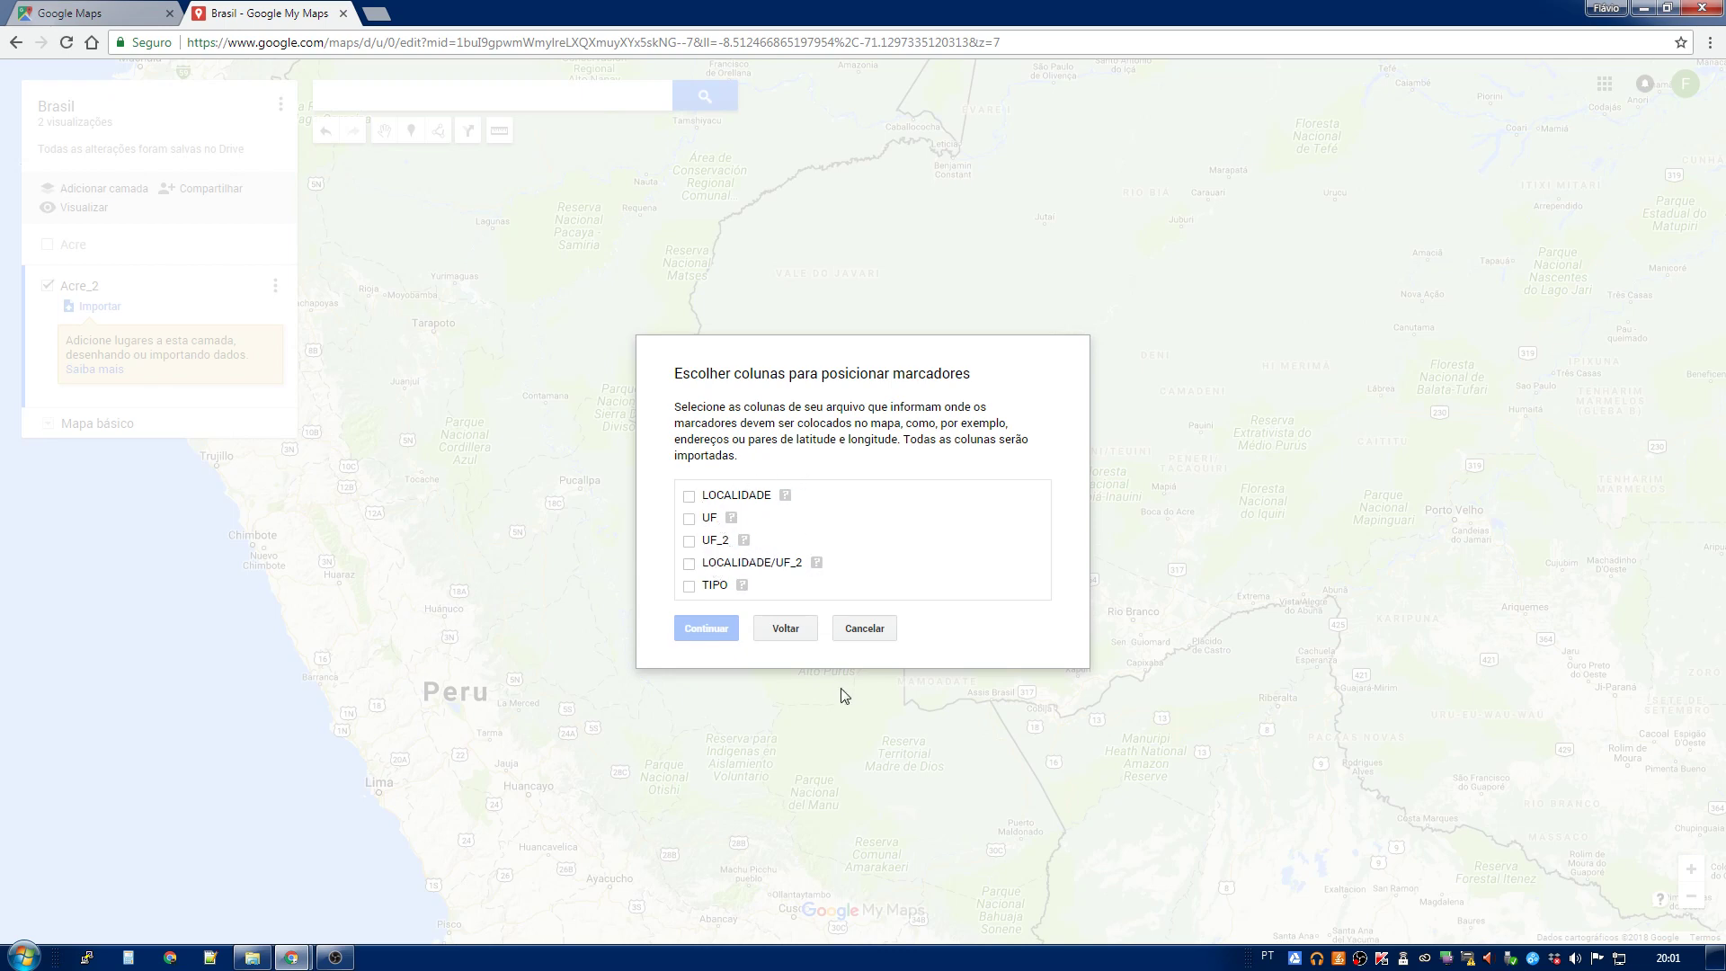
Step: Position the Acre_2 markers by the LOCALIDADE/UF_2 column, title them with LOCALIDADE, and finish the import
left_click(718, 566)
left_click(710, 628)
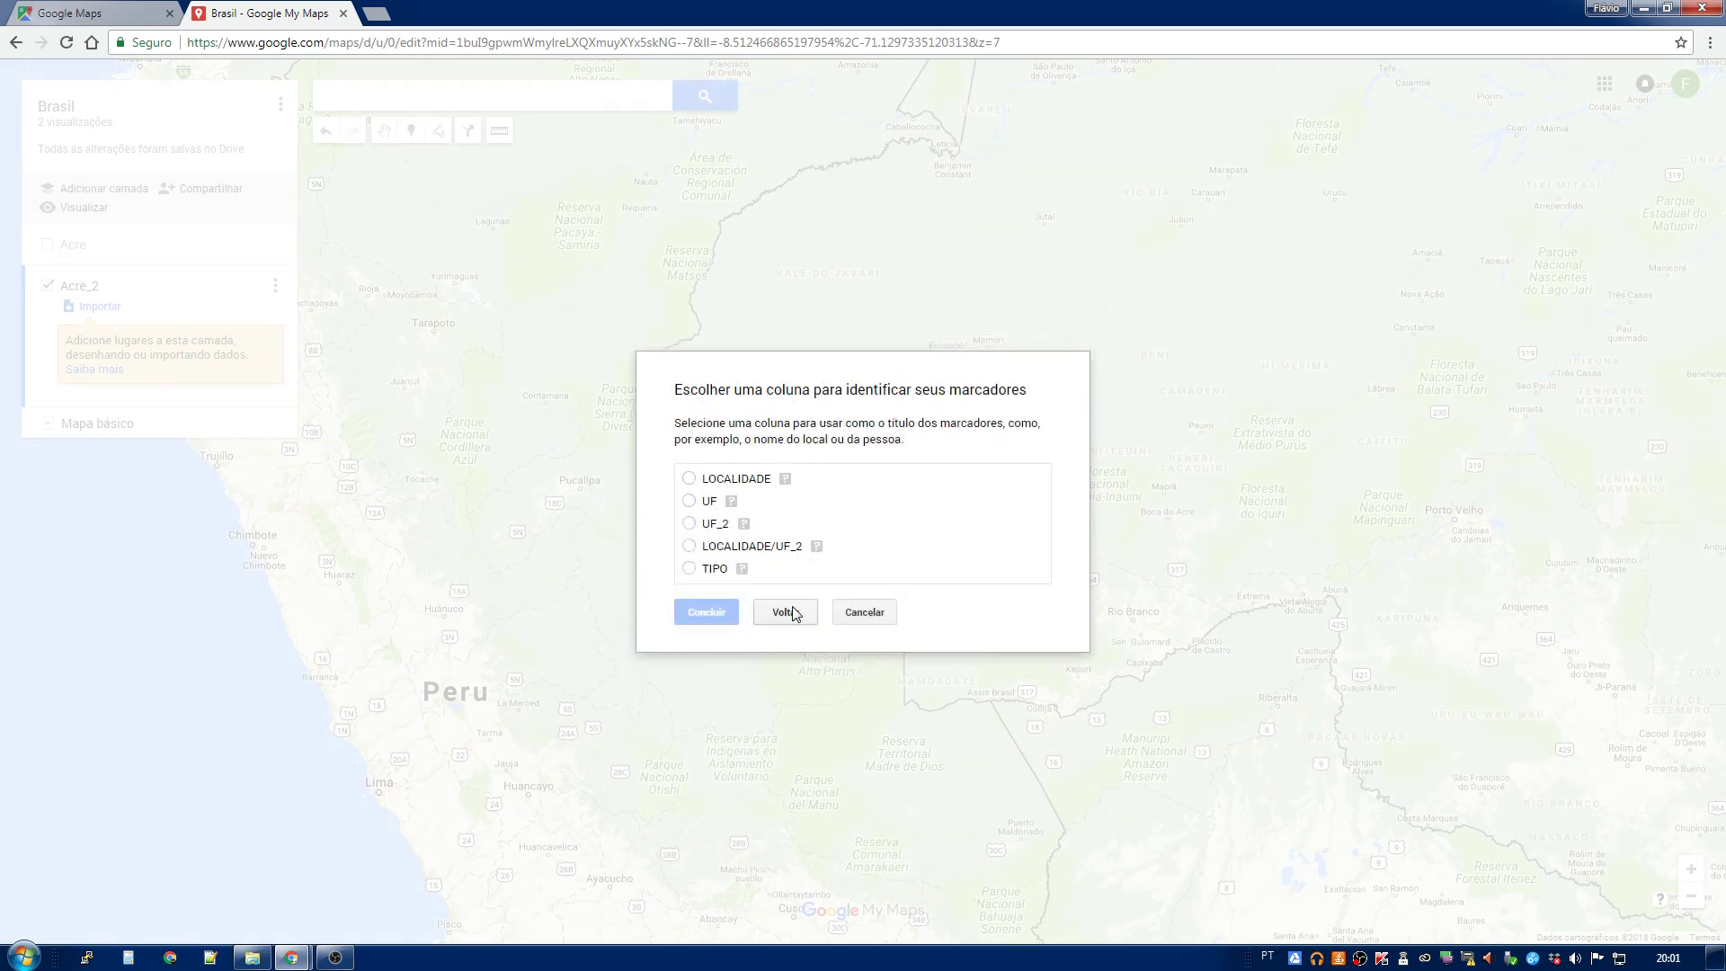
left_click(741, 480)
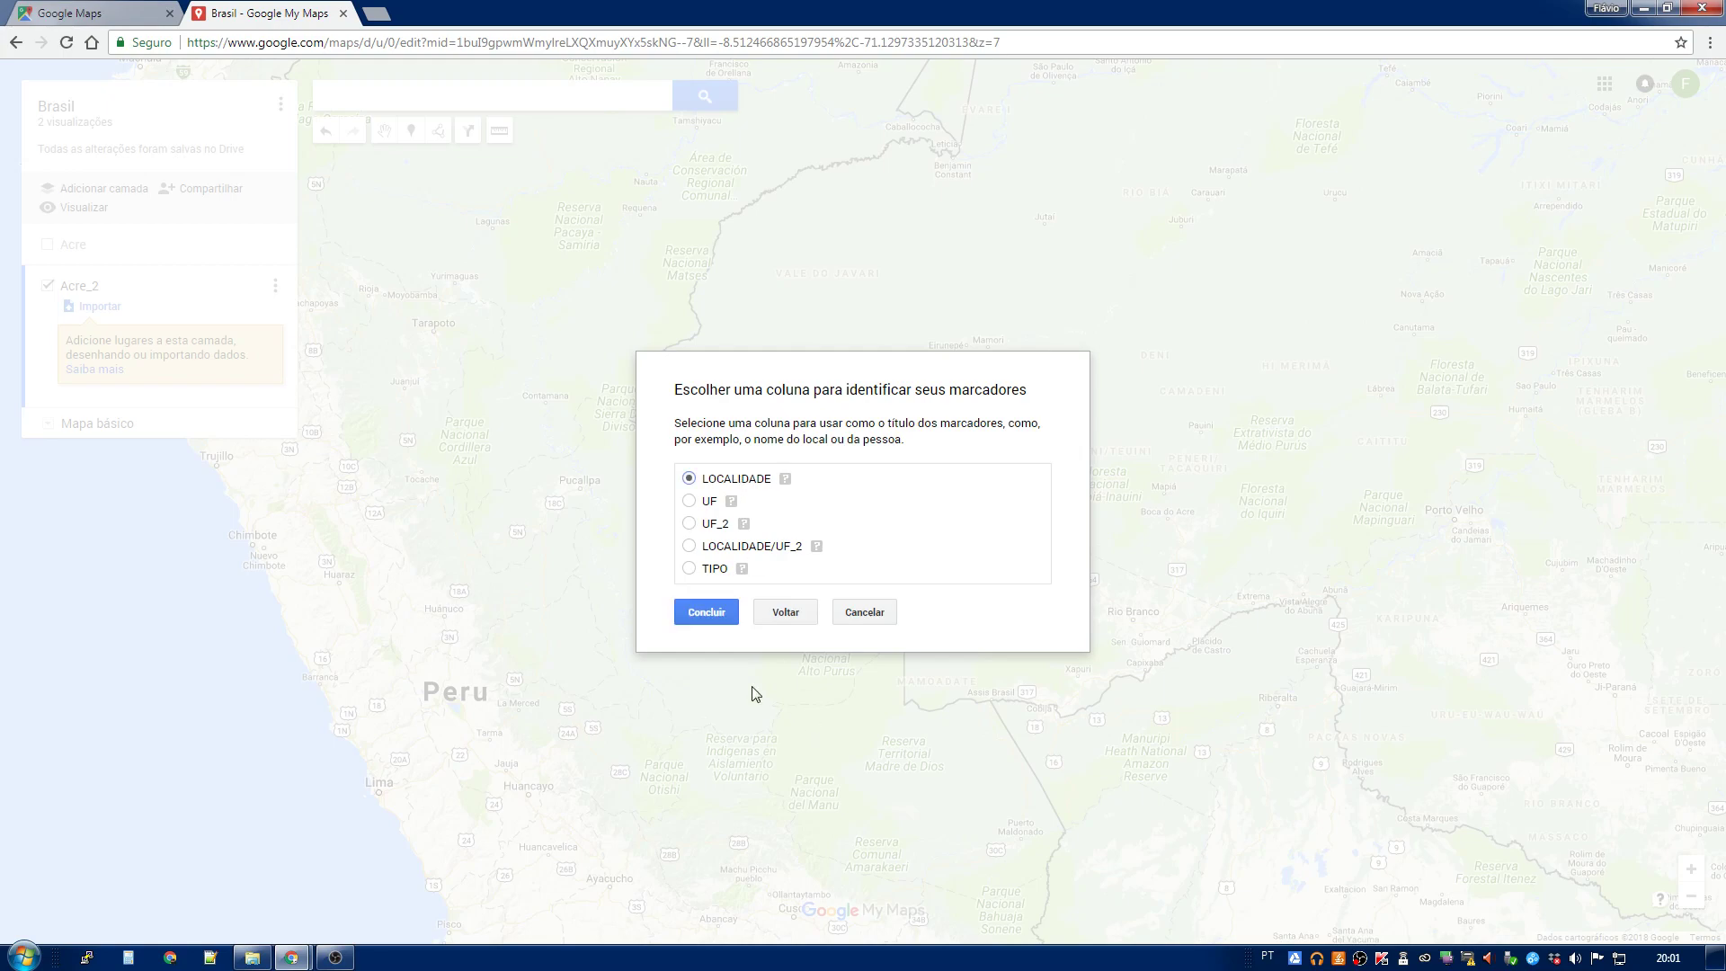
left_click(706, 615)
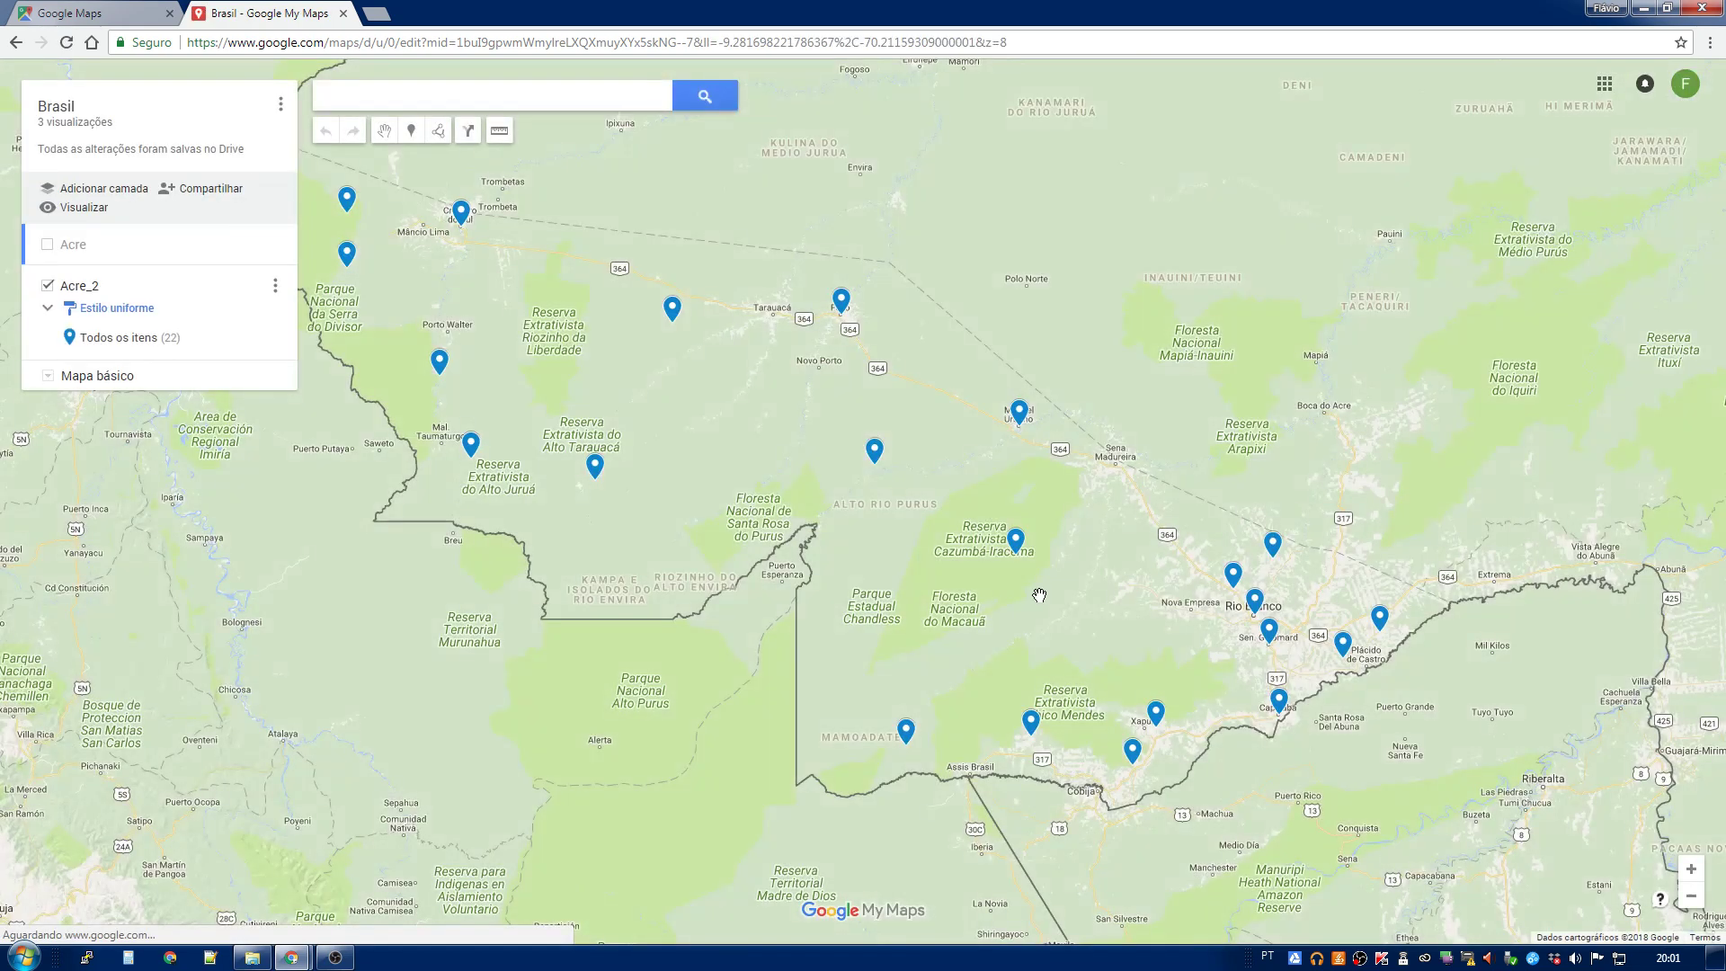
scroll(1040, 596, "down", 1)
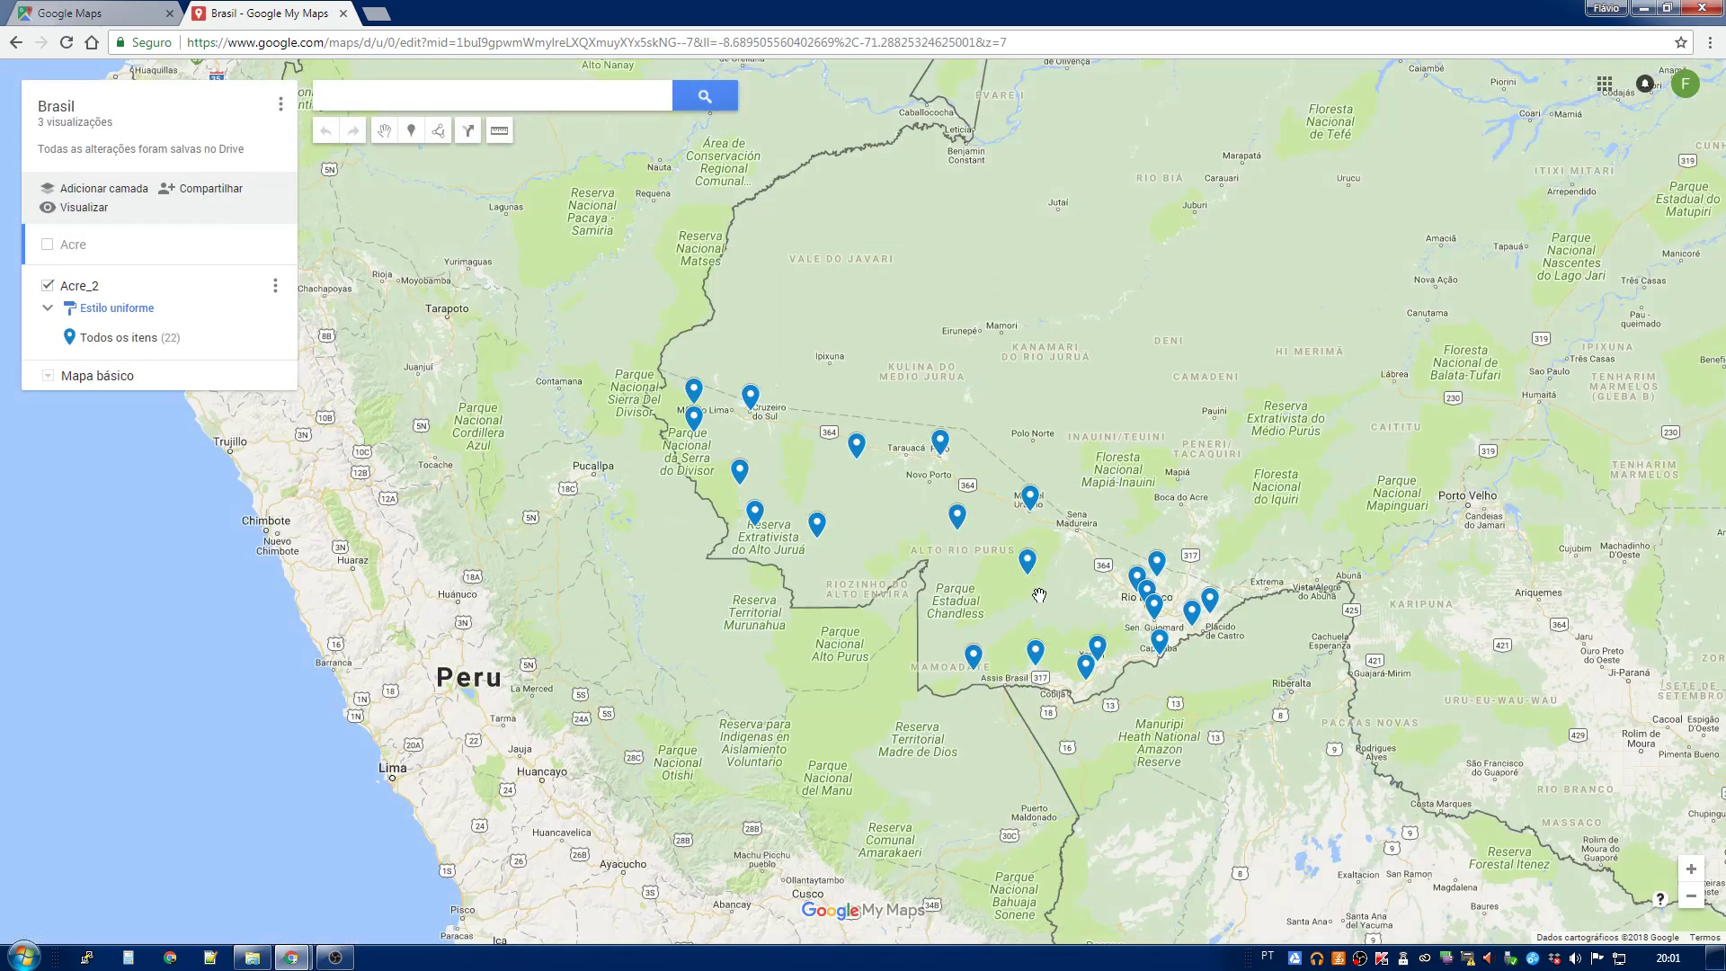
Step: Show the Acre and Acre_2 layers one at a time to compare where their markers fall on the map
left_click(46, 287)
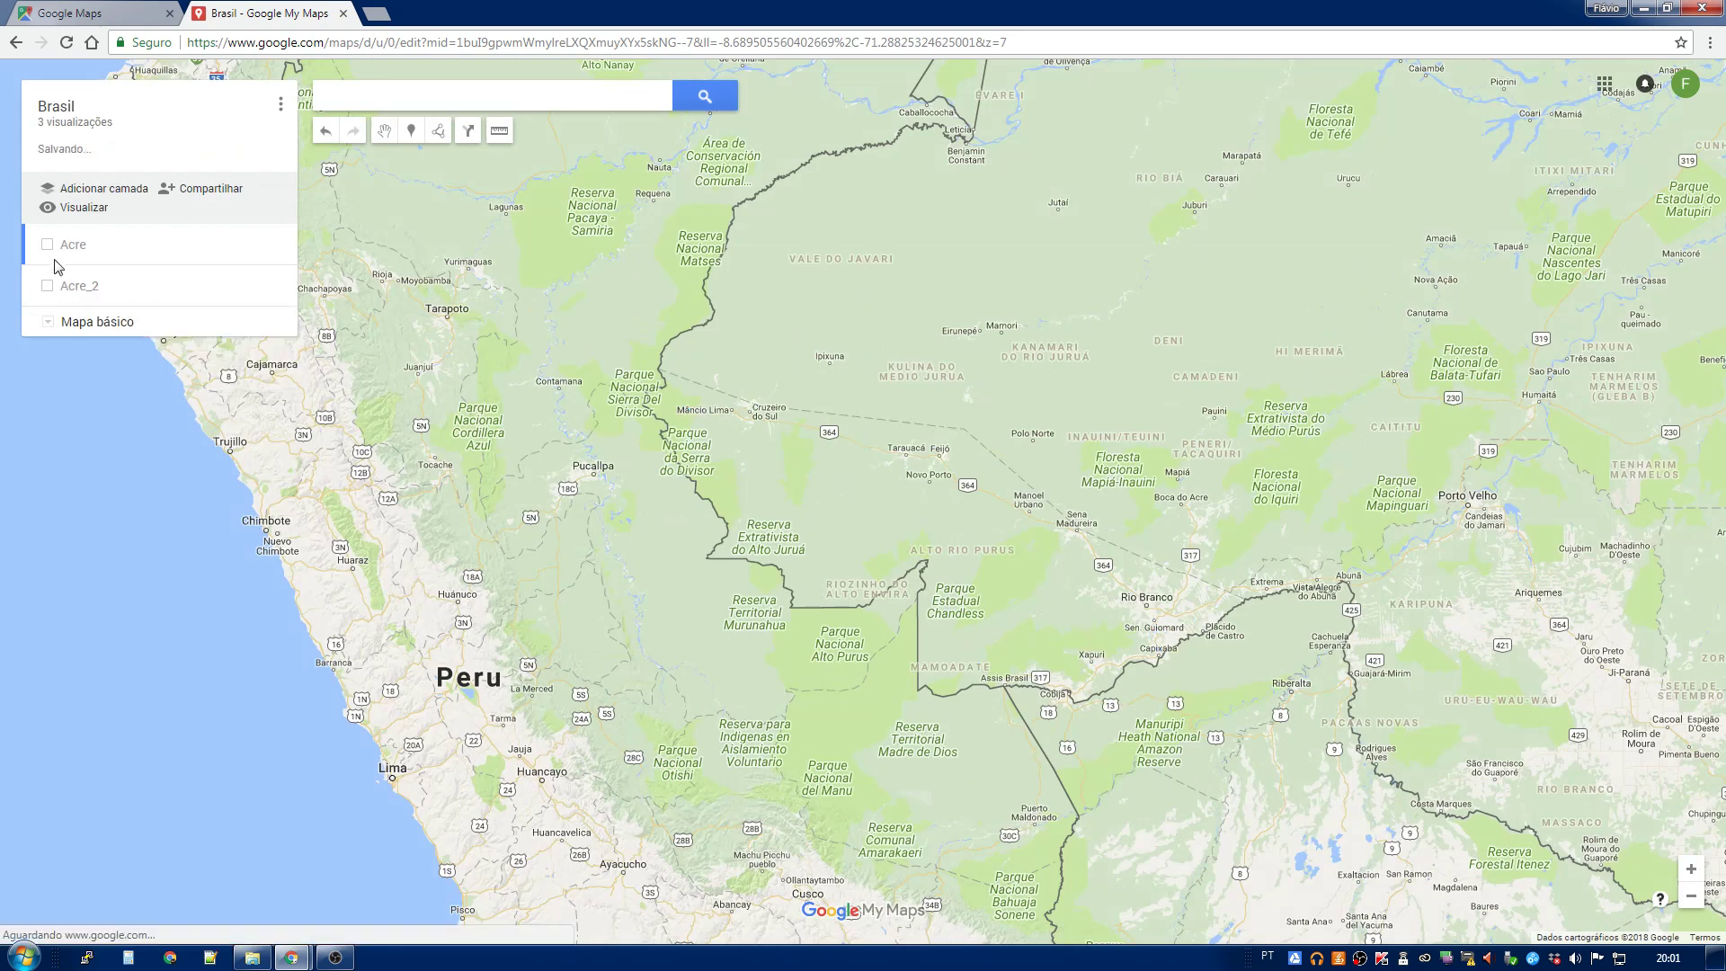
left_click(48, 248)
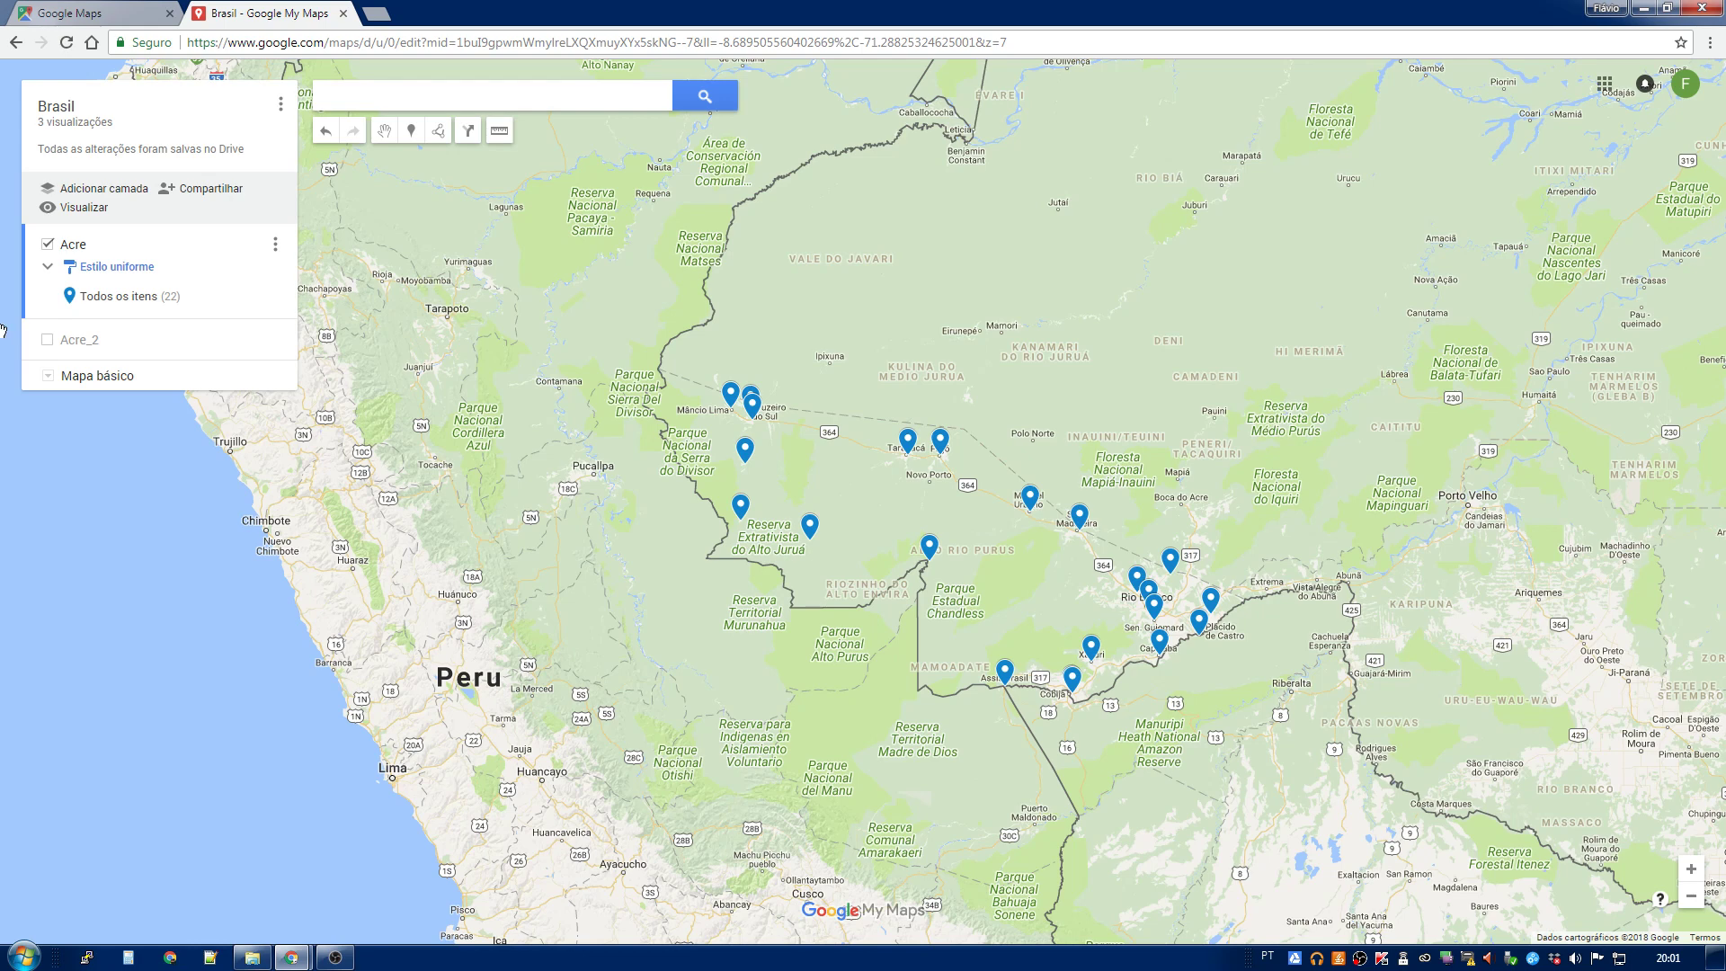
left_click(47, 244)
left_click(47, 288)
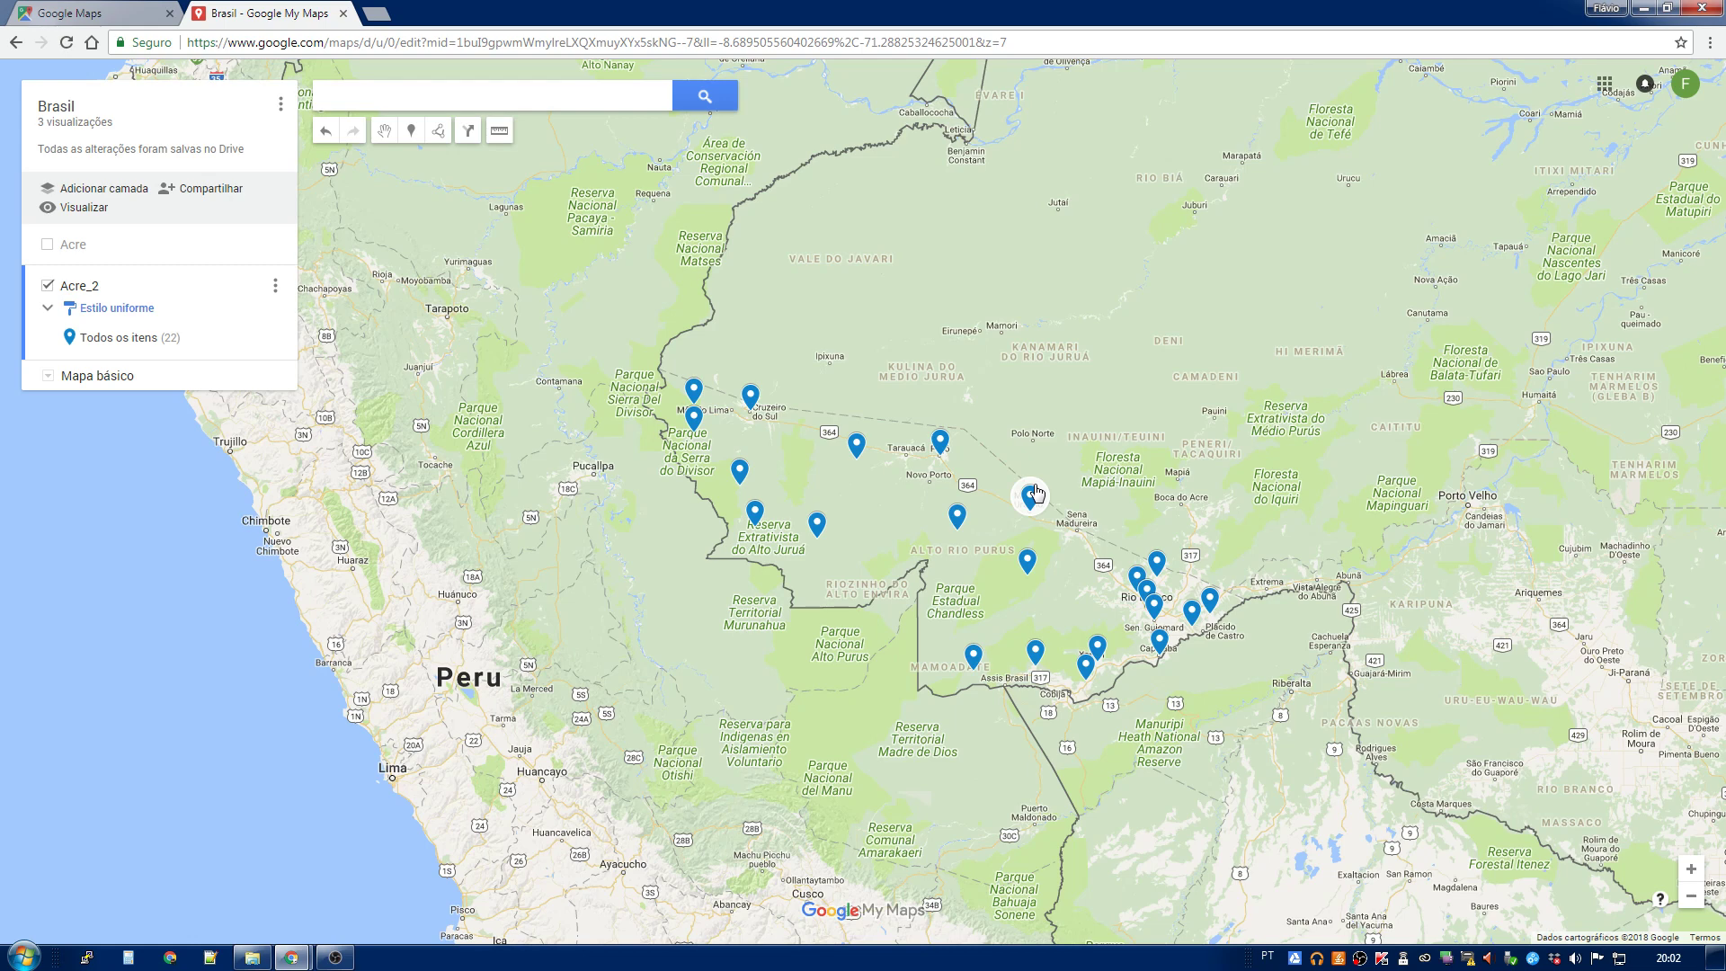
left_click(48, 288)
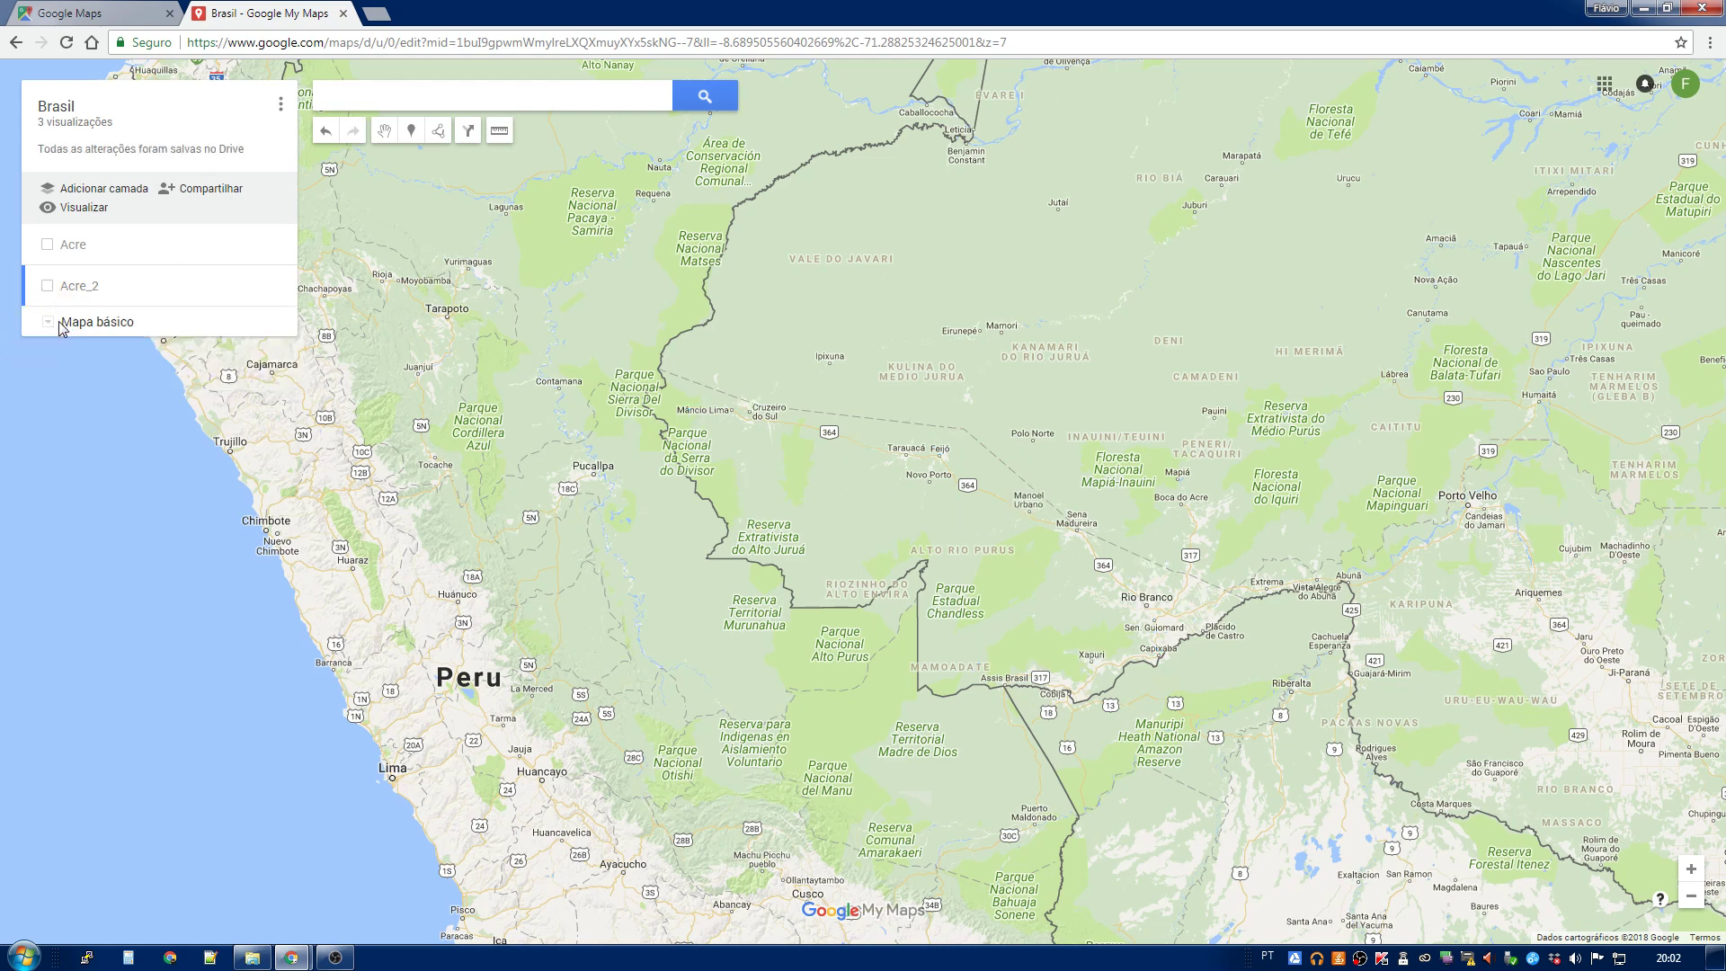
left_click(48, 250)
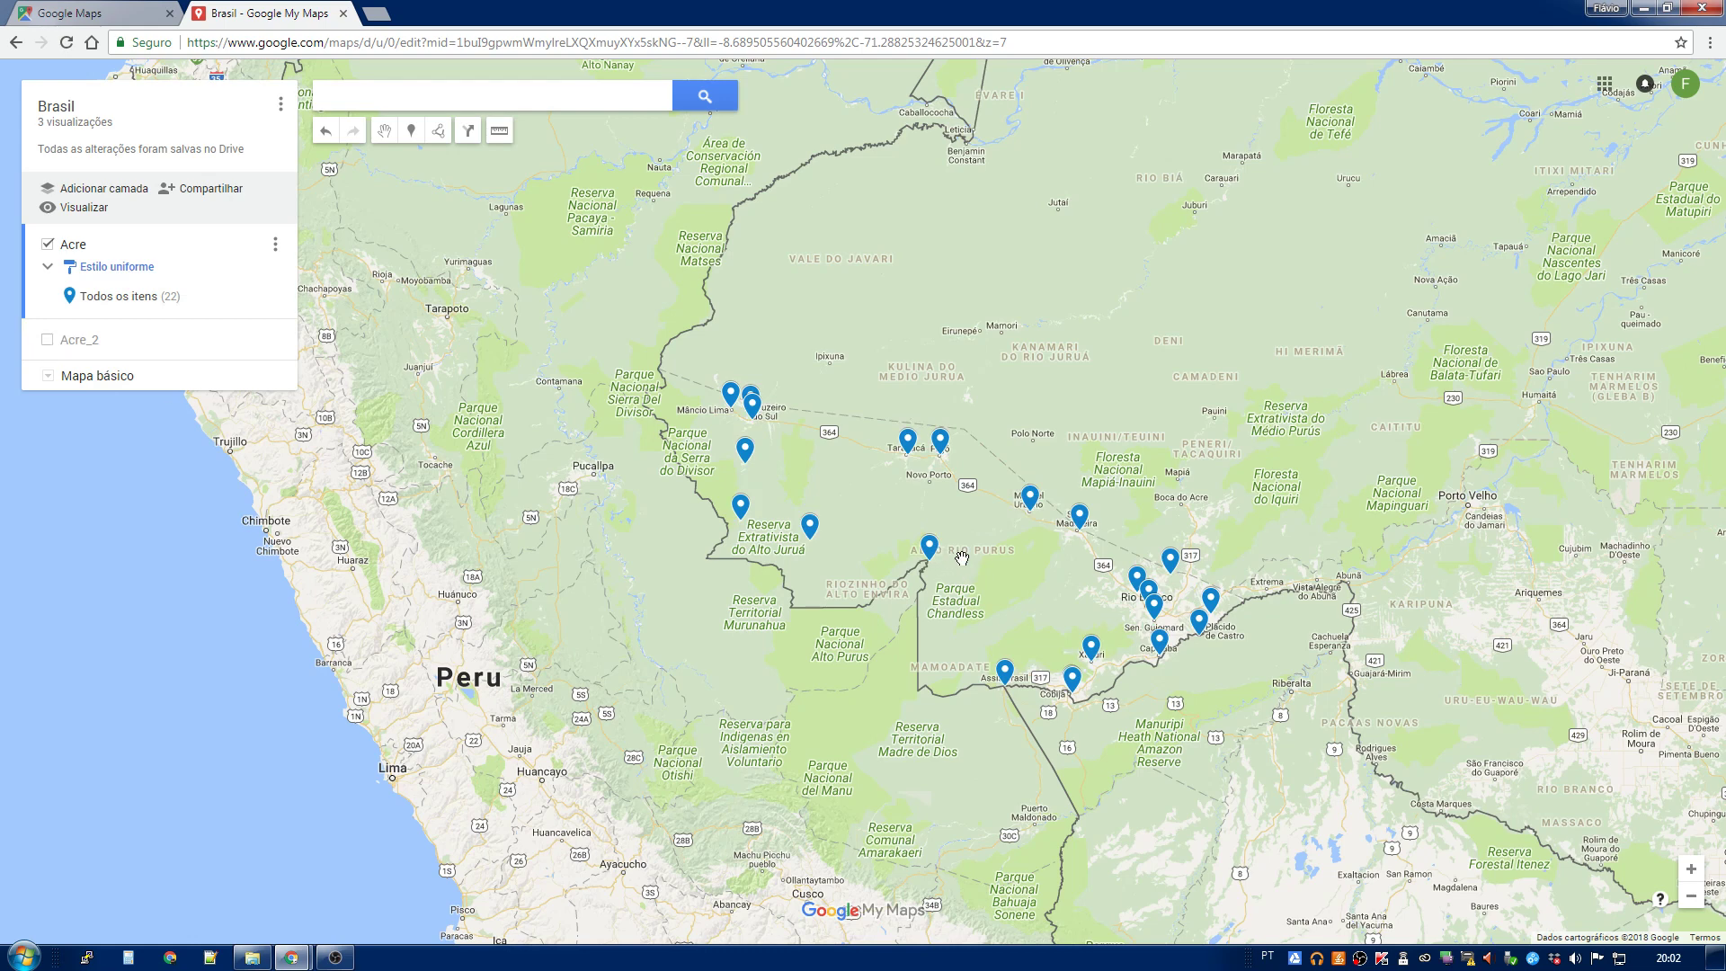
left_click_drag(961, 559, 913, 559)
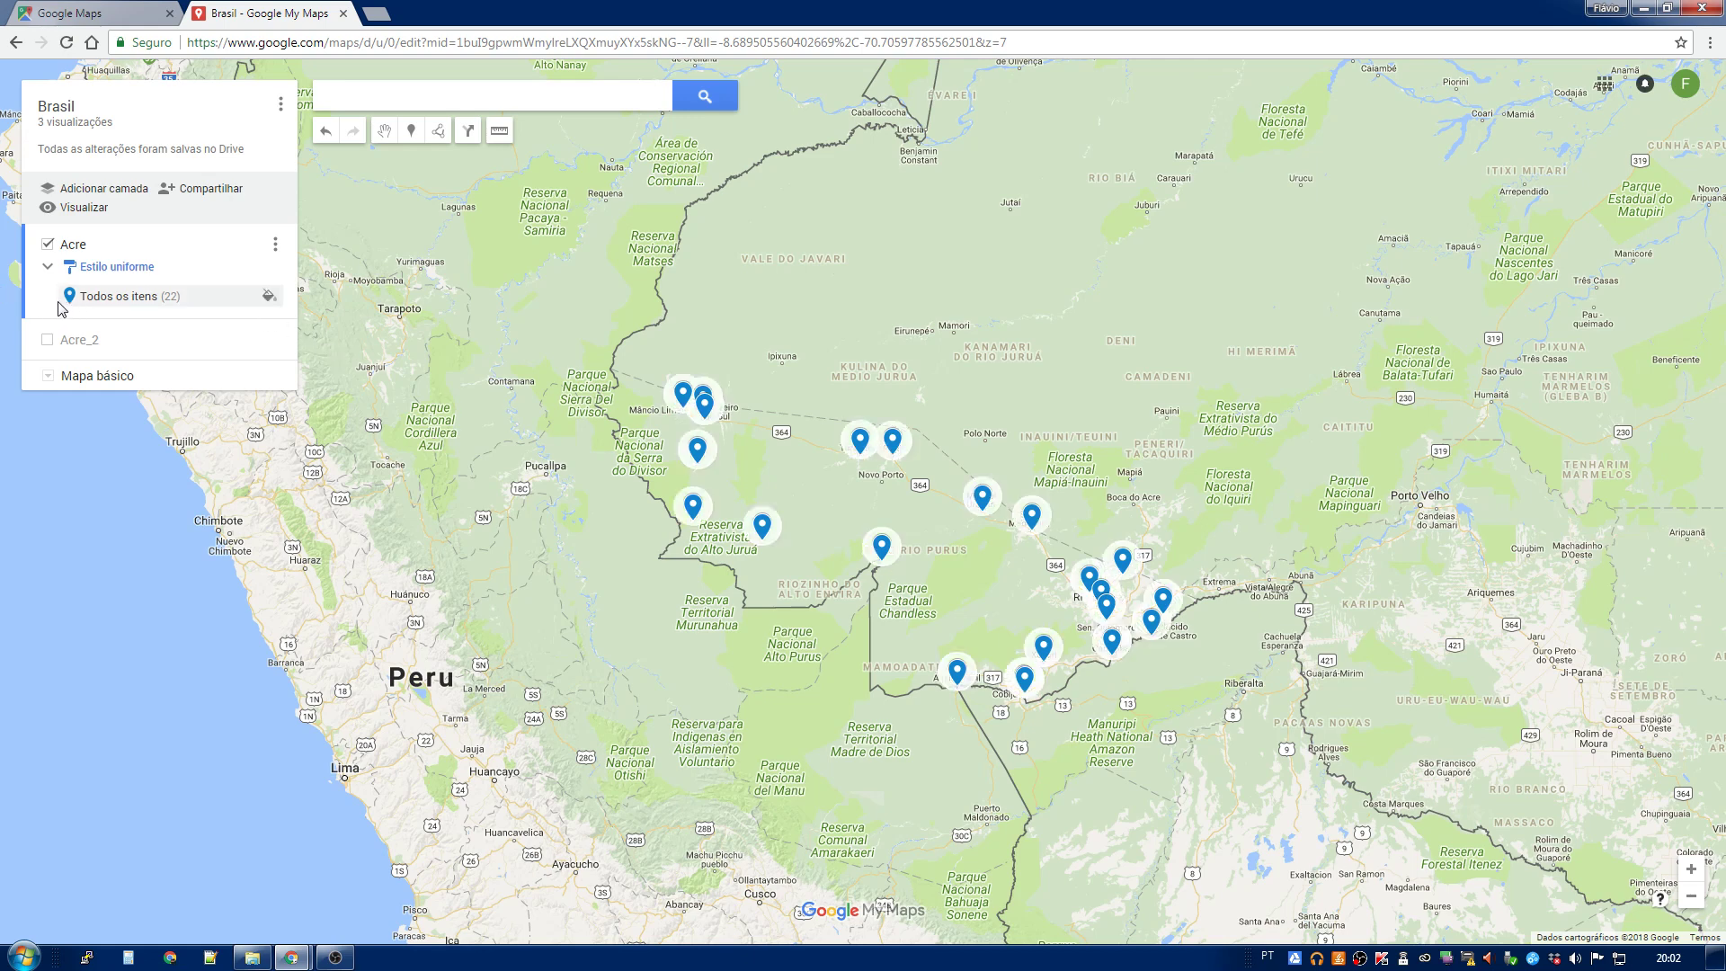
Step: Switch the Acre_2 layer on and off repeatedly over the visible Acre layer to spot markers that differ in position
left_click(47, 343)
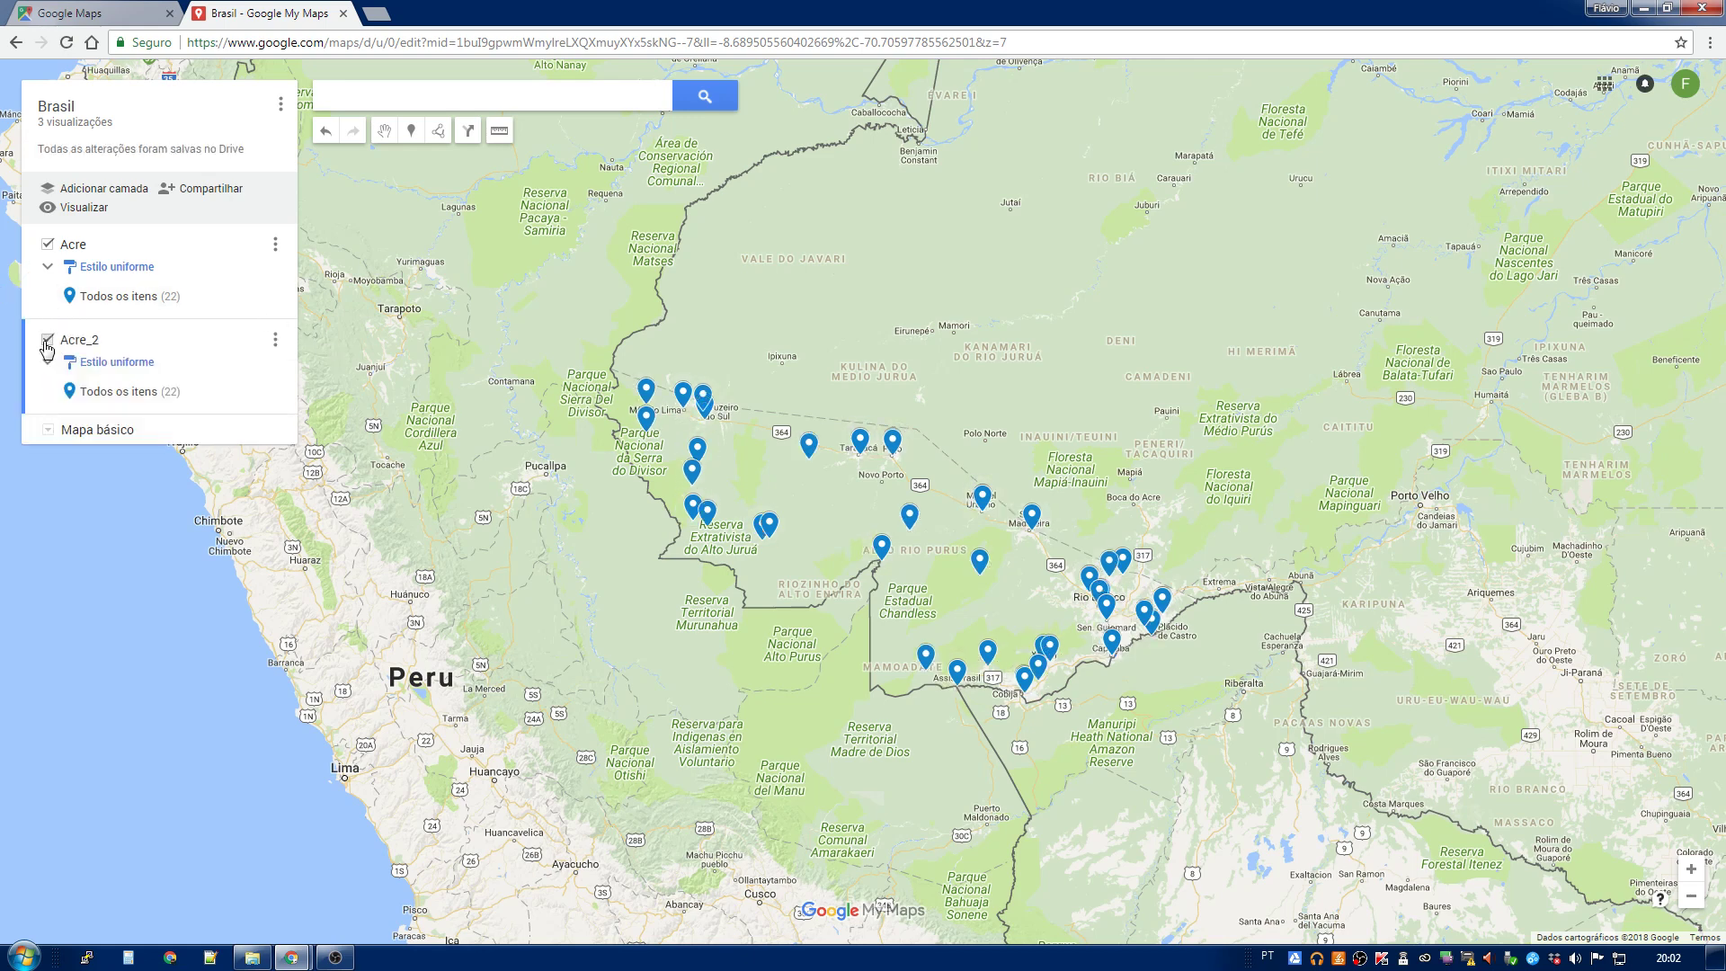
left_click(47, 343)
left_click(47, 343)
left_click(47, 343)
left_click(47, 344)
left_click(47, 343)
left_click(46, 343)
left_click(47, 343)
left_click(47, 342)
left_click(47, 342)
left_click(46, 343)
left_click(47, 343)
left_click(47, 342)
left_click(47, 343)
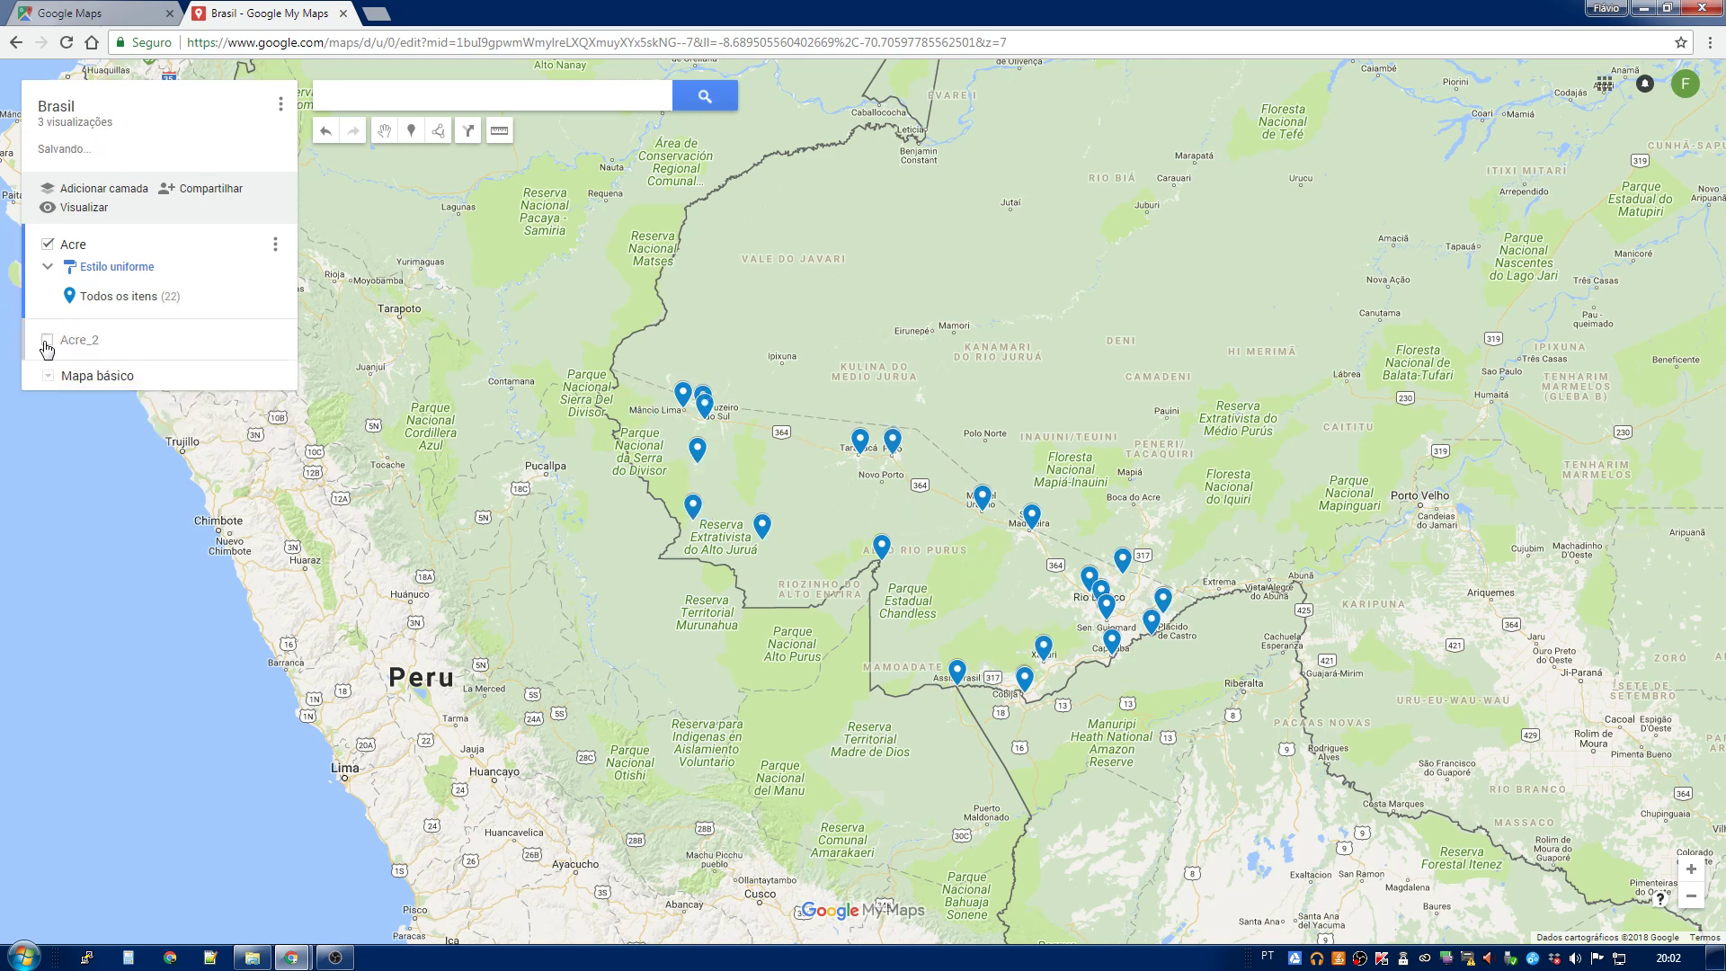
left_click(47, 343)
left_click(47, 342)
left_click(47, 342)
left_click(47, 343)
left_click(47, 343)
left_click(46, 342)
left_click(47, 342)
left_click(47, 343)
Step: Compare the Acre and Acre_2 markers around Tarauacá and Feijó up close, leaving both layers visible
scroll(801, 490, "up", 2)
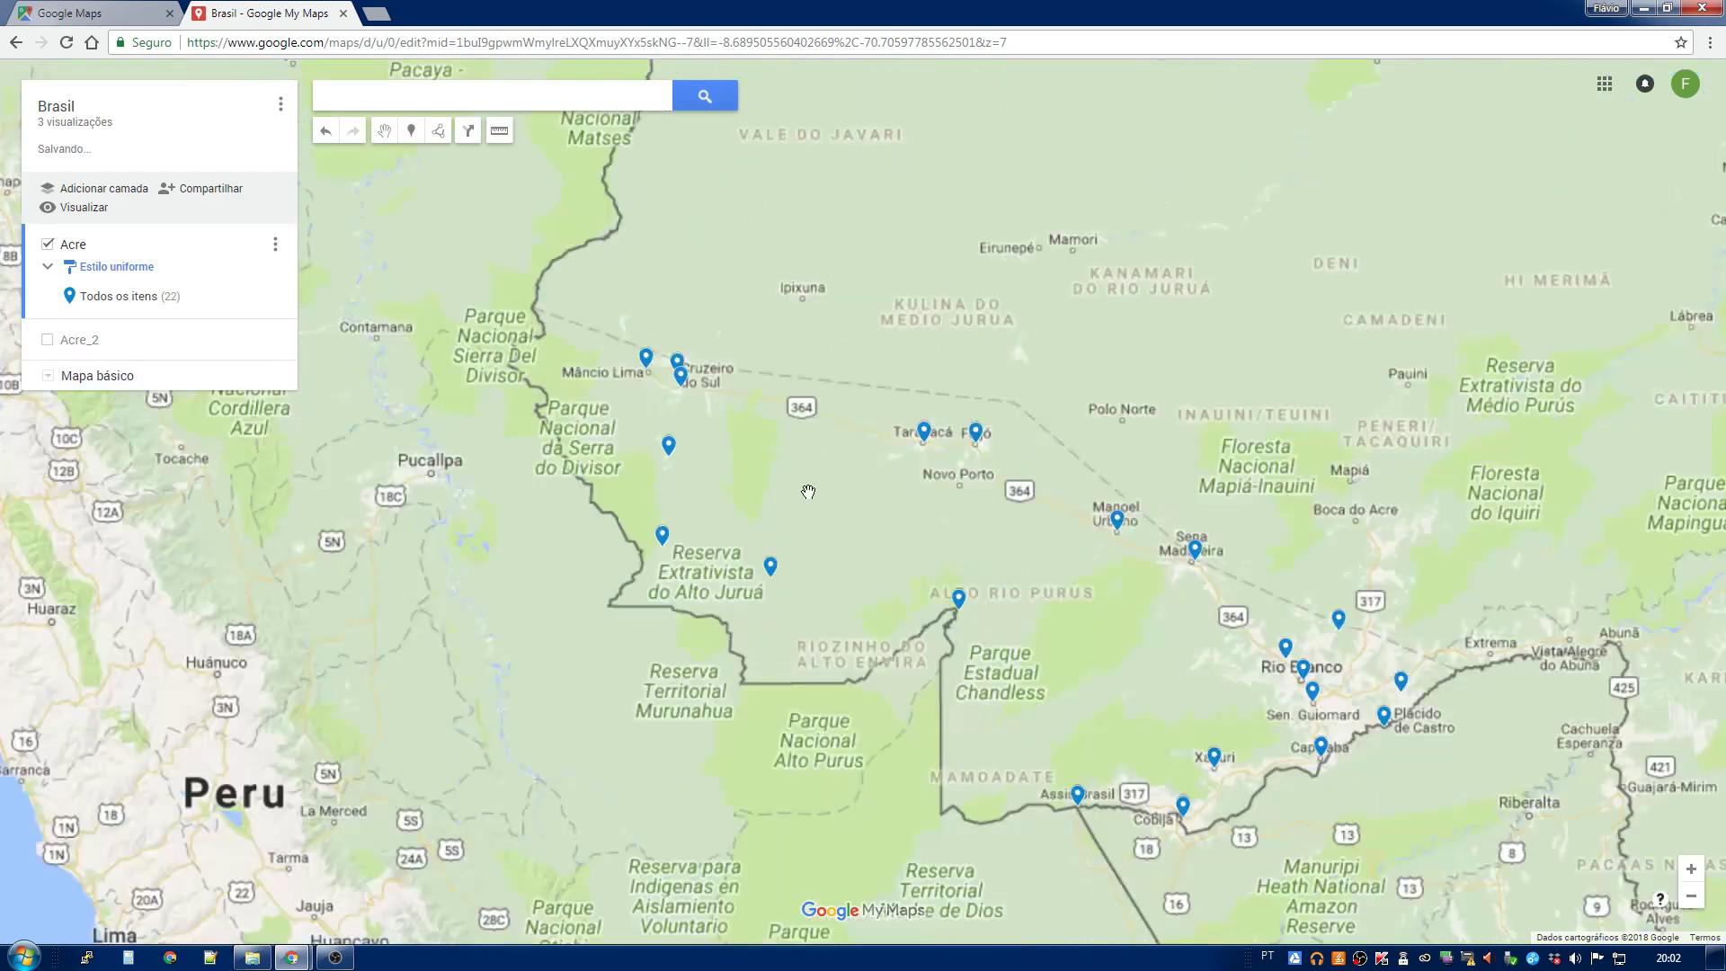
scroll(928, 397, "down", 1)
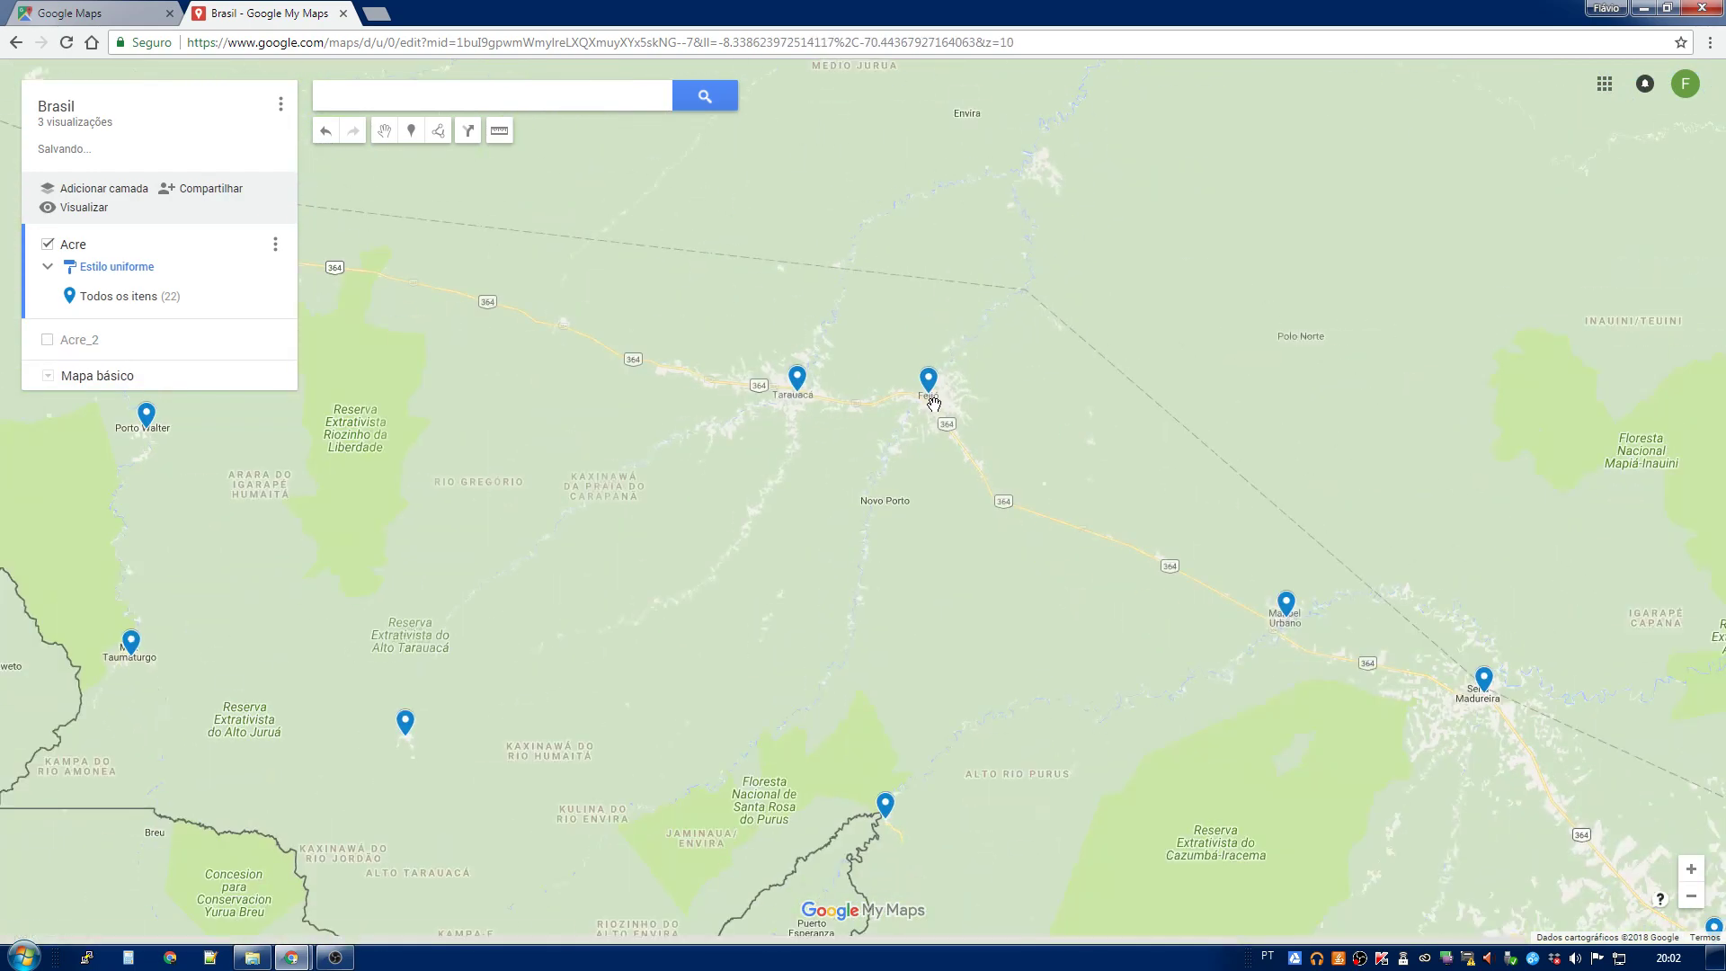
left_click(46, 342)
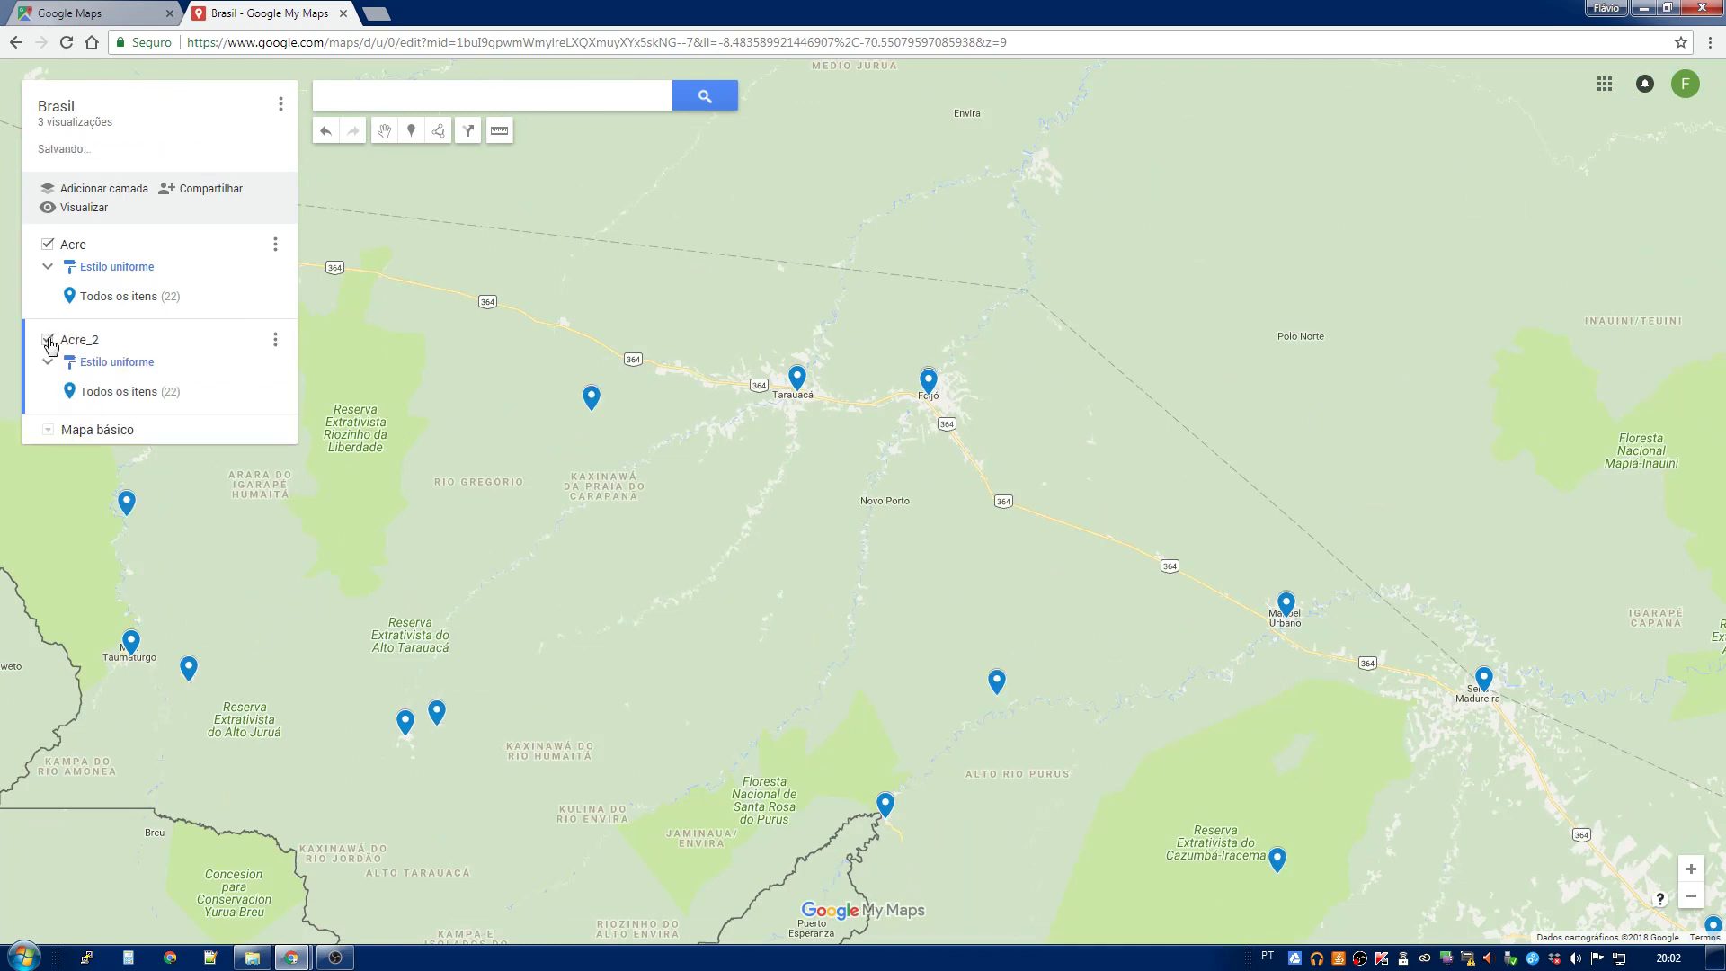
left_click(47, 342)
left_click(47, 342)
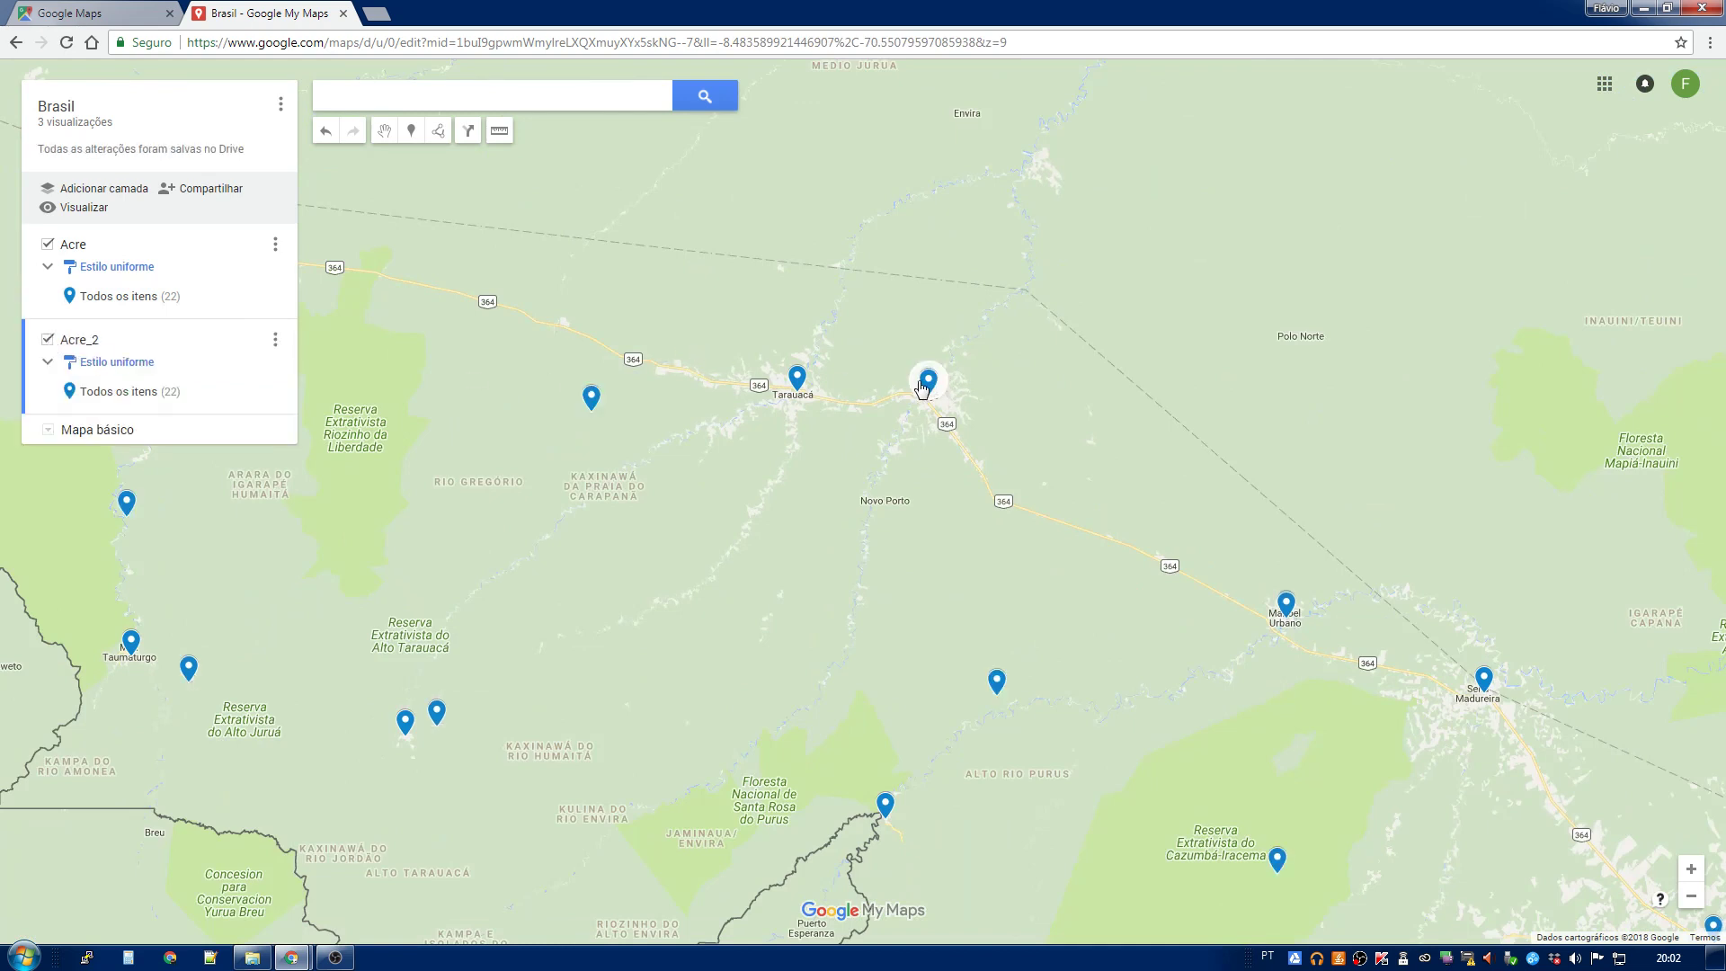
left_click(49, 341)
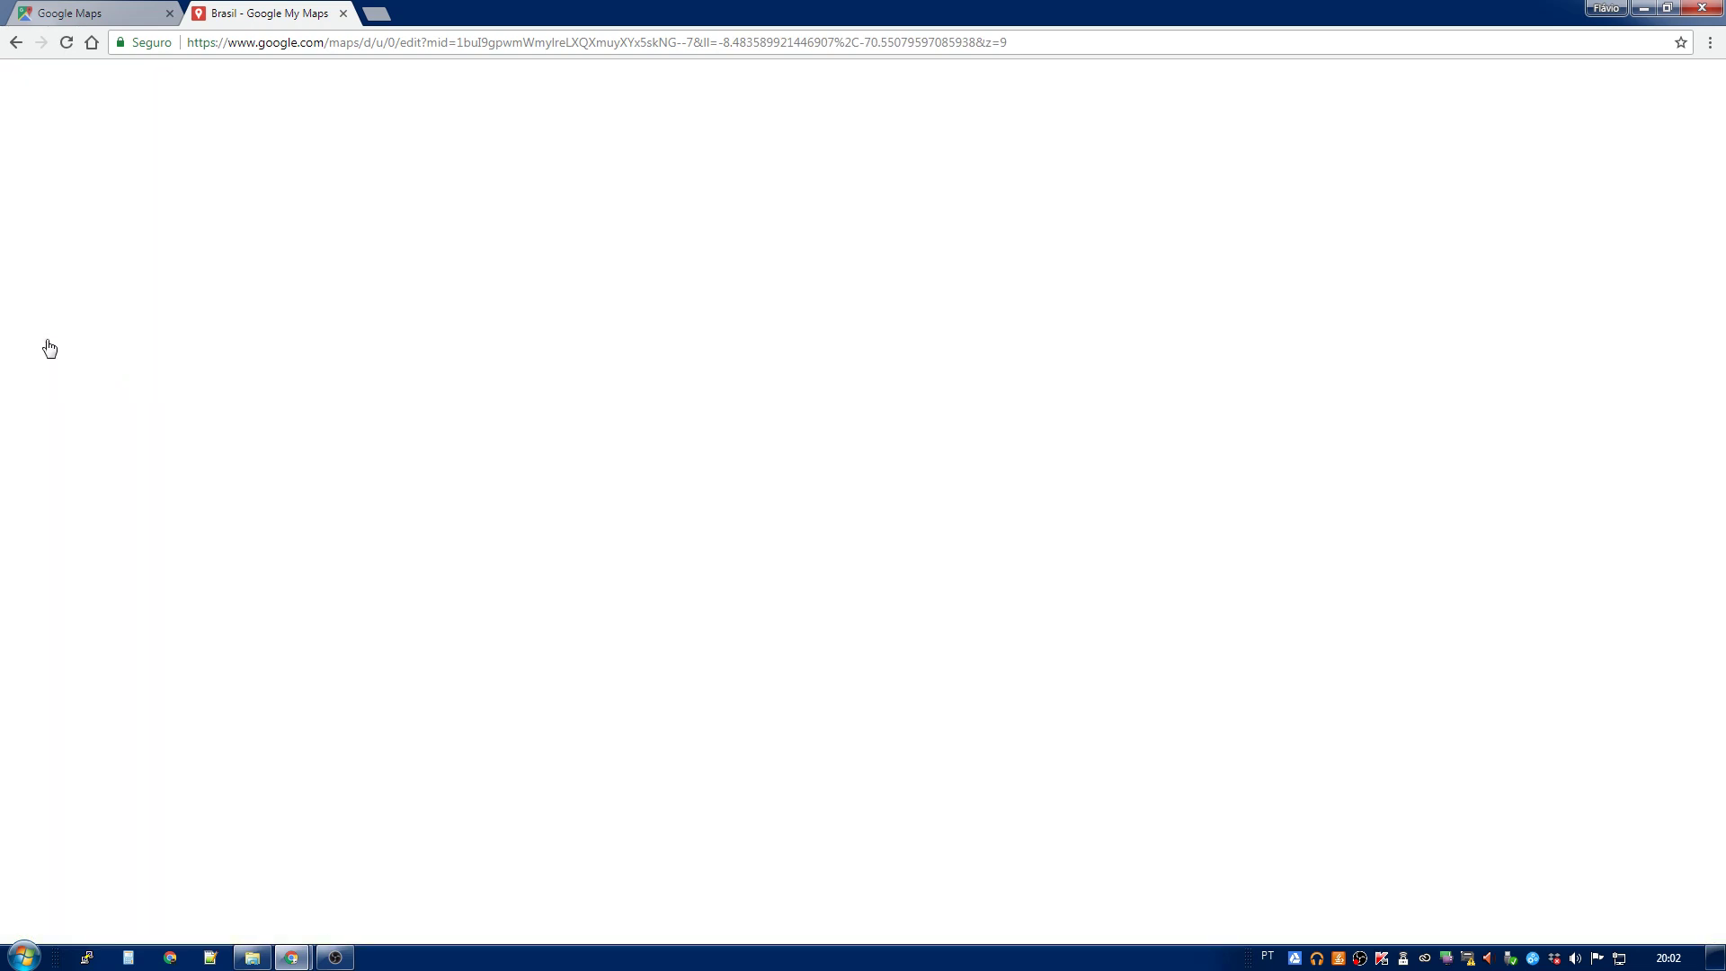
left_click(301, 51)
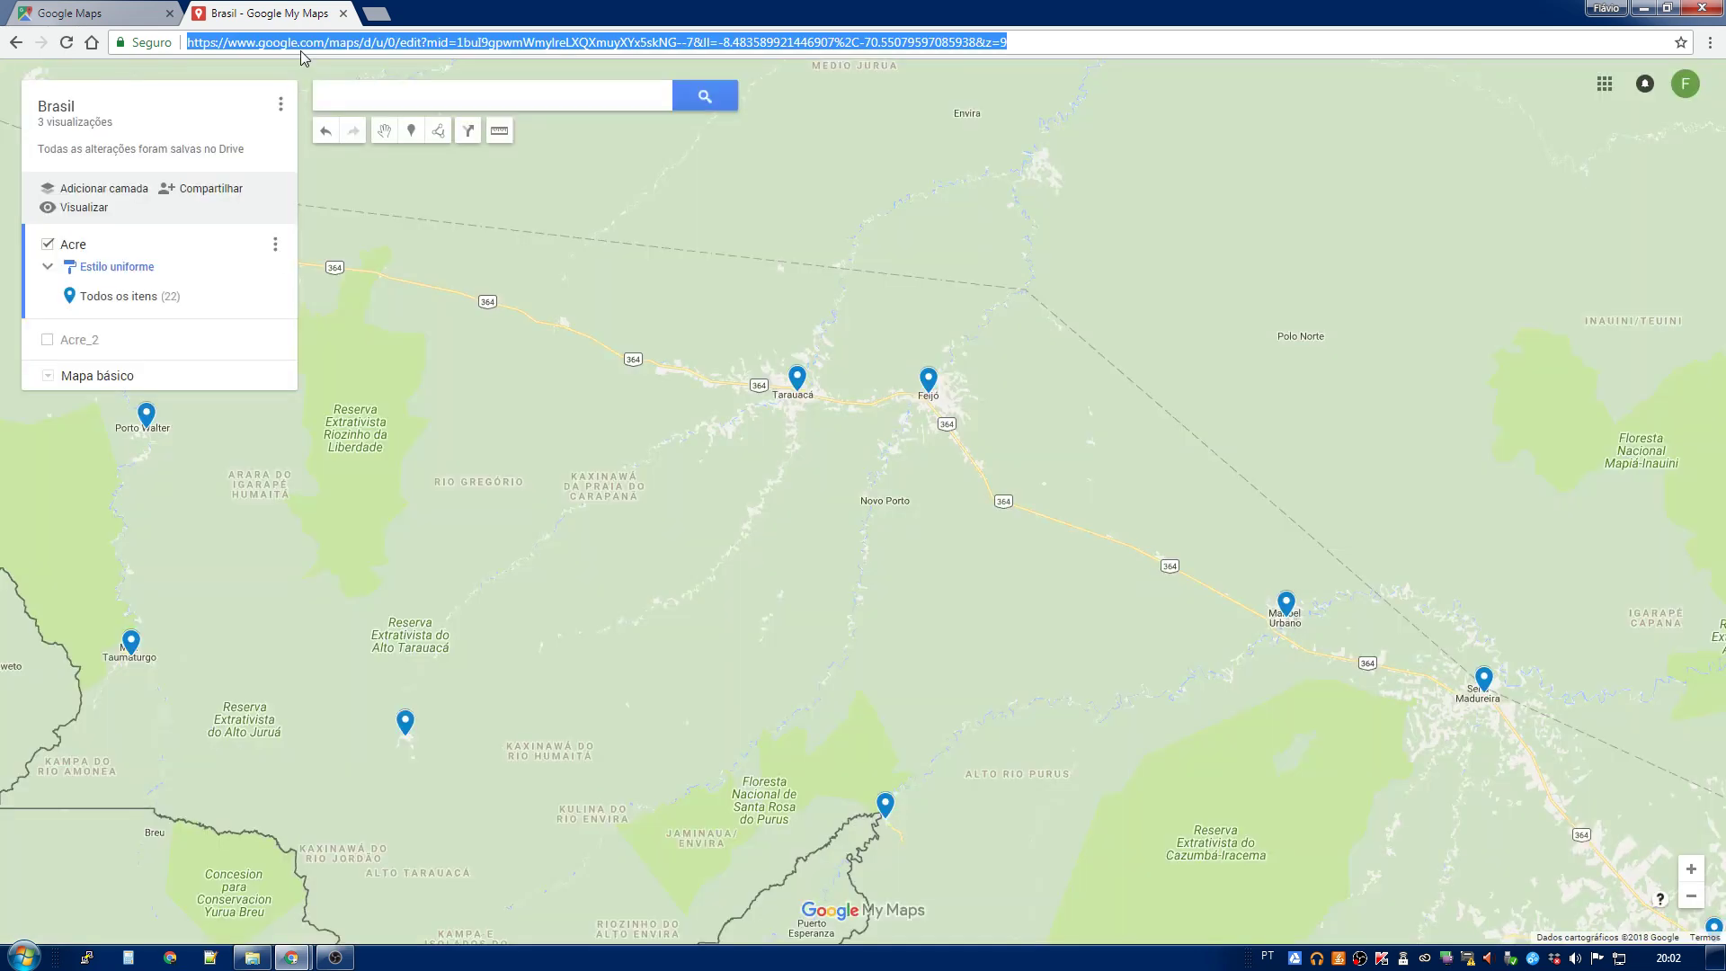
left_click_drag(509, 526, 738, 496)
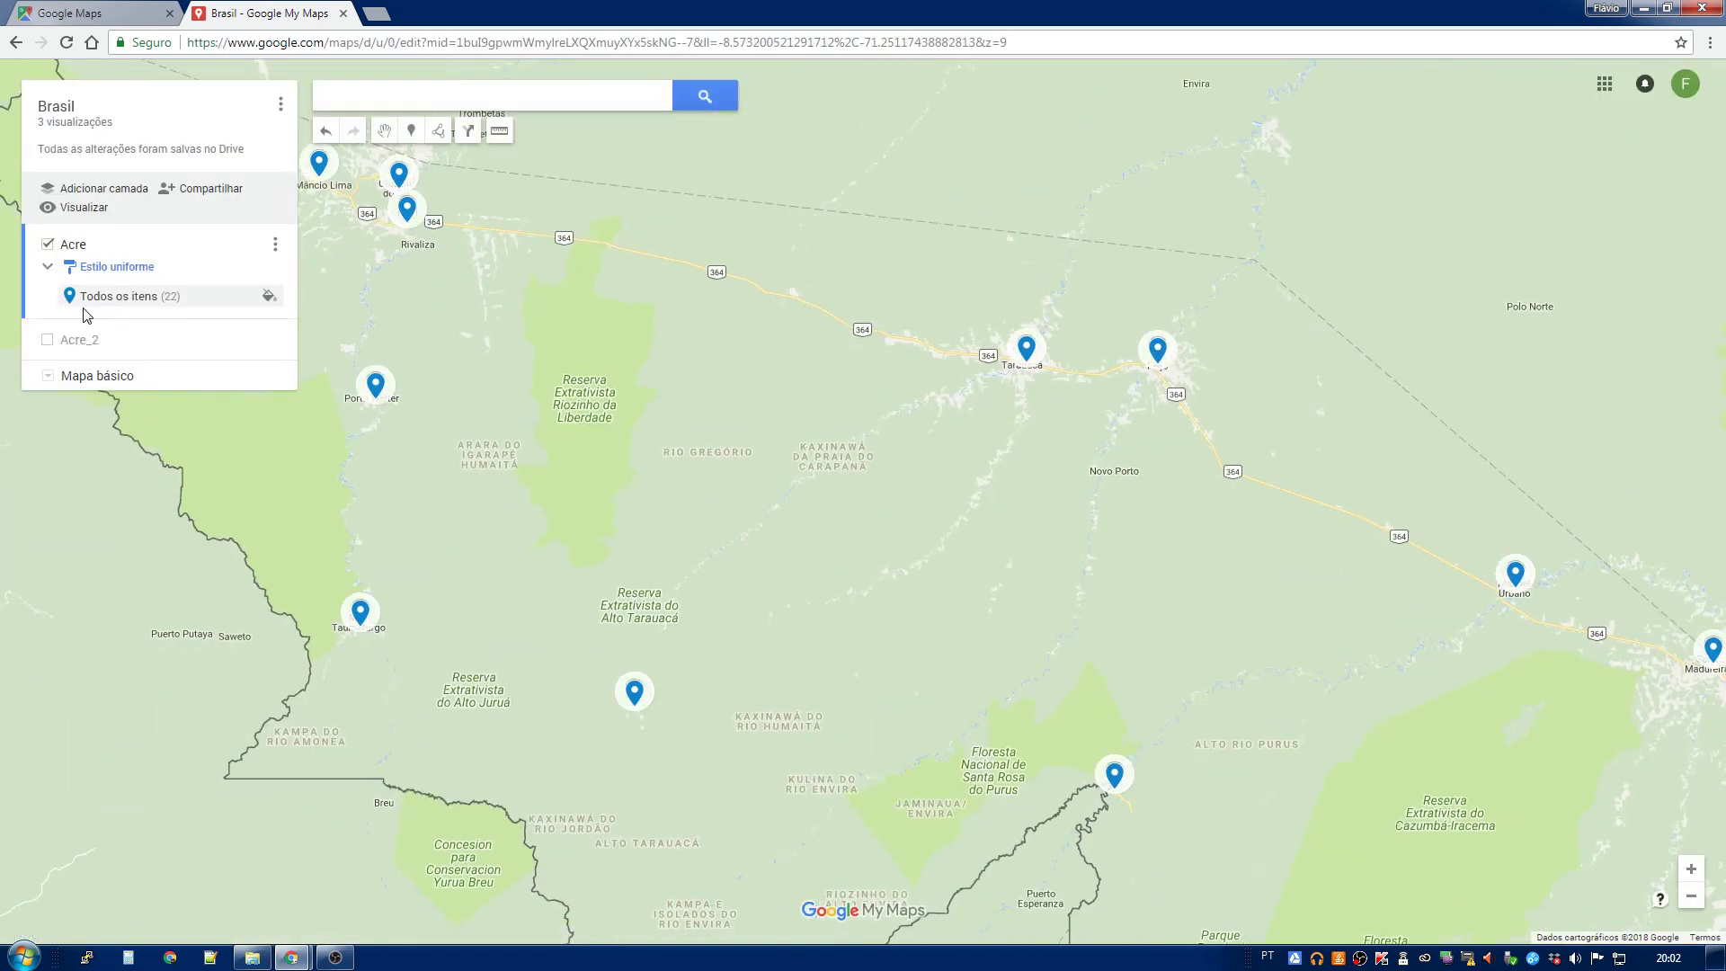
left_click(48, 341)
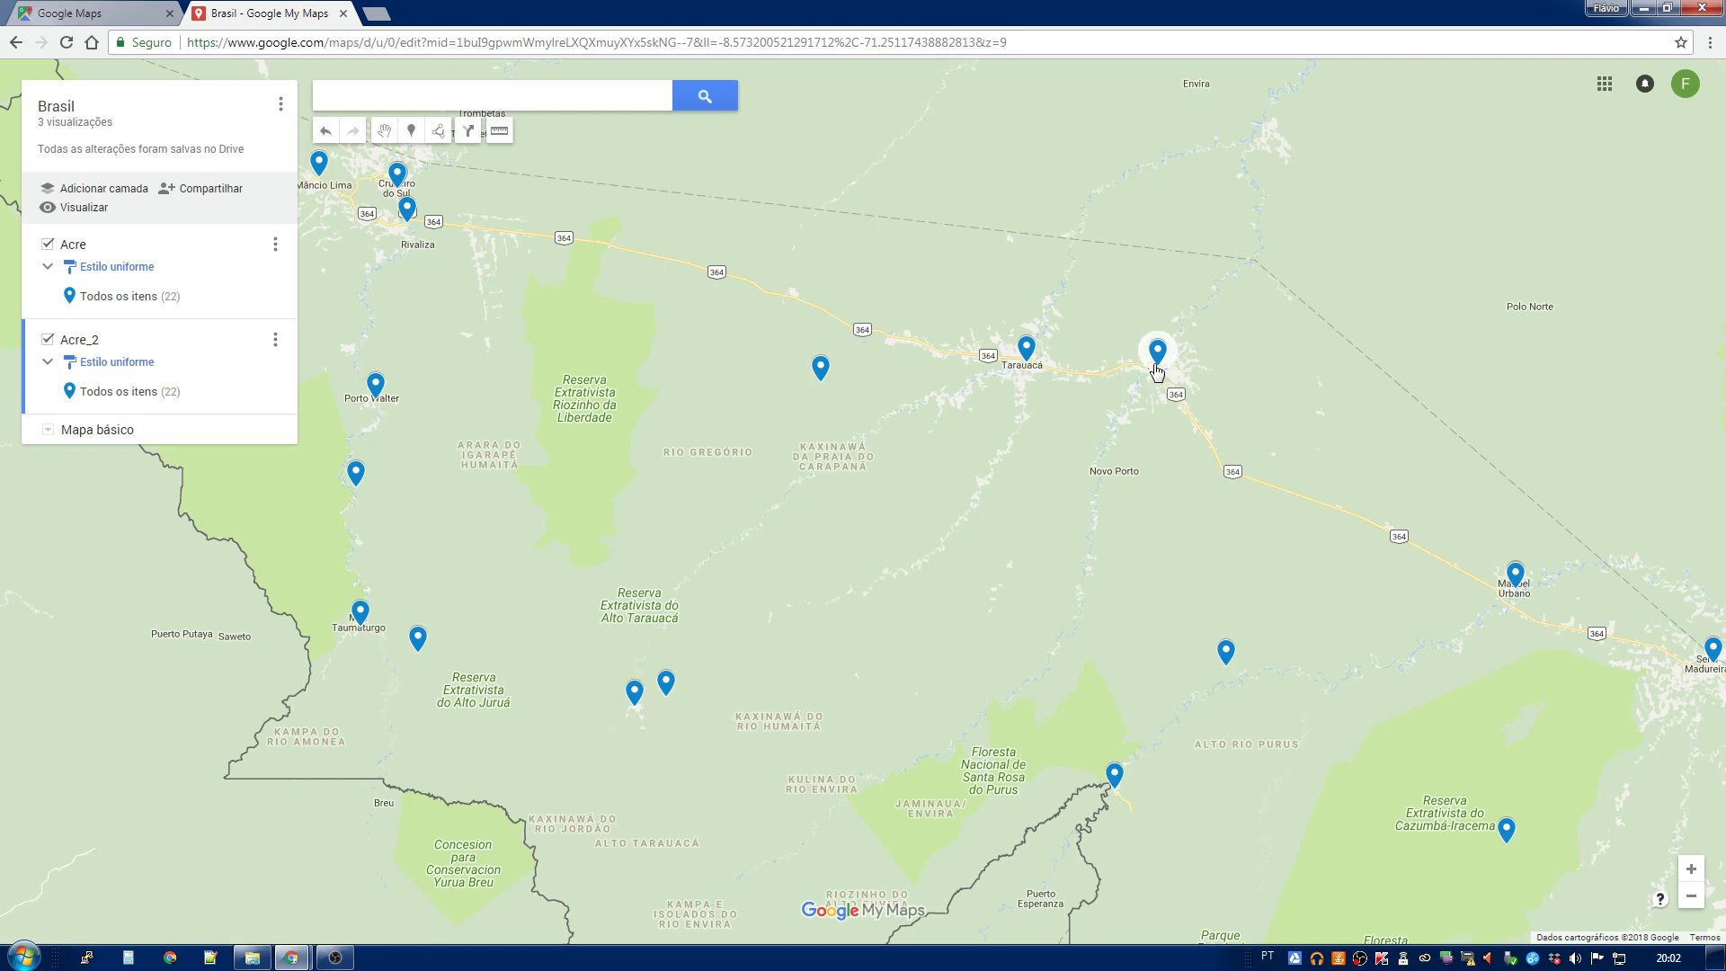
left_click(48, 342)
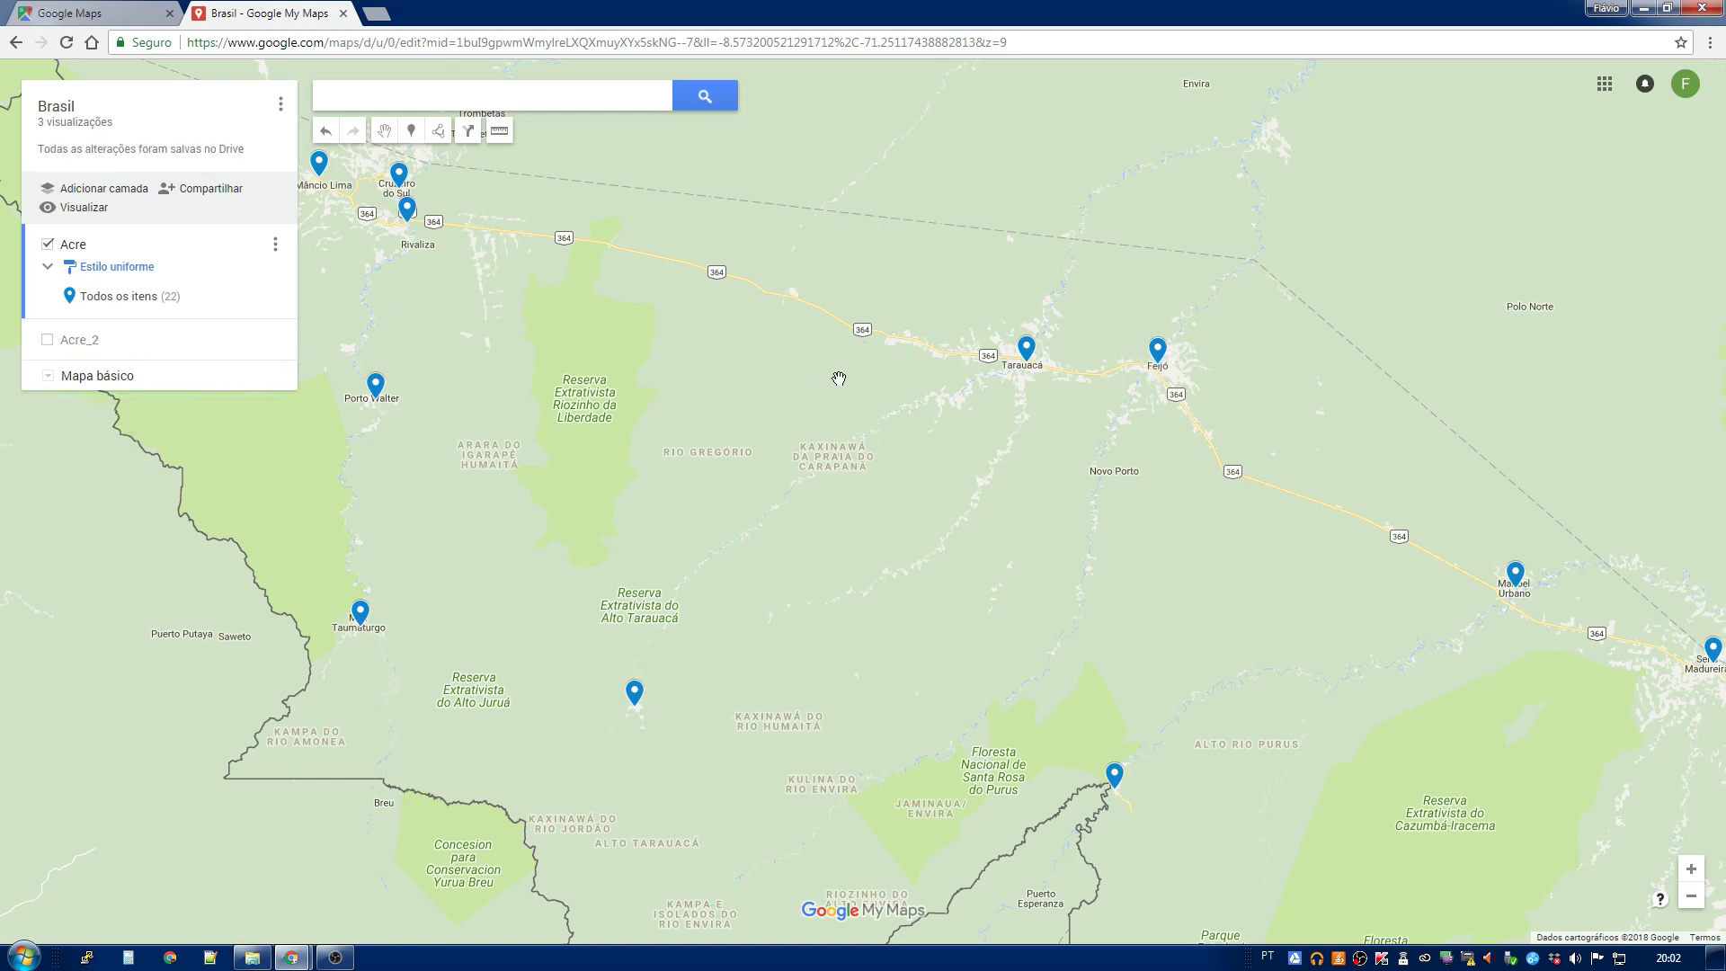
left_click(48, 340)
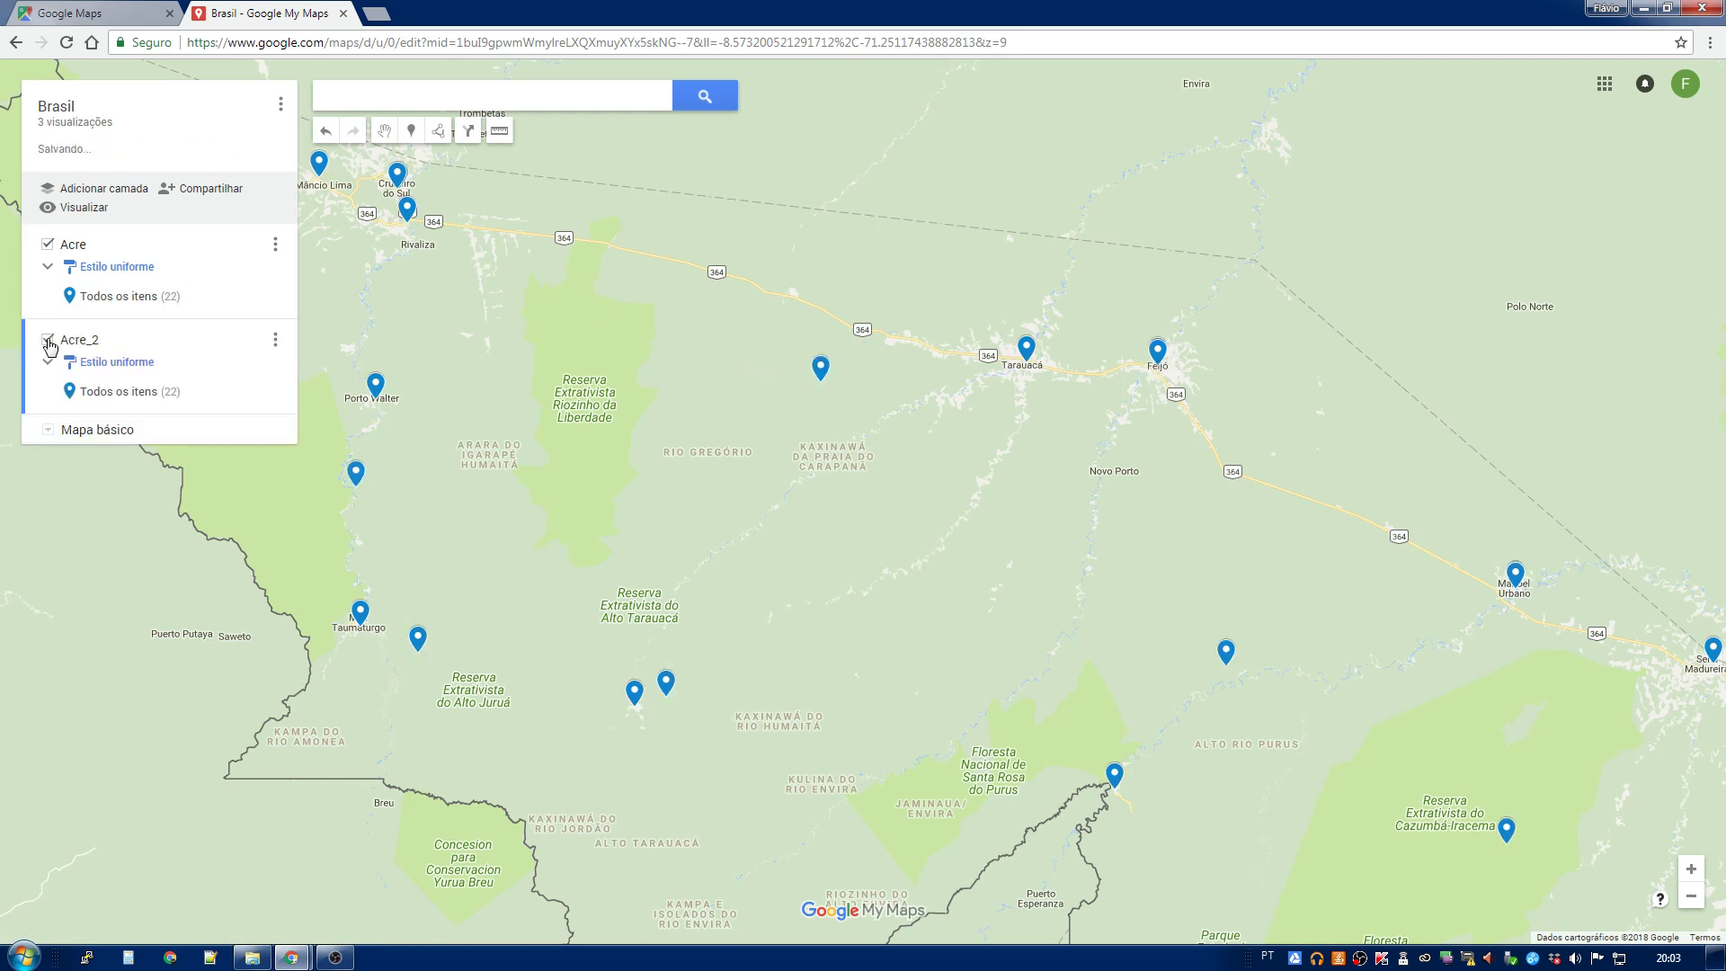
Step: Examine the details of the Acre_2 marker standing west of the town of Tarauacá, and close its information card
left_click(821, 368)
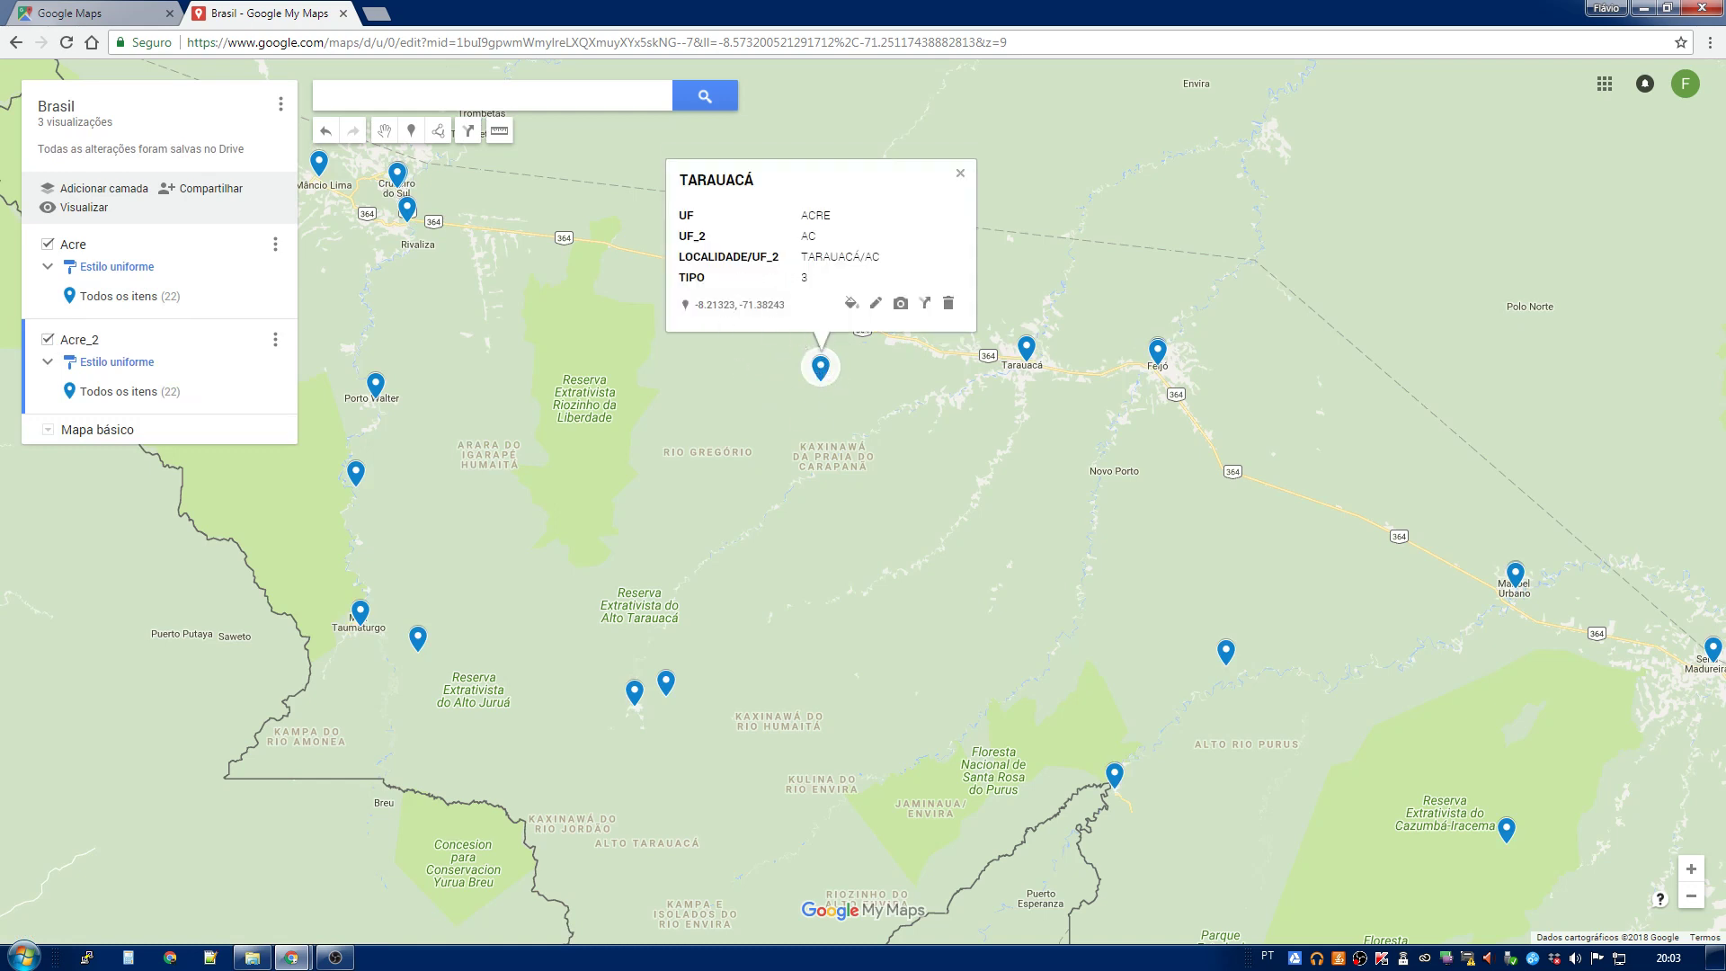
scroll(810, 387, "up", 1)
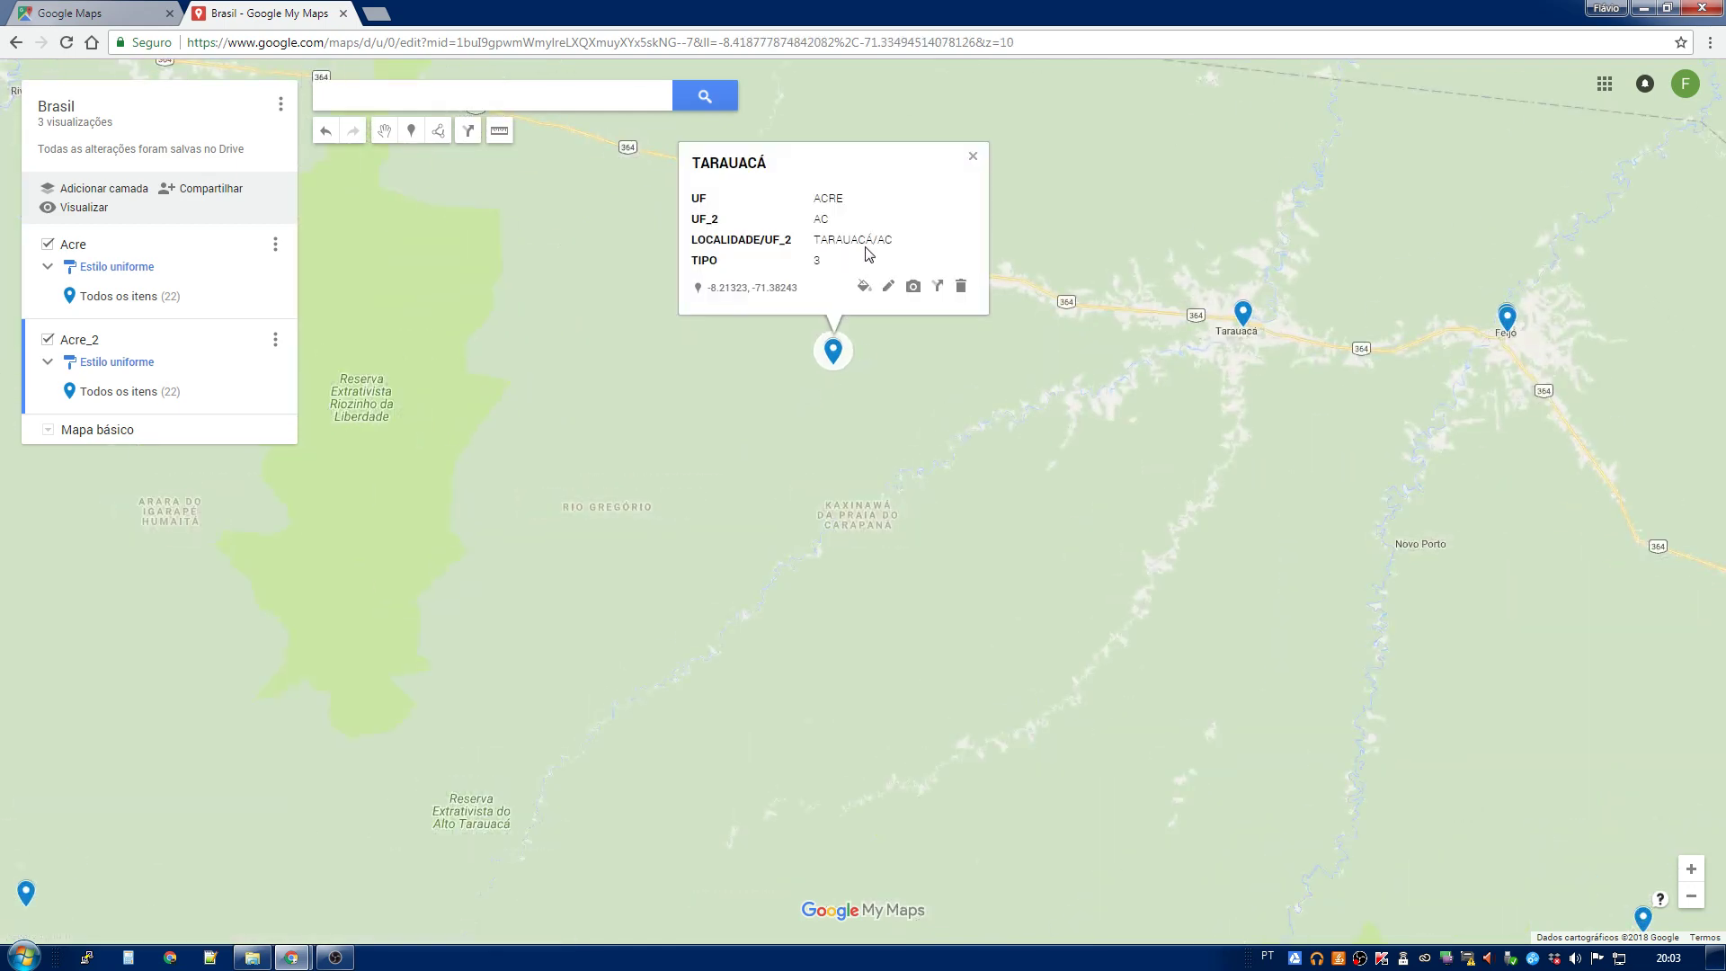
left_click(879, 356)
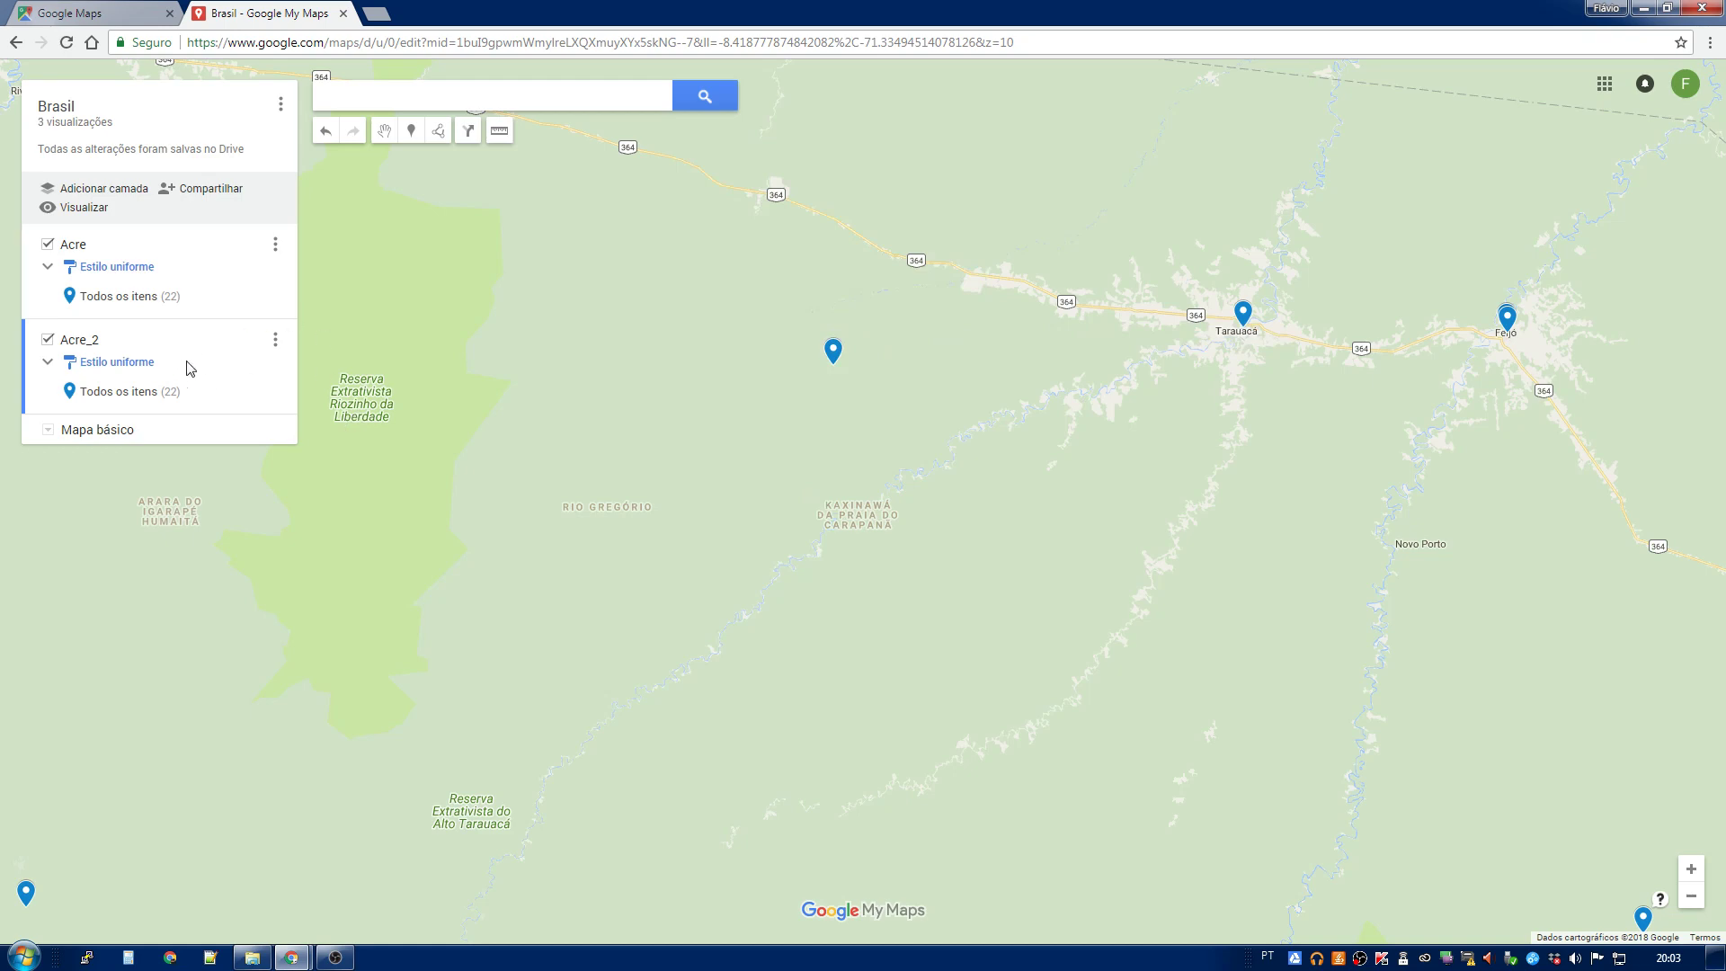
scroll(945, 518, "down", 1)
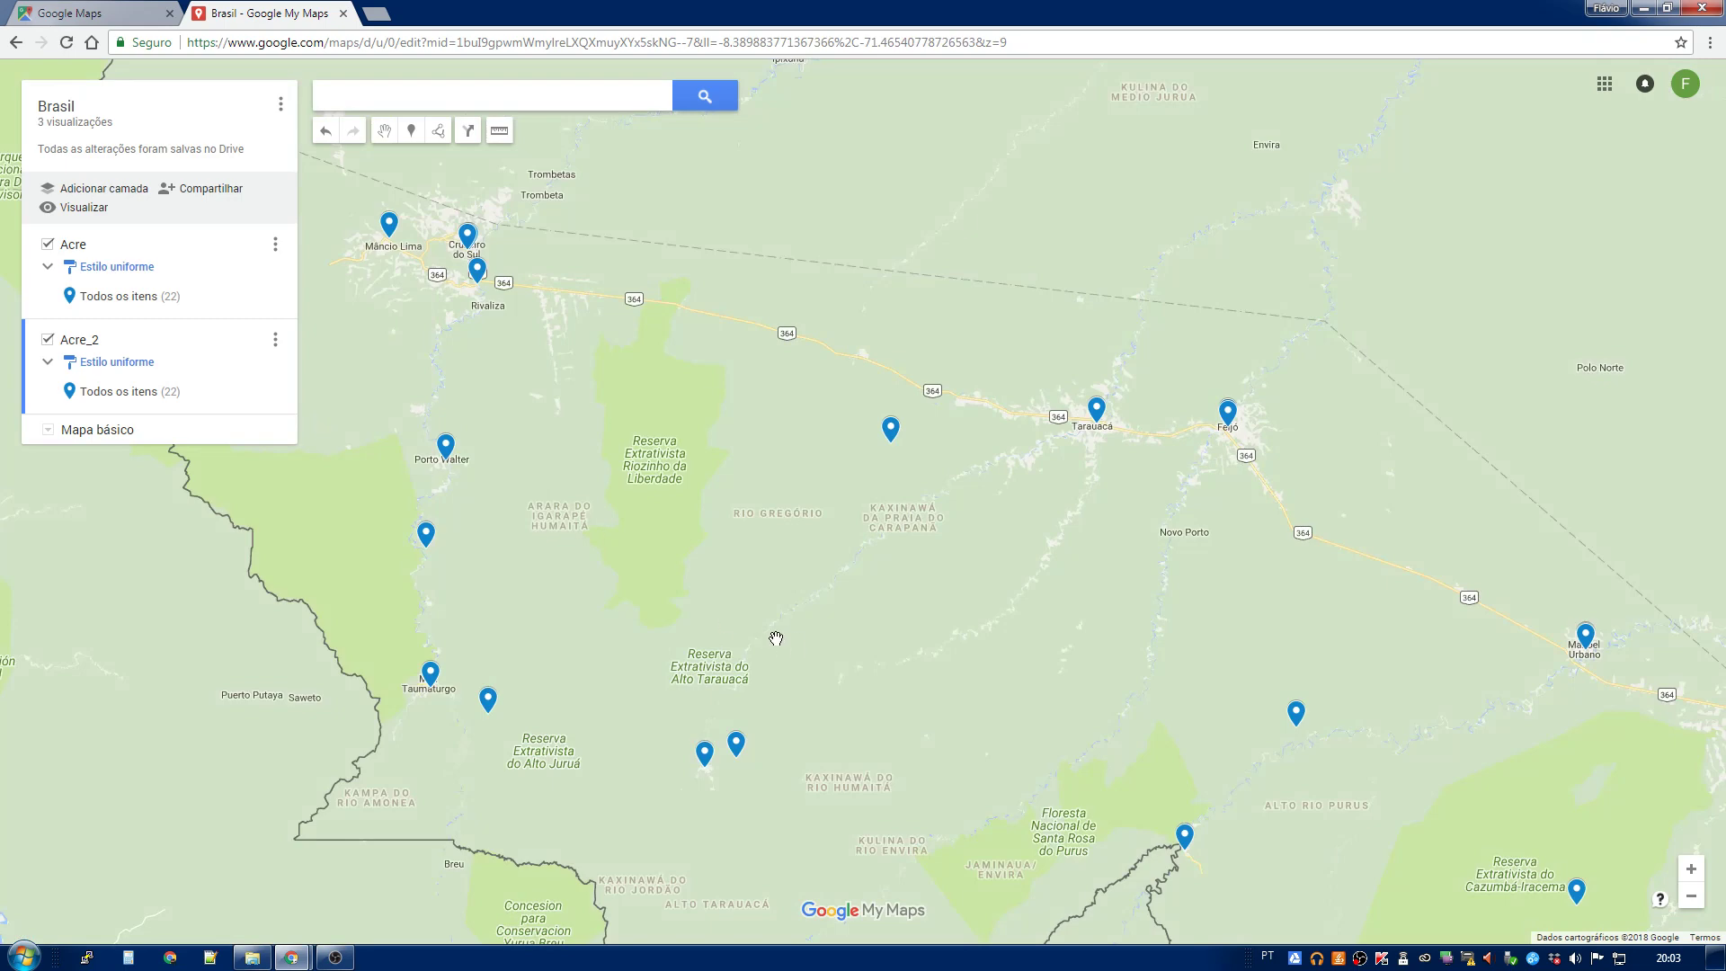
Step: Move the misplaced TARAUACÁ marker of the Acre_2 layer onto the town of Tarauacá
scroll(938, 403, "up", 1)
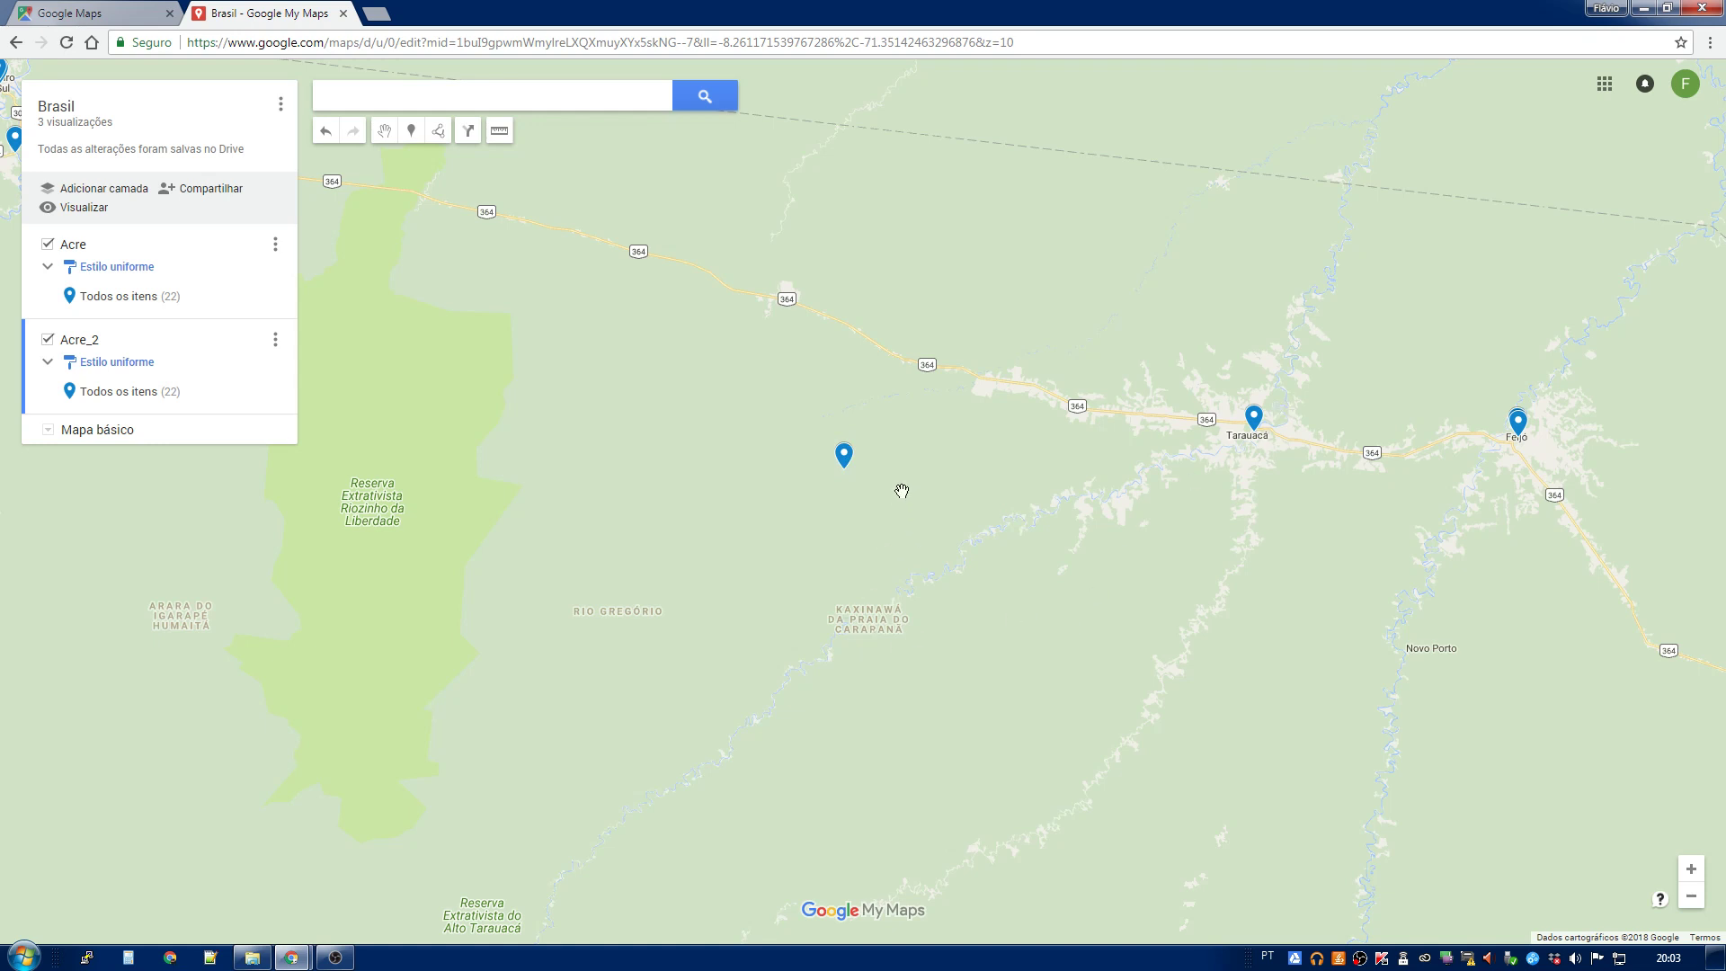
left_click(845, 457)
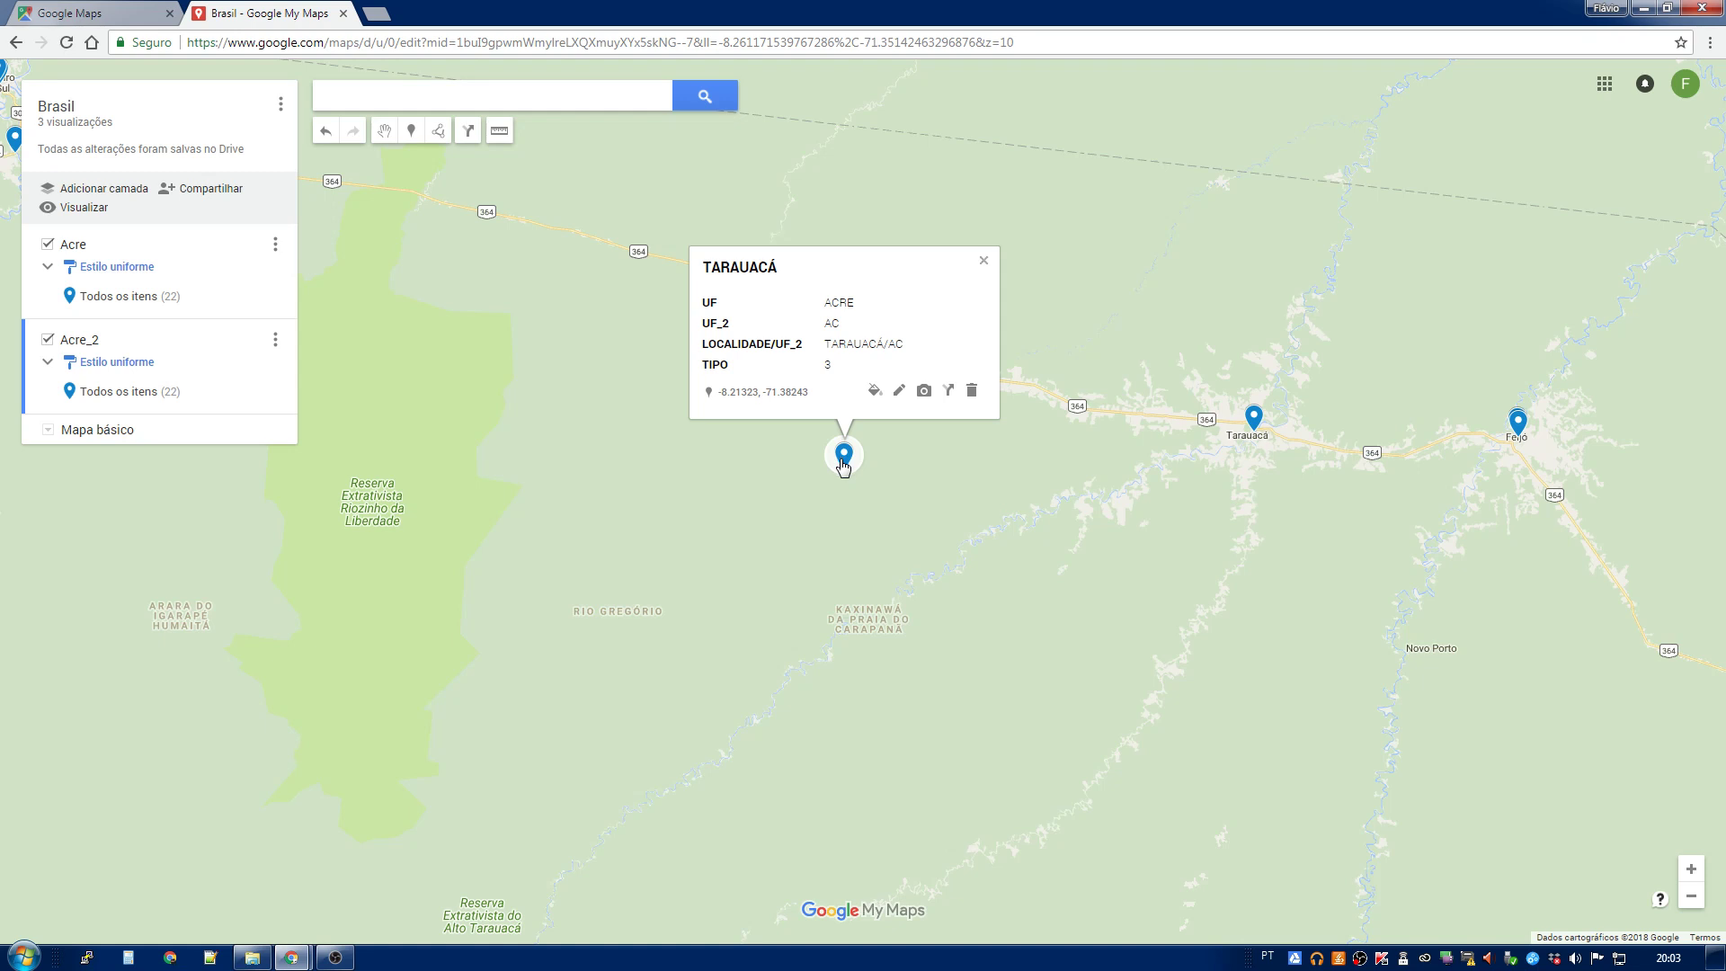
left_click_drag(845, 456, 1285, 424)
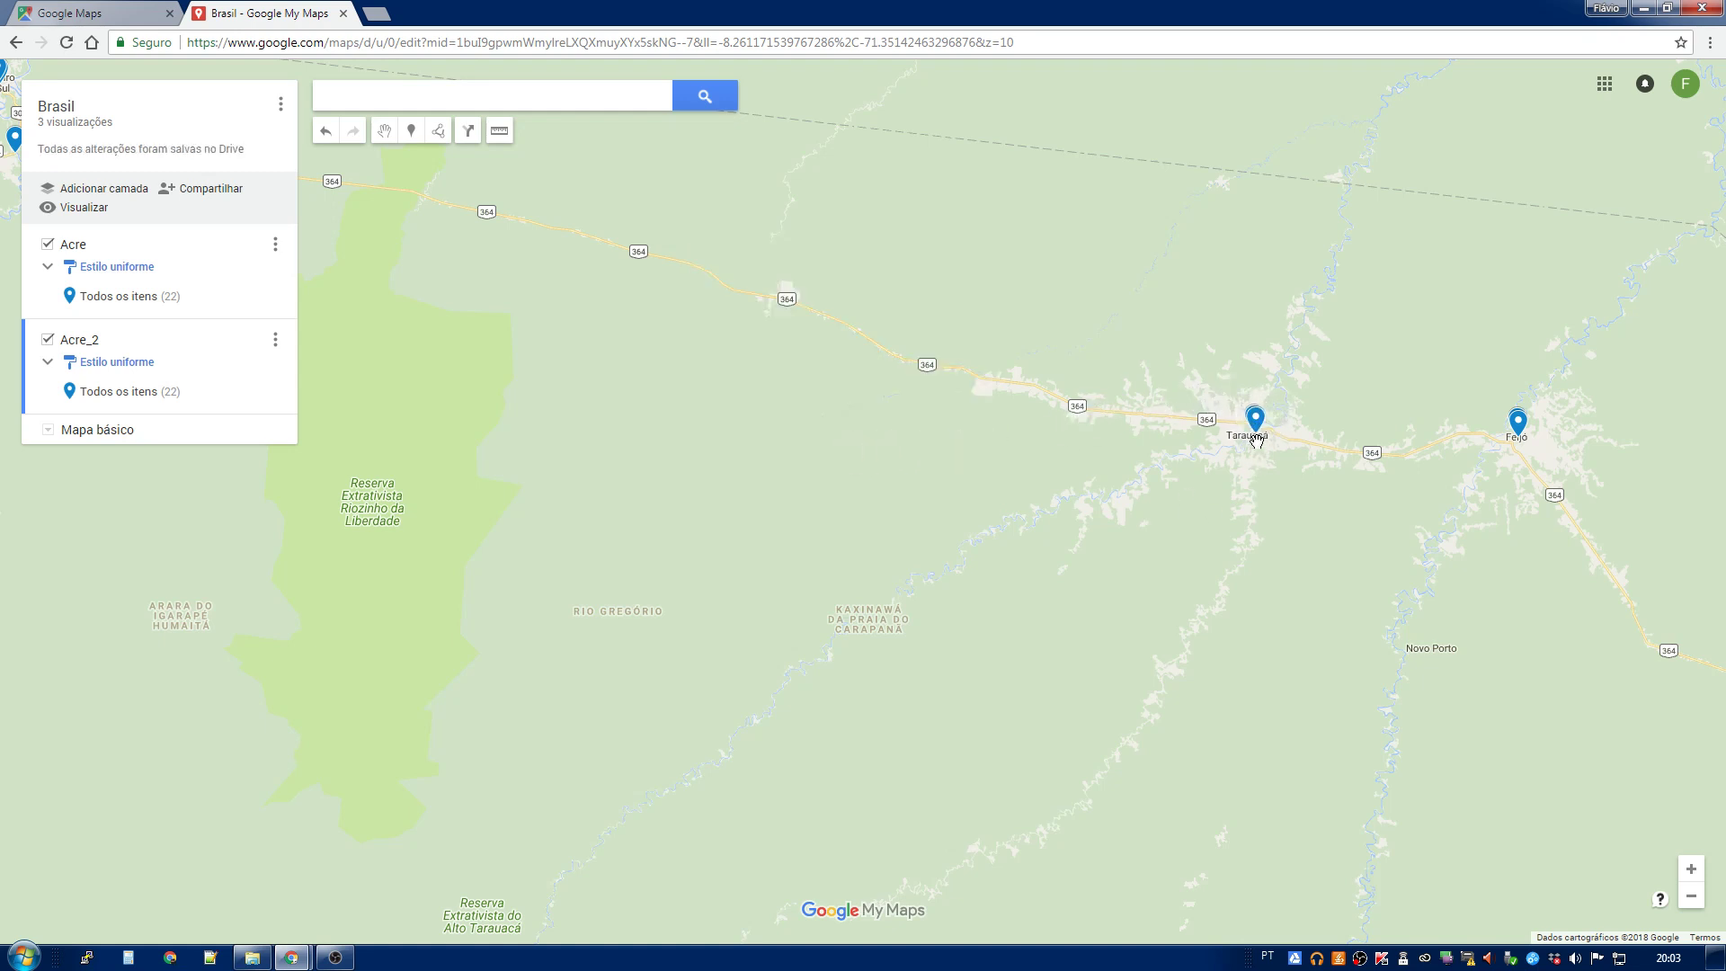
left_click_drag(1260, 438, 1086, 449)
left_click(1094, 453)
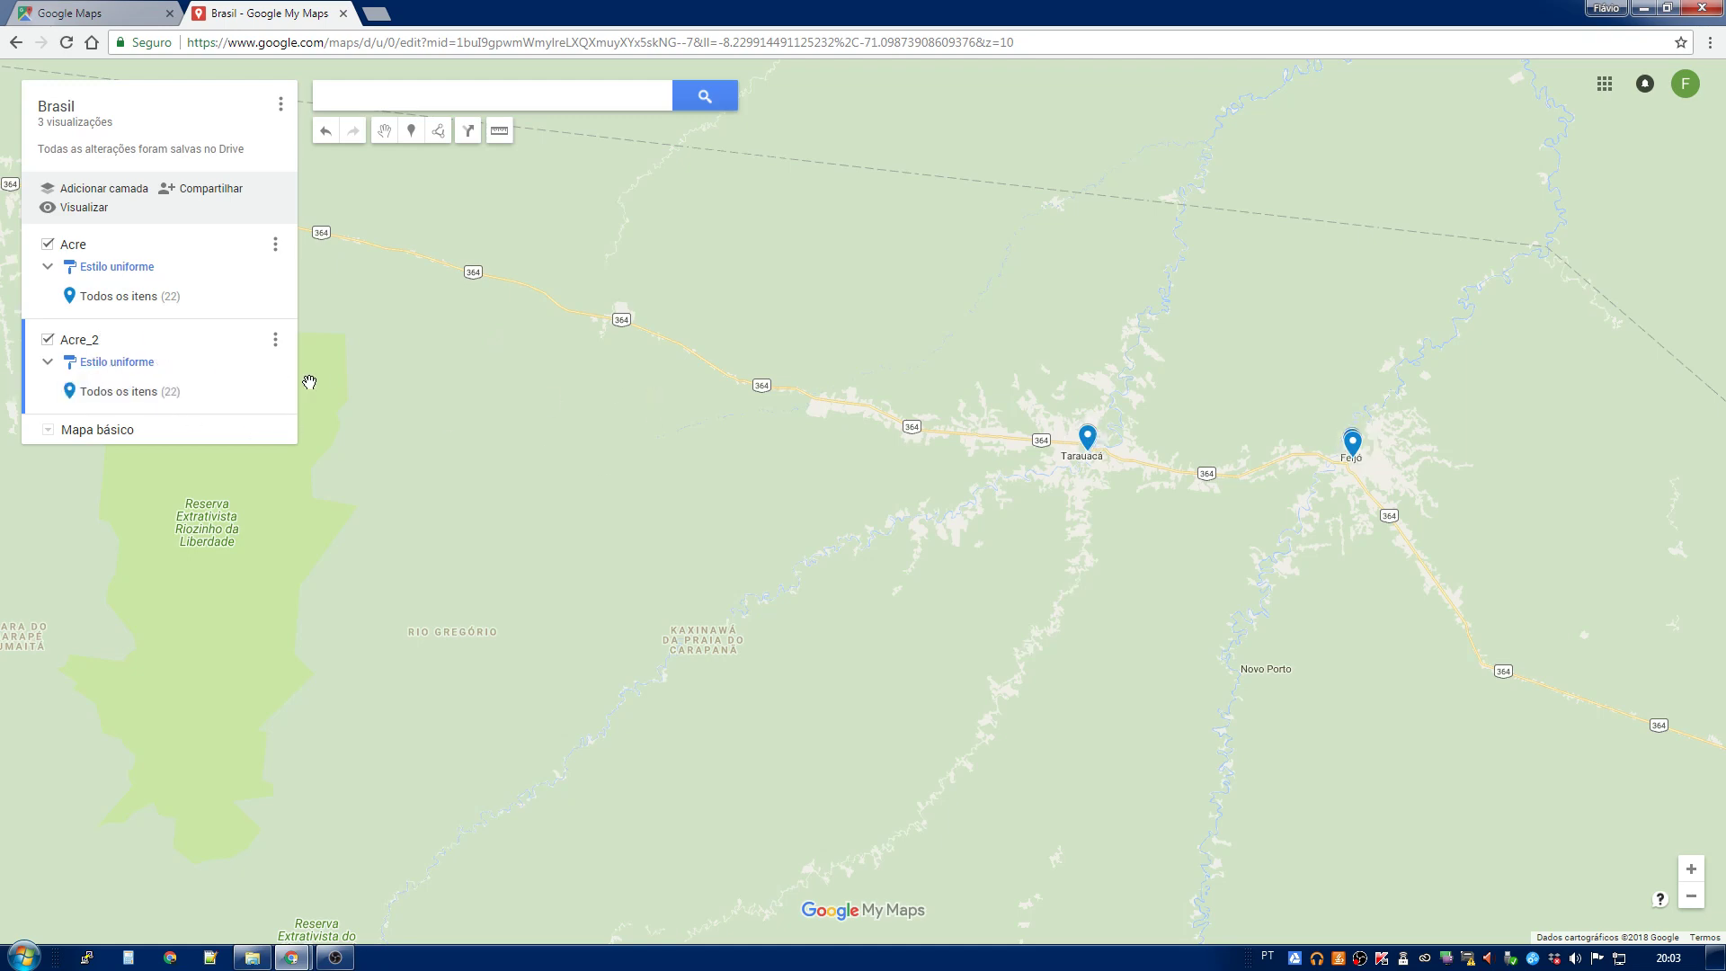
Step: Compare the Acre and Acre_2 markers around Jordão by hiding the Acre_2 layer and showing it again
scroll(791, 539, "down", 1)
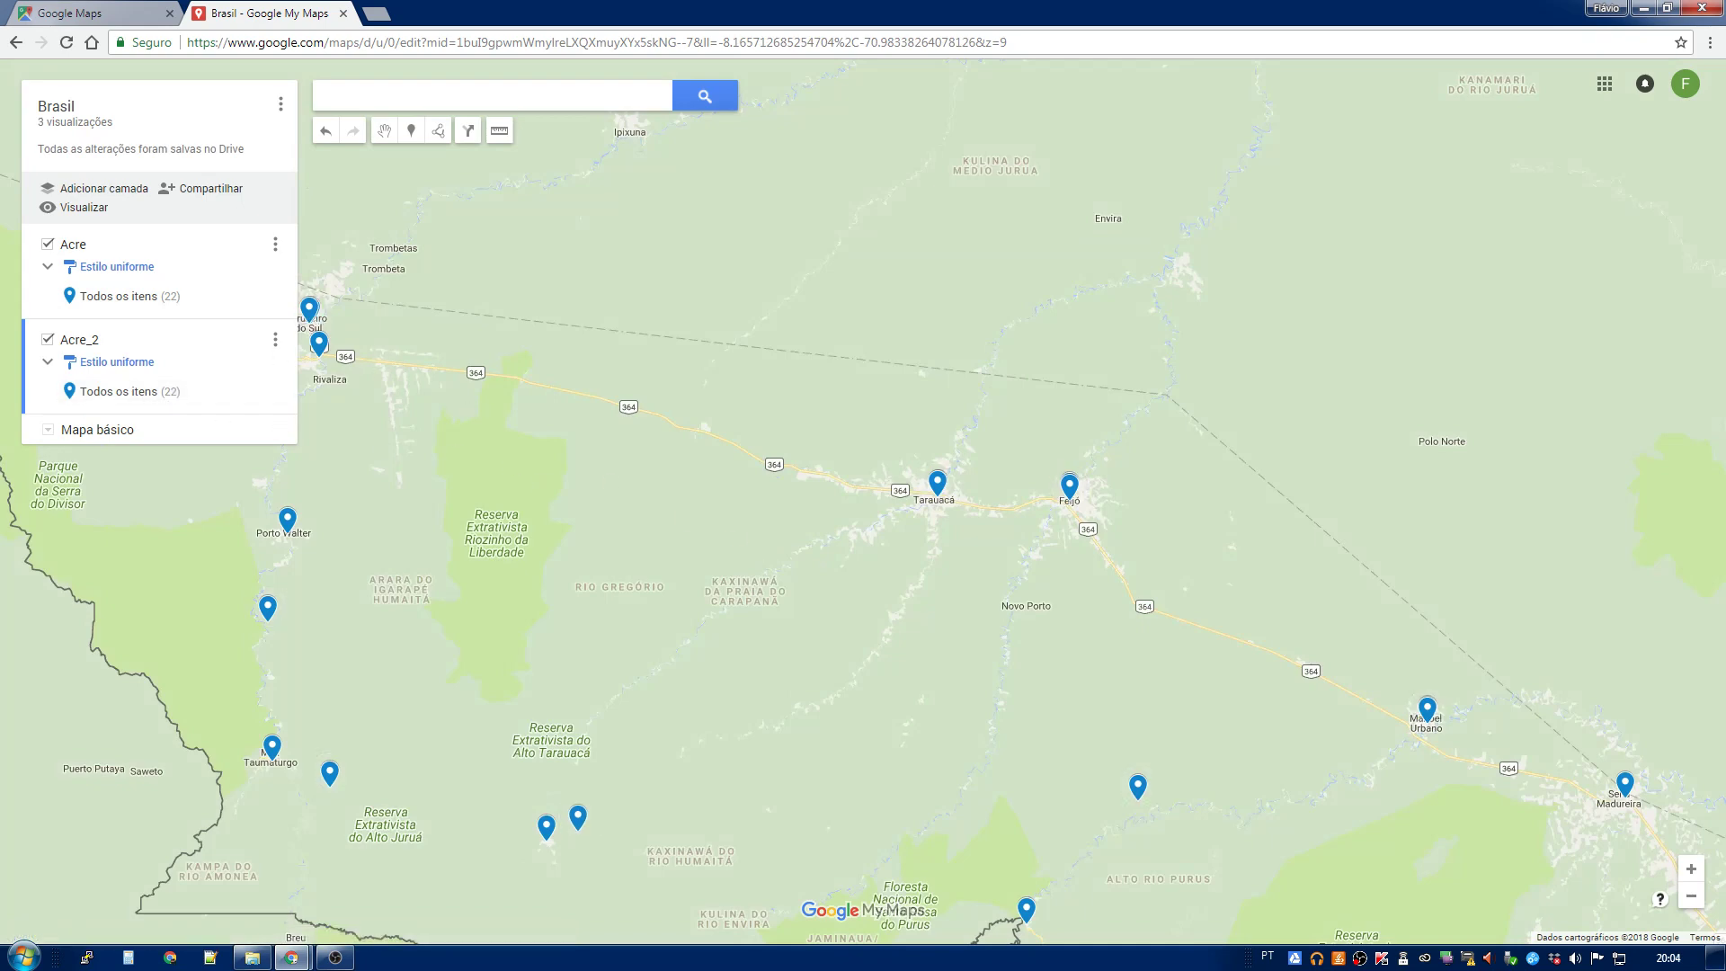
left_click_drag(485, 626, 744, 520)
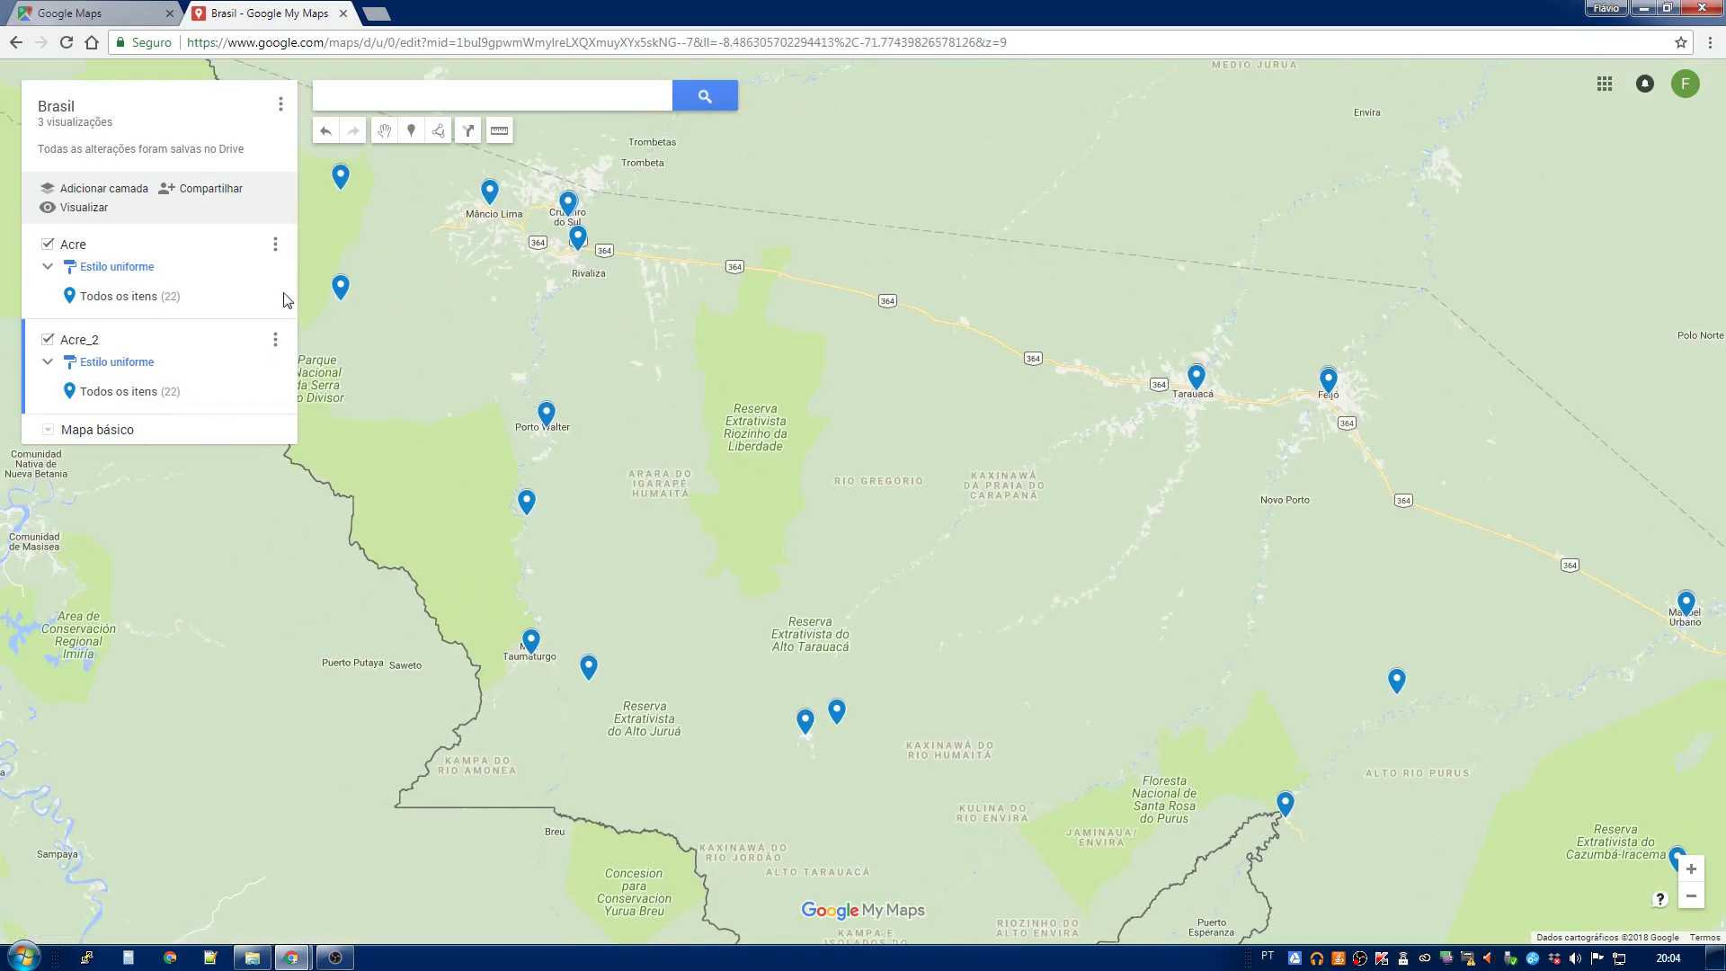
scroll(1048, 426, "down", 1)
left_click_drag(1165, 490, 897, 391)
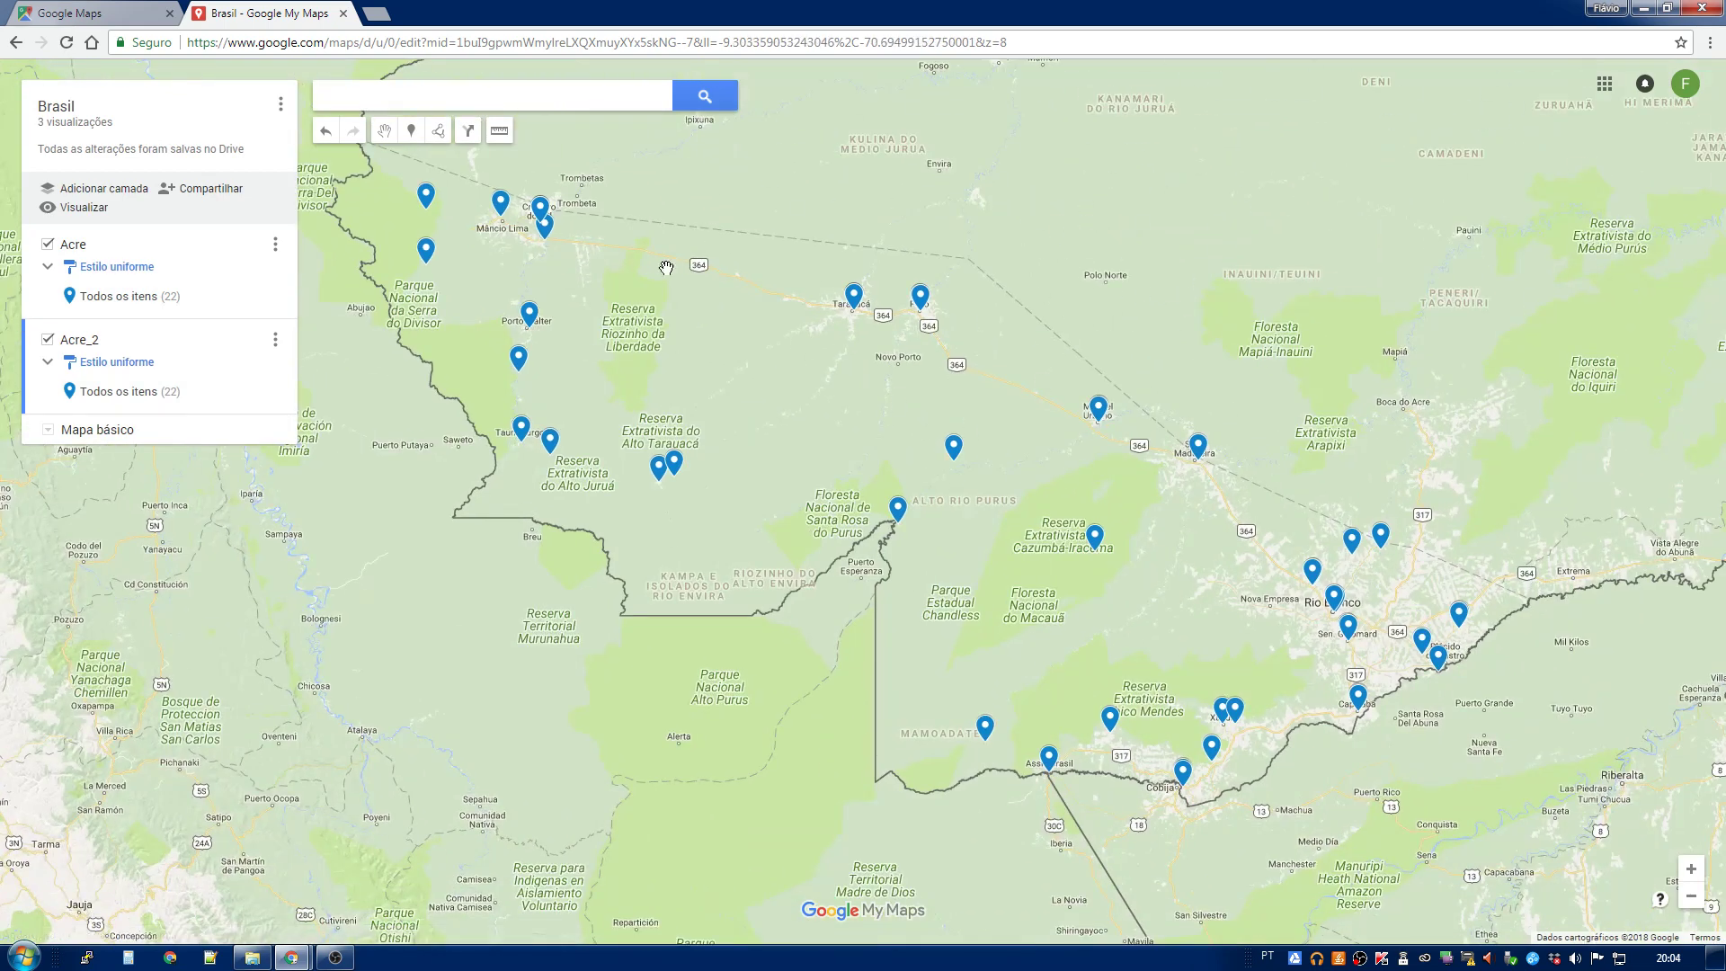
left_click(45, 342)
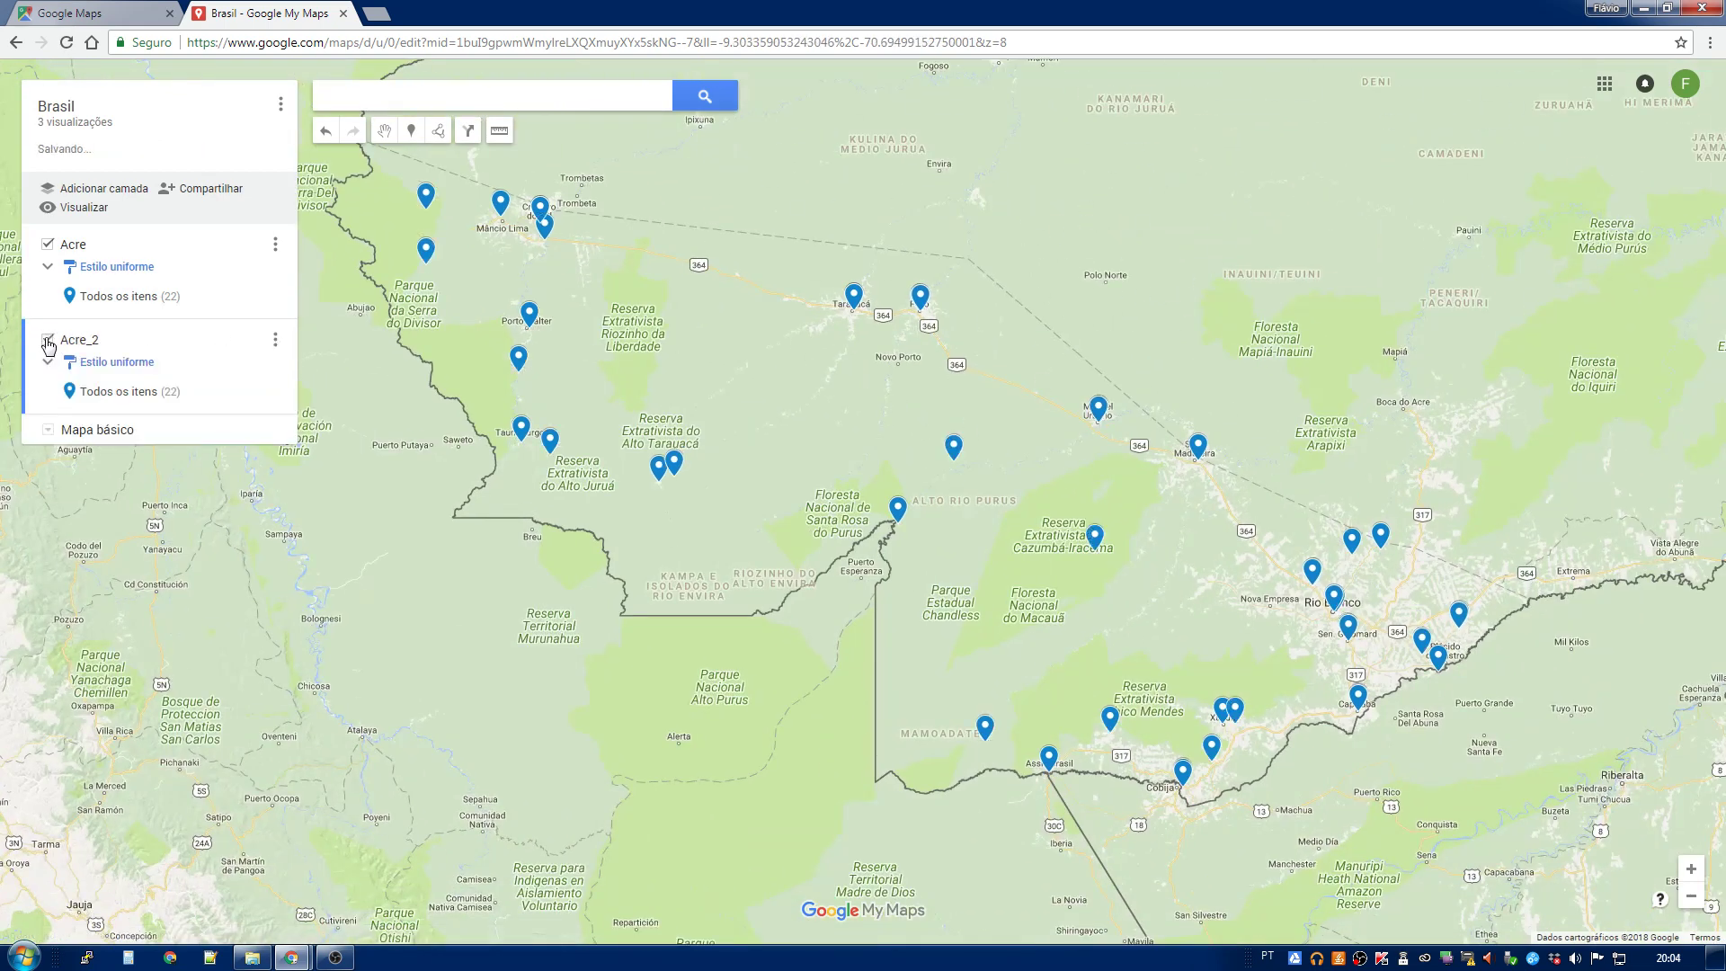
scroll(643, 467, "up", 2)
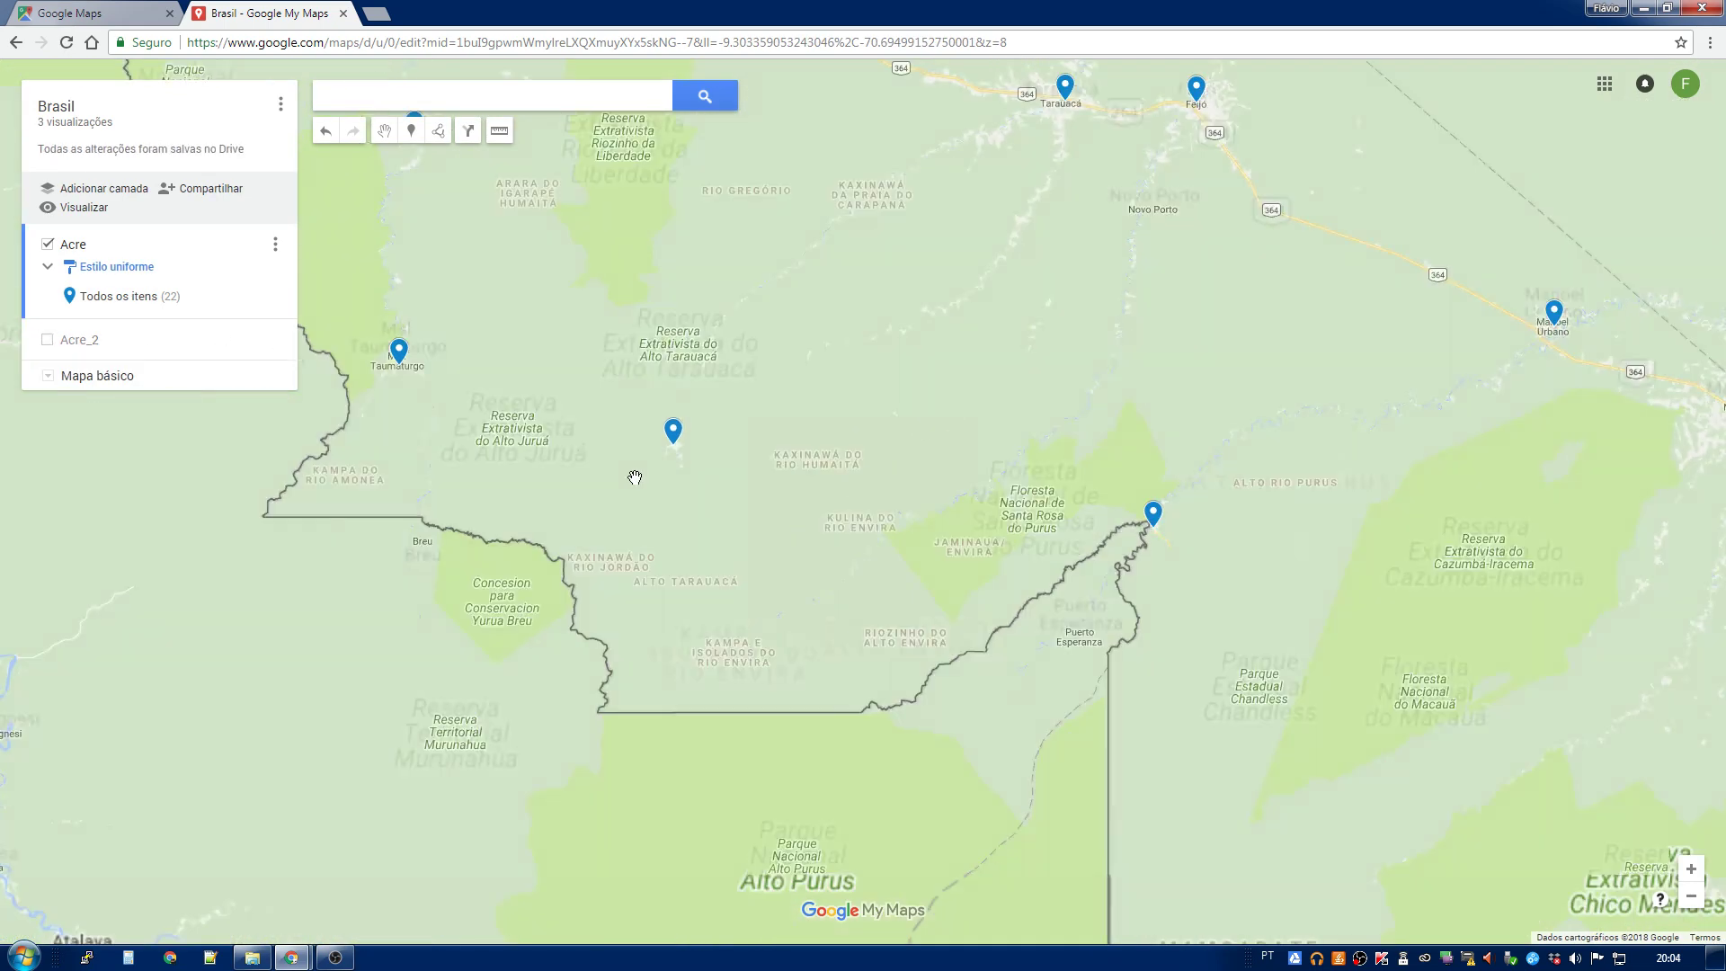
scroll(740, 463, "up", 2)
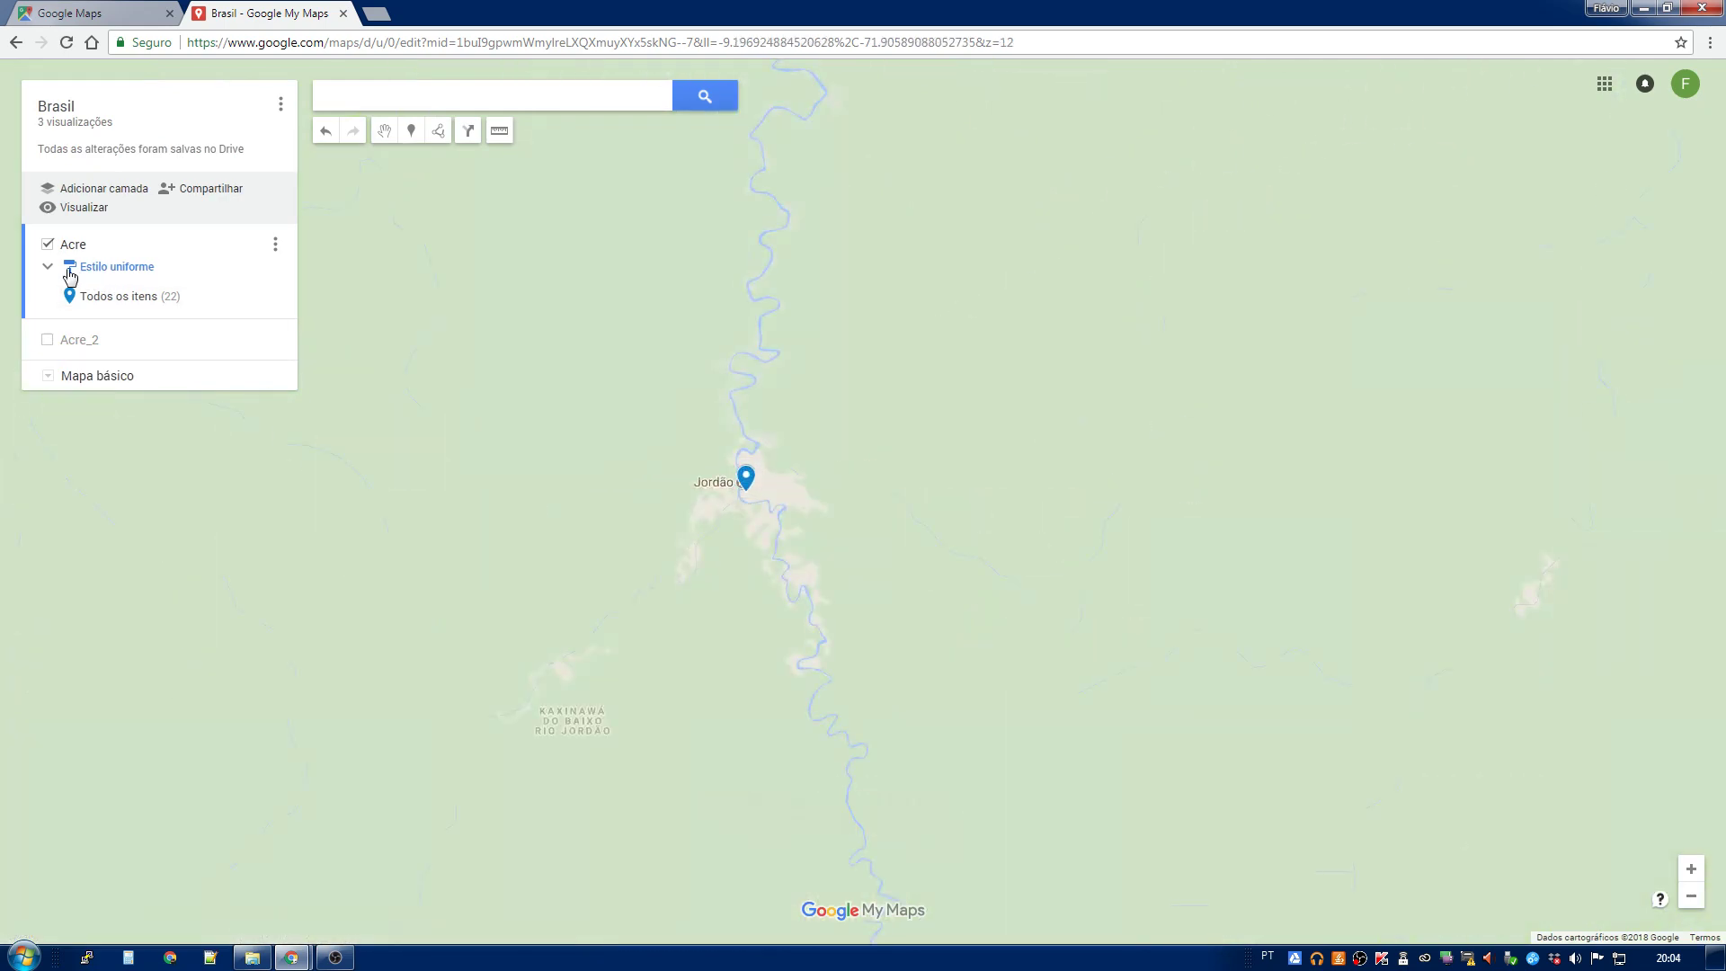
left_click(48, 341)
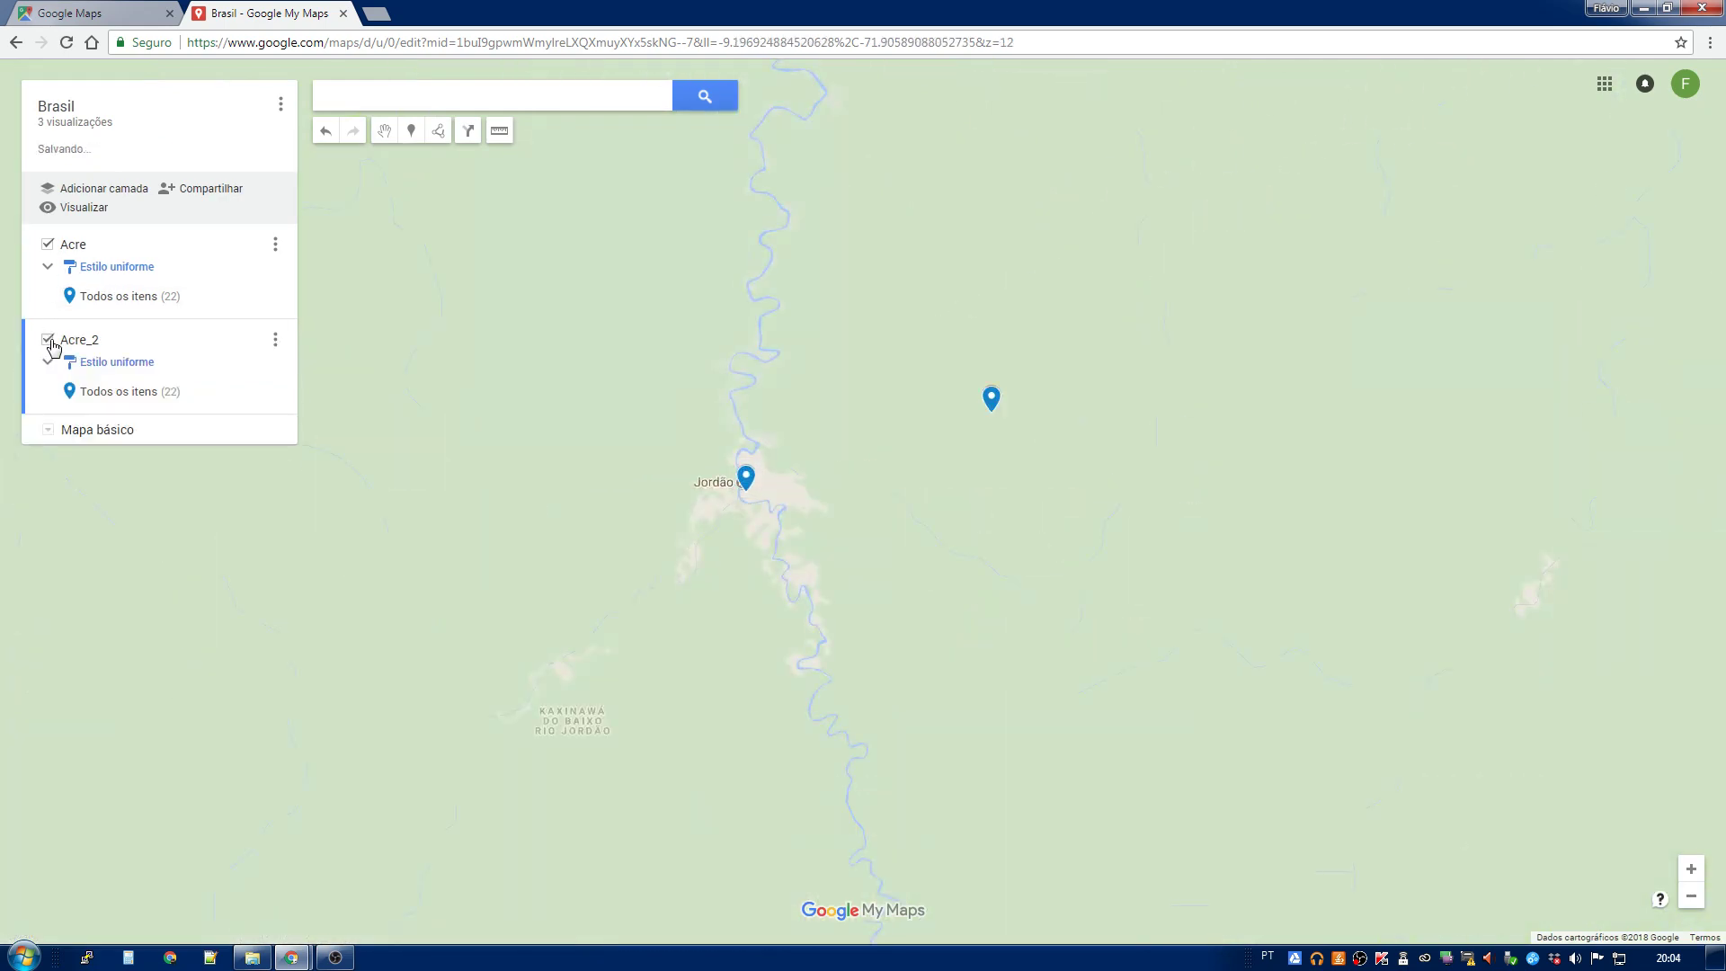
Step: Check the details of both JORDÃO markers and move the misplaced one of the Acre_2 layer onto the town of Jordão
left_click(748, 485)
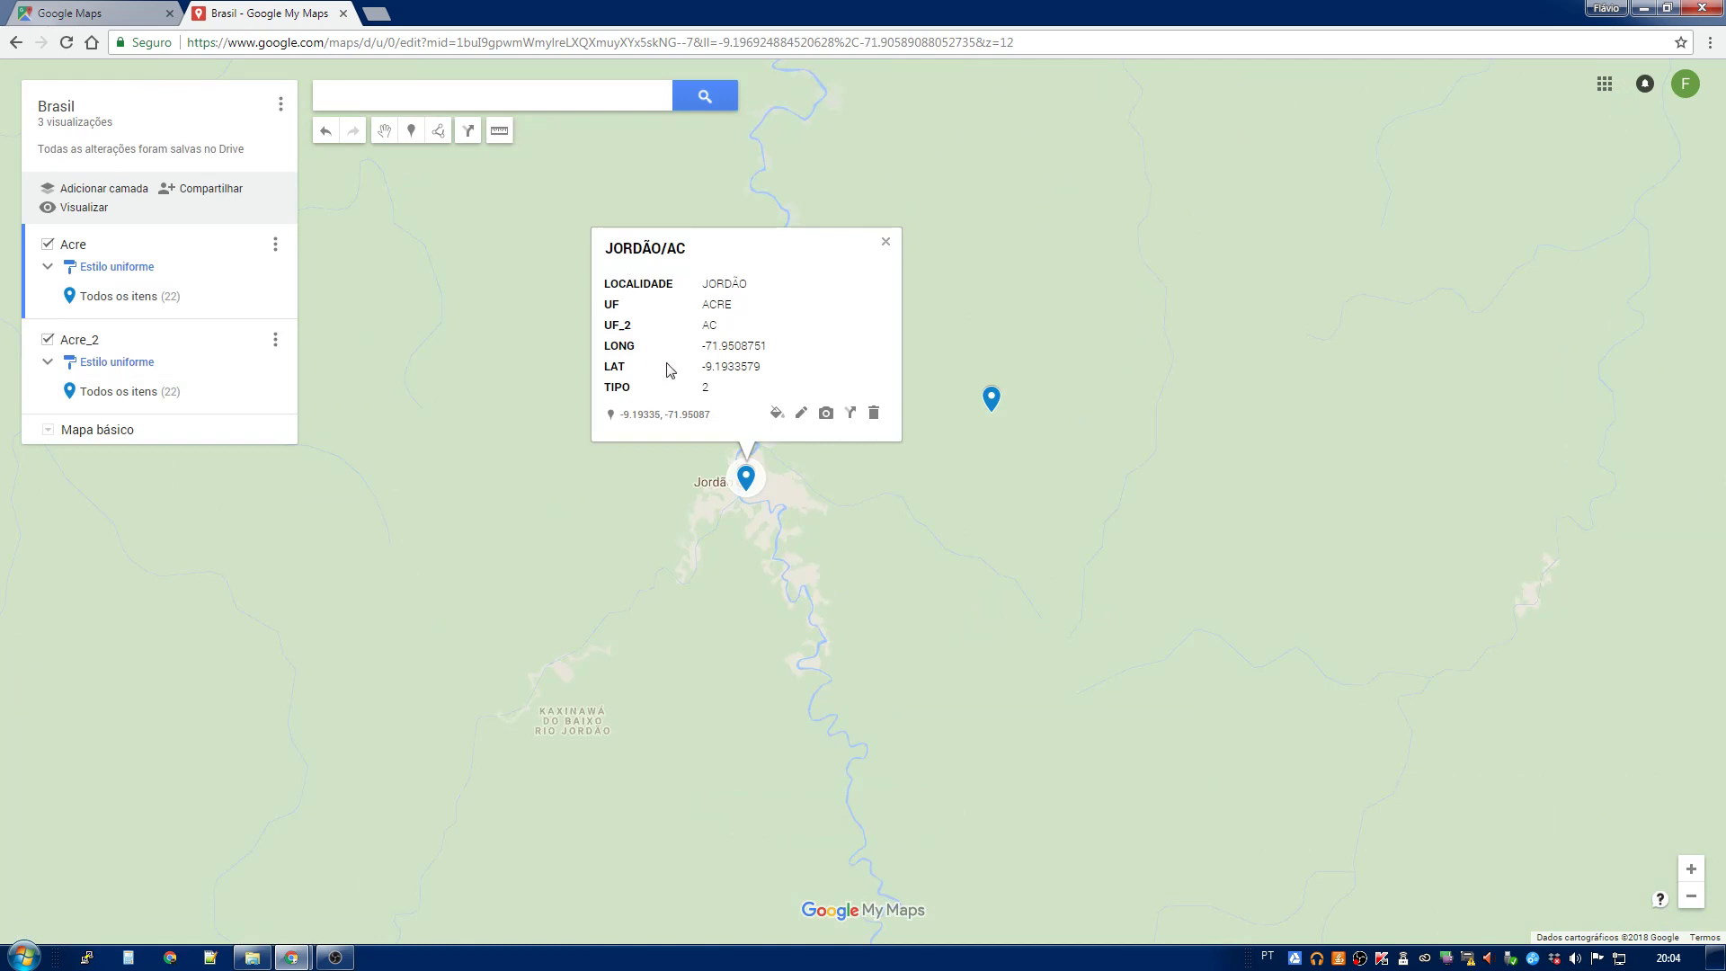
left_click(992, 400)
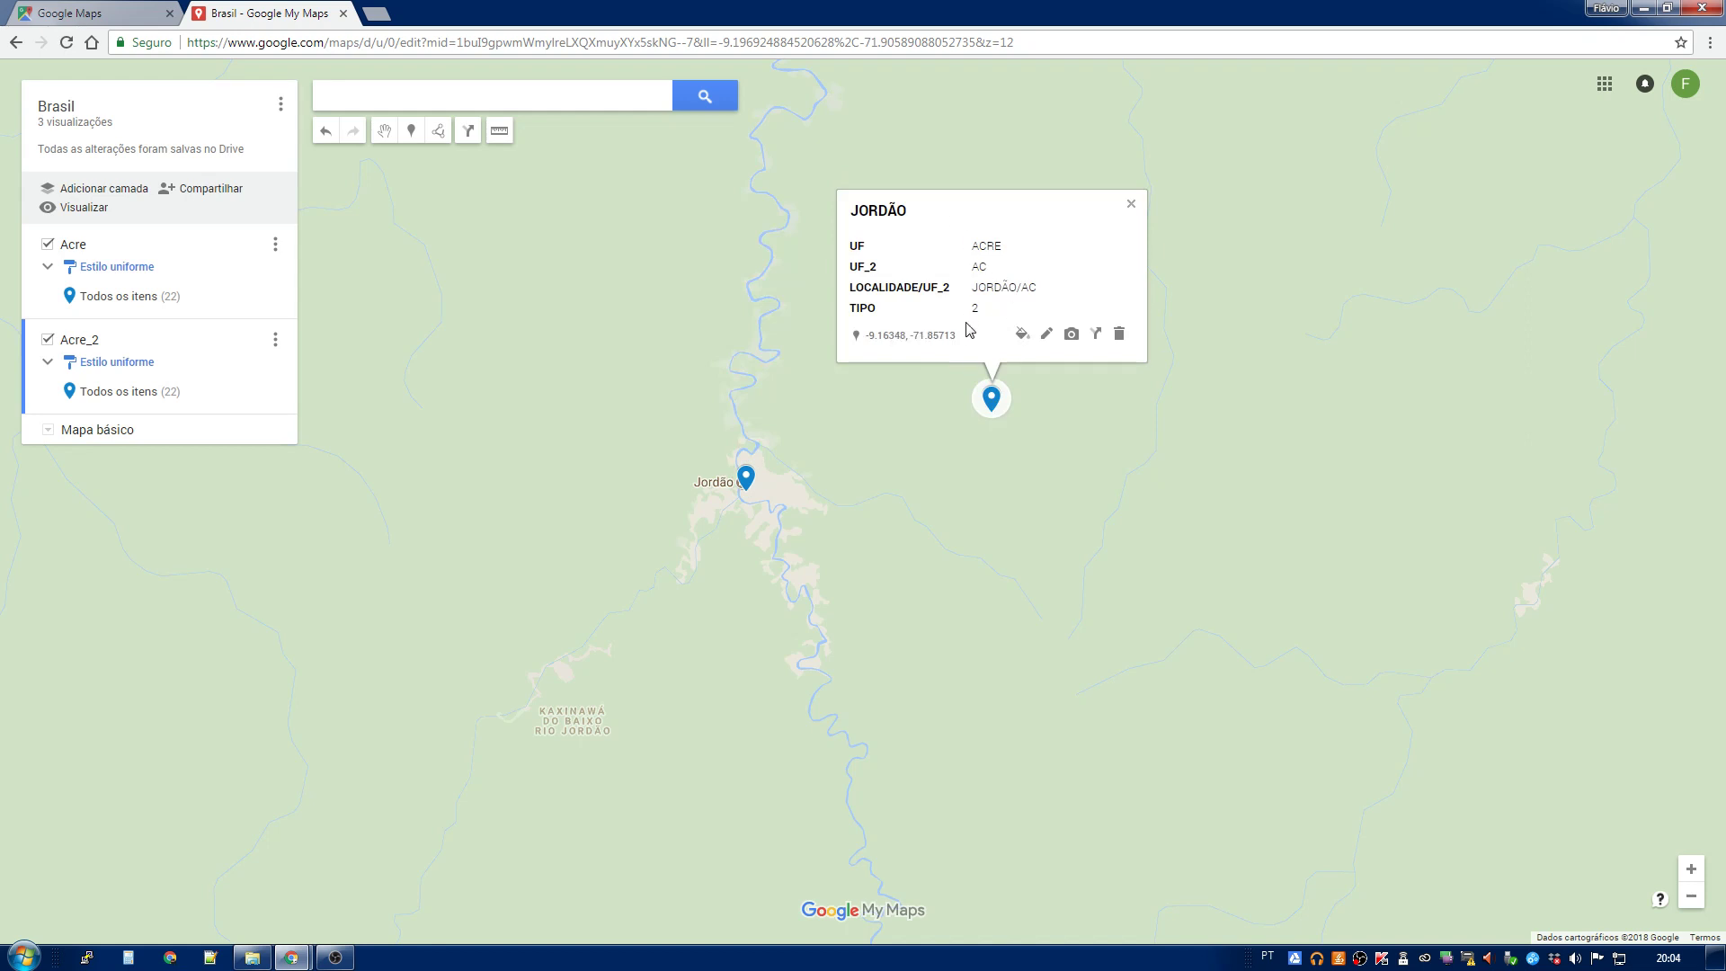
left_click_drag(984, 412, 741, 491)
Step: Hide the Acre_2 layer so that only the markers of the Acre layer are displayed across the state
scroll(977, 556, "down", 1)
scroll(845, 480, "down", 3)
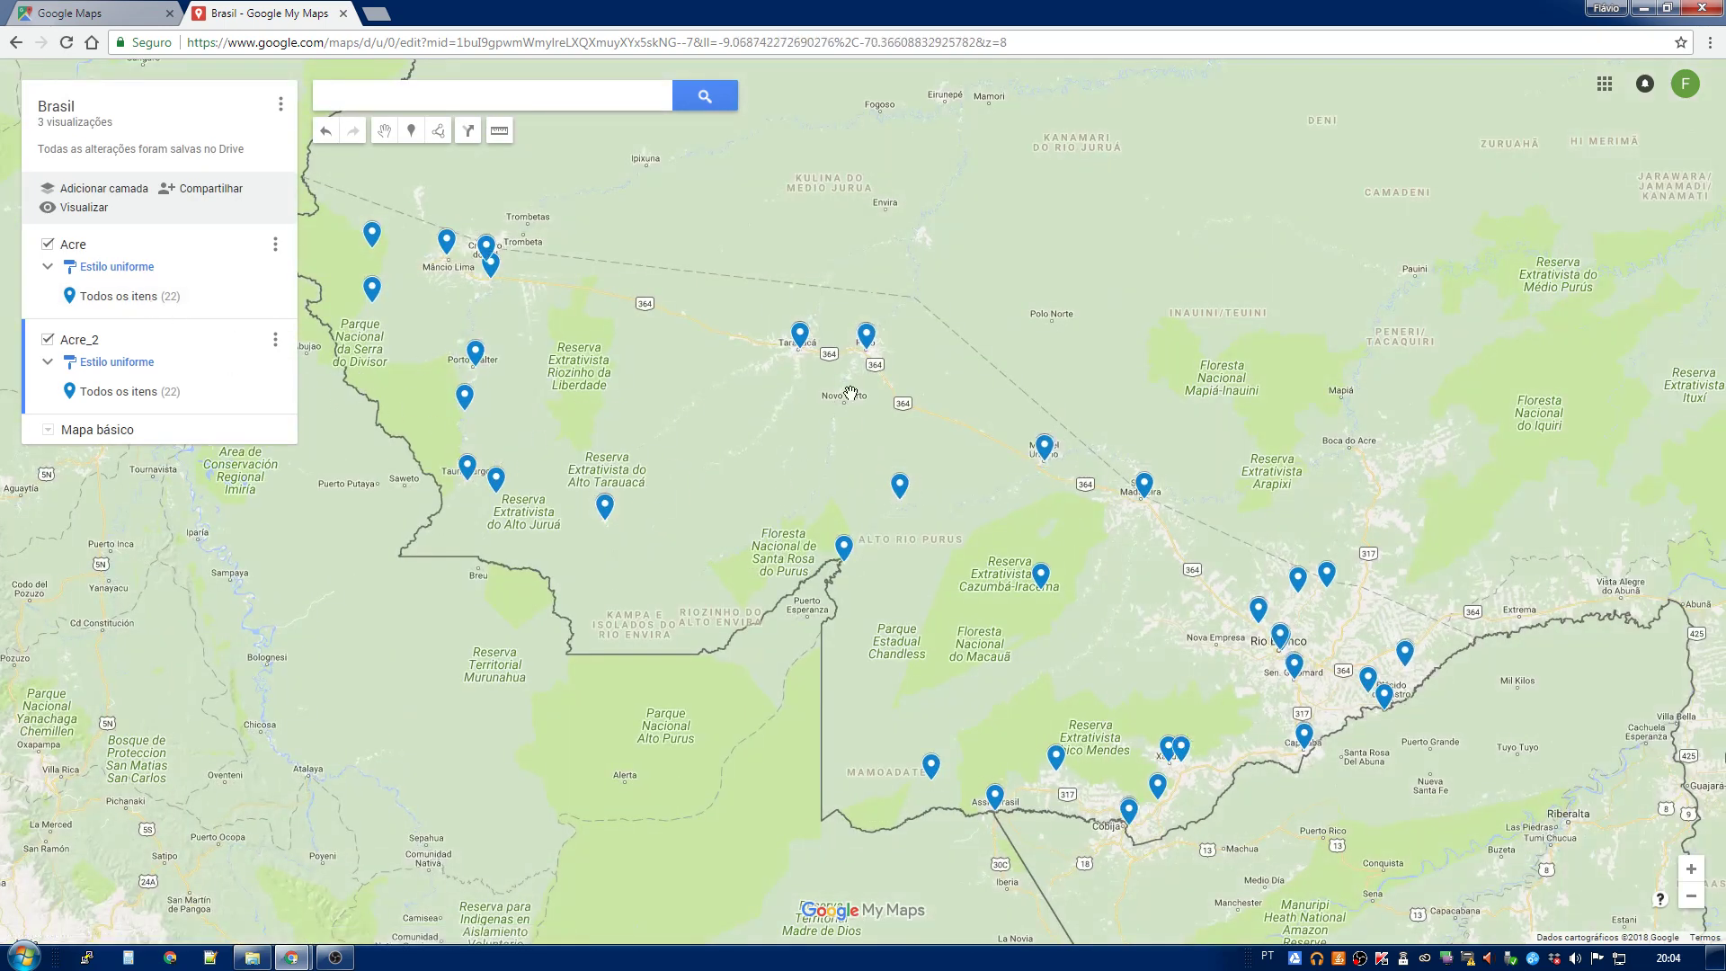
scroll(766, 382, "up", 1)
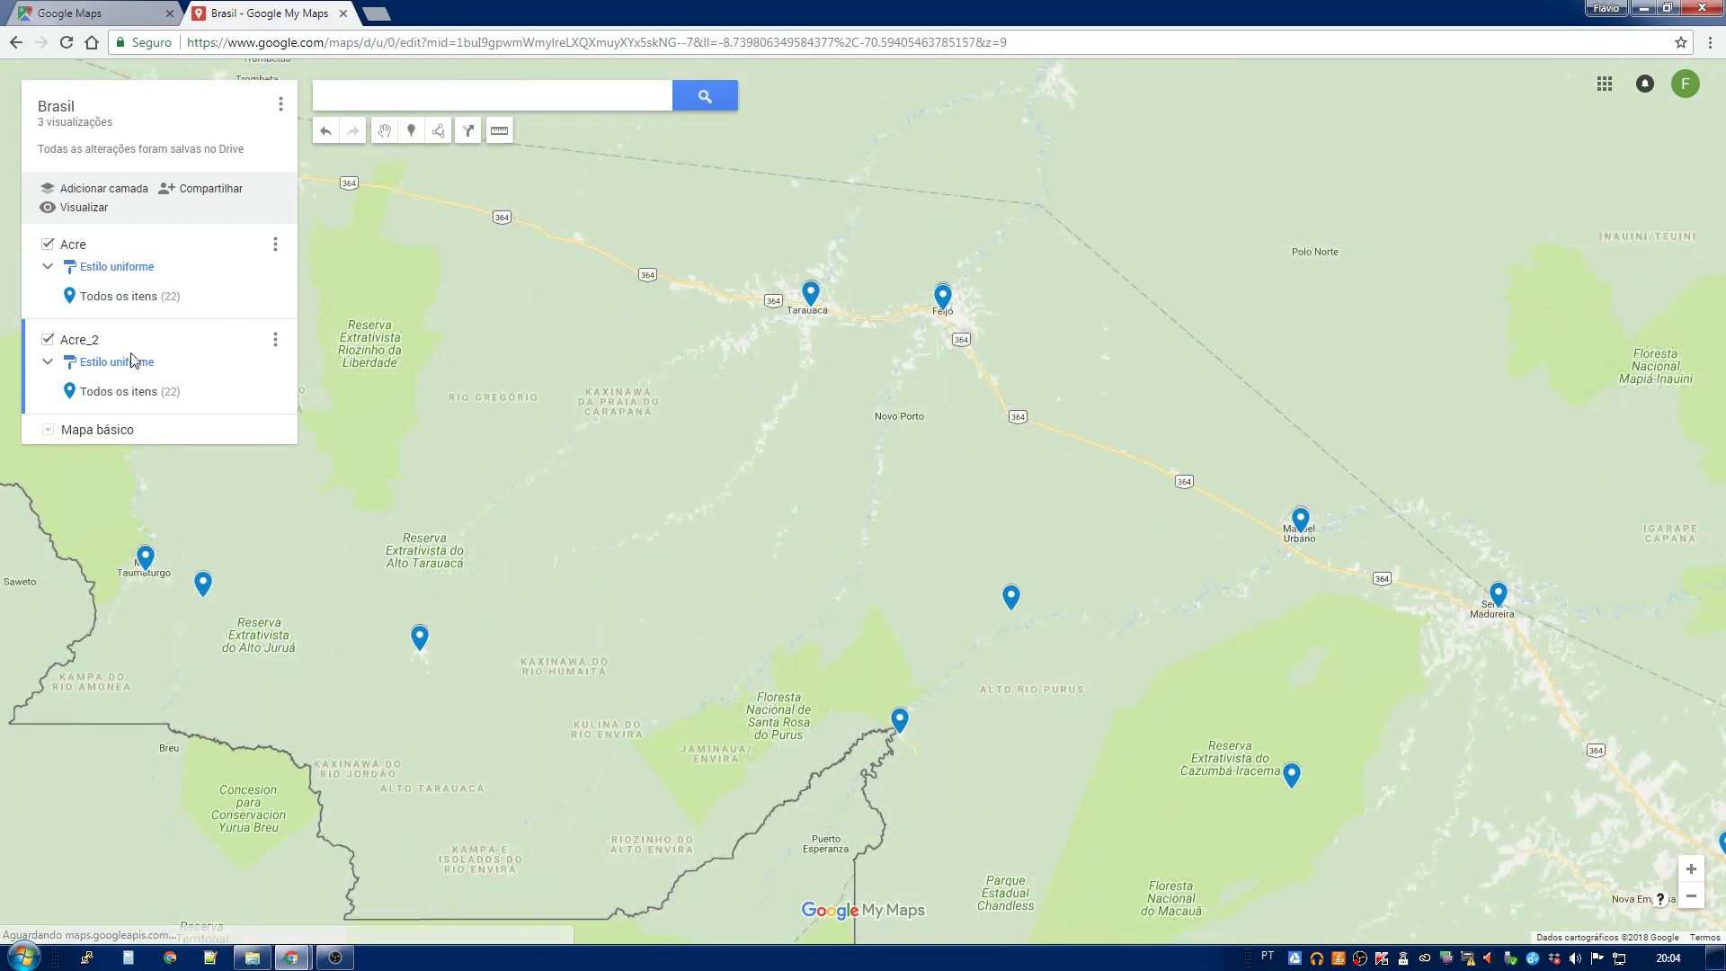
left_click(48, 339)
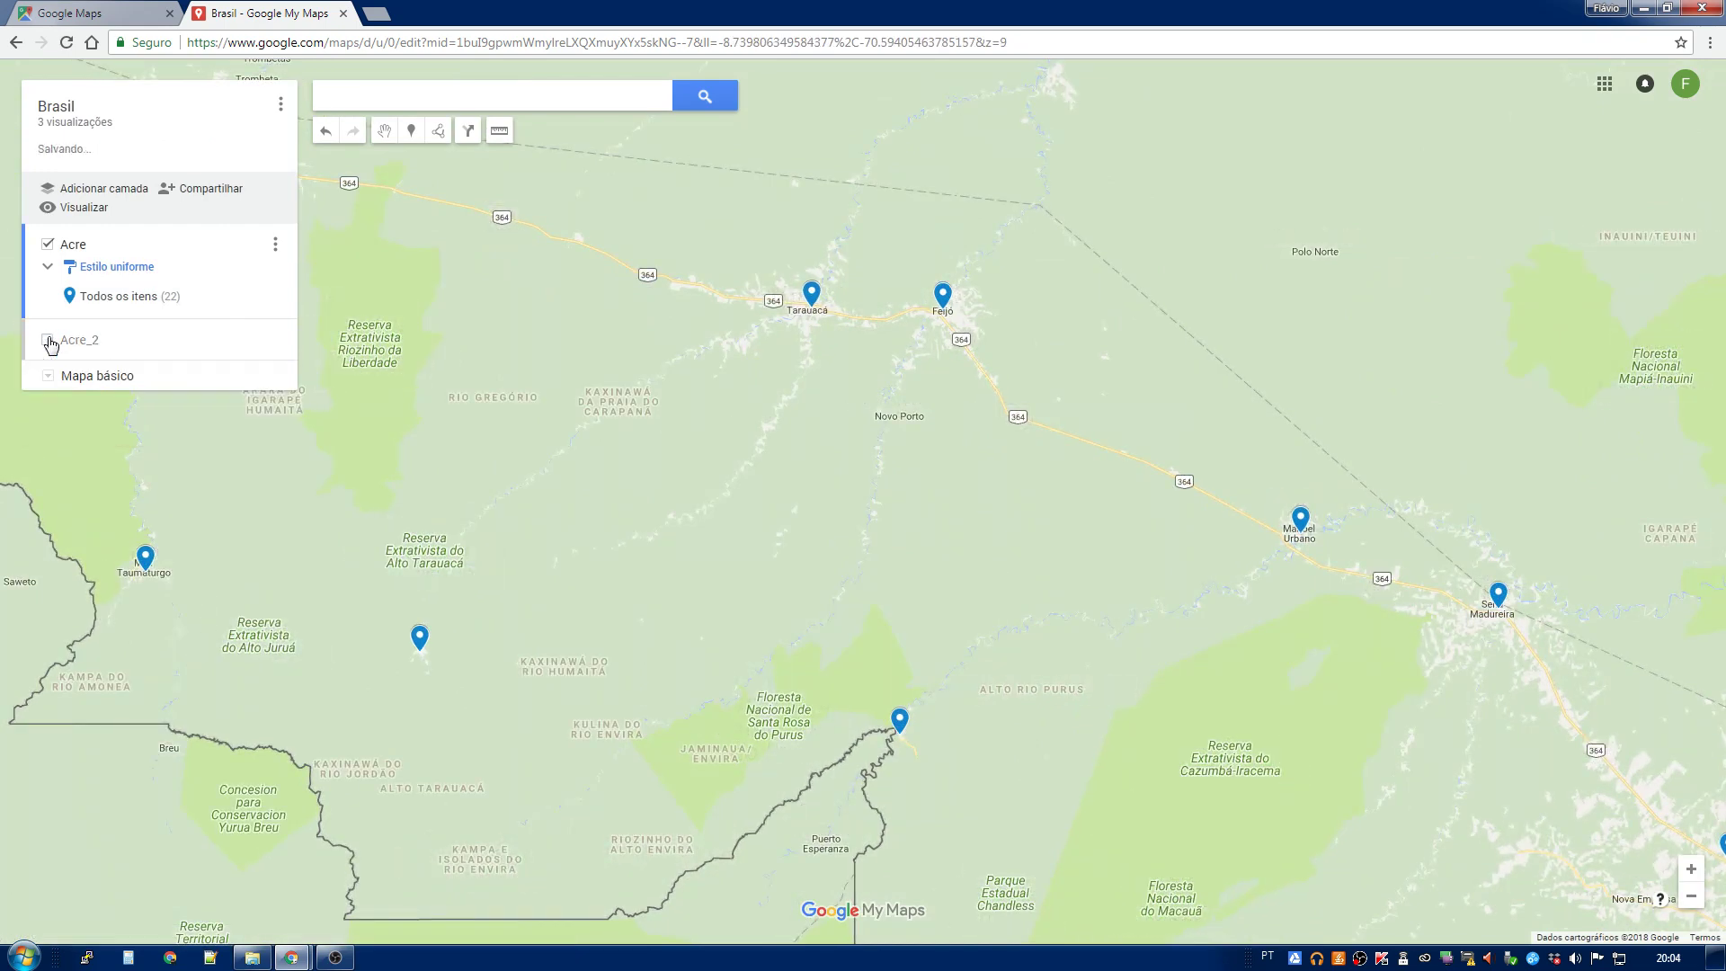
scroll(668, 563, "down", 1)
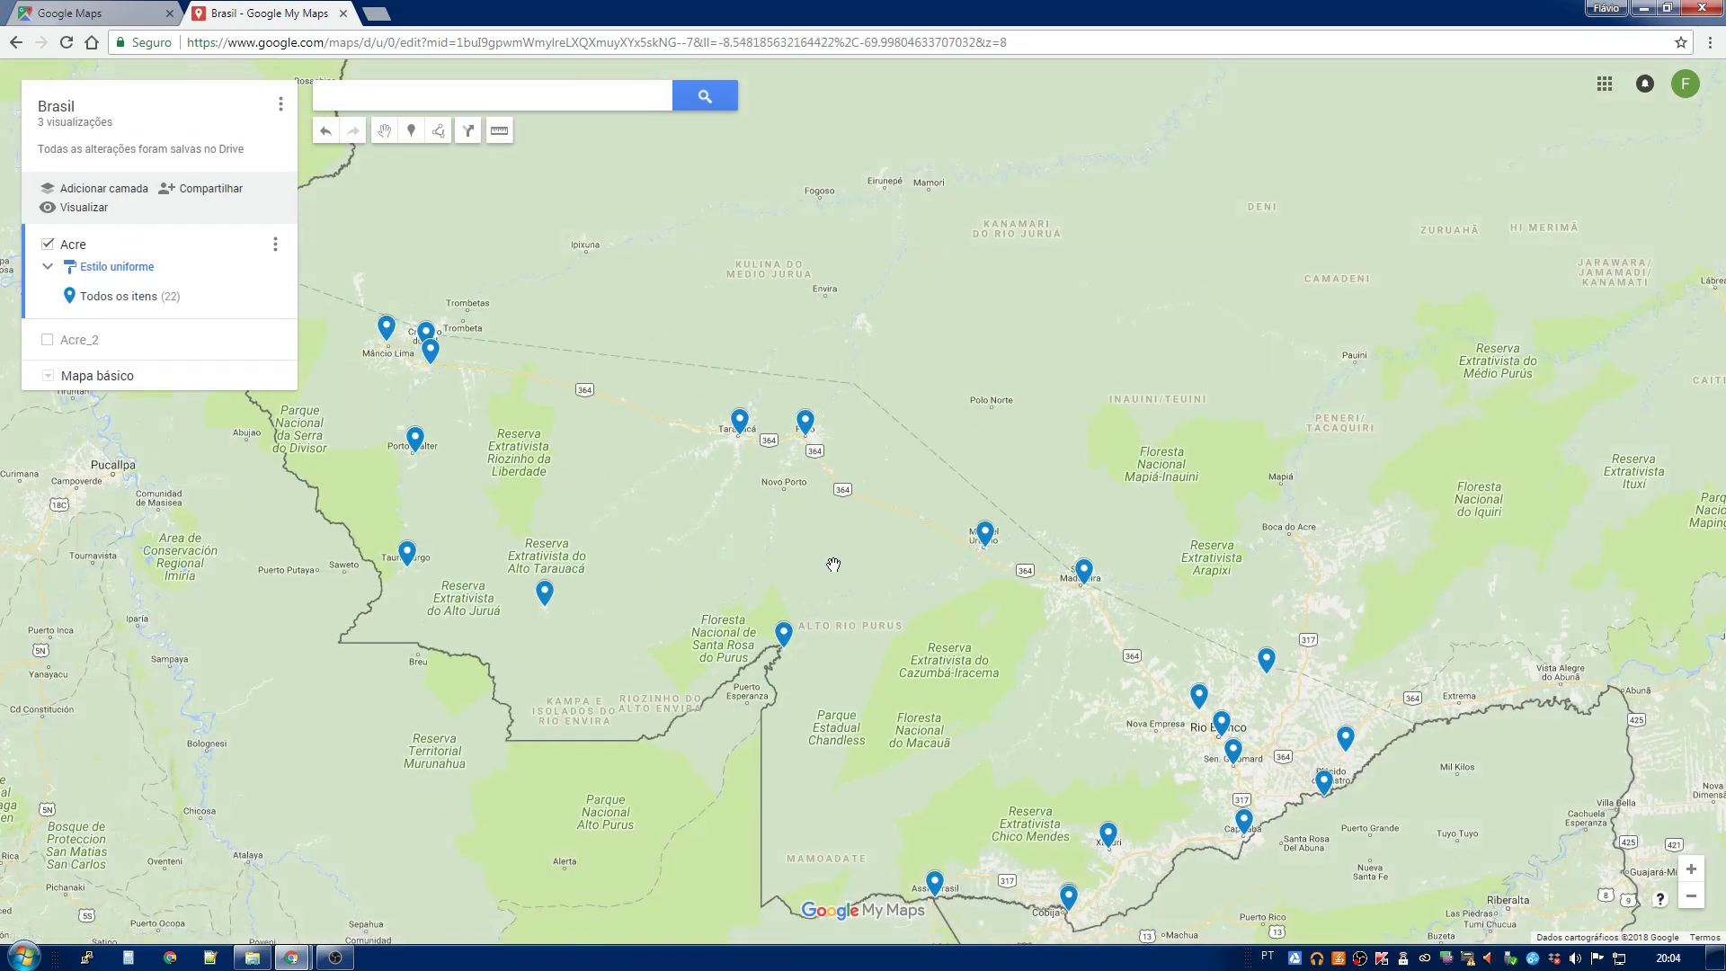
Step: Examine the TARAUACÁ/AC marker's details and its editable fields in the Acre layer, and close the card without changes
left_click(739, 423)
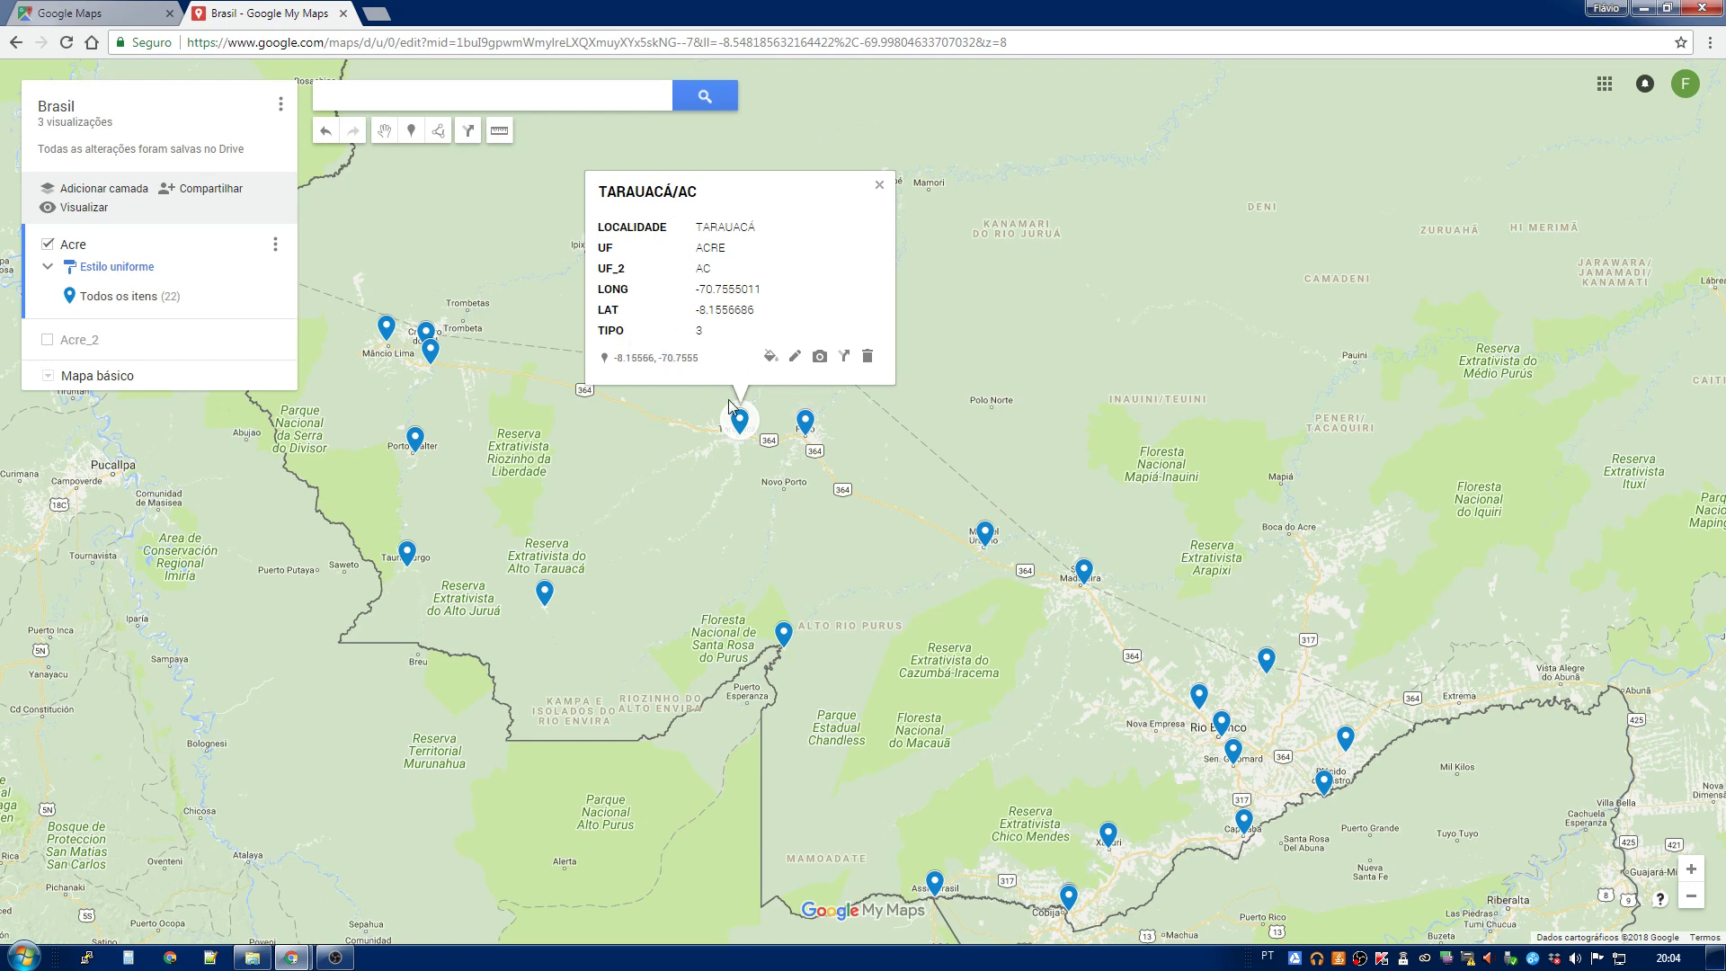
left_click(779, 525)
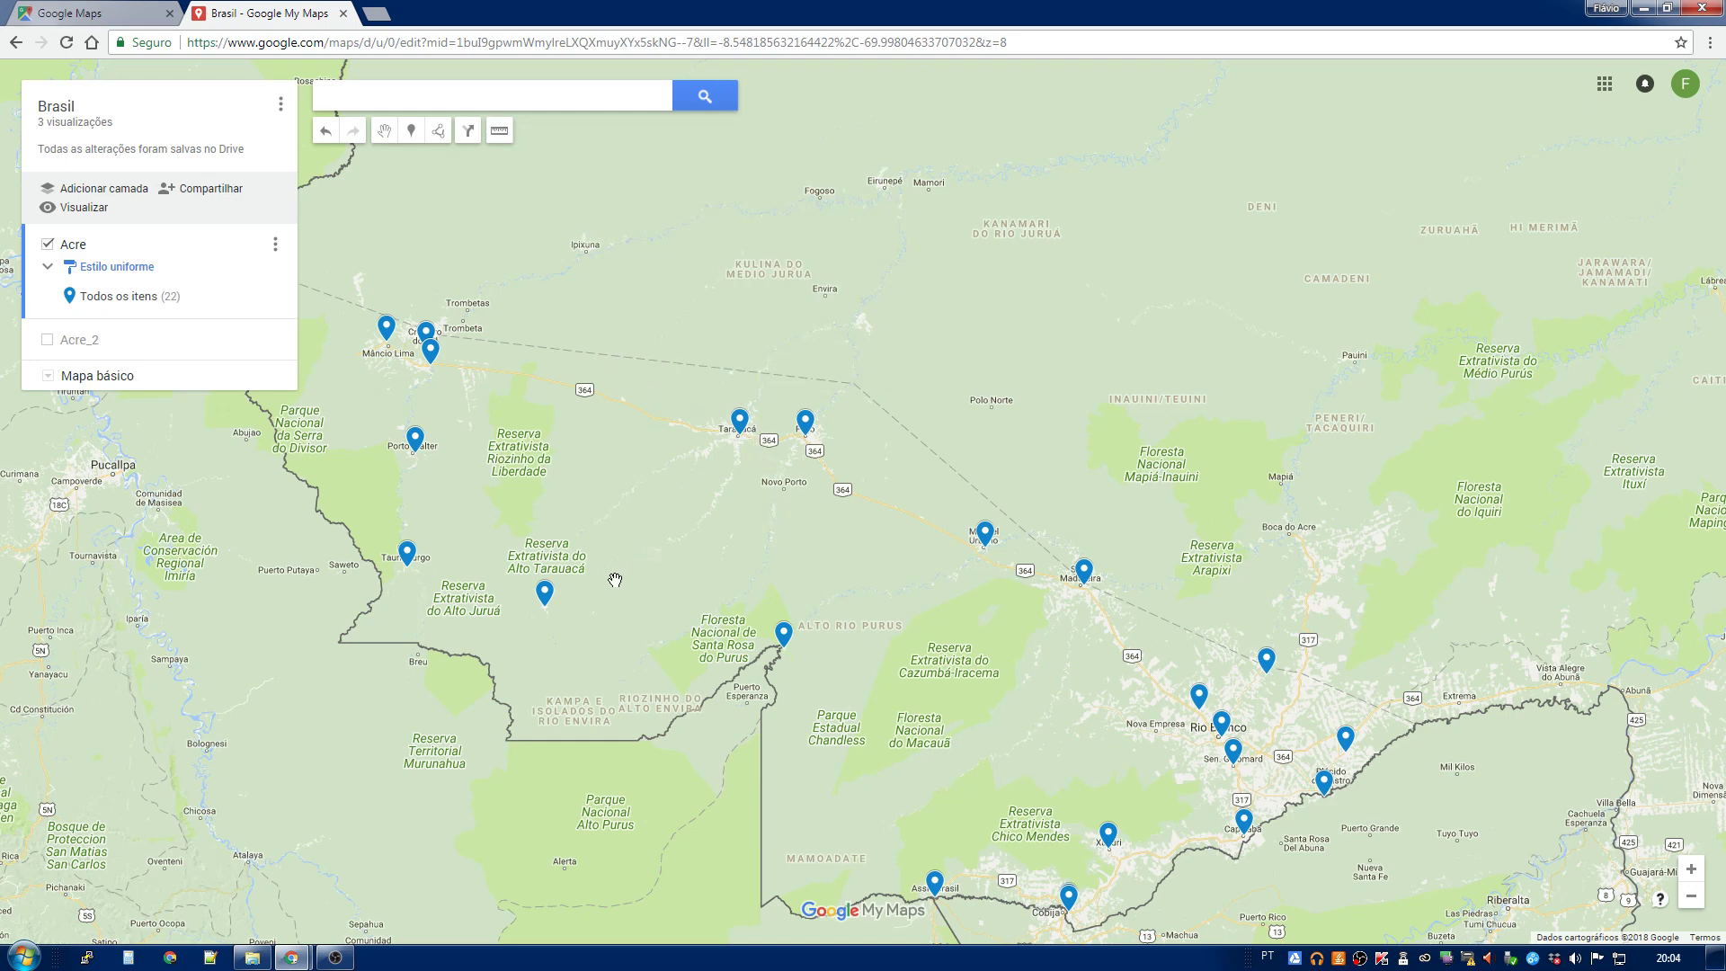
left_click(739, 422)
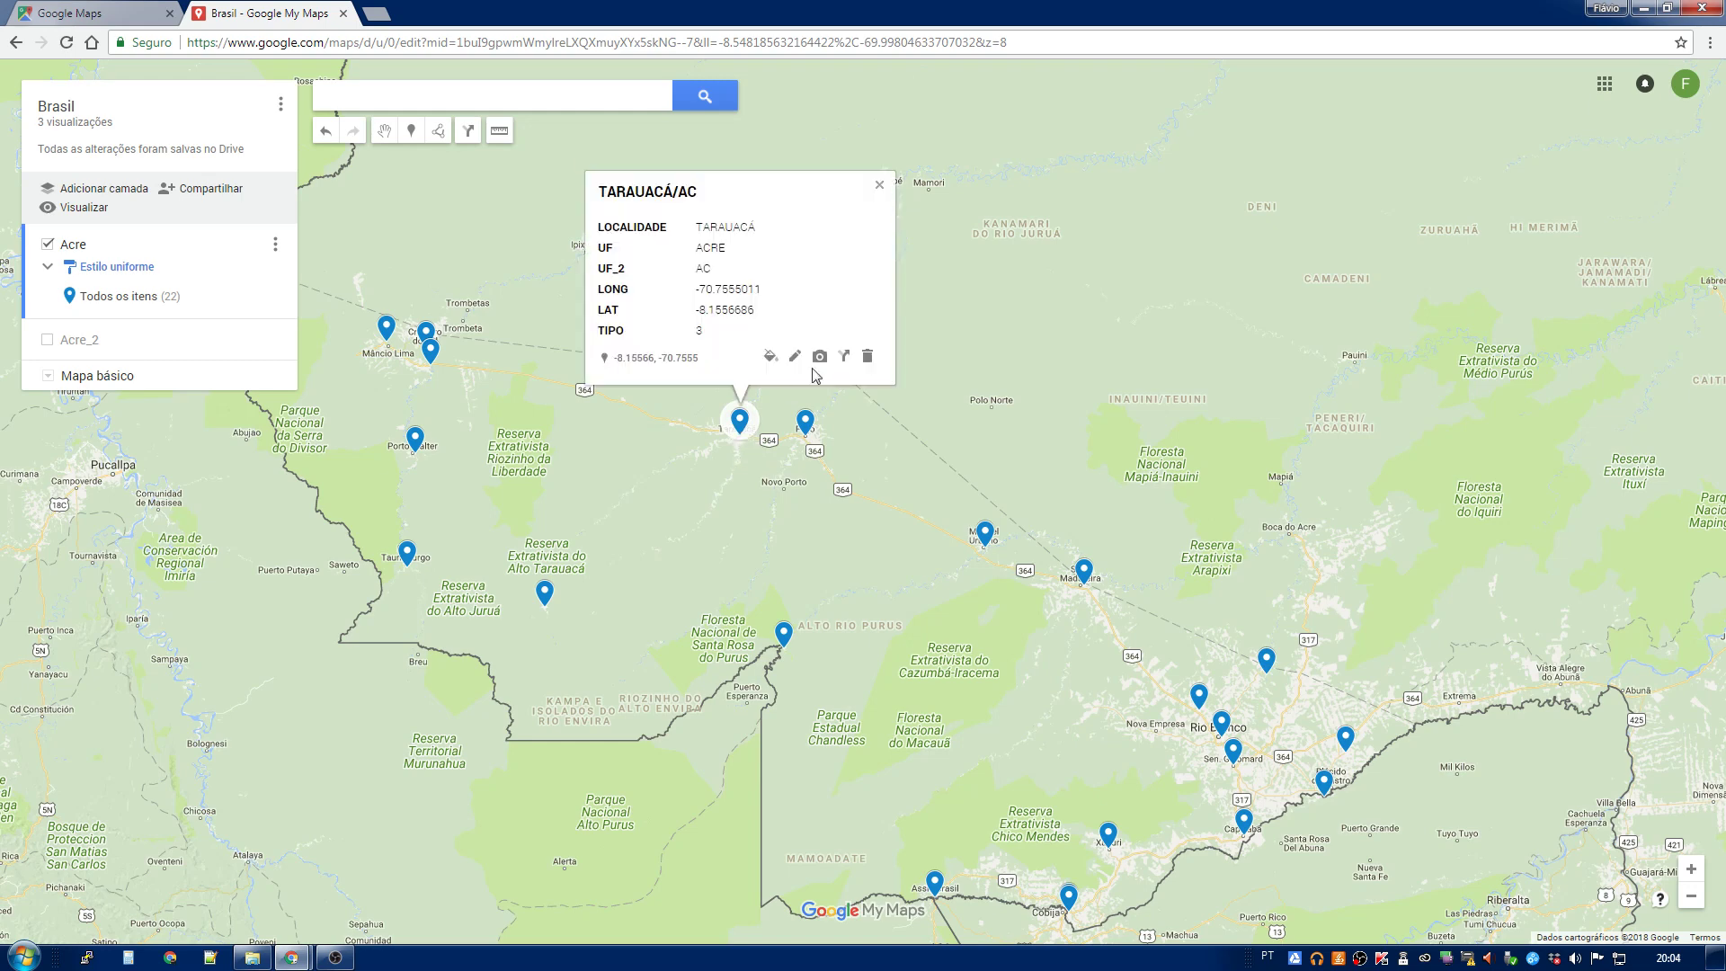
left_click(795, 357)
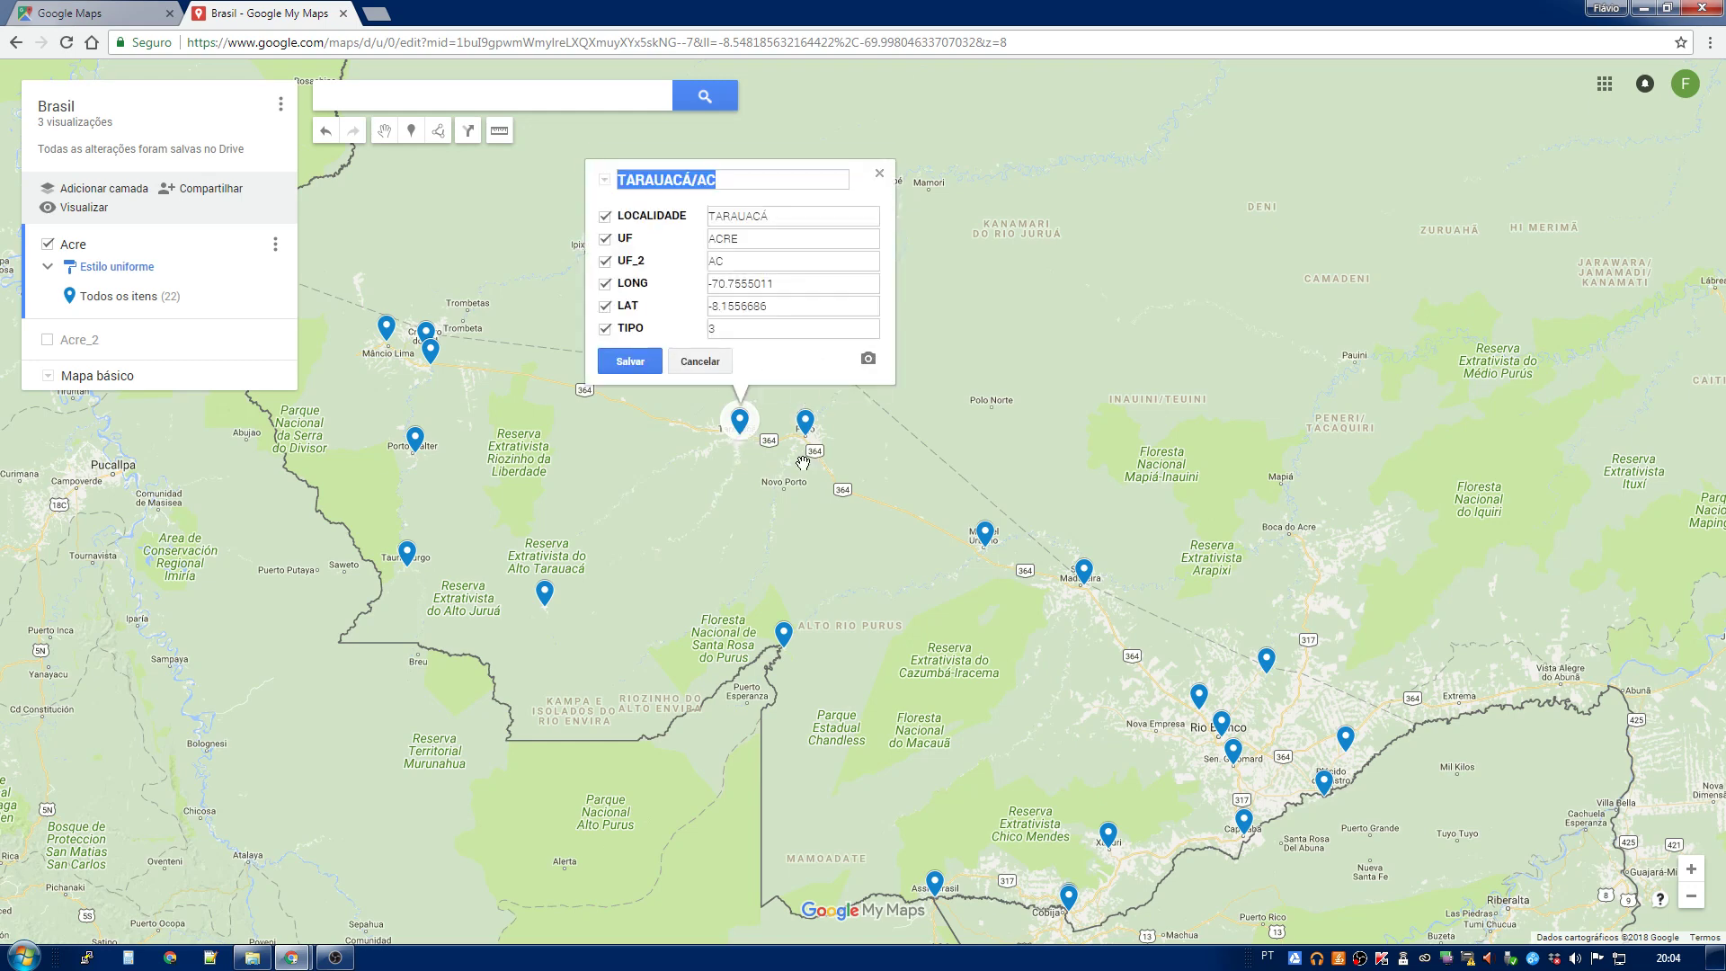
left_click(879, 173)
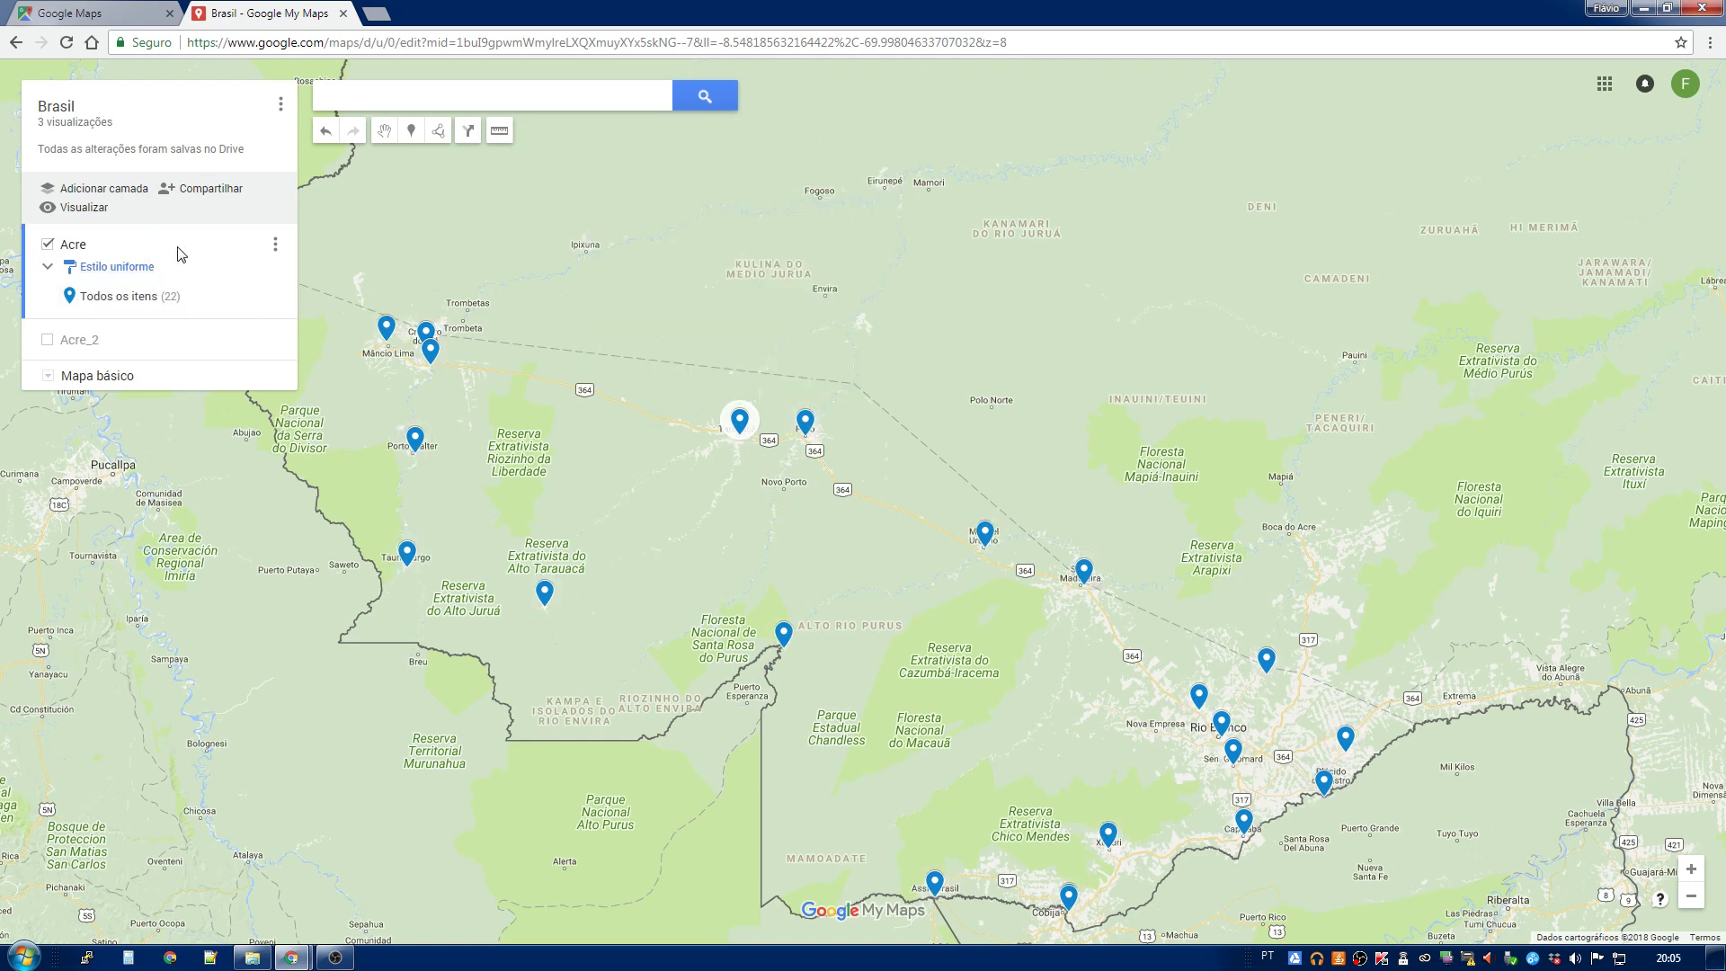
Step: Open the Acre layer's data table and inspect cells in the ACRELÂNDIA, BRASILÉIA and BUJARI rows
left_click(276, 245)
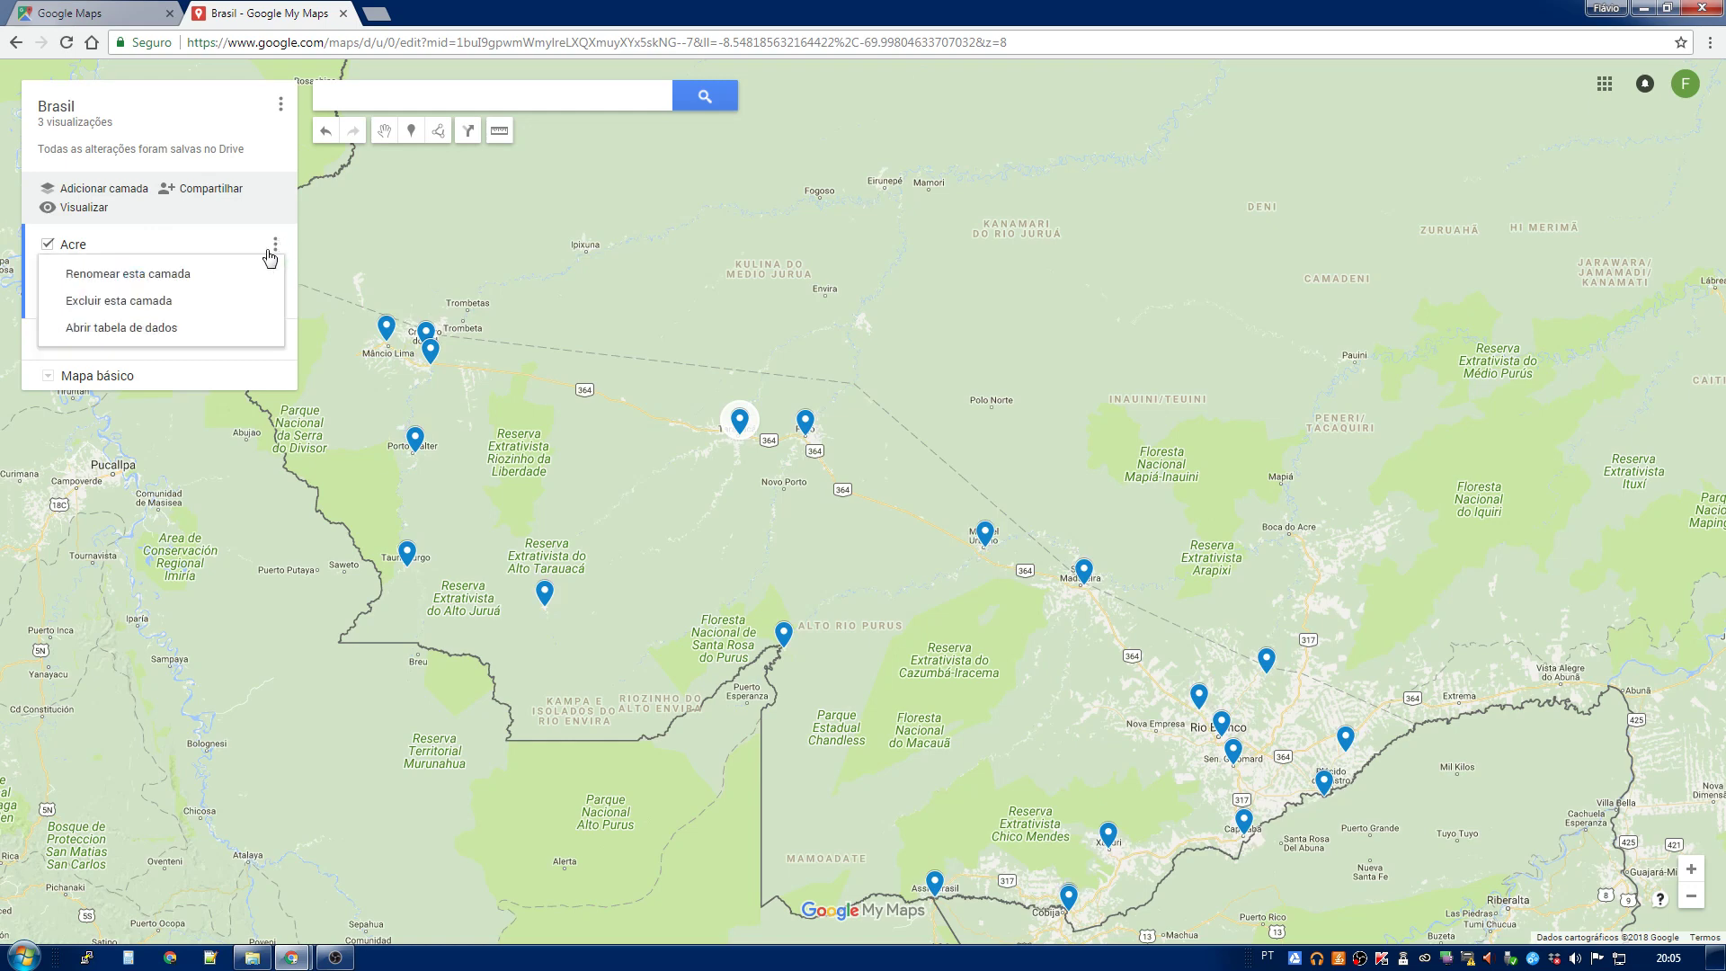
left_click(108, 329)
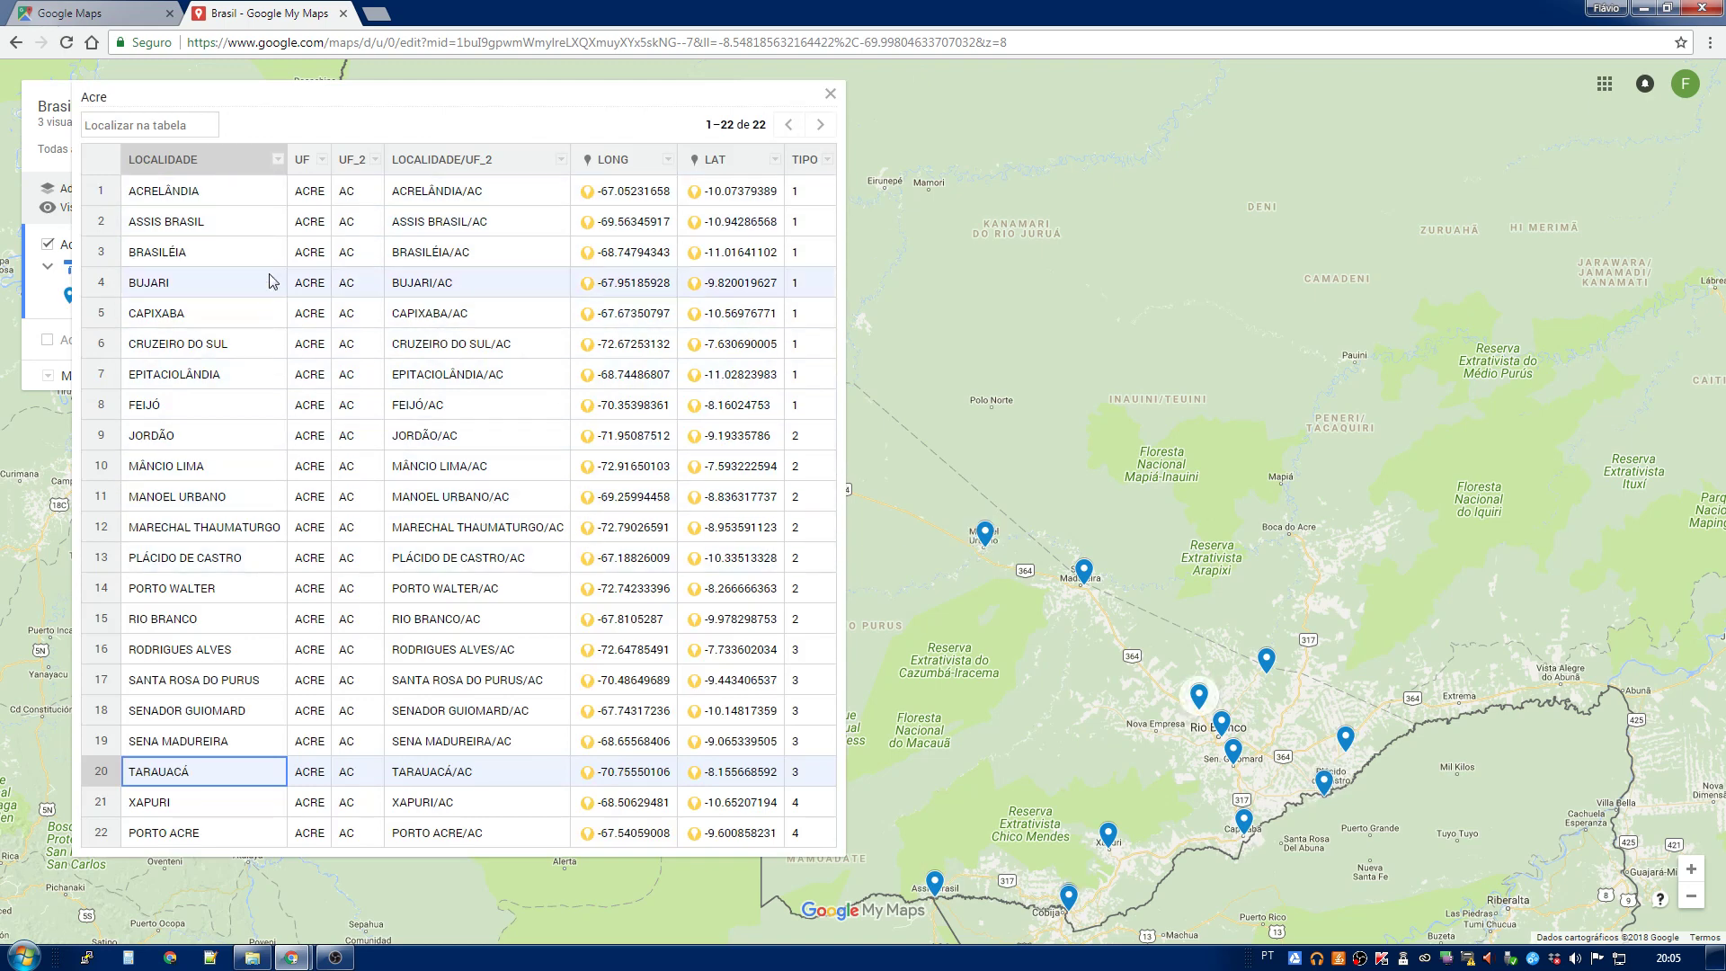
double_click(519, 189)
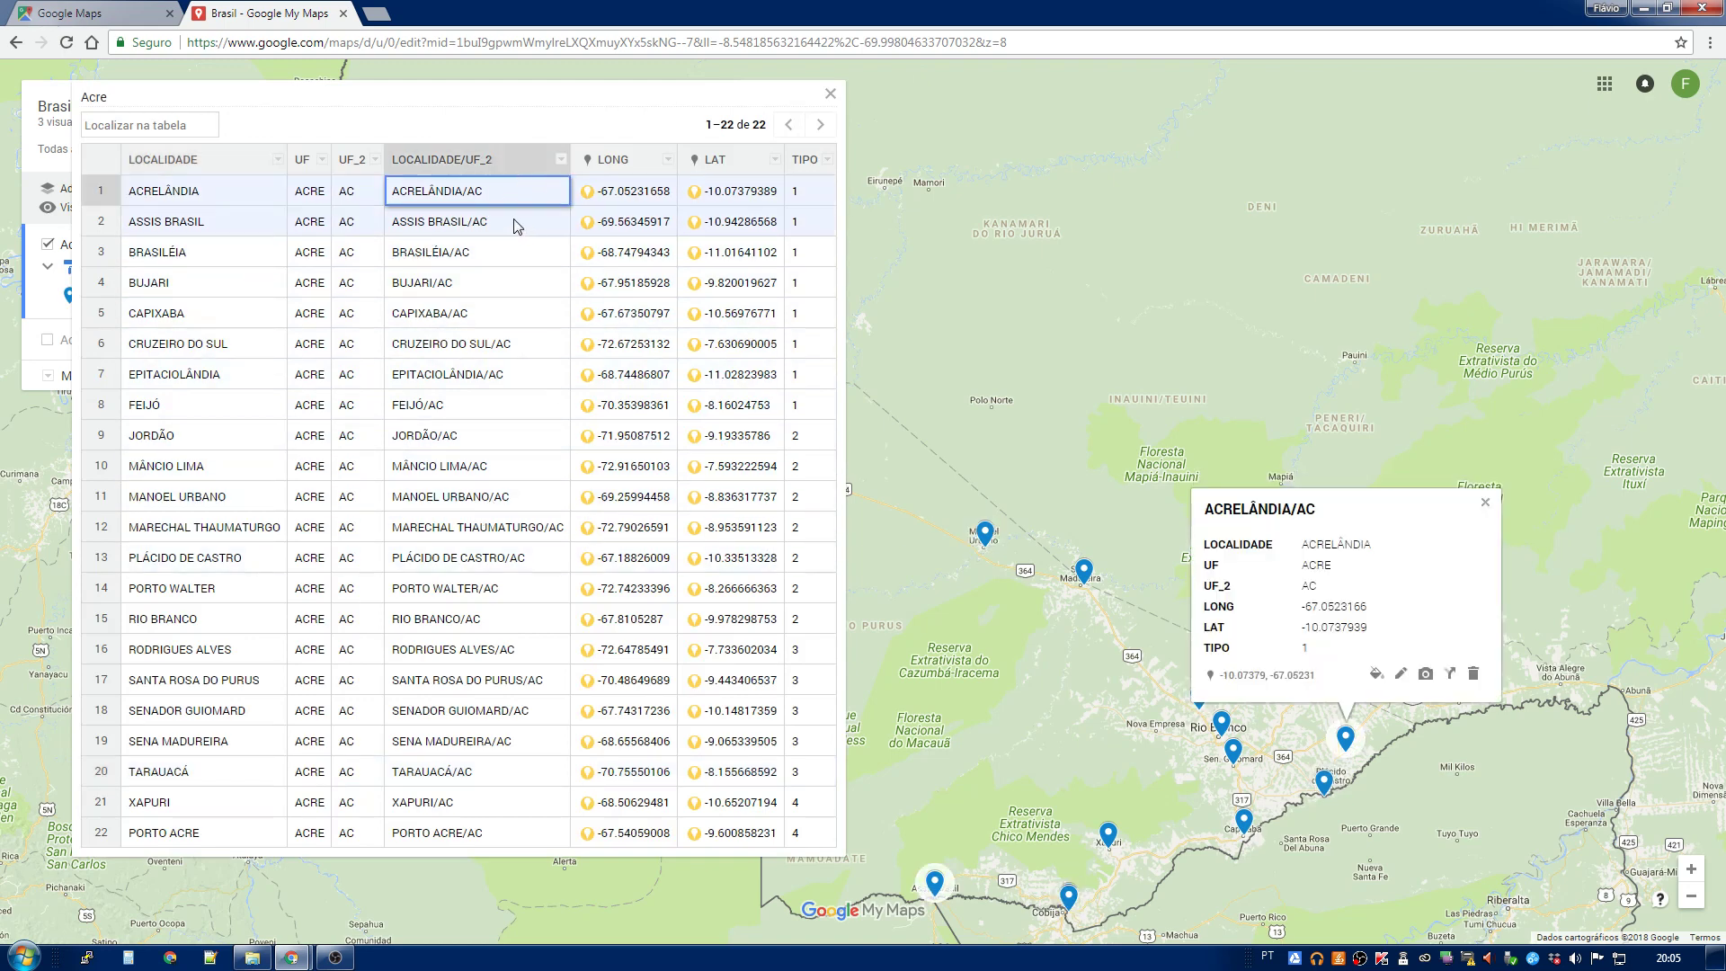
left_click(481, 234)
left_click(282, 255)
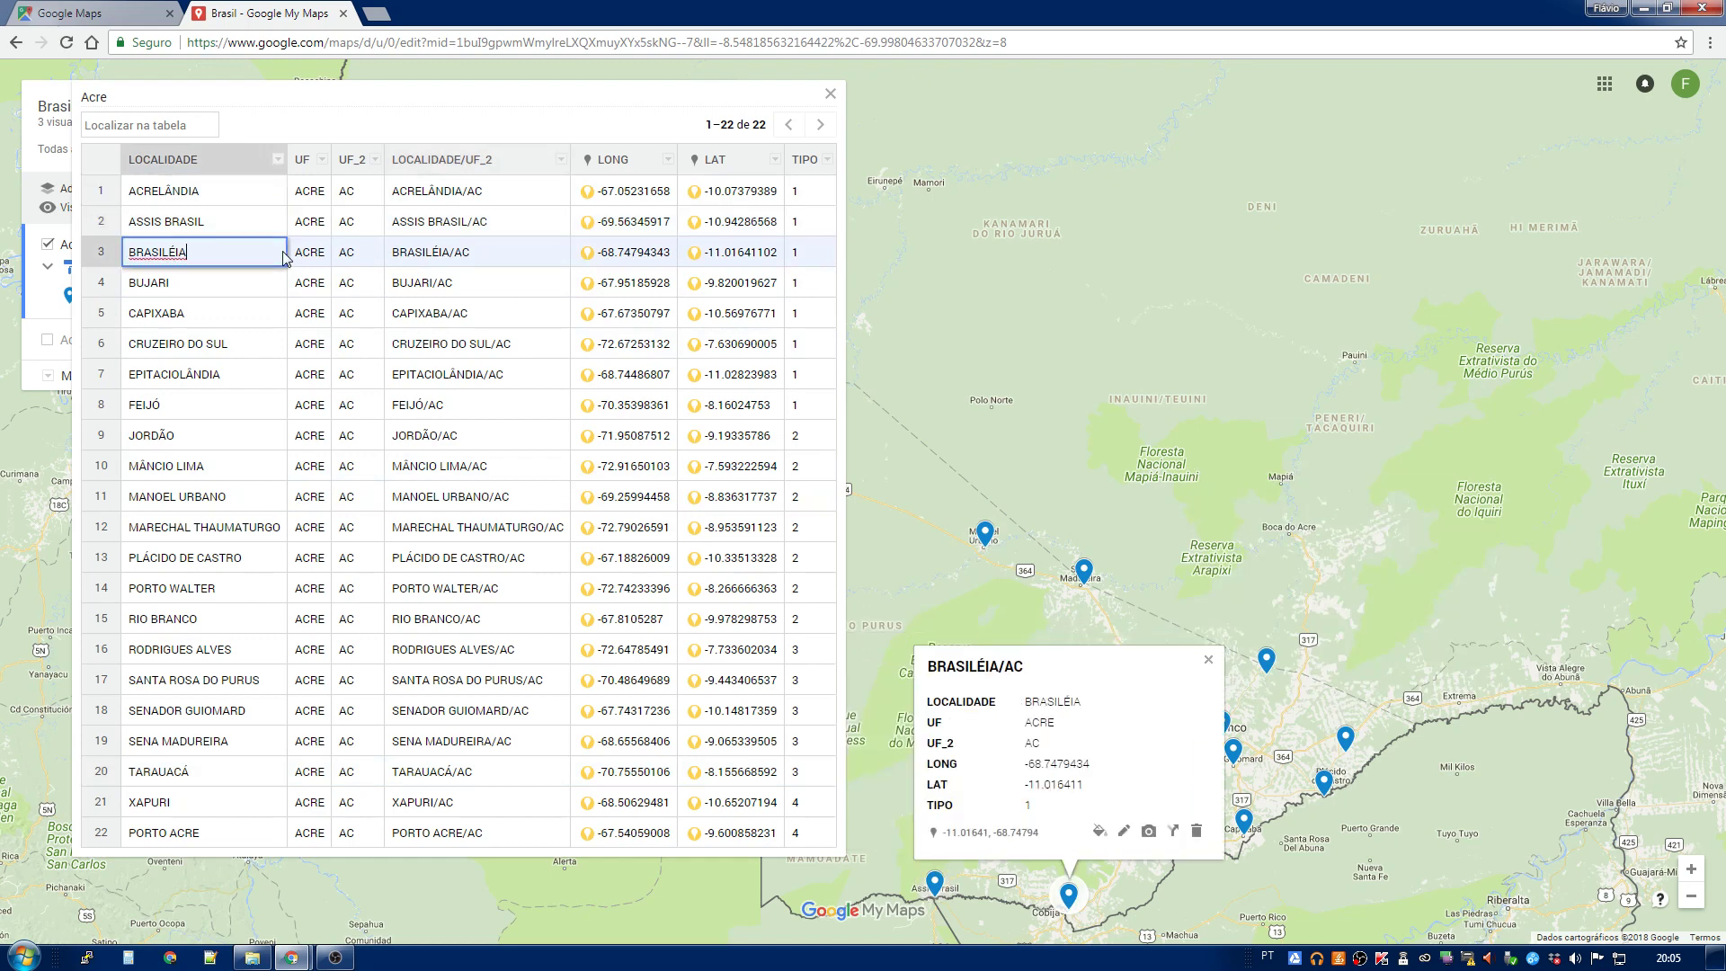
left_click(344, 260)
double_click(456, 286)
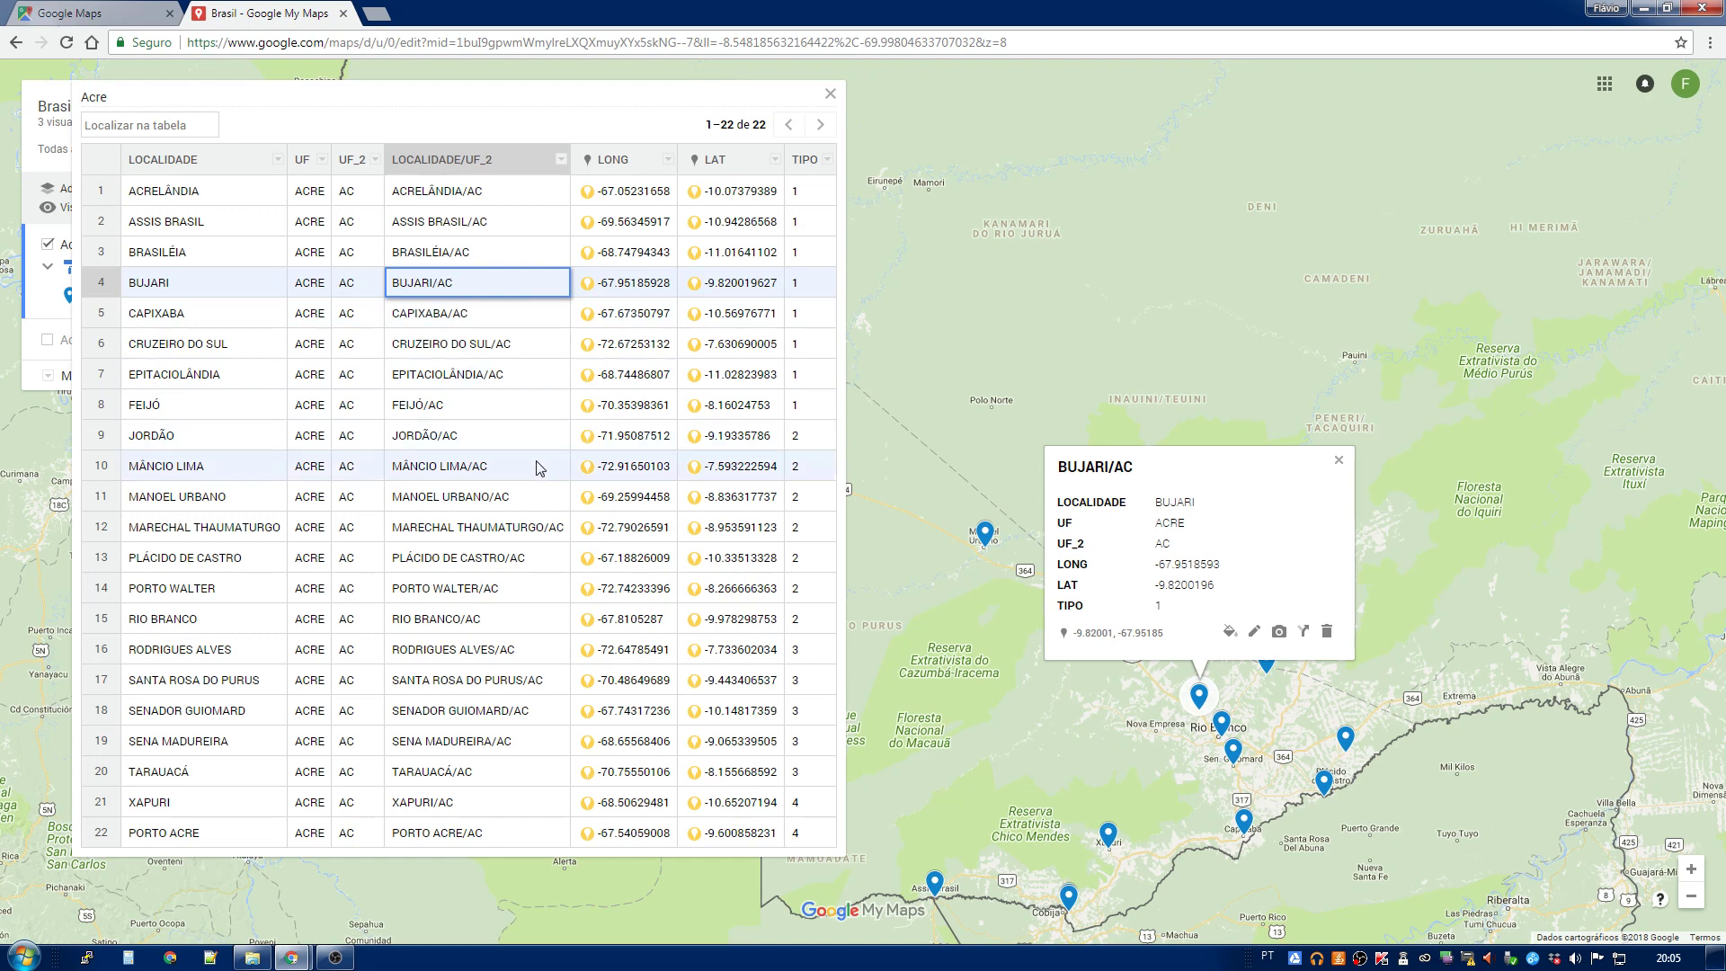
Step: Set the TIPO of FEIJÓ to 2 in the Acre data table and check the value on its marker's card
left_click(804, 410)
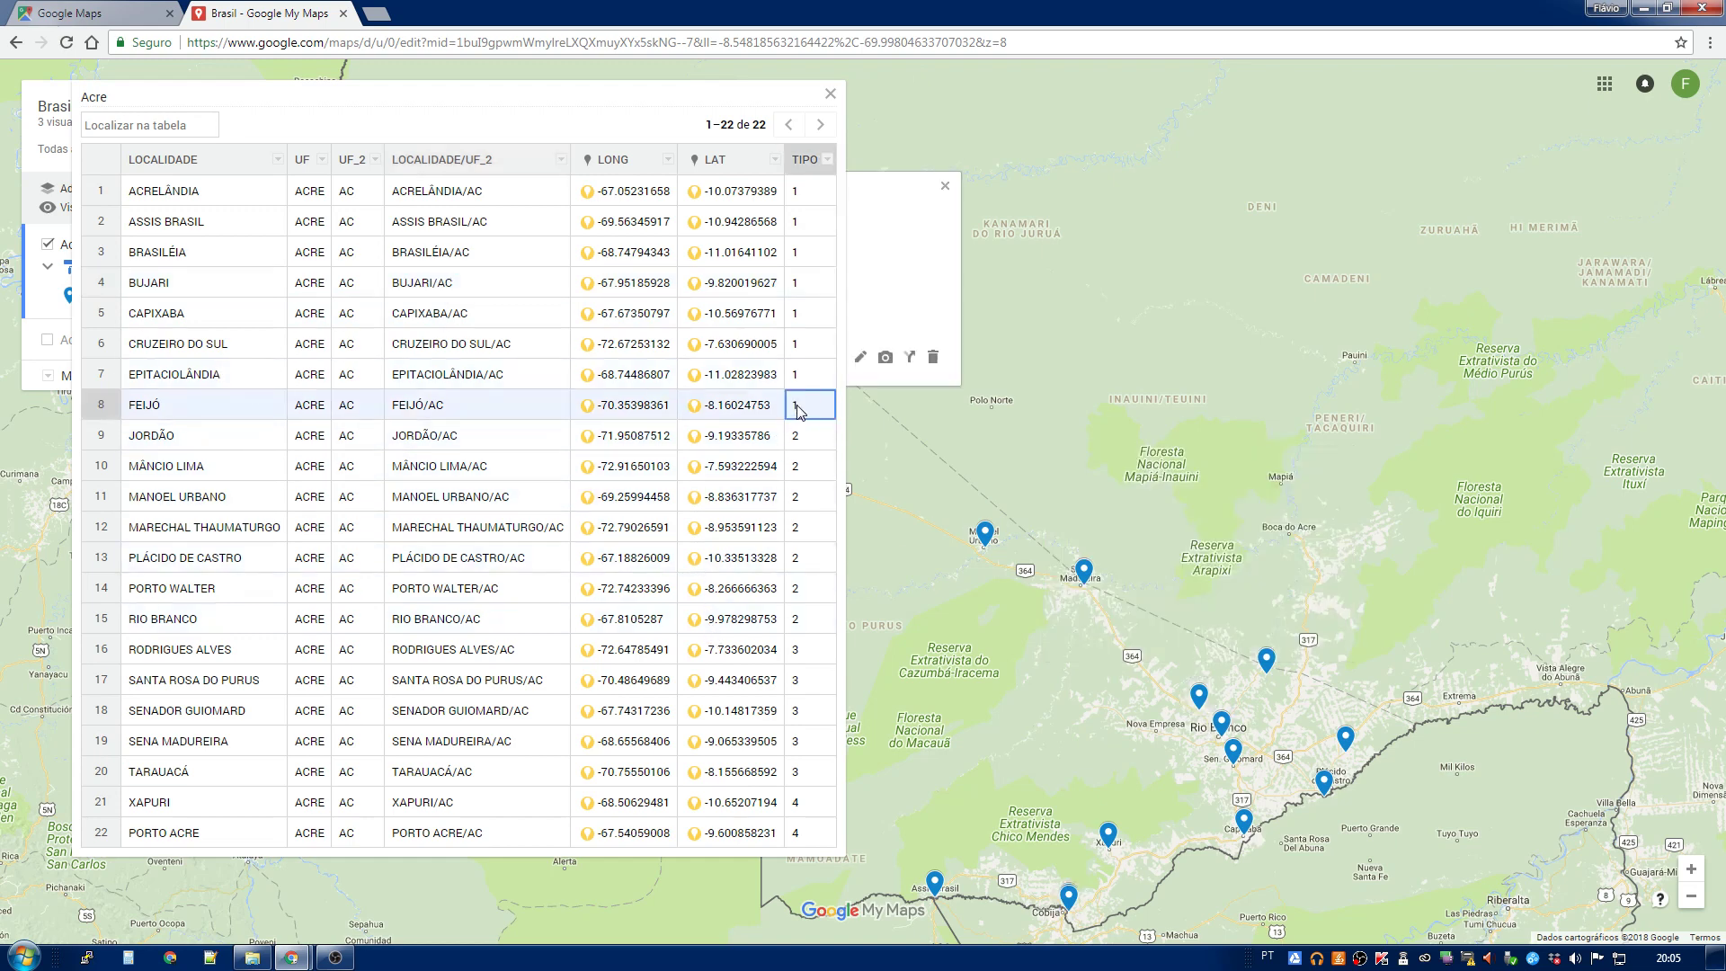
left_click_drag(804, 412, 781, 413)
left_click(1074, 259)
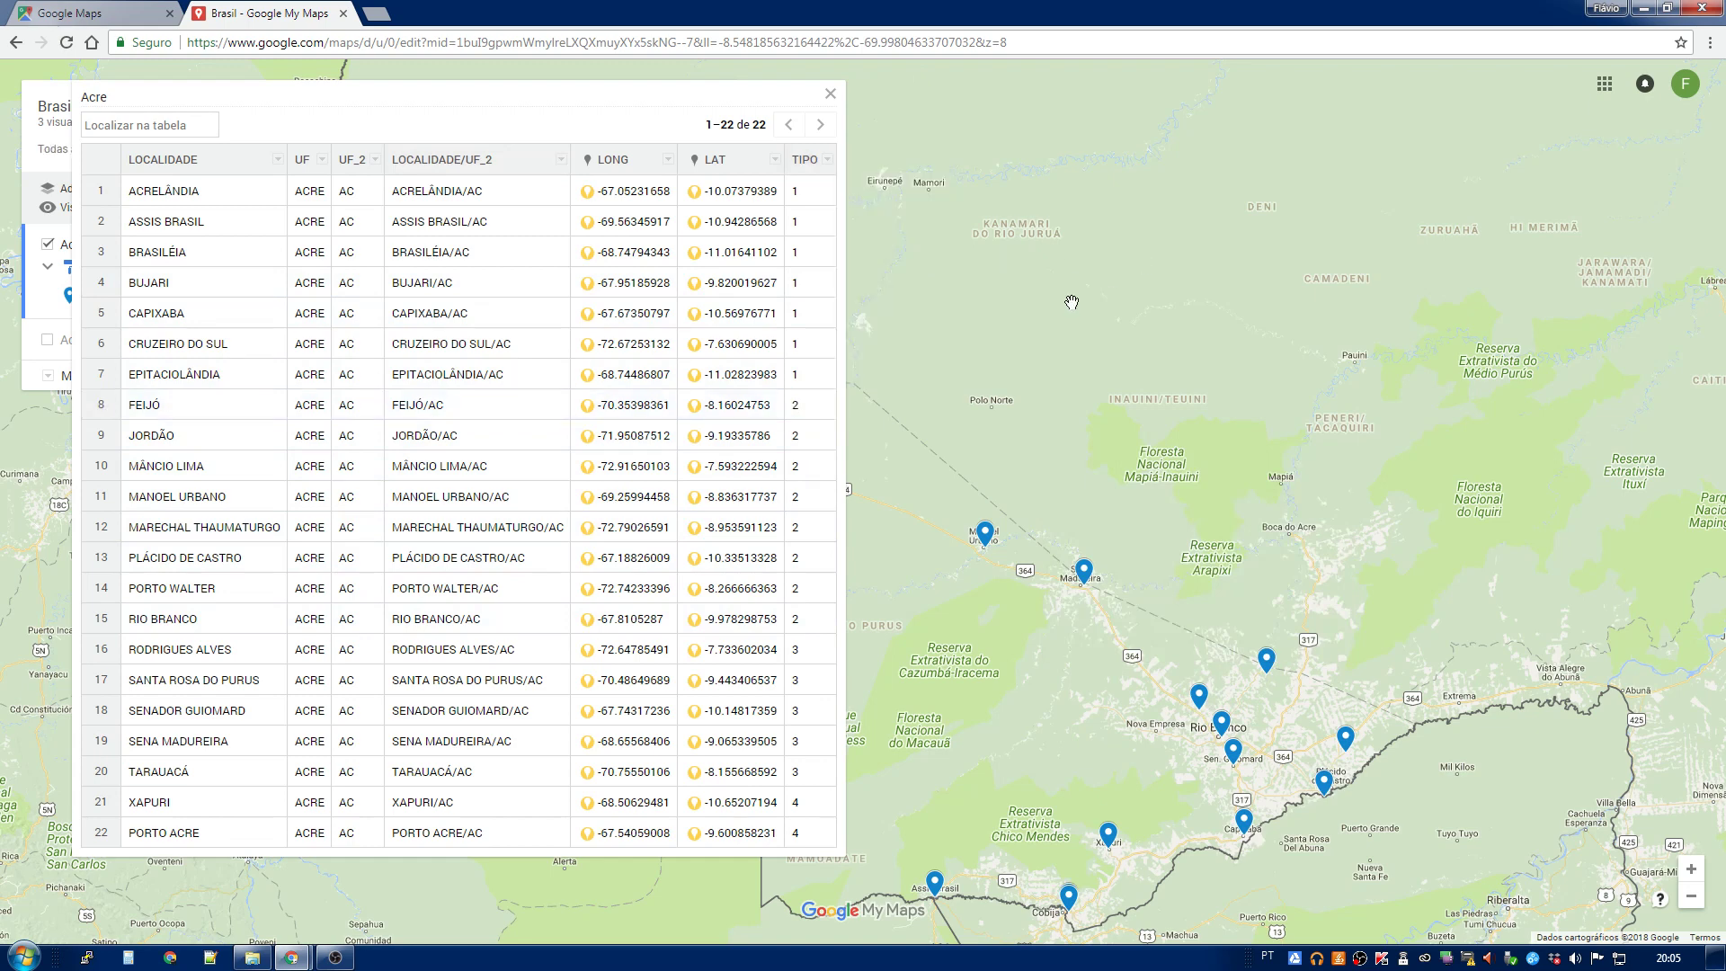
left_click(829, 93)
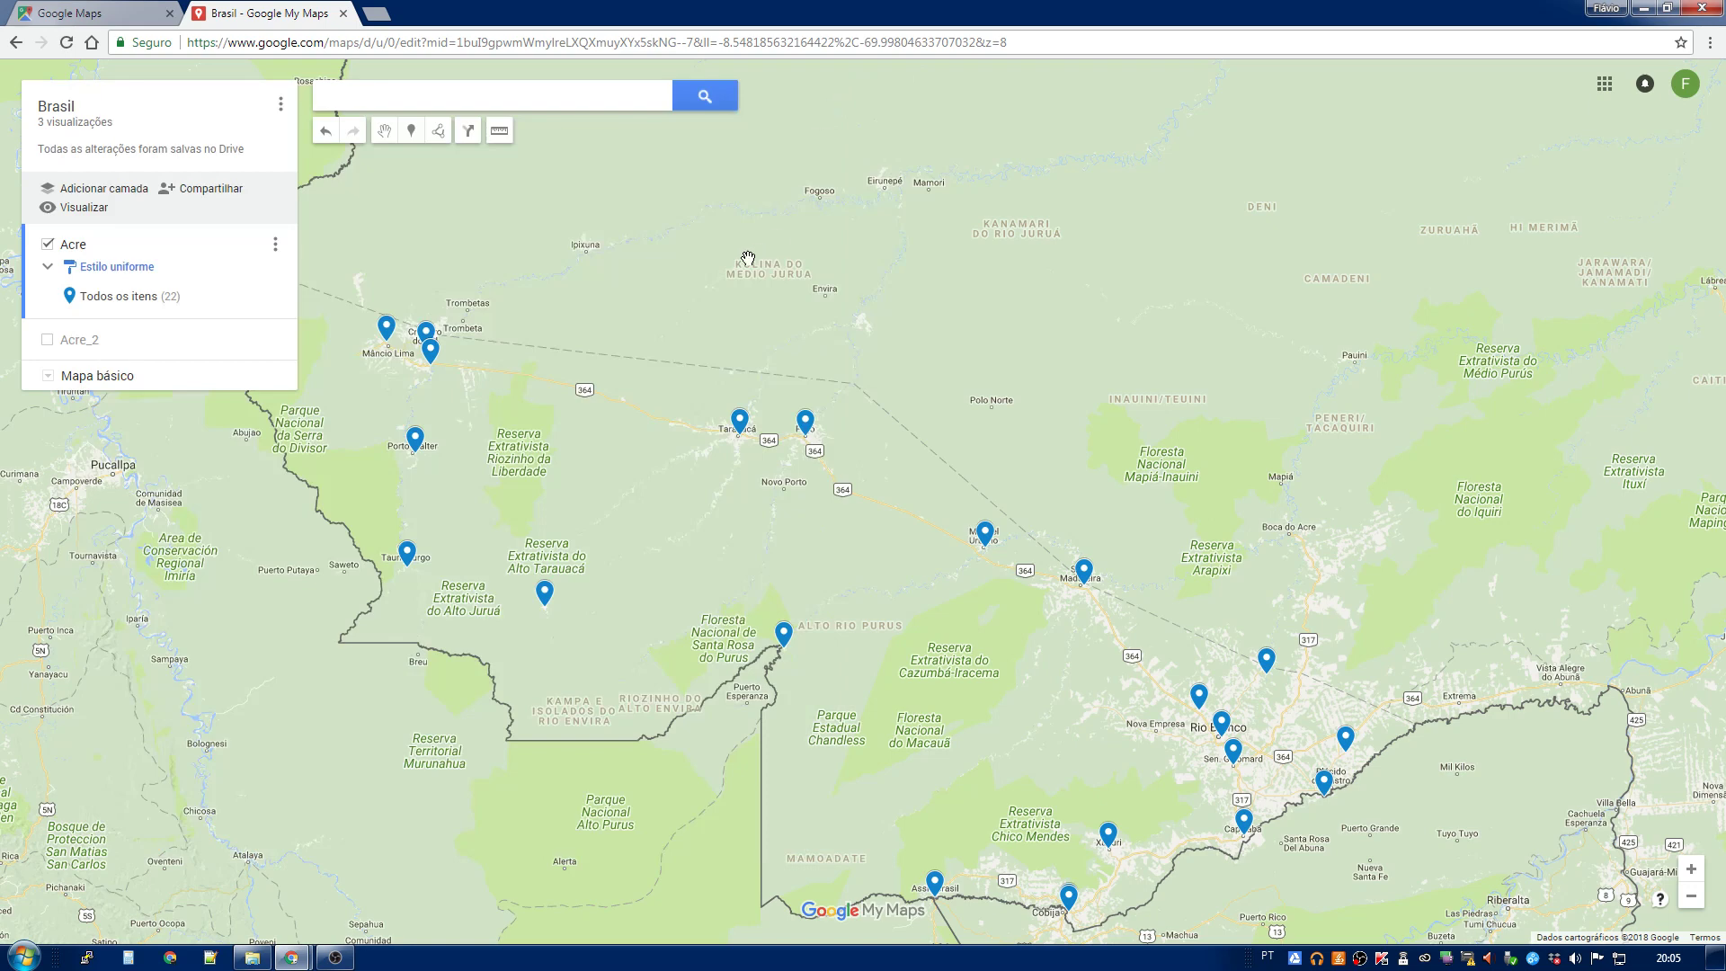
left_click(882, 424)
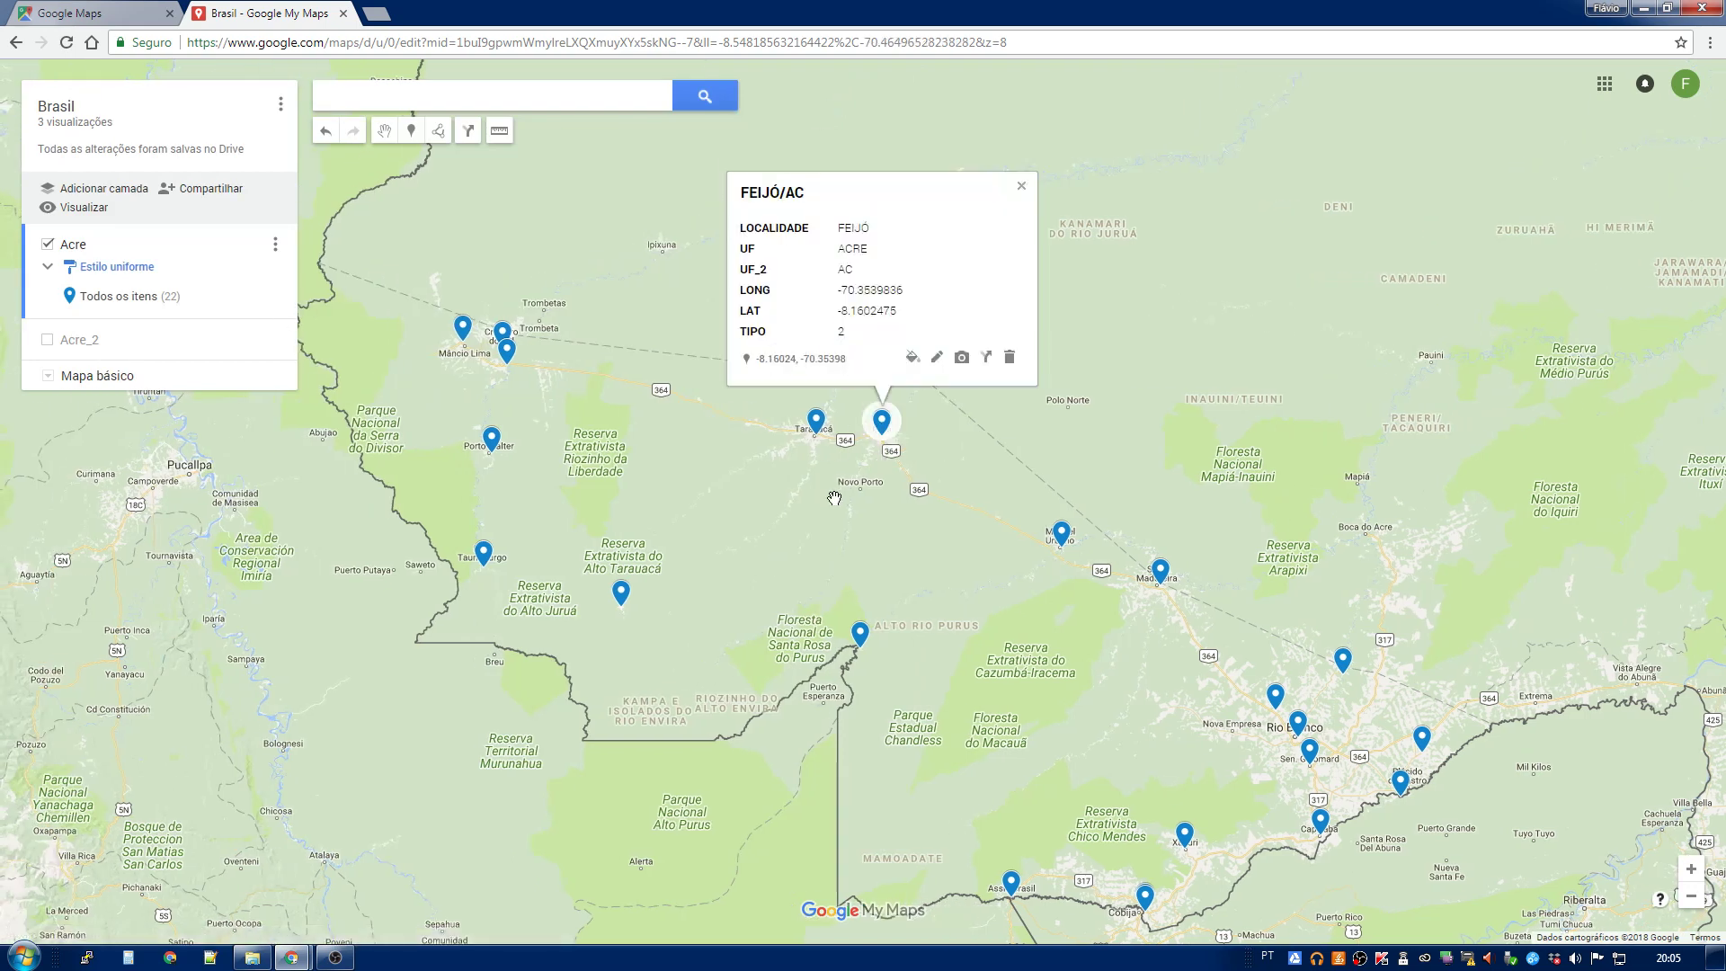
left_click(788, 483)
Step: Style the Acre layer's markers by the TIPO data column, using categories and no labels
left_click(154, 269)
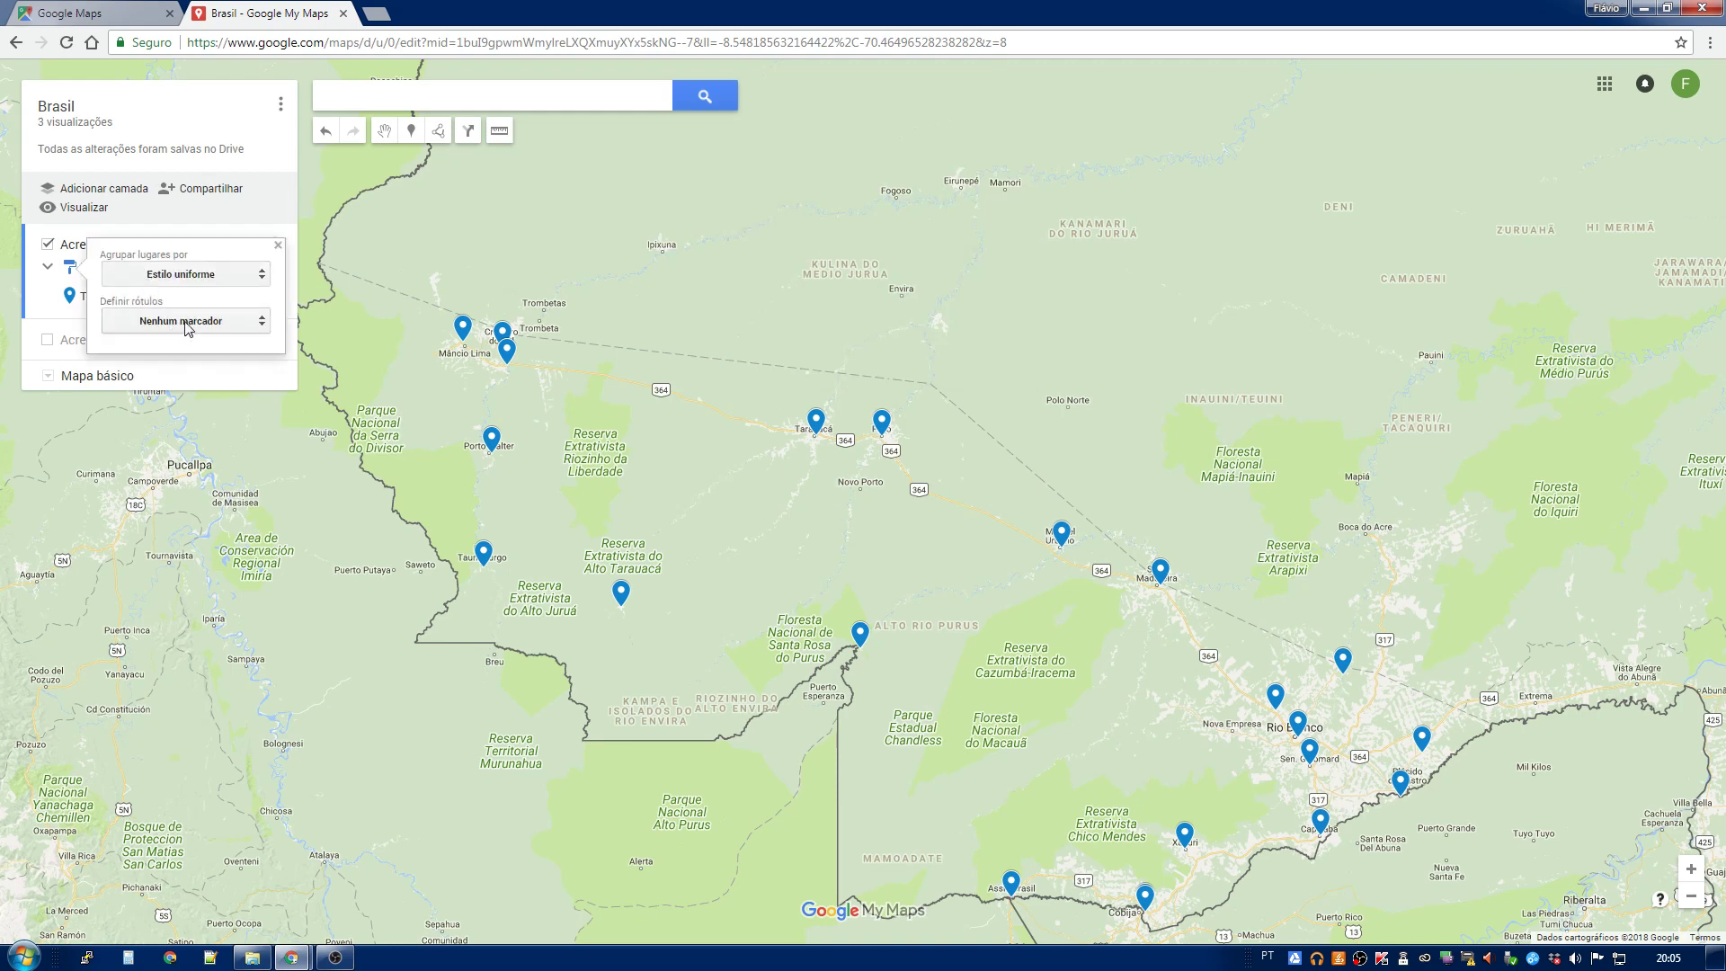
left_click(144, 274)
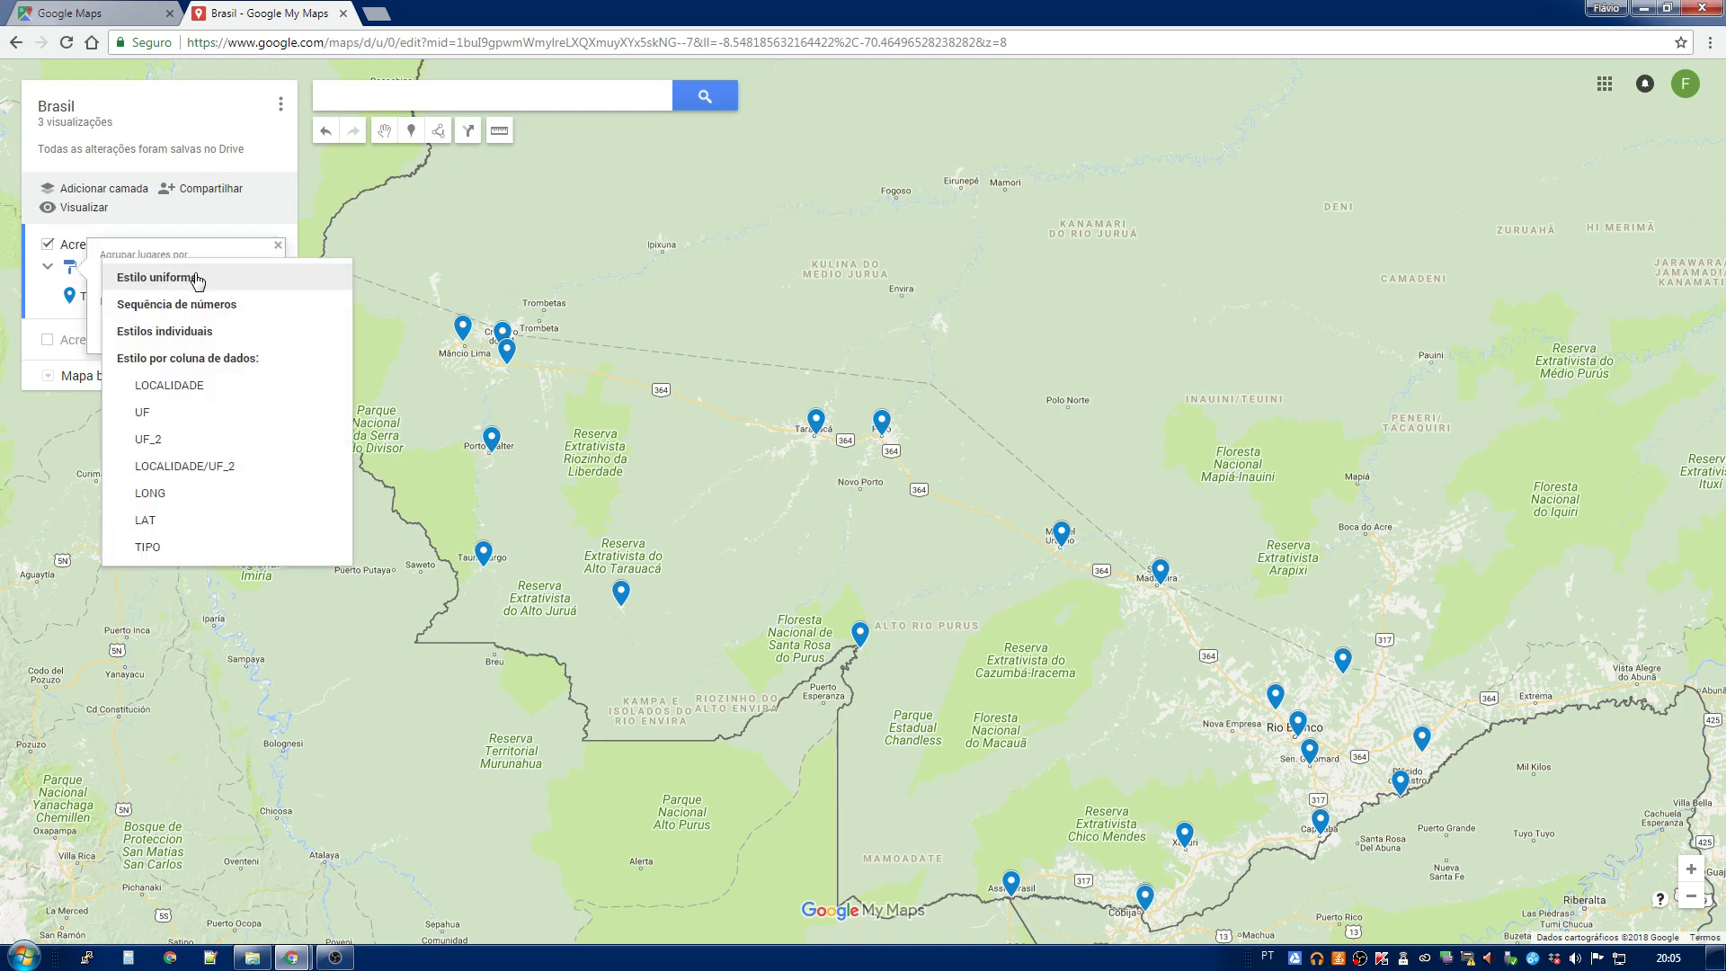
left_click(174, 251)
left_click(185, 271)
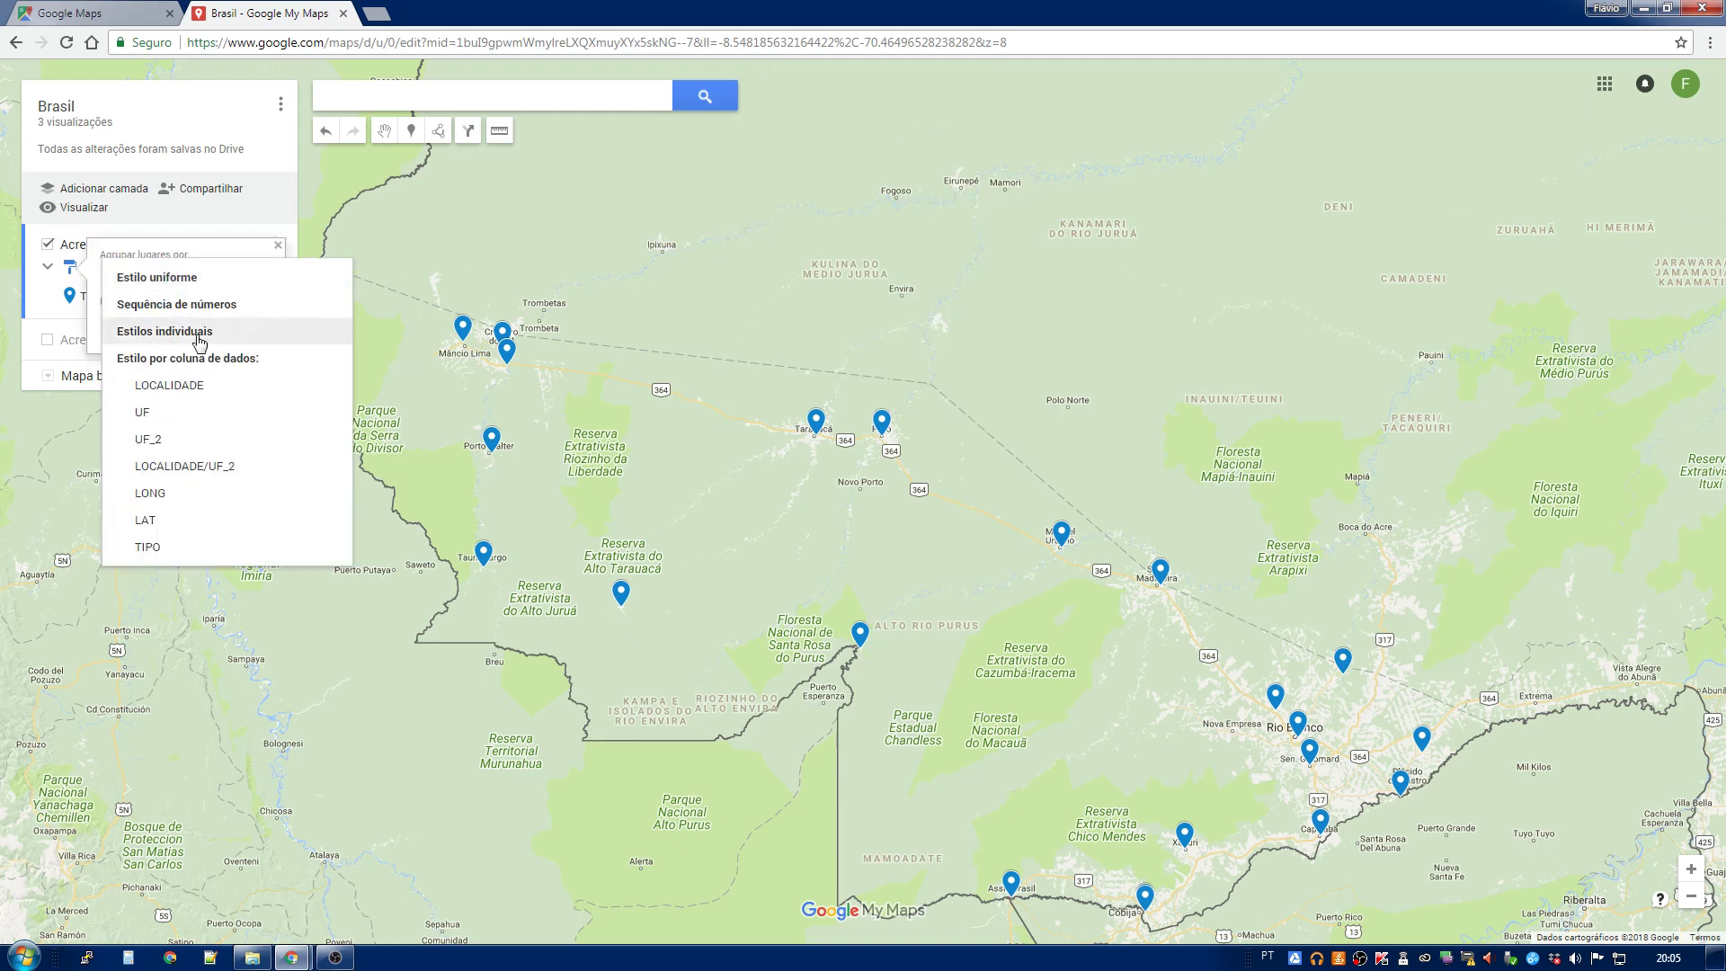
left_click(223, 548)
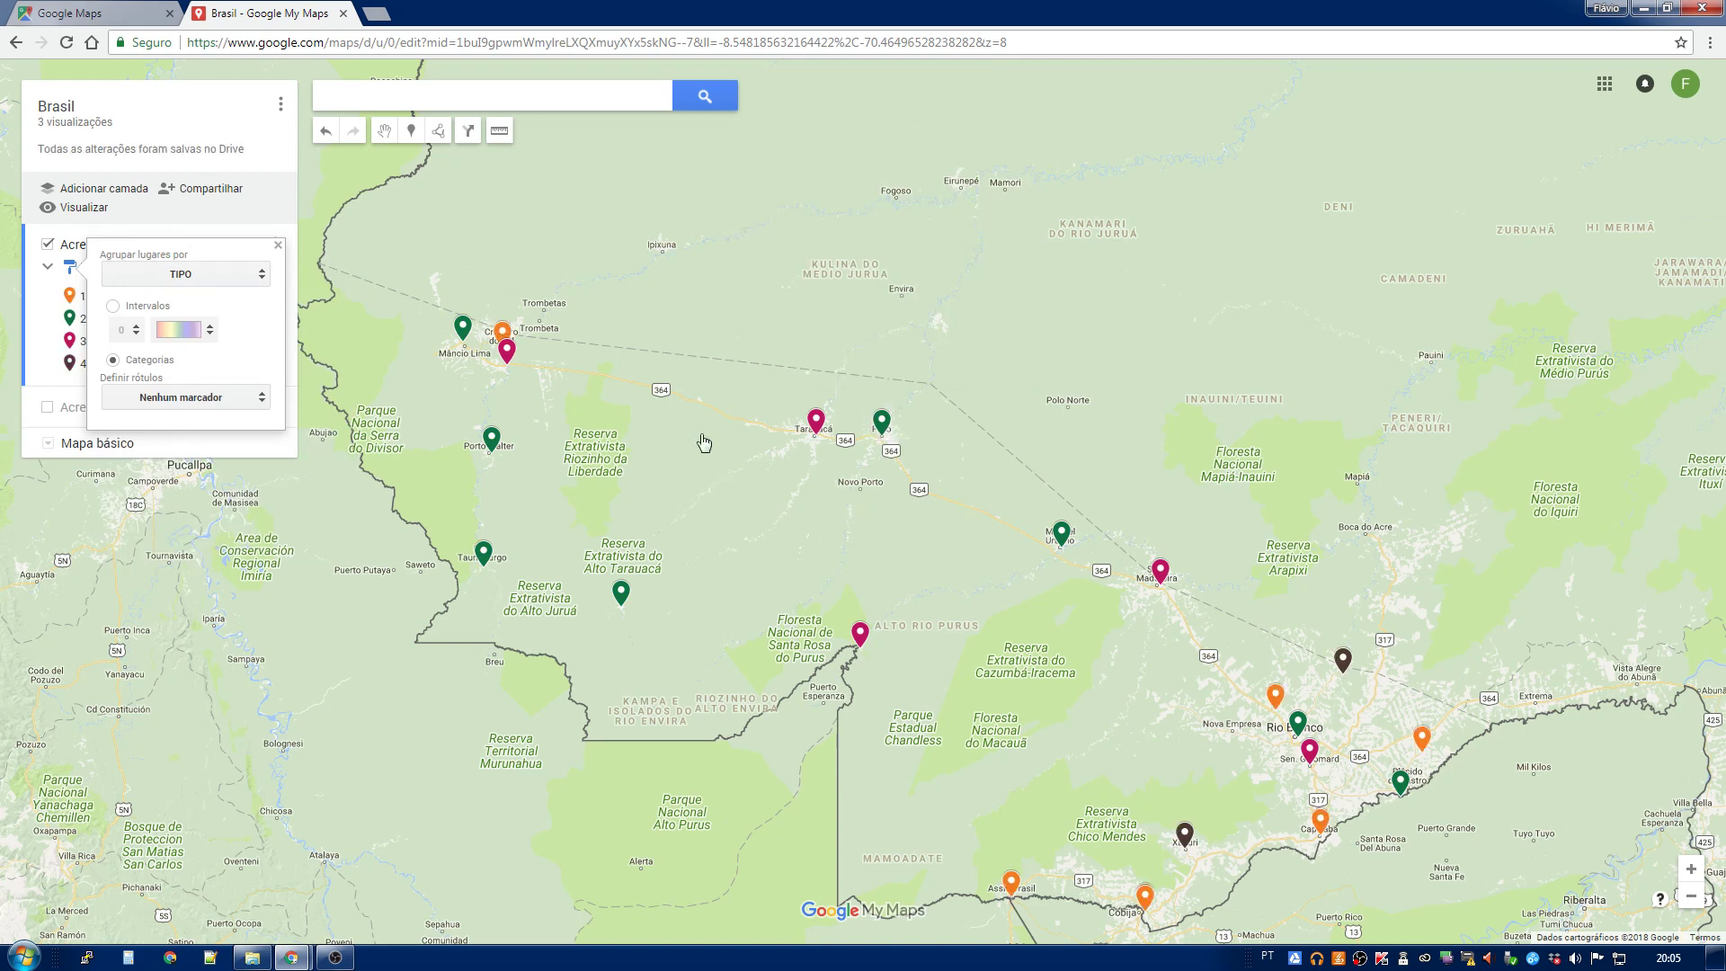
left_click(812, 502)
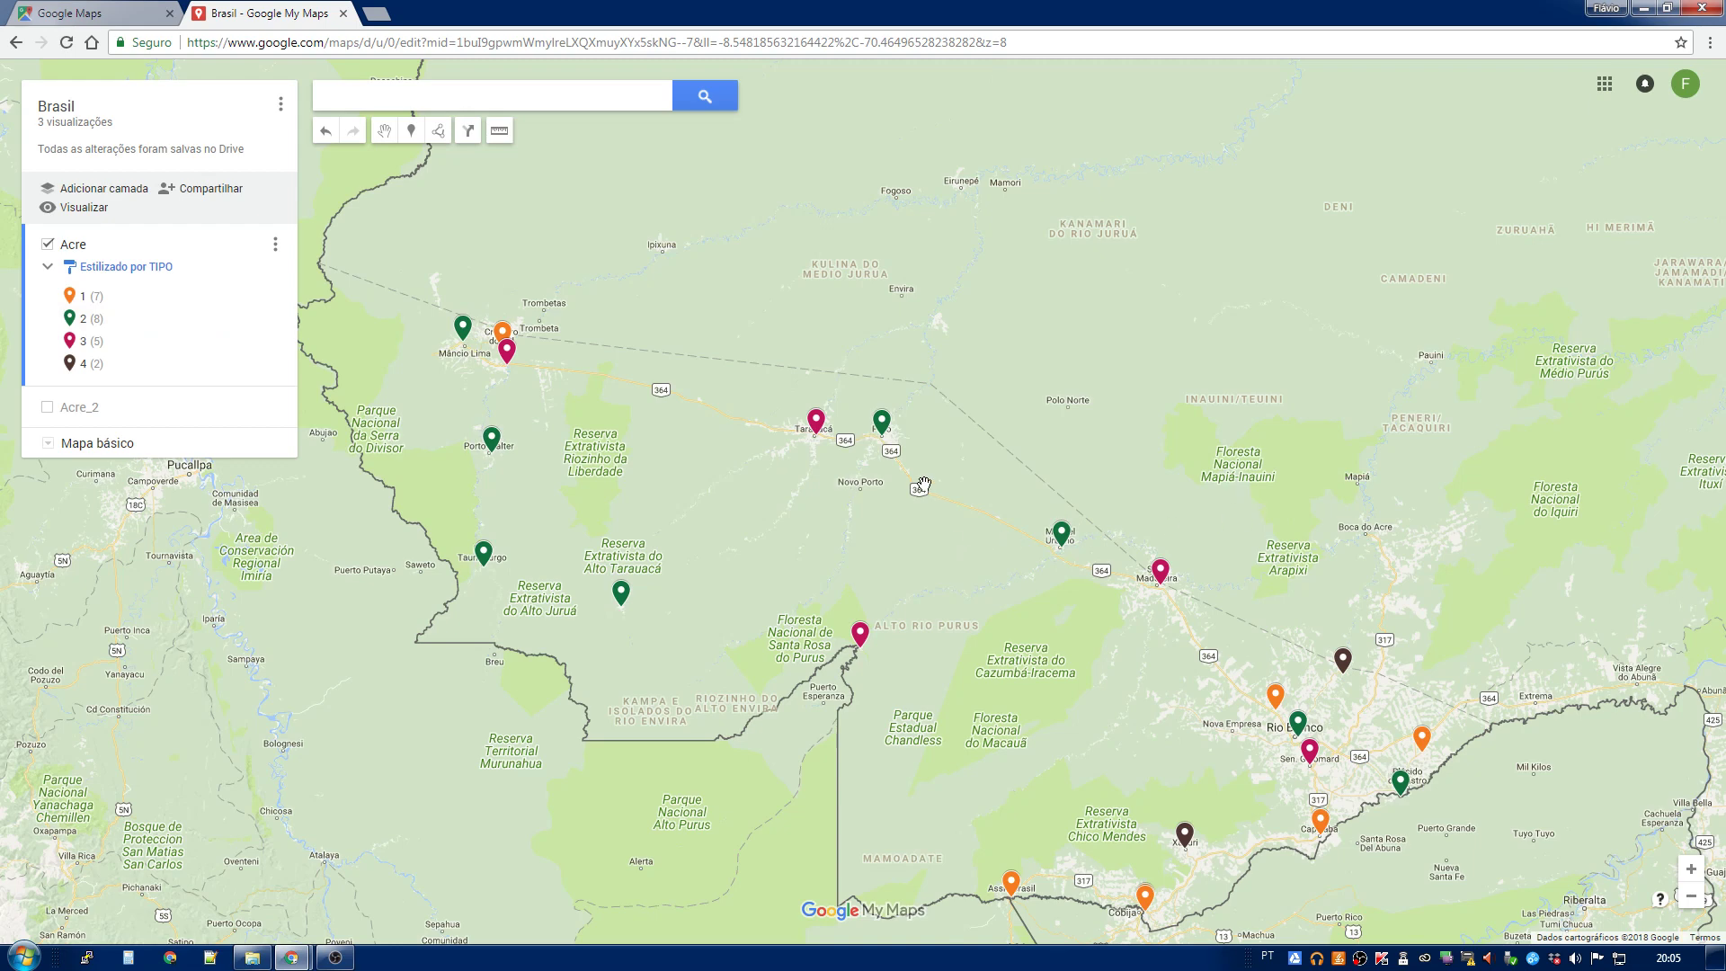
scroll(896, 608, "down", 1)
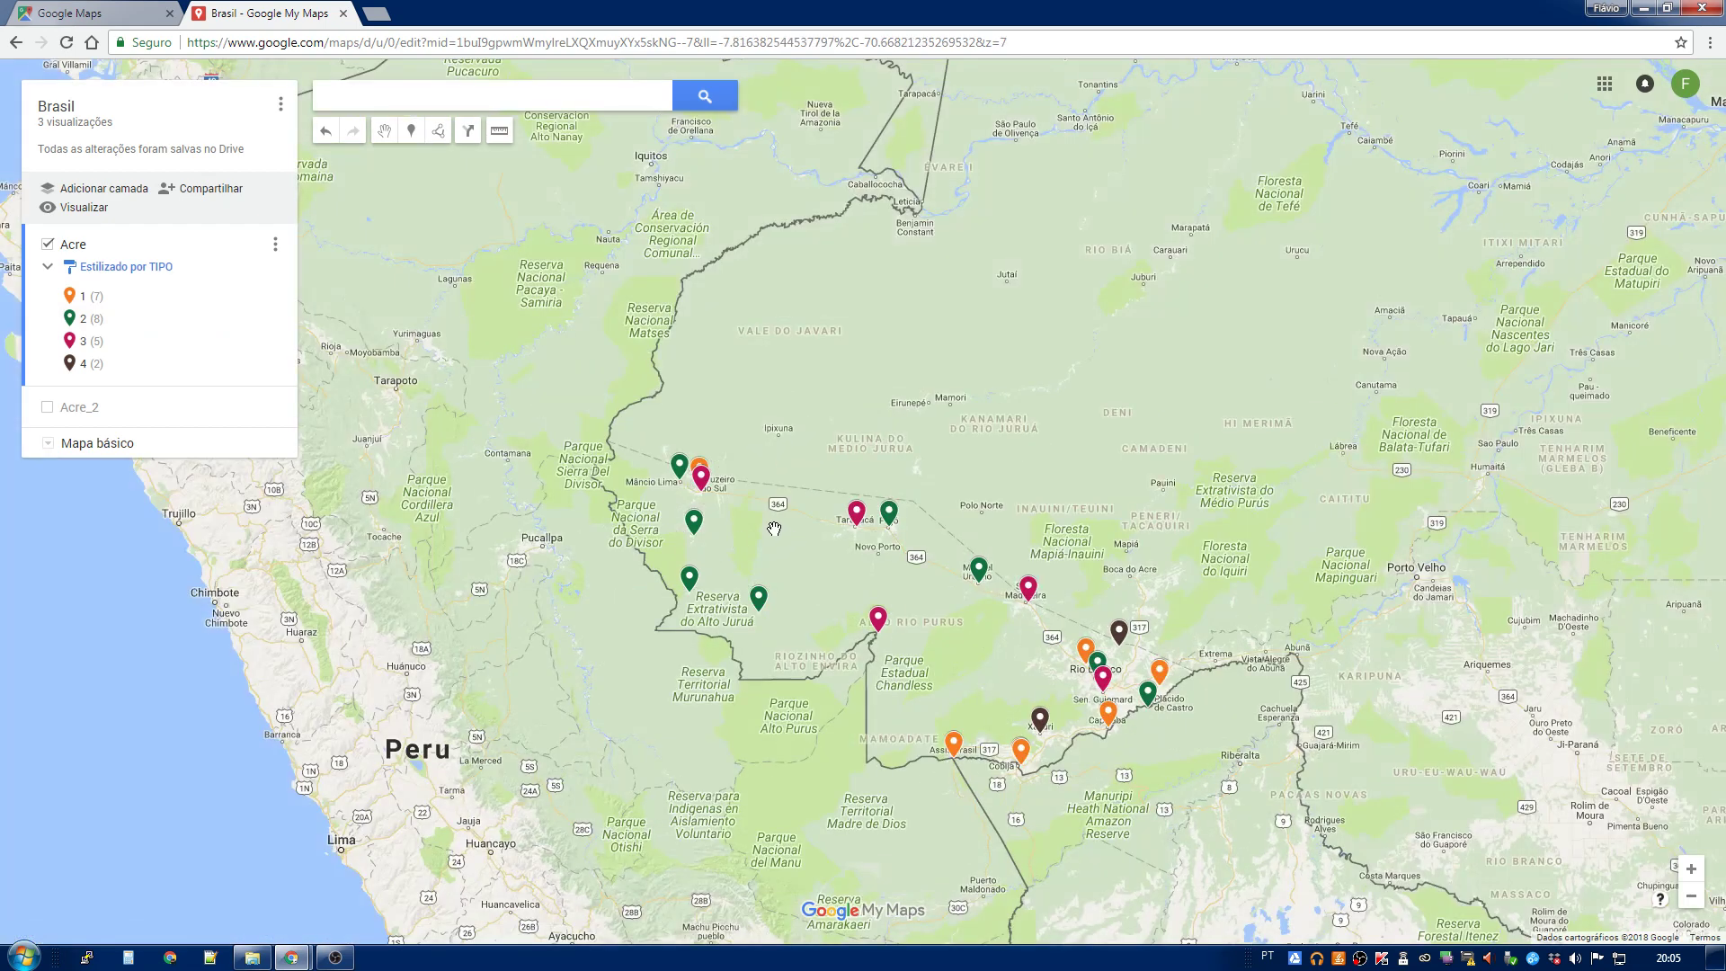
left_click_drag(1261, 536, 908, 465)
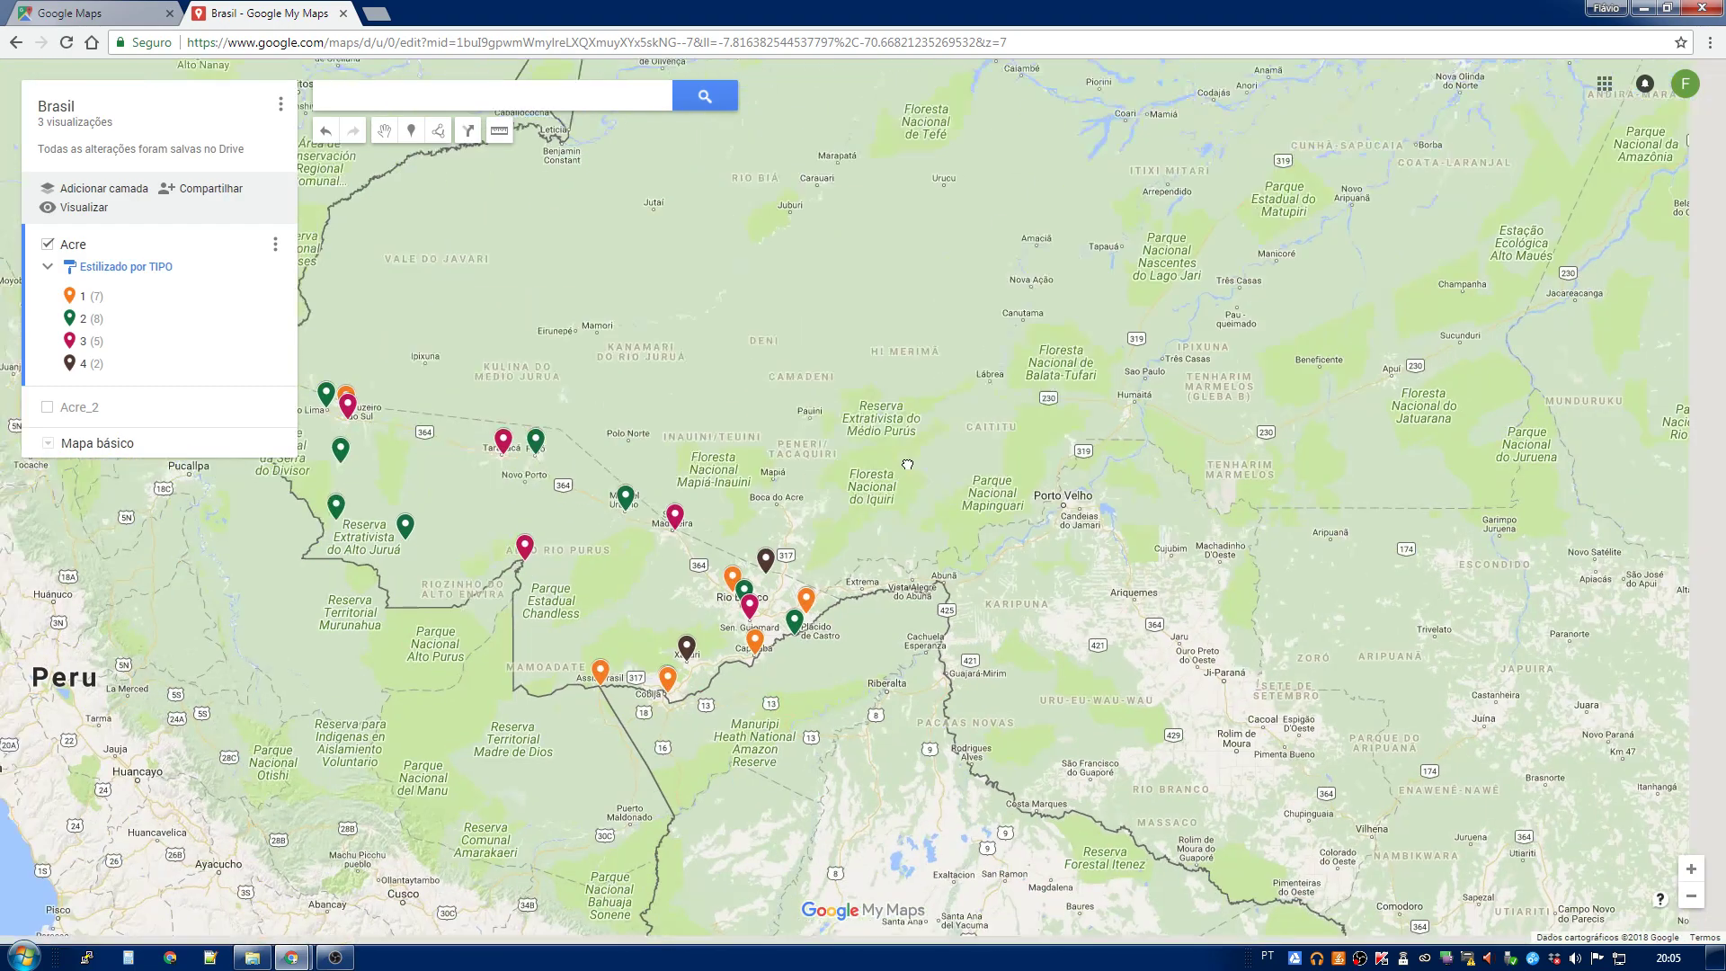
scroll(697, 458, "down", 1)
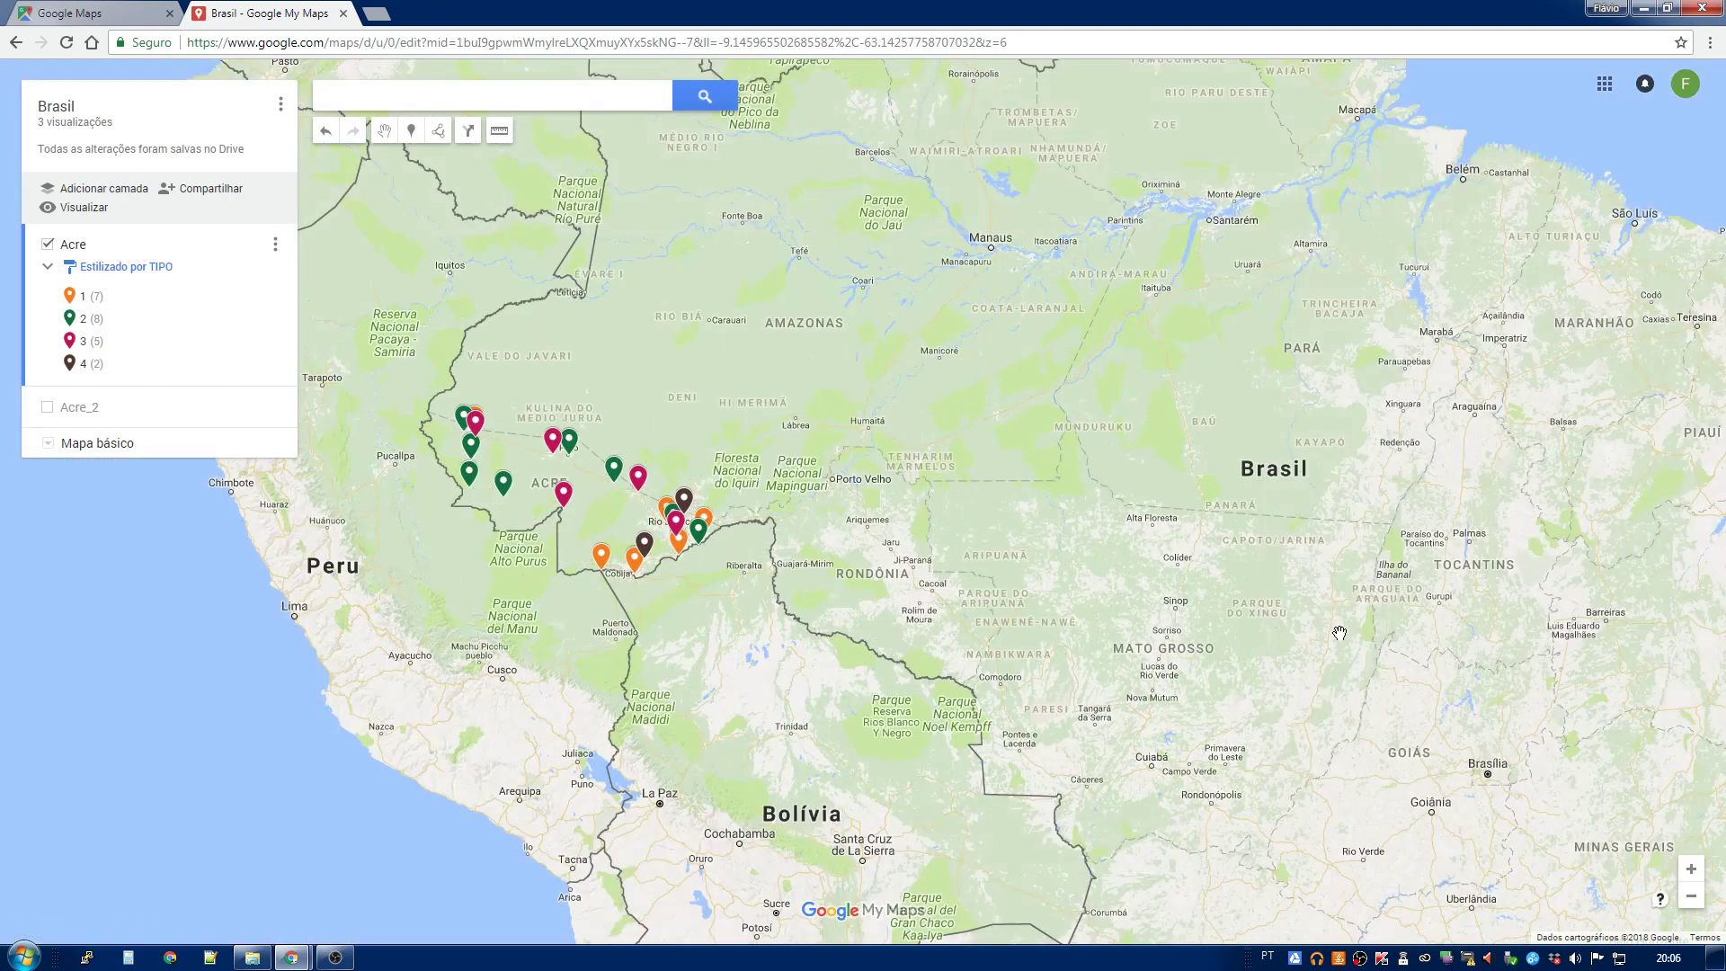
Step: Add a driving directions layer to the map and name it "Rota de carro"
left_click_drag(1340, 633, 969, 466)
scroll(1016, 496, "down", 1)
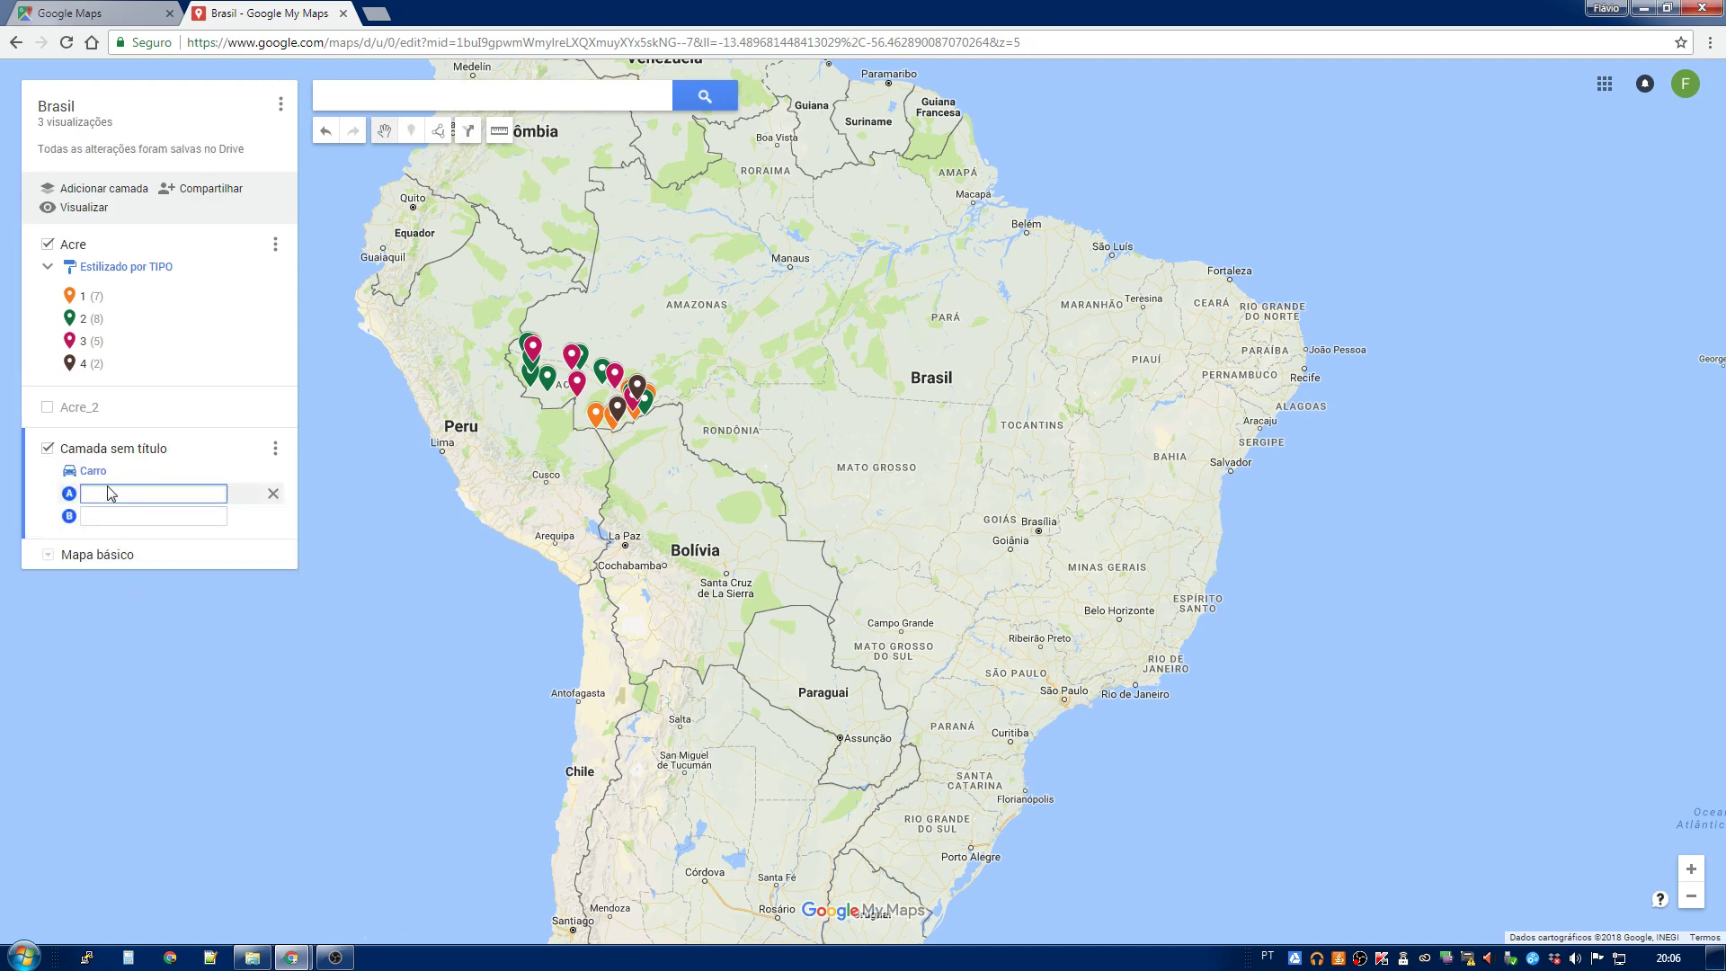
left_click(115, 447)
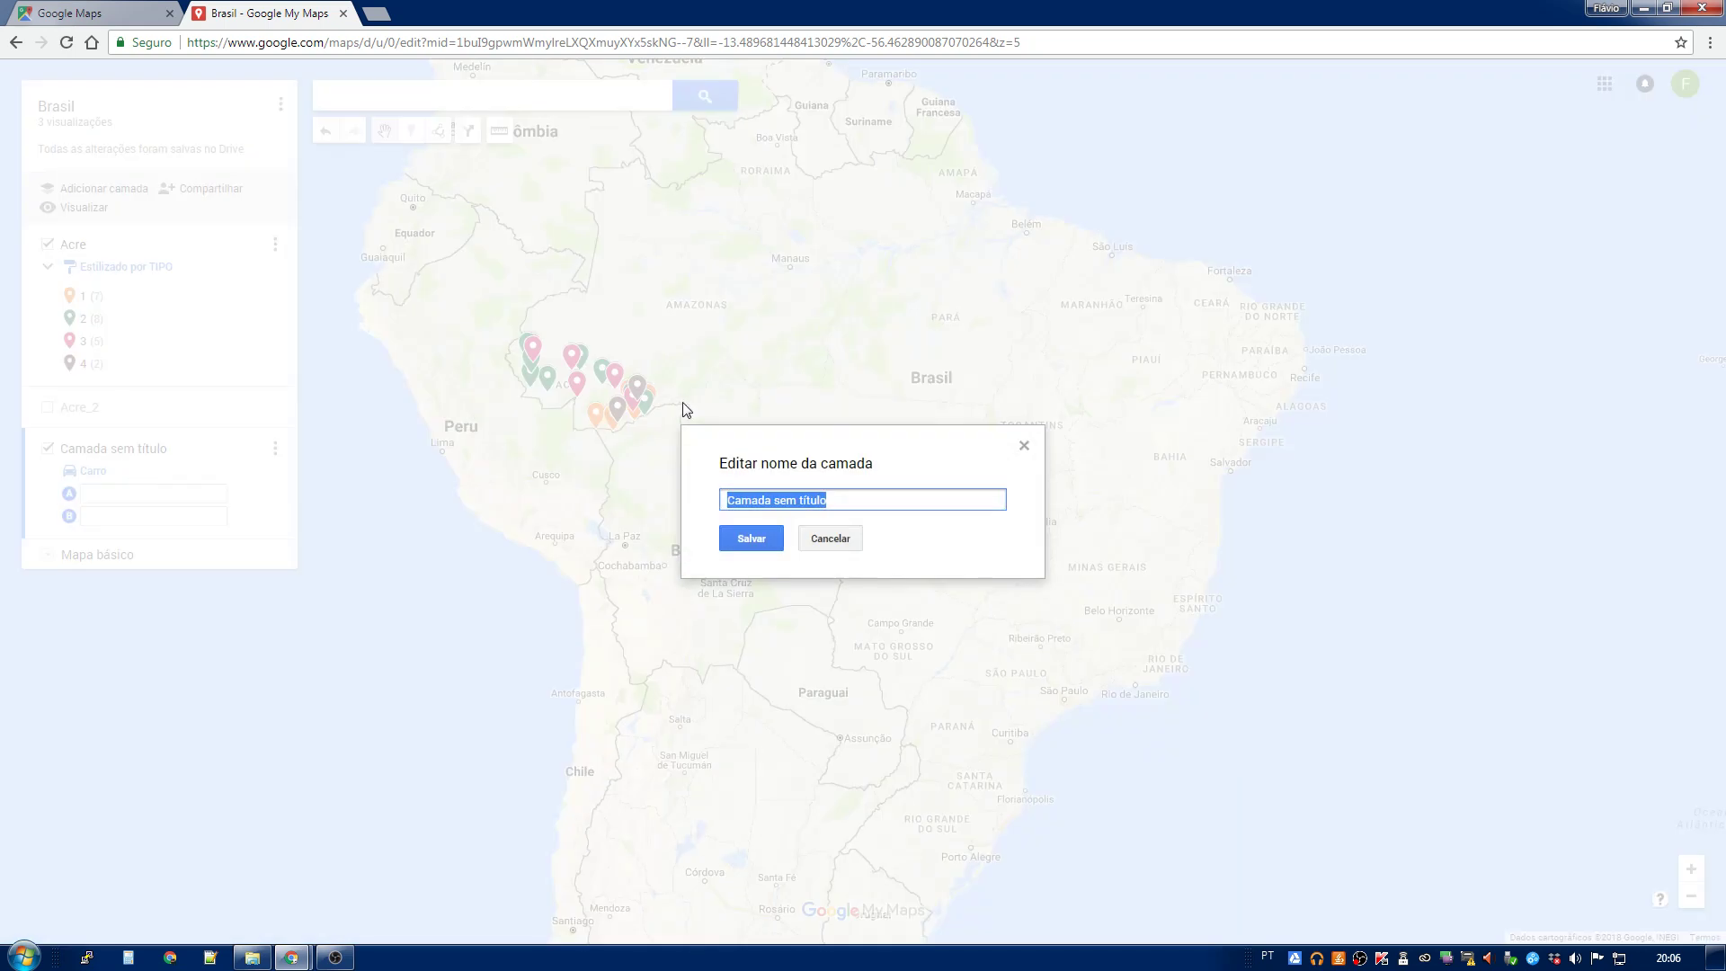
type("Rota de carro")
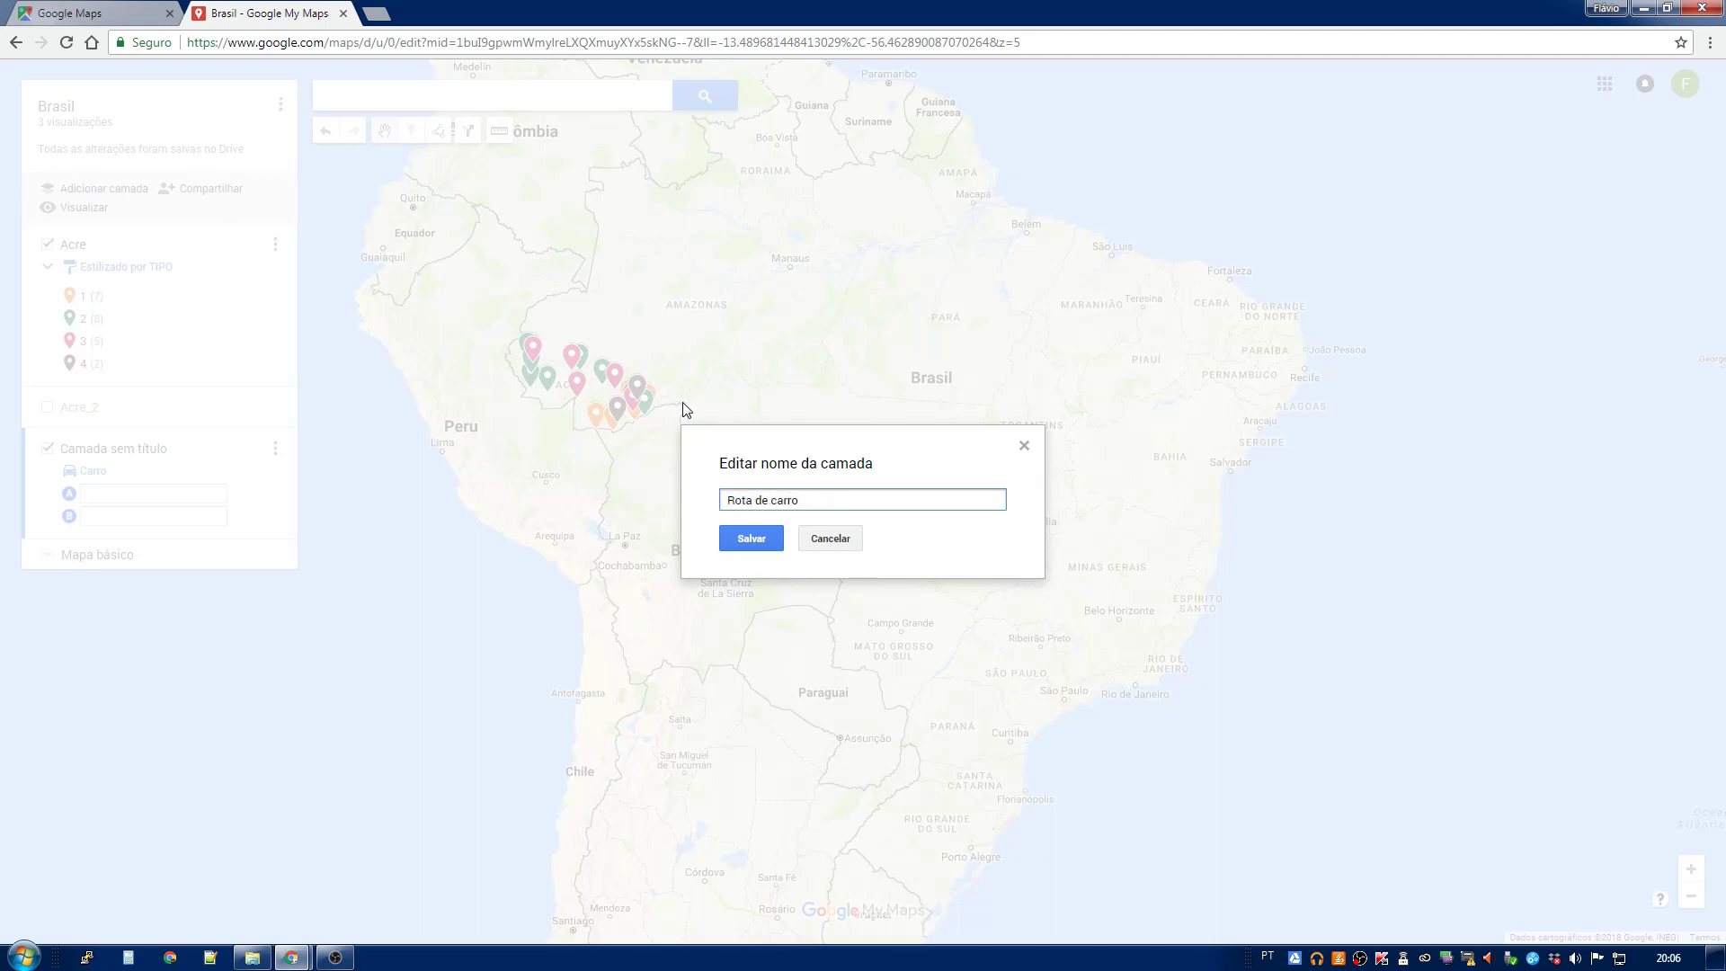
key("Return")
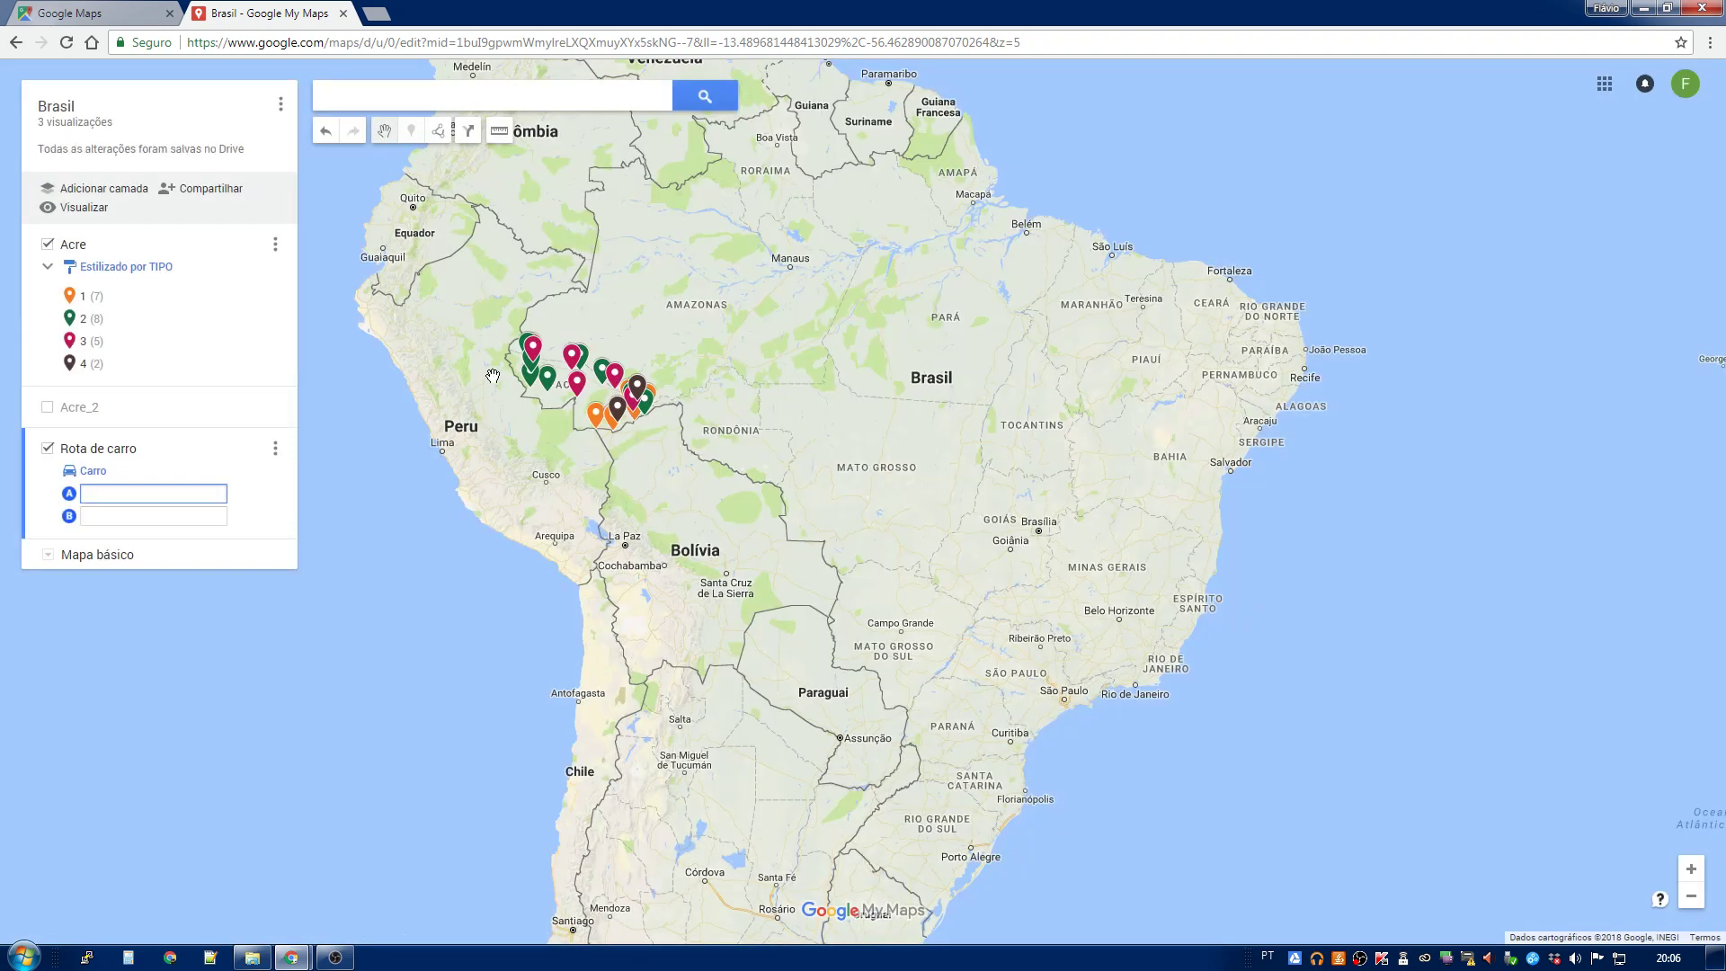
Step: Set the driving route's start to Brasília, DF and its destination to São Paulo, SP
left_click(82, 500)
type("Brasili")
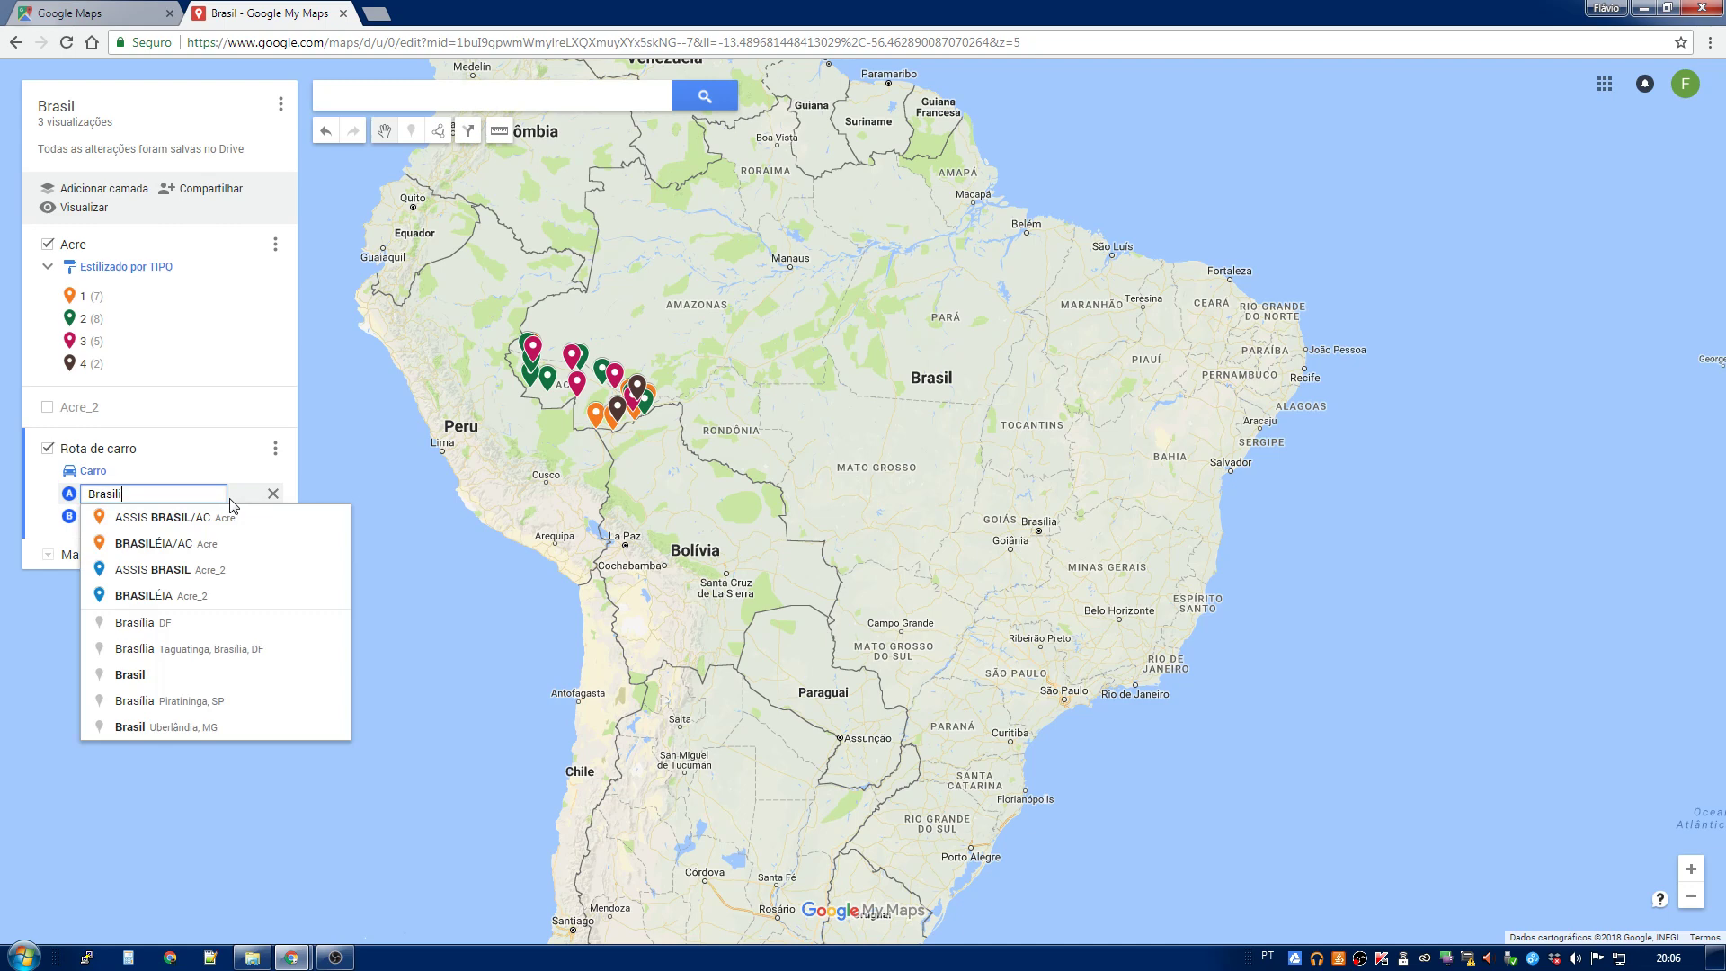
type("a")
left_click(171, 517)
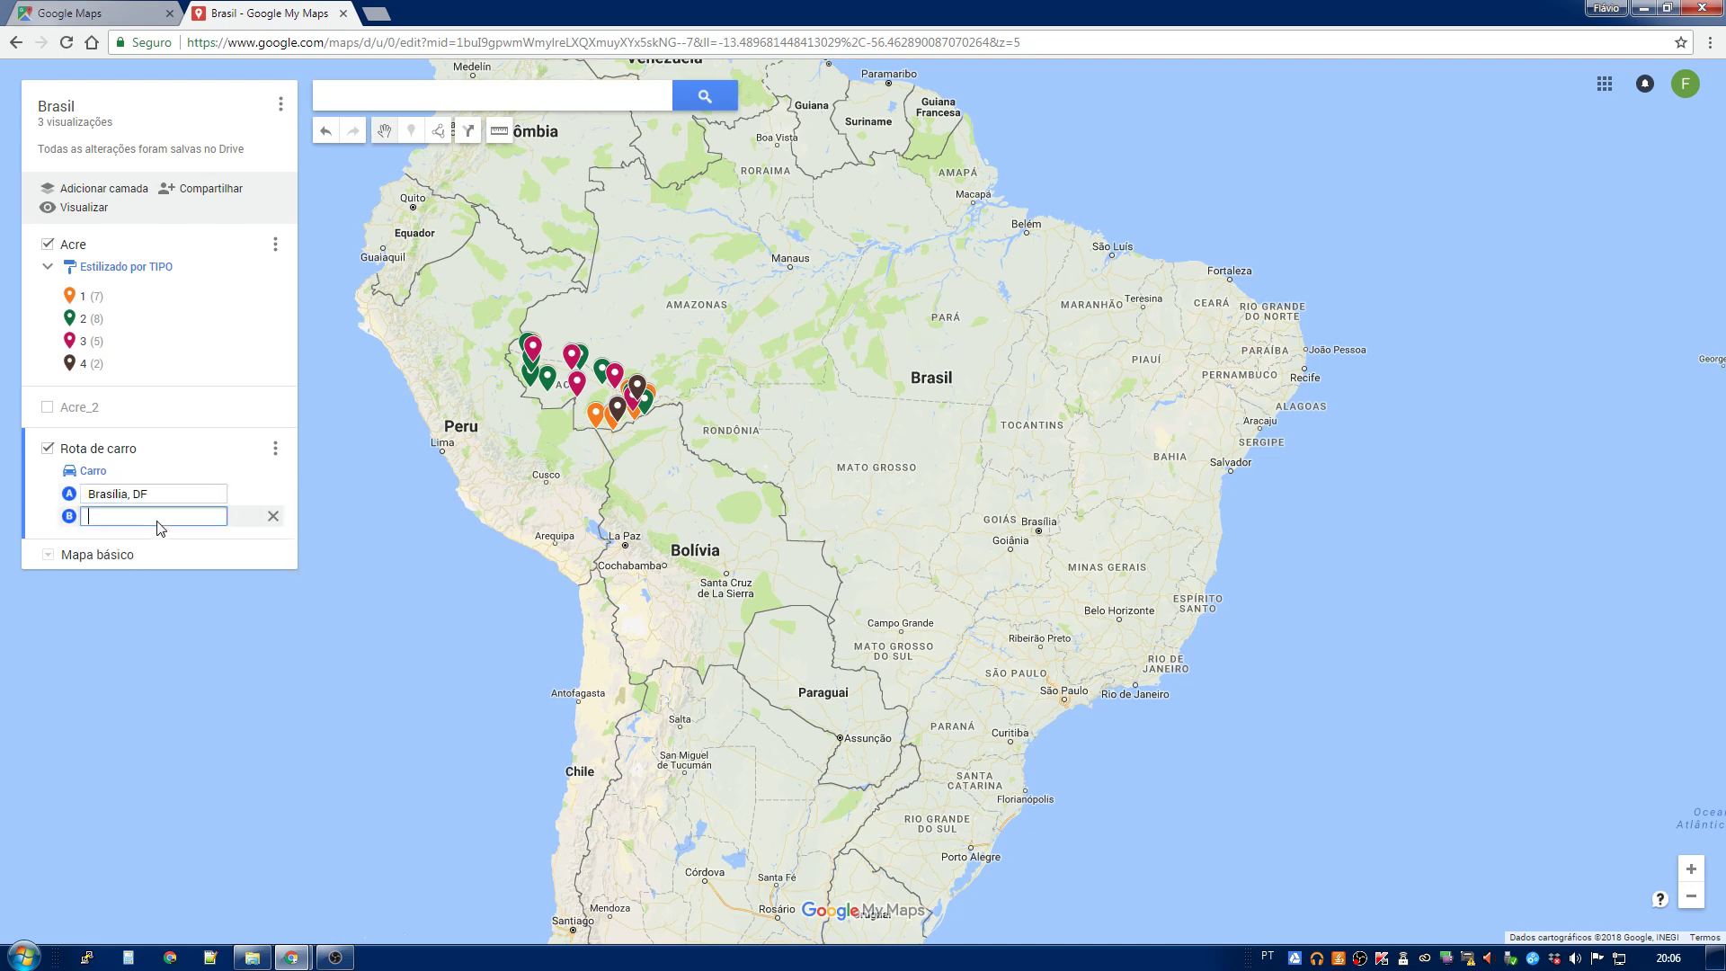
type("sao")
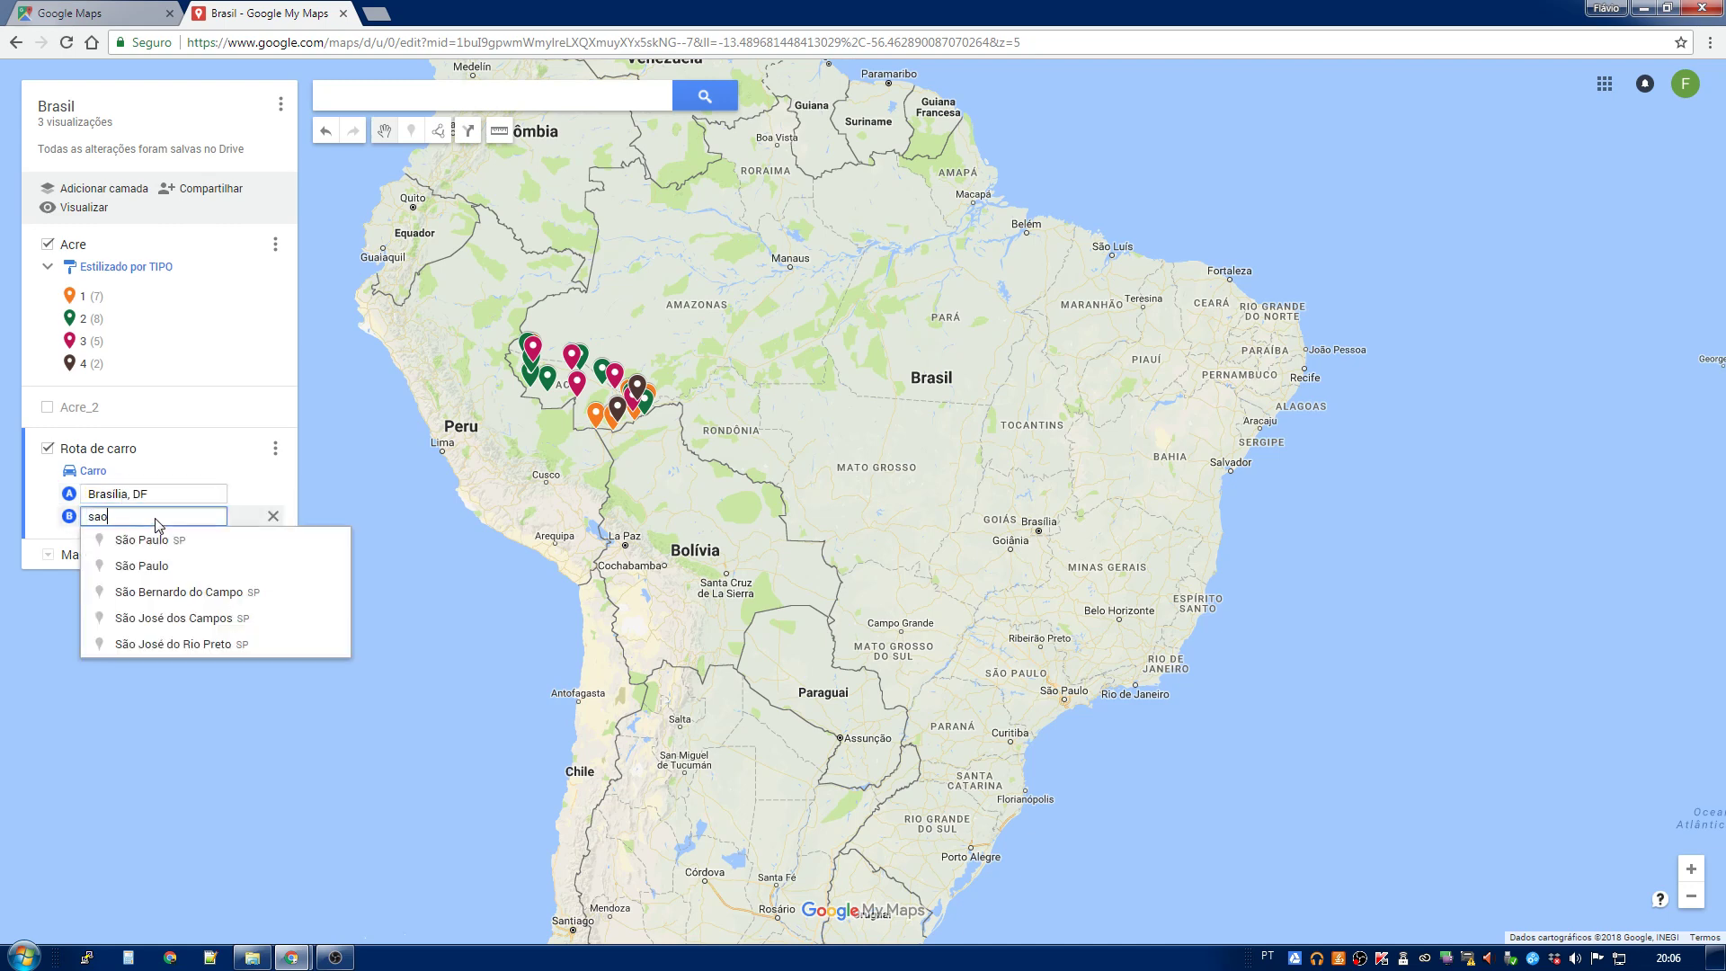
left_click(178, 540)
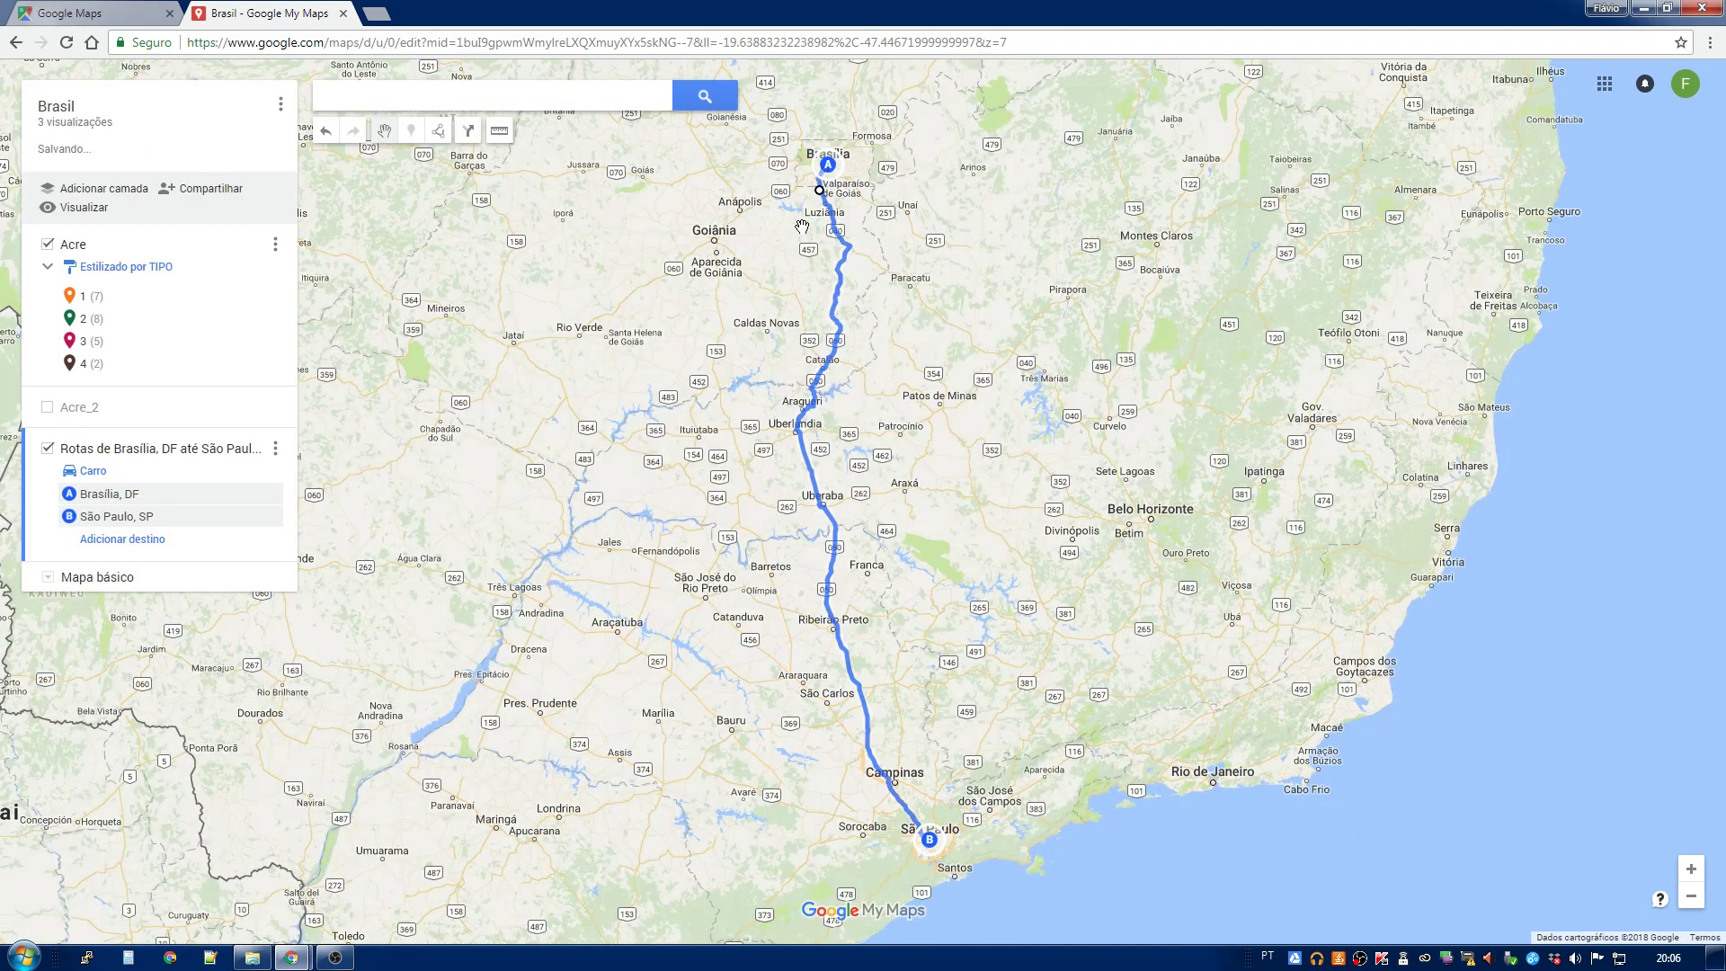
Step: Extend the driving route with Rio de Janeiro, RJ and Salvador, BA as further destinations
left_click(117, 538)
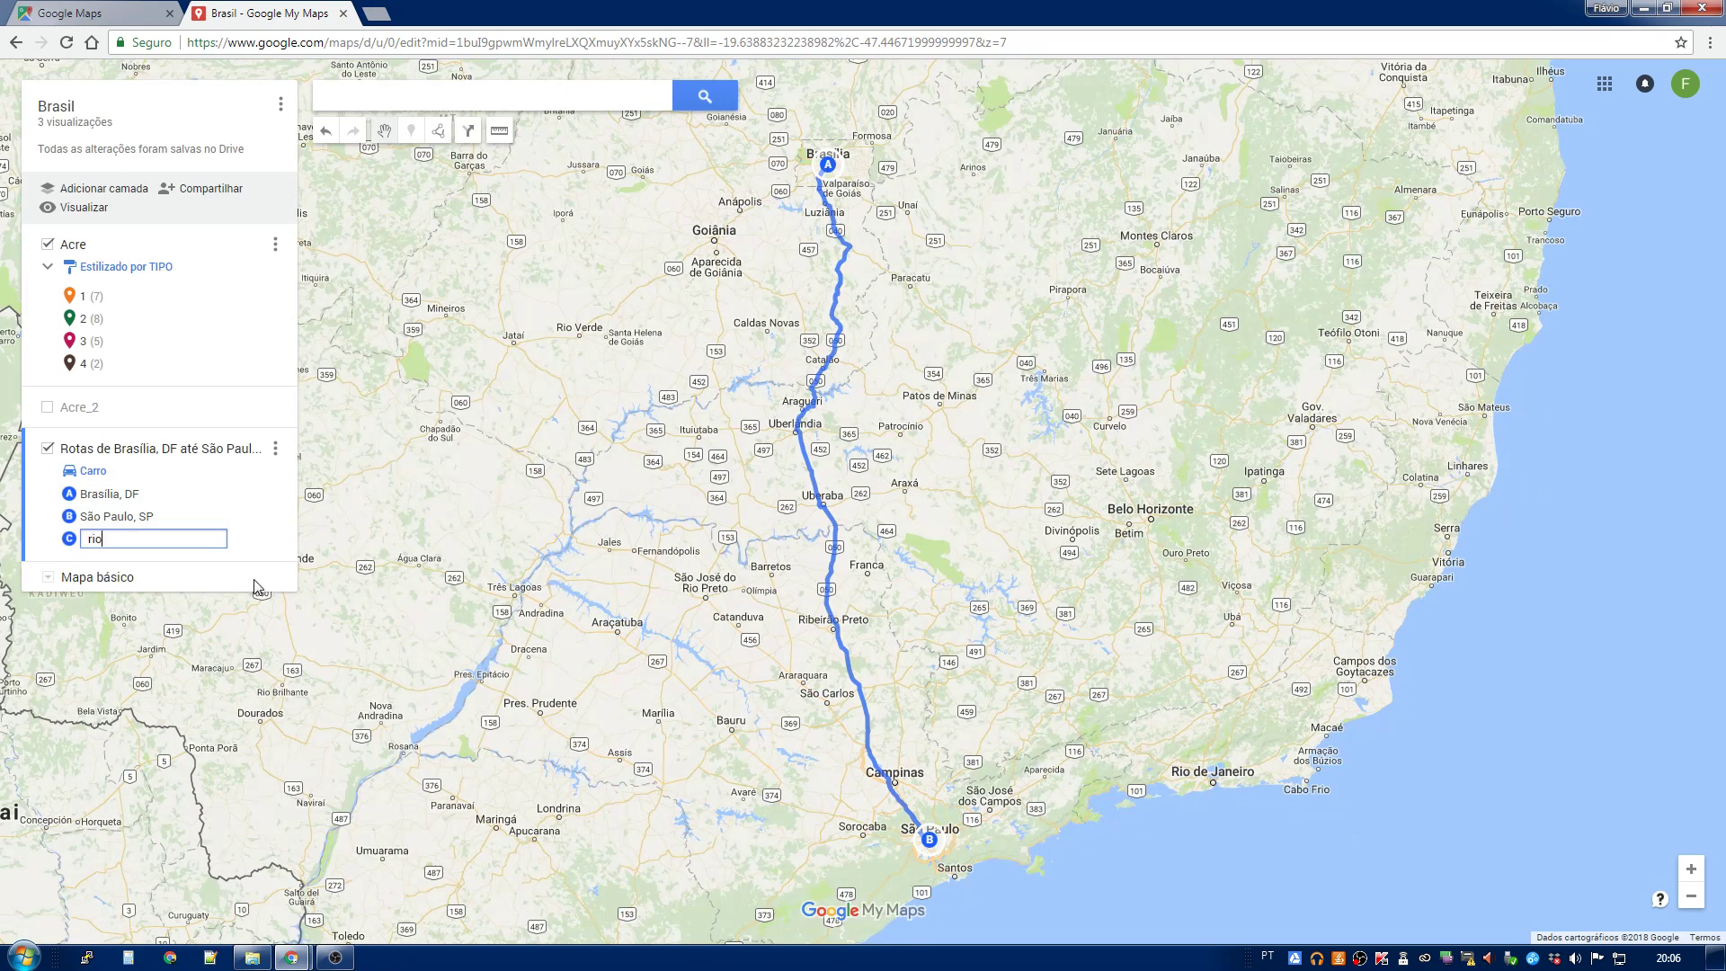
type("rio")
left_click(254, 607)
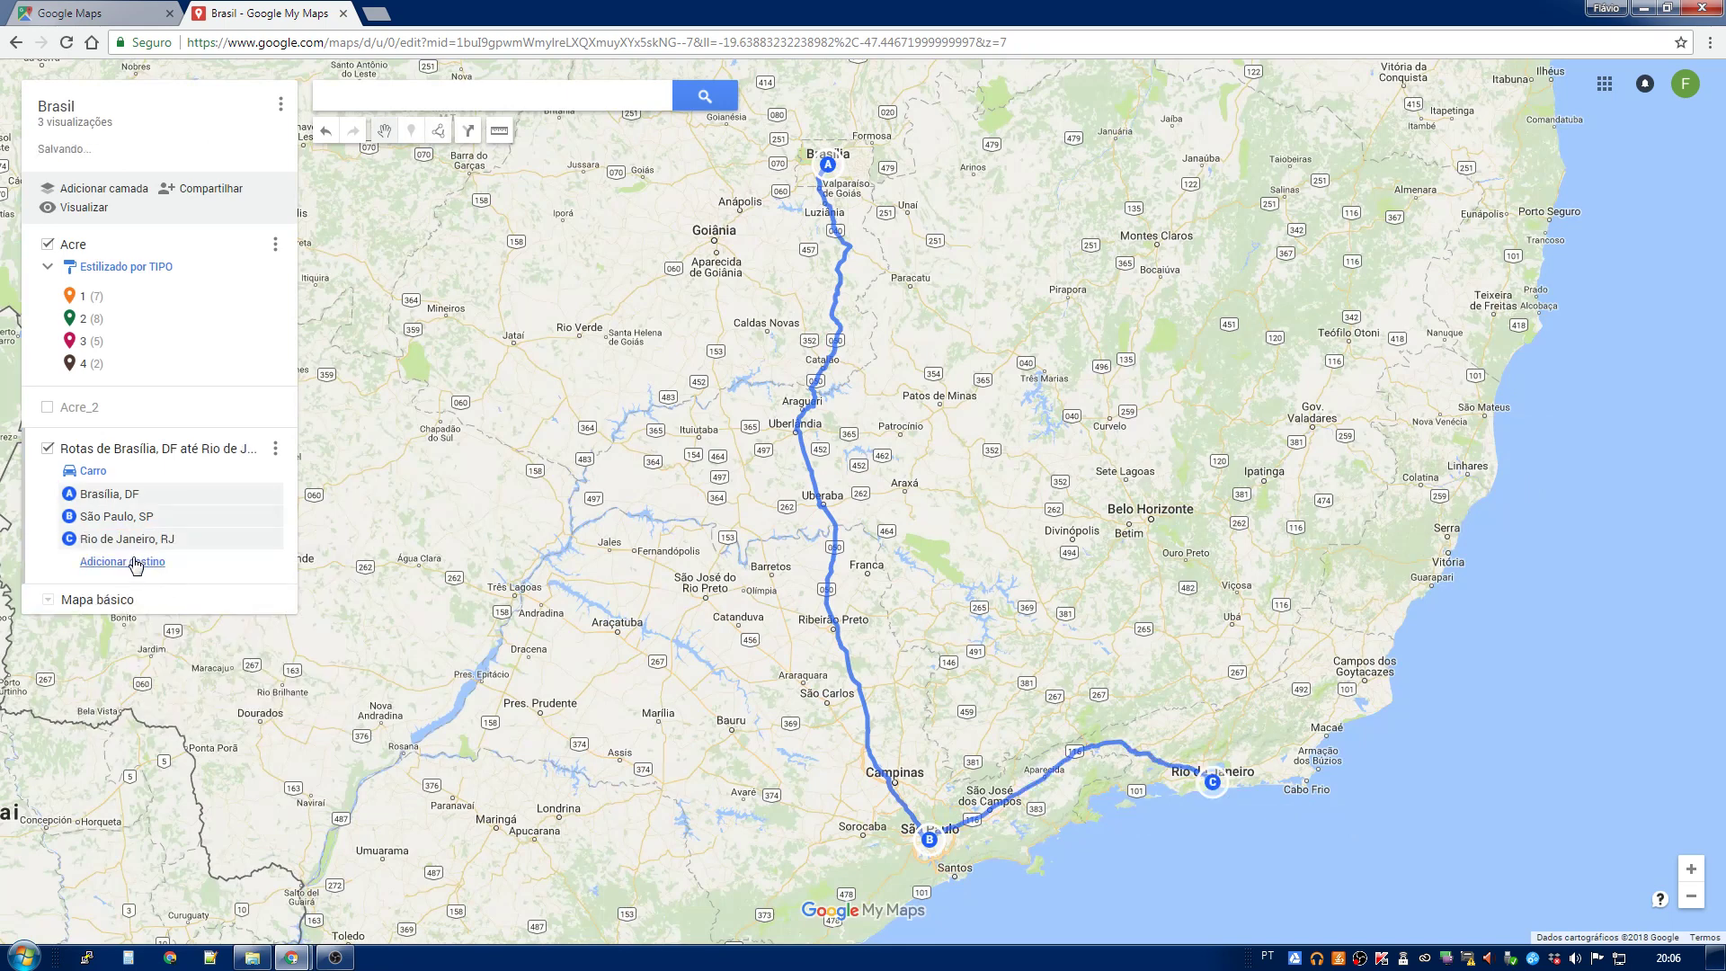
left_click(134, 561)
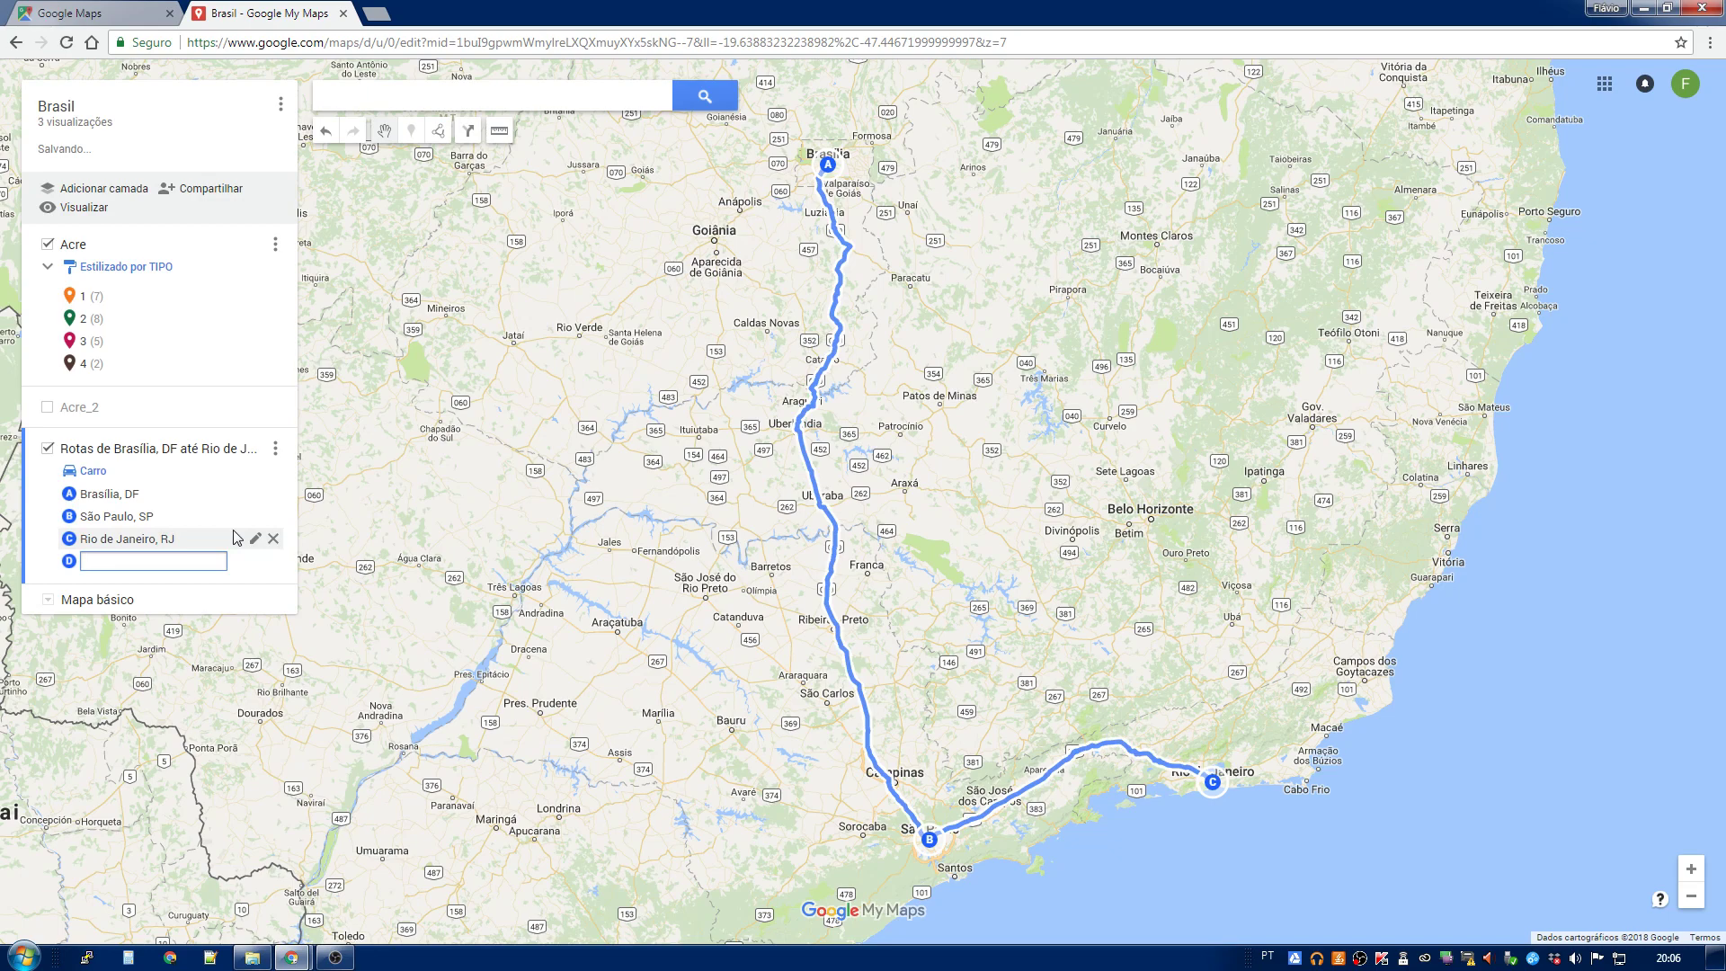
type("sao")
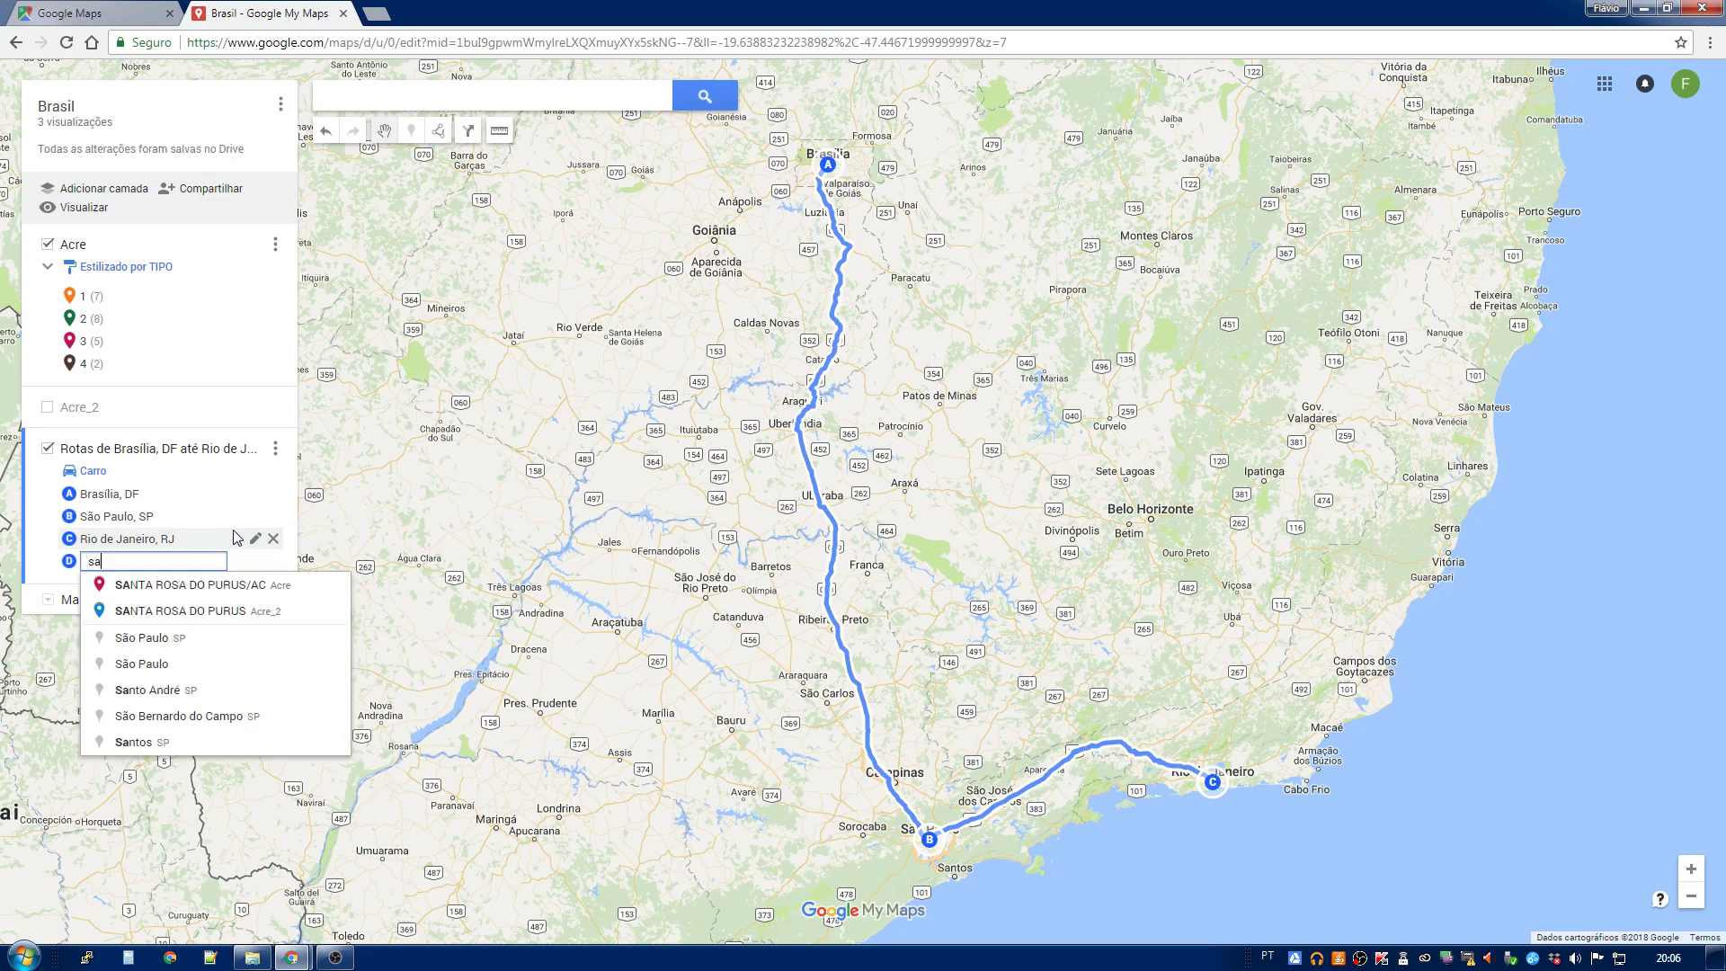
key("BackSpace")
type("l")
left_click(149, 612)
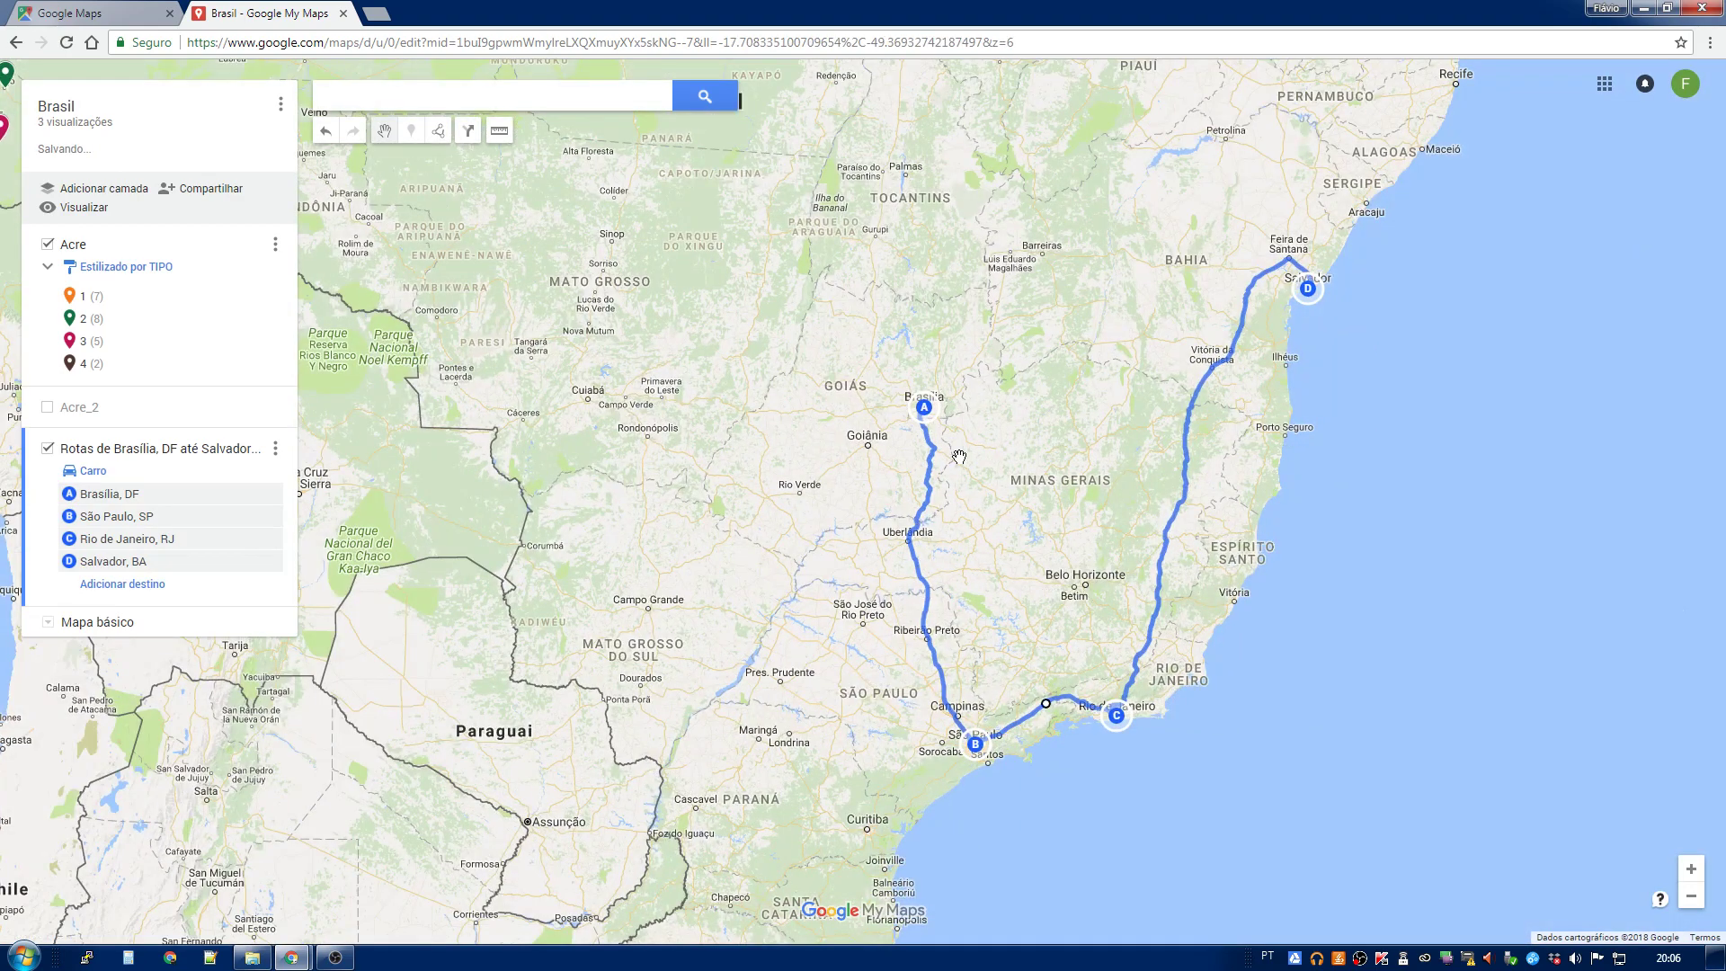
Step: Examine the route's detailed turn-by-turn directions through its stops, and close them
left_click(276, 448)
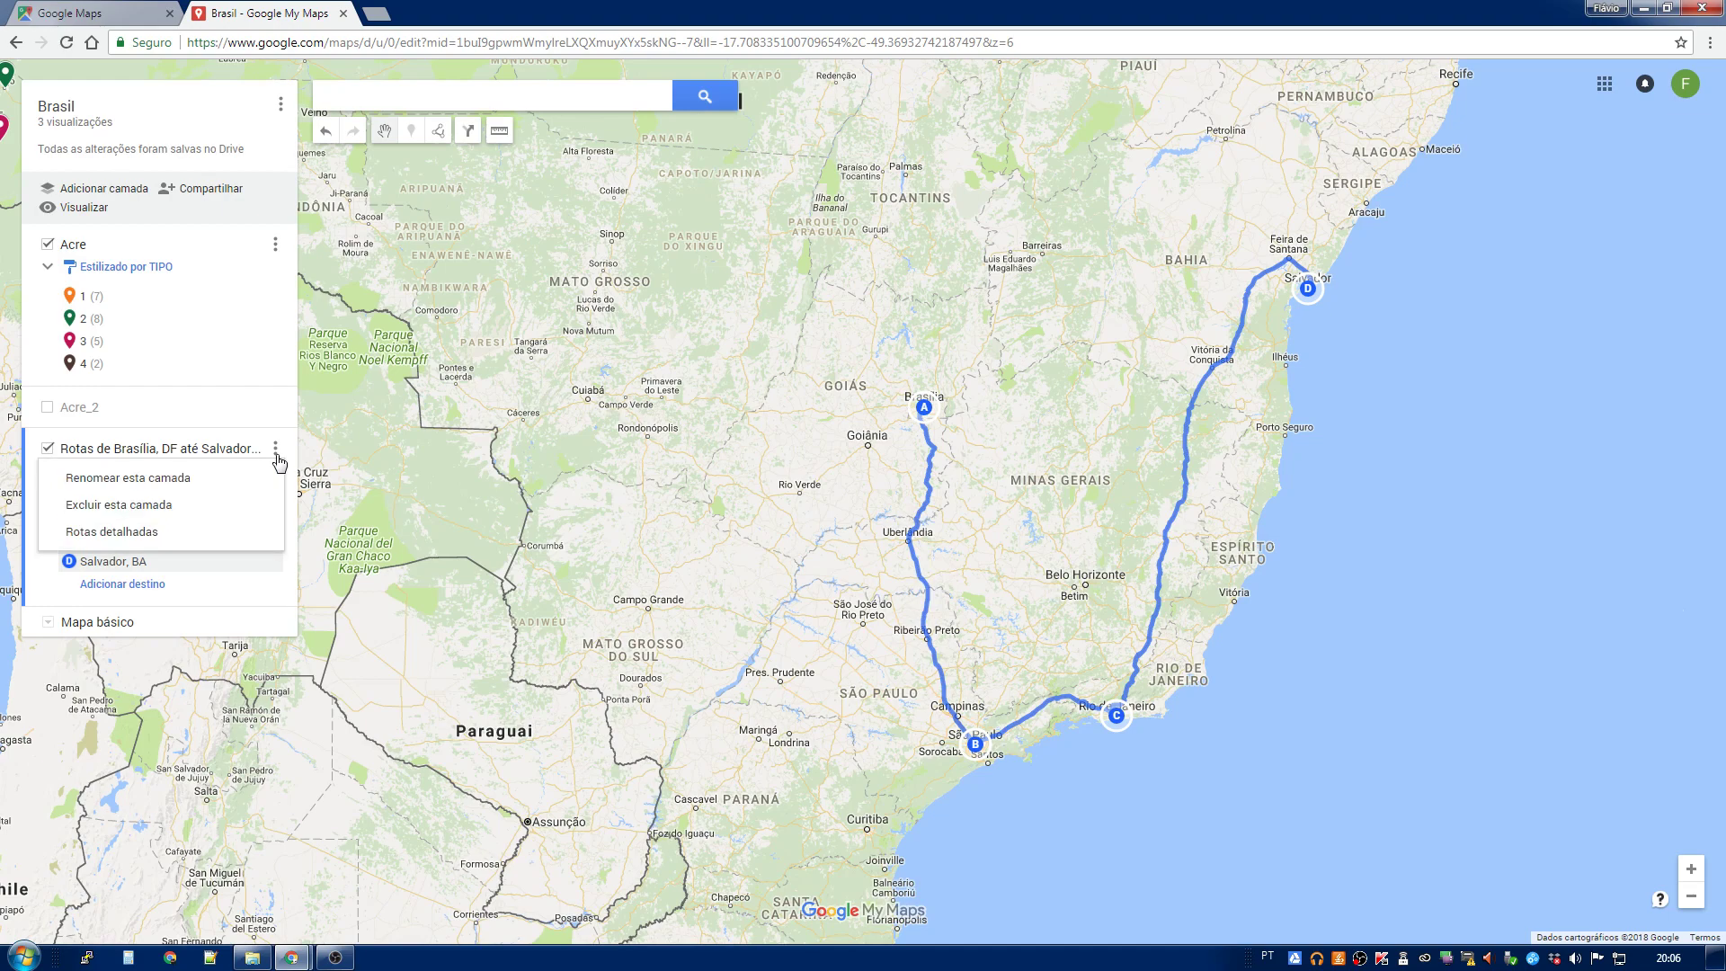
left_click(124, 536)
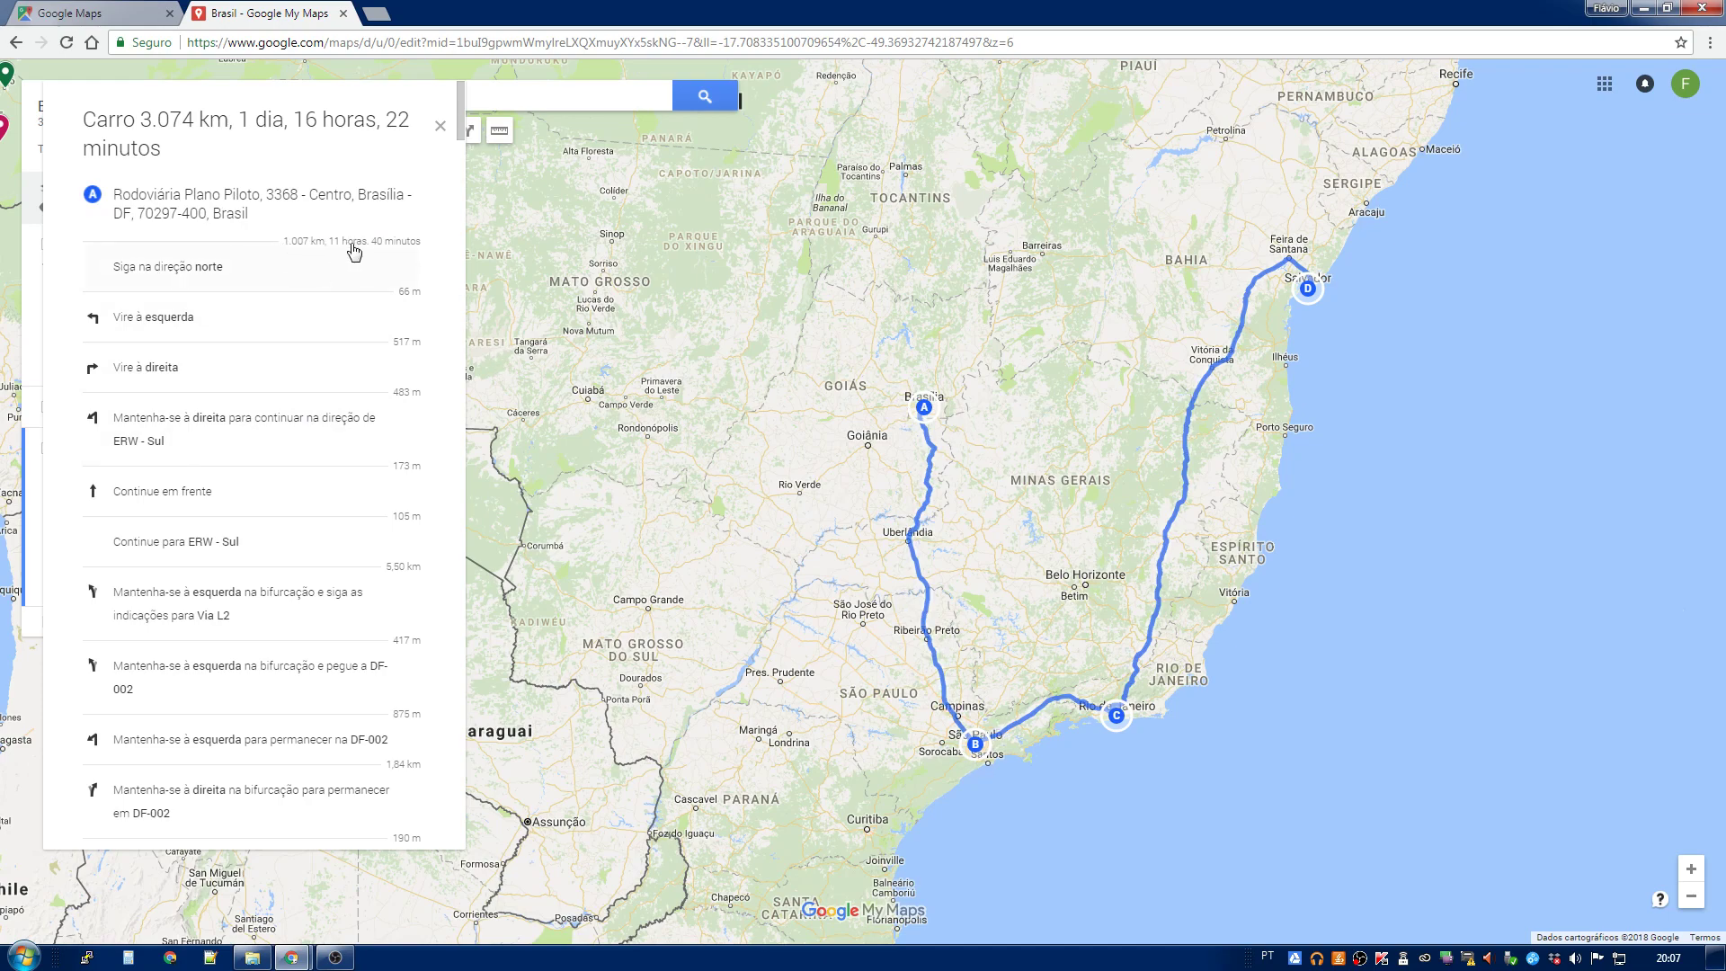
left_click_drag(455, 117, 450, 393)
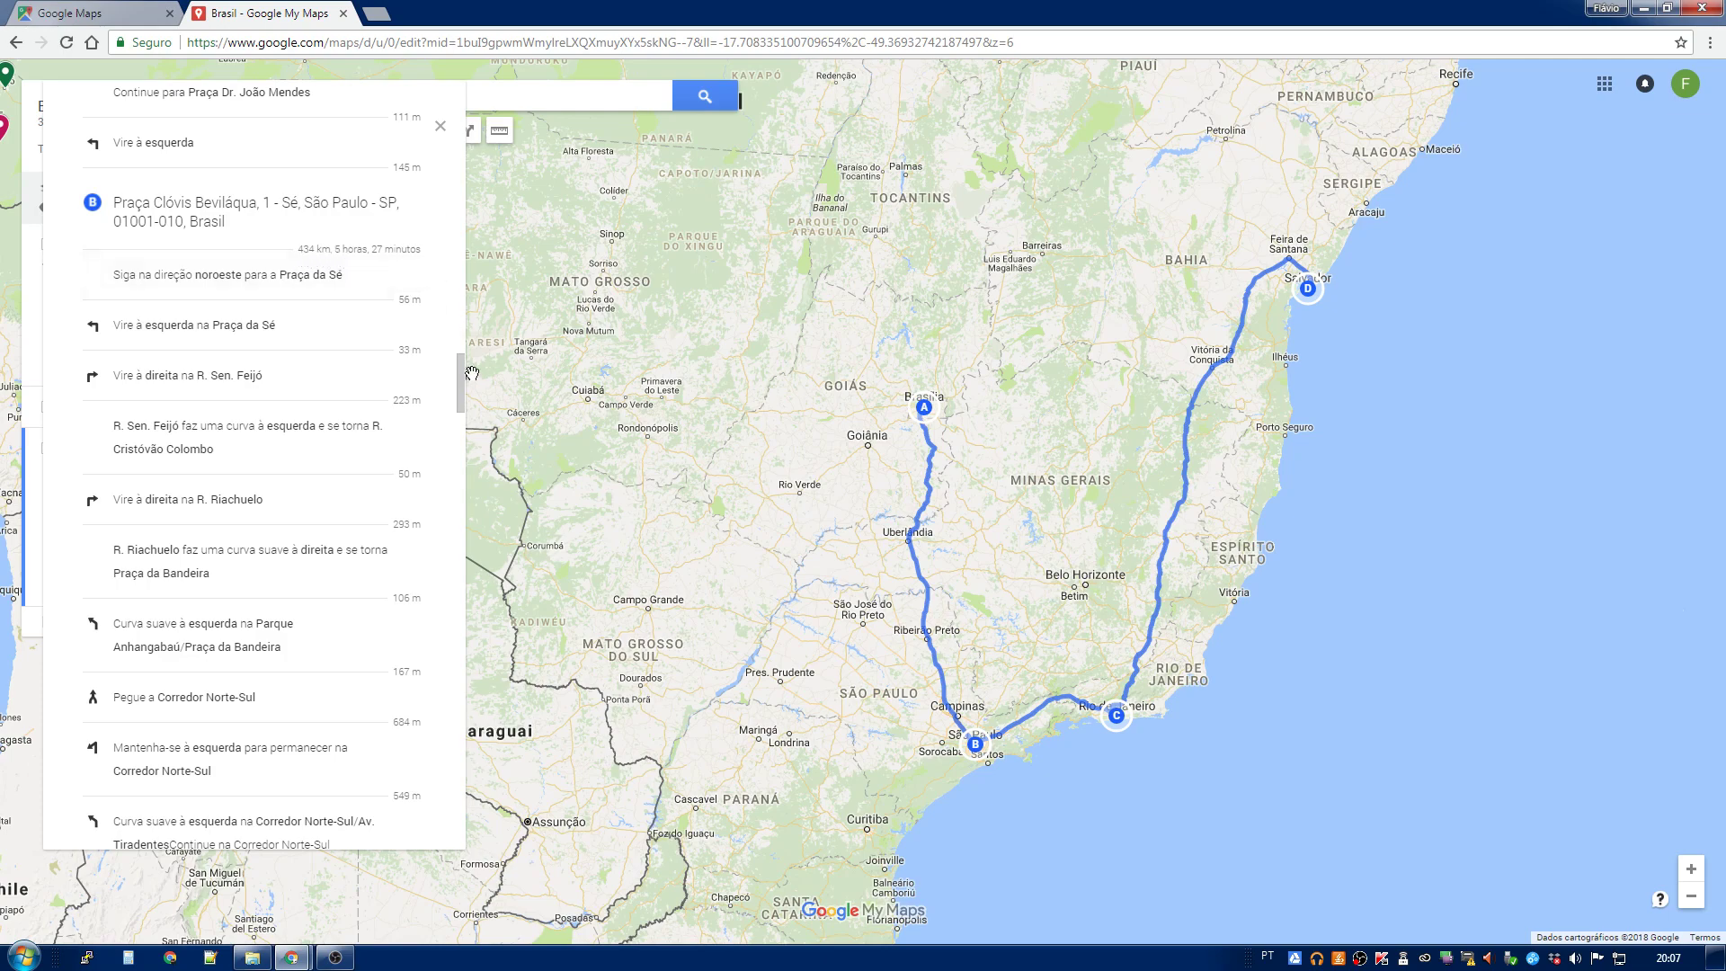
left_click_drag(461, 394, 460, 589)
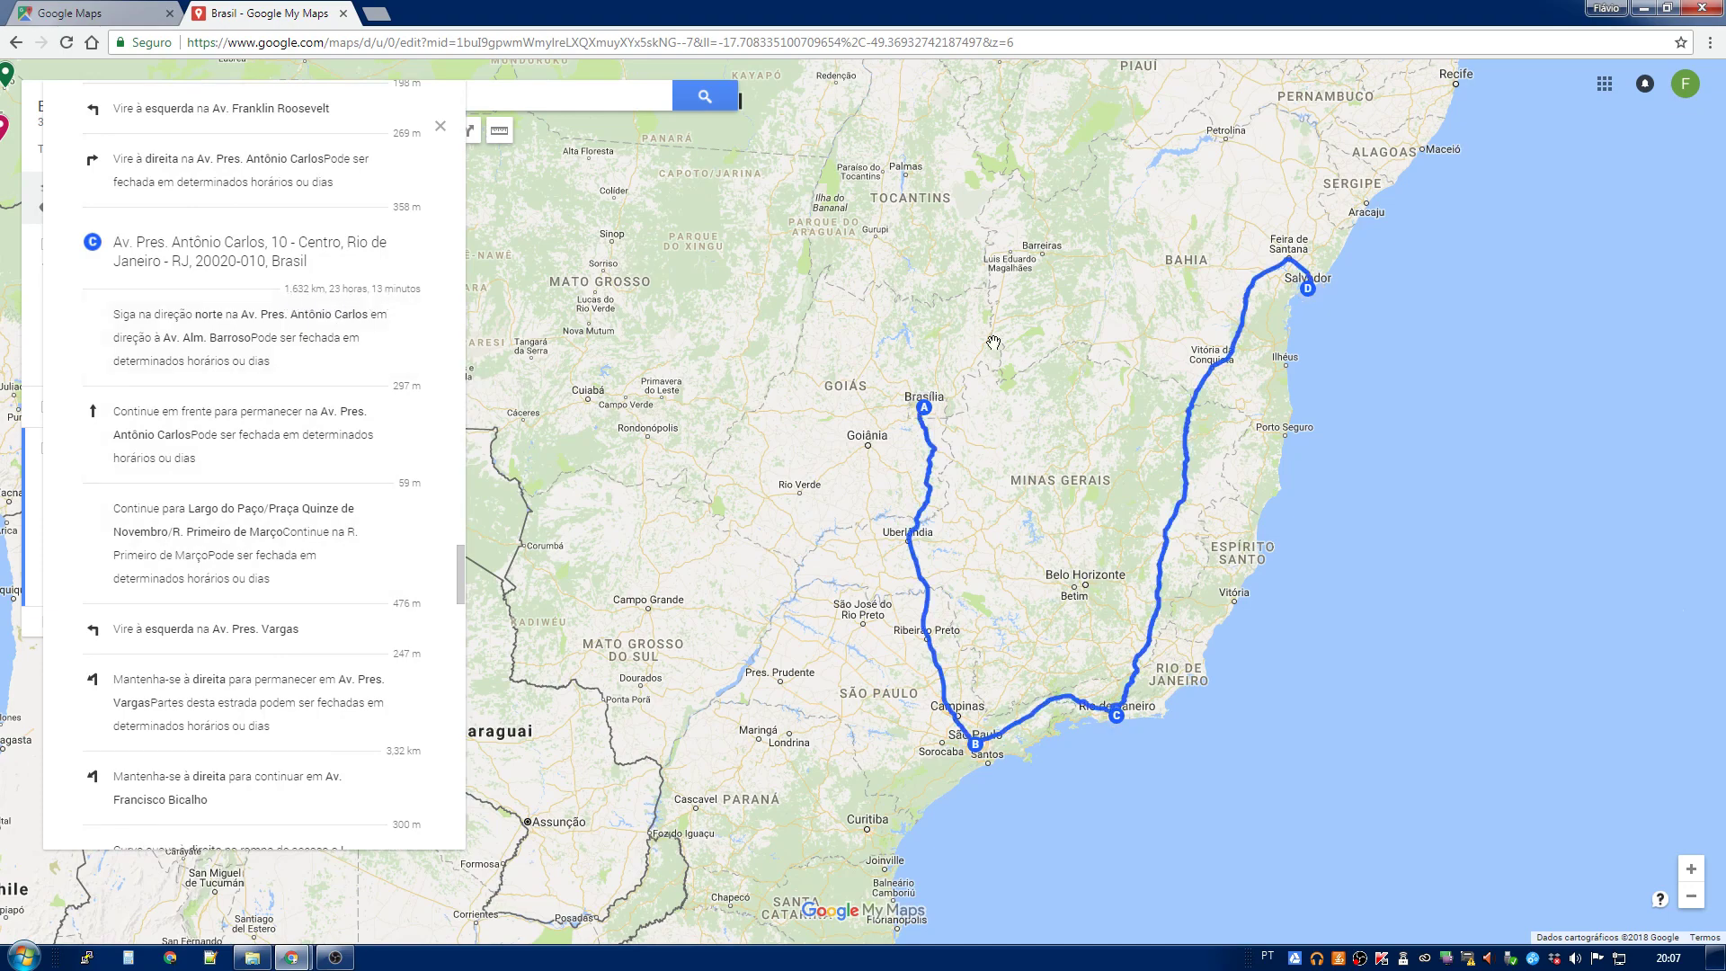
left_click_drag(461, 562, 454, 126)
left_click(439, 127)
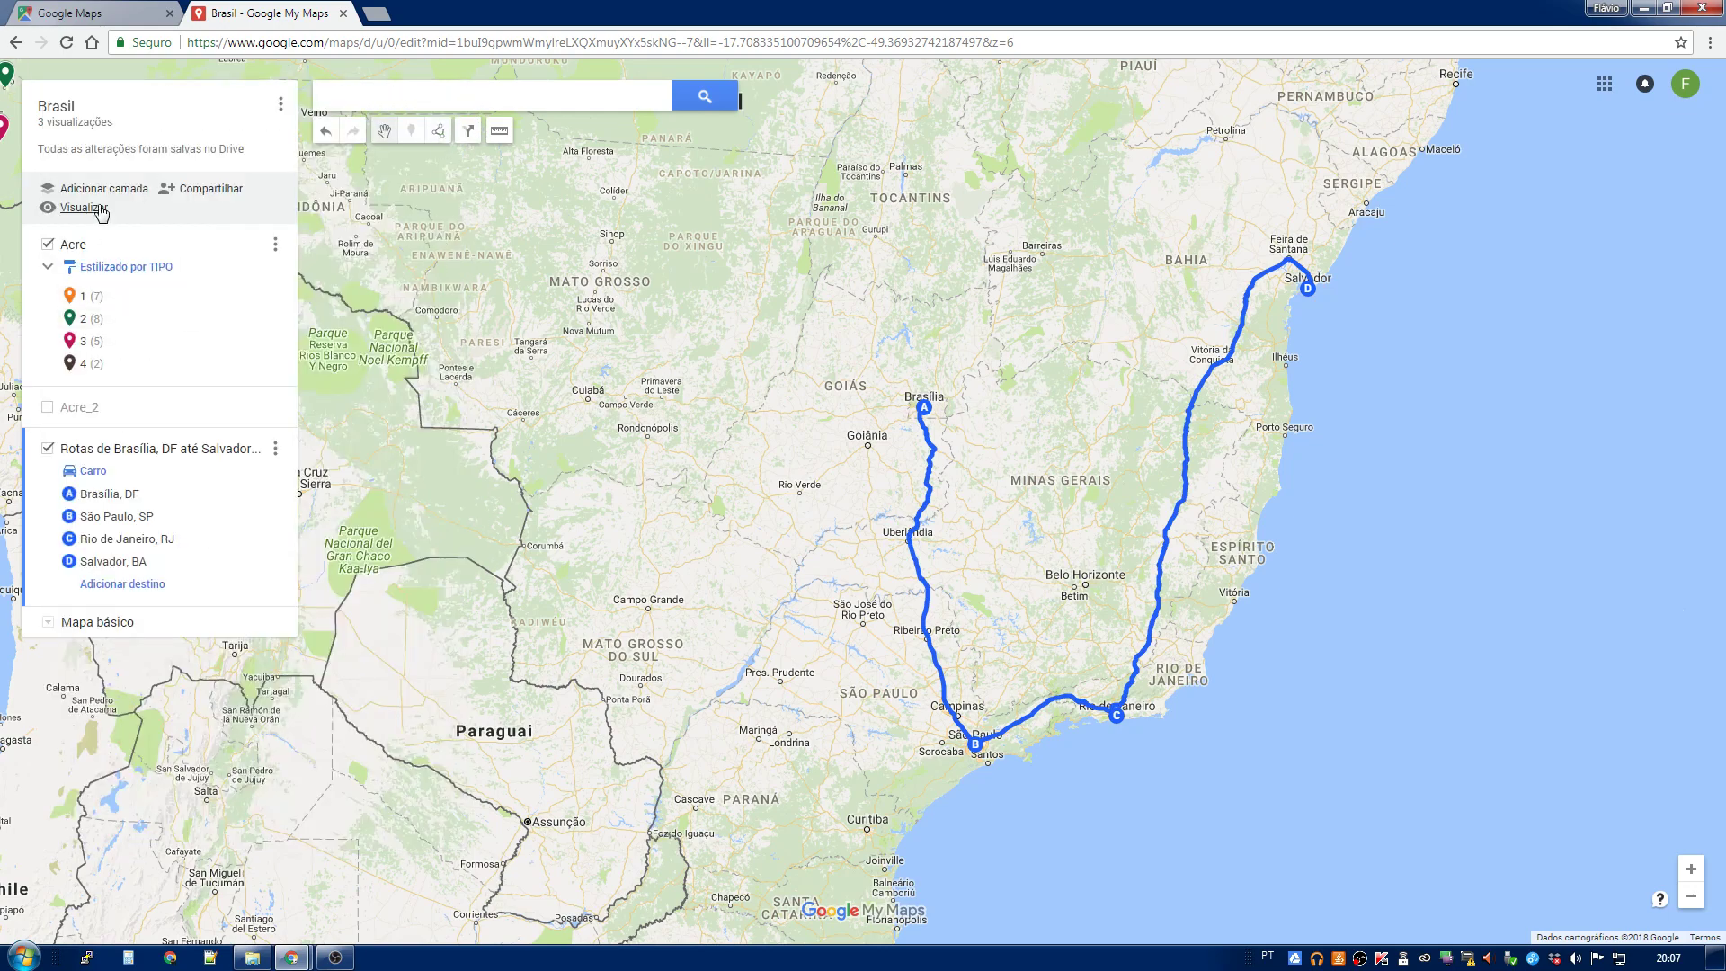
Step: Hide the route layer and the Acre layer on the map
left_click(48, 454)
left_click(47, 454)
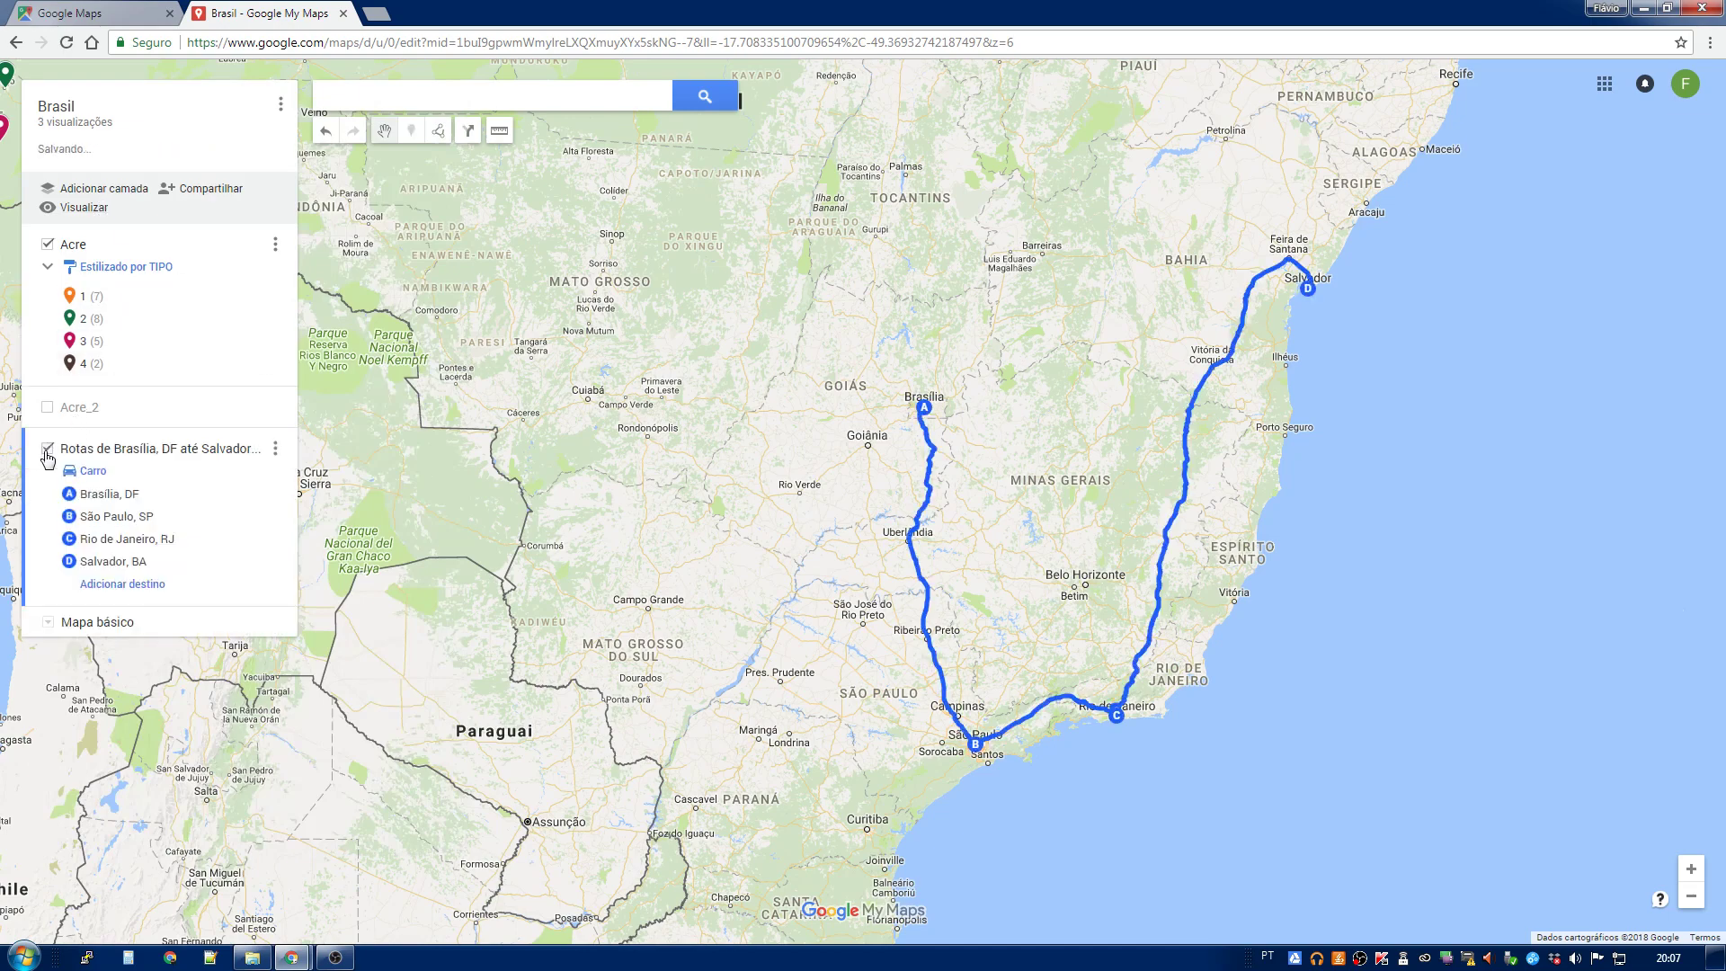
left_click(47, 454)
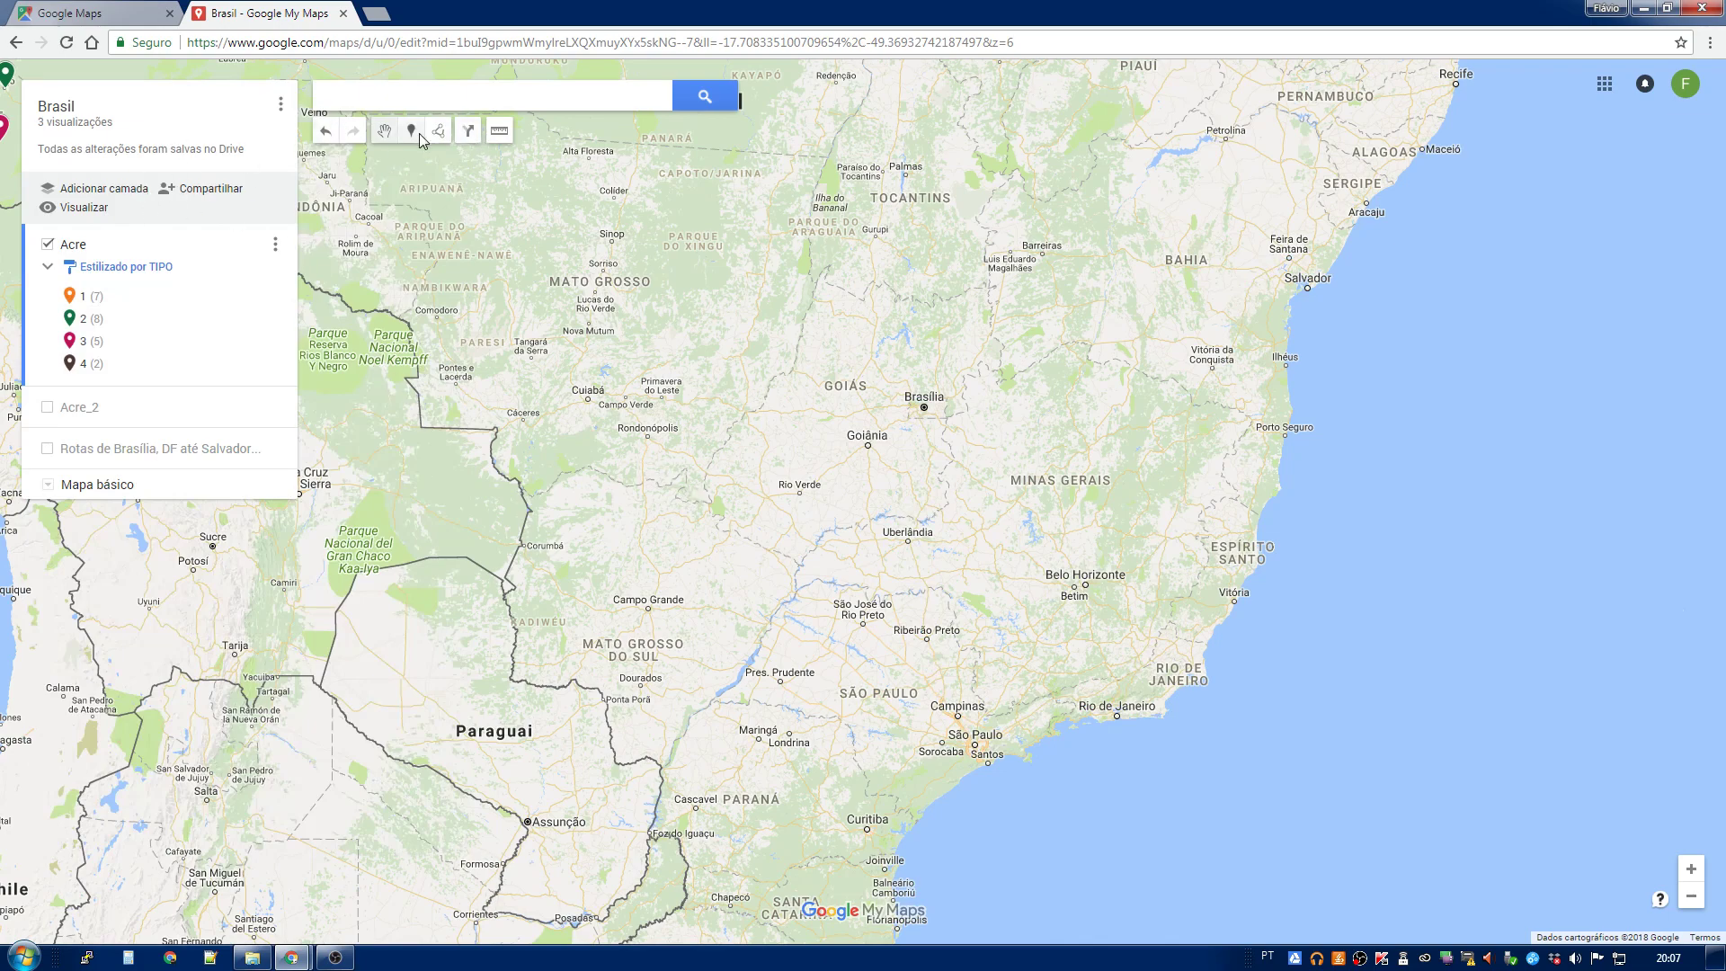
left_click_drag(516, 177, 584, 416)
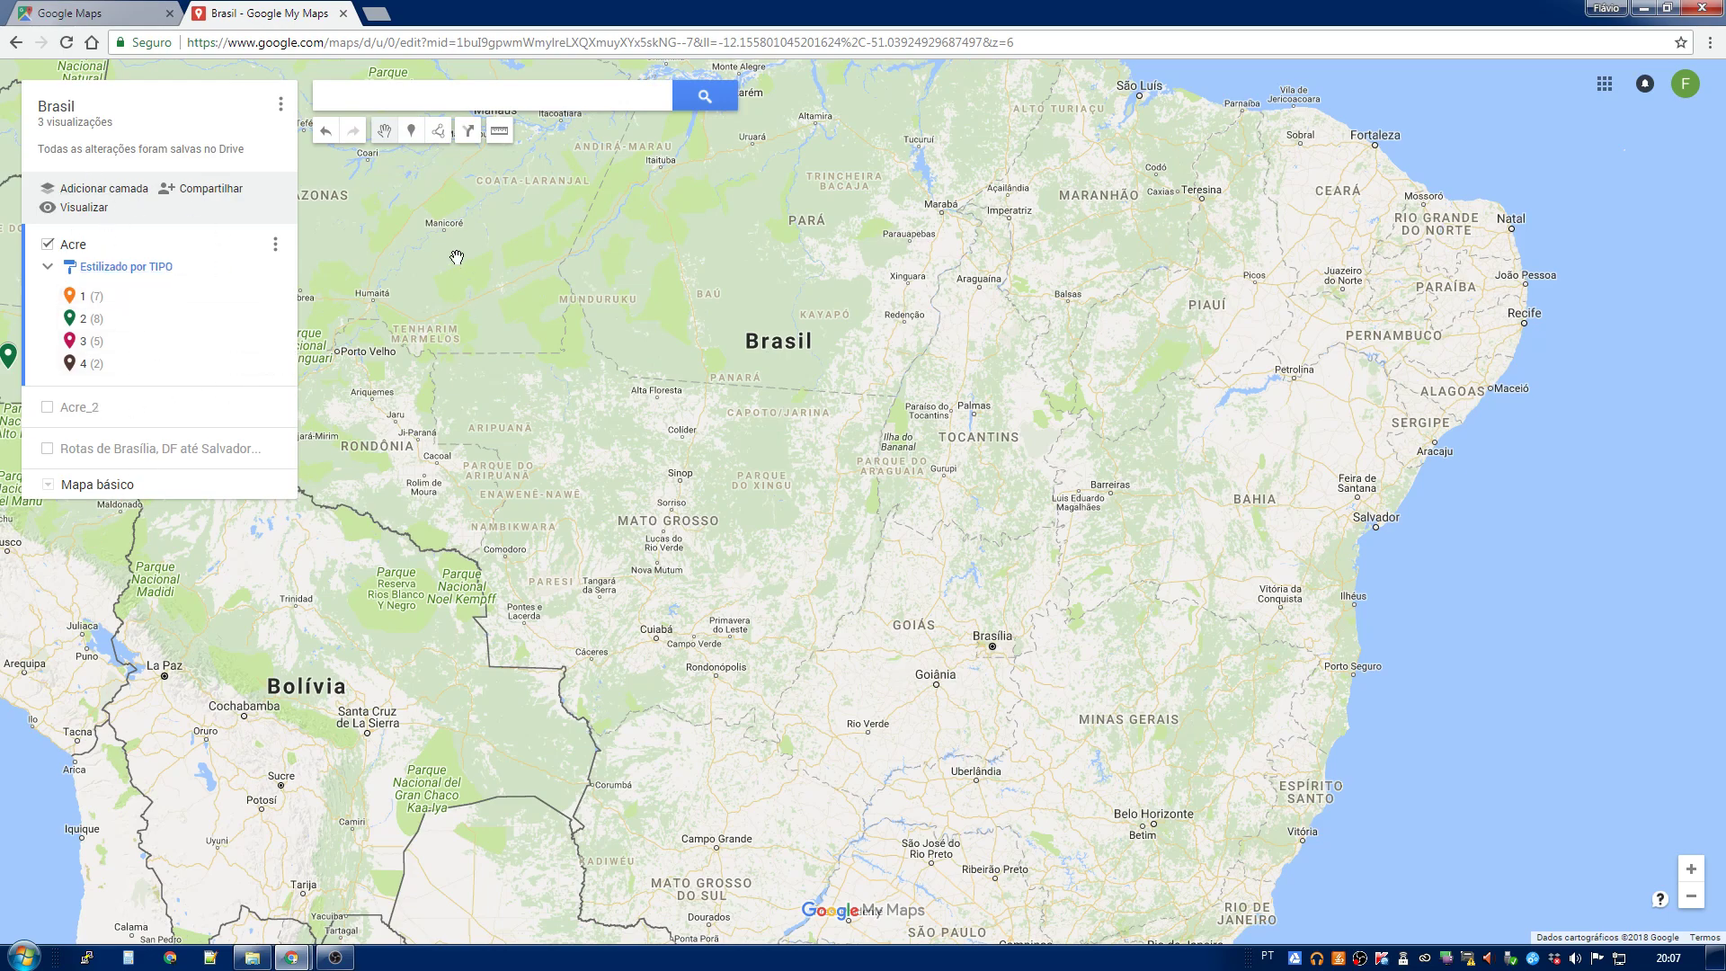
left_click(48, 244)
Step: Add a new layer to the map and name it "Capital"
left_click(139, 189)
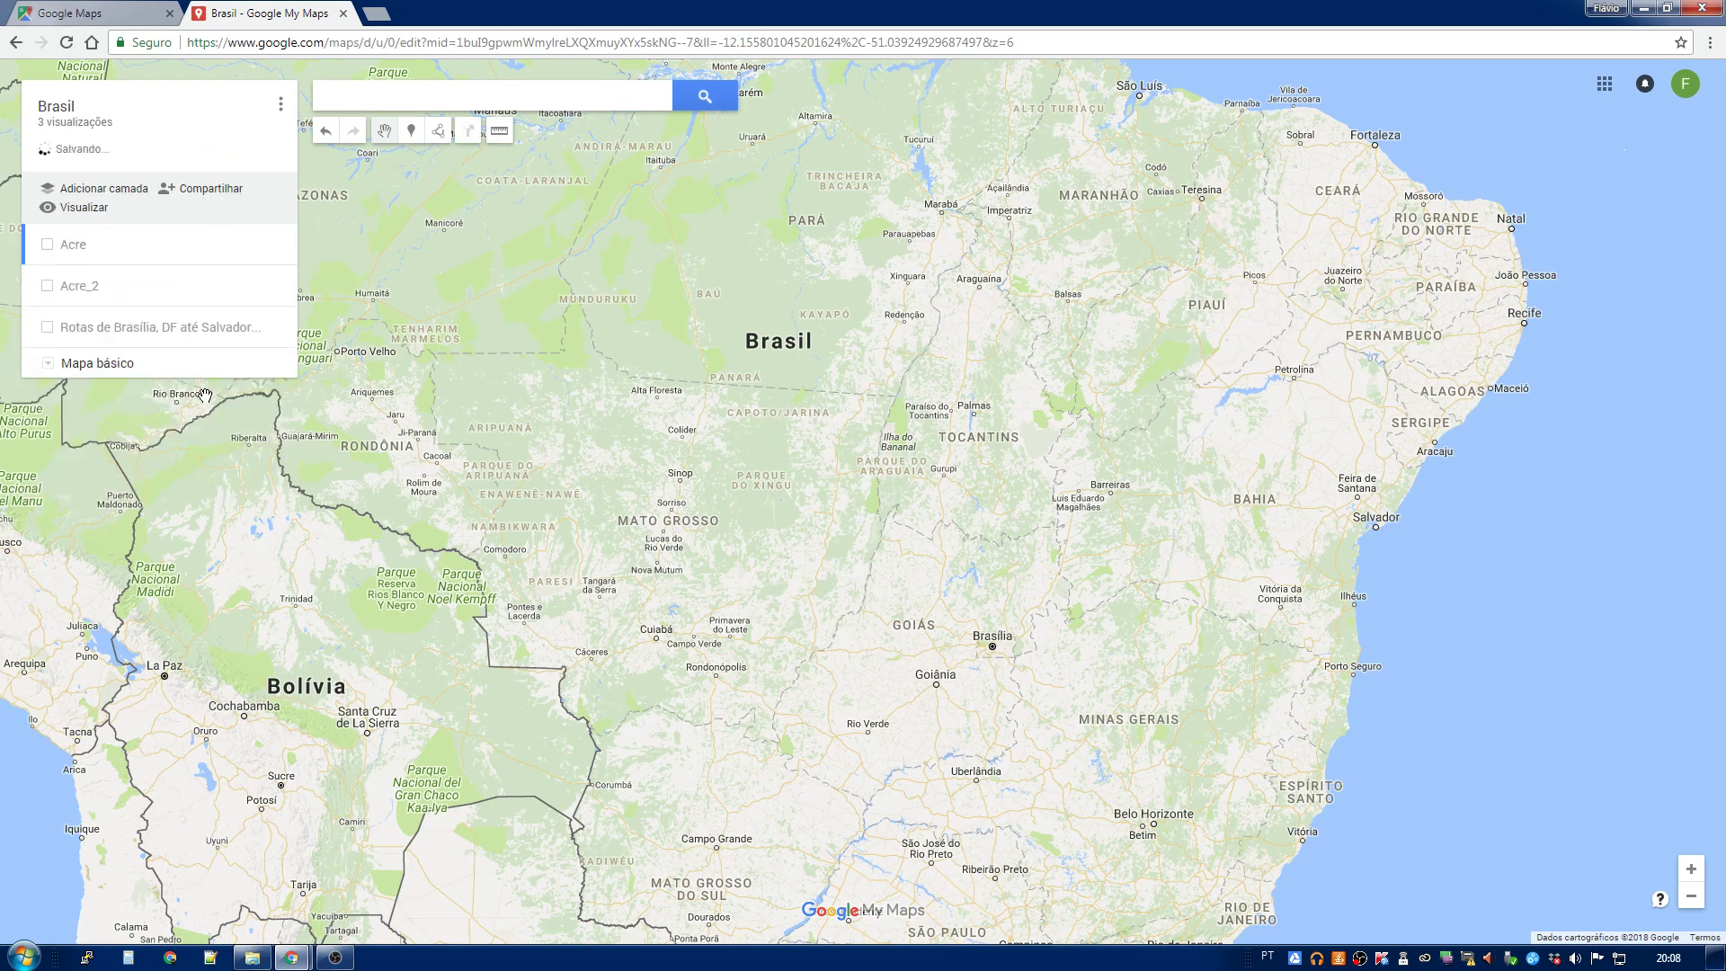
left_click(125, 375)
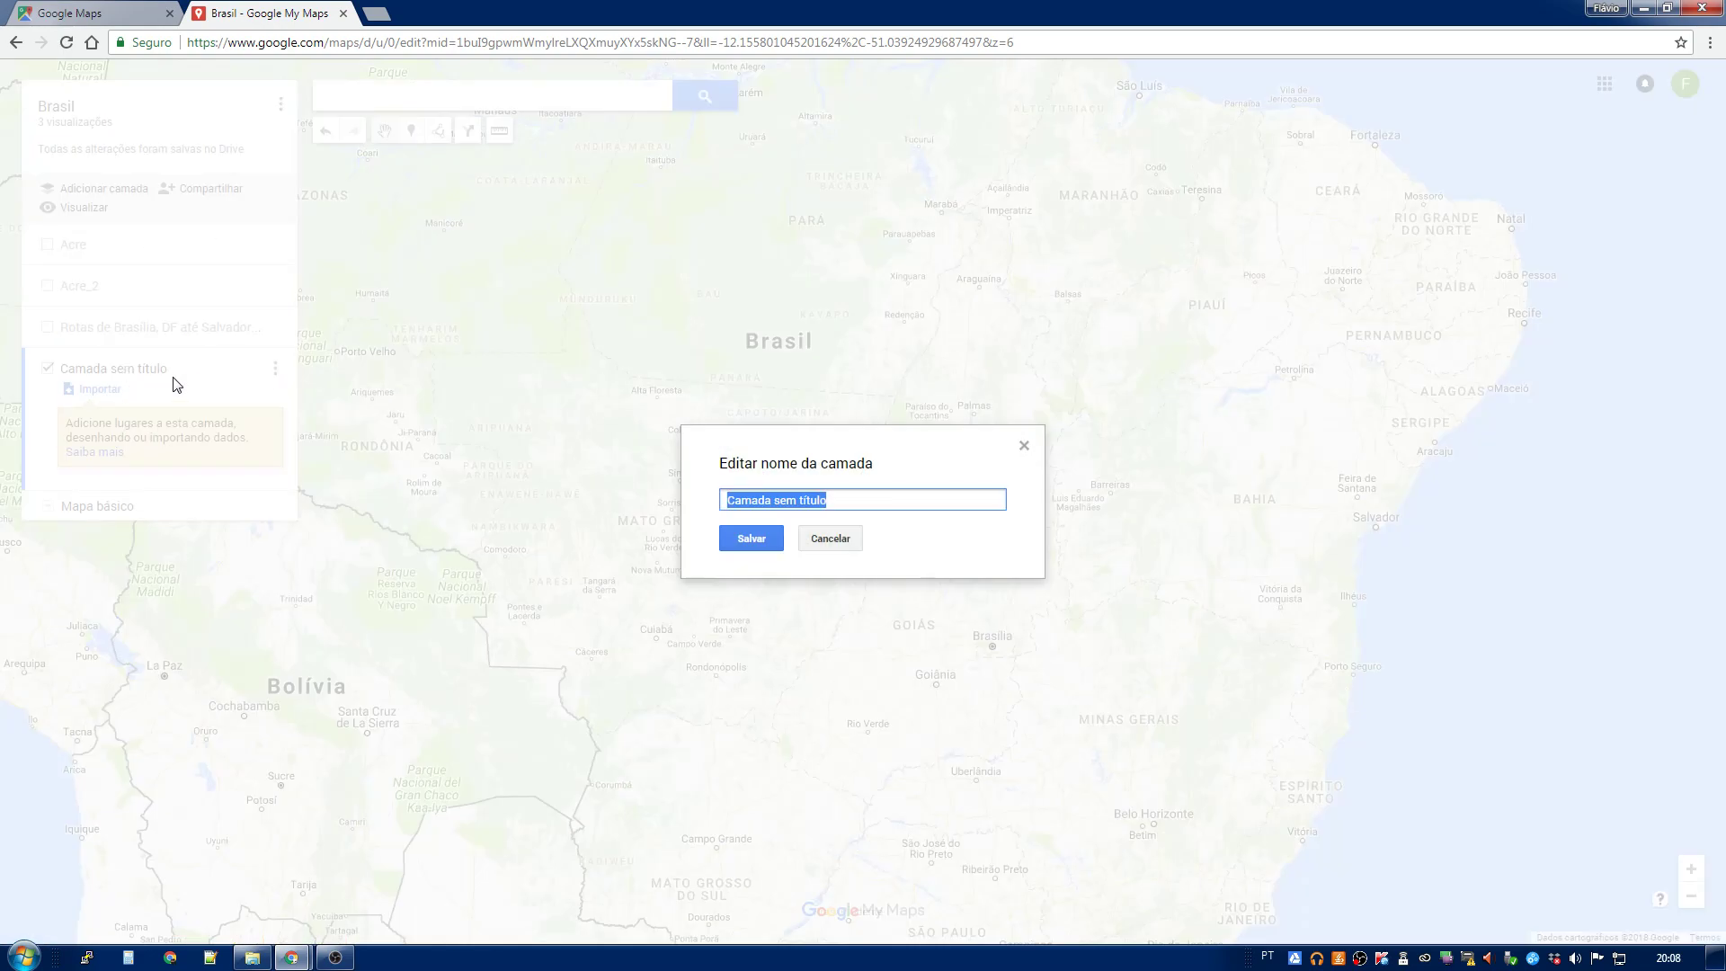
type("Capital")
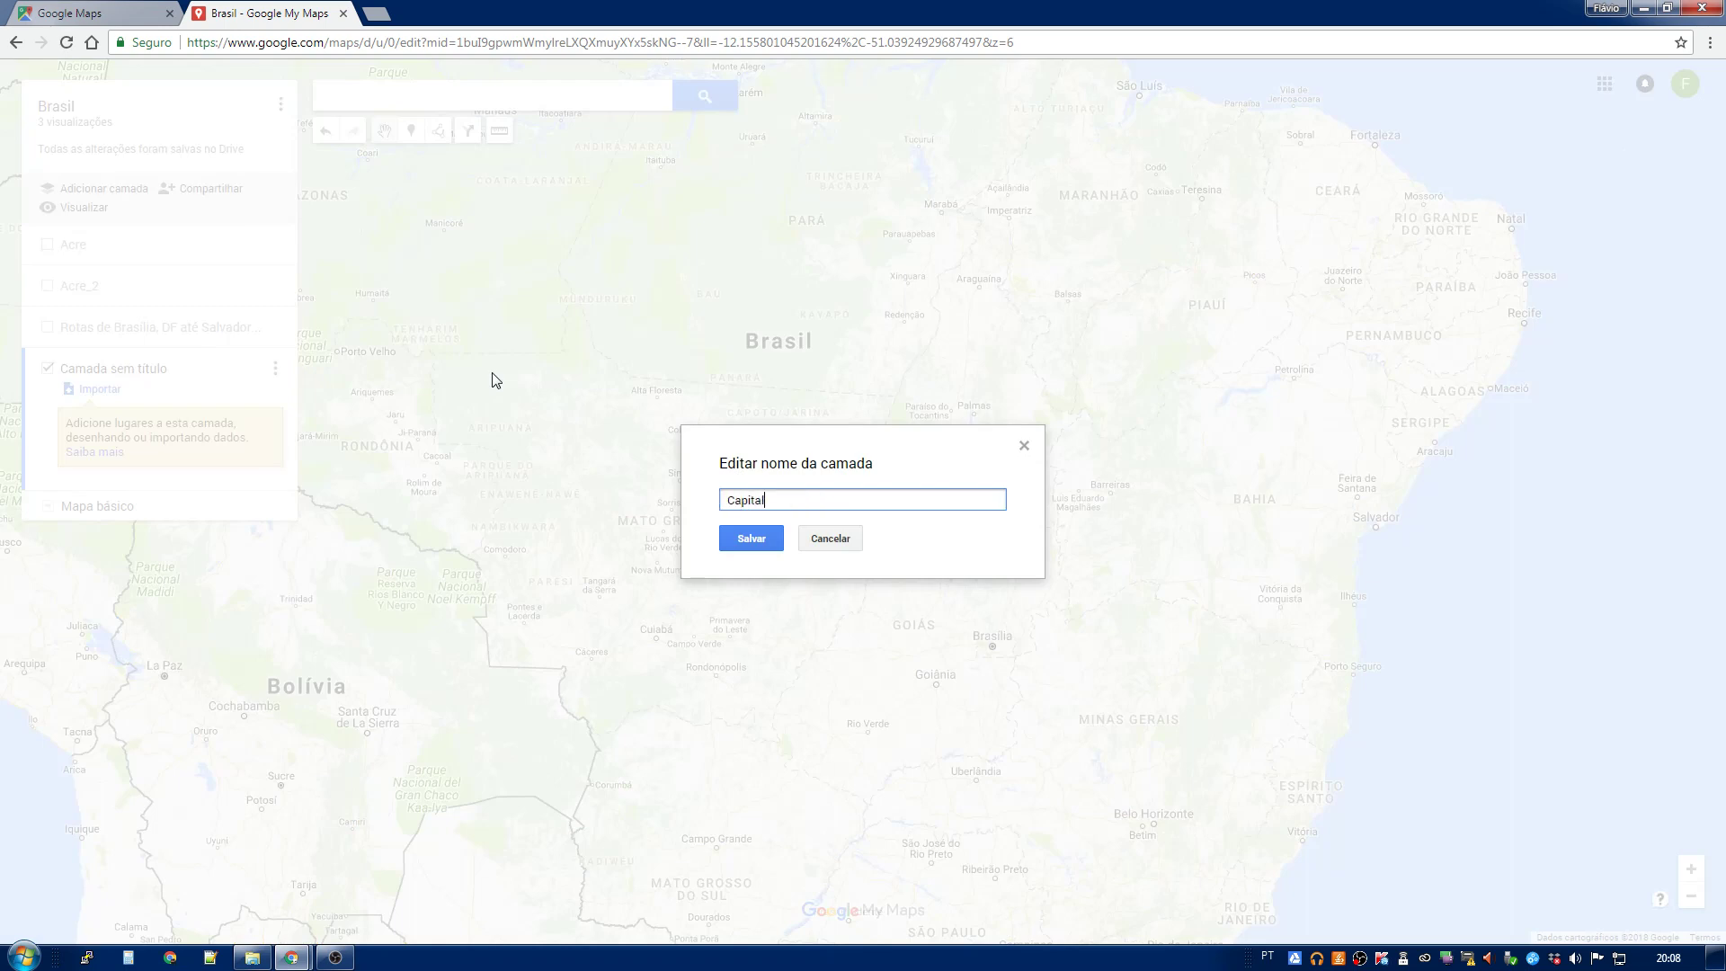
key("Return")
Step: Search for Brasília, DF and add it as a marker to the Capital layer
left_click(417, 89)
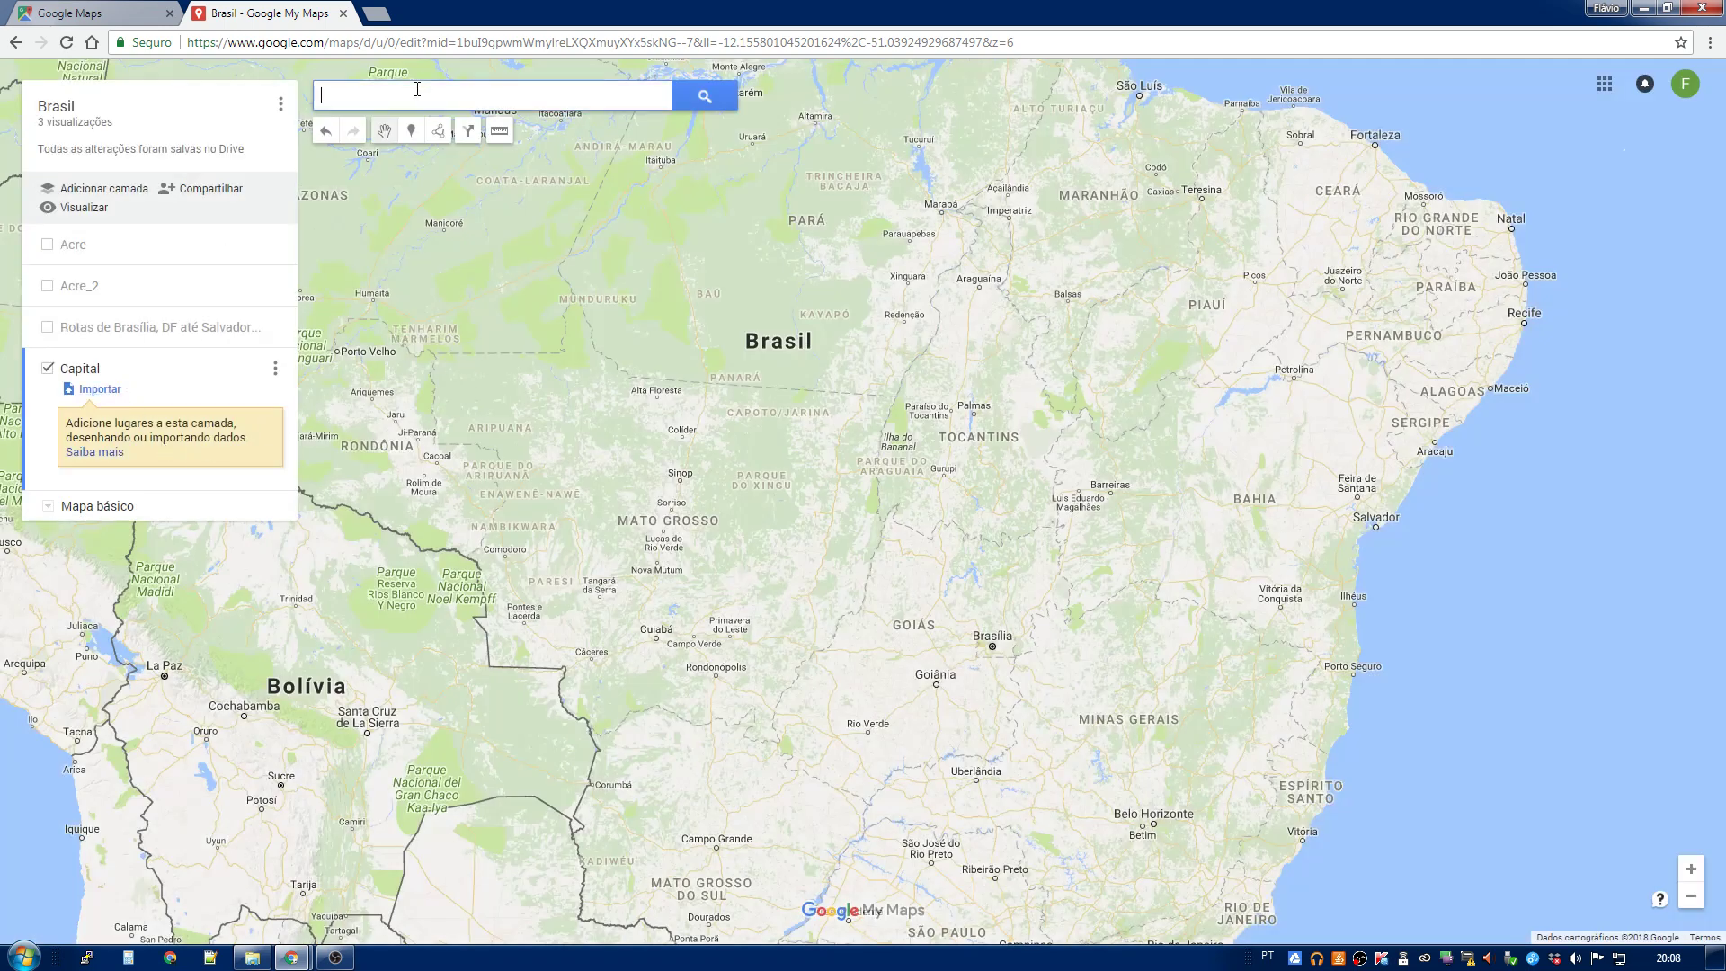
type("bras")
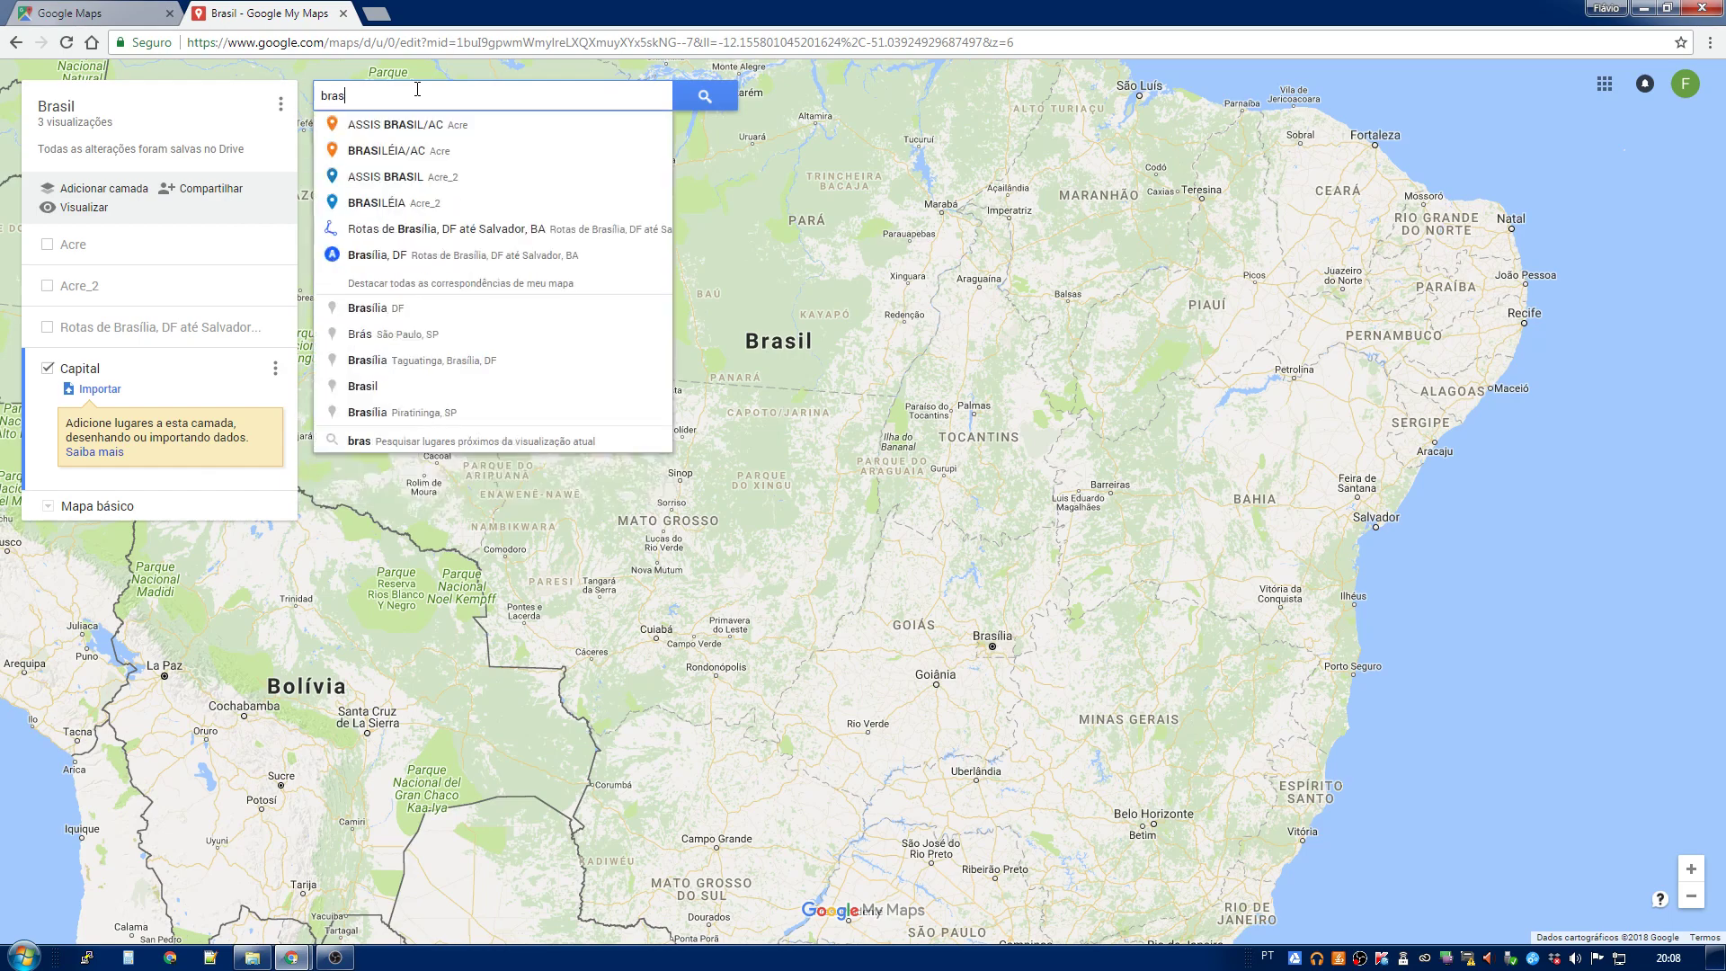
type("ilia")
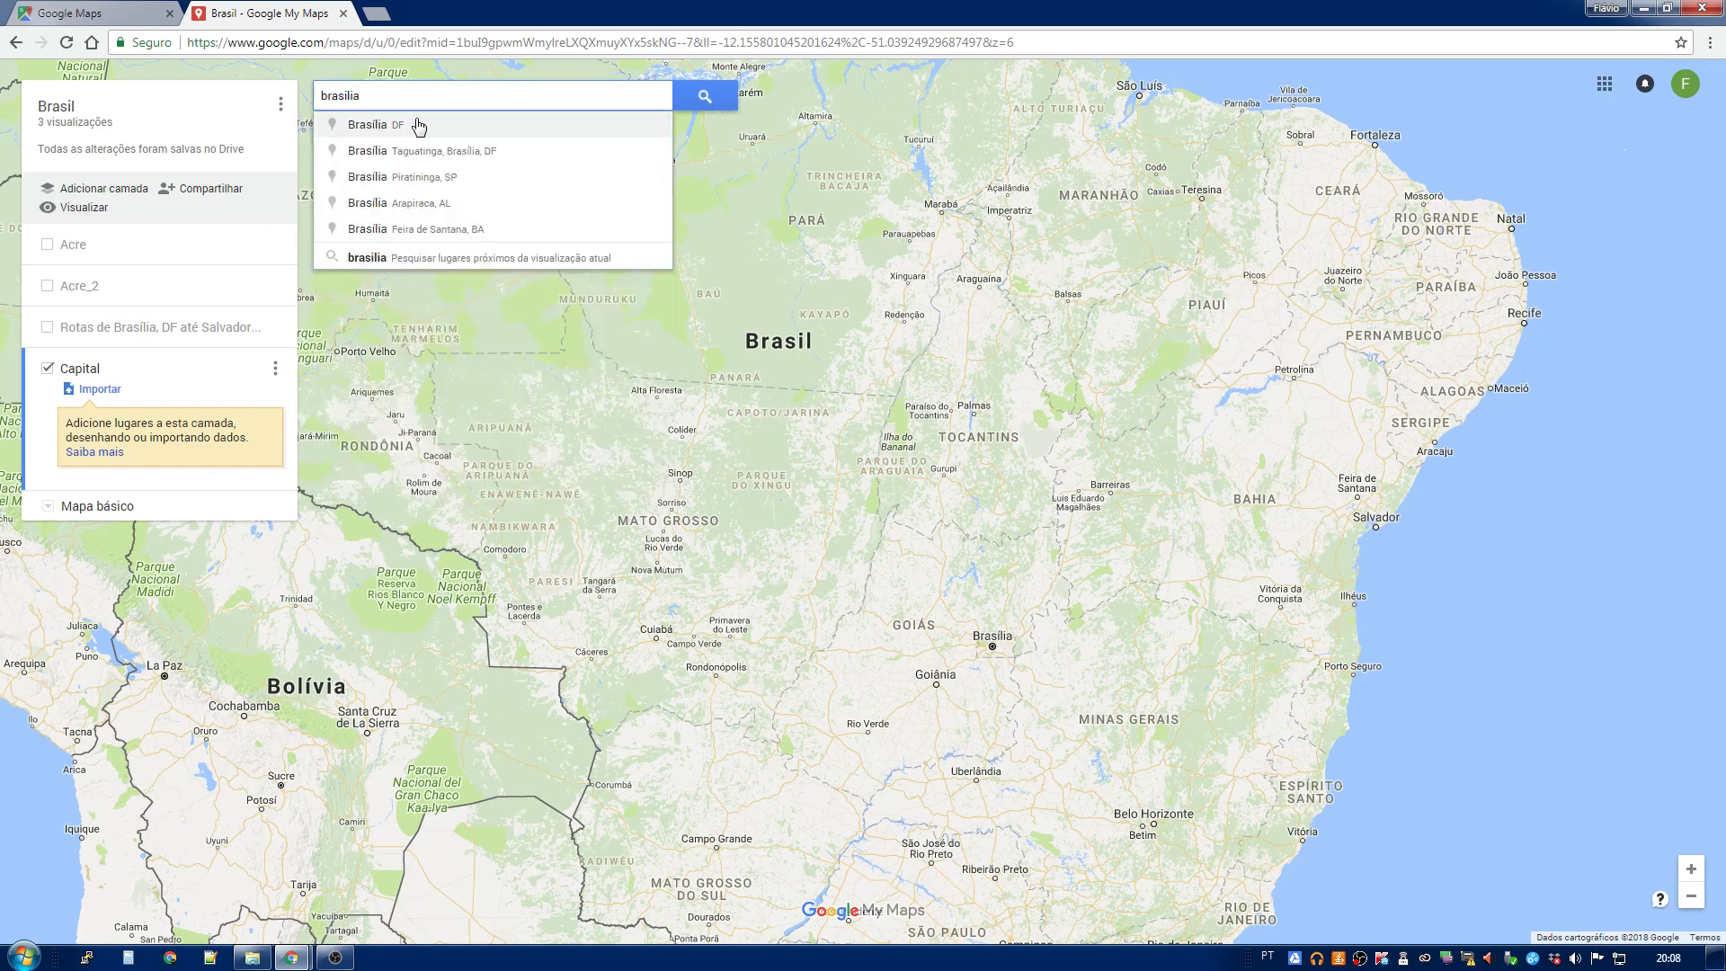
left_click(417, 124)
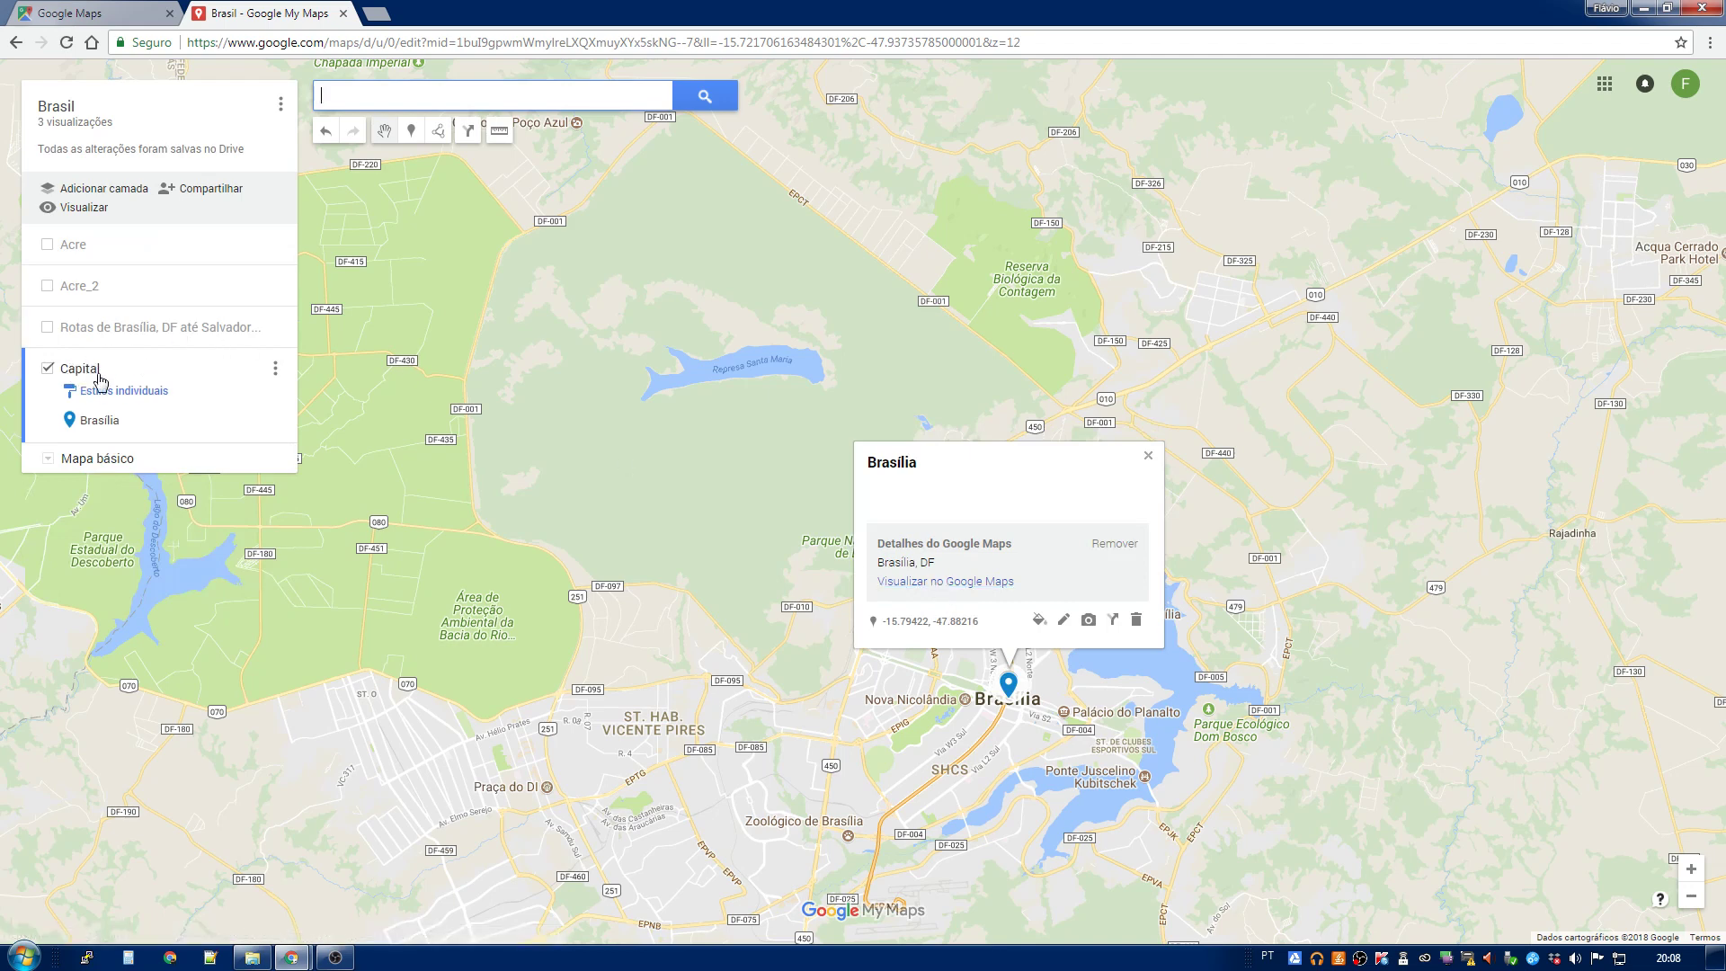
Step: Show and activate the Acre layer, add Brasília, DF to it from the place search, and close the marker's card
left_click(144, 246)
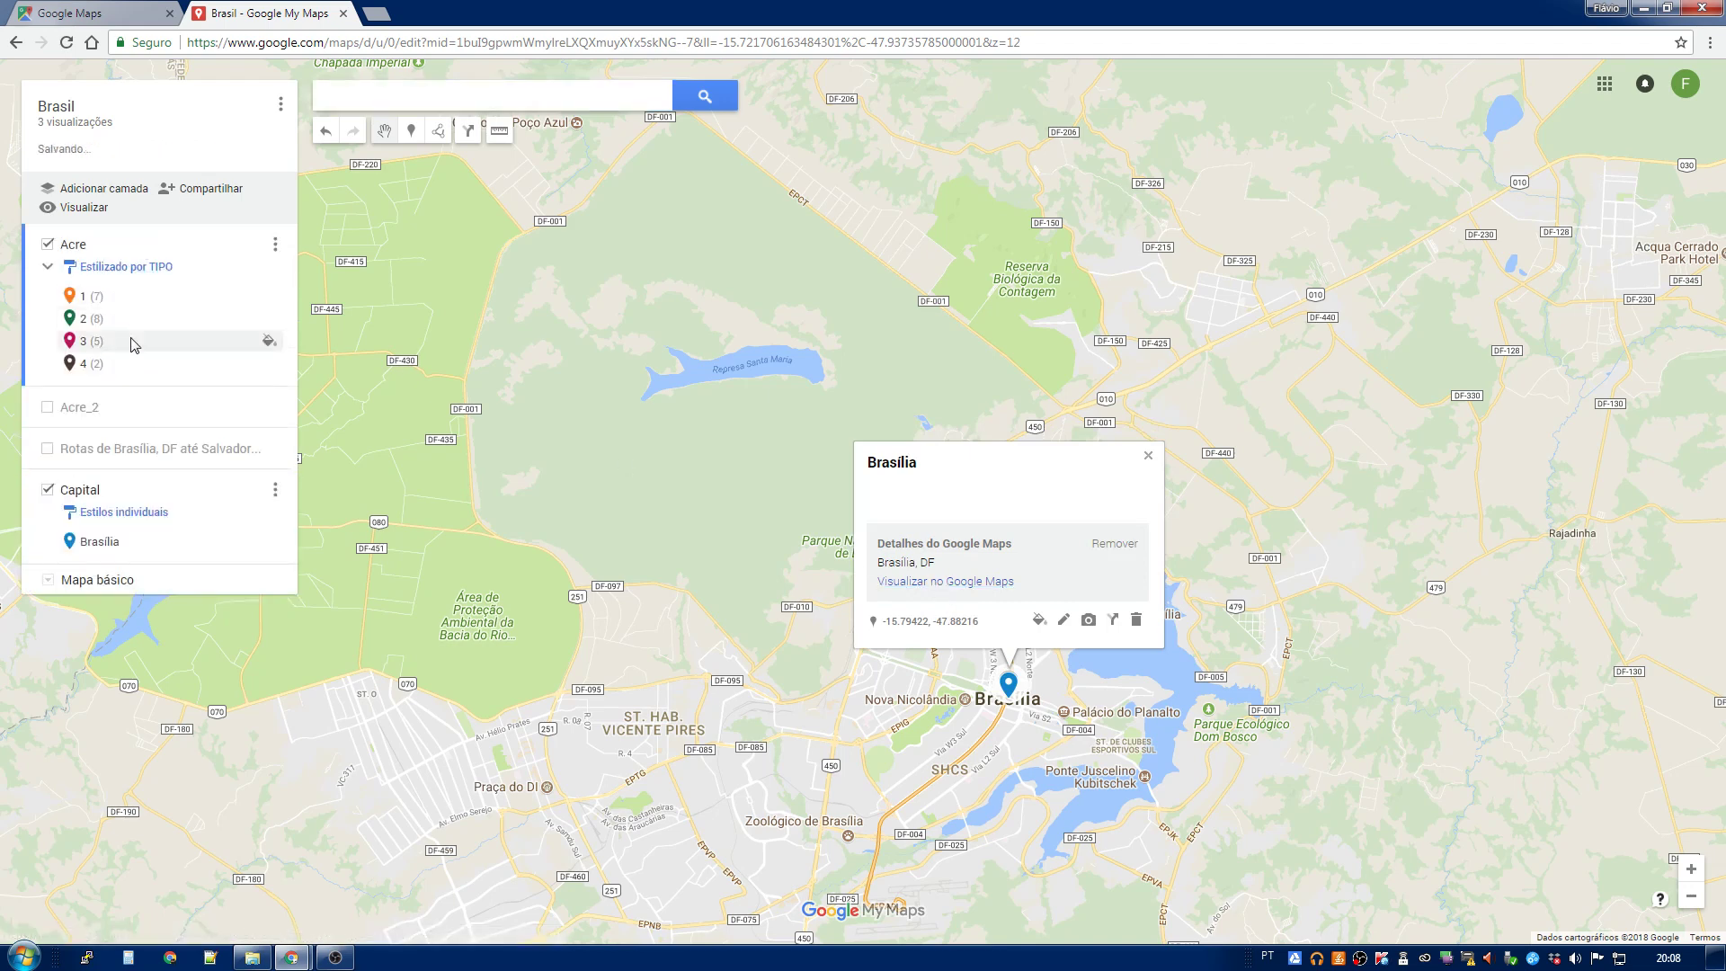
left_click(643, 423)
left_click(440, 93)
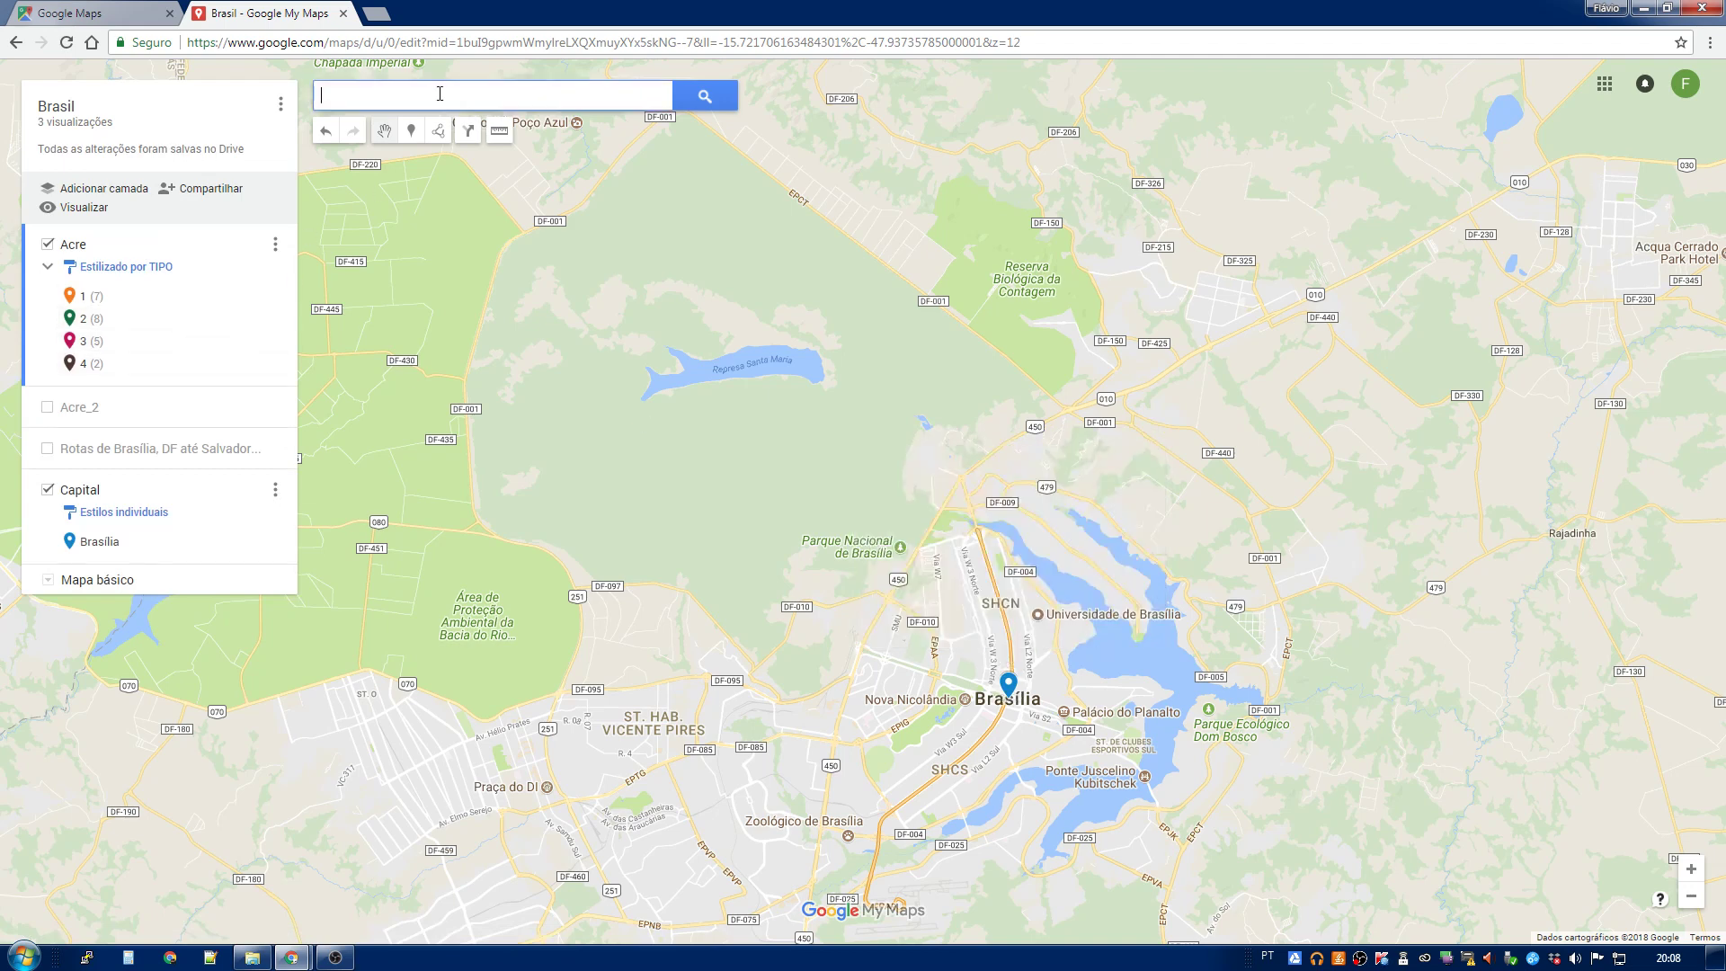
type("bras")
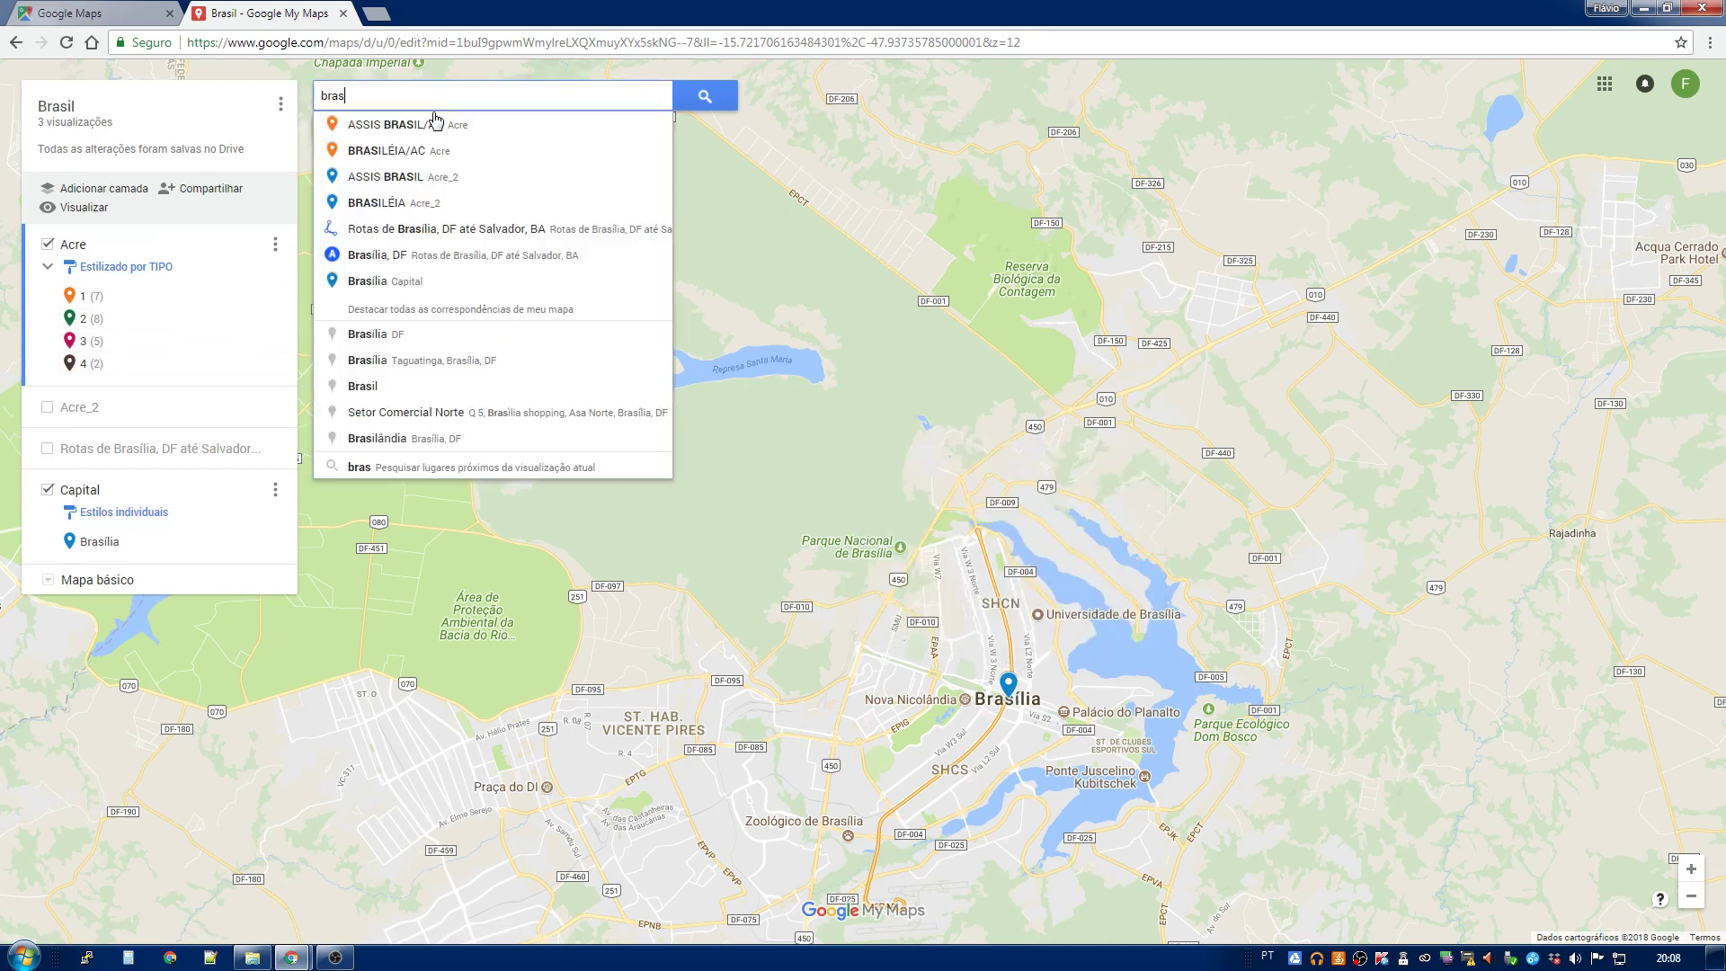
left_click(426, 338)
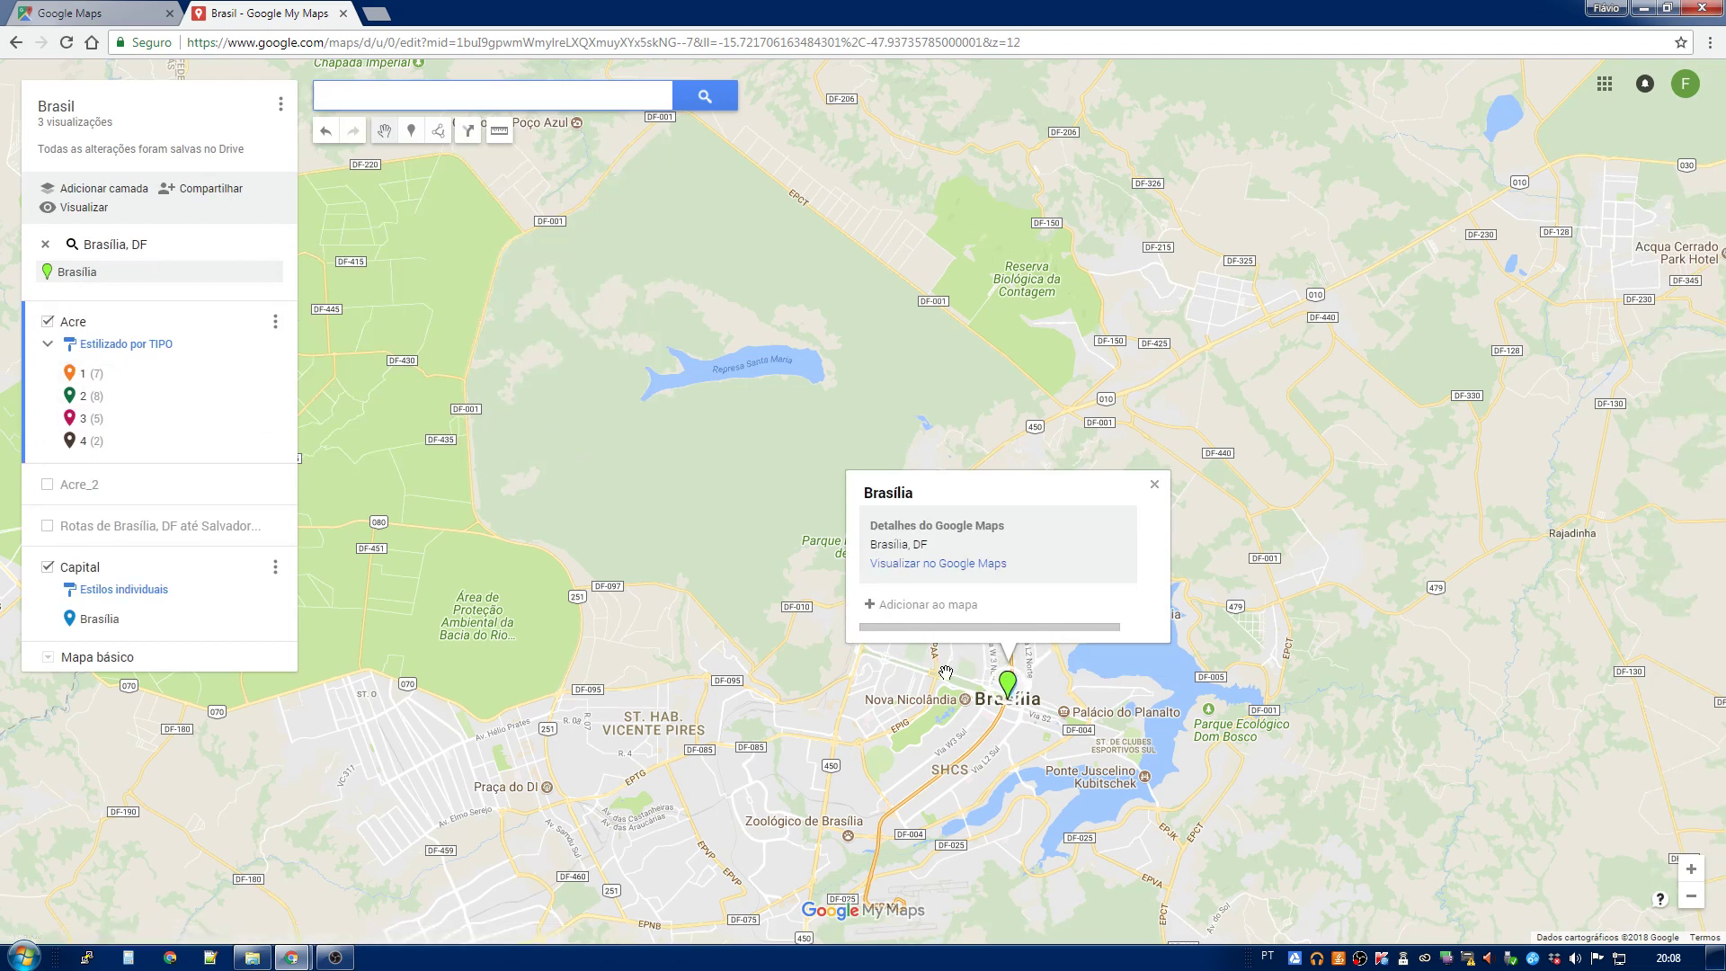
left_click(927, 604)
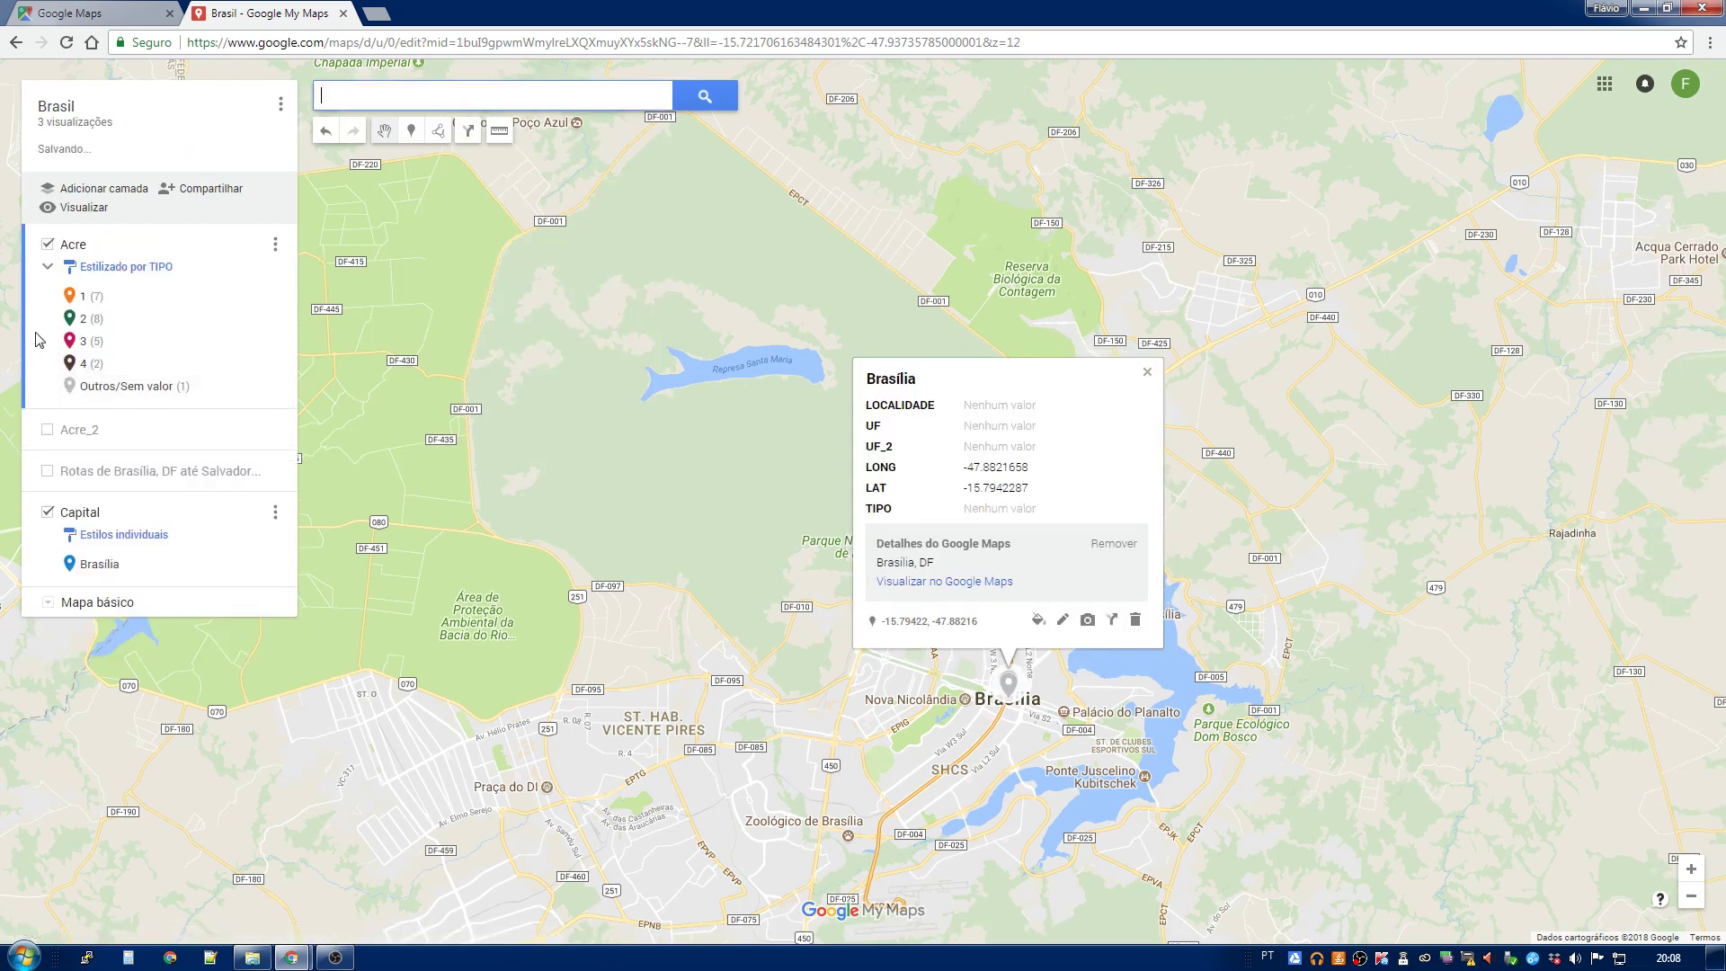
scroll(547, 302, "down", 1)
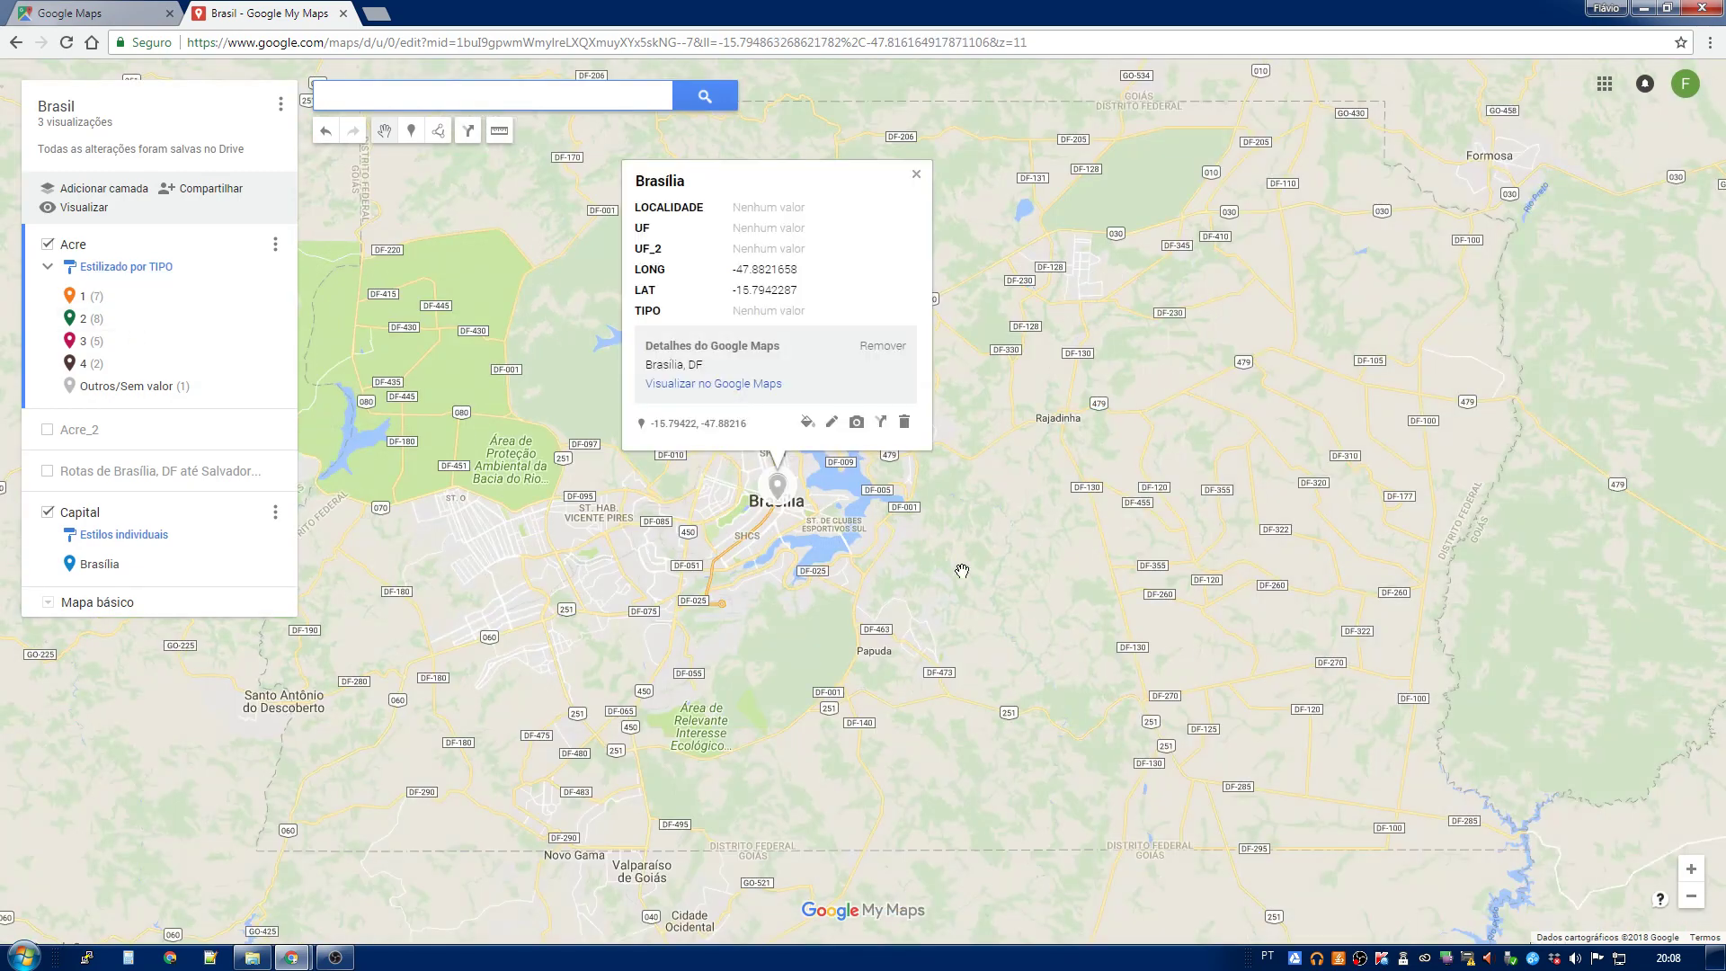
scroll(962, 571, "down", 1)
left_click(1006, 213)
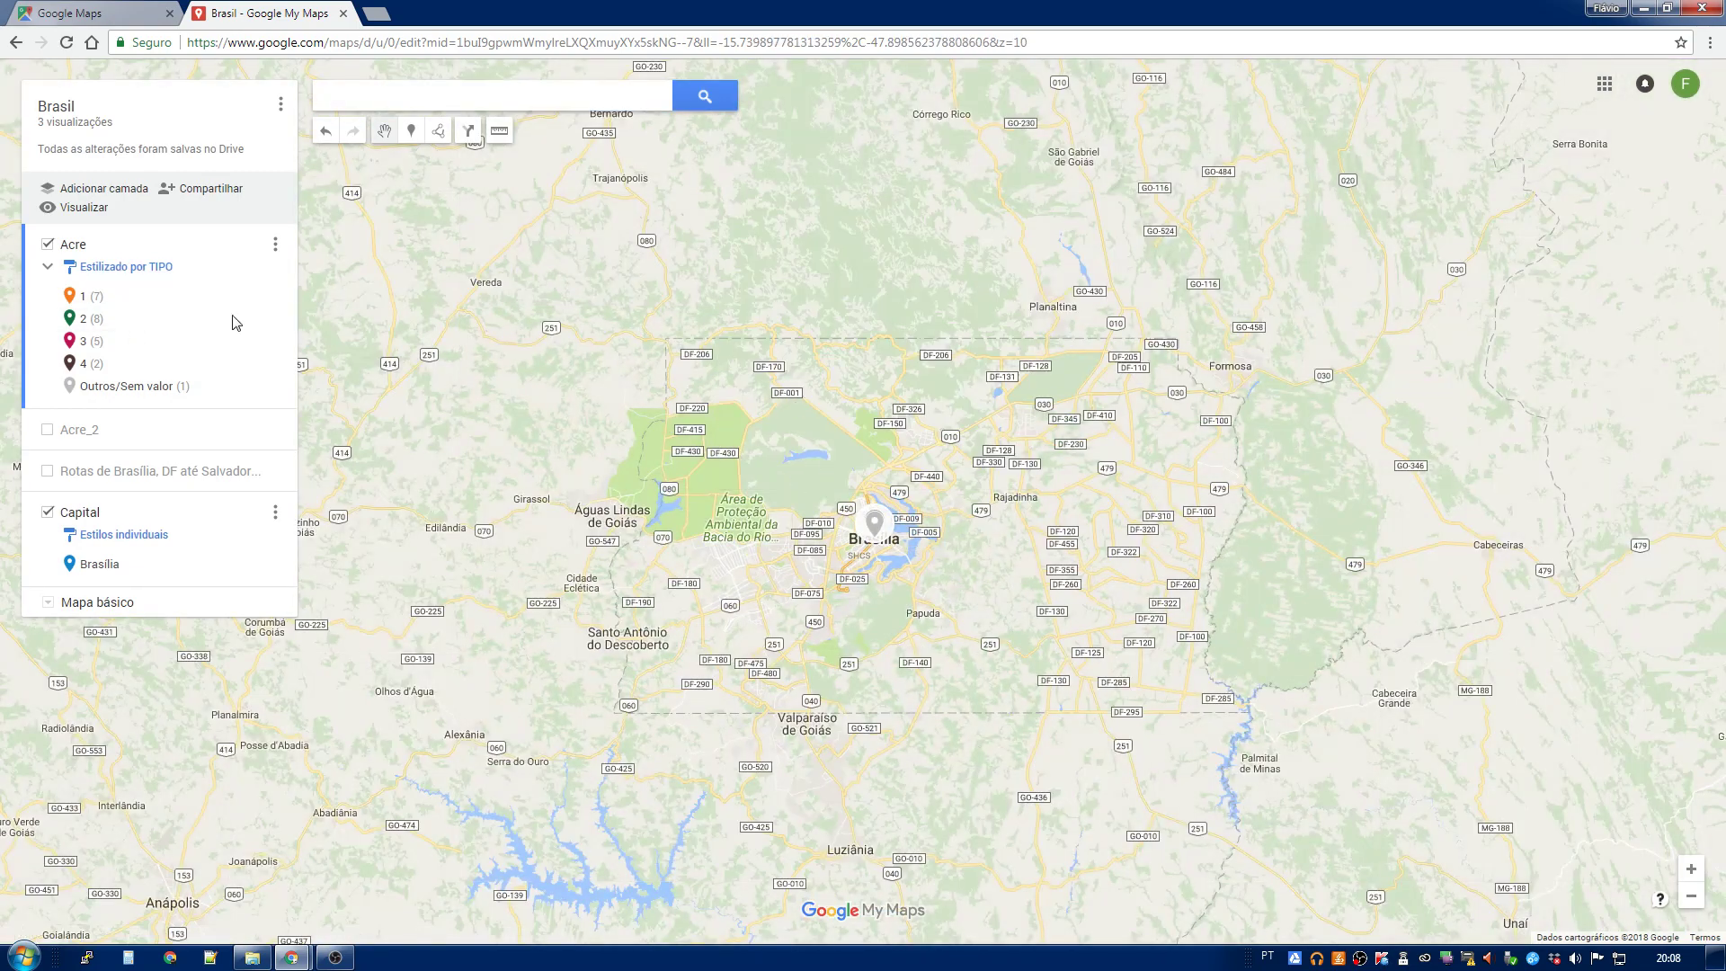
Step: Hide the Capital layer, delete the Brasília marker from the Acre layer, and switch visibility from Acre back to Capital
left_click(47, 511)
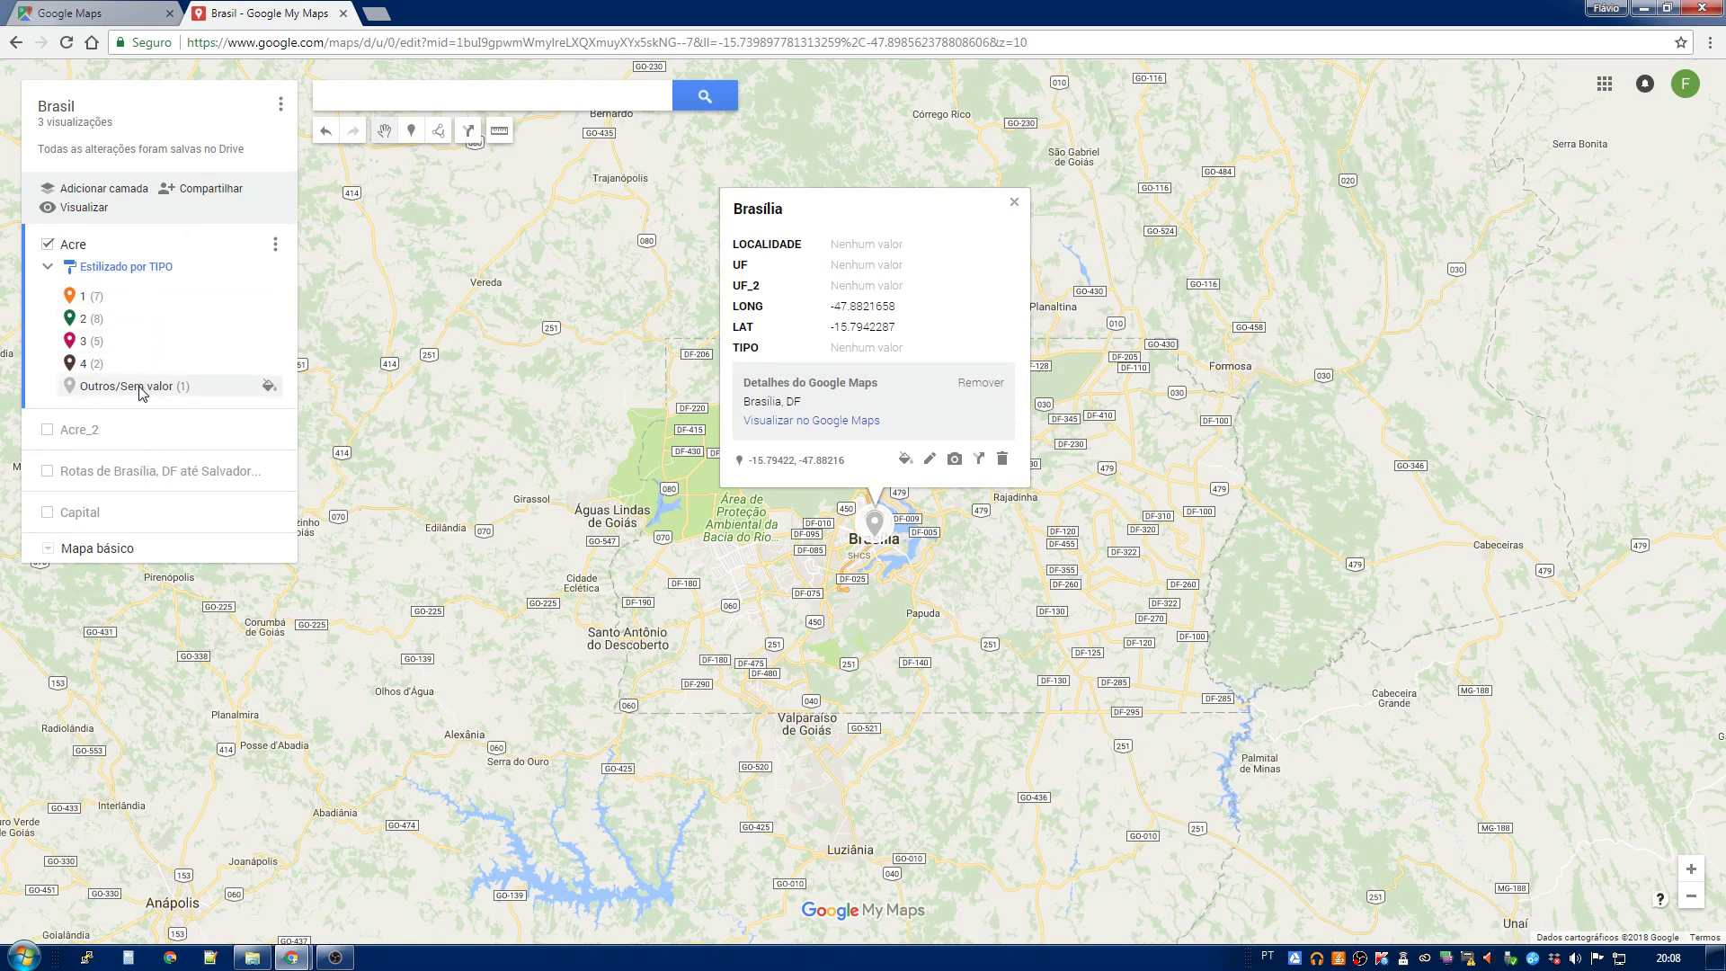
left_click(1002, 462)
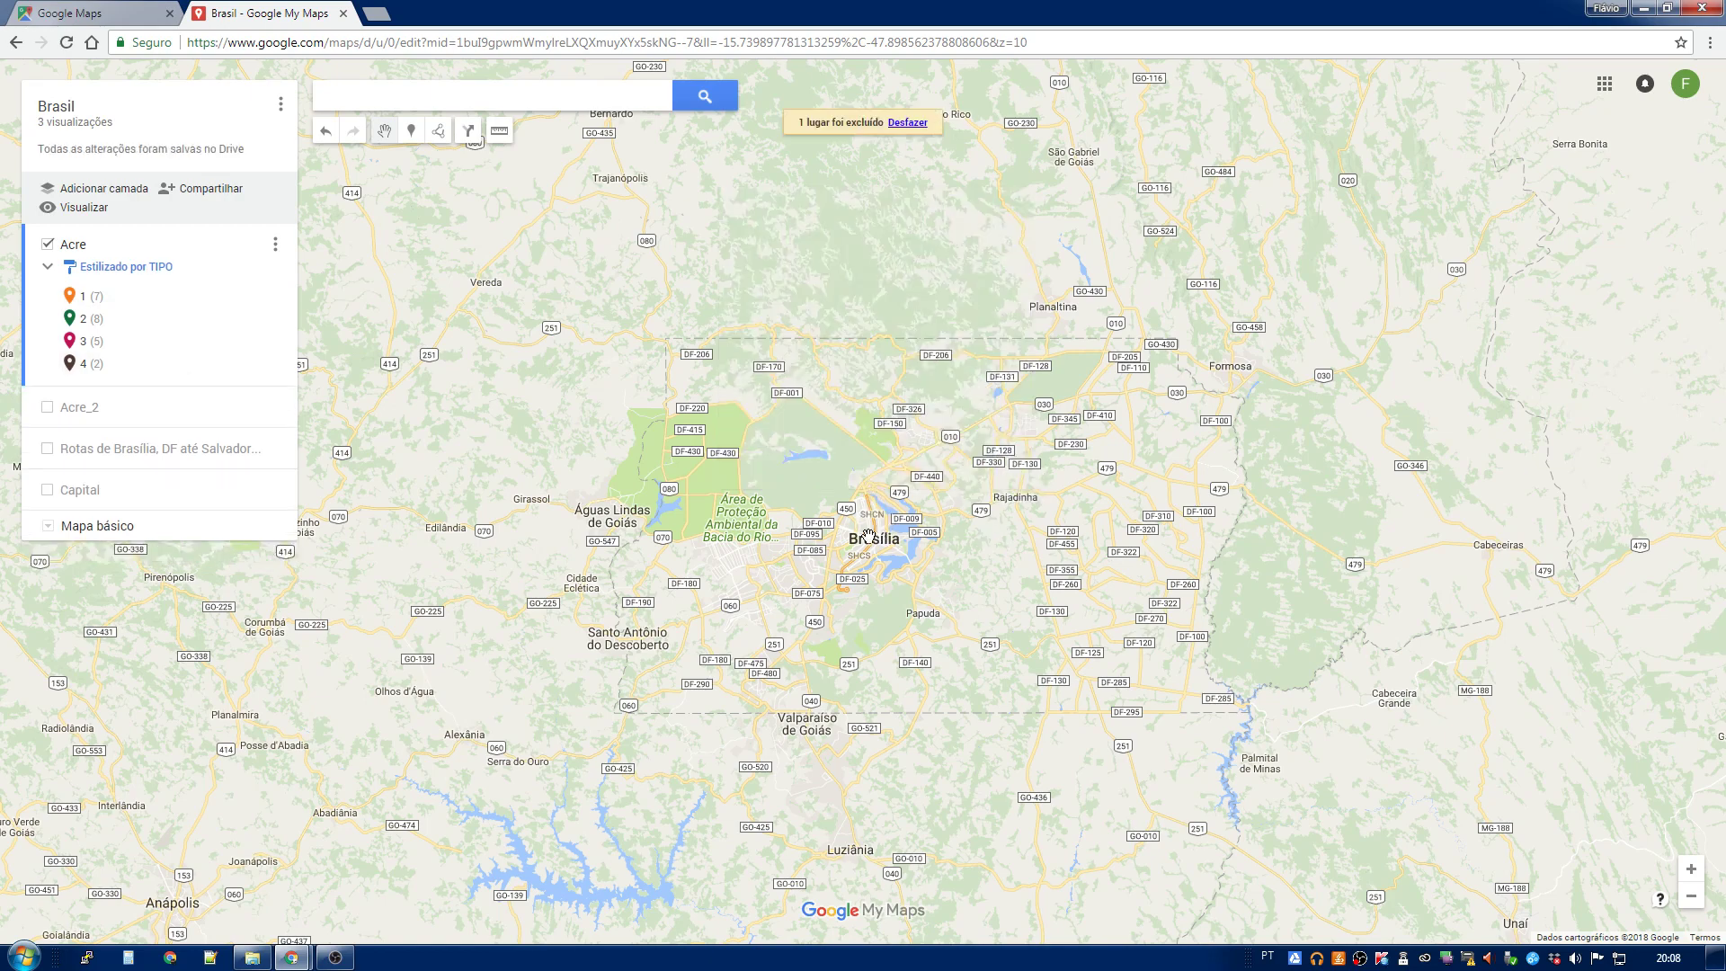
left_click(49, 243)
left_click(48, 369)
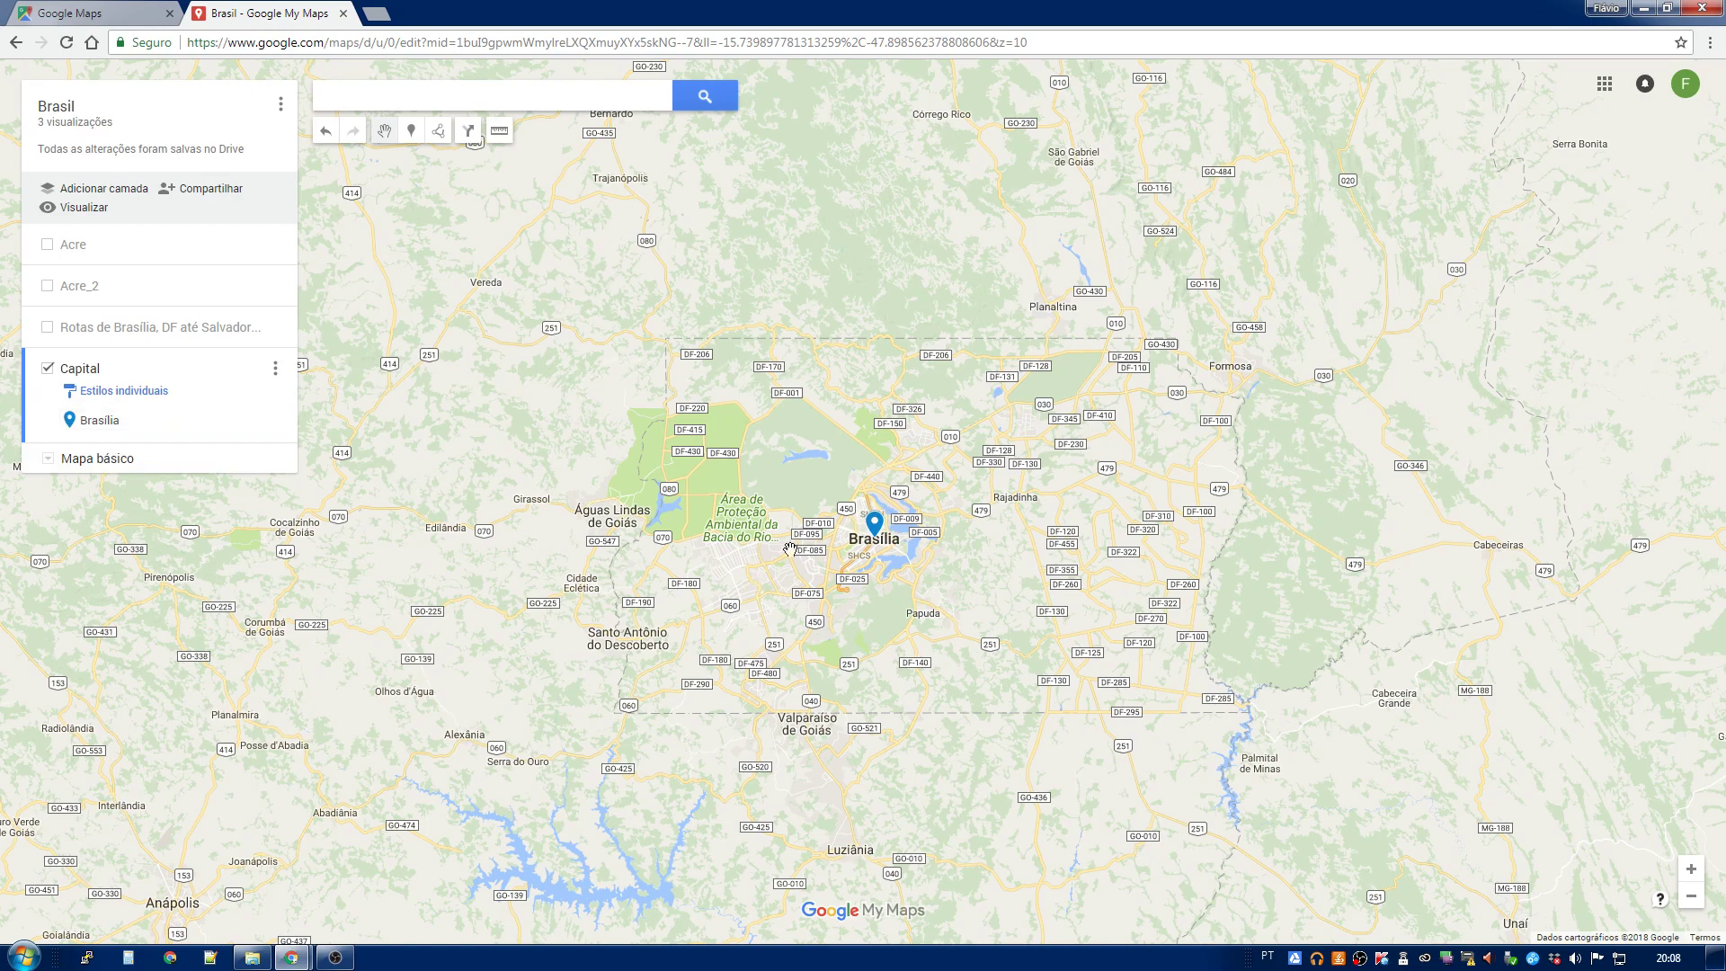
Step: Place a marker northeast of Brasília in the Capital layer and save it with the default name Ponto 2
scroll(1019, 623, "up", 1)
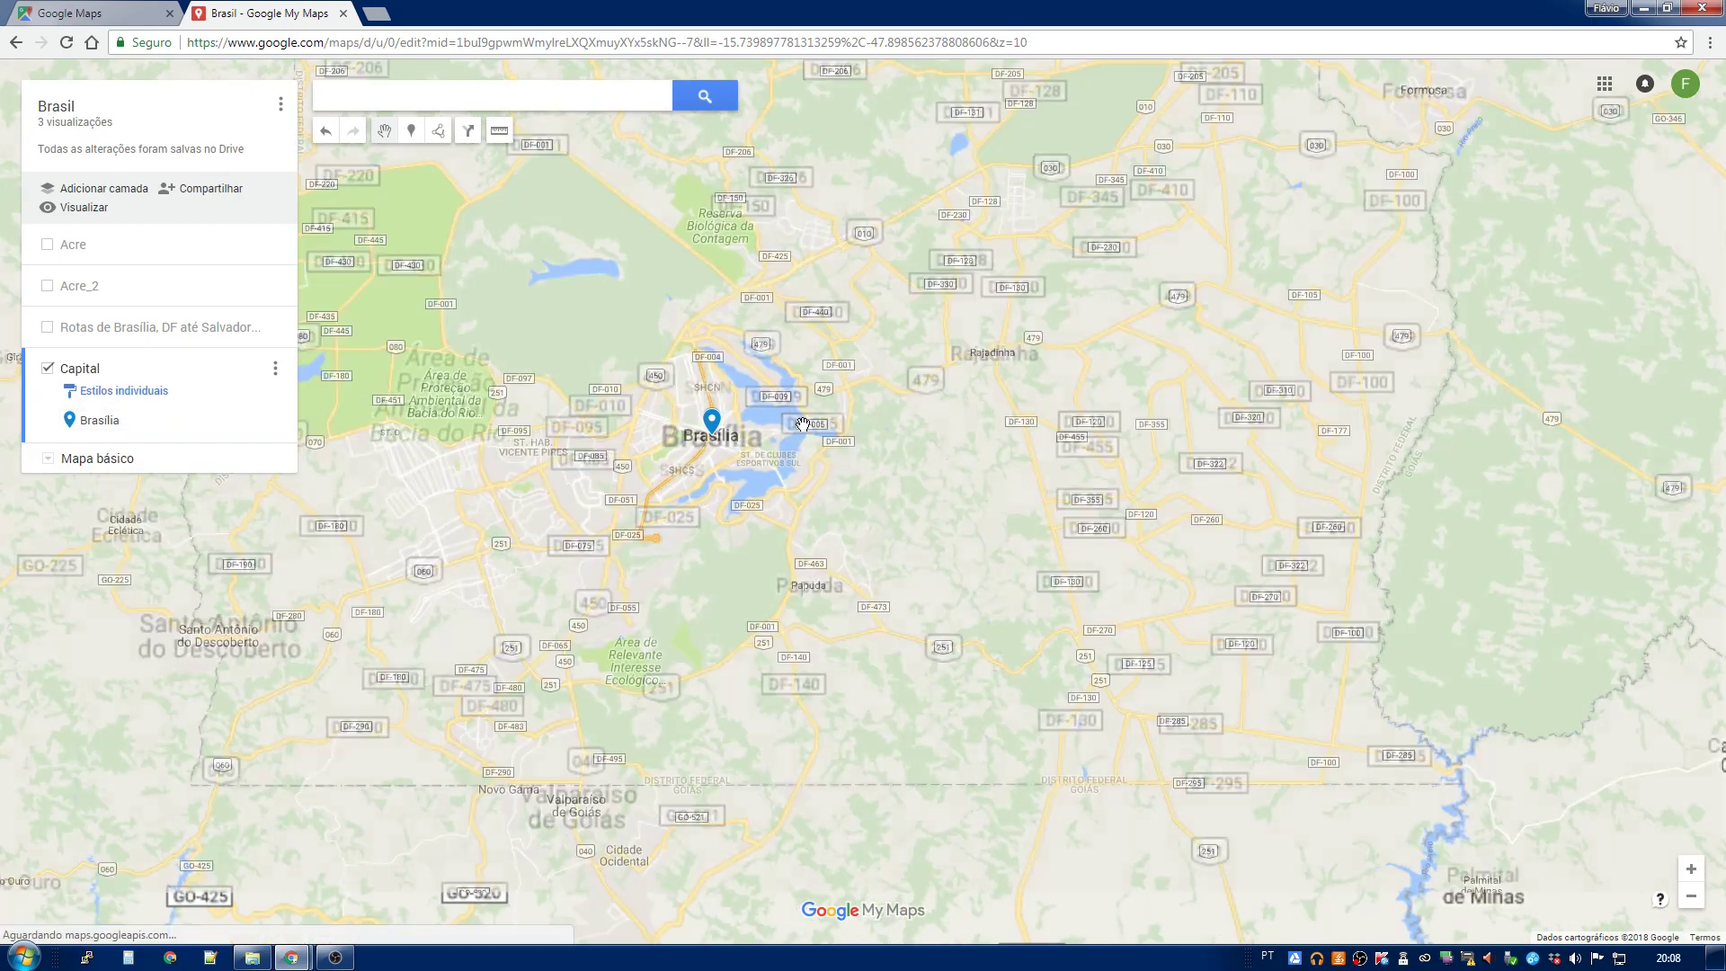
left_click(412, 135)
left_click(811, 335)
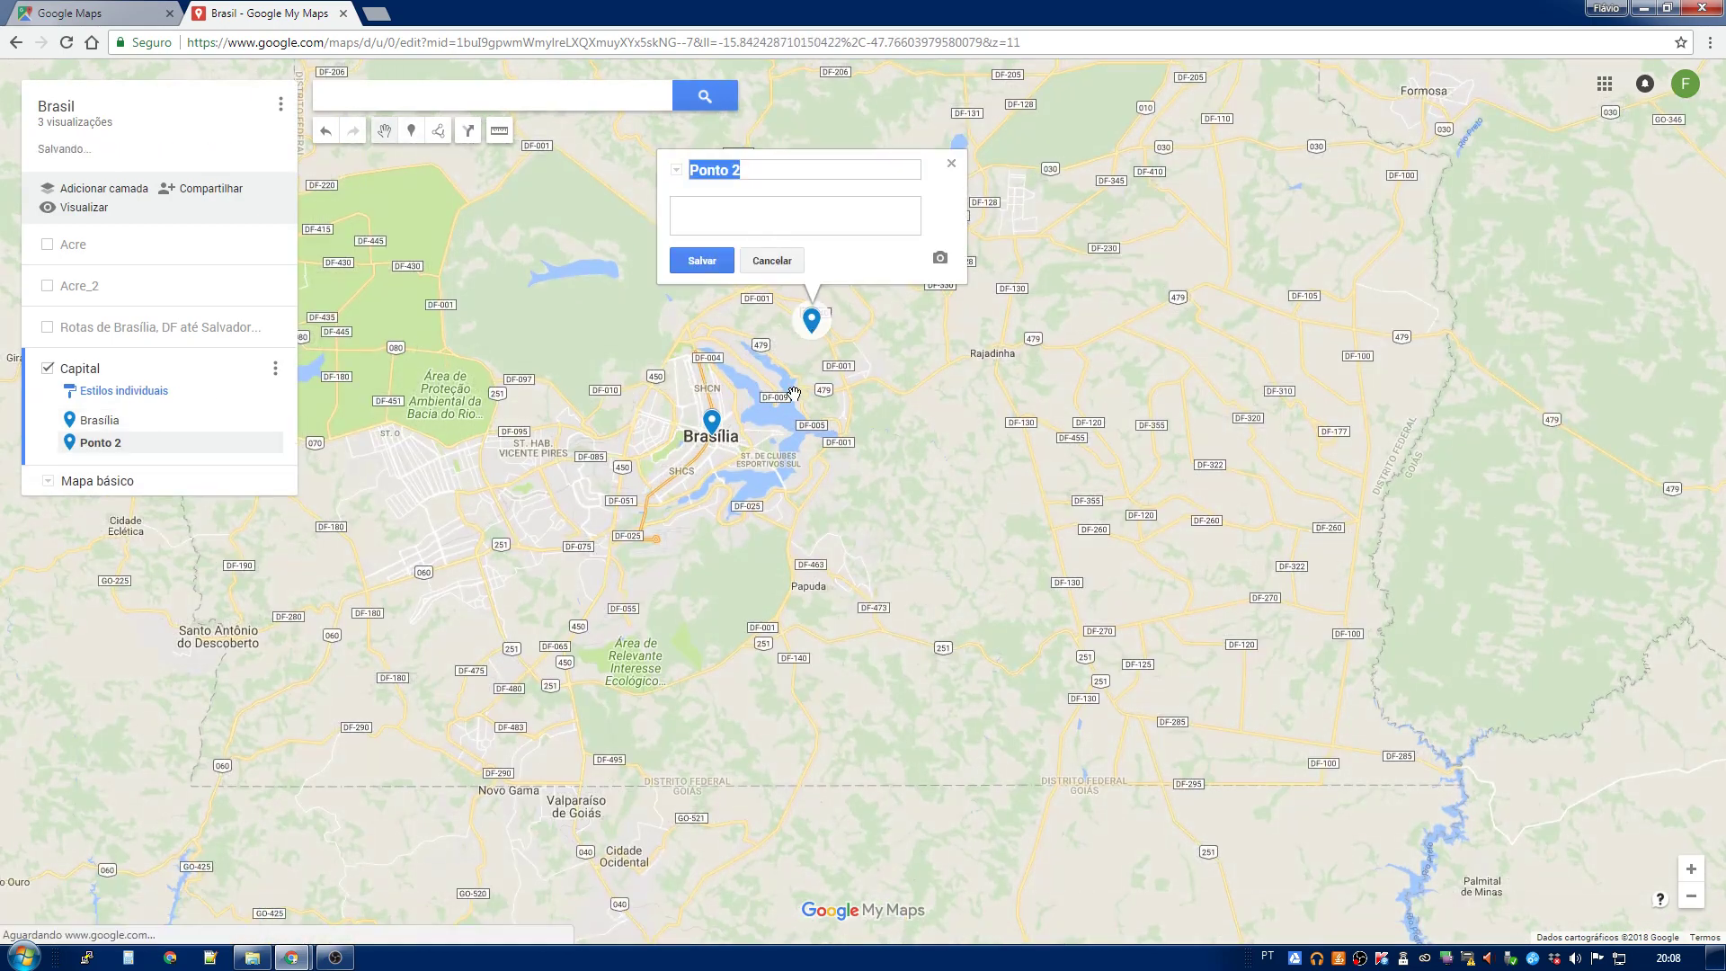
left_click(694, 263)
left_click(983, 477)
Step: Search for São Paulo, SP, add it as a marker to the Capital layer, and close the marker's card
left_click(398, 97)
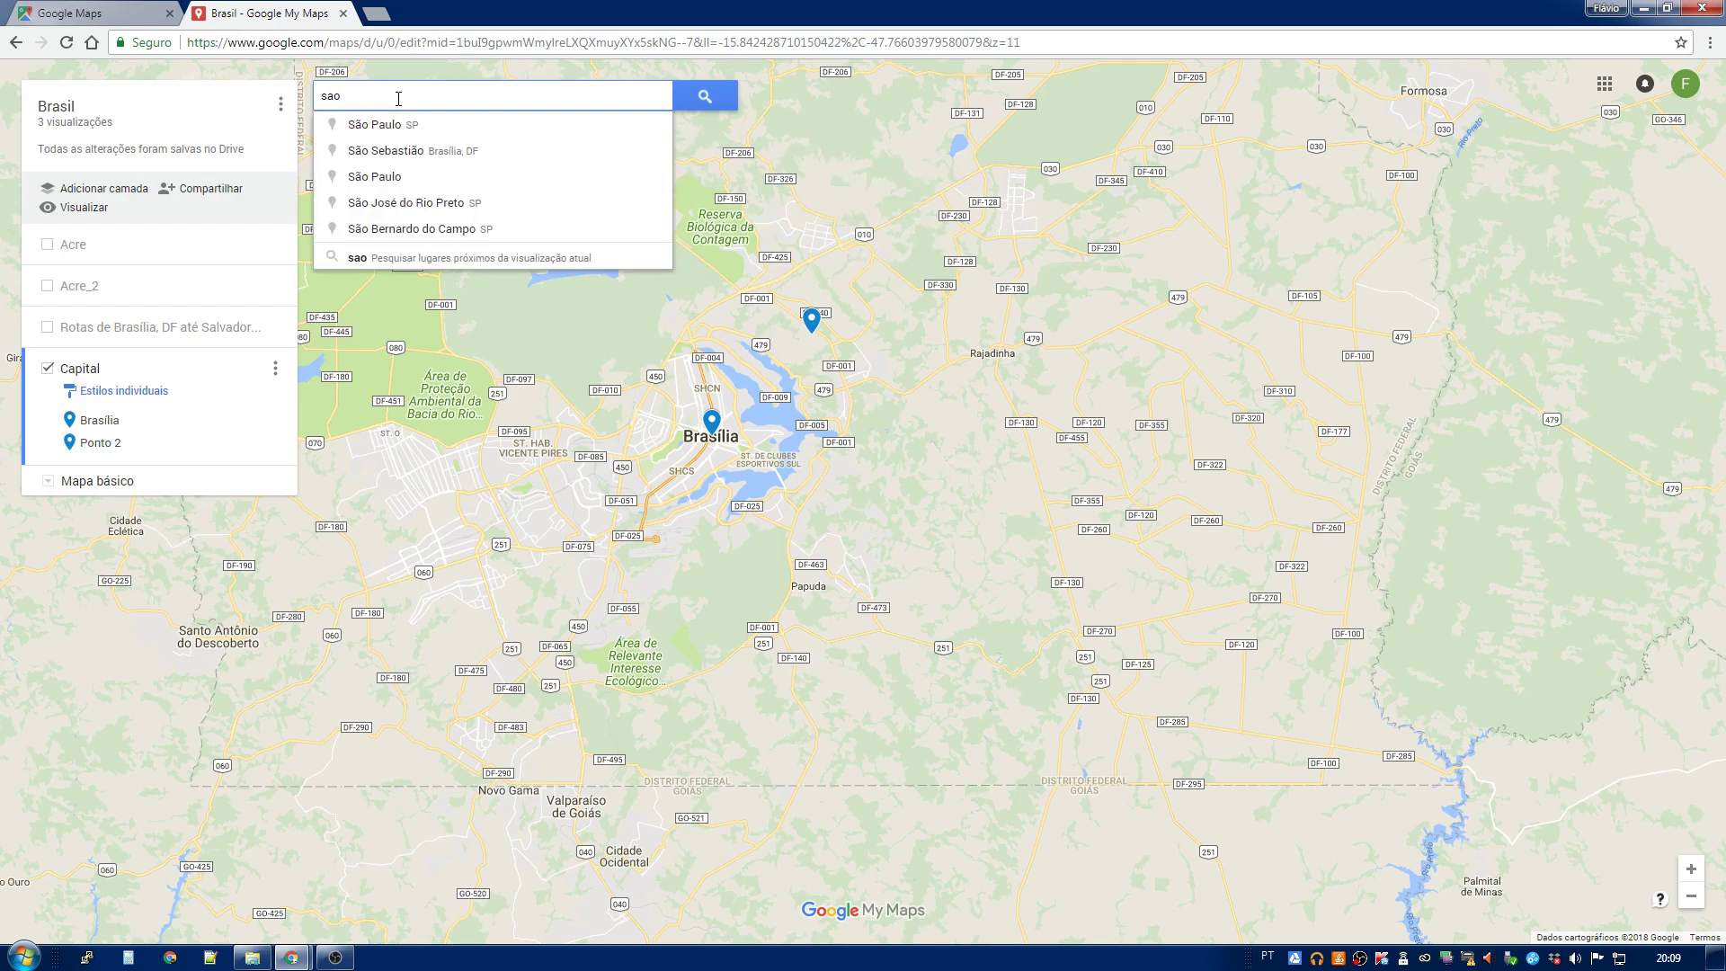
left_click(405, 124)
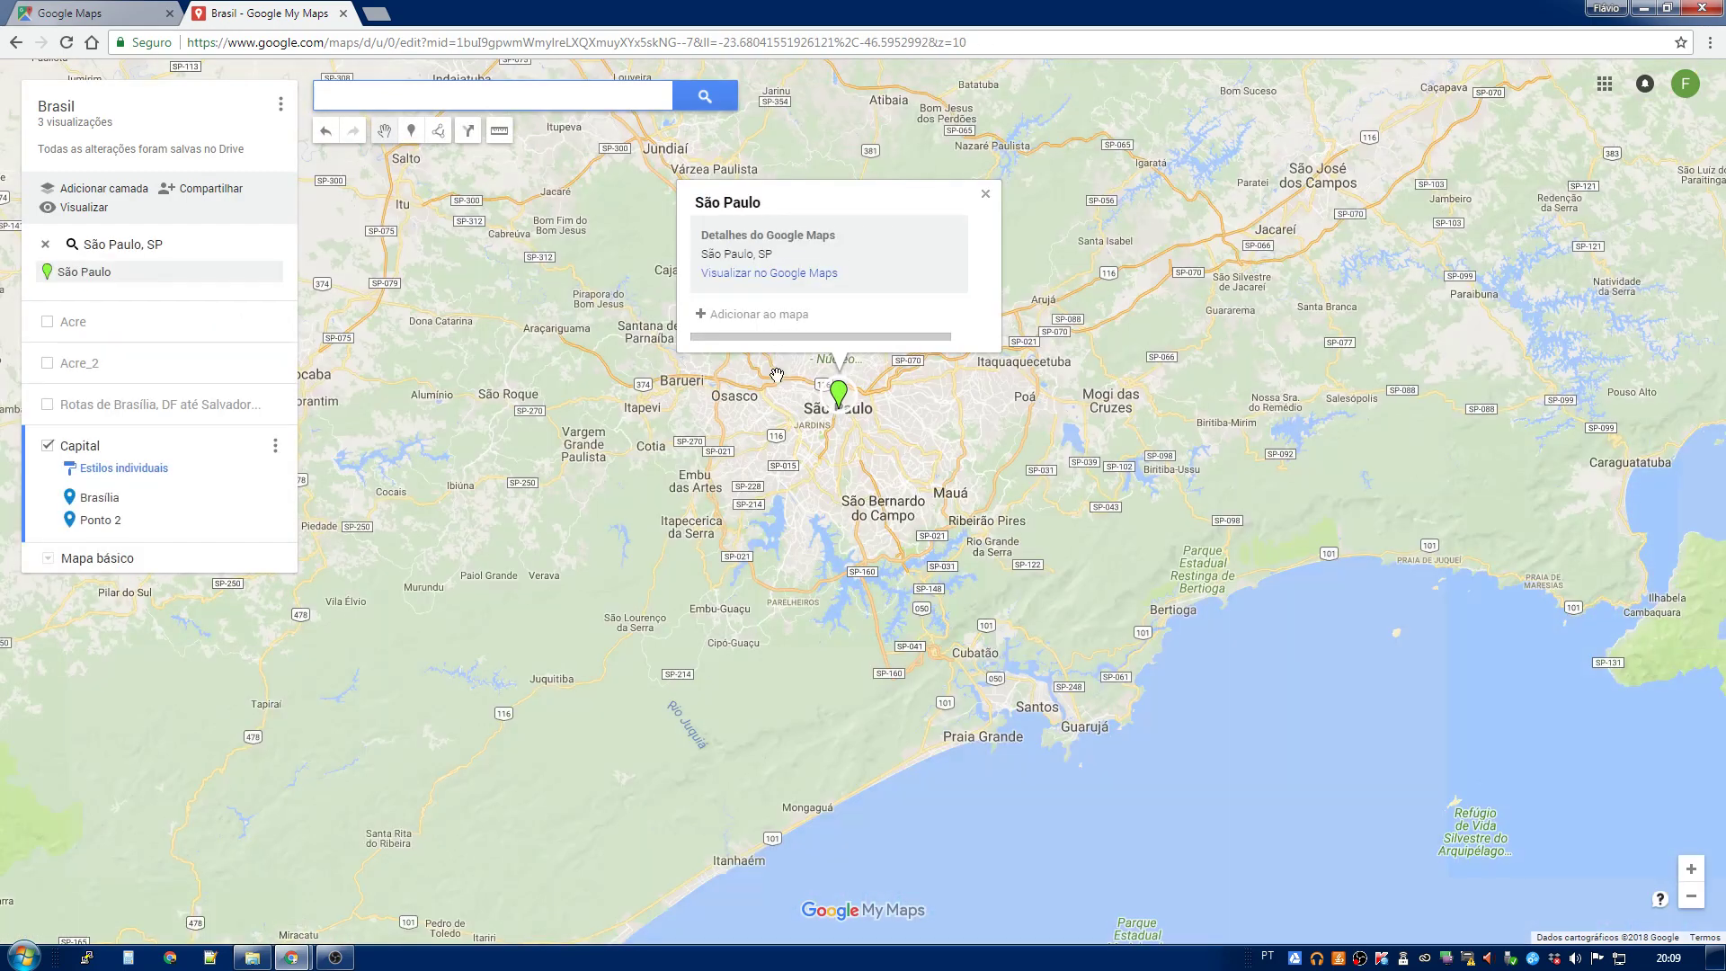
left_click(759, 314)
left_click(949, 483)
left_click(839, 397)
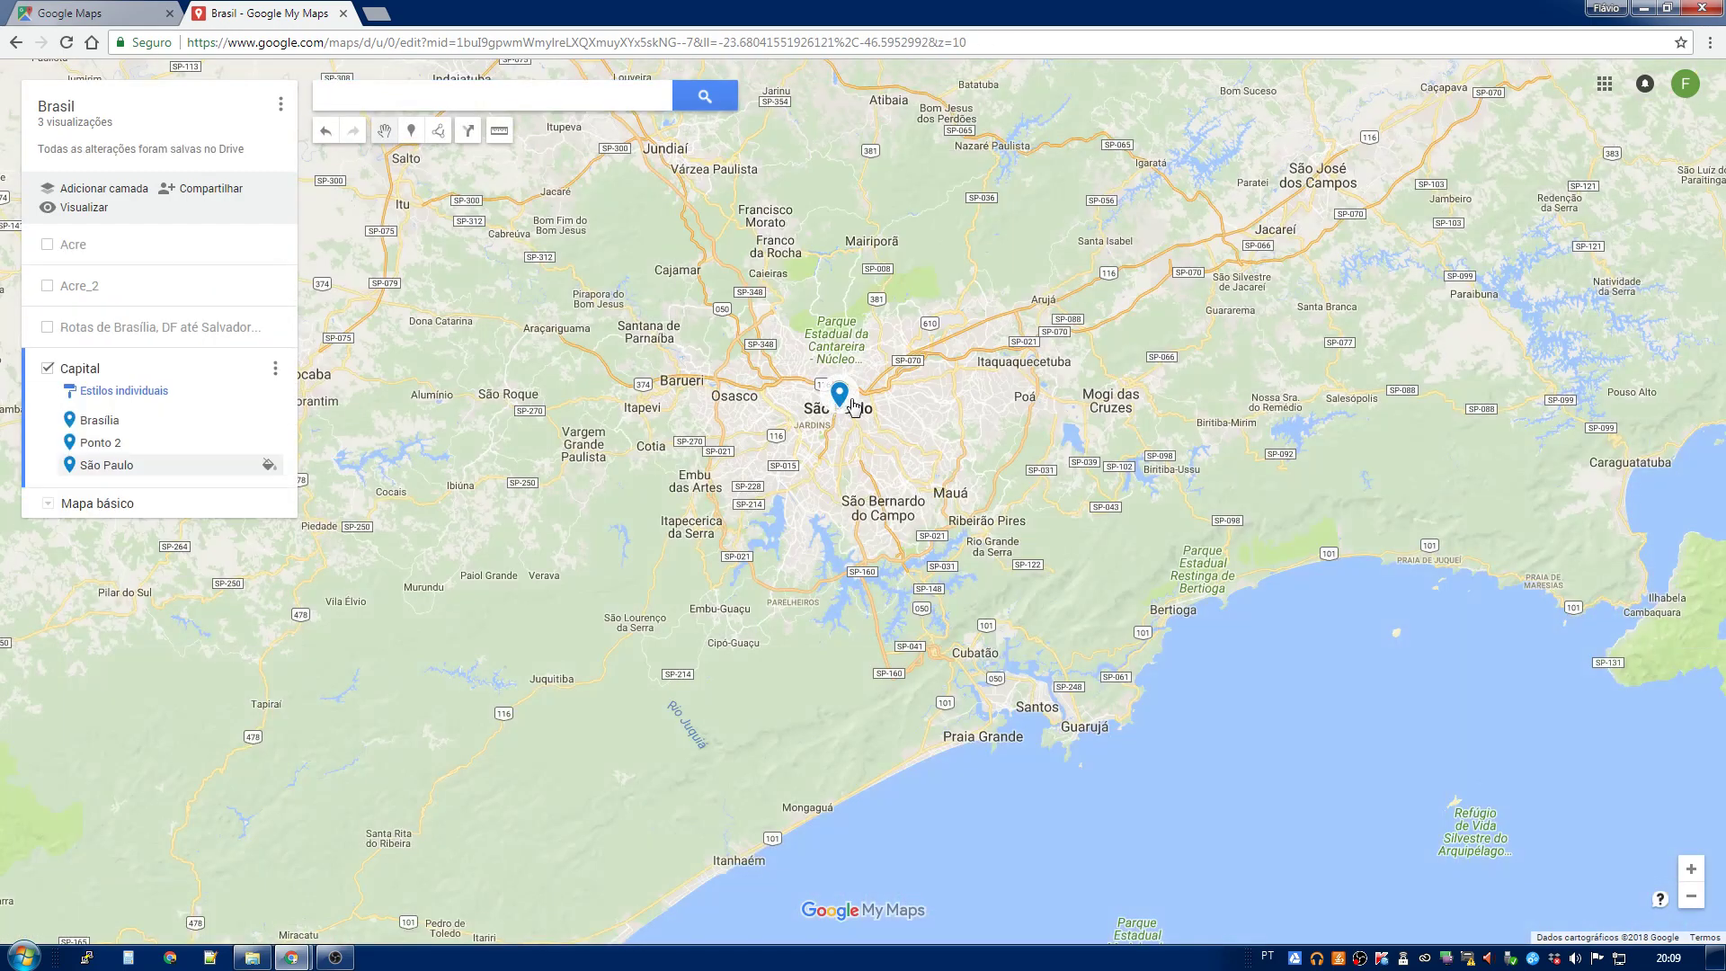
mouse_move(829, 399)
left_mouse_down()
mouse_move(831, 365)
mouse_move(769, 376)
mouse_move(795, 397)
left_mouse_up()
Step: Check the Capital layer's places in its data table and close the table
left_click(277, 370)
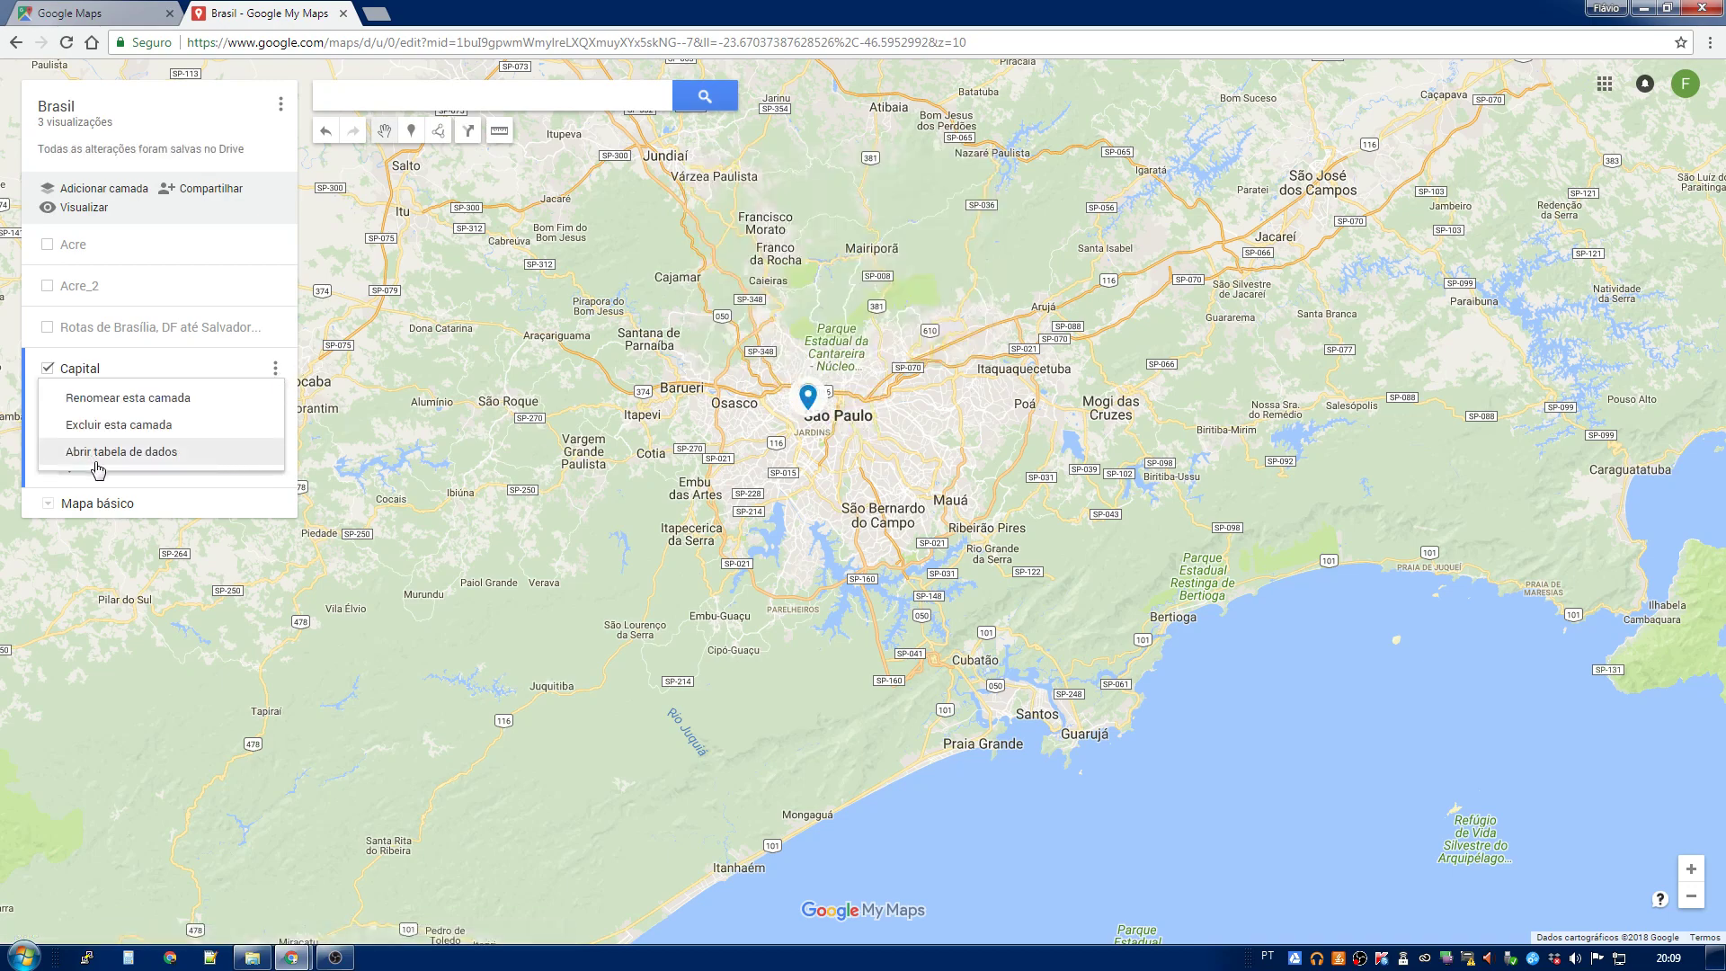
left_click(131, 453)
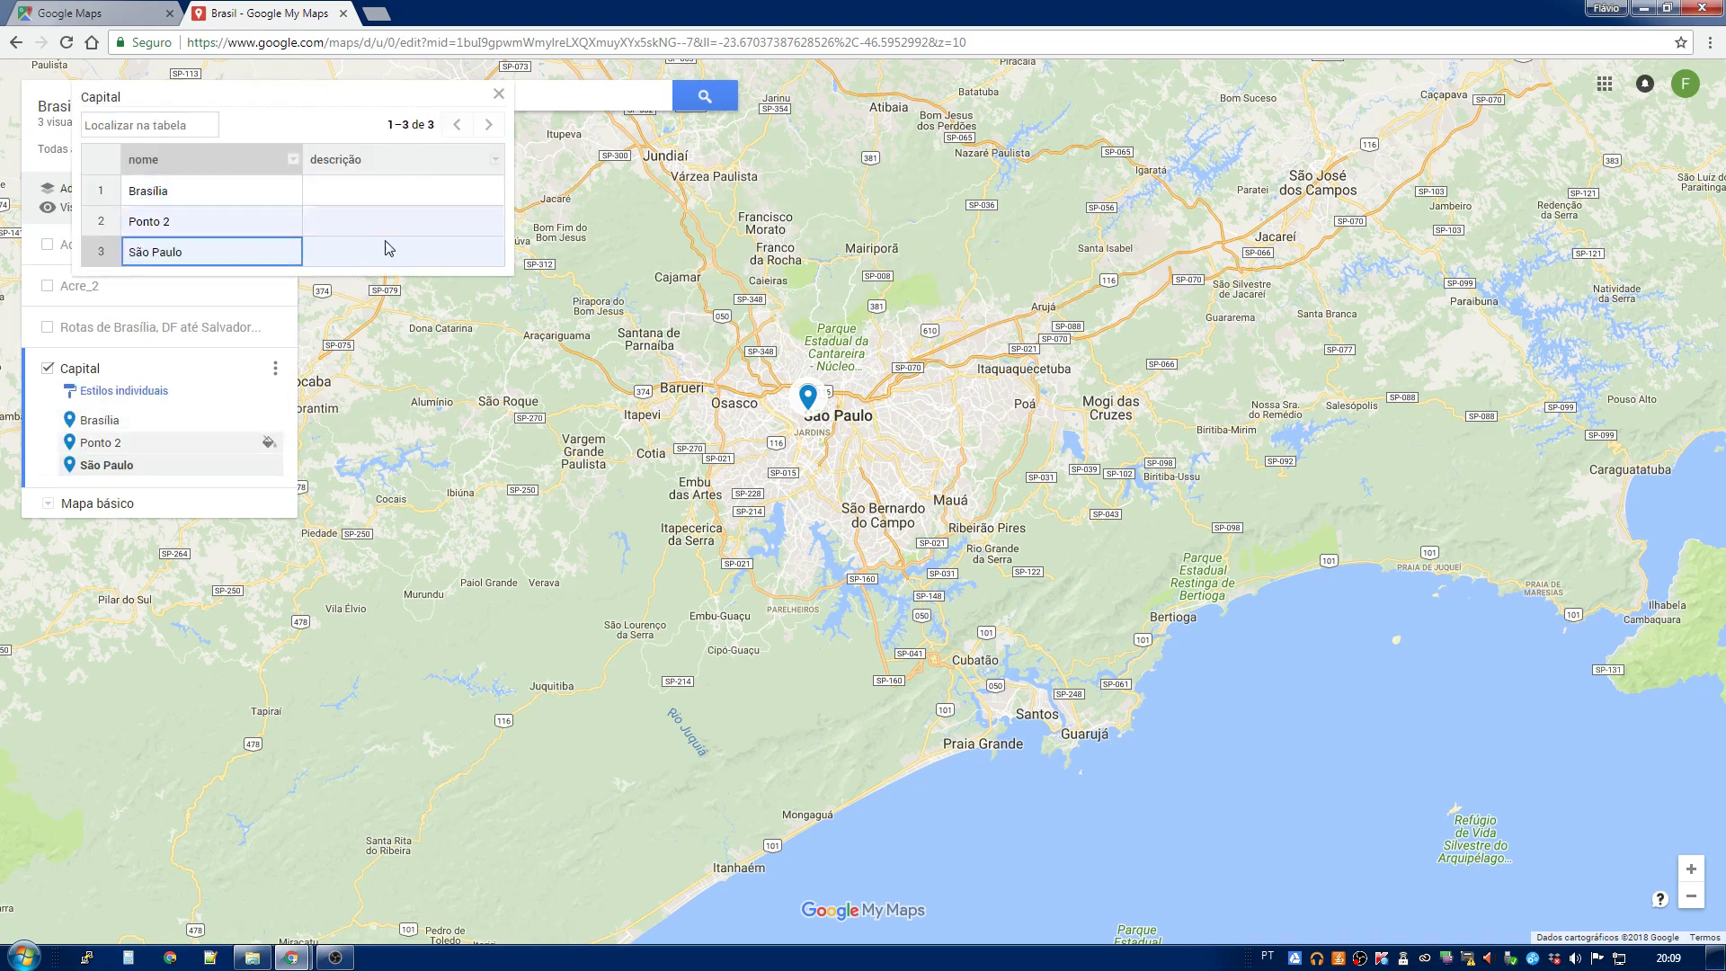
left_click(499, 94)
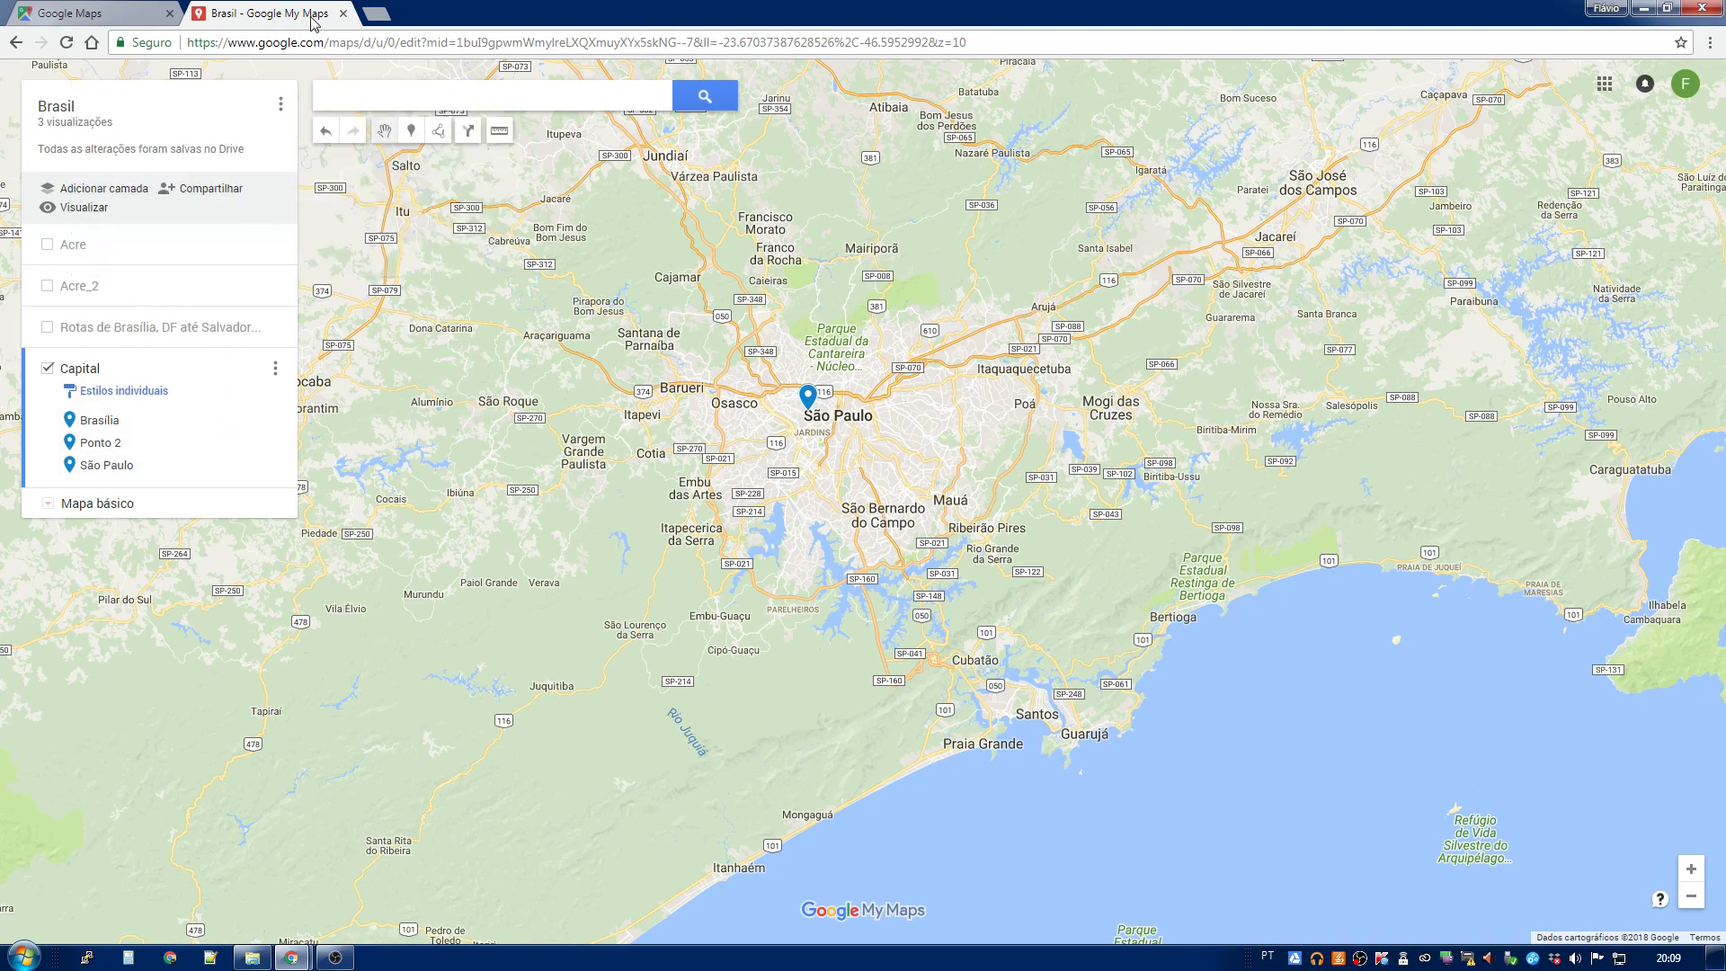
Step: Add empty untitled layers to the map up to the maximum number allowed
left_click(128, 191)
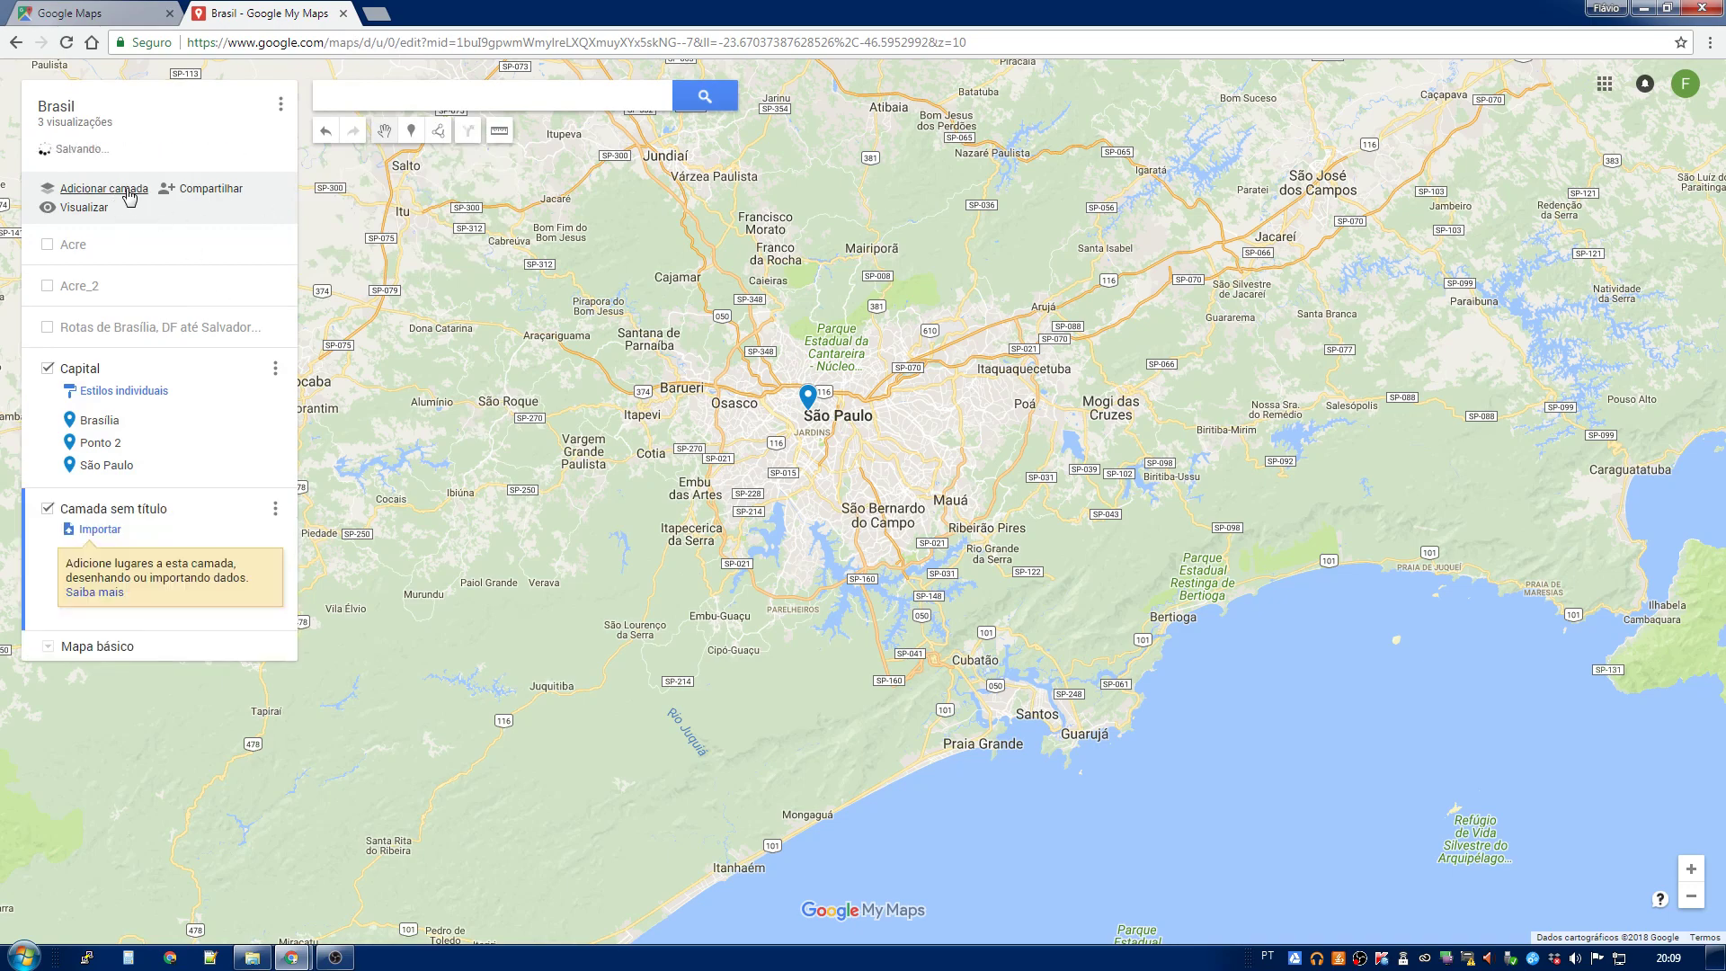
left_click(129, 191)
left_click(129, 192)
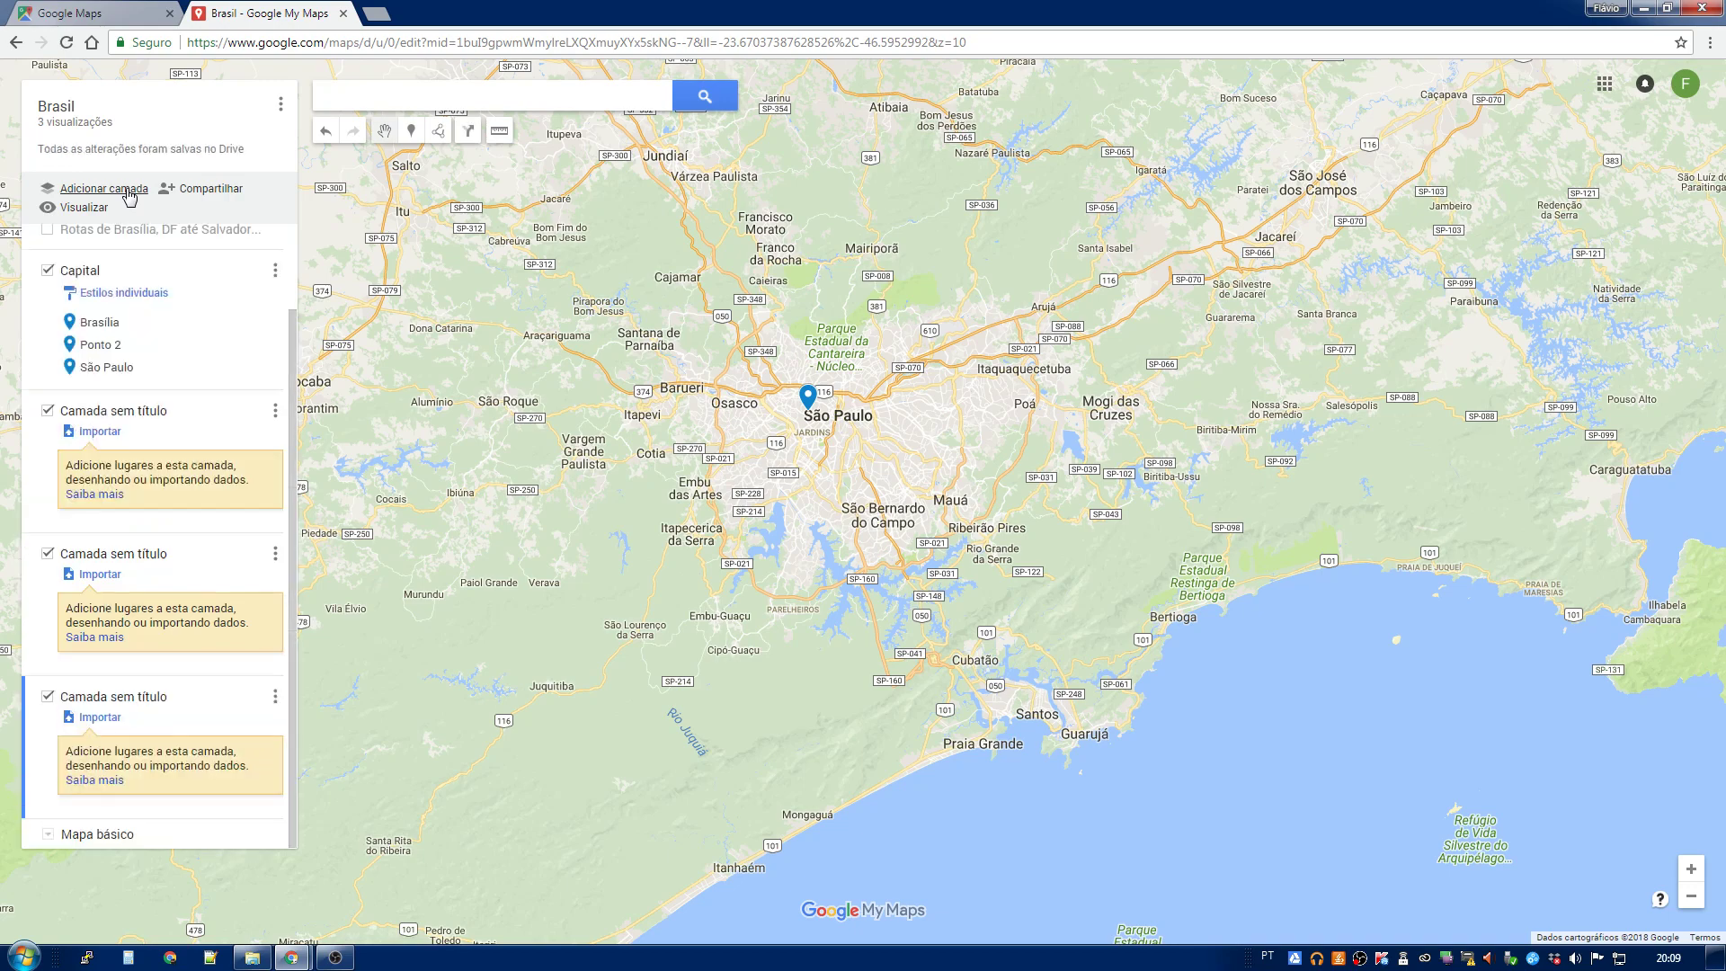
left_click(129, 192)
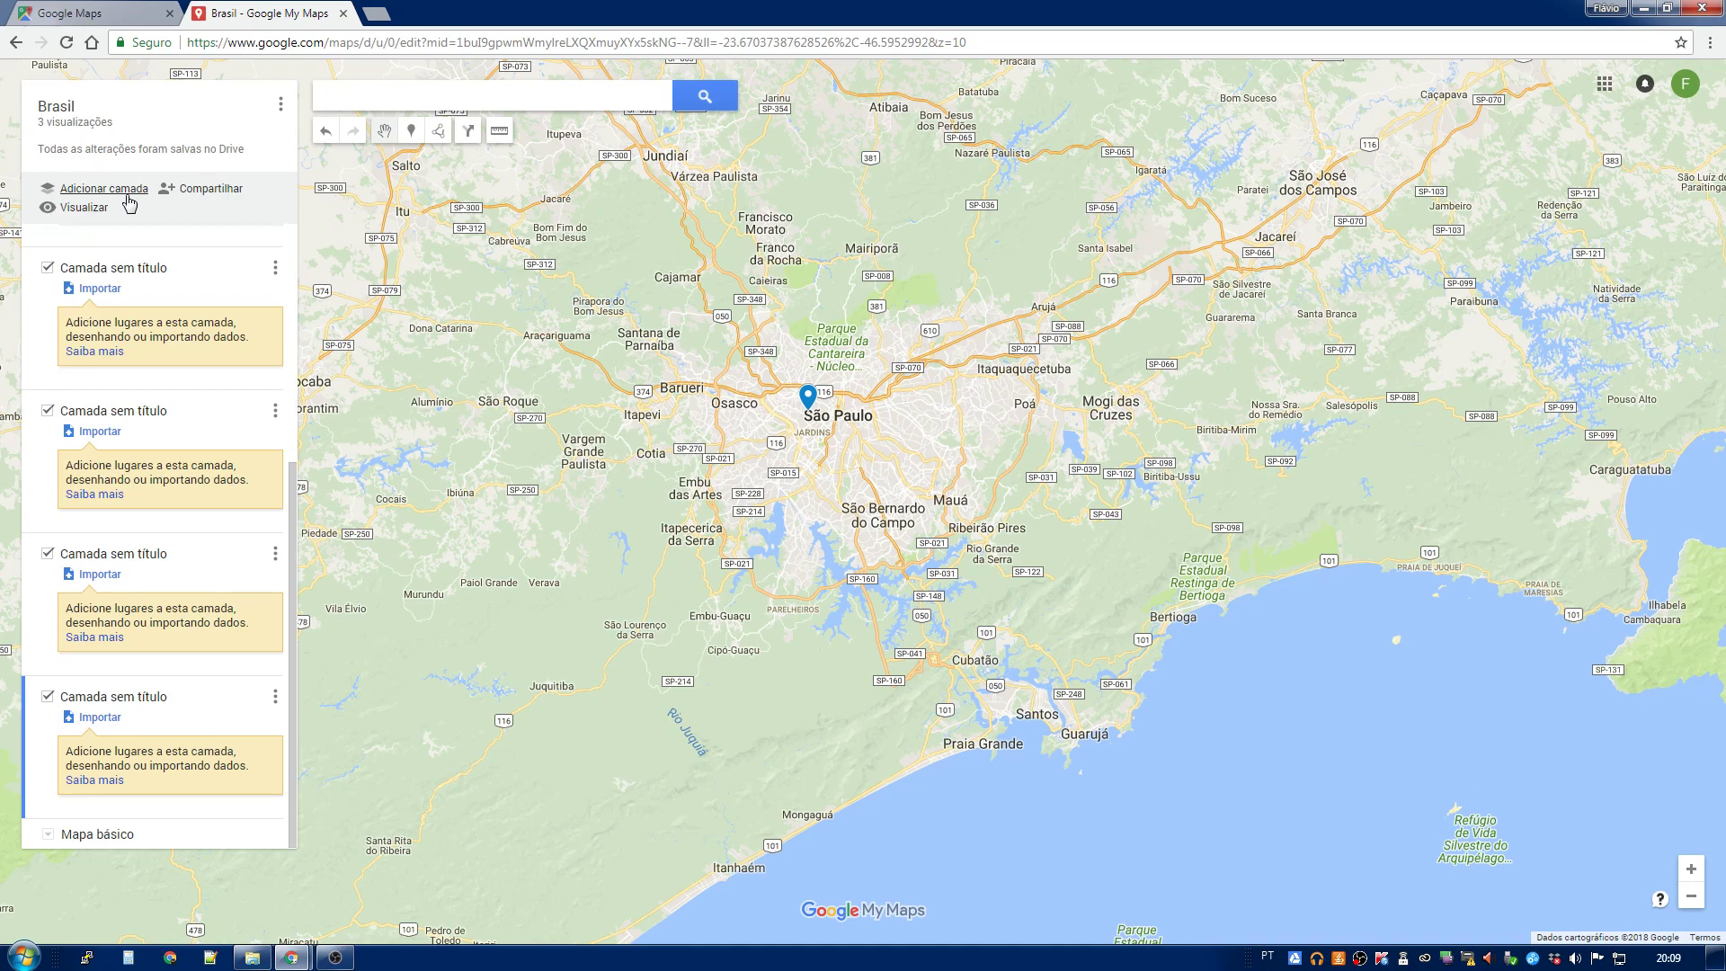
left_click(129, 192)
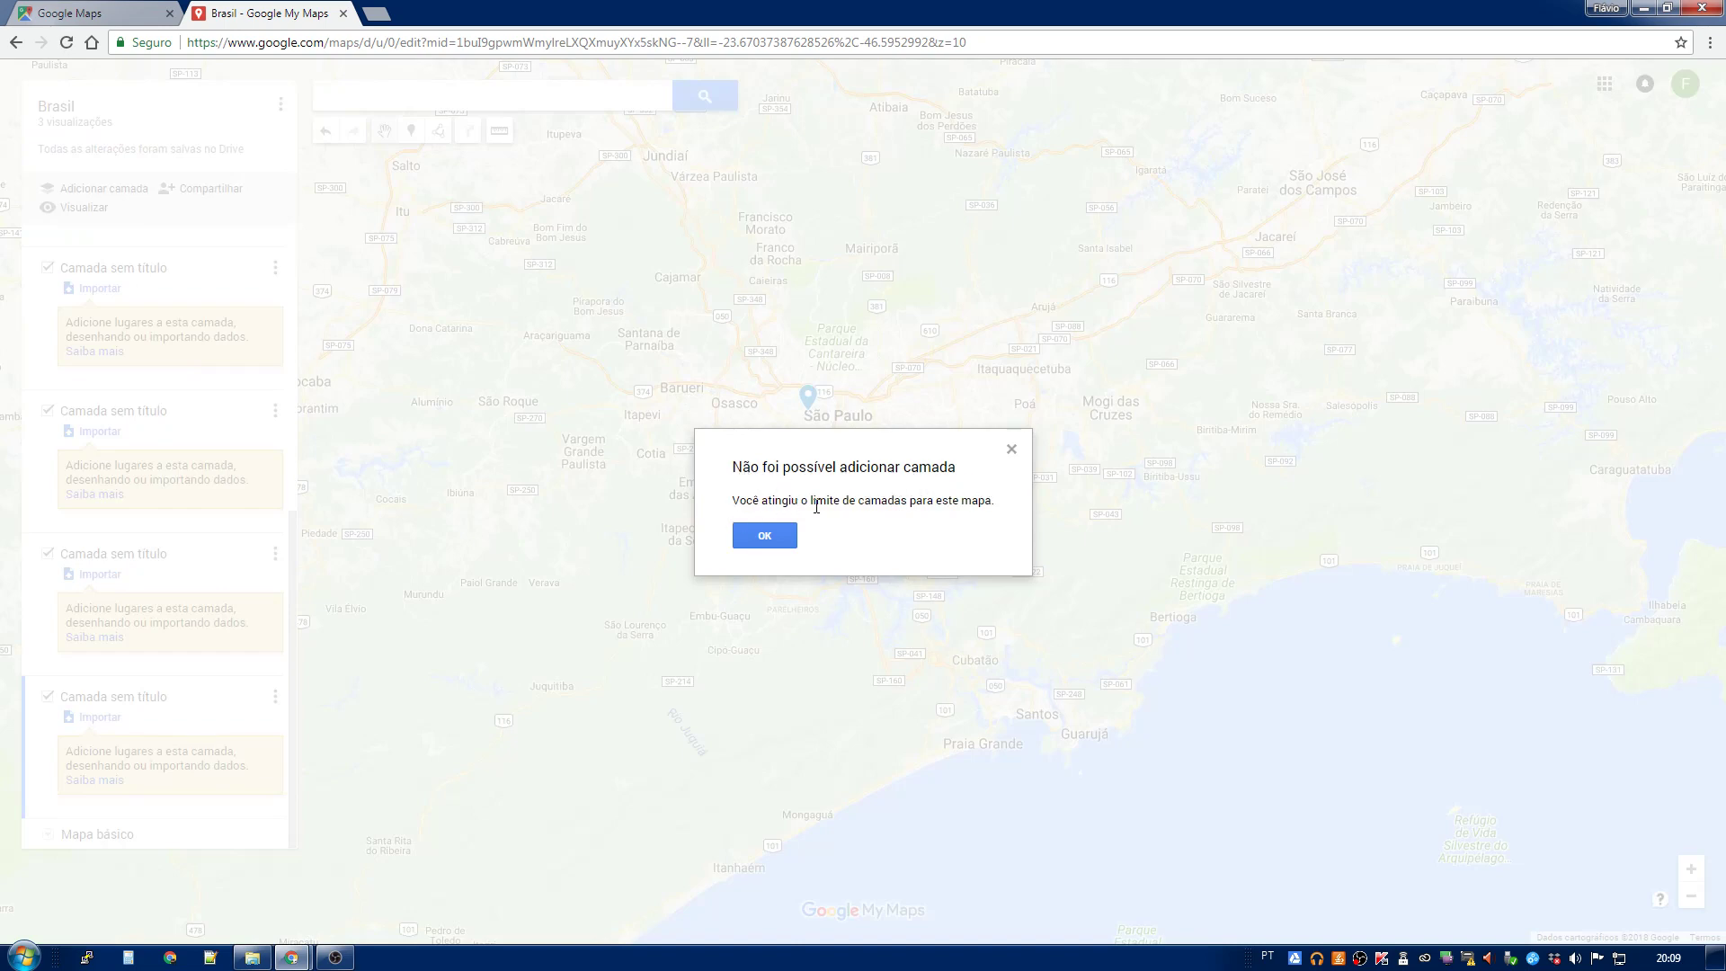
left_click(1013, 451)
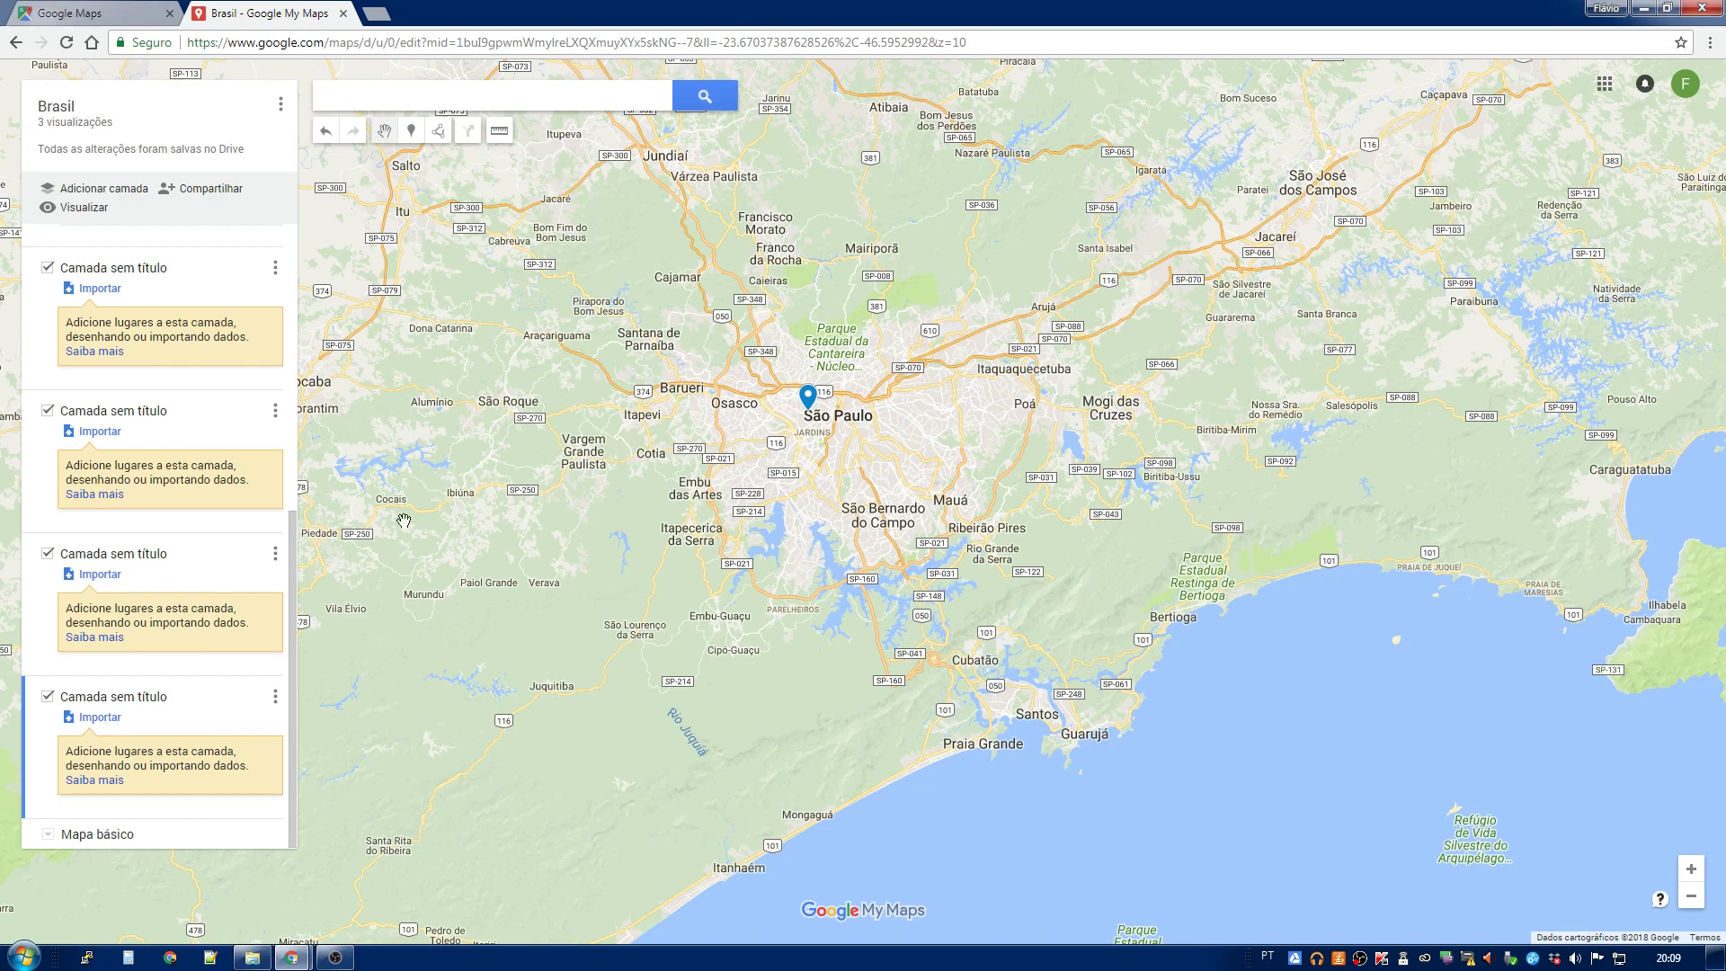
scroll(864, 643, "down", 2)
scroll(873, 646, "down", 2)
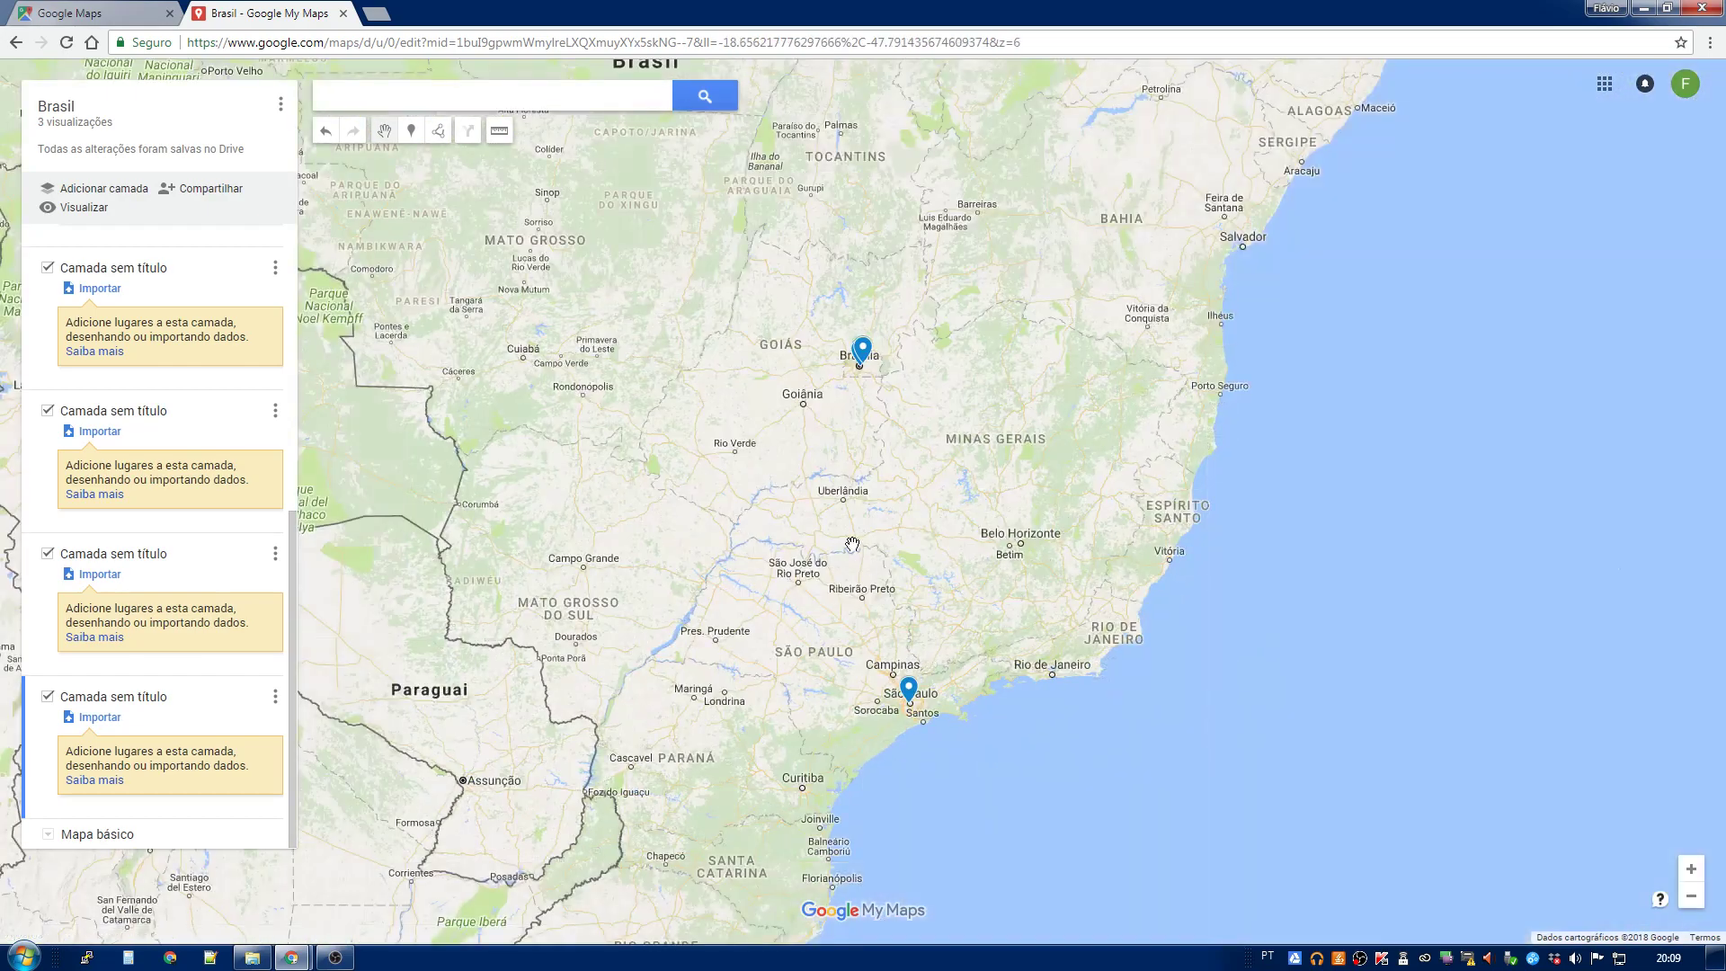
left_click_drag(852, 543, 881, 618)
scroll(875, 572, "down", 1)
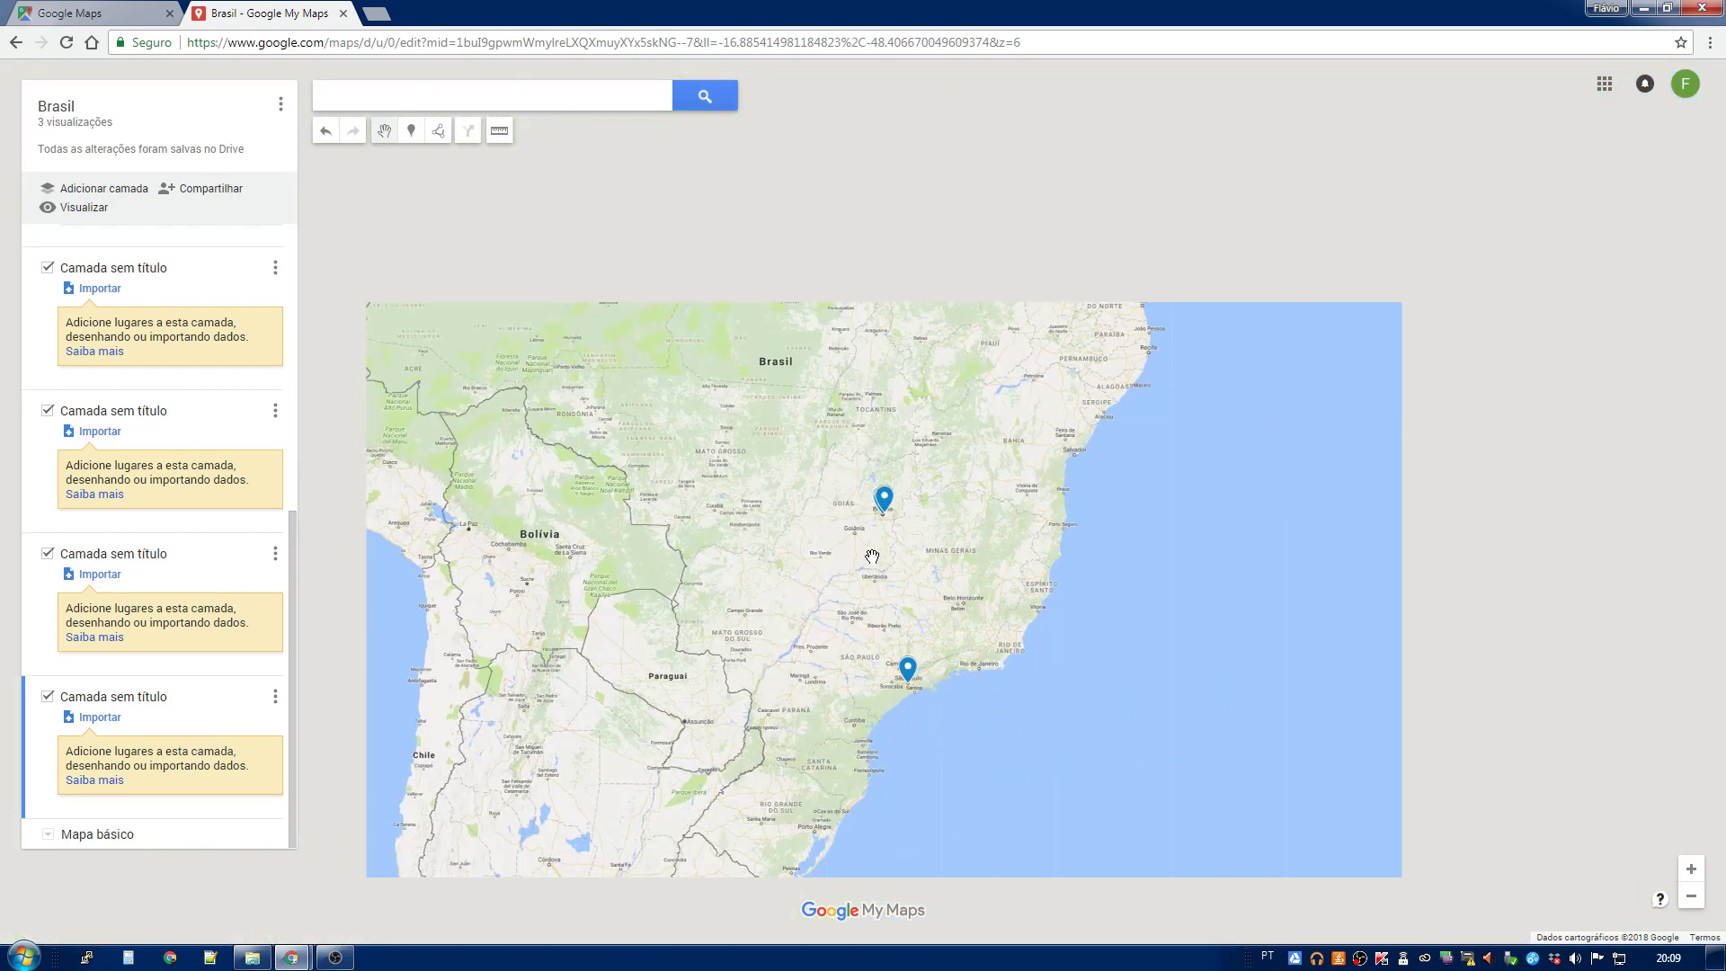
left_click_drag(695, 338, 726, 399)
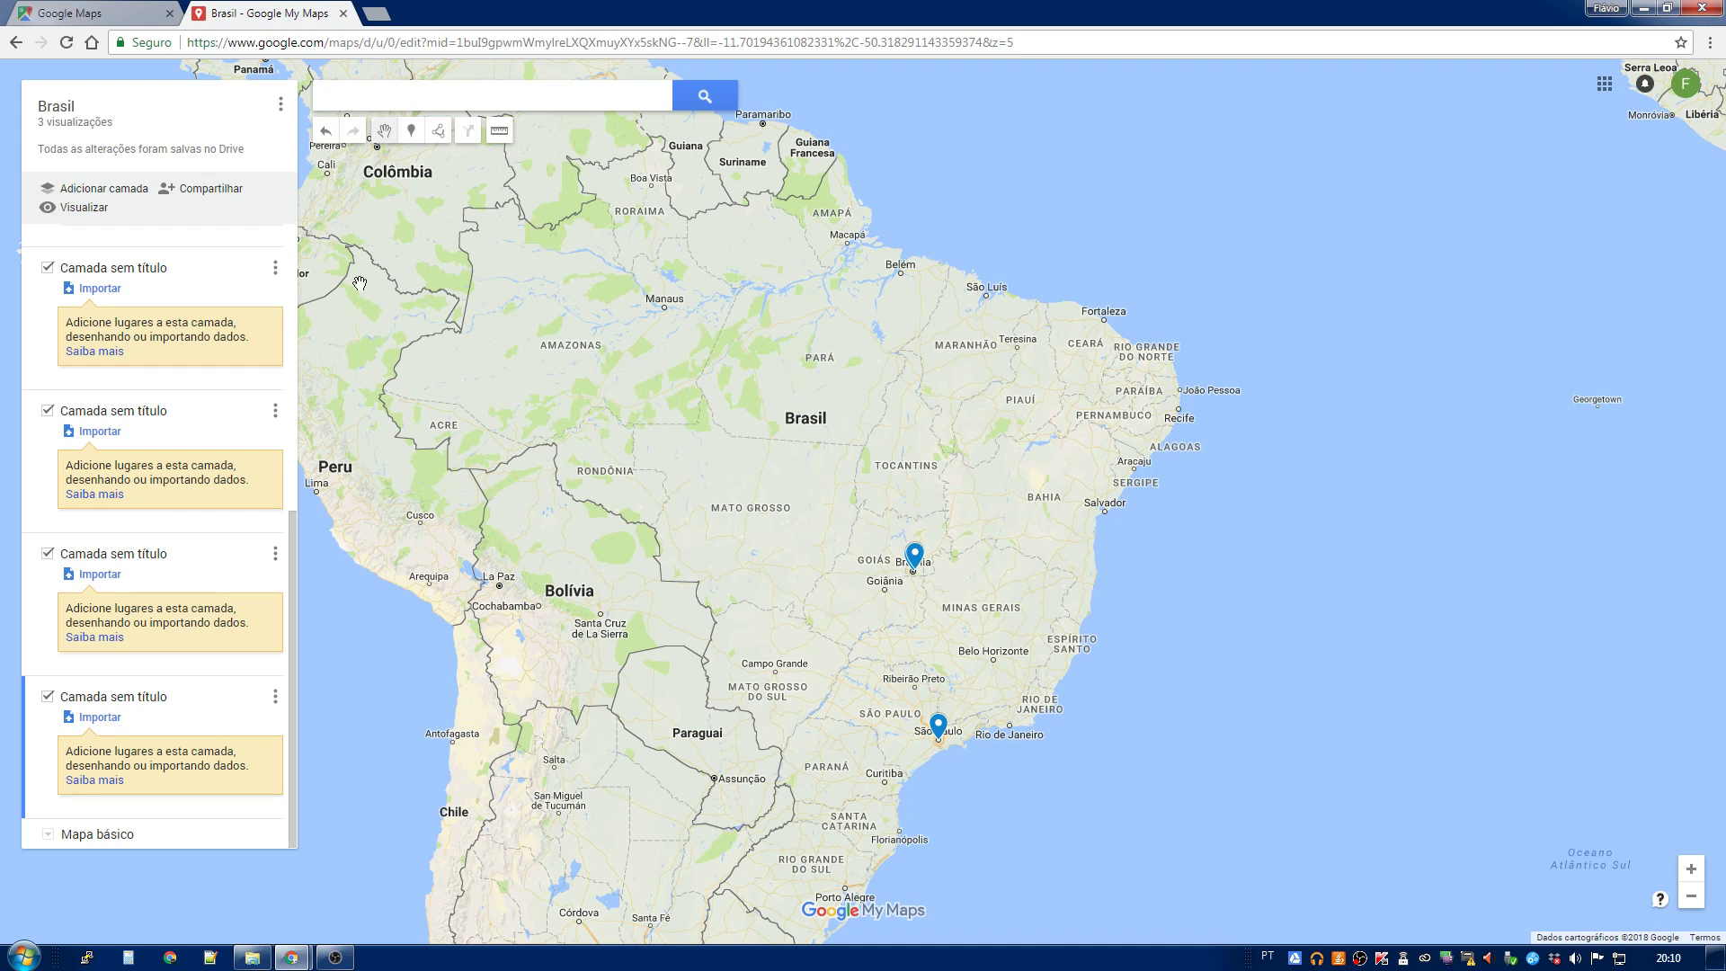
Step: Share the map so that anyone with the link can view it, and save the sharing settings
left_click(180, 191)
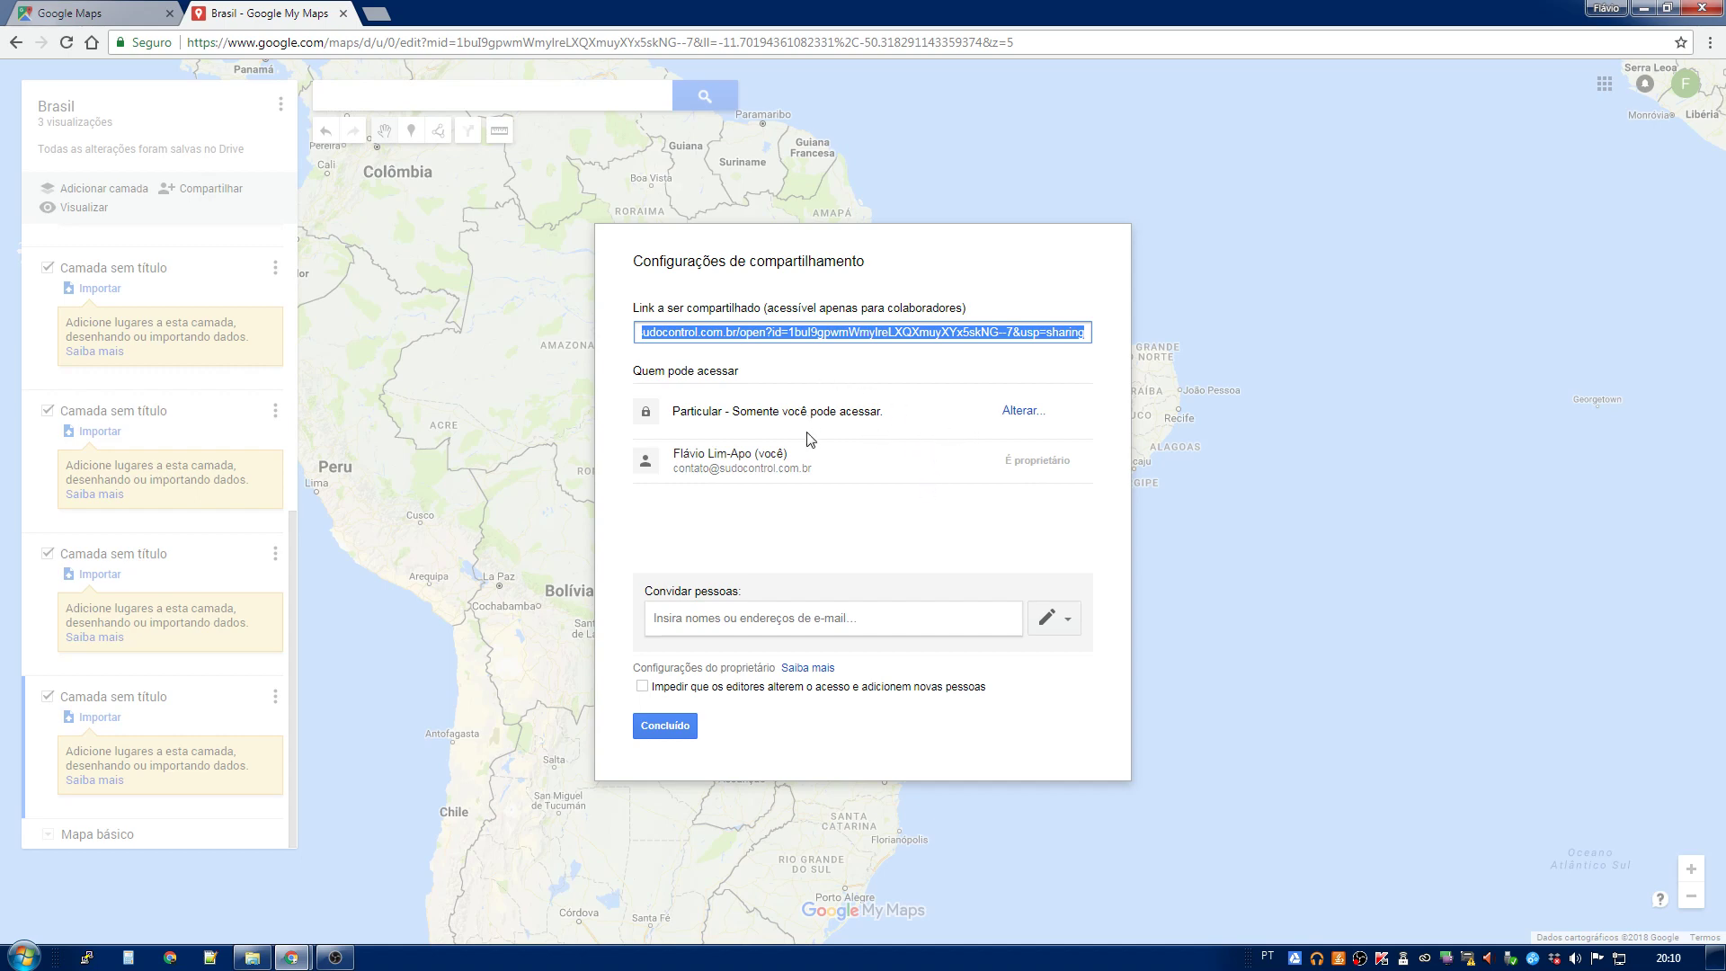
left_click(1012, 414)
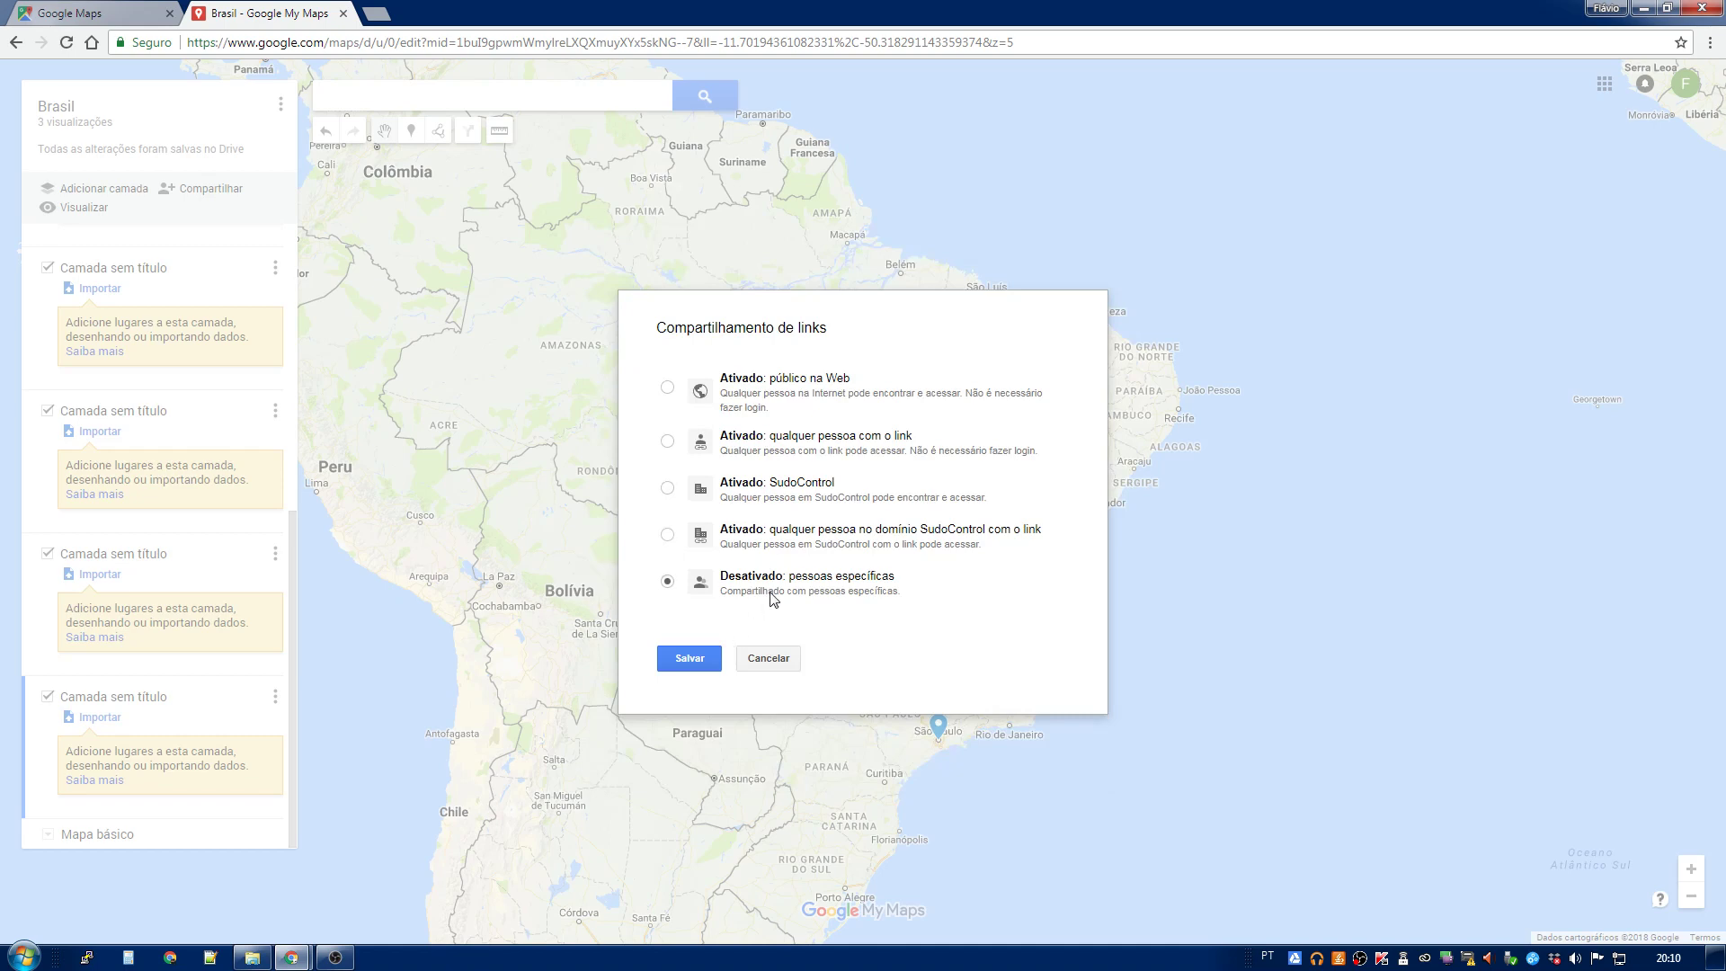
left_click(802, 450)
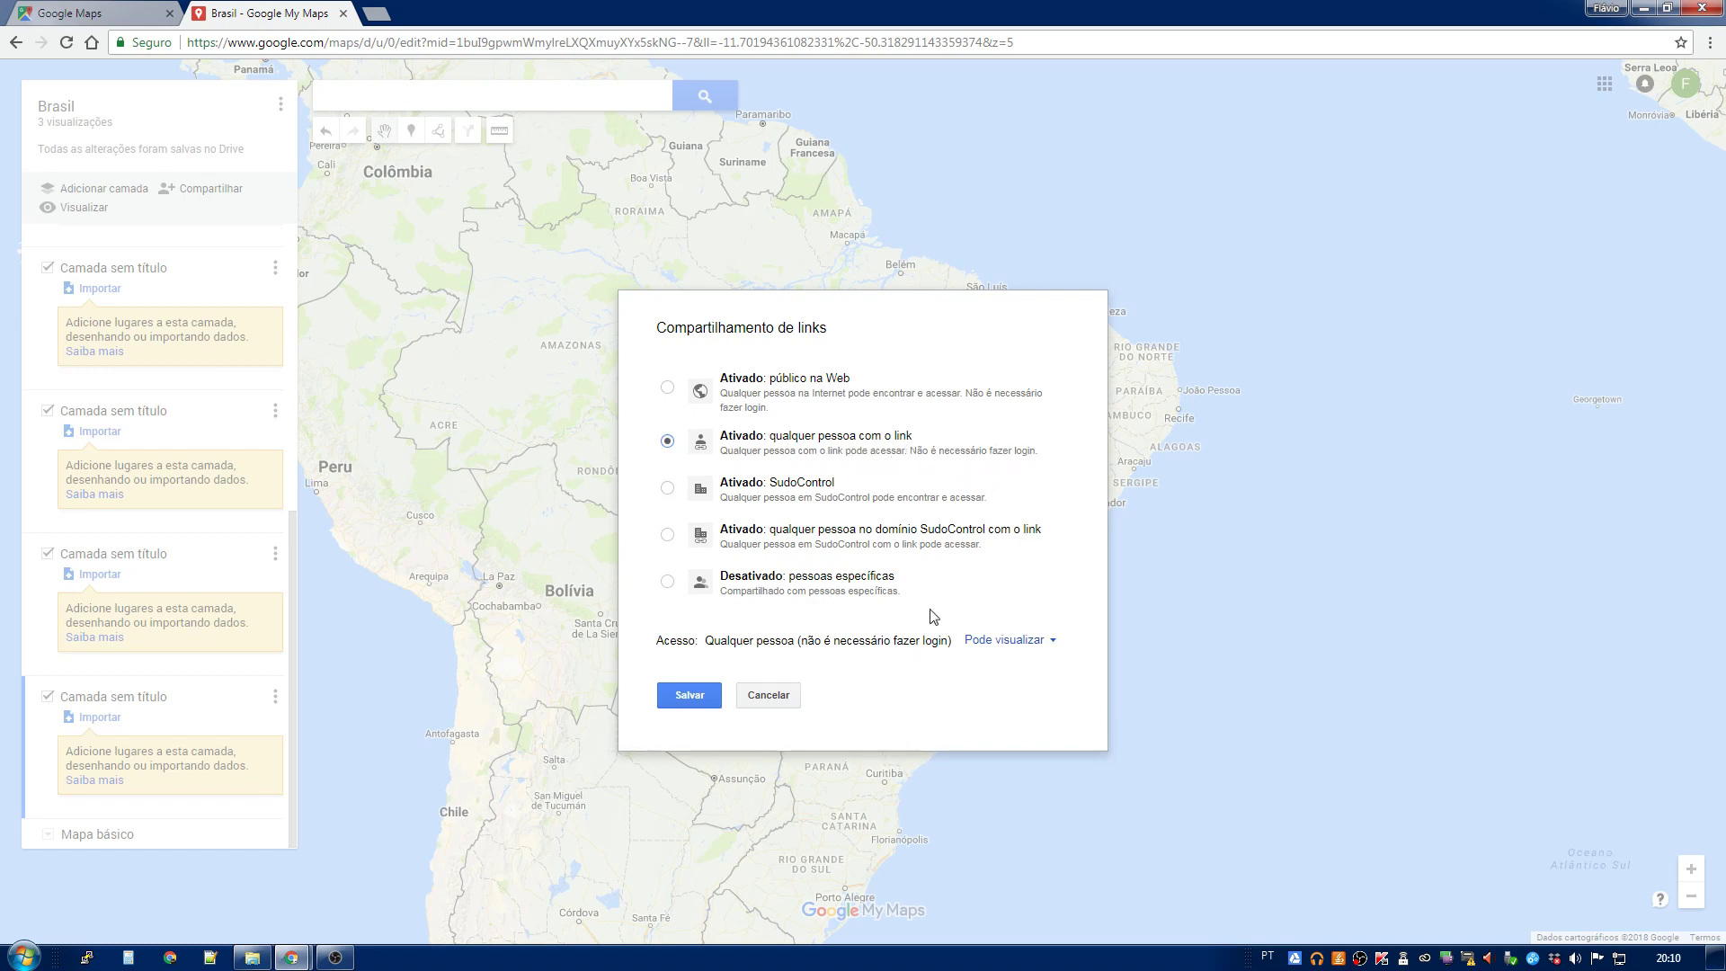
left_click(708, 698)
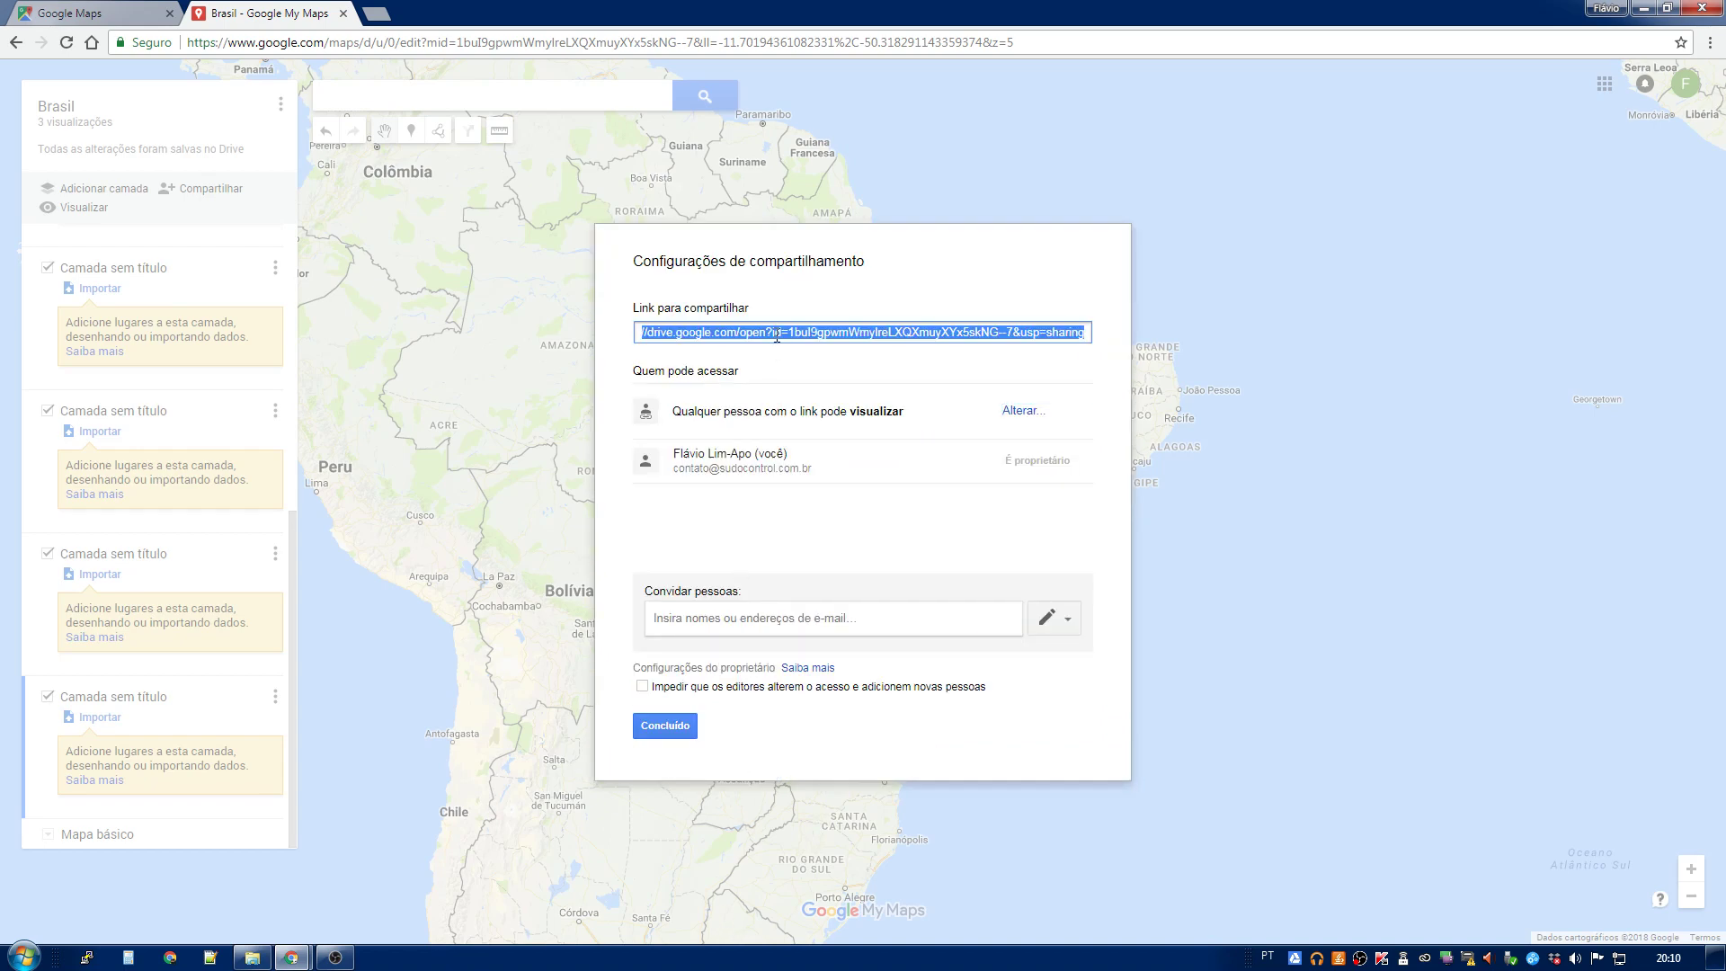
left_click(652, 728)
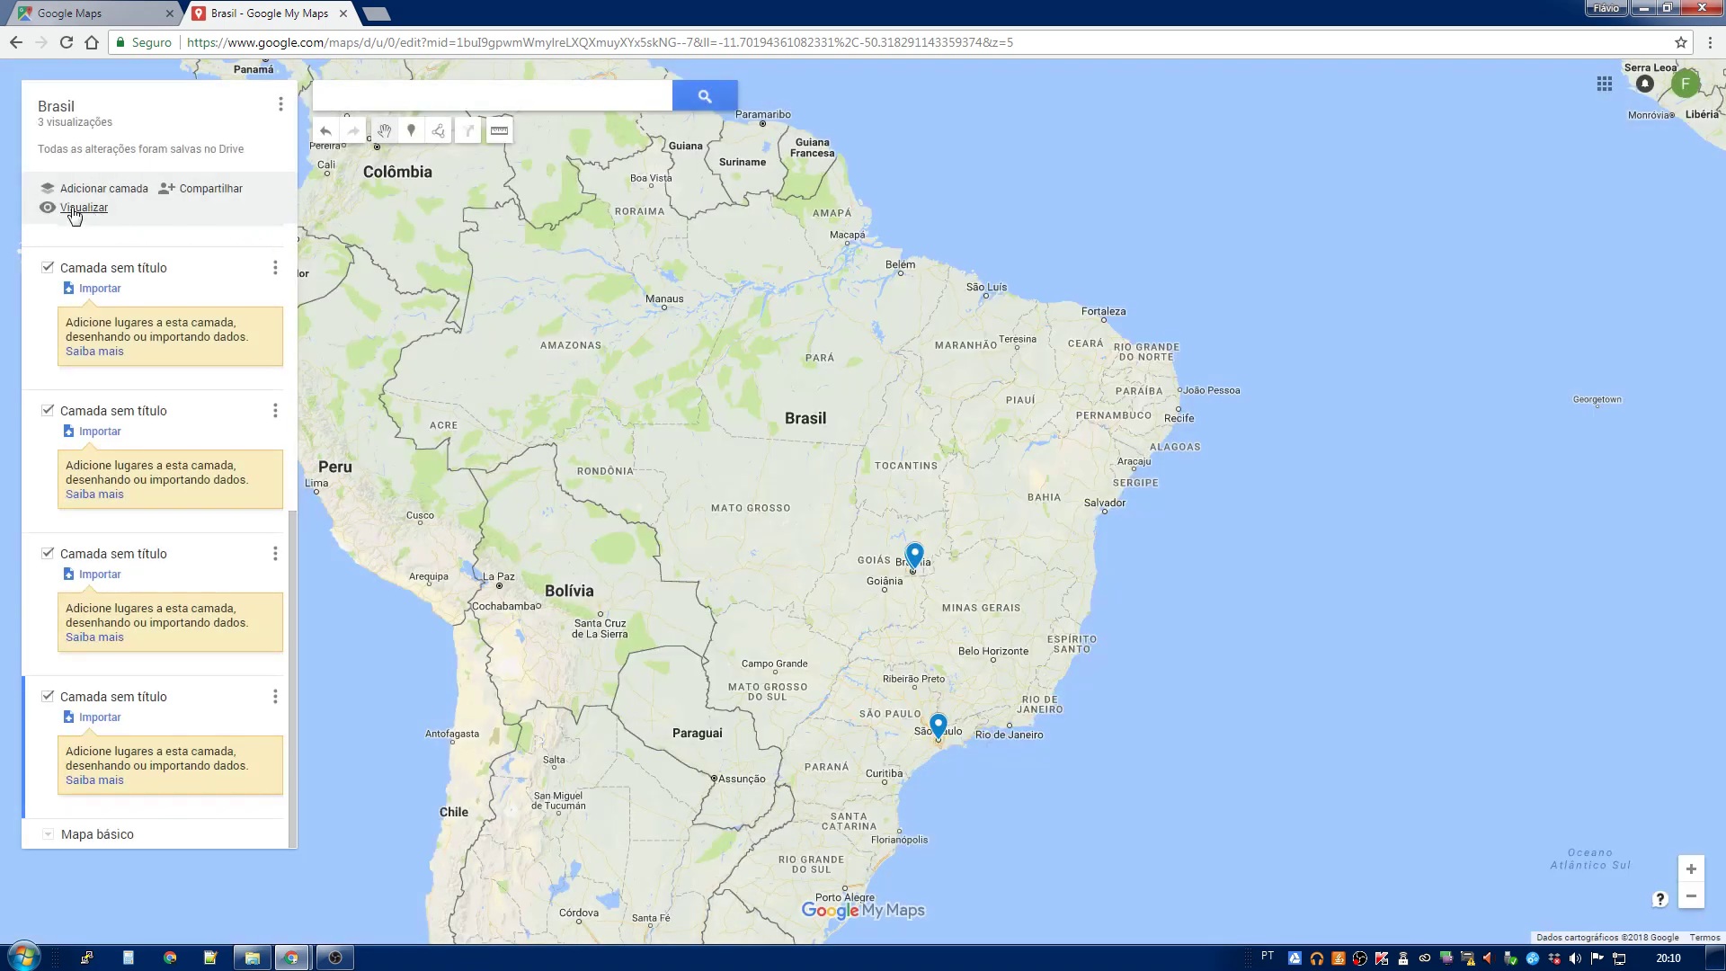
Step: Preview the map in view-only mode, hide the Capital layer and show the Brasília to Salvador route layer
left_click(73, 208)
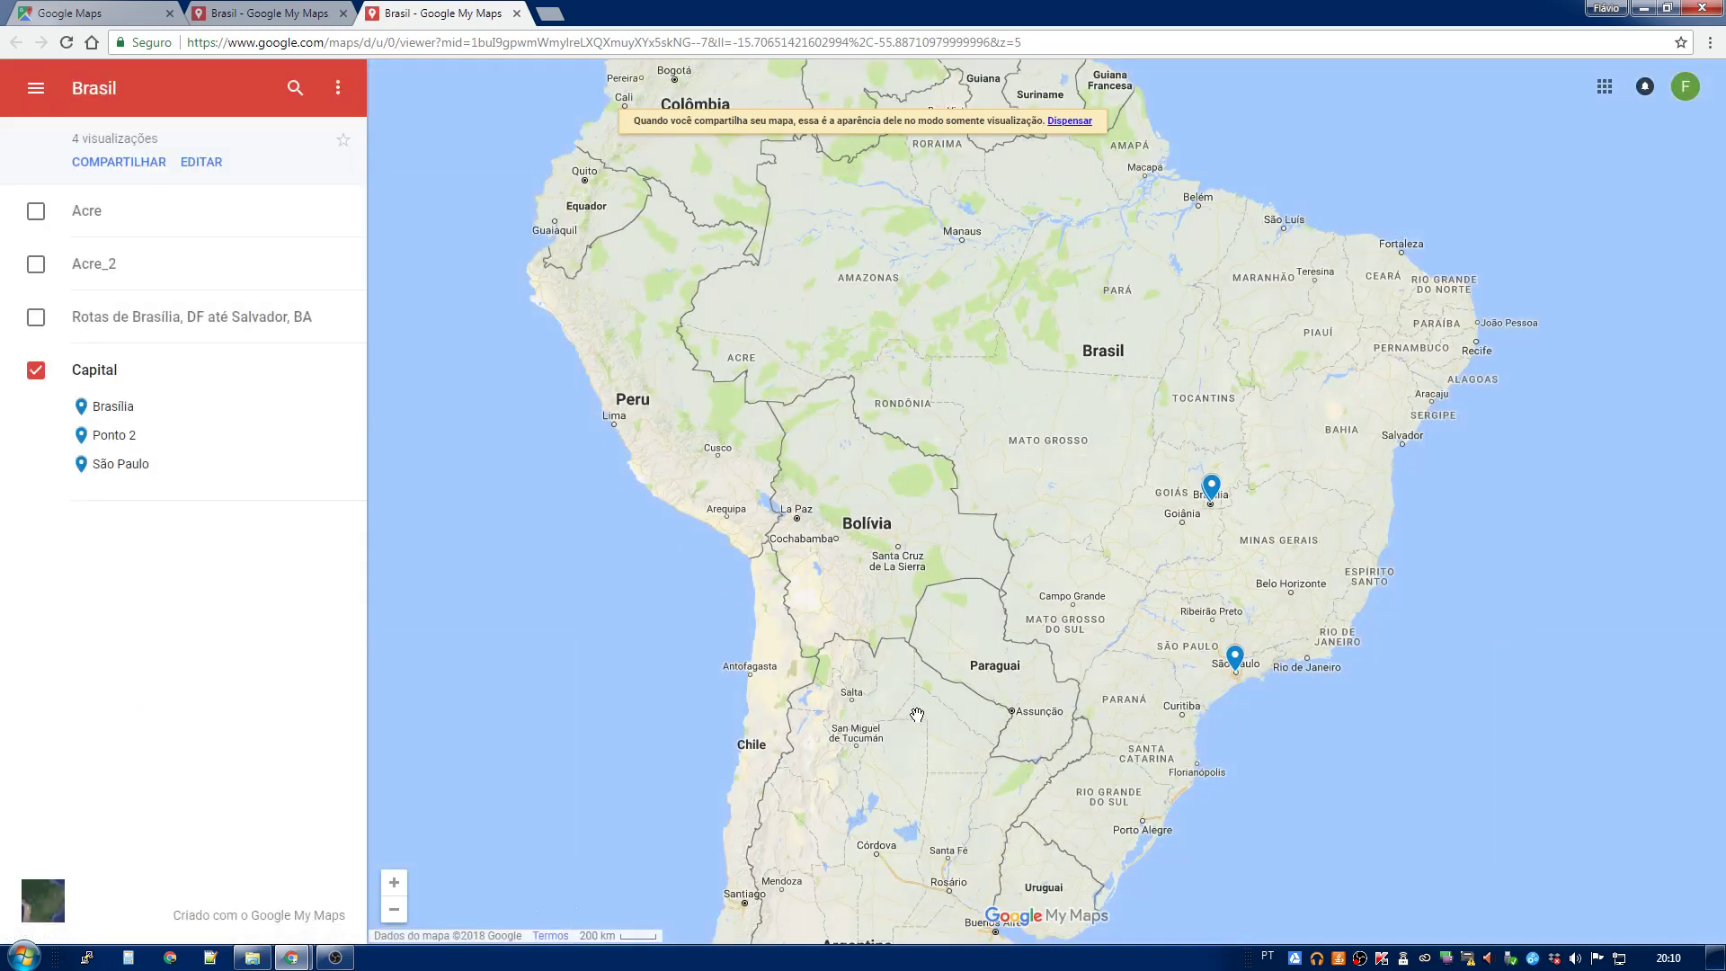
left_click_drag(1474, 610, 1384, 637)
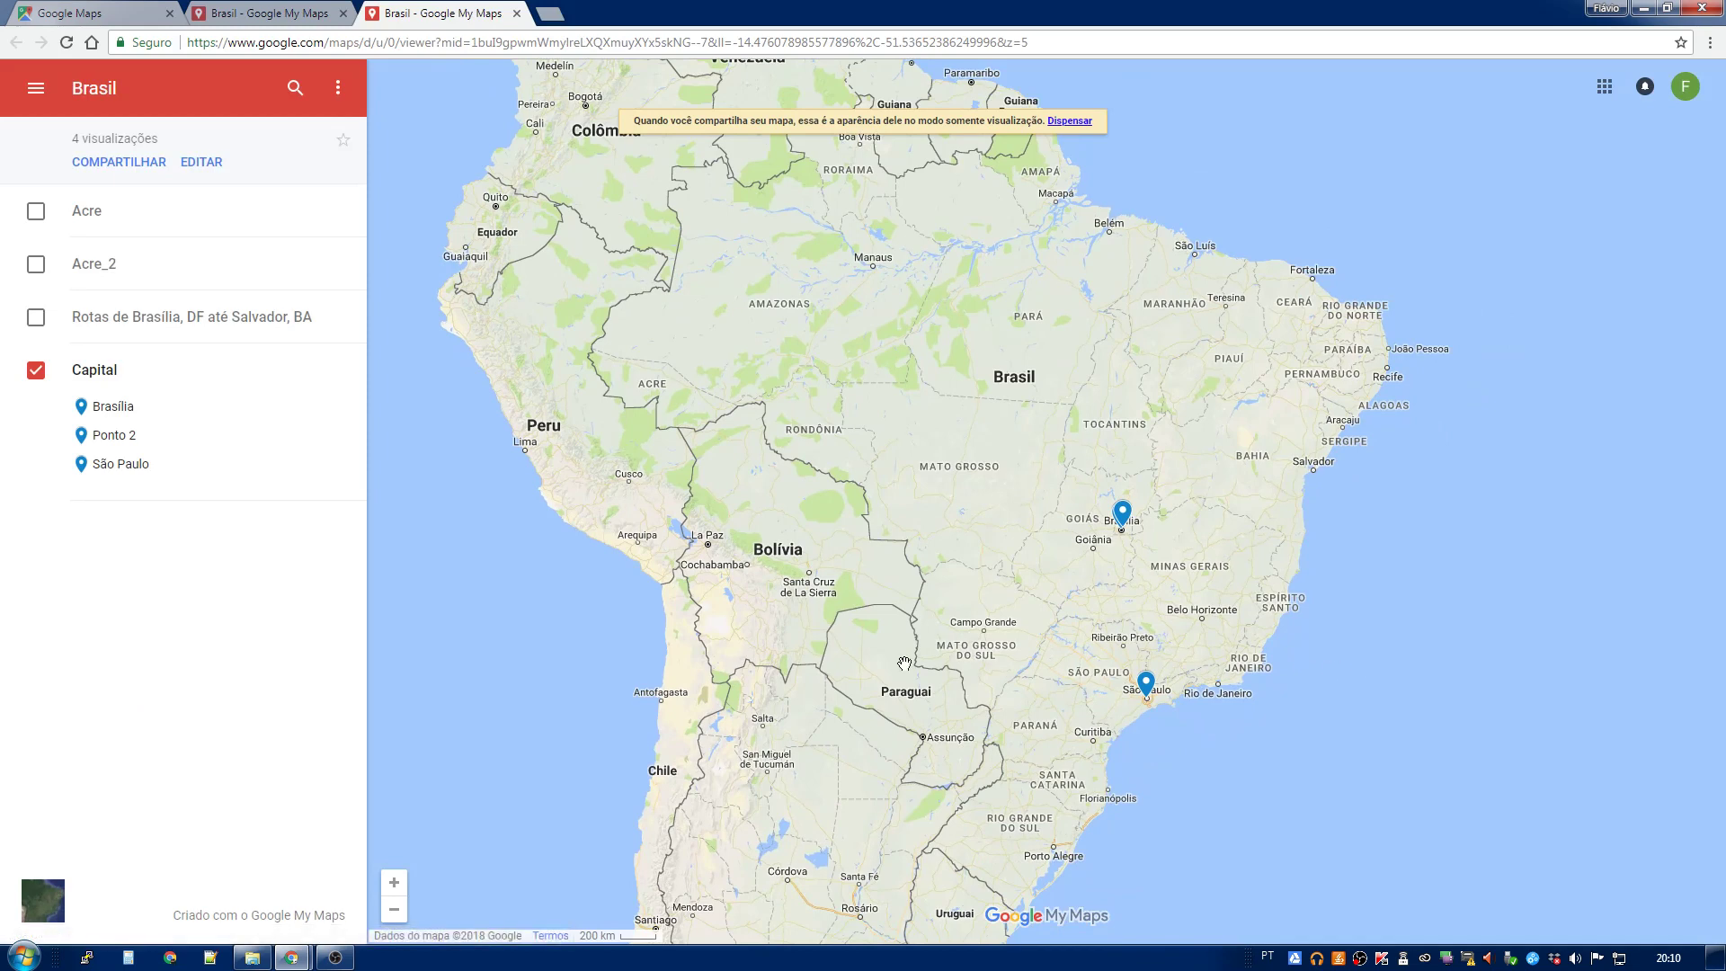
left_click(37, 373)
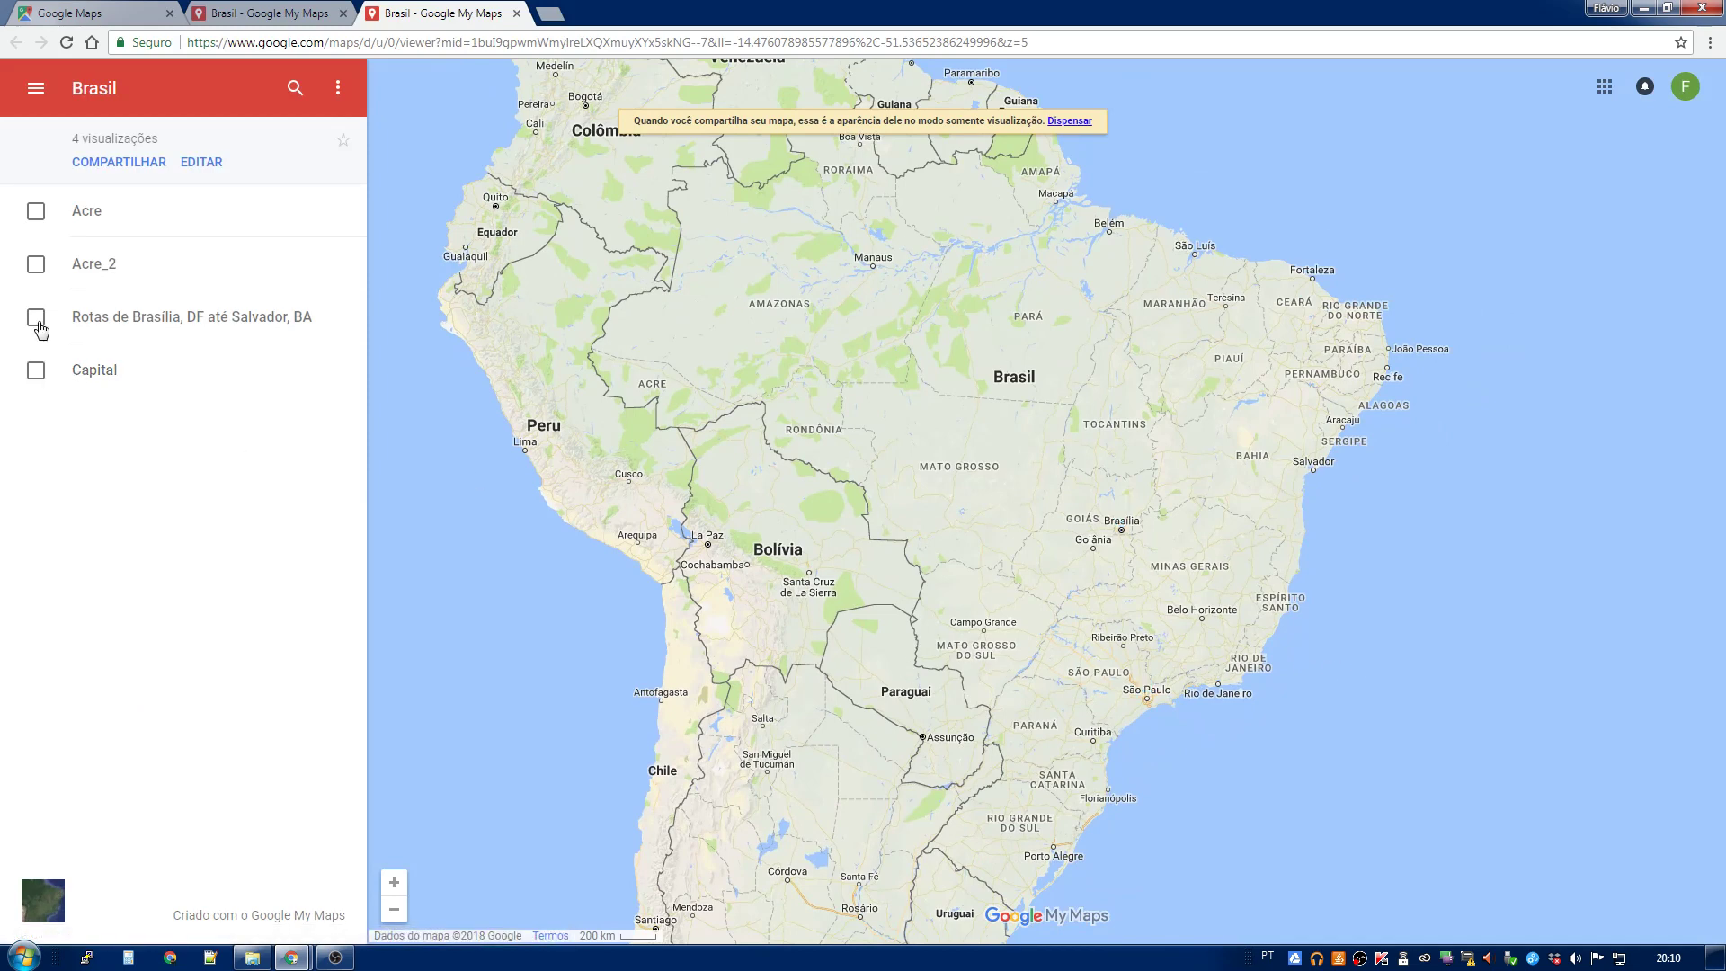
left_click(37, 320)
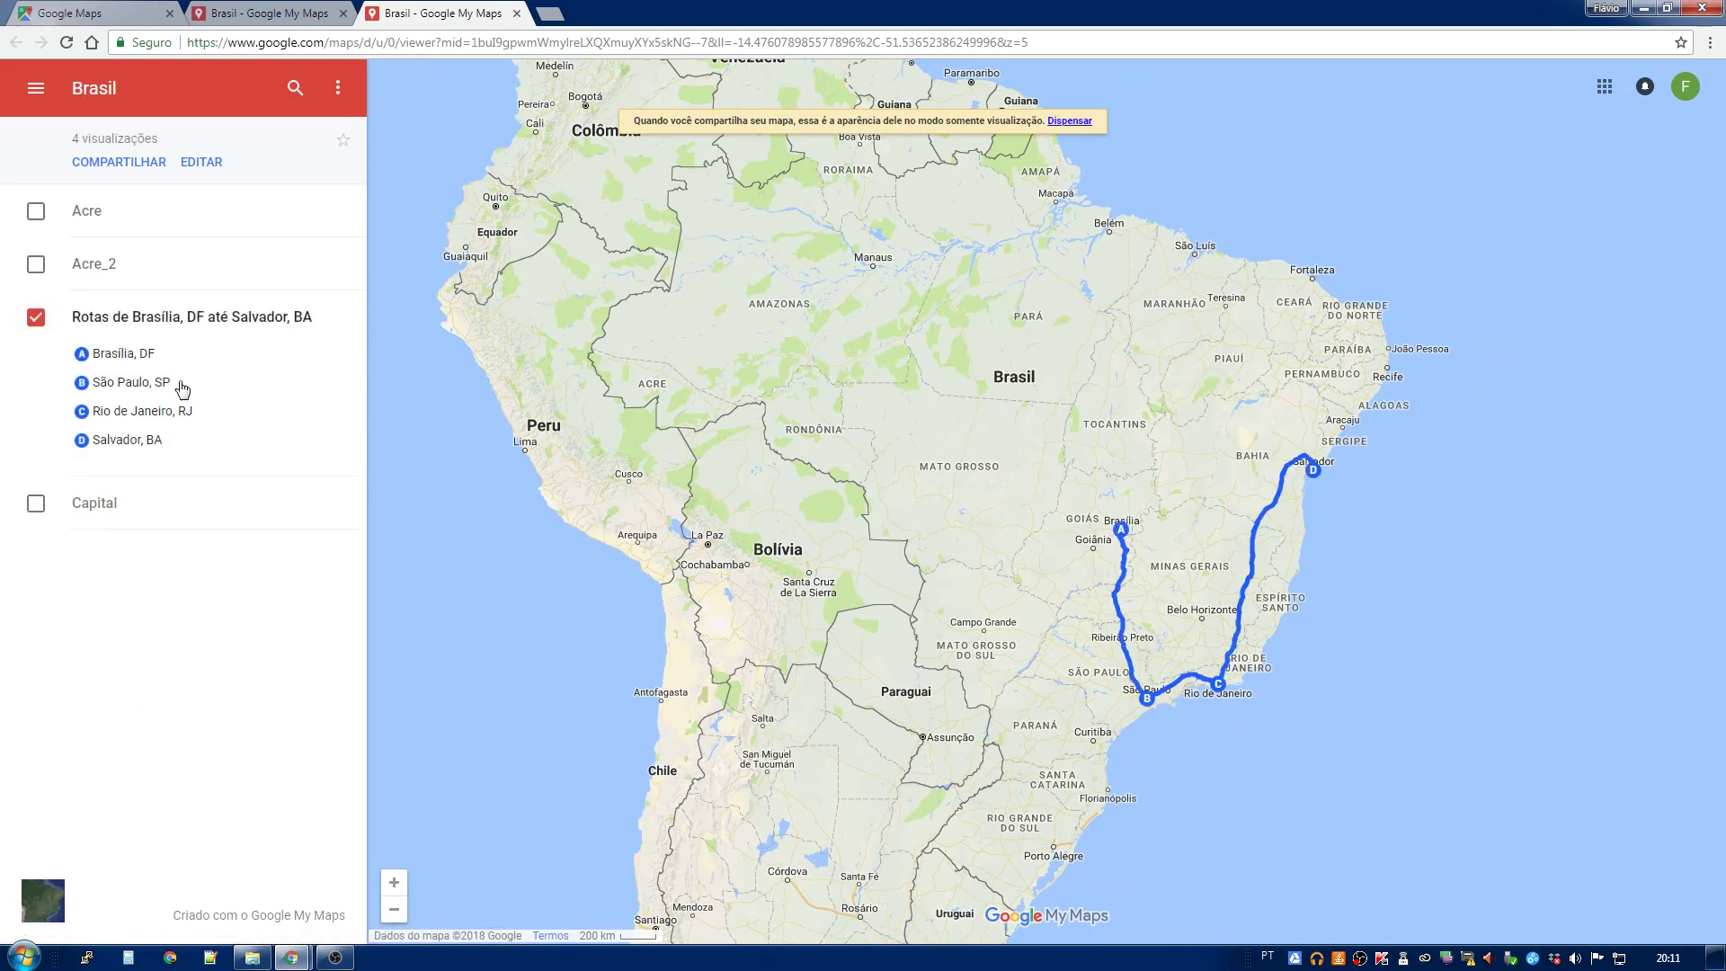
Step: Show the Acre_2 layer instead of the route layer in the preview and expand its list of localities
left_click(36, 318)
left_click(36, 264)
left_click(36, 365)
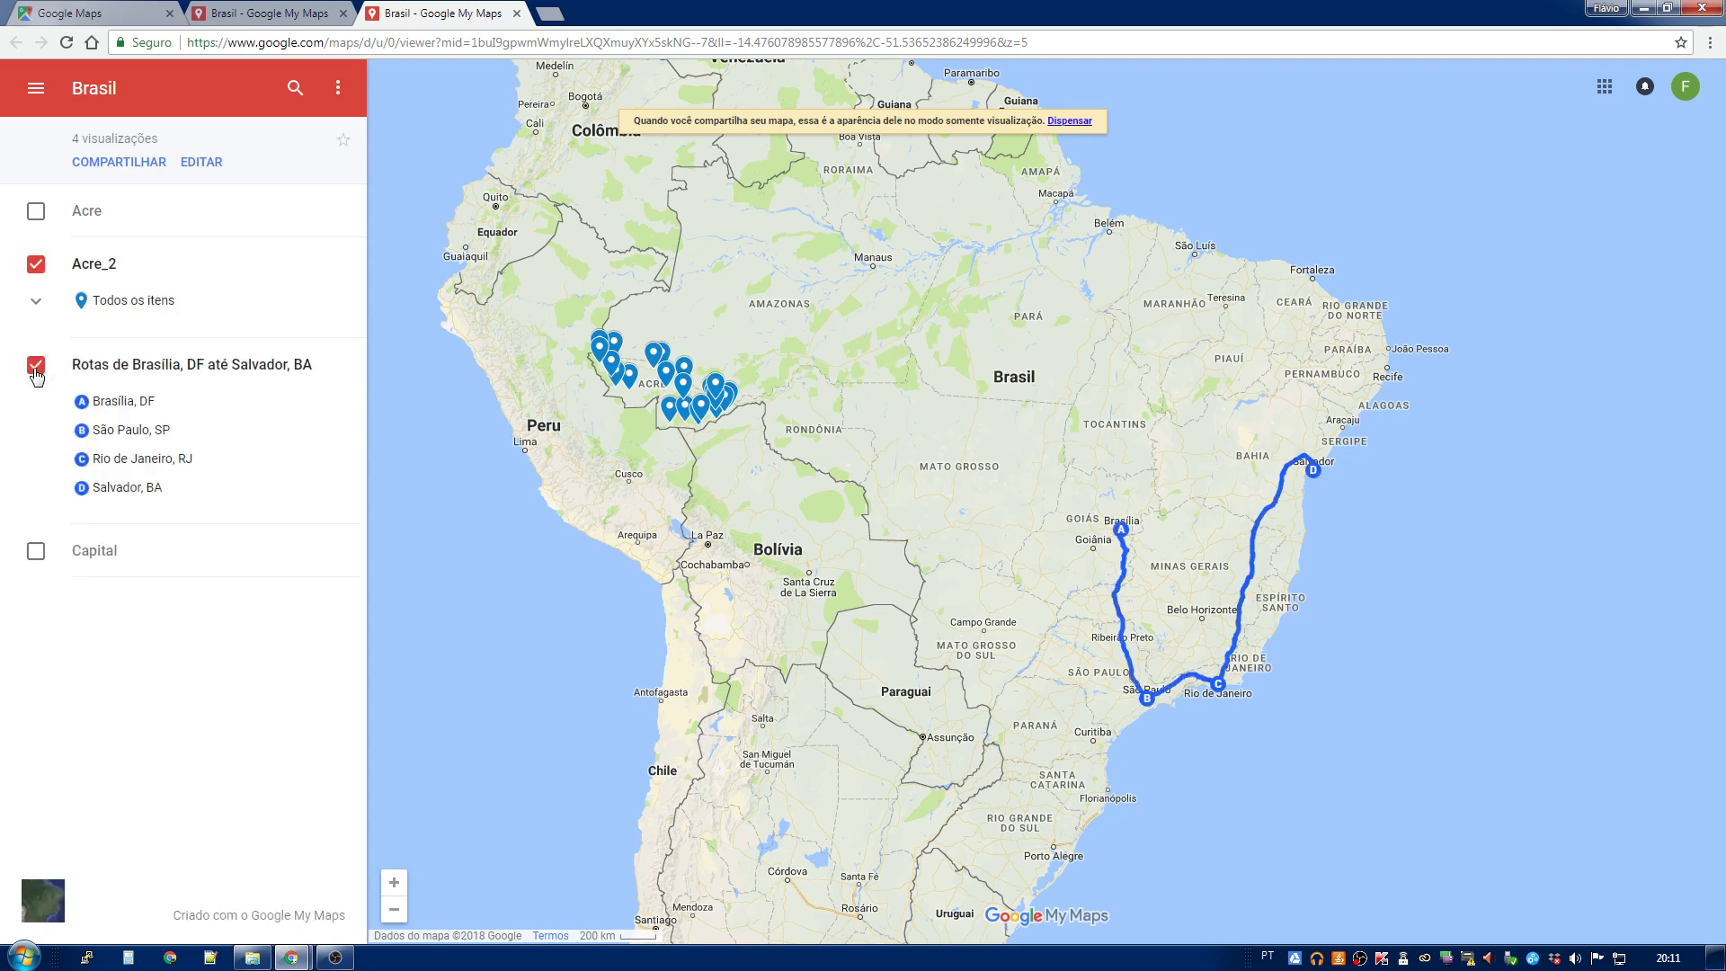
left_click(36, 365)
left_click(36, 211)
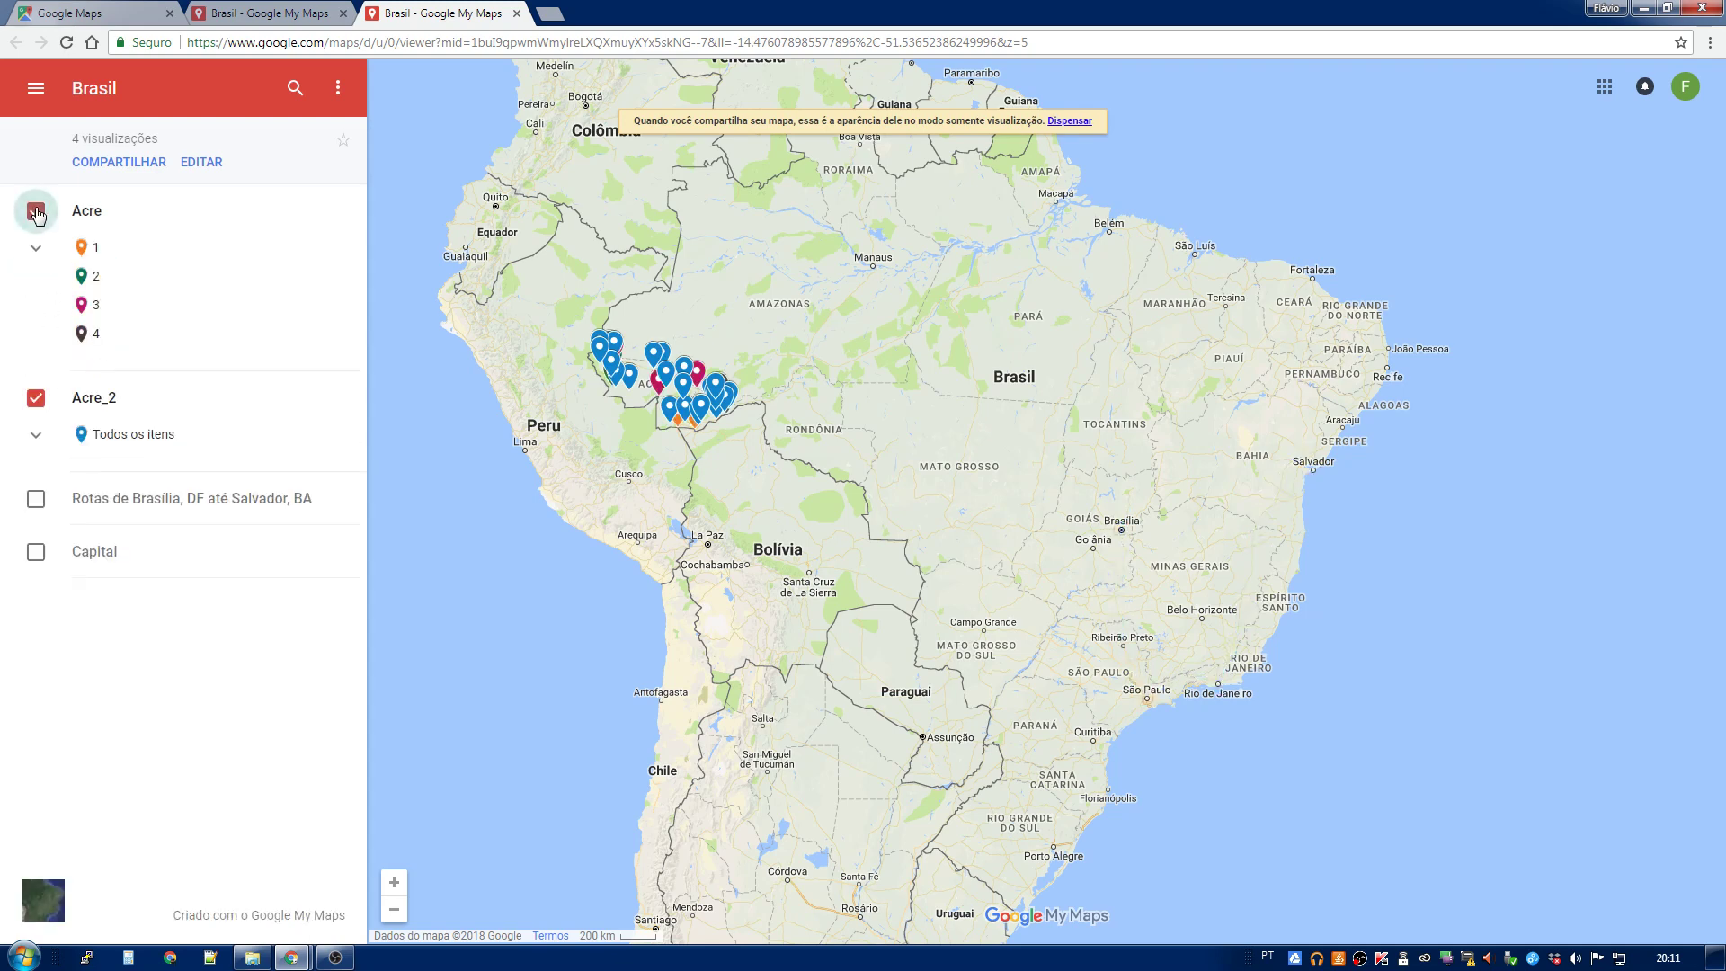
left_click(36, 212)
left_click(34, 299)
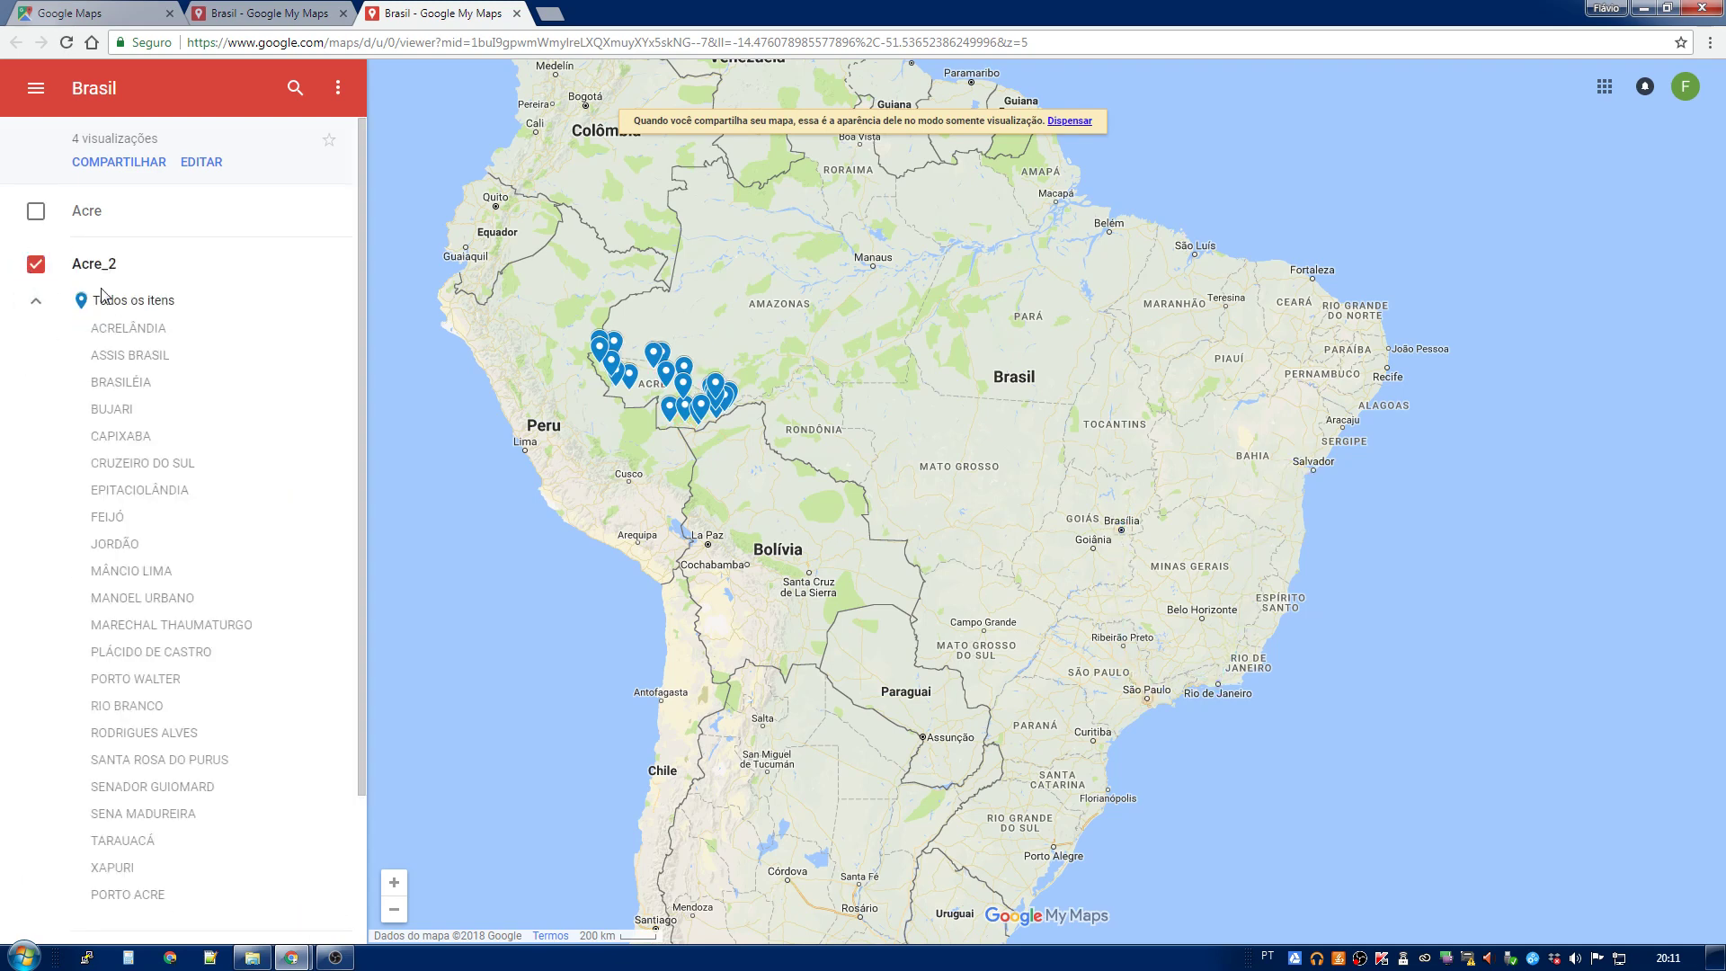
Step: Show the Acre layer in the preview, expand its locality list, view the ACRELÂNDIA/AC details and return to the layer list
left_click(36, 211)
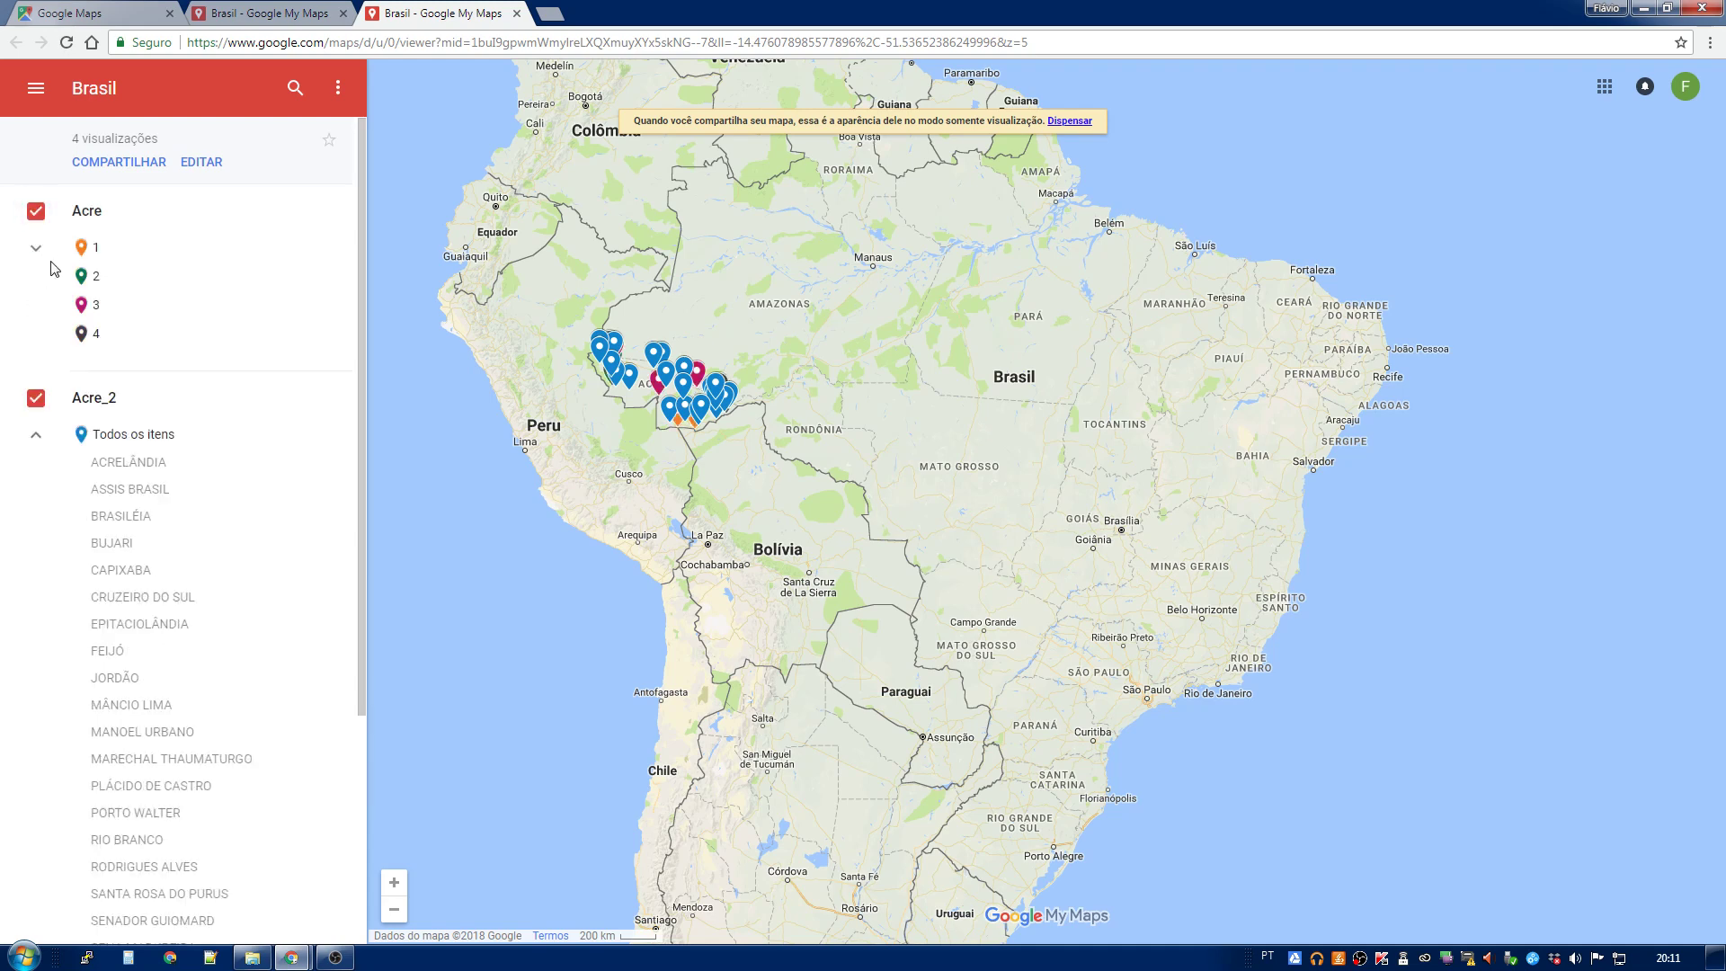
left_click(38, 252)
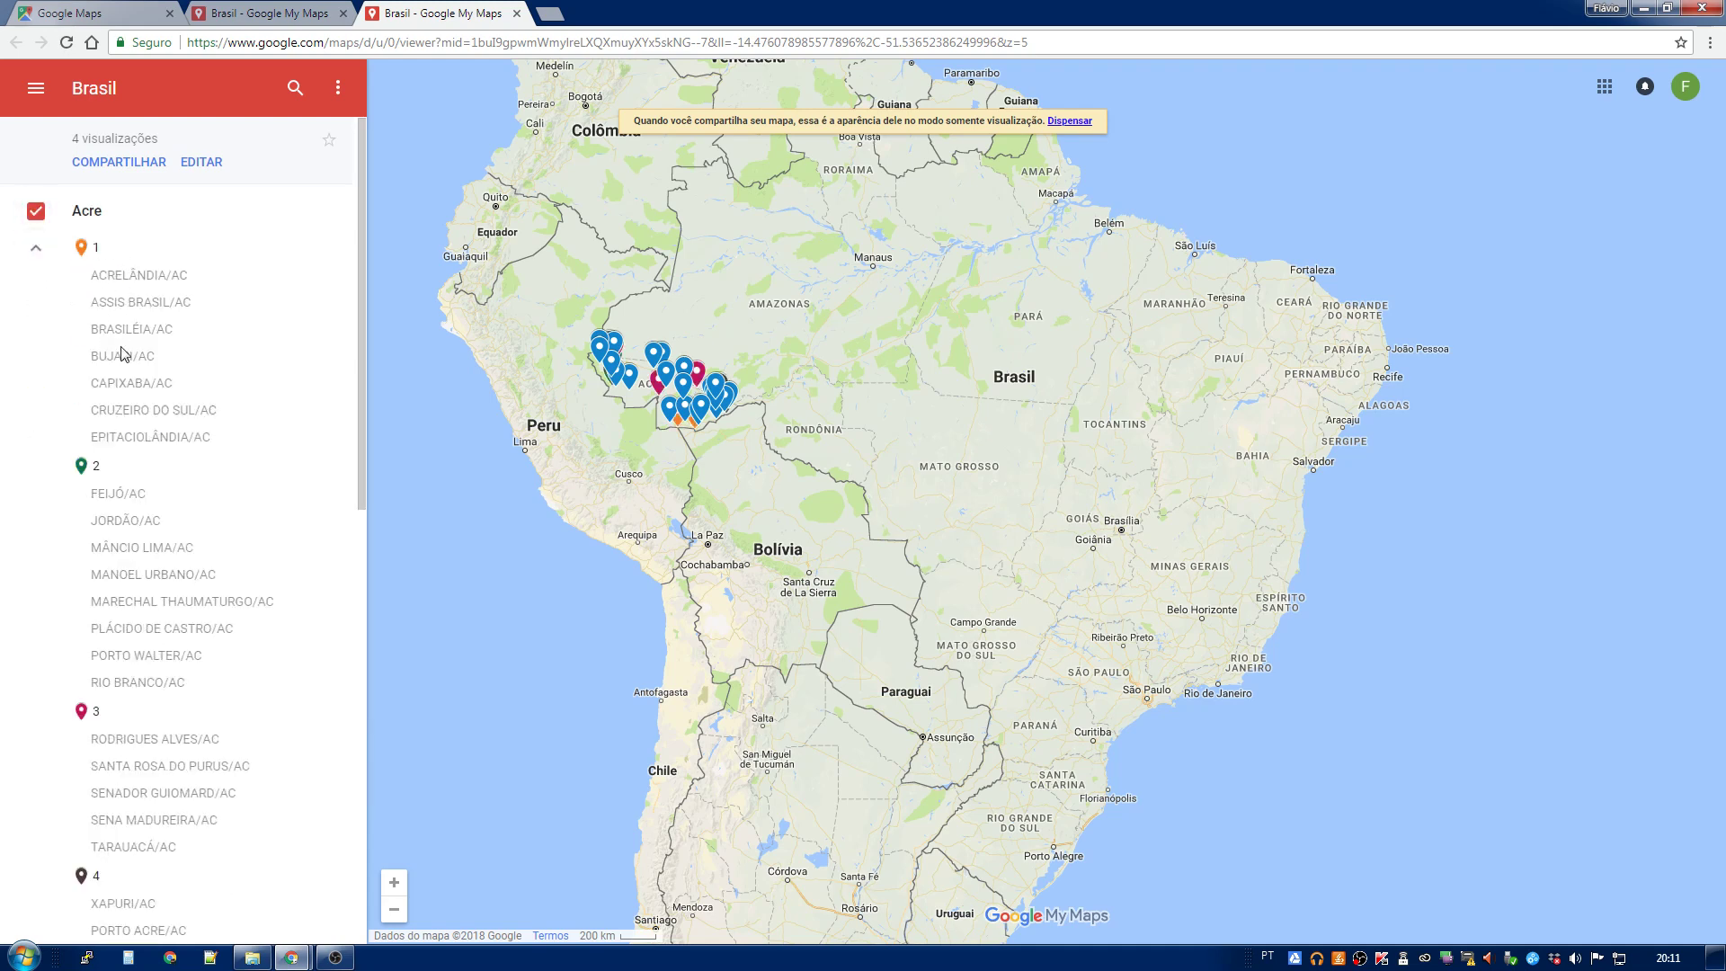
left_click(115, 274)
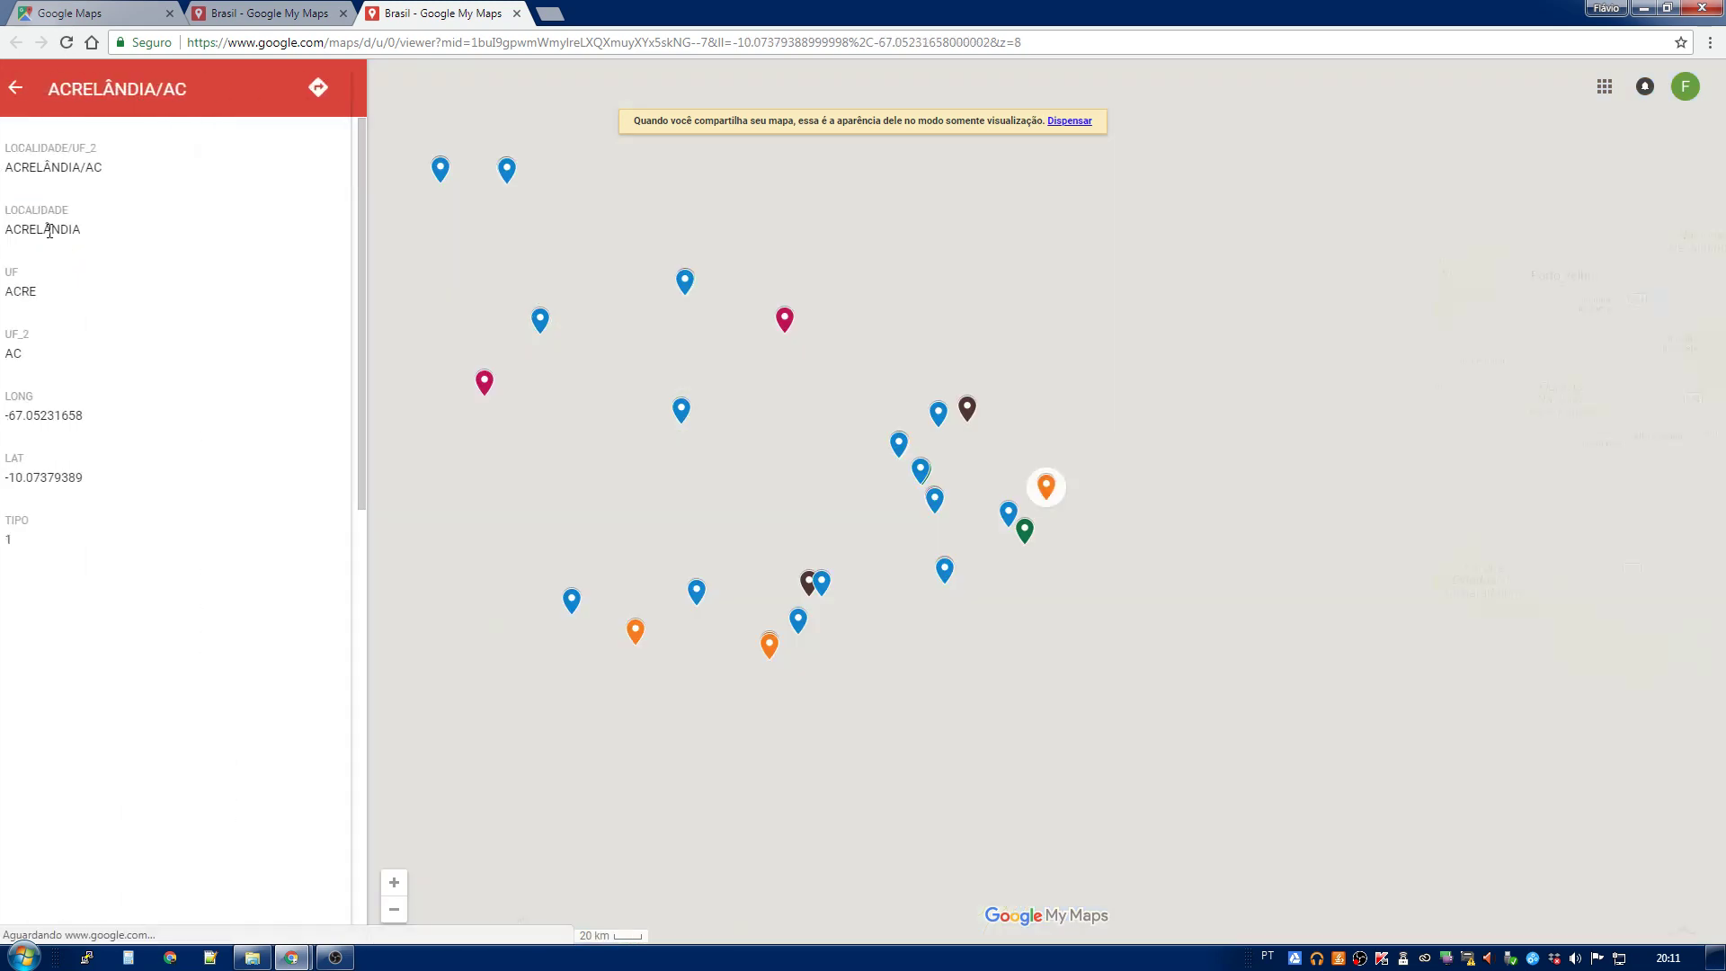
left_click(32, 87)
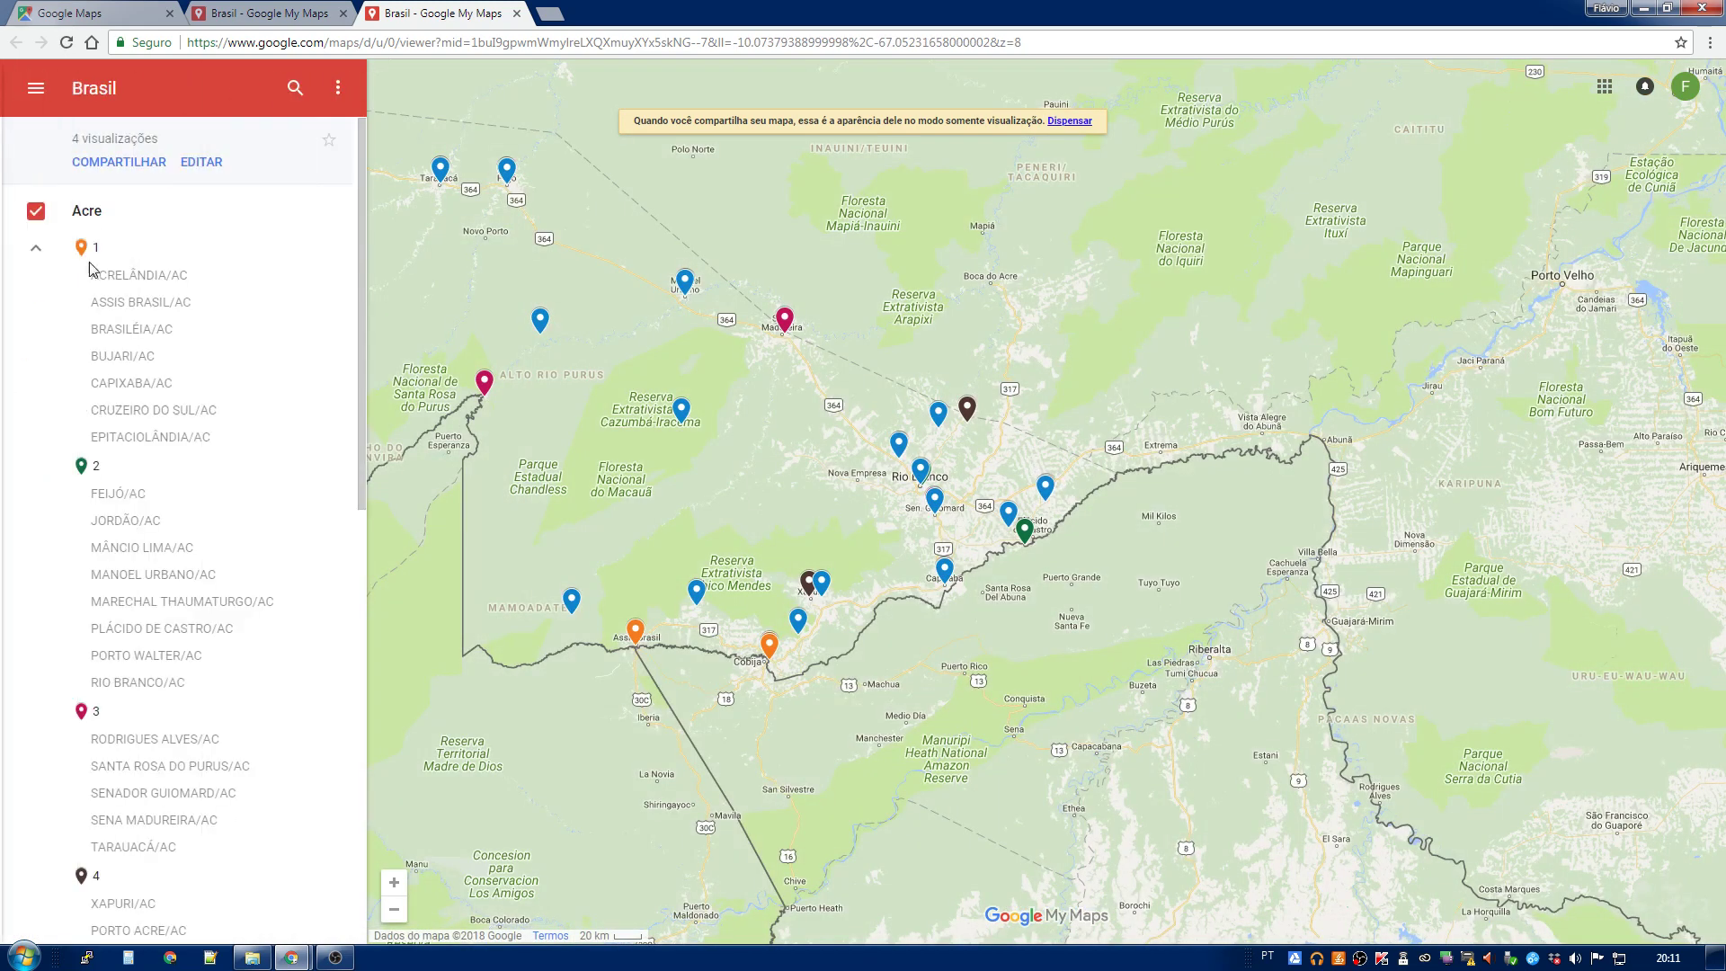
Step: Show only the Acre layer in the preview, view the details of the BUJARI/AC marker and return to the layer list
left_click(36, 210)
left_click(36, 264)
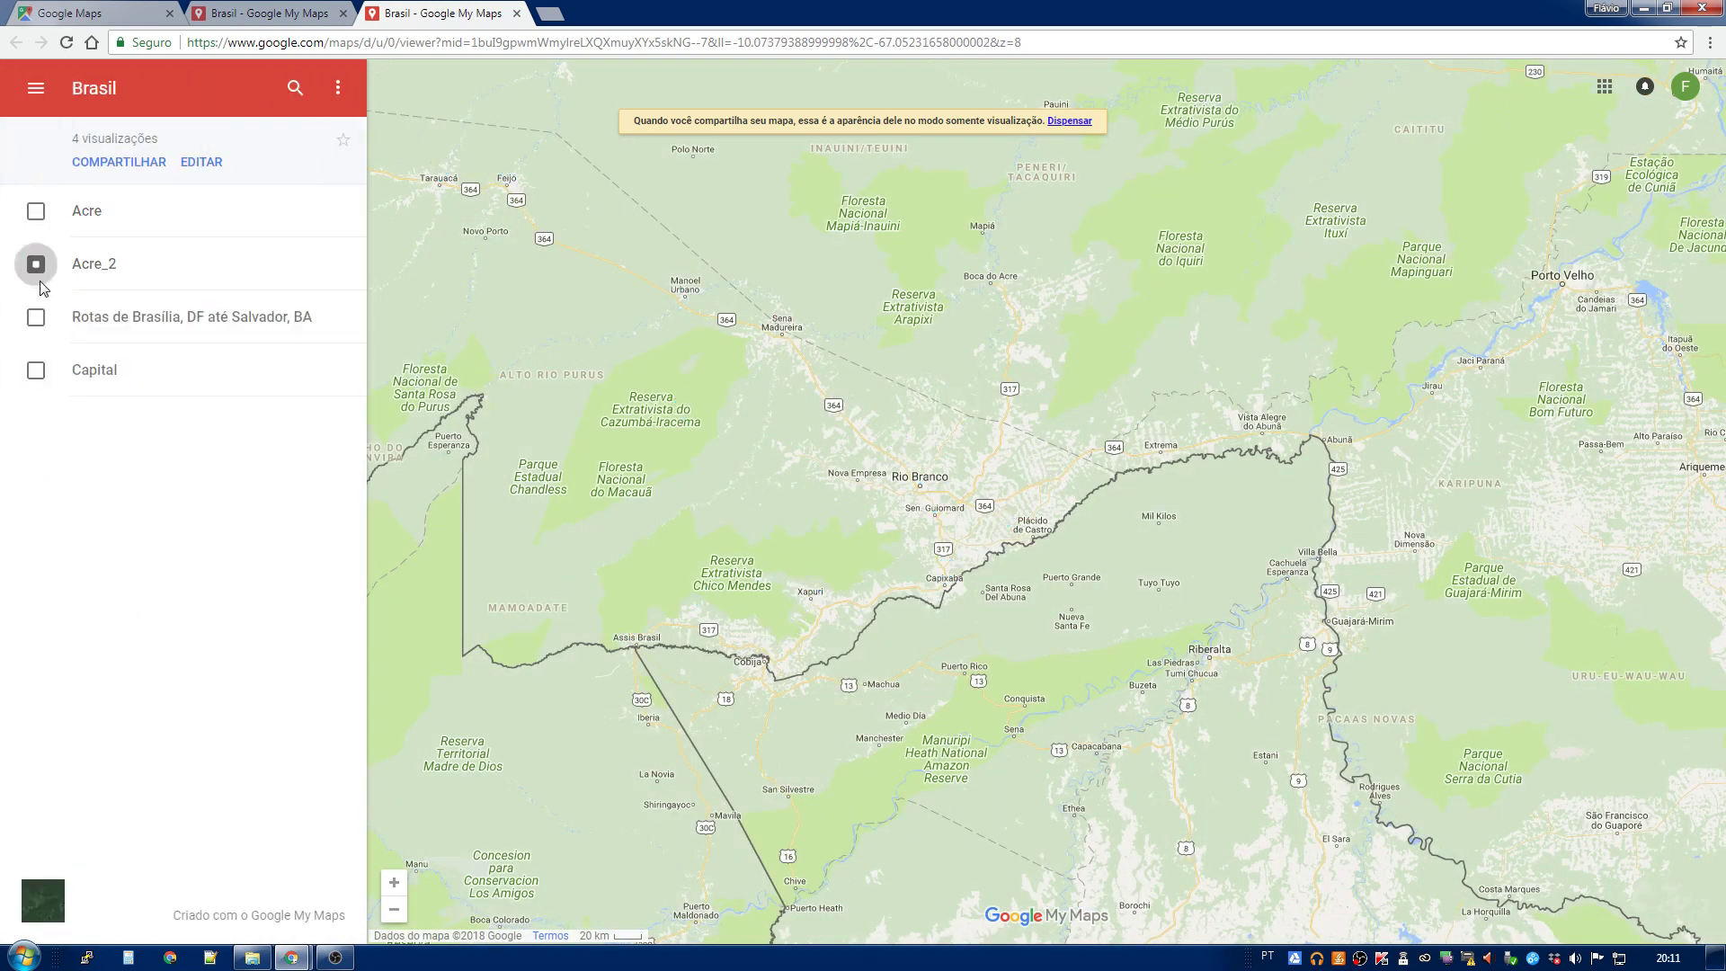
left_click(36, 211)
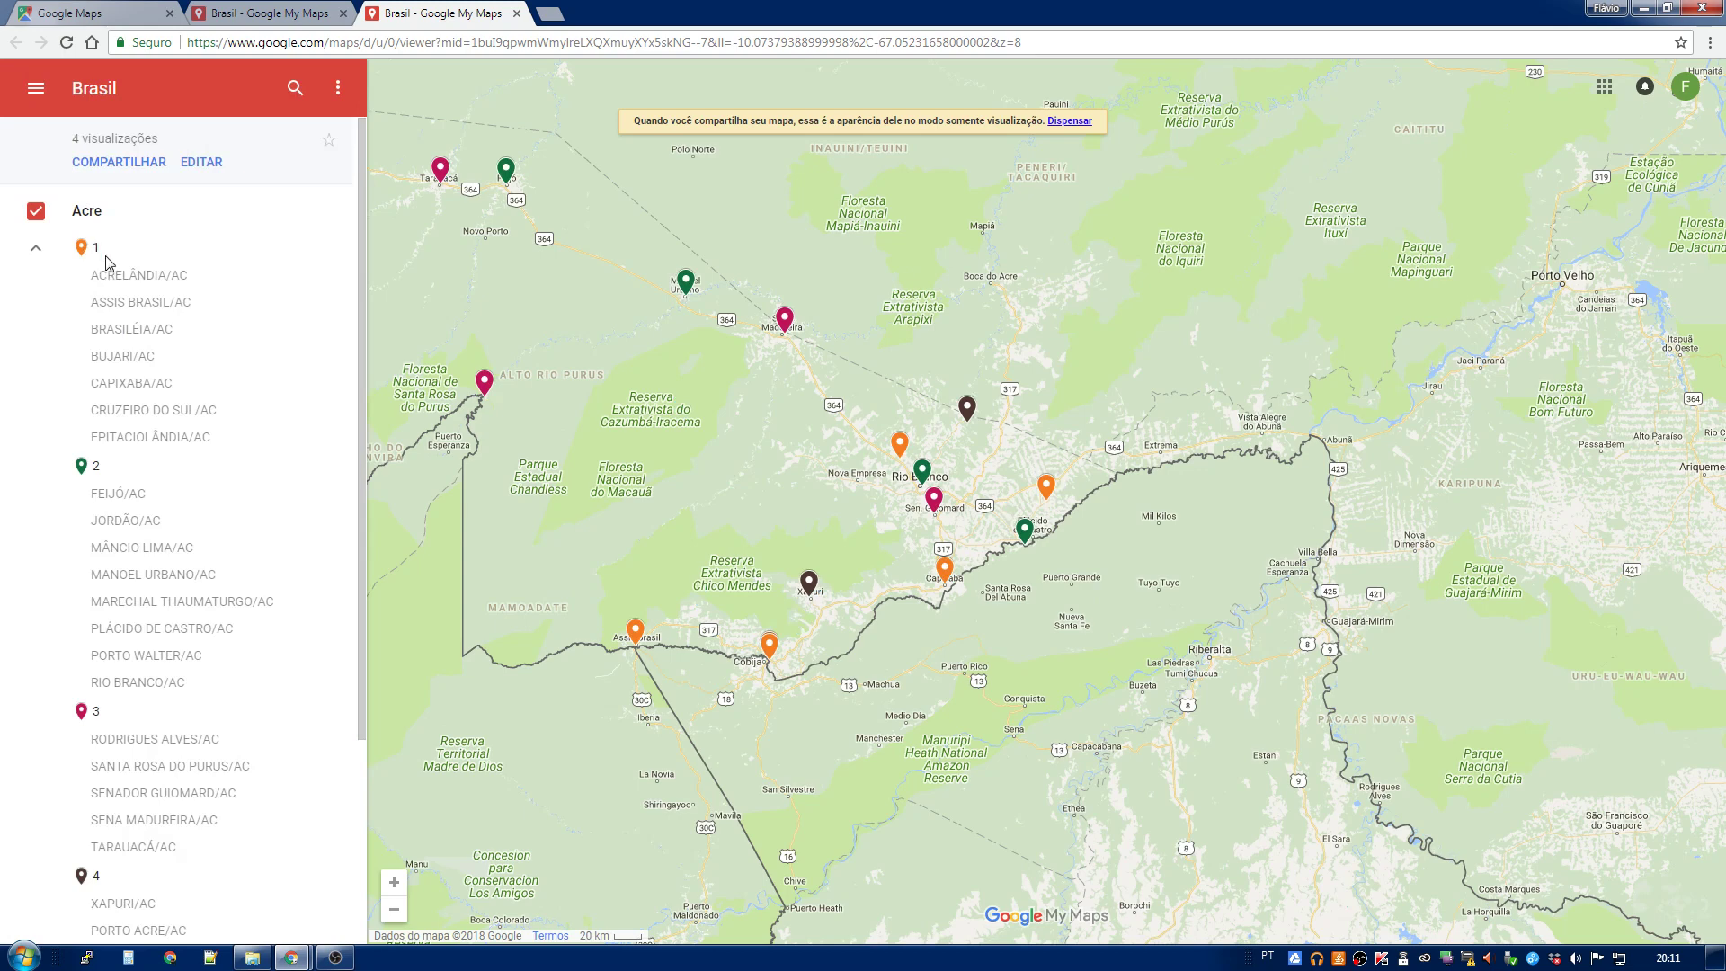
left_click(903, 447)
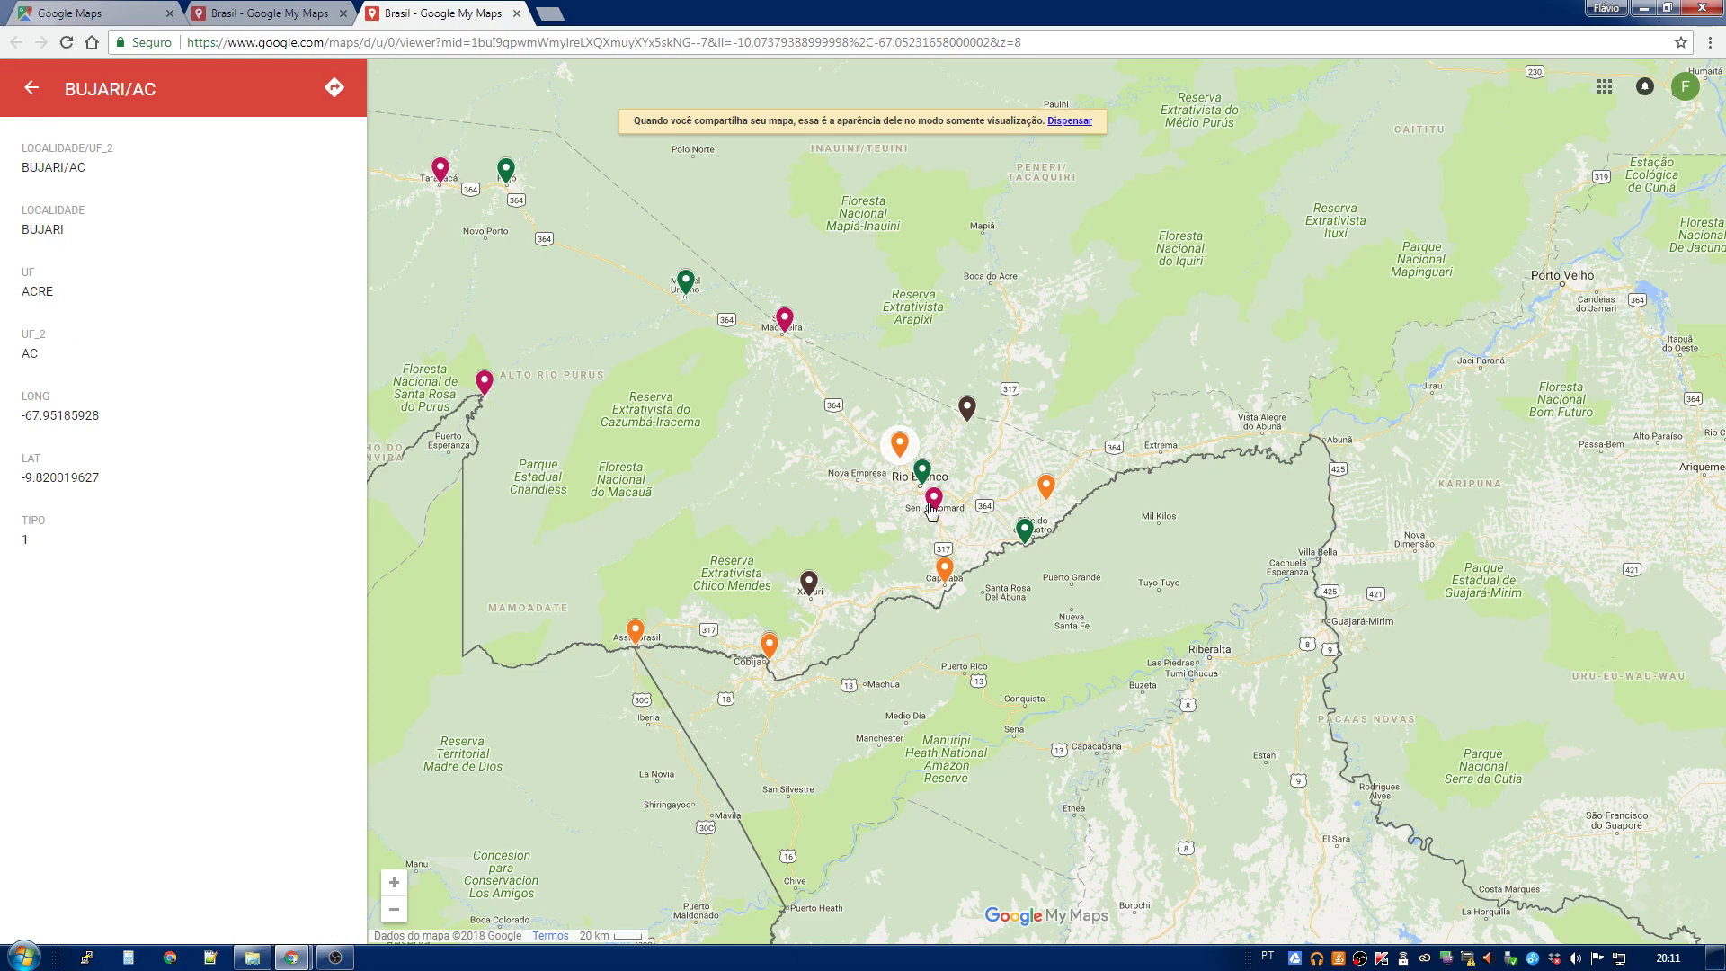
left_click(31, 87)
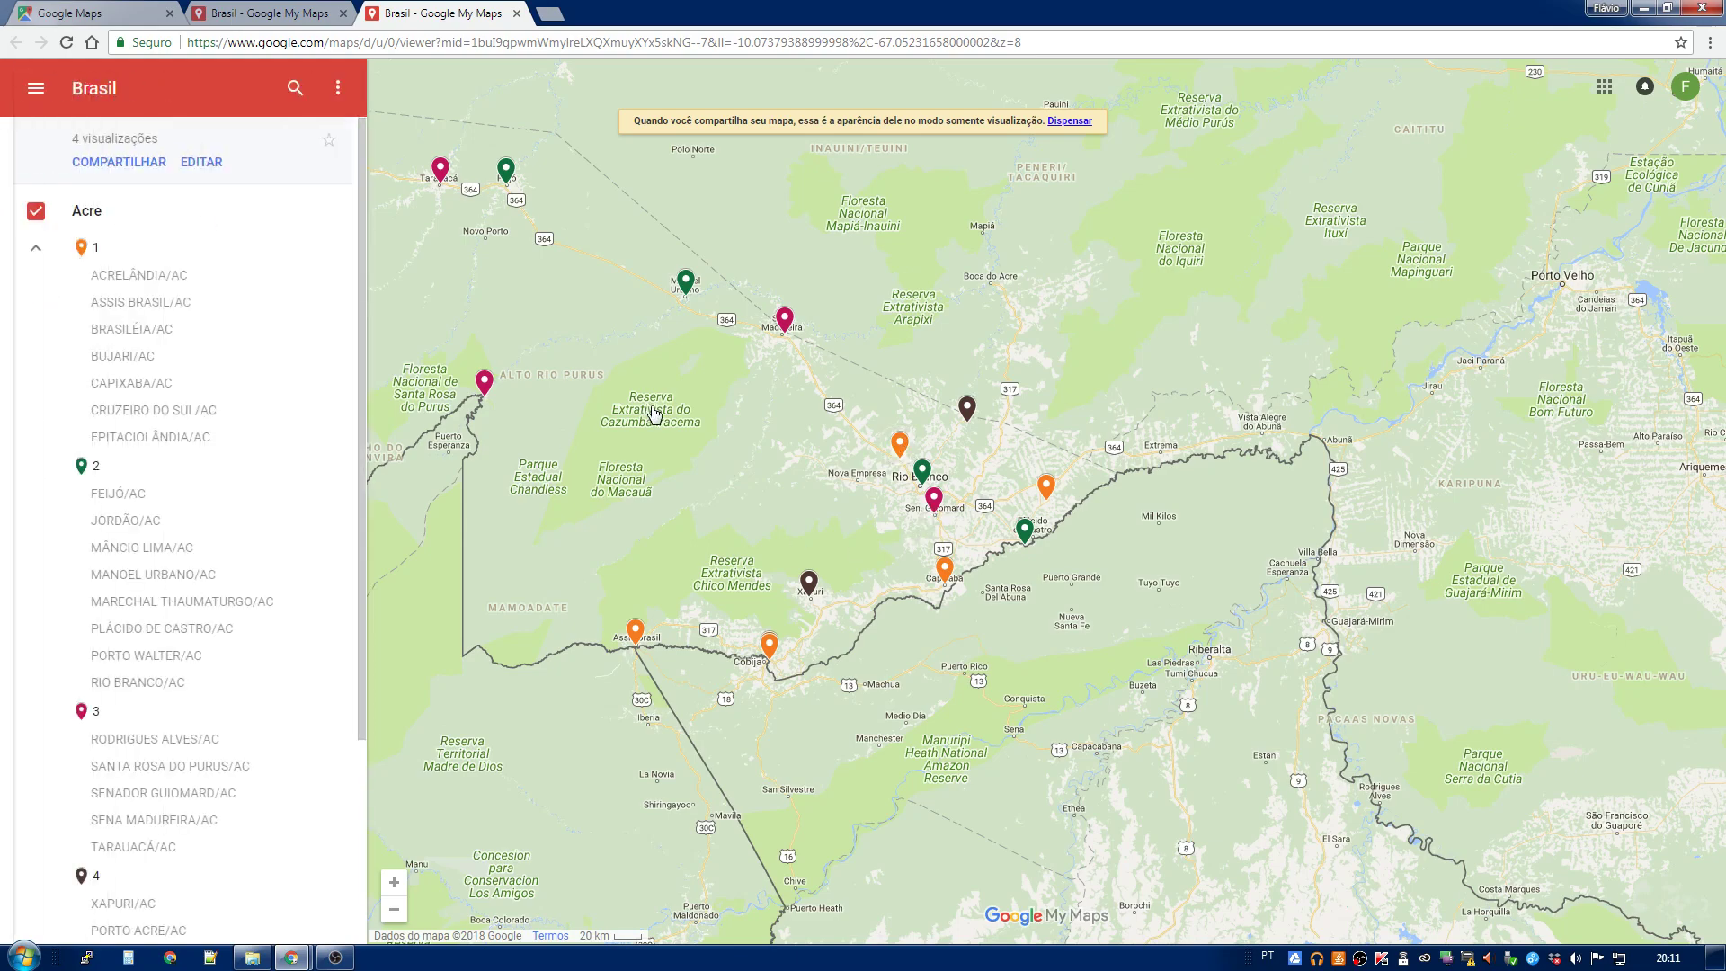
Step: View the Acre markers on a map extent covering all of Brazil and collapse the Acre layer's locality list
scroll(787, 431, "down", 1)
scroll(795, 506, "down", 1)
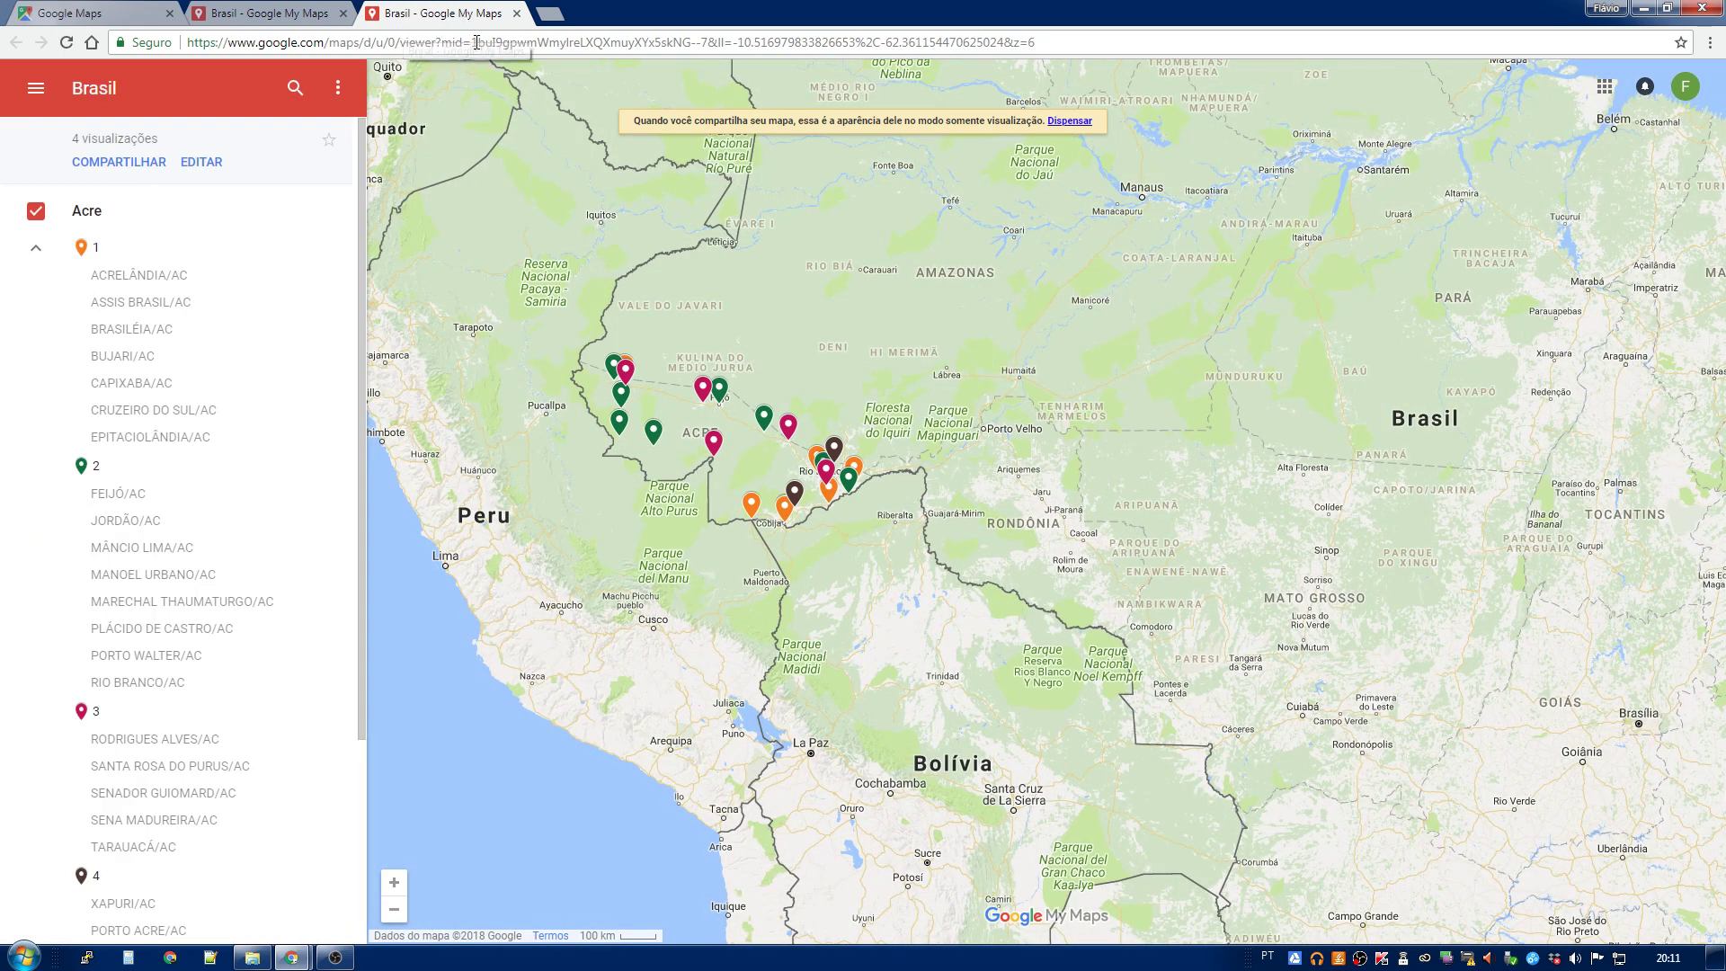
scroll(559, 448, "down", 1)
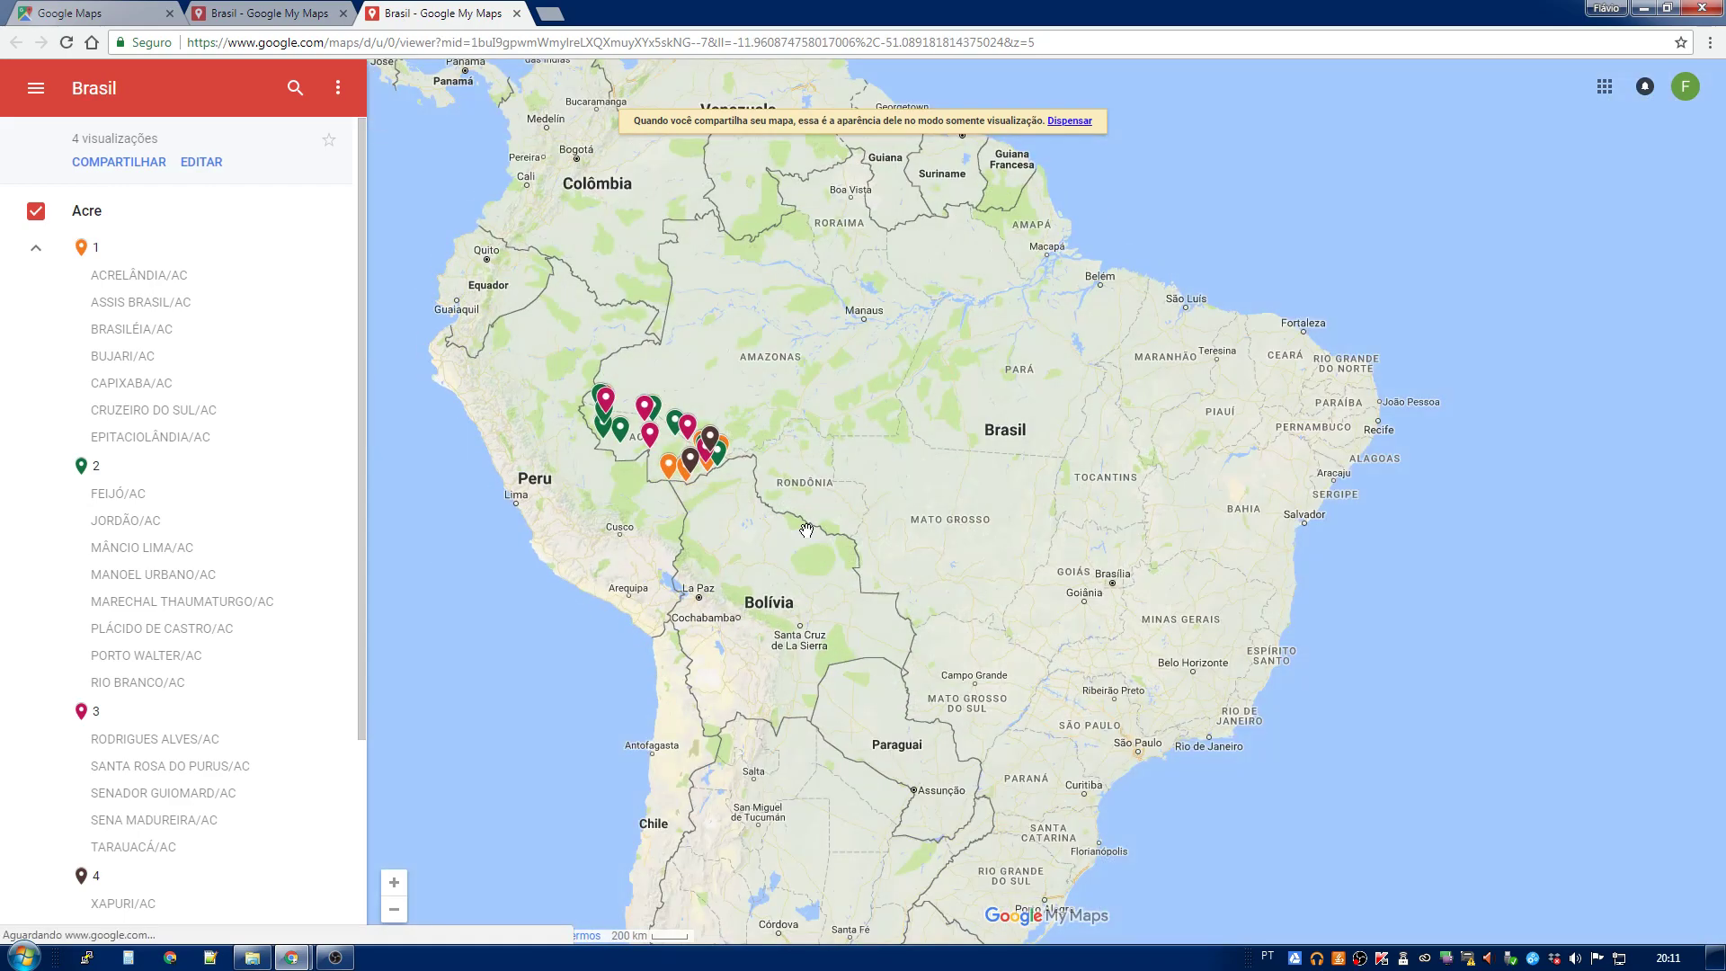
scroll(810, 536, "down", 1)
scroll(850, 525, "up", 1)
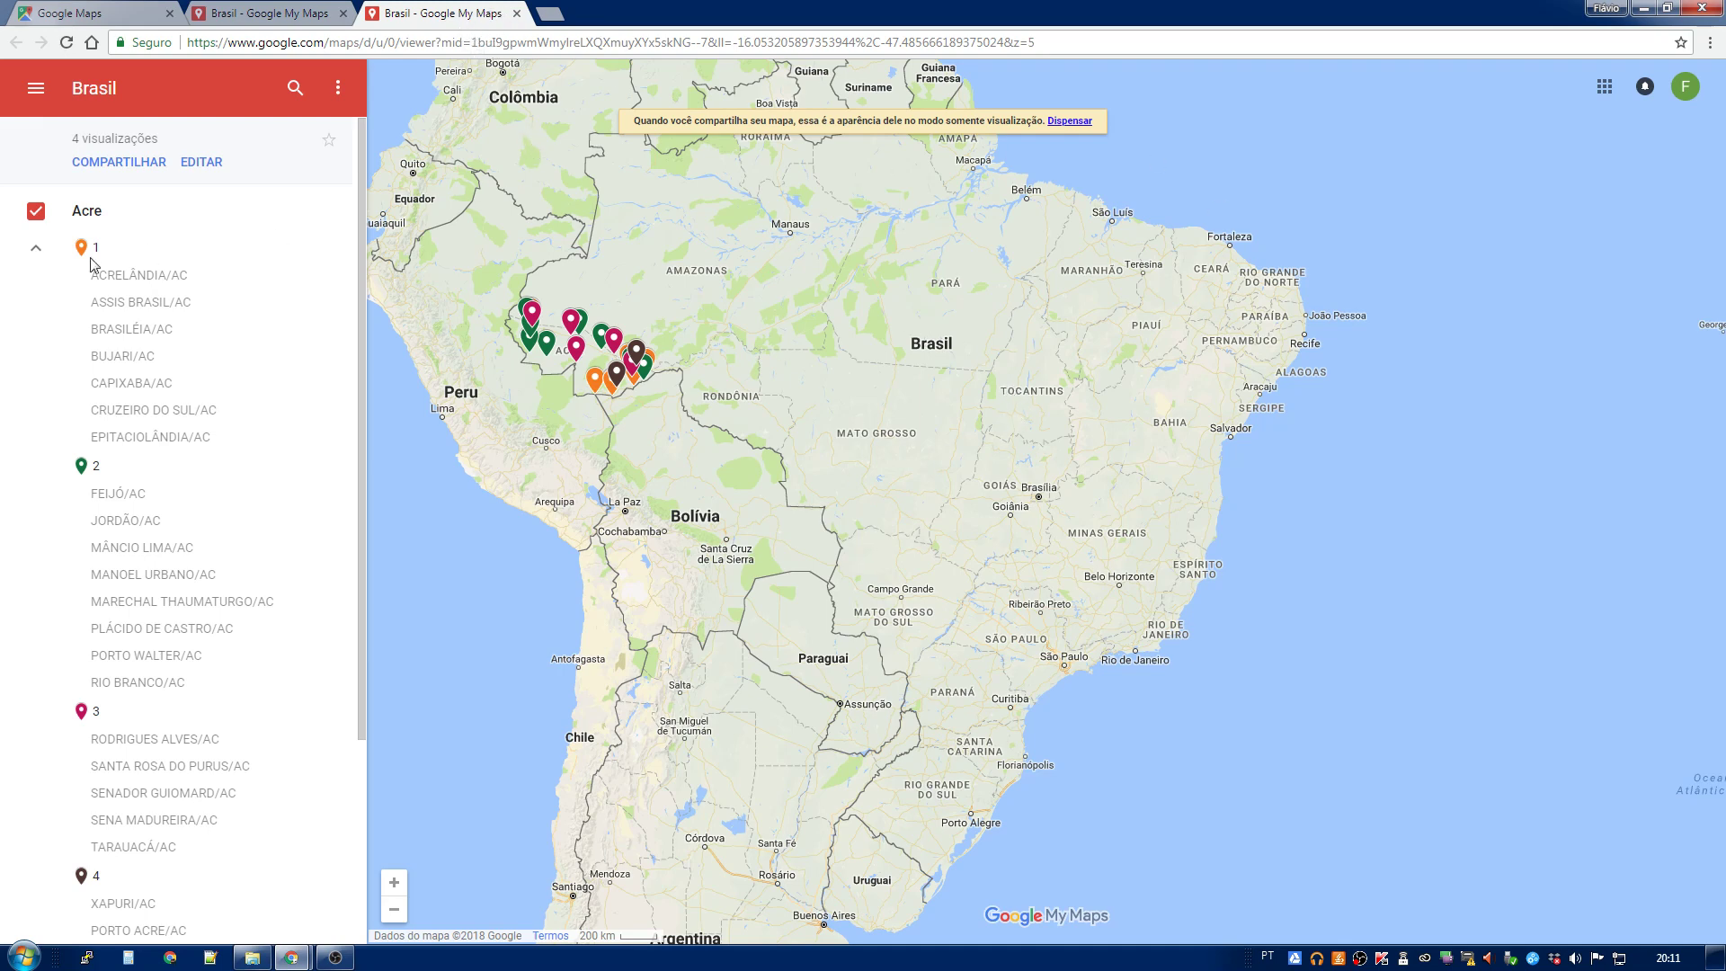
left_click(36, 249)
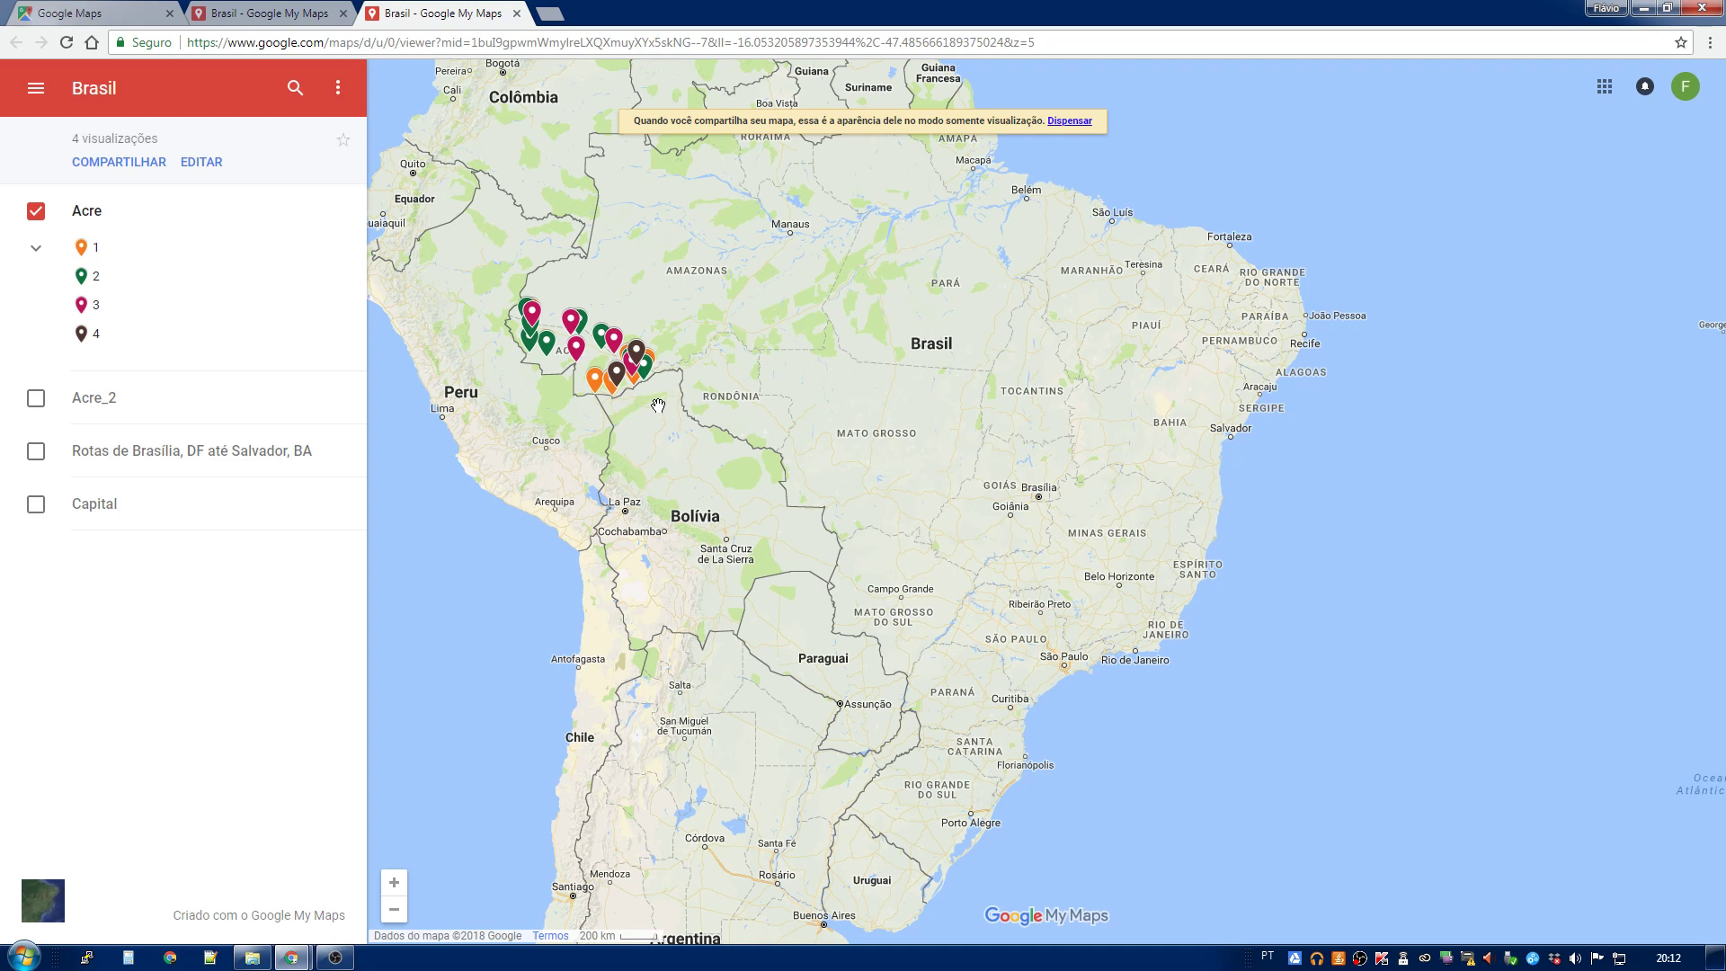
left_click(342, 956)
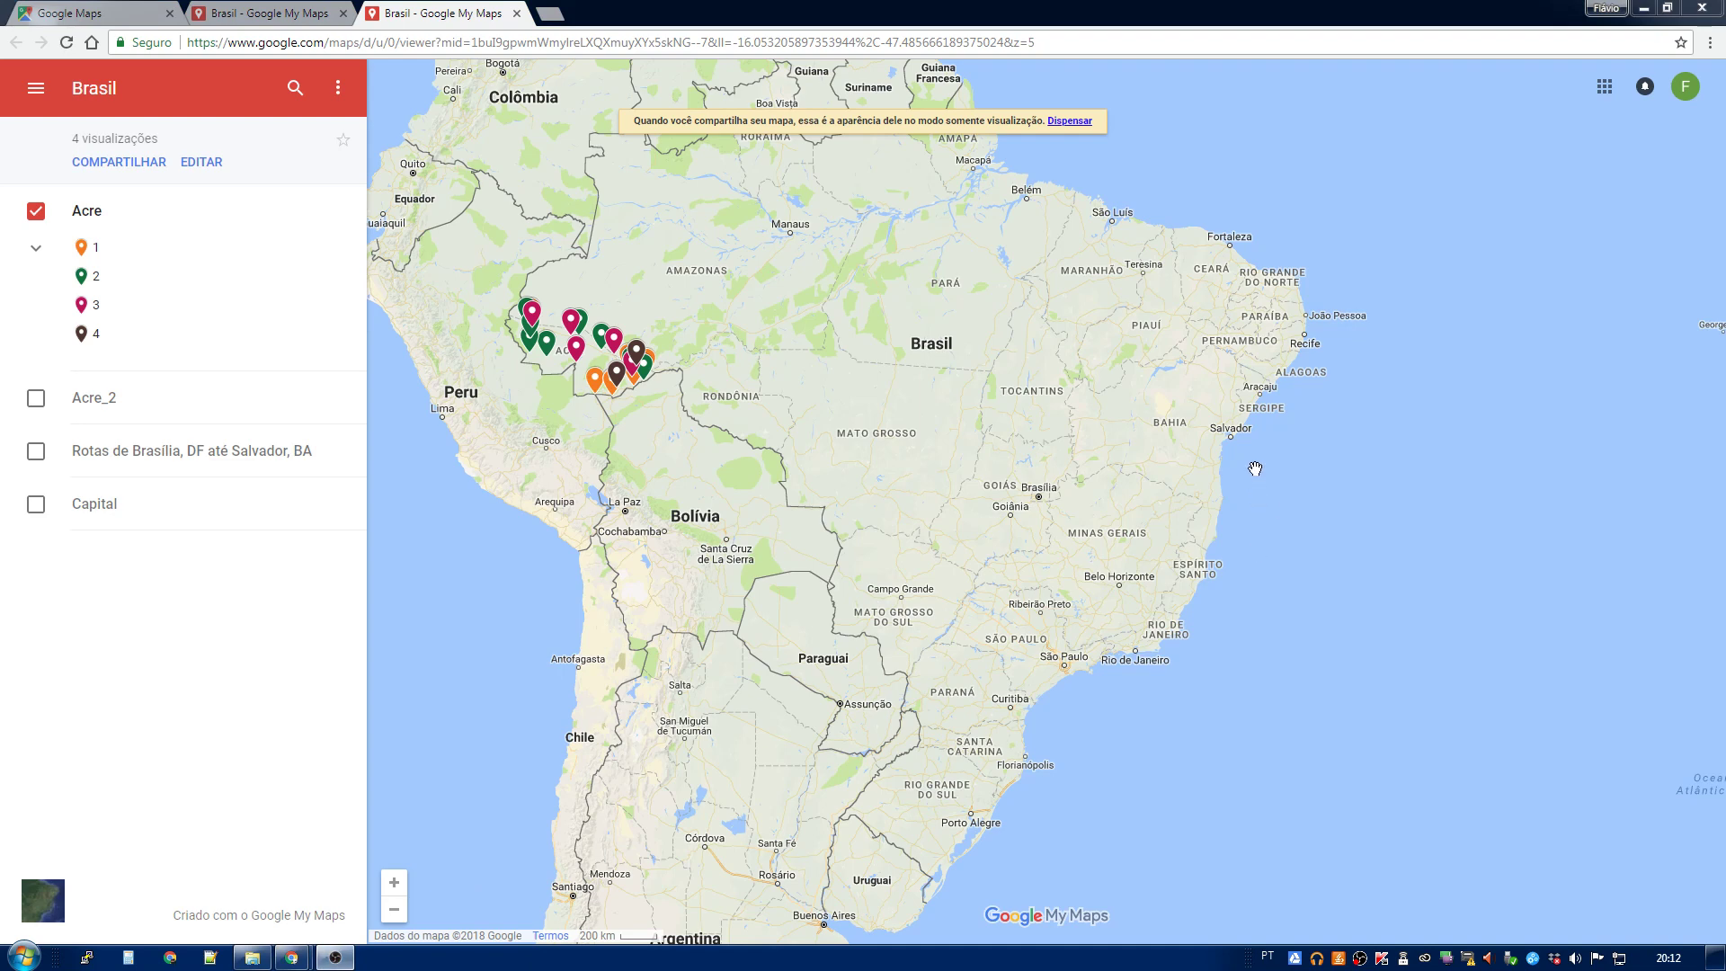
left_click_drag(985, 412, 1033, 437)
scroll(1074, 484, "down", 1)
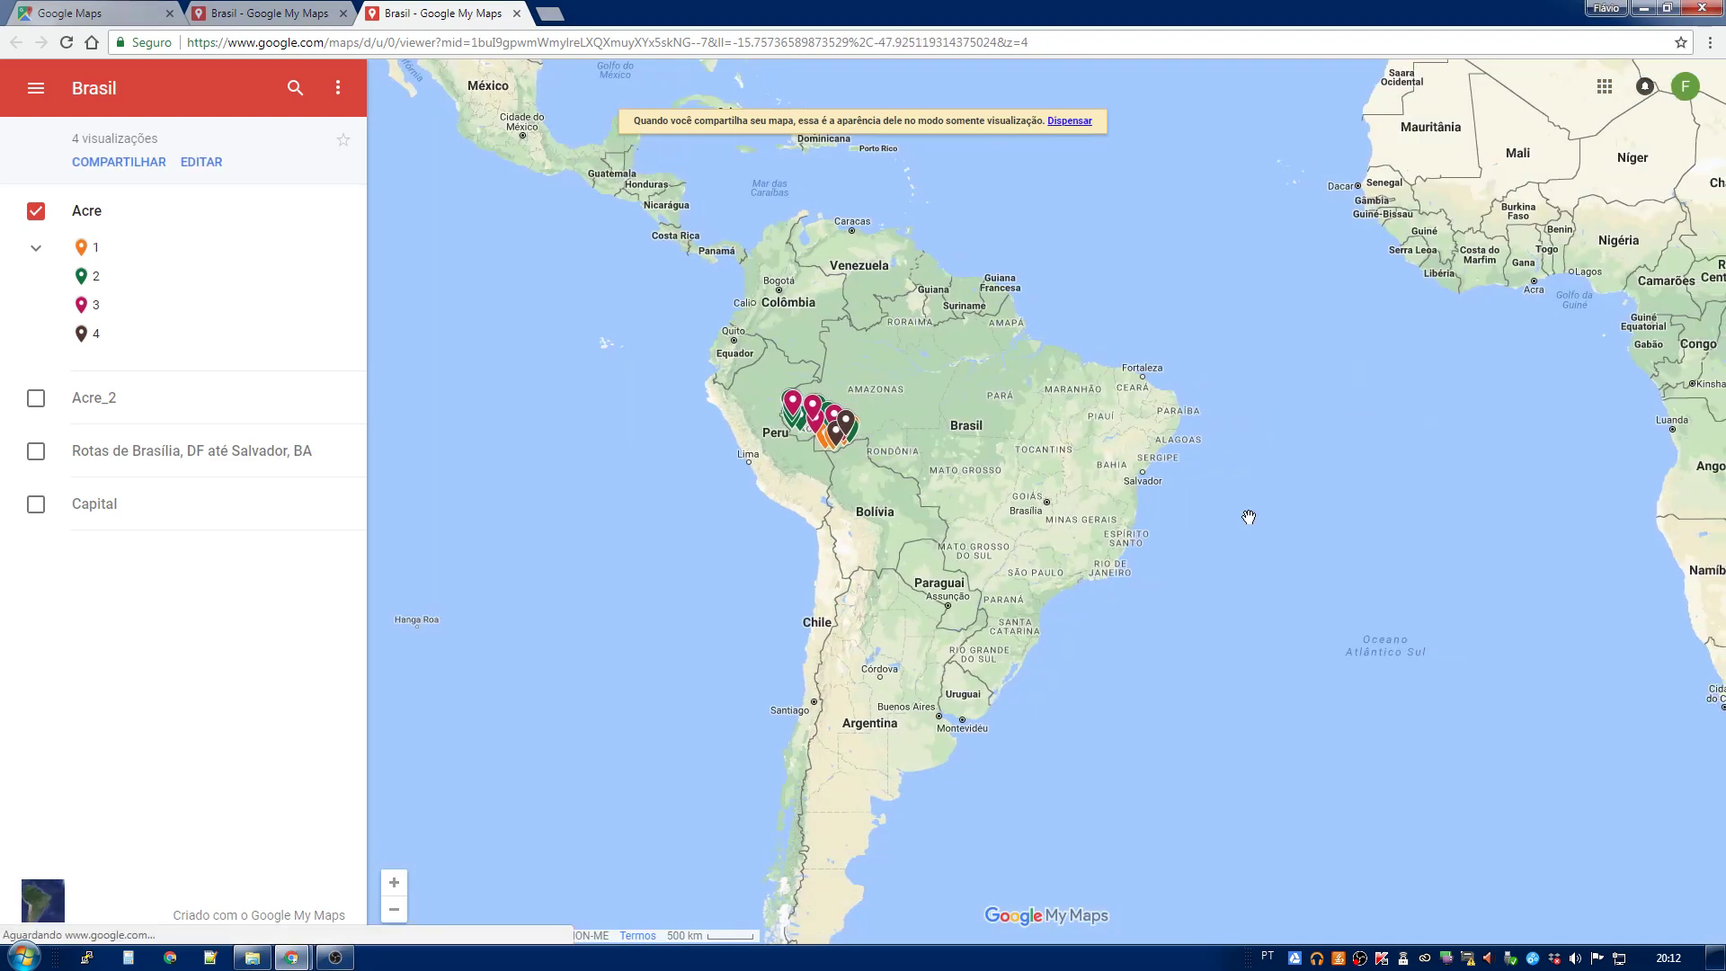